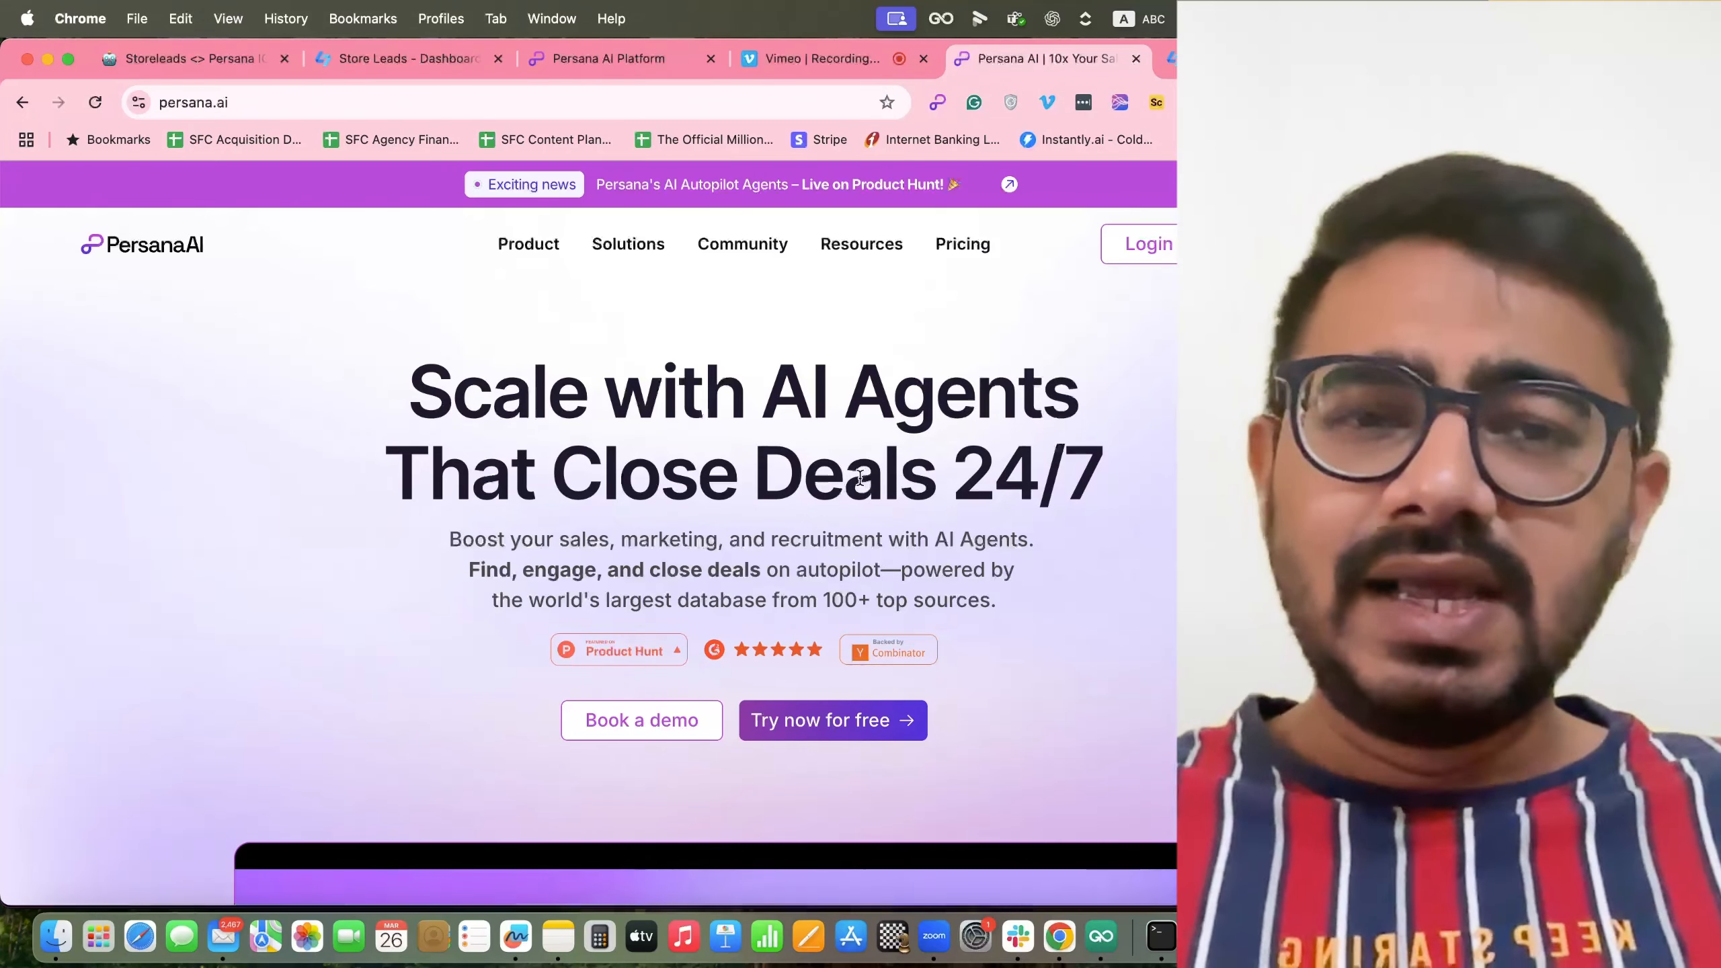
# Switch to the Store Leads homepage at storeleads.app.
pyautogui.click(1219, 59)
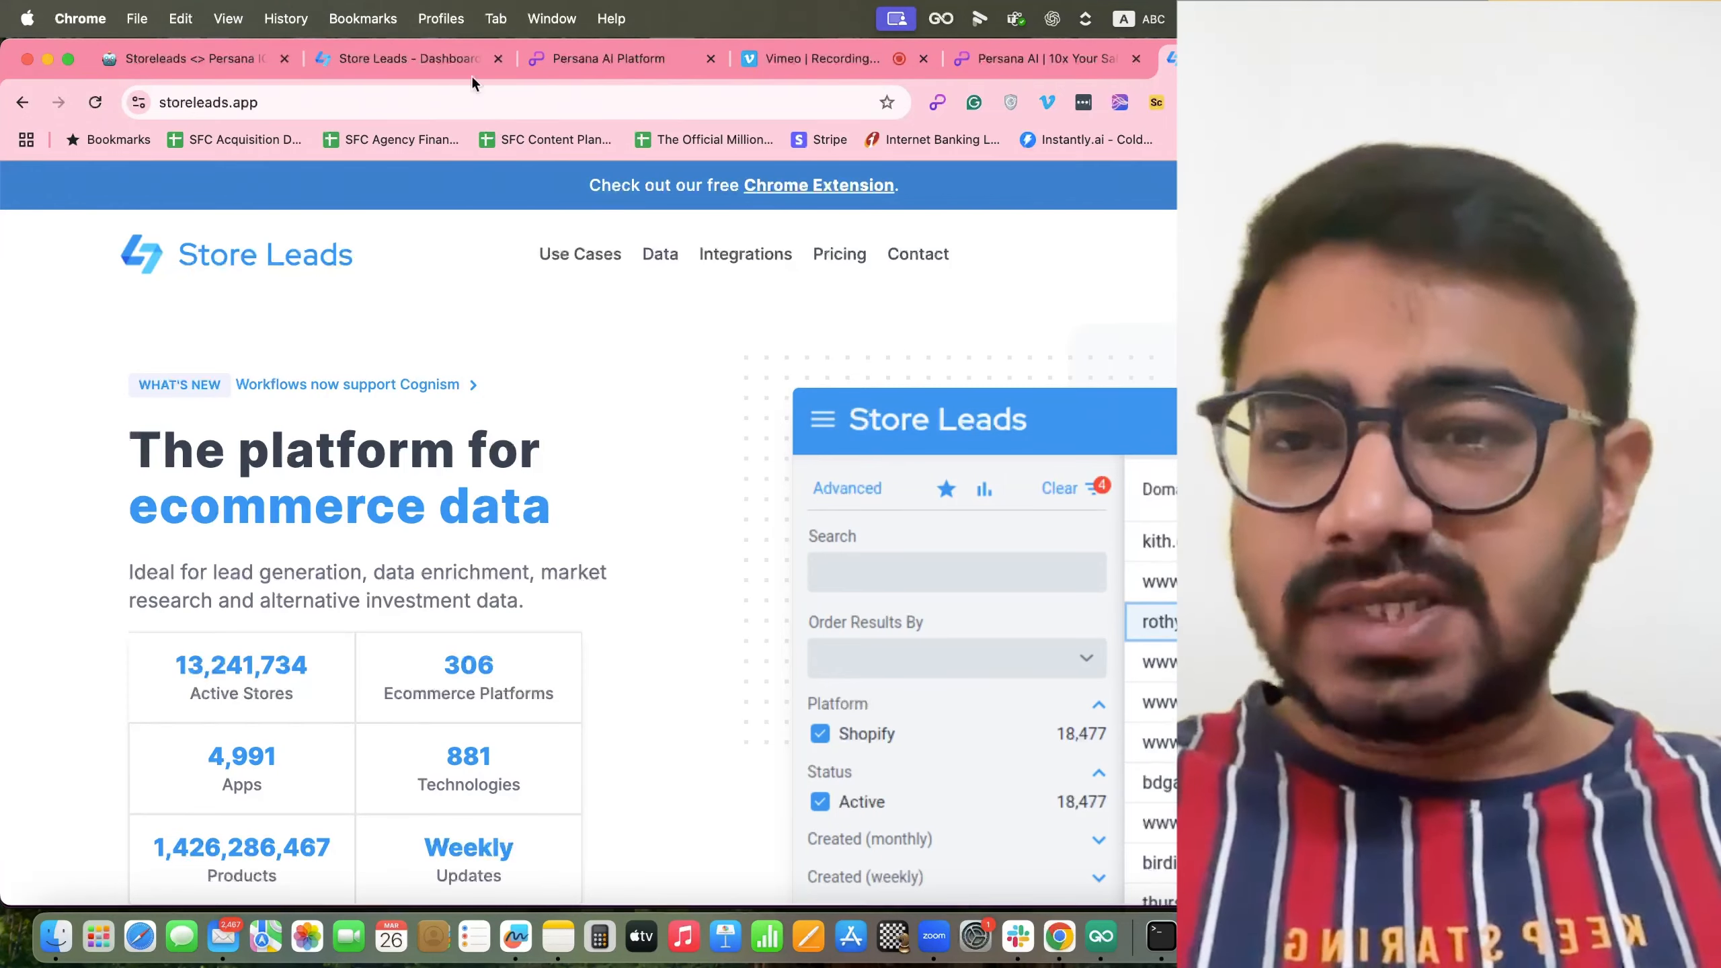
# Bring up the Store Leads domain dashboard and browse its filter categories.
pyautogui.click(415, 55)
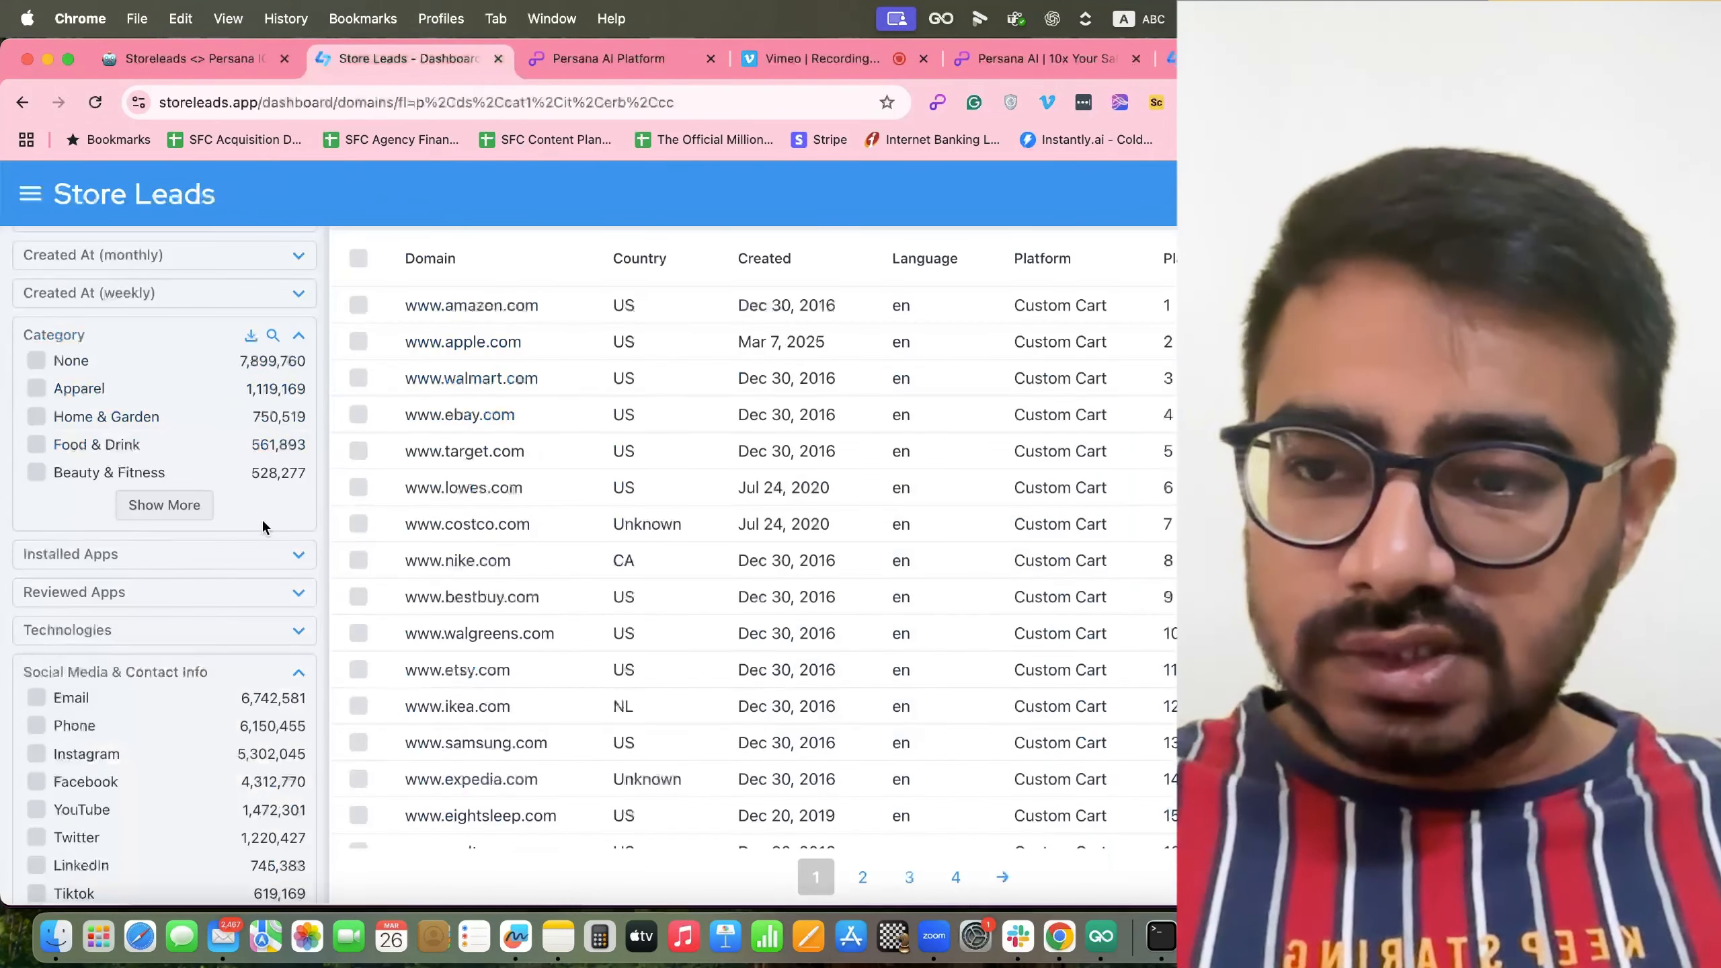
pyautogui.scroll(-2, 261, 527)
pyautogui.scroll(5, 230, 543)
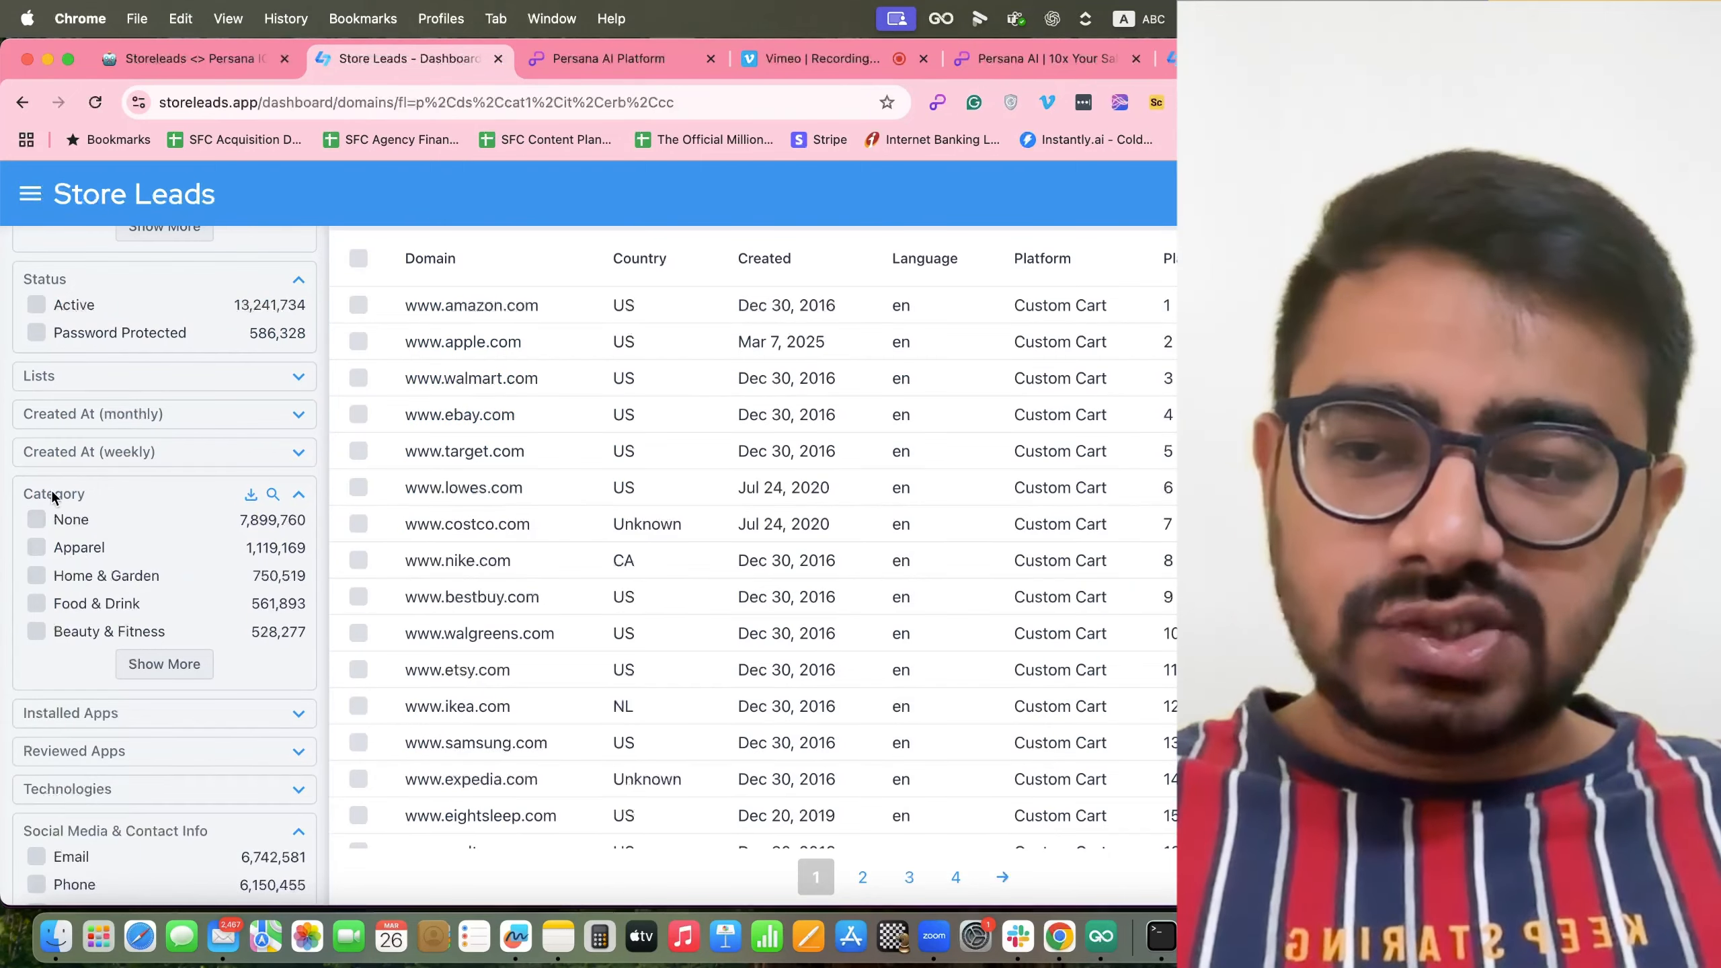
pyautogui.scroll(1, 108, 630)
pyautogui.scroll(6, 114, 639)
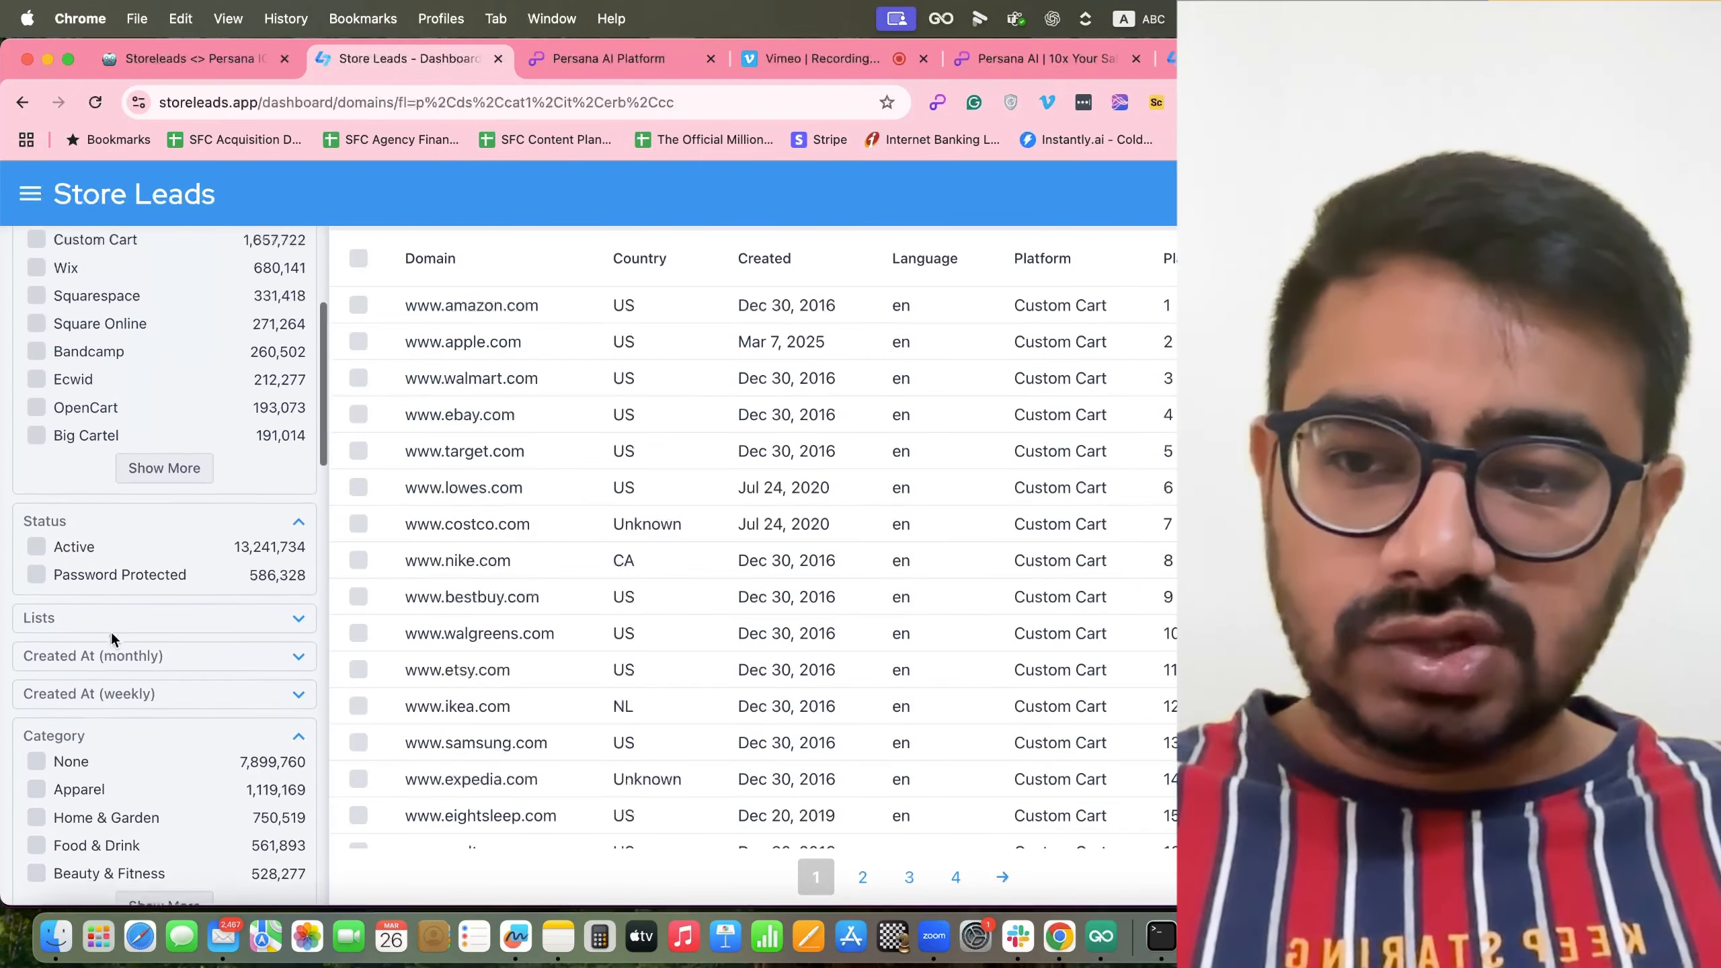
pyautogui.scroll(3, 74, 664)
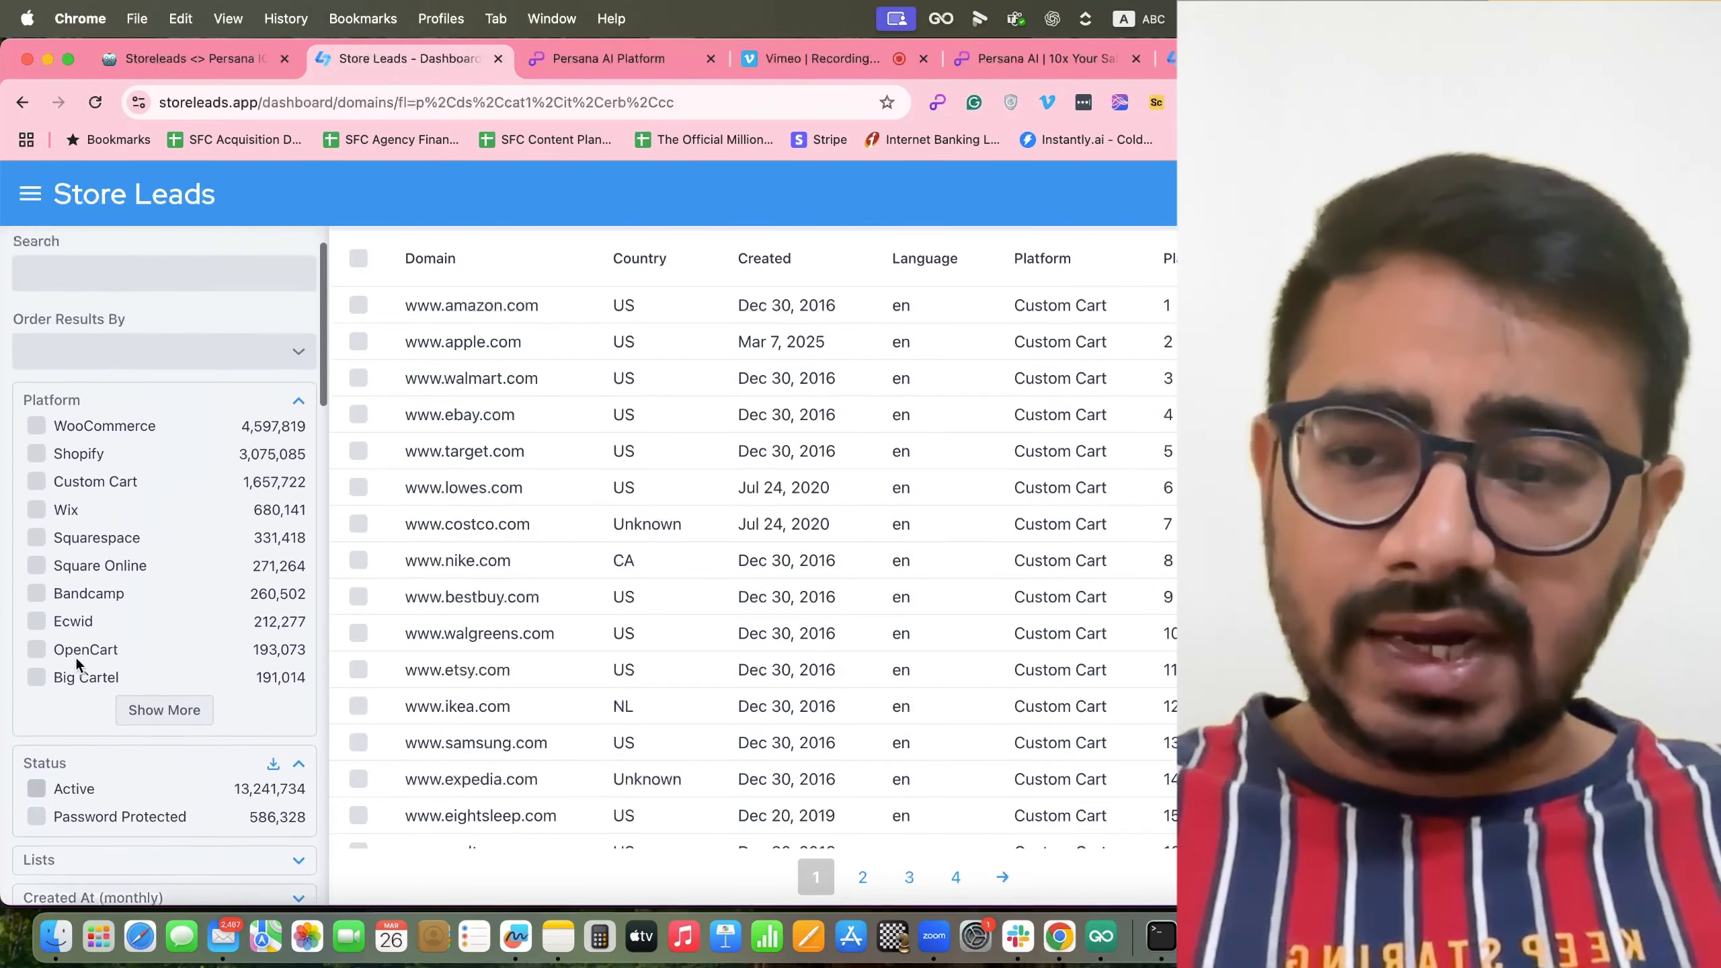
pyautogui.scroll(-18, 89, 463)
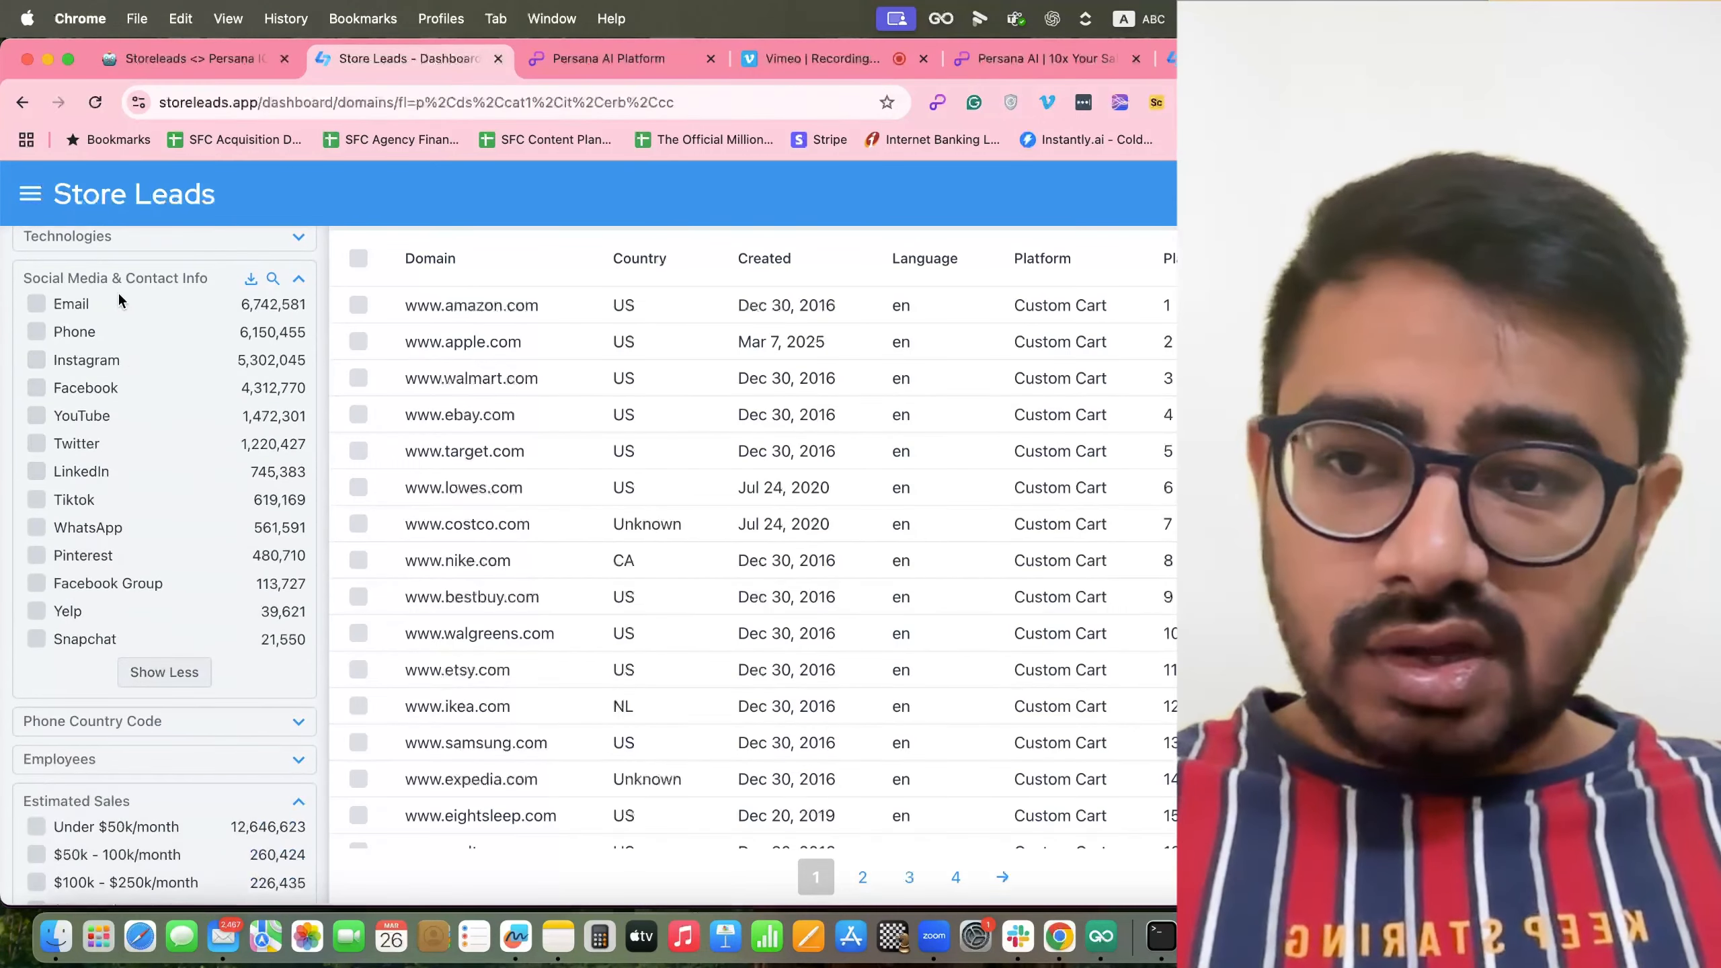
pyautogui.scroll(-6, 167, 503)
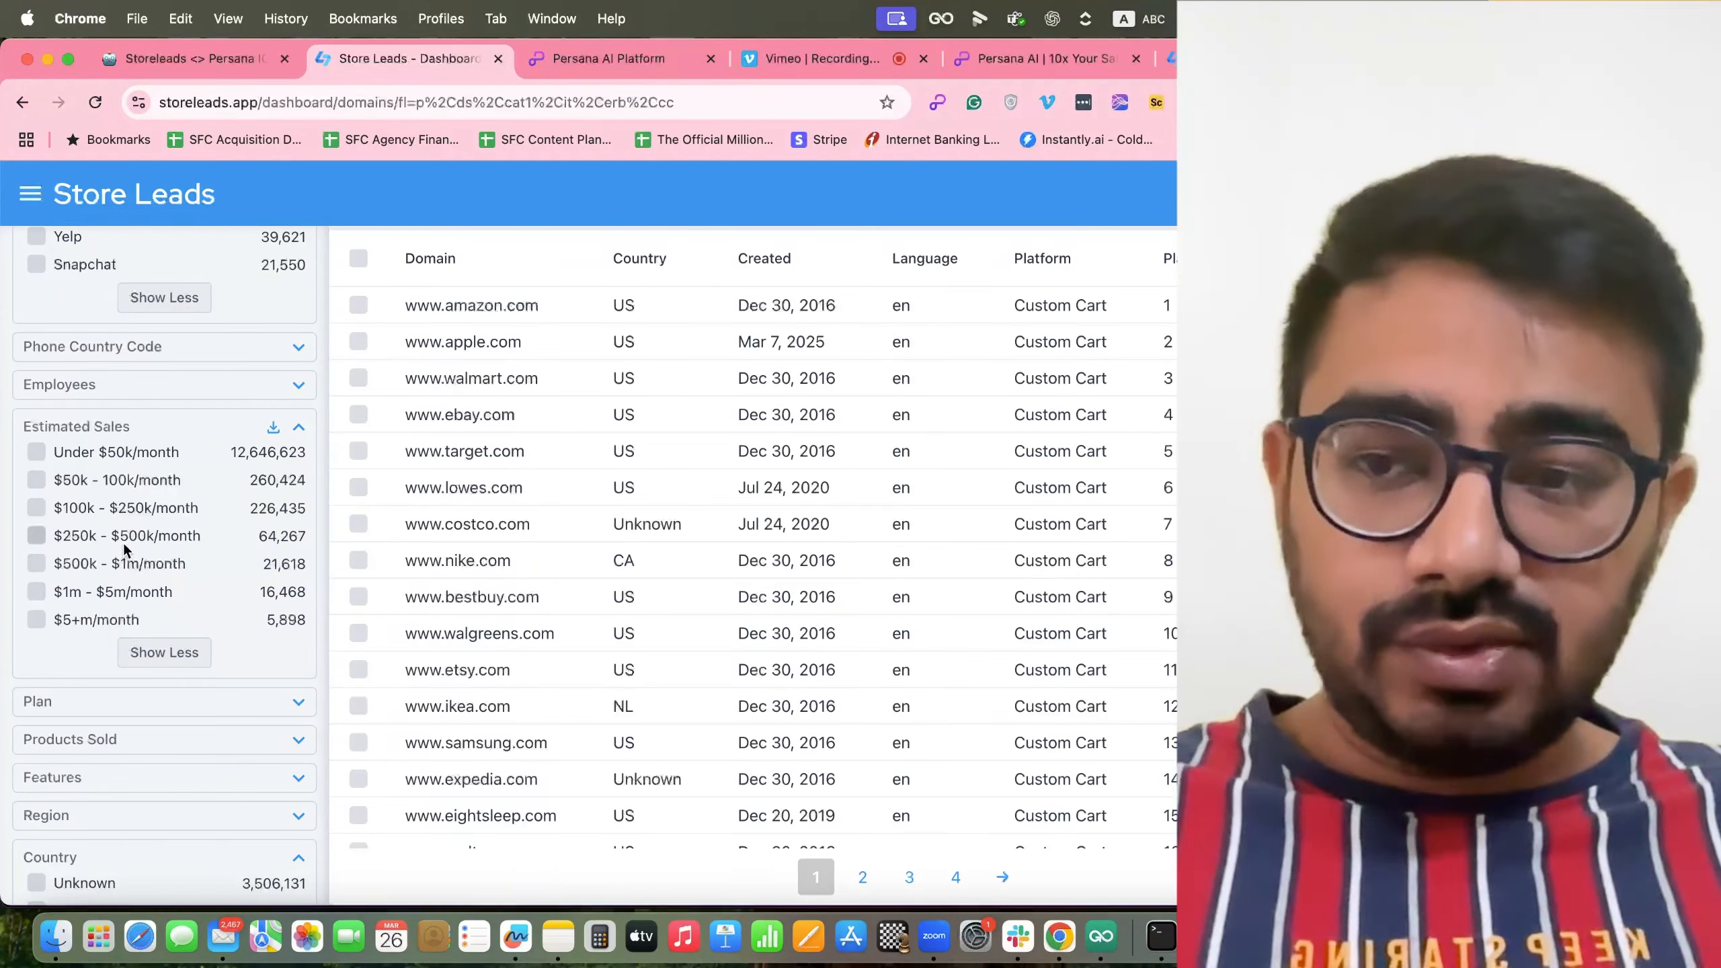
pyautogui.scroll(-5, 159, 451)
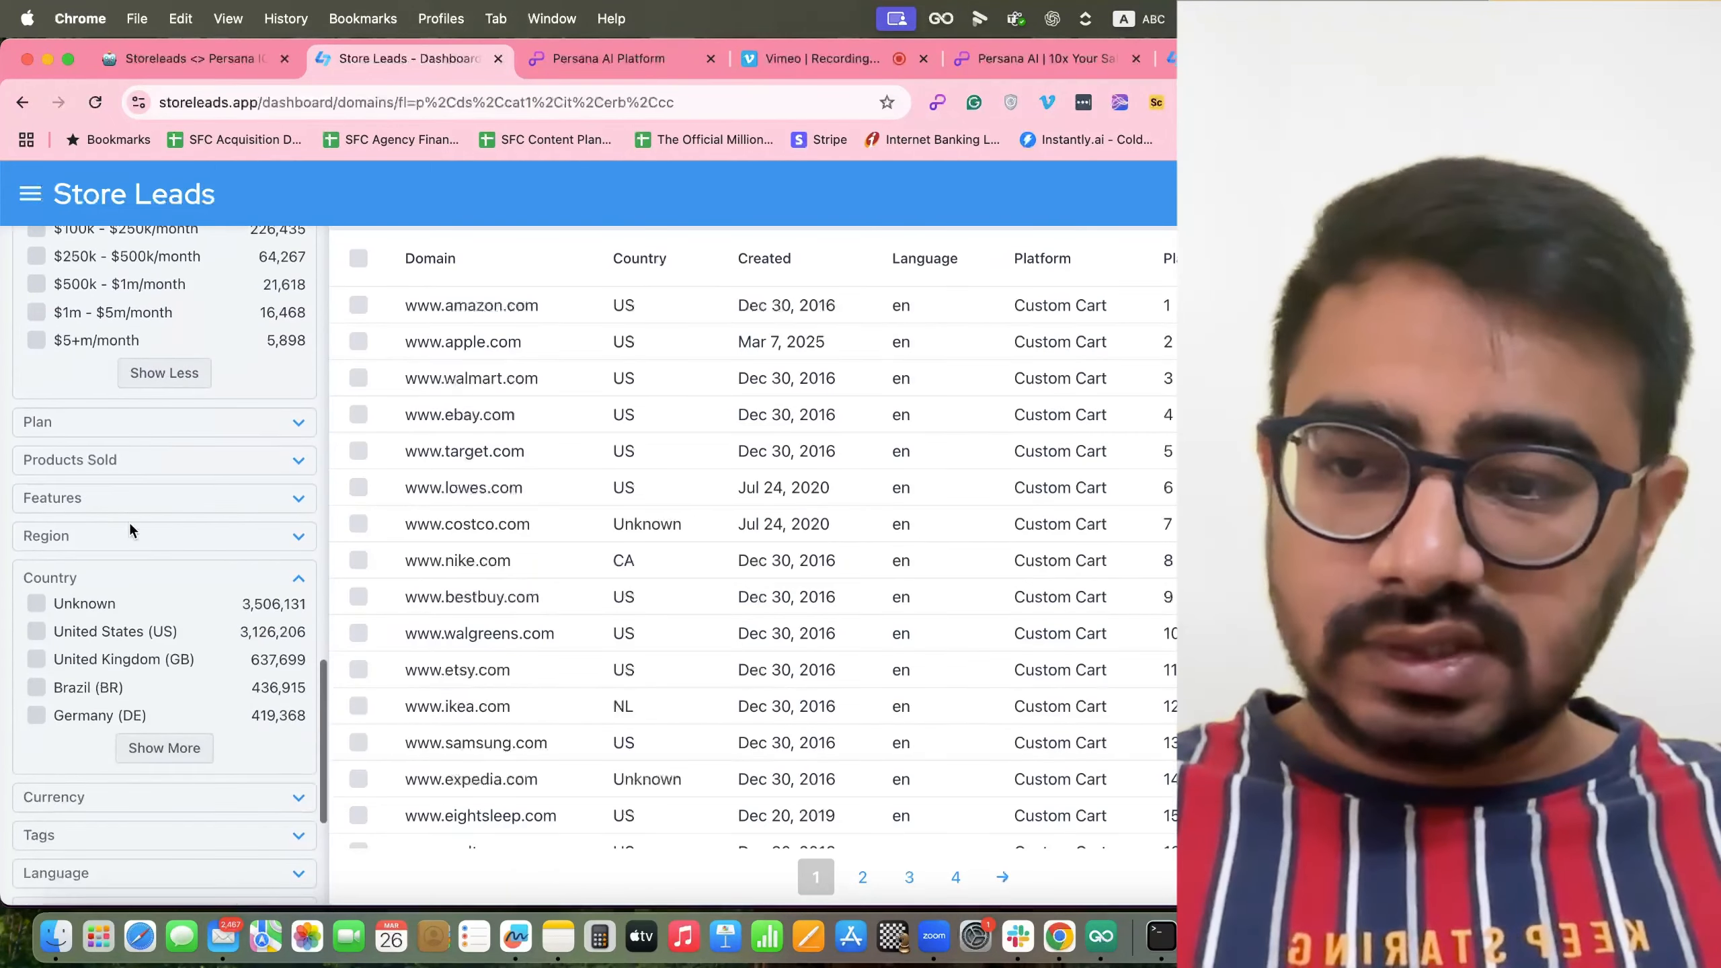
pyautogui.scroll(-3, 128, 522)
pyautogui.scroll(-3, 129, 492)
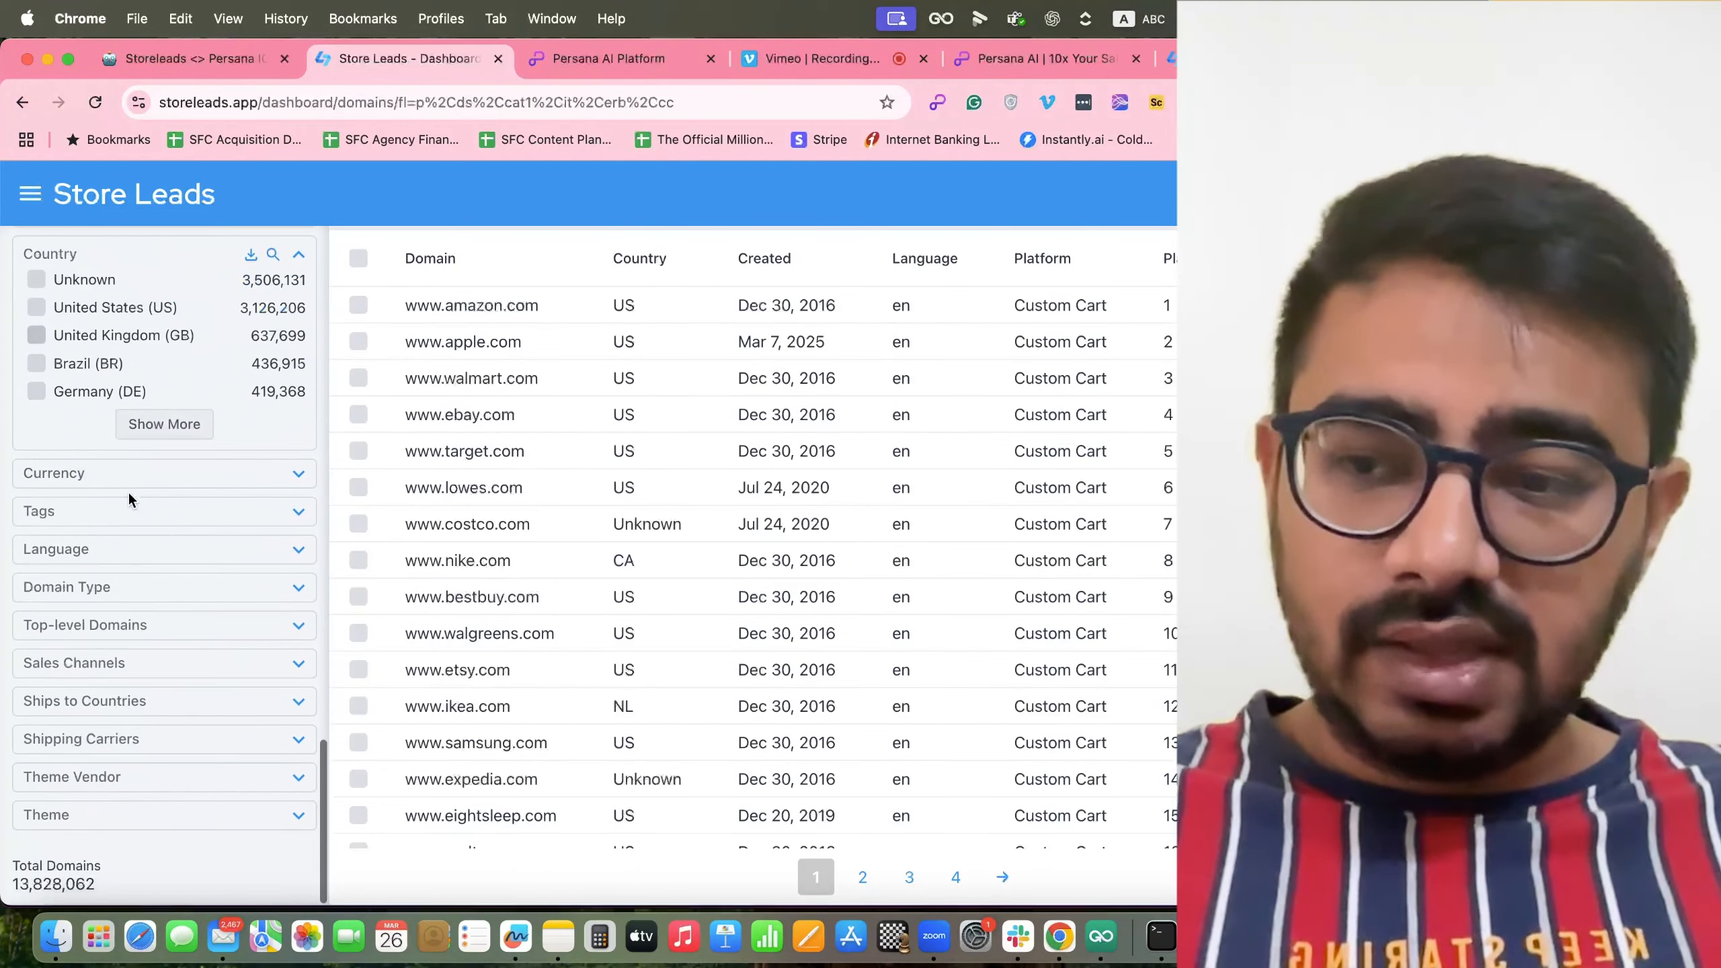
pyautogui.scroll(10, 127, 489)
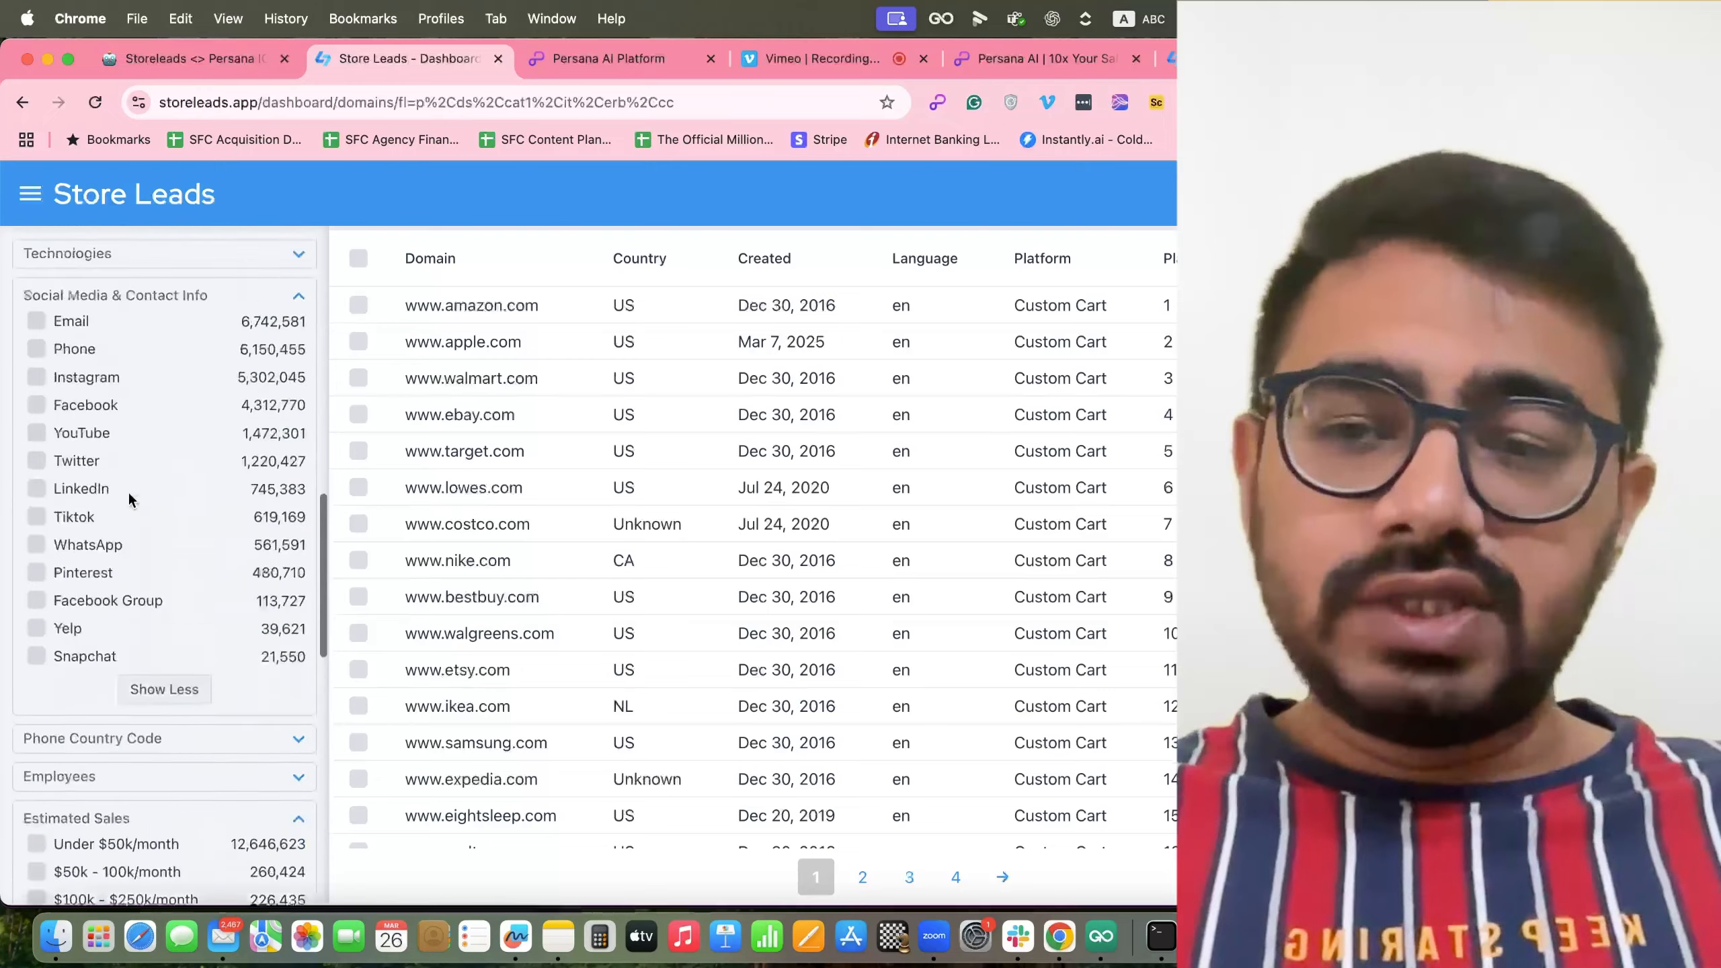
pyautogui.scroll(2, 128, 490)
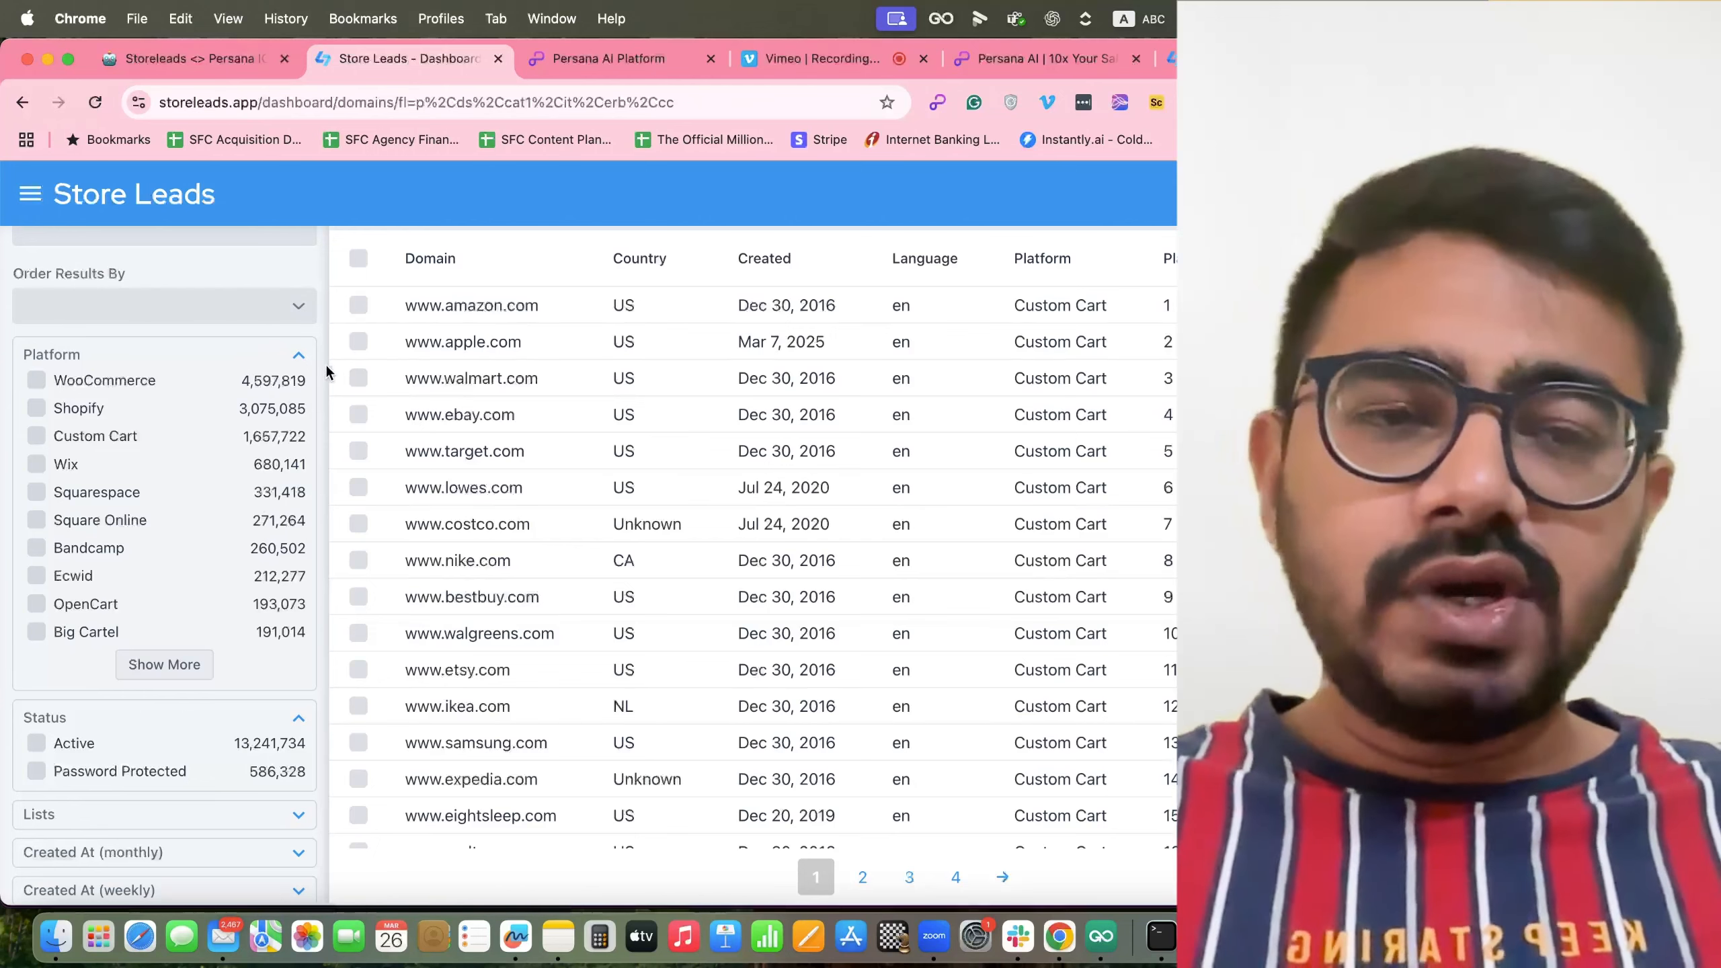
# Switch to the Storeleads <> Persana ICP notes page in Notion.
pyautogui.scroll(-10, 259, 520)
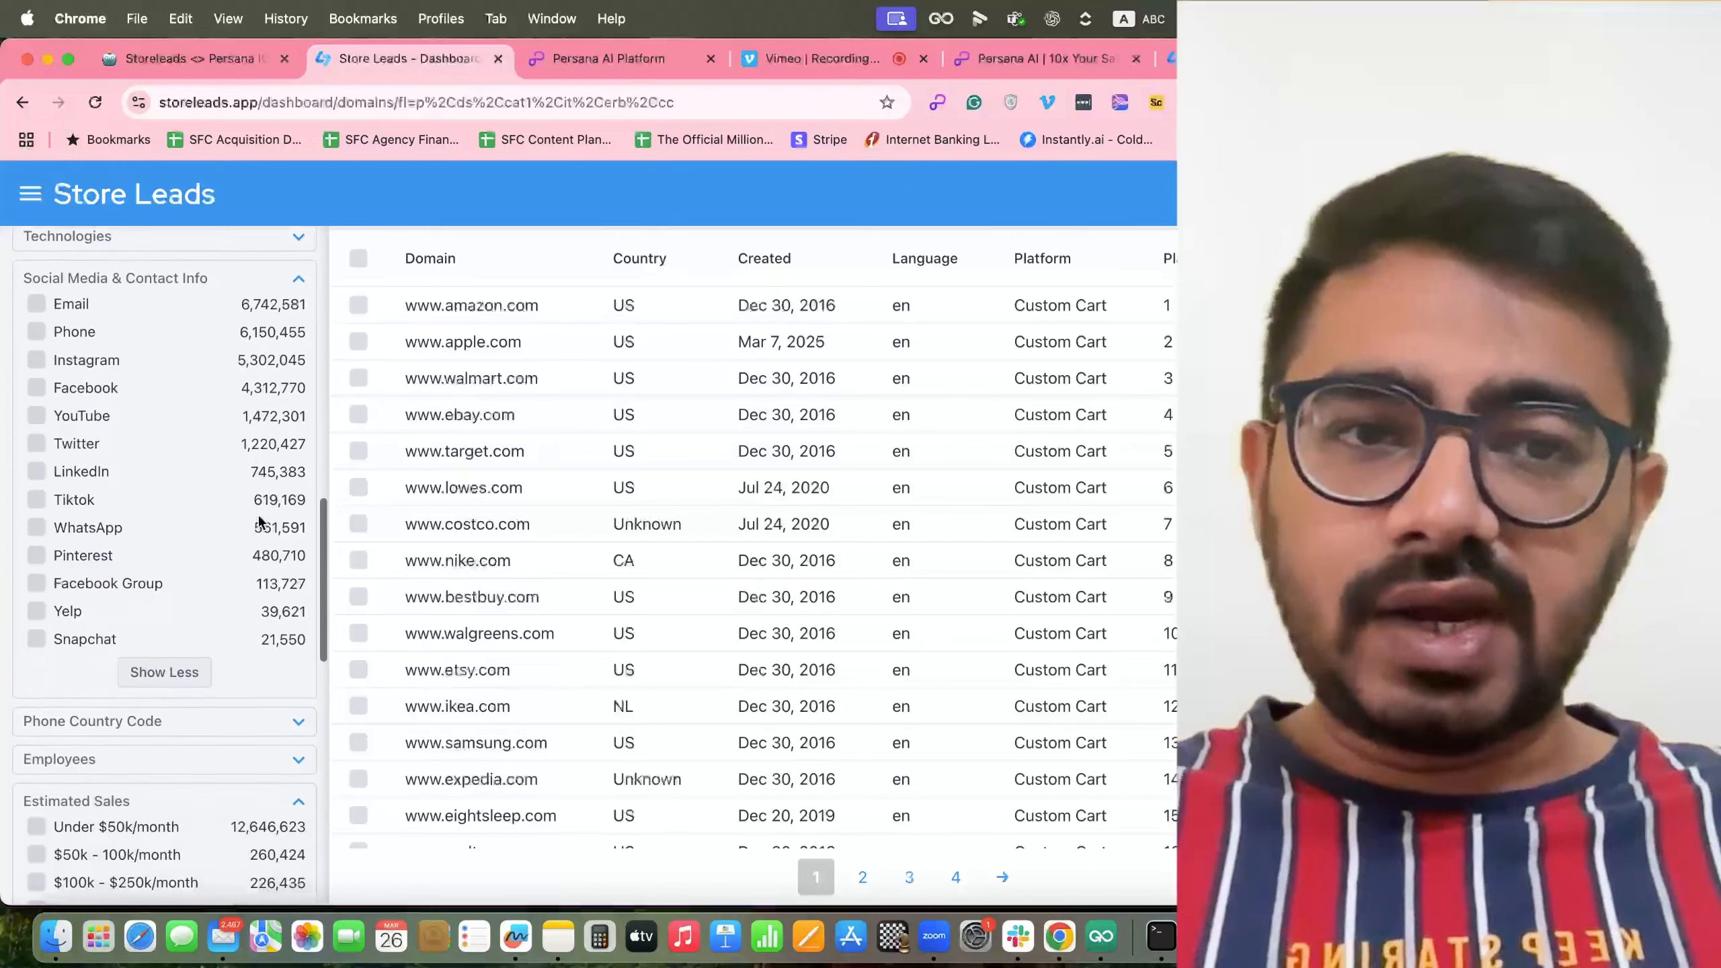
pyautogui.scroll(-5, 260, 515)
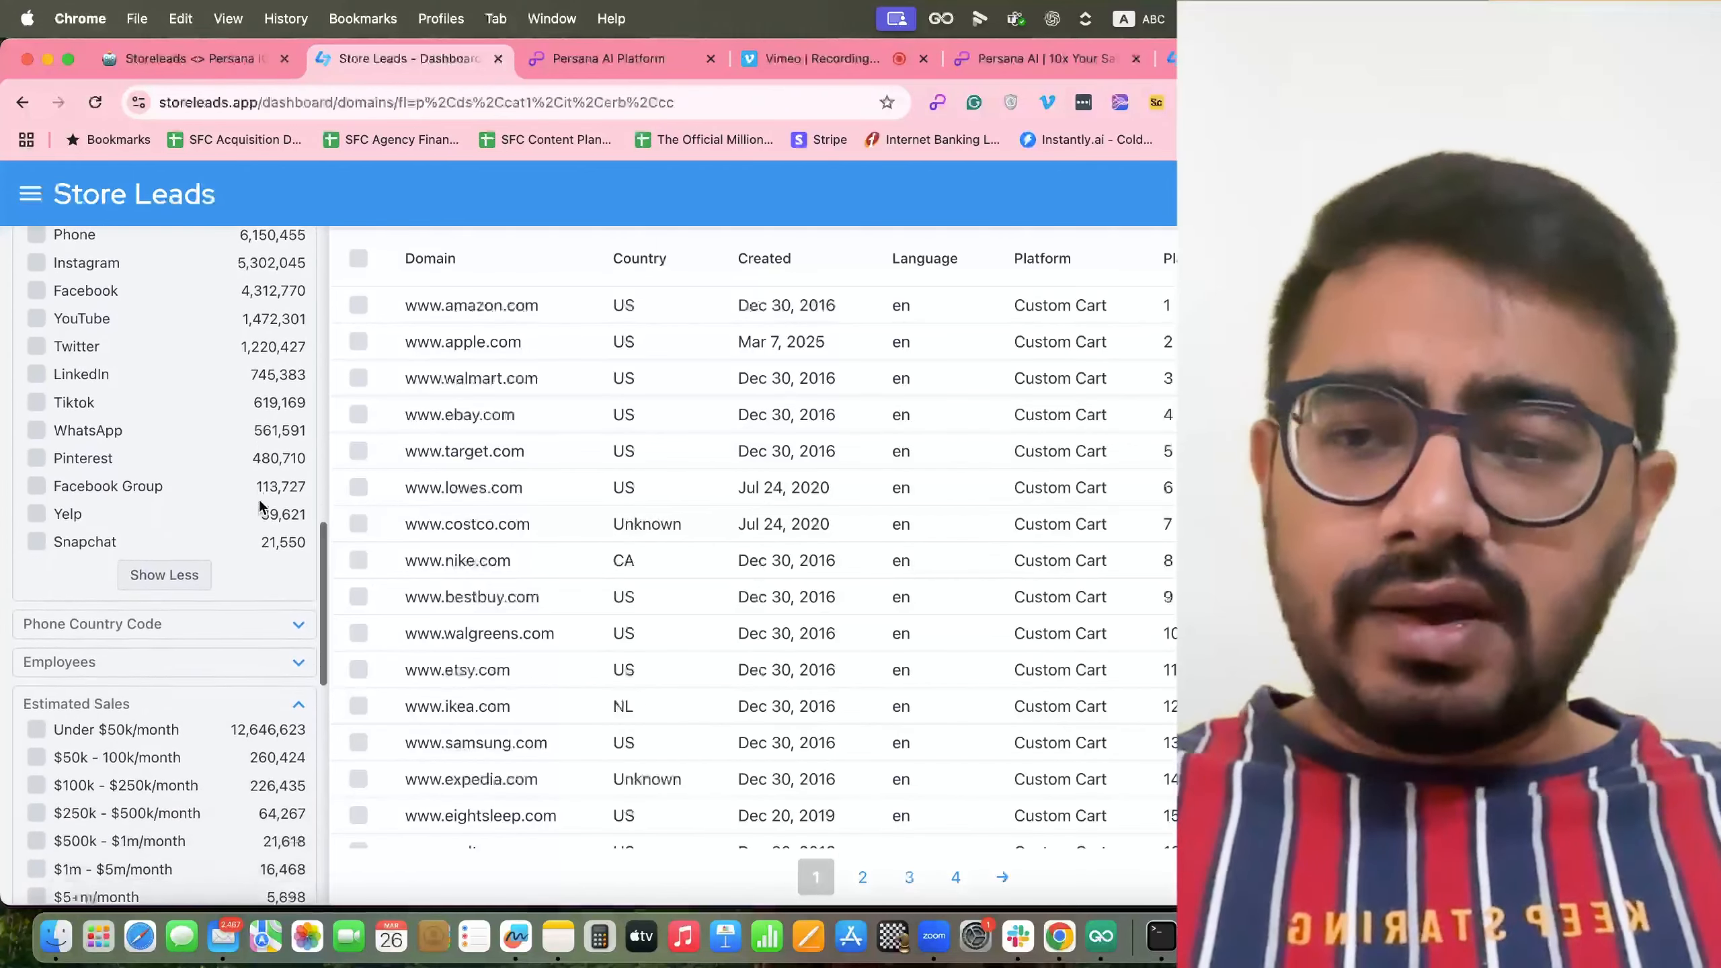
pyautogui.click(191, 68)
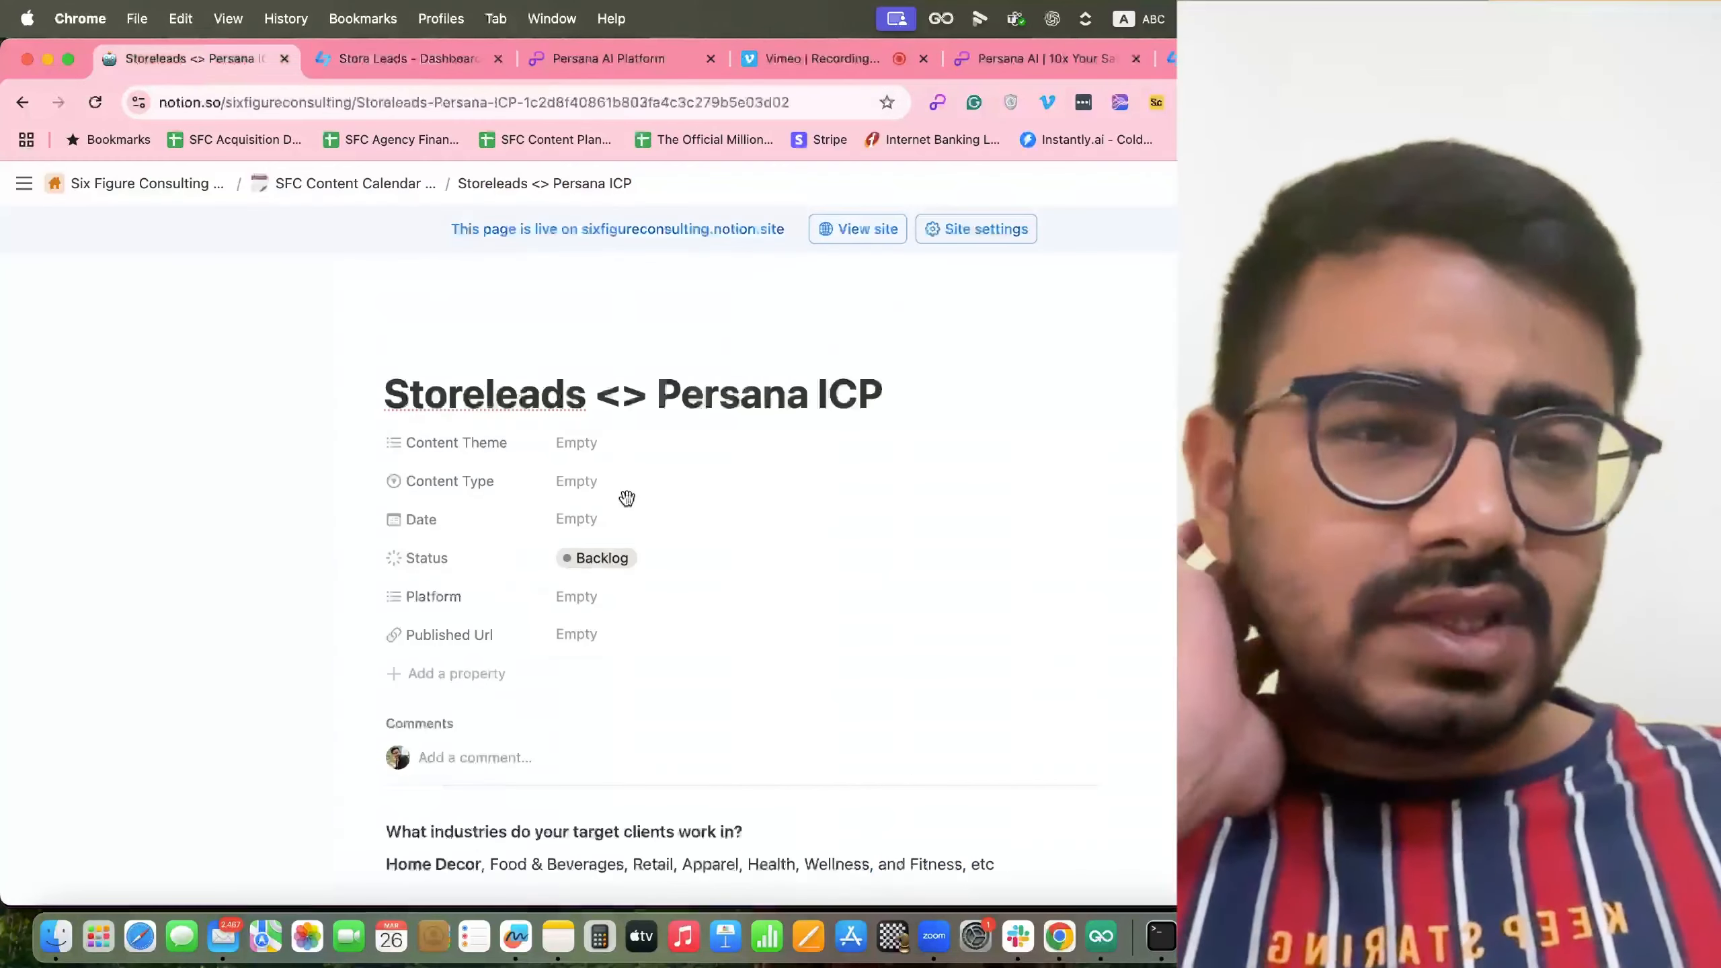
# Read down the ICP notes on target industries.
pyautogui.scroll(-3, 627, 498)
pyautogui.scroll(-5, 627, 498)
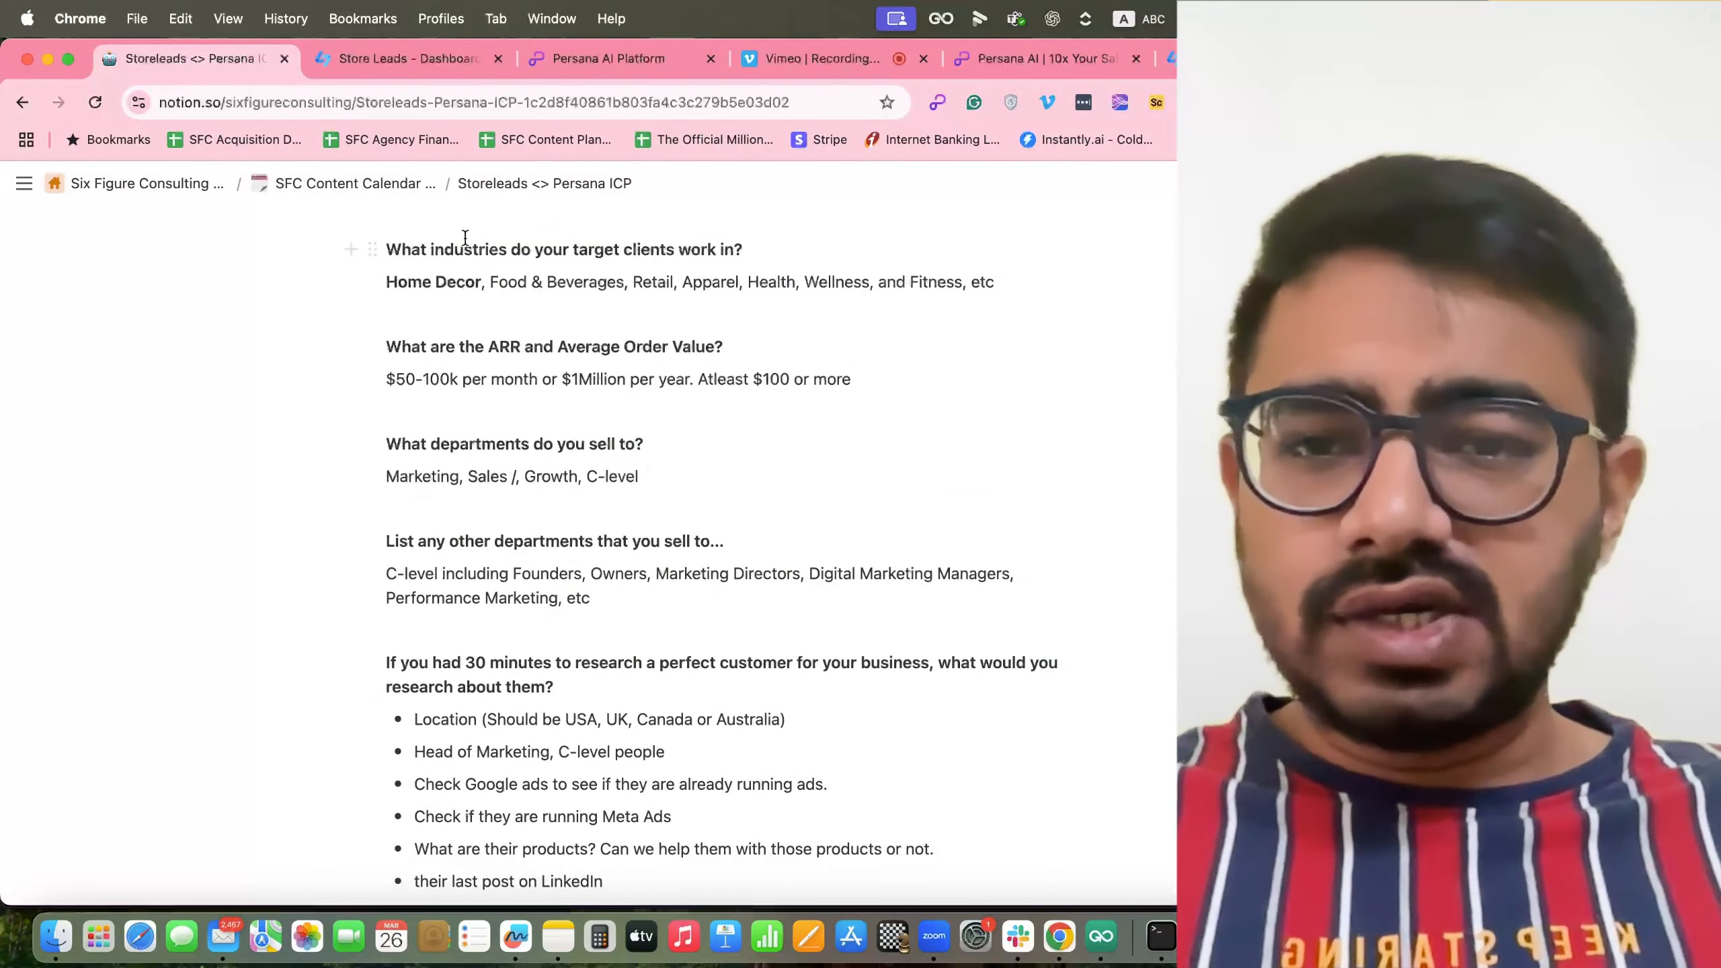
pyautogui.scroll(-1, 569, 396)
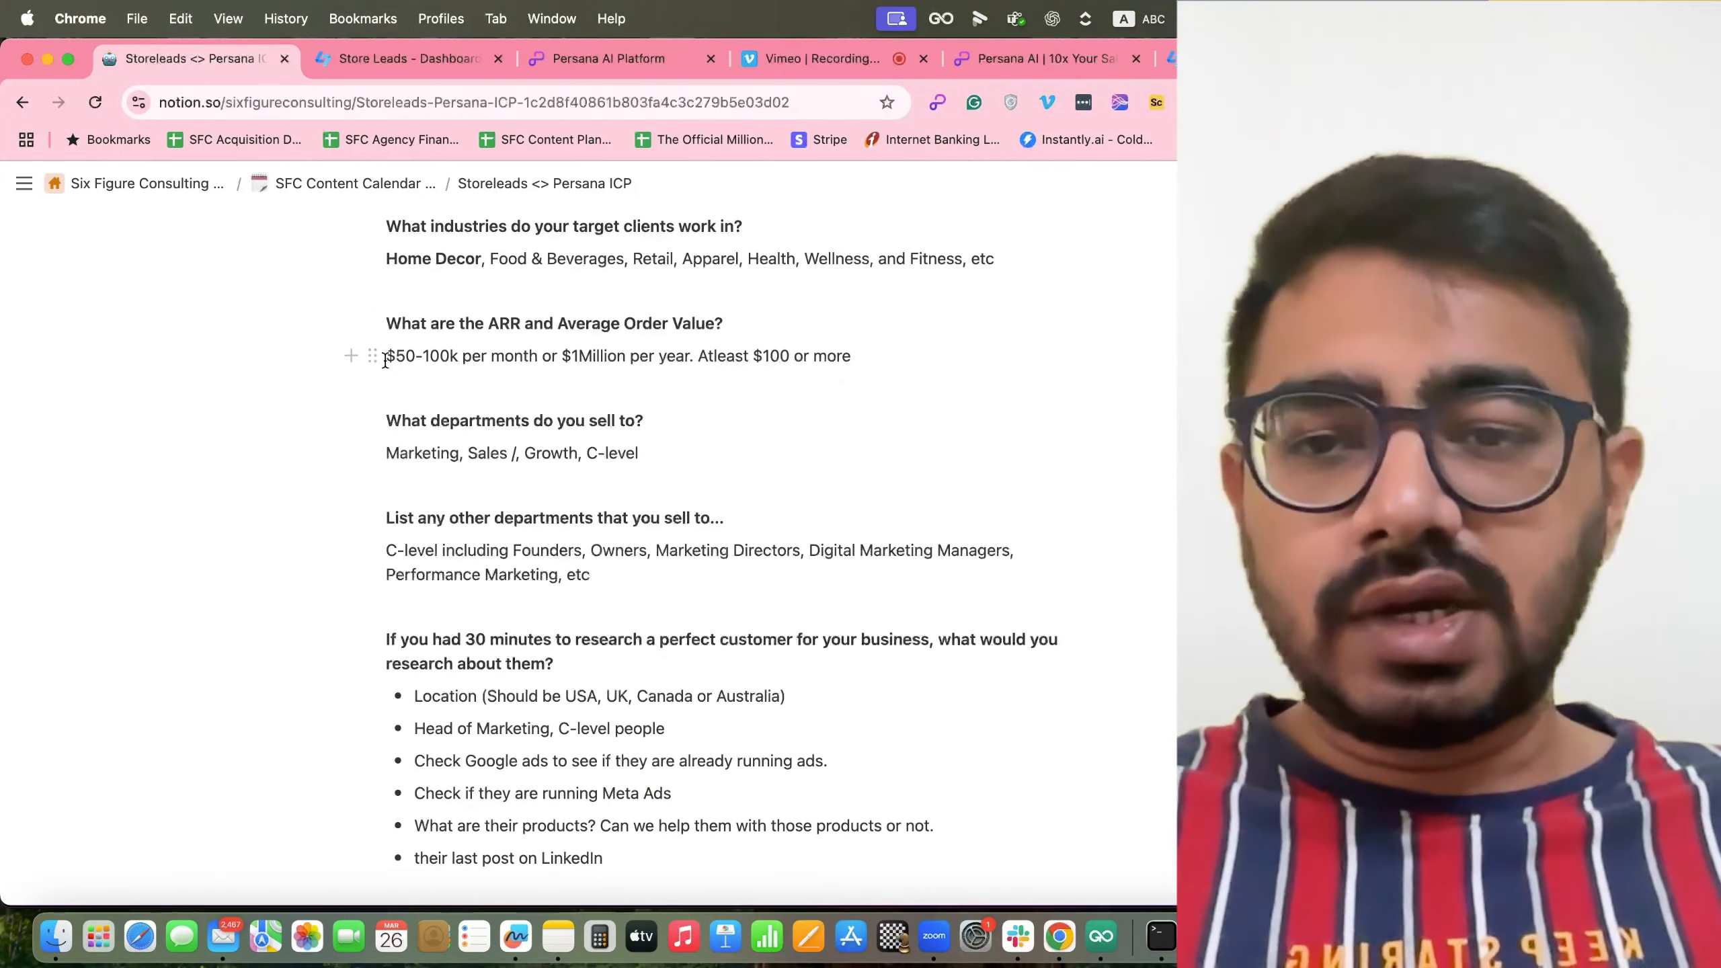
pyautogui.scroll(-1, 571, 456)
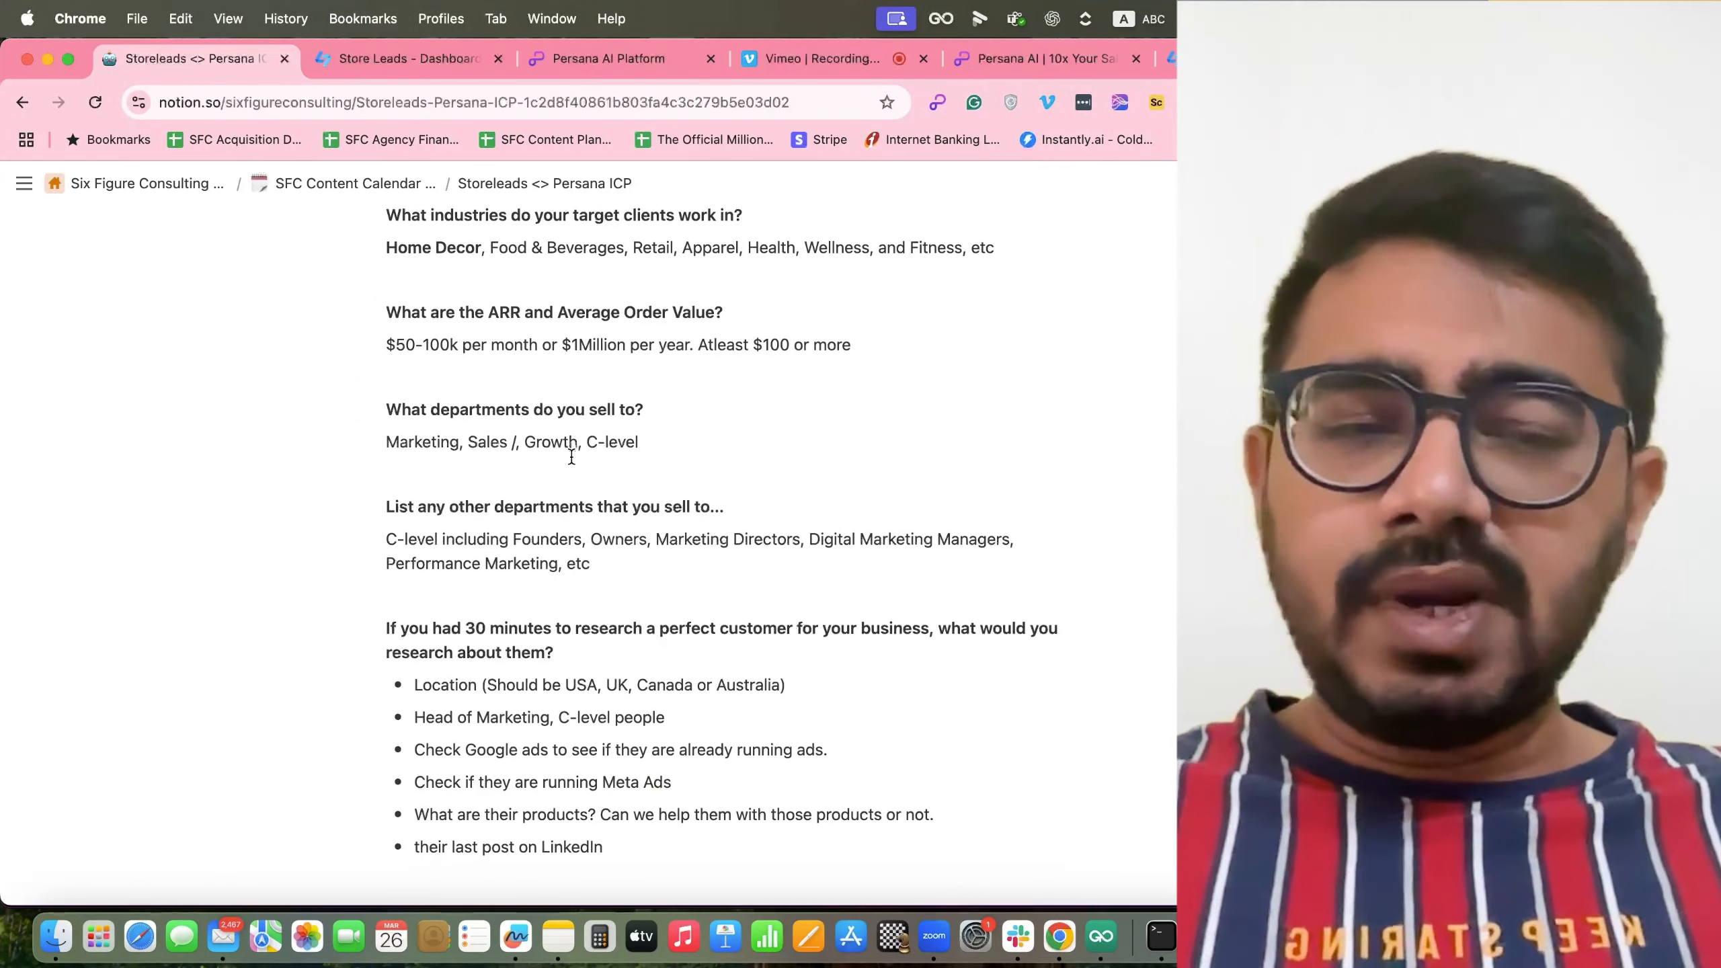
pyautogui.scroll(-1, 572, 456)
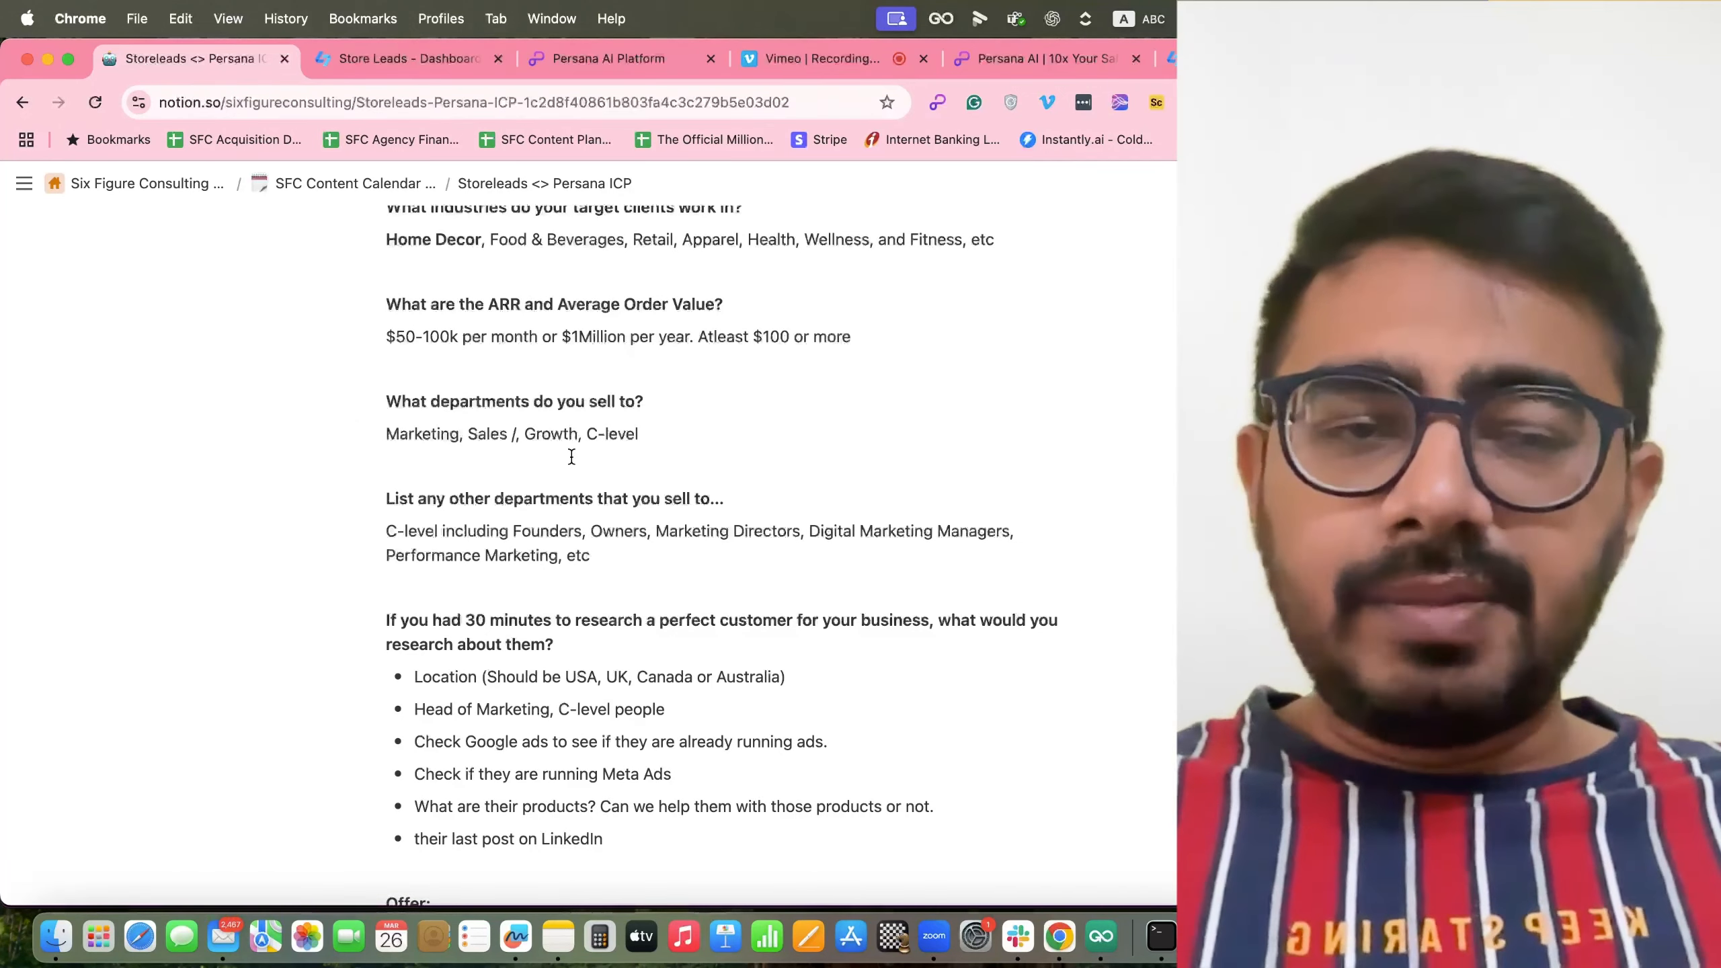
# Glance back at the Store Leads domain table.
pyautogui.click(372, 59)
pyautogui.scroll(-3, 289, 551)
pyautogui.scroll(15, 290, 550)
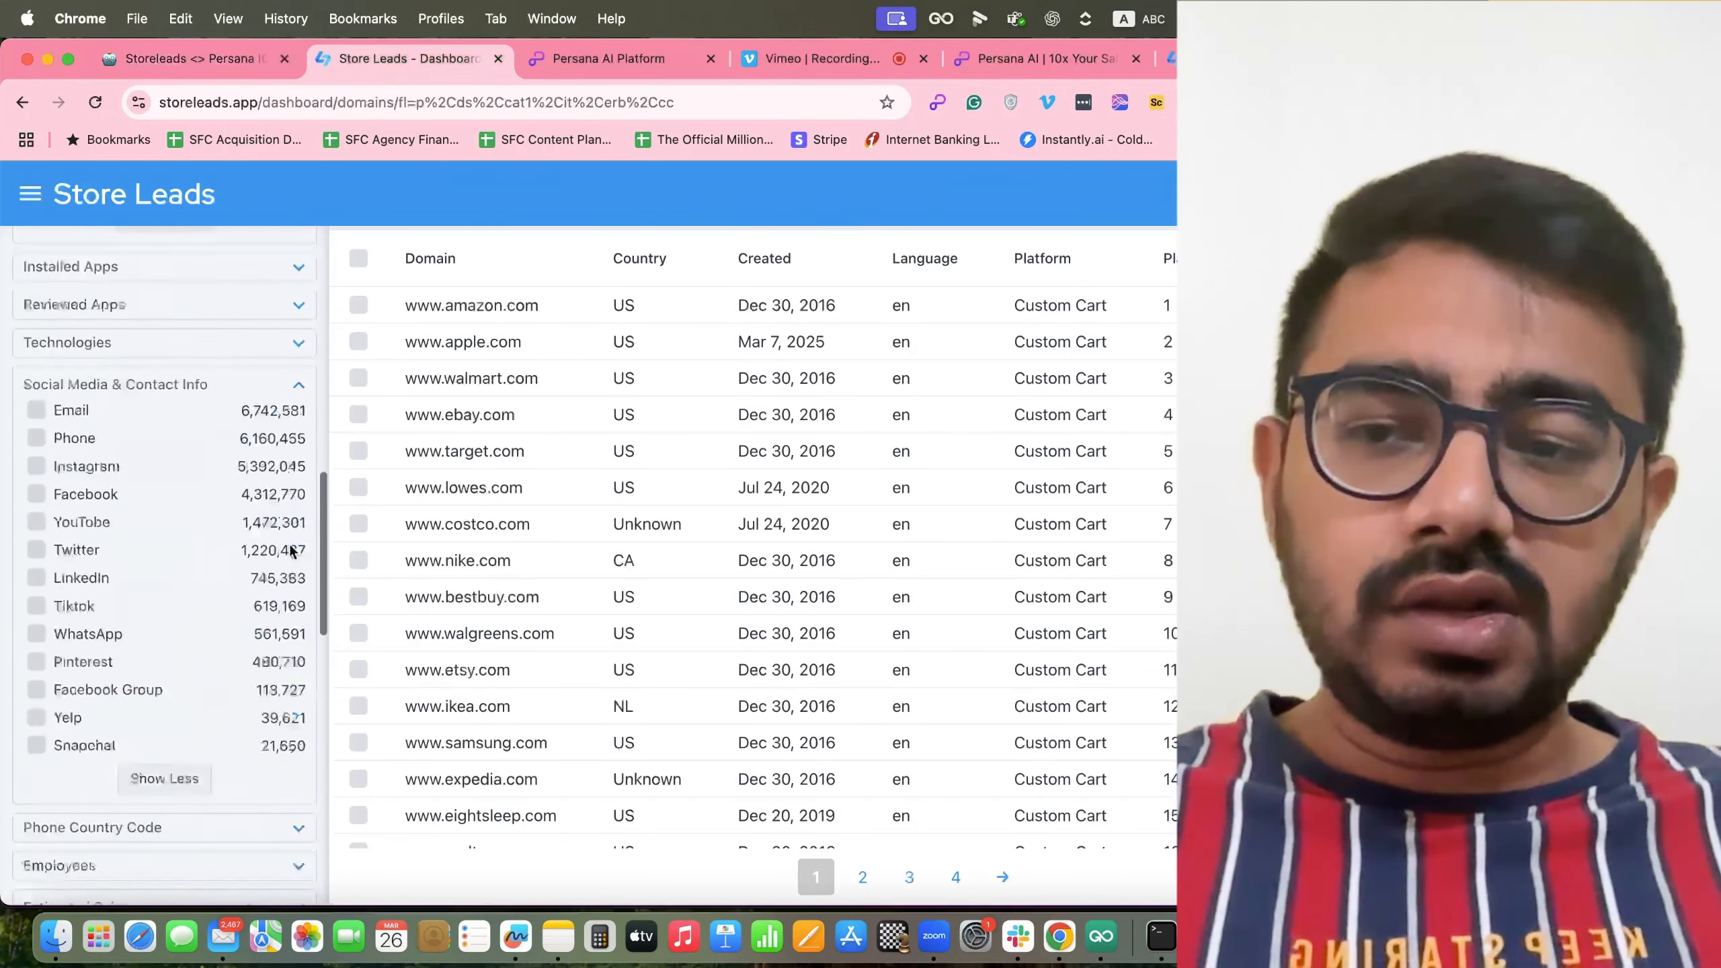
# In the ICP notes, select the C-level and other departments paragraphs.
pyautogui.click(196, 59)
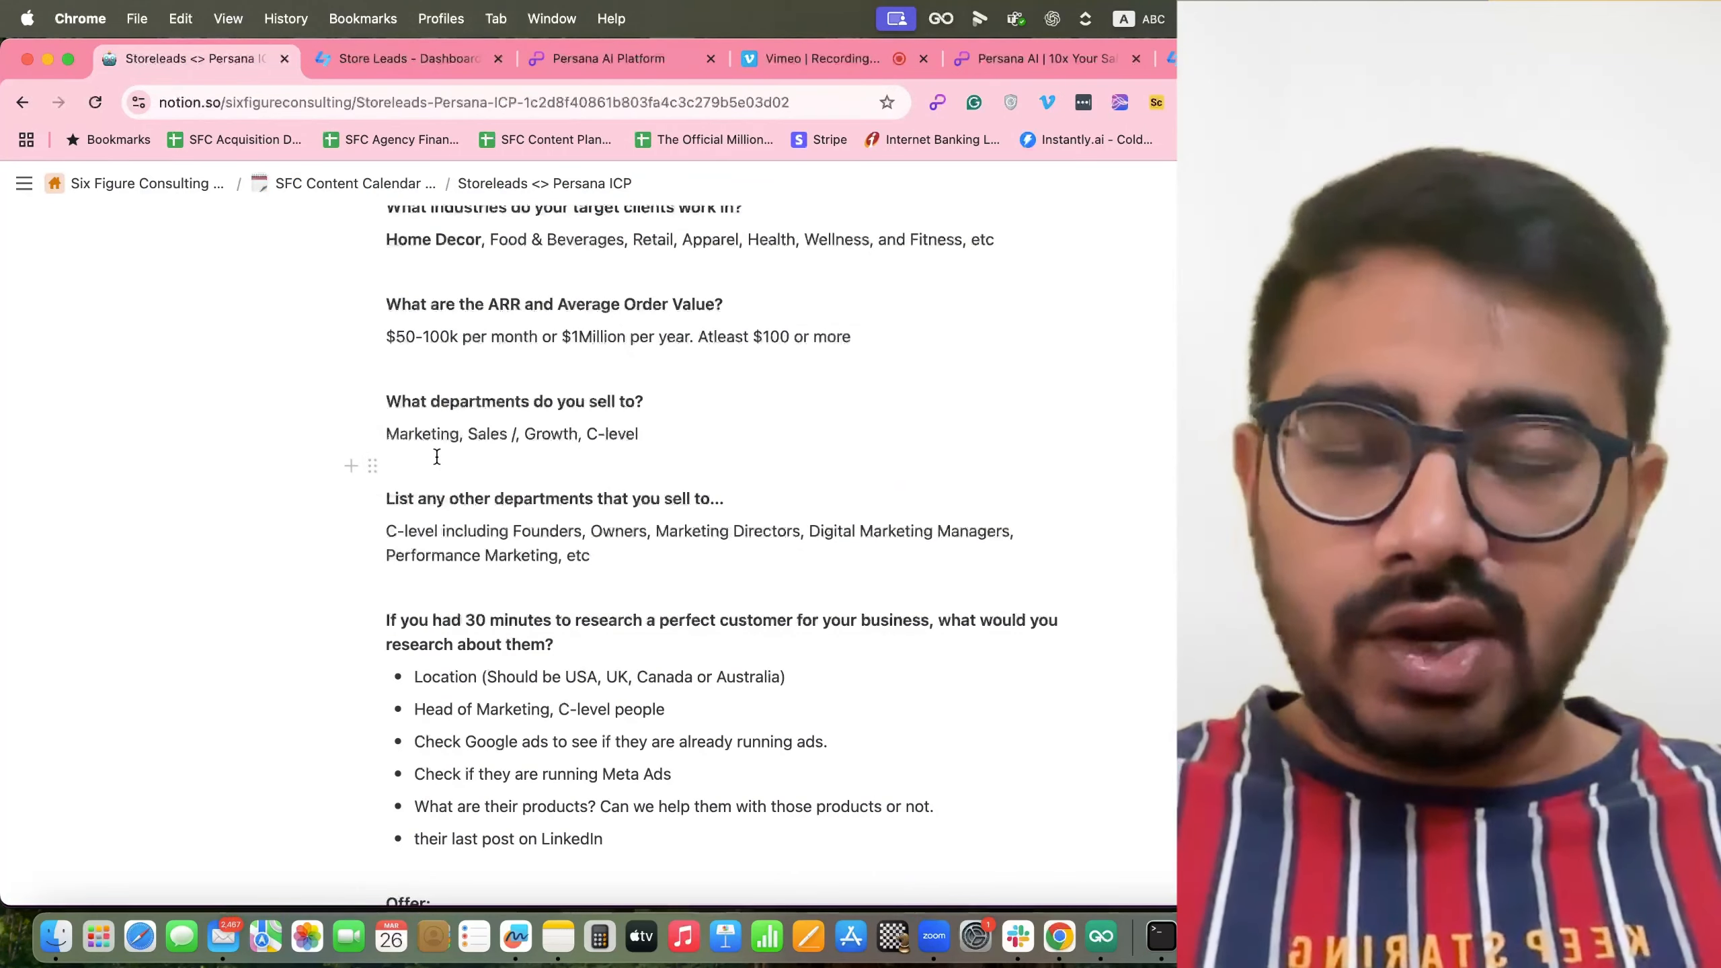
pyautogui.scroll(-3, 576, 542)
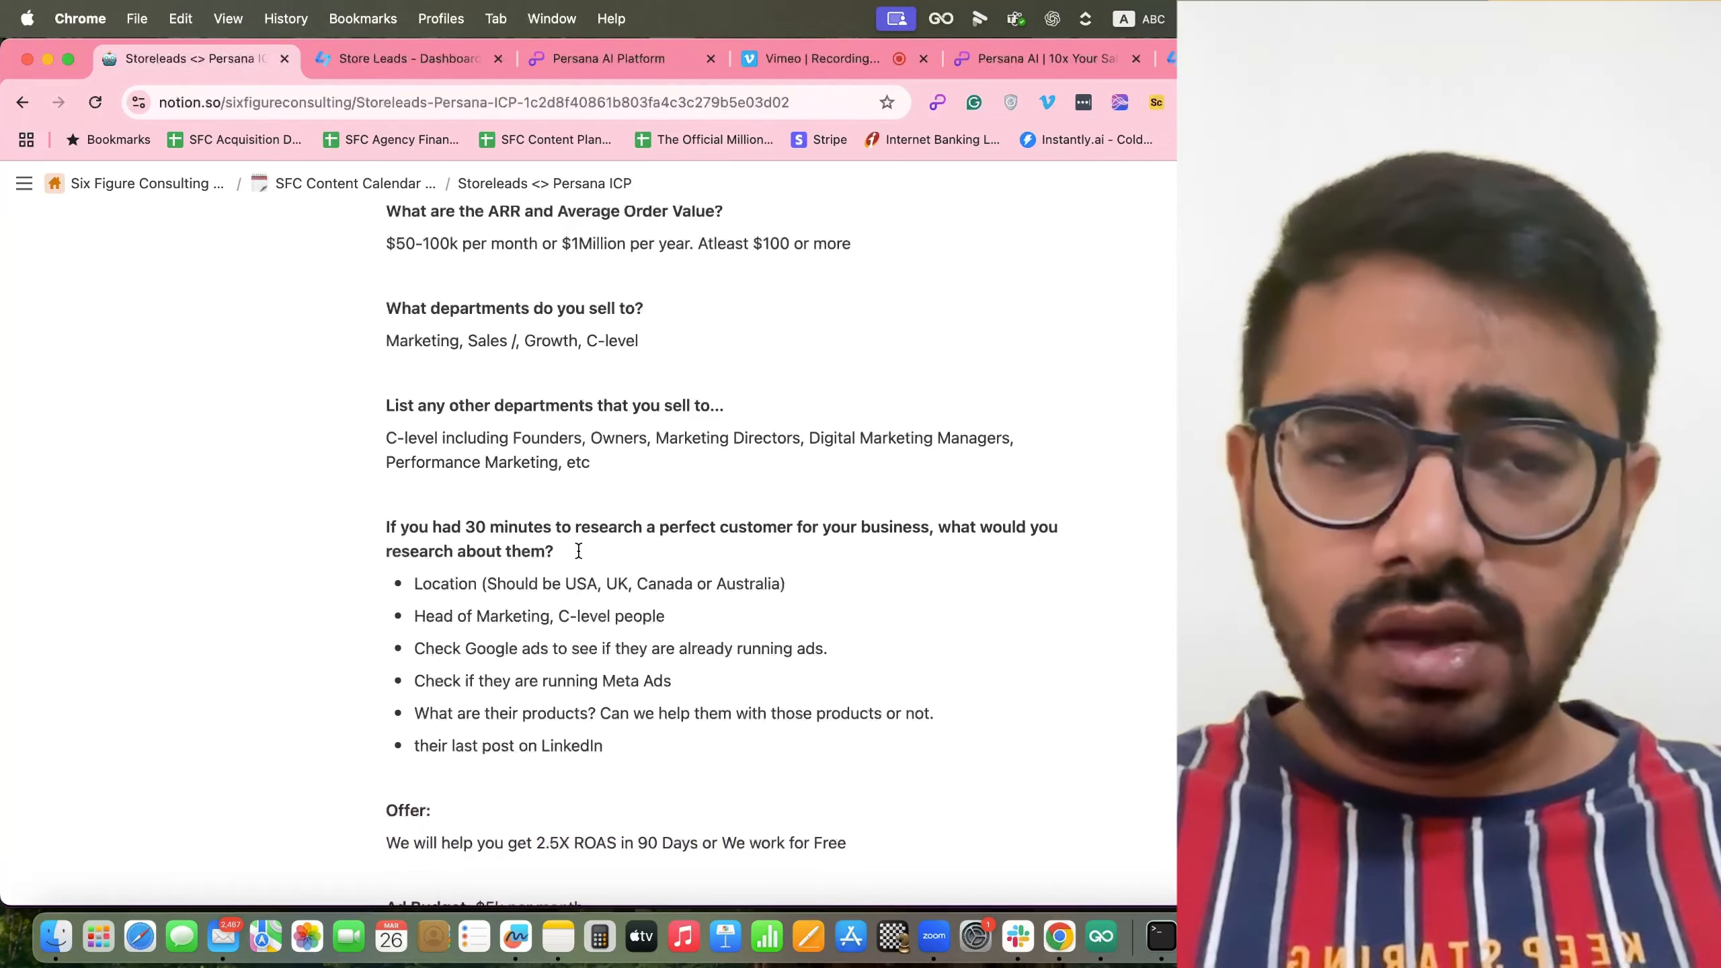
pyautogui.moveTo(621, 464); pyautogui.dragTo(323, 423)
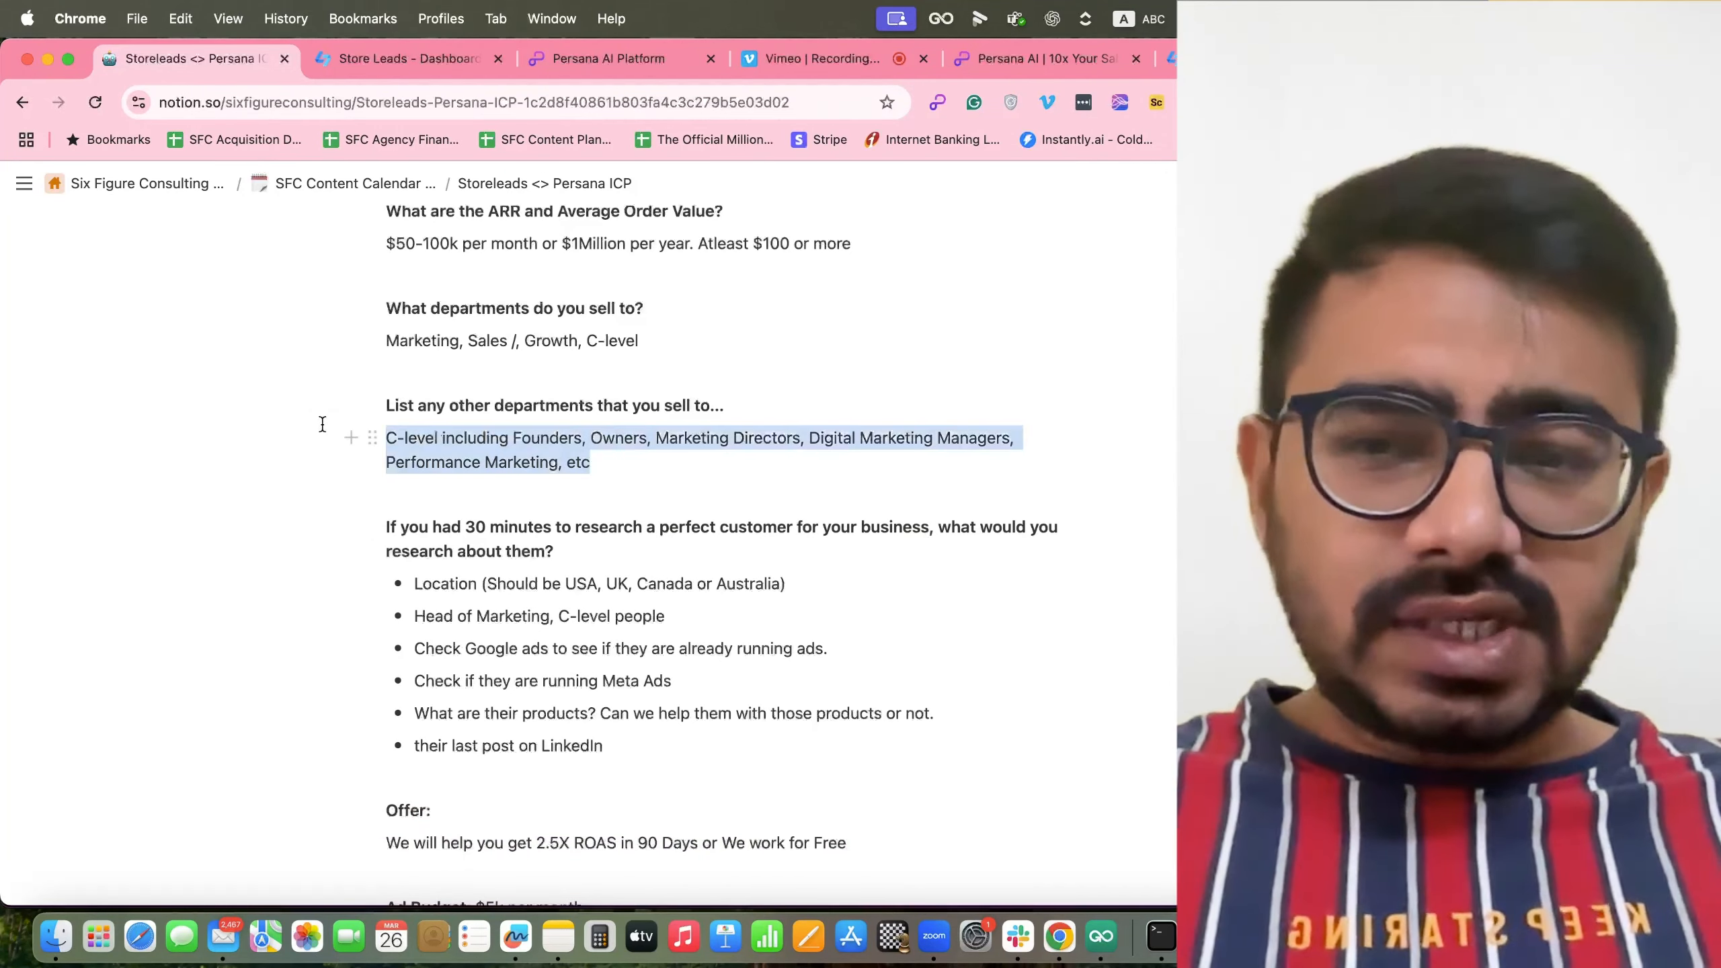
pyautogui.scroll(-1, 465, 527)
pyautogui.moveTo(674, 441); pyautogui.dragTo(349, 430)
# Return to the Store Leads domain dashboard and check its sidebar.
pyautogui.click(420, 59)
pyautogui.scroll(-10, 238, 603)
pyautogui.scroll(10, 237, 603)
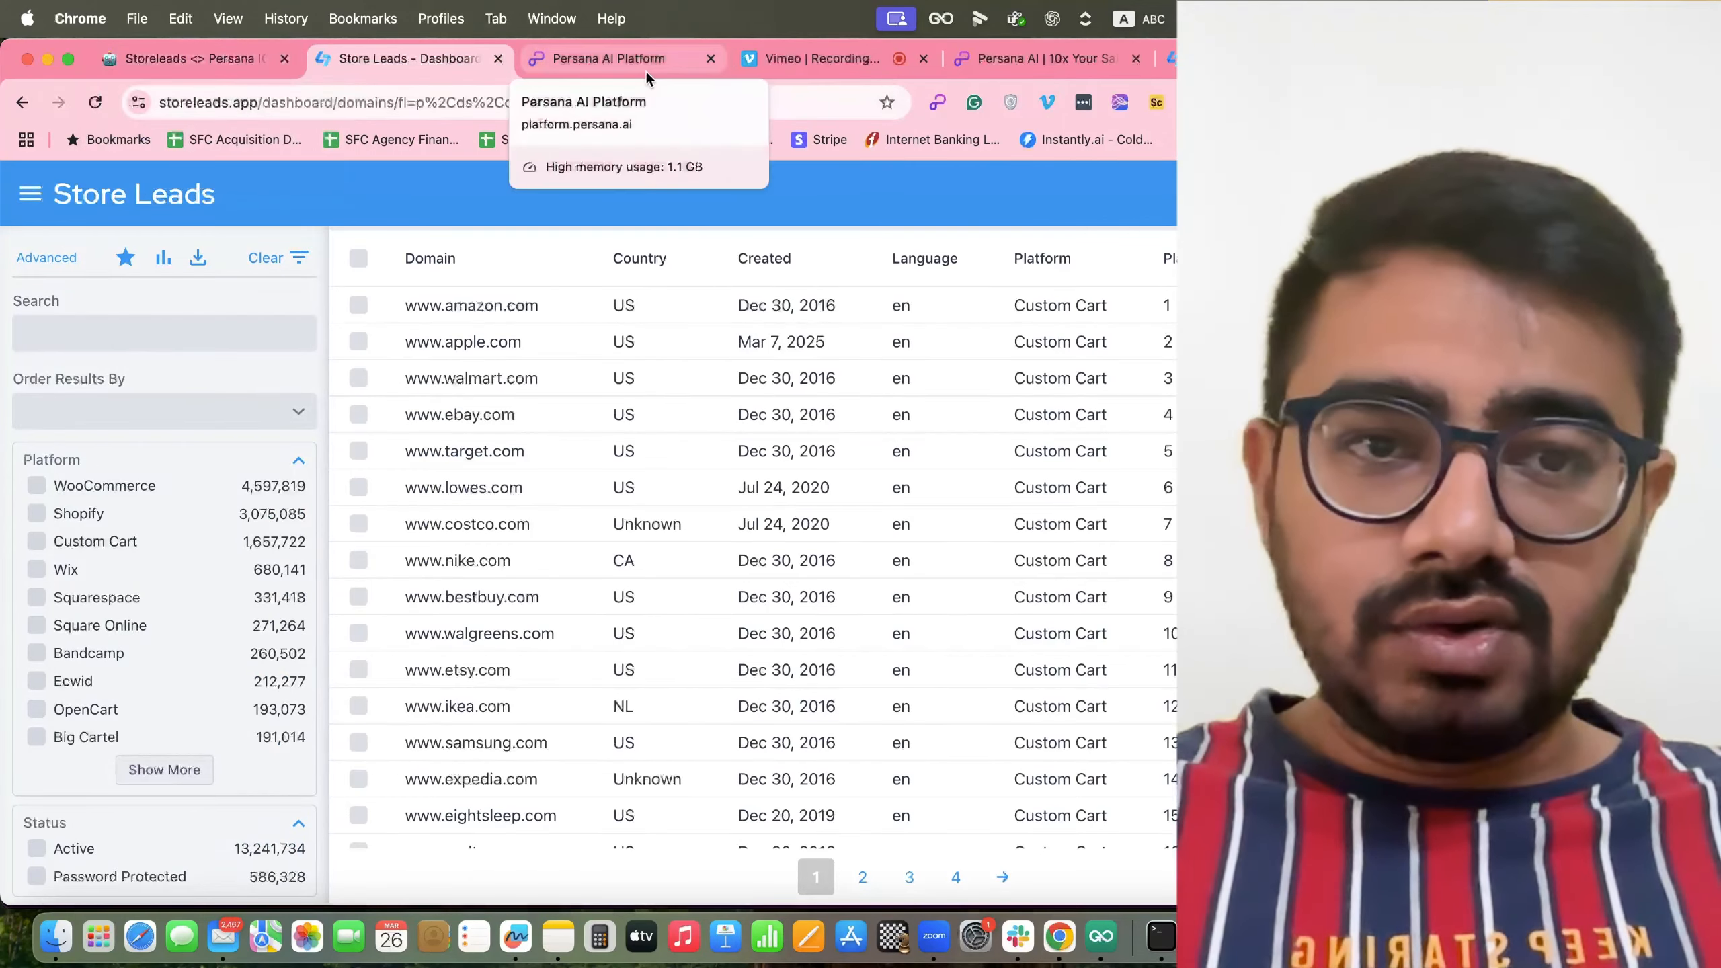
# Switch to the Persana AI homepage at persana.ai.
pyautogui.click(1036, 59)
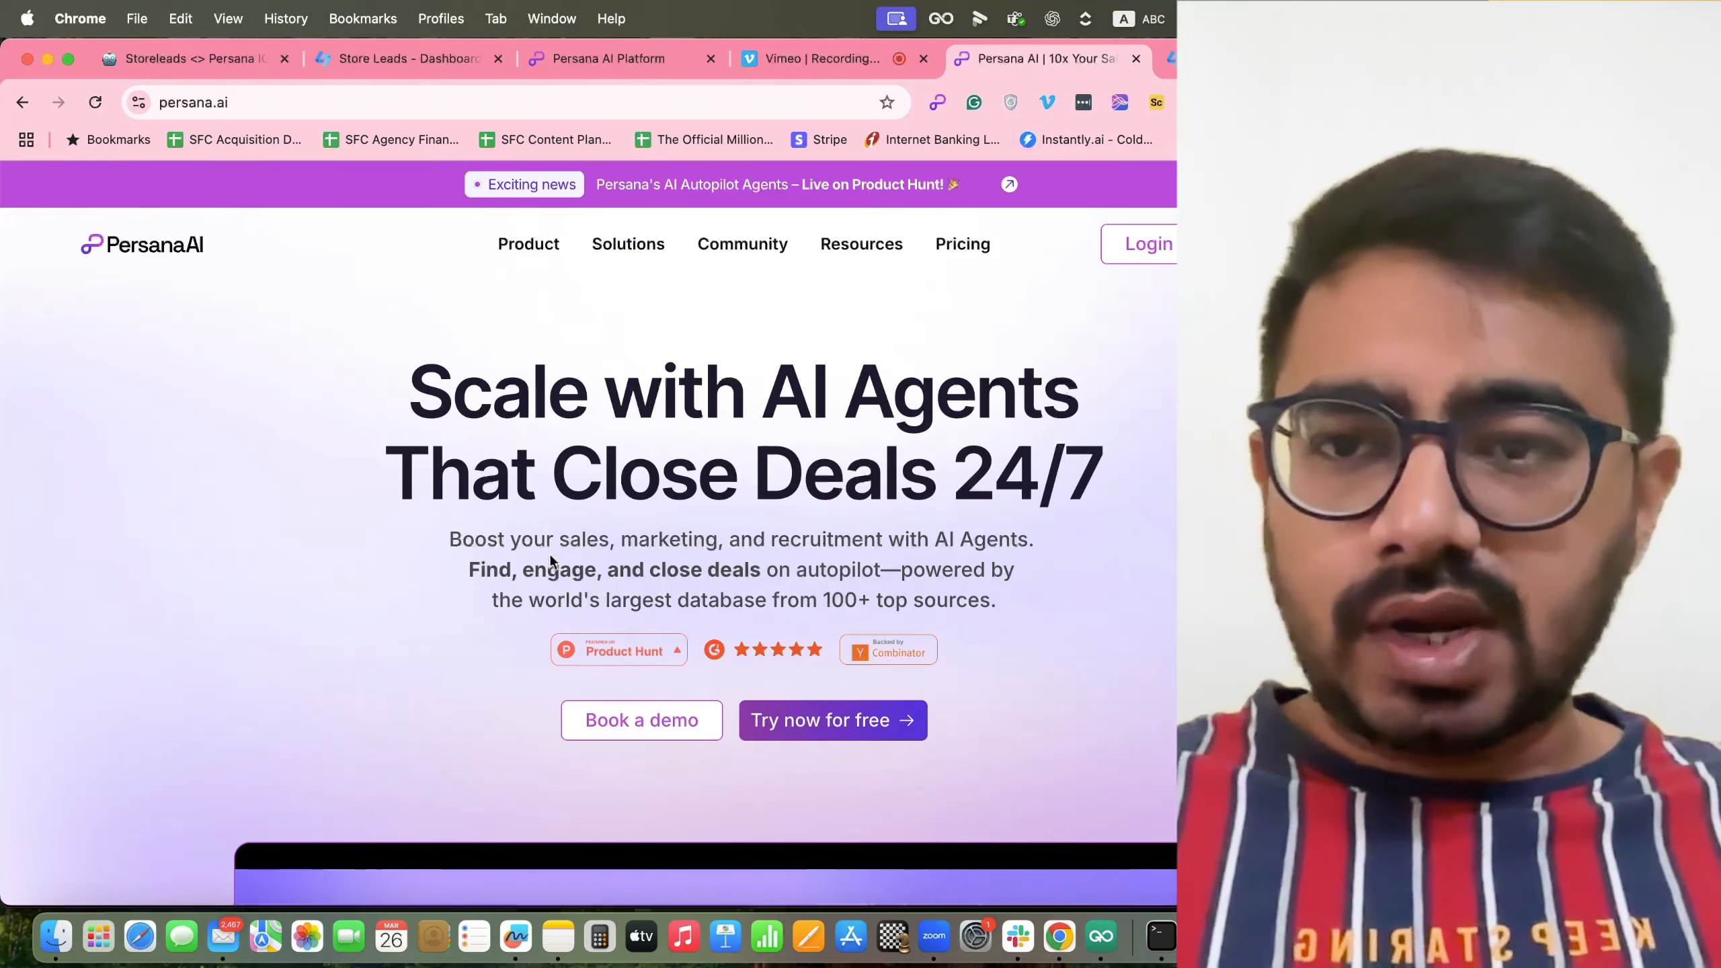
pyautogui.click(229, 61)
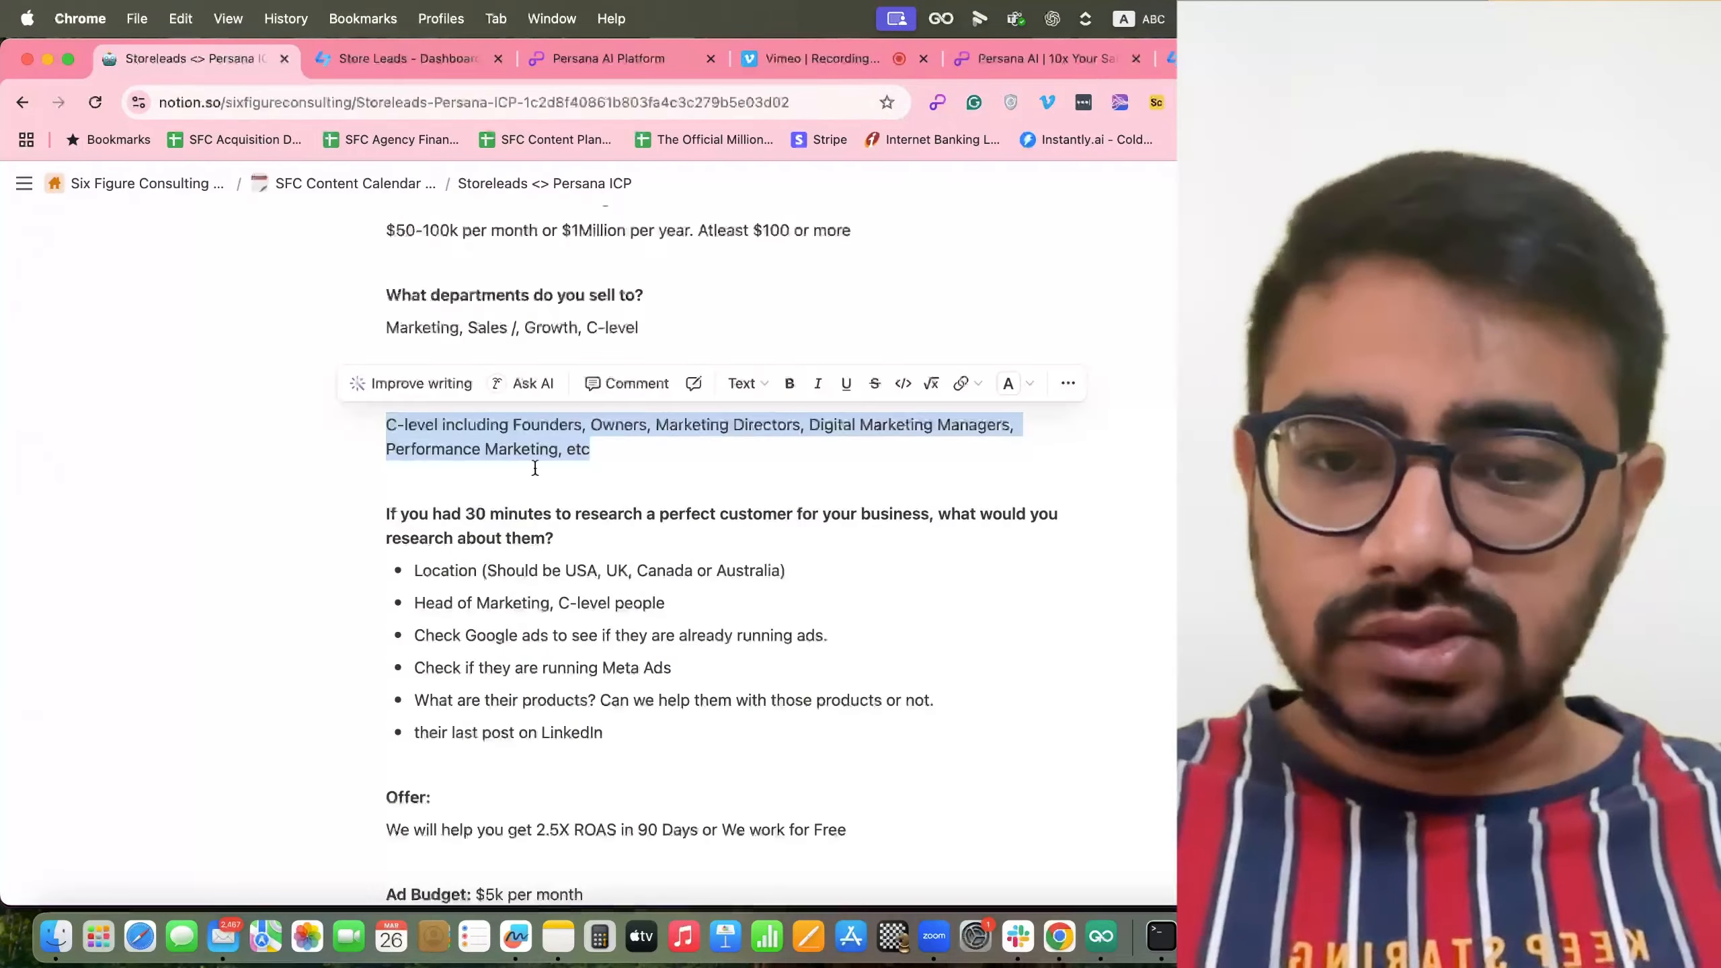
pyautogui.click(613, 444)
pyautogui.scroll(7, 614, 444)
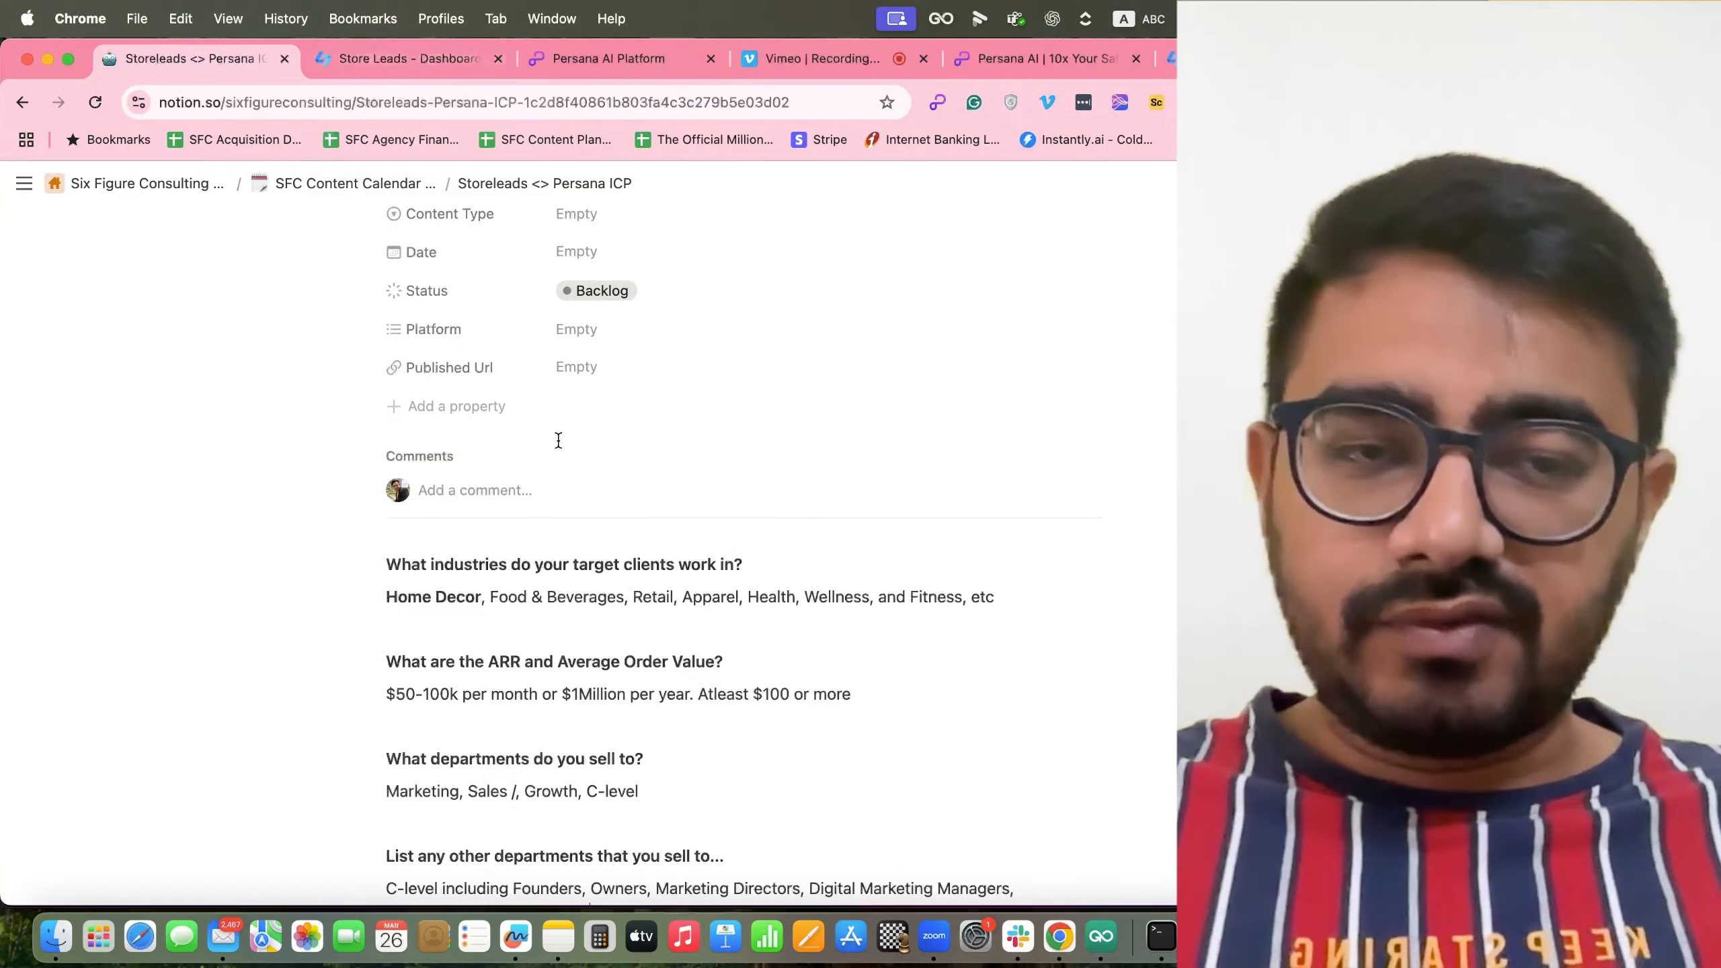
pyautogui.scroll(-8, 556, 438)
pyautogui.scroll(-1, 492, 474)
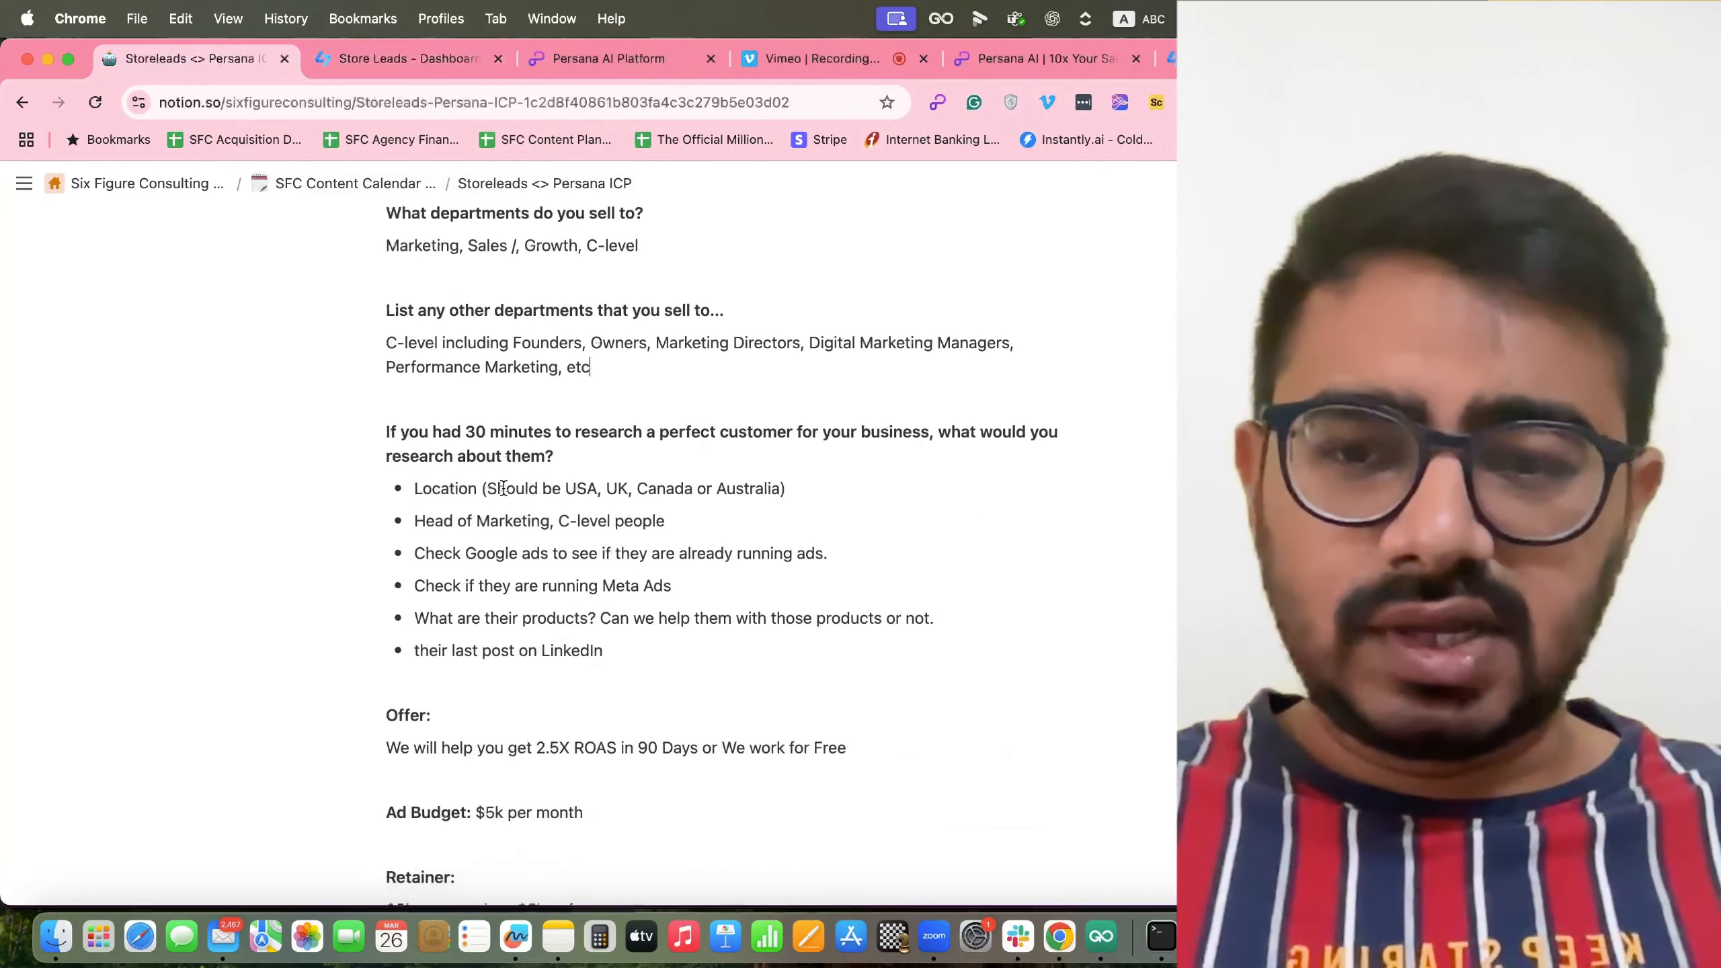
pyautogui.scroll(3, 501, 484)
pyautogui.scroll(-3, 503, 487)
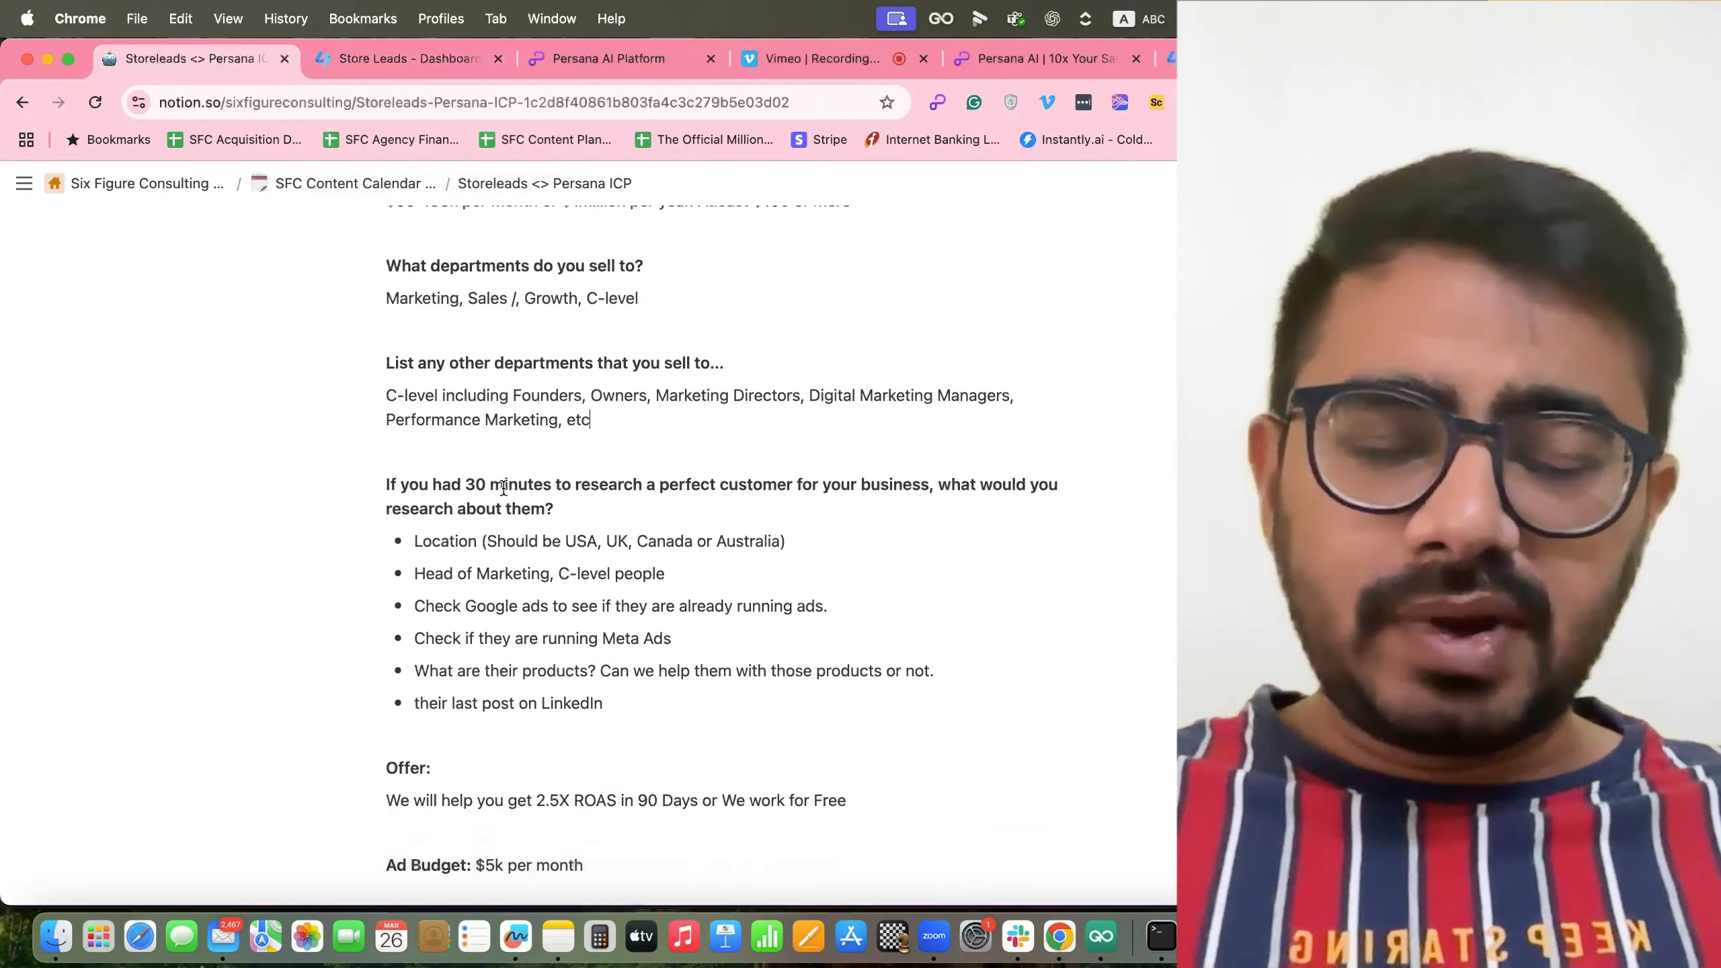
pyautogui.moveTo(633, 349); pyautogui.dragTo(324, 341)
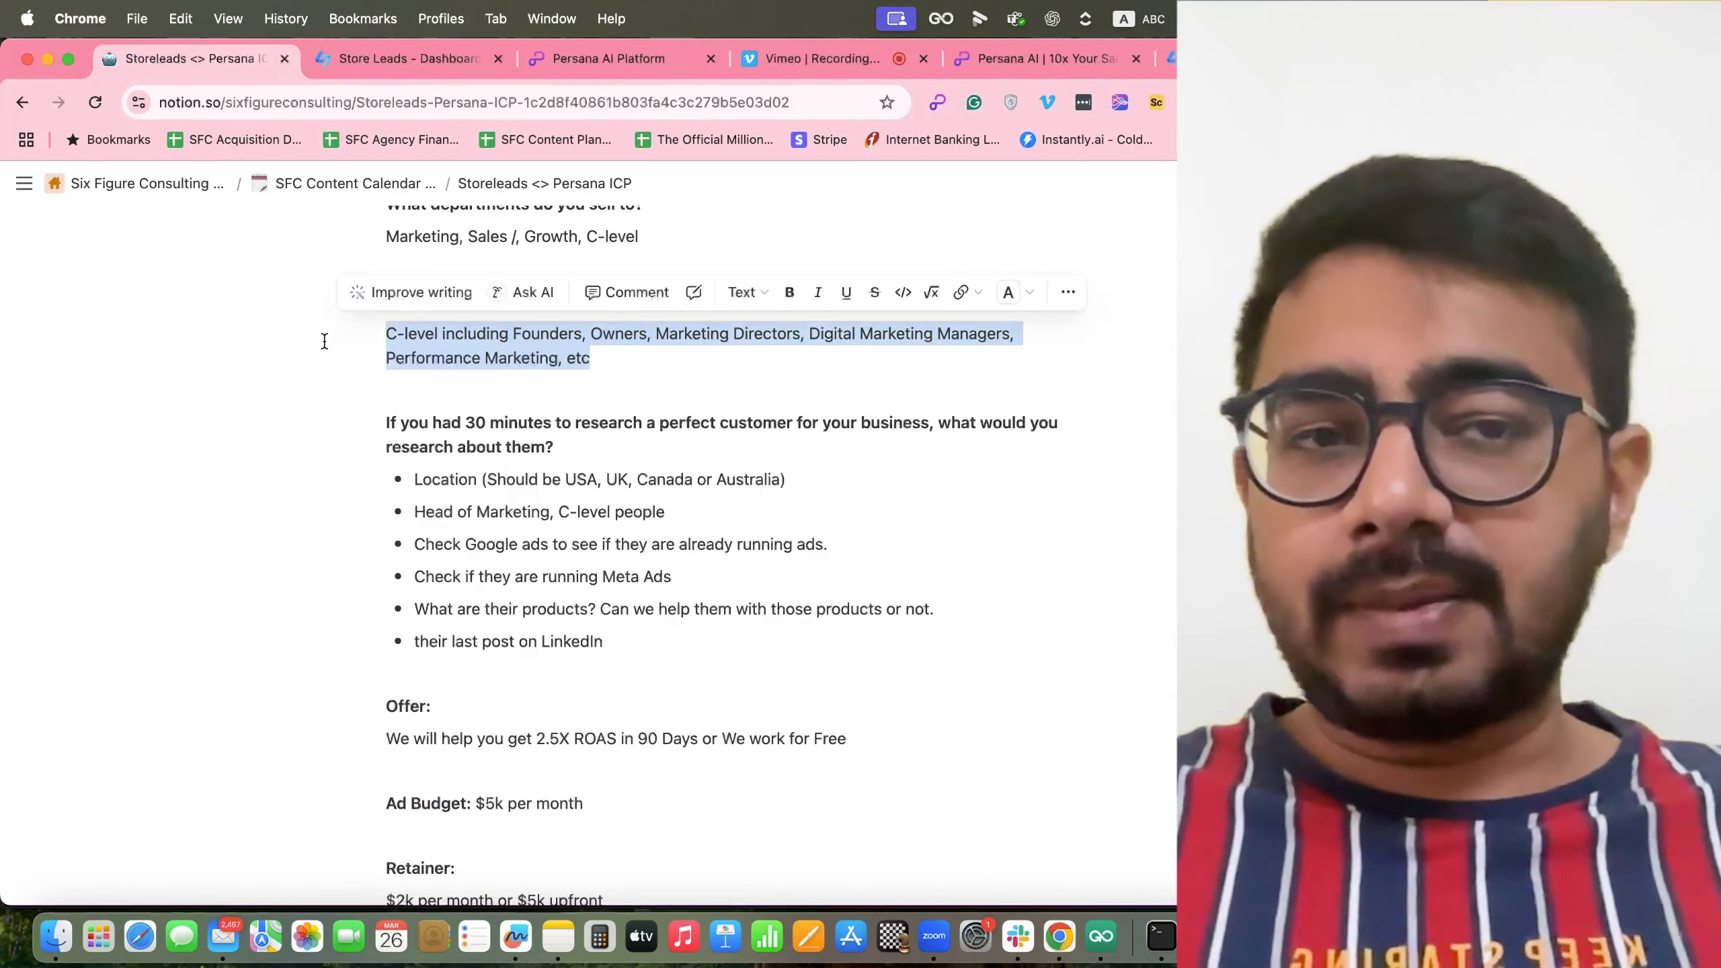
pyautogui.scroll(-1, 548, 525)
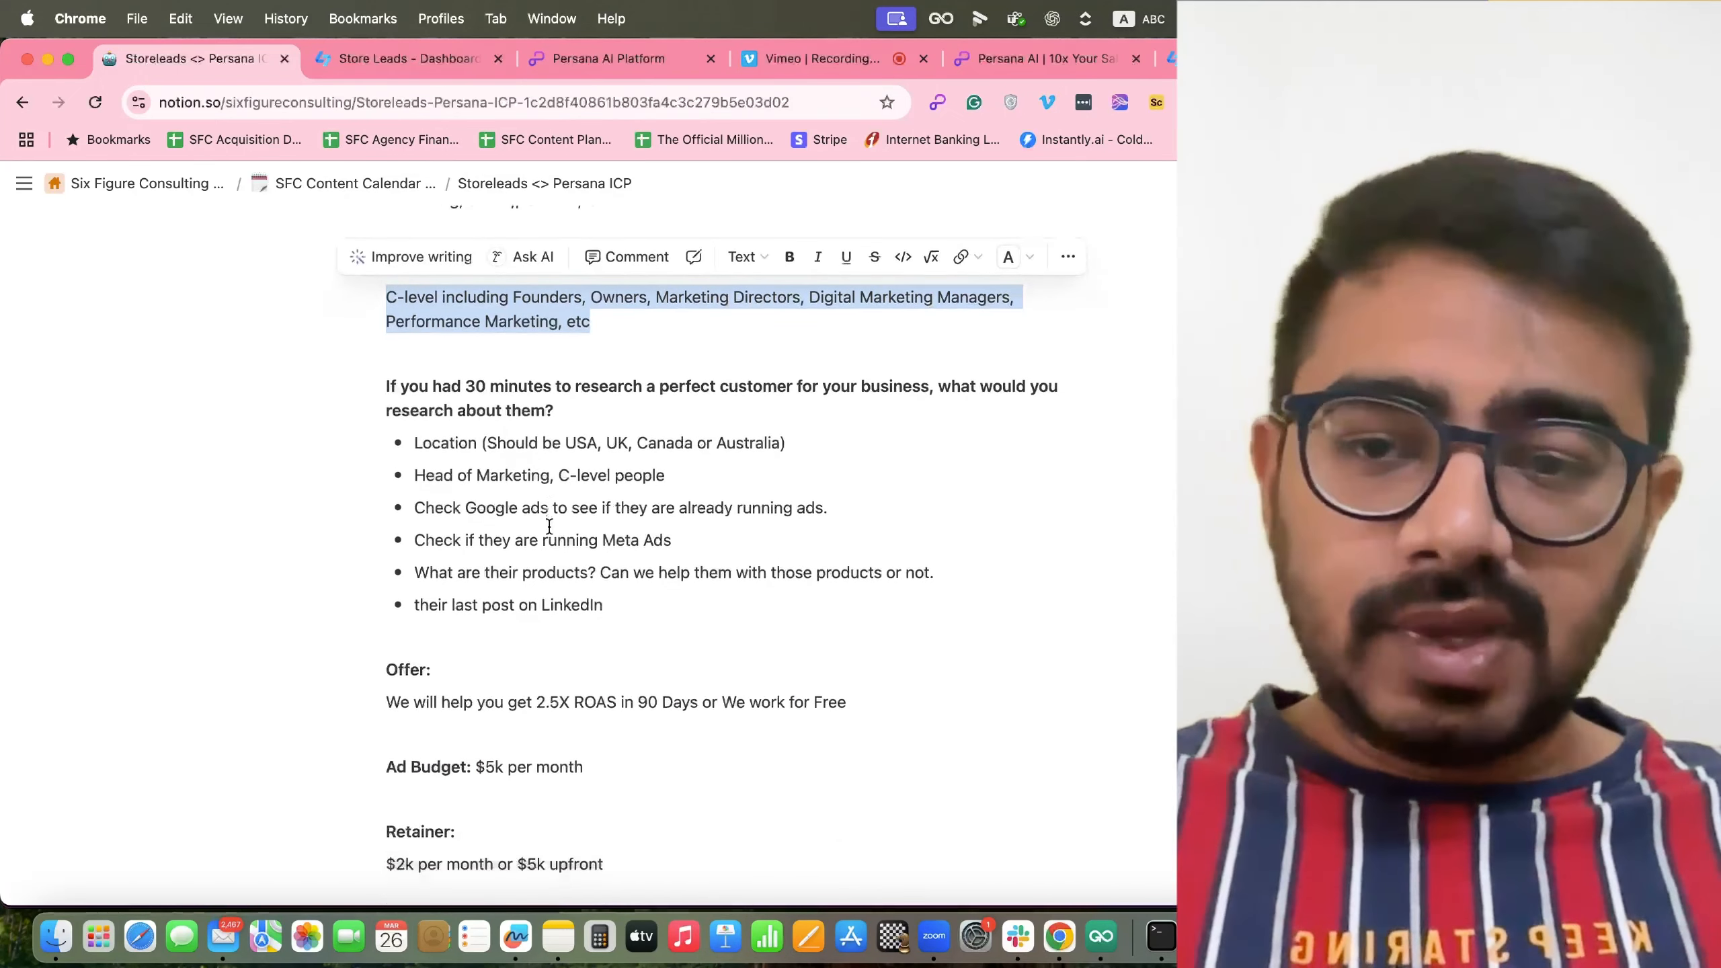
pyautogui.scroll(-1, 548, 525)
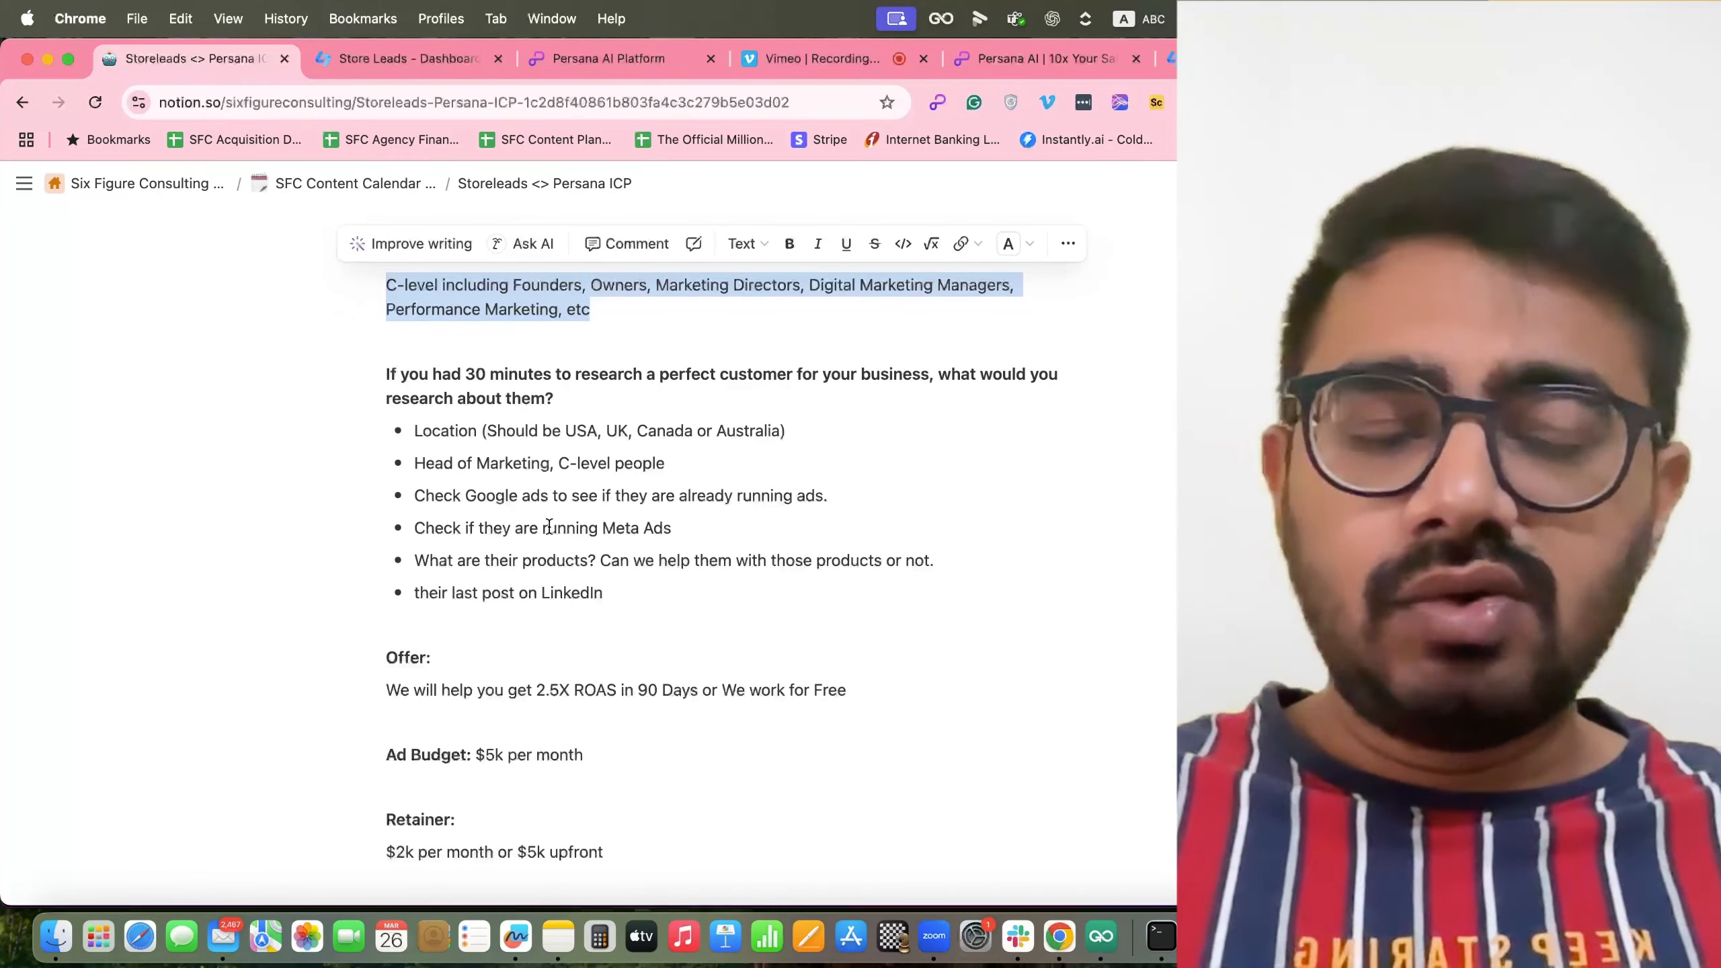
pyautogui.scroll(-3, 549, 525)
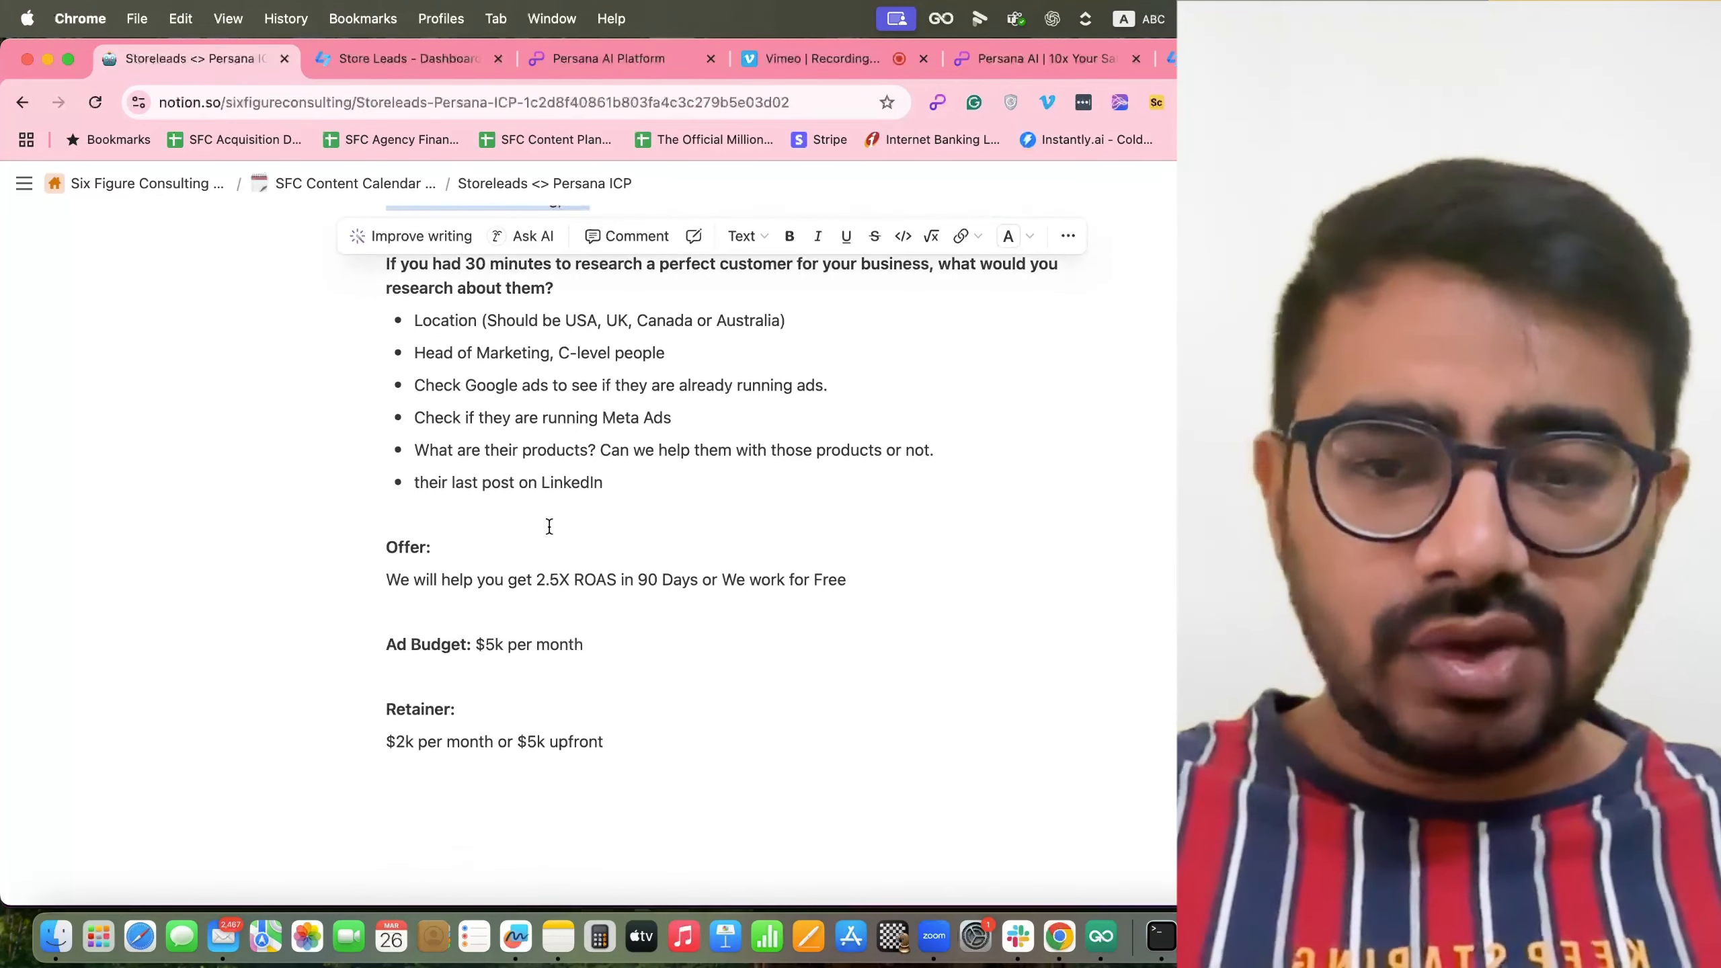
pyautogui.click(647, 729)
pyautogui.moveTo(648, 728); pyautogui.dragTo(374, 567)
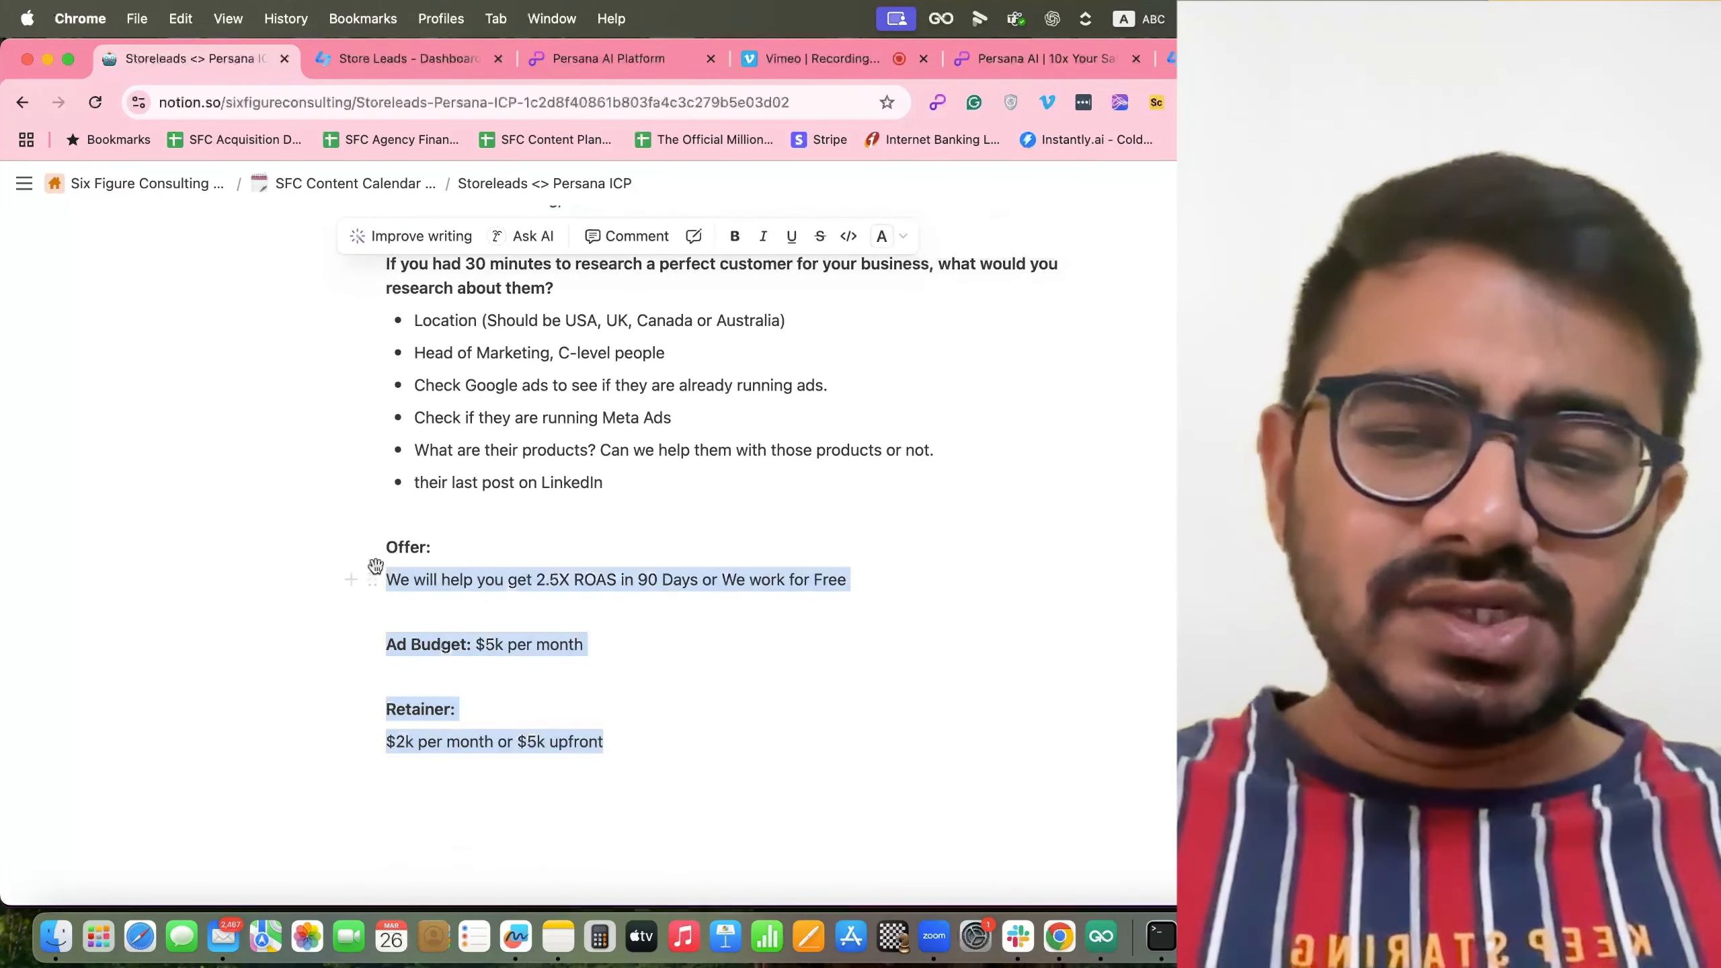
pyautogui.click(662, 715)
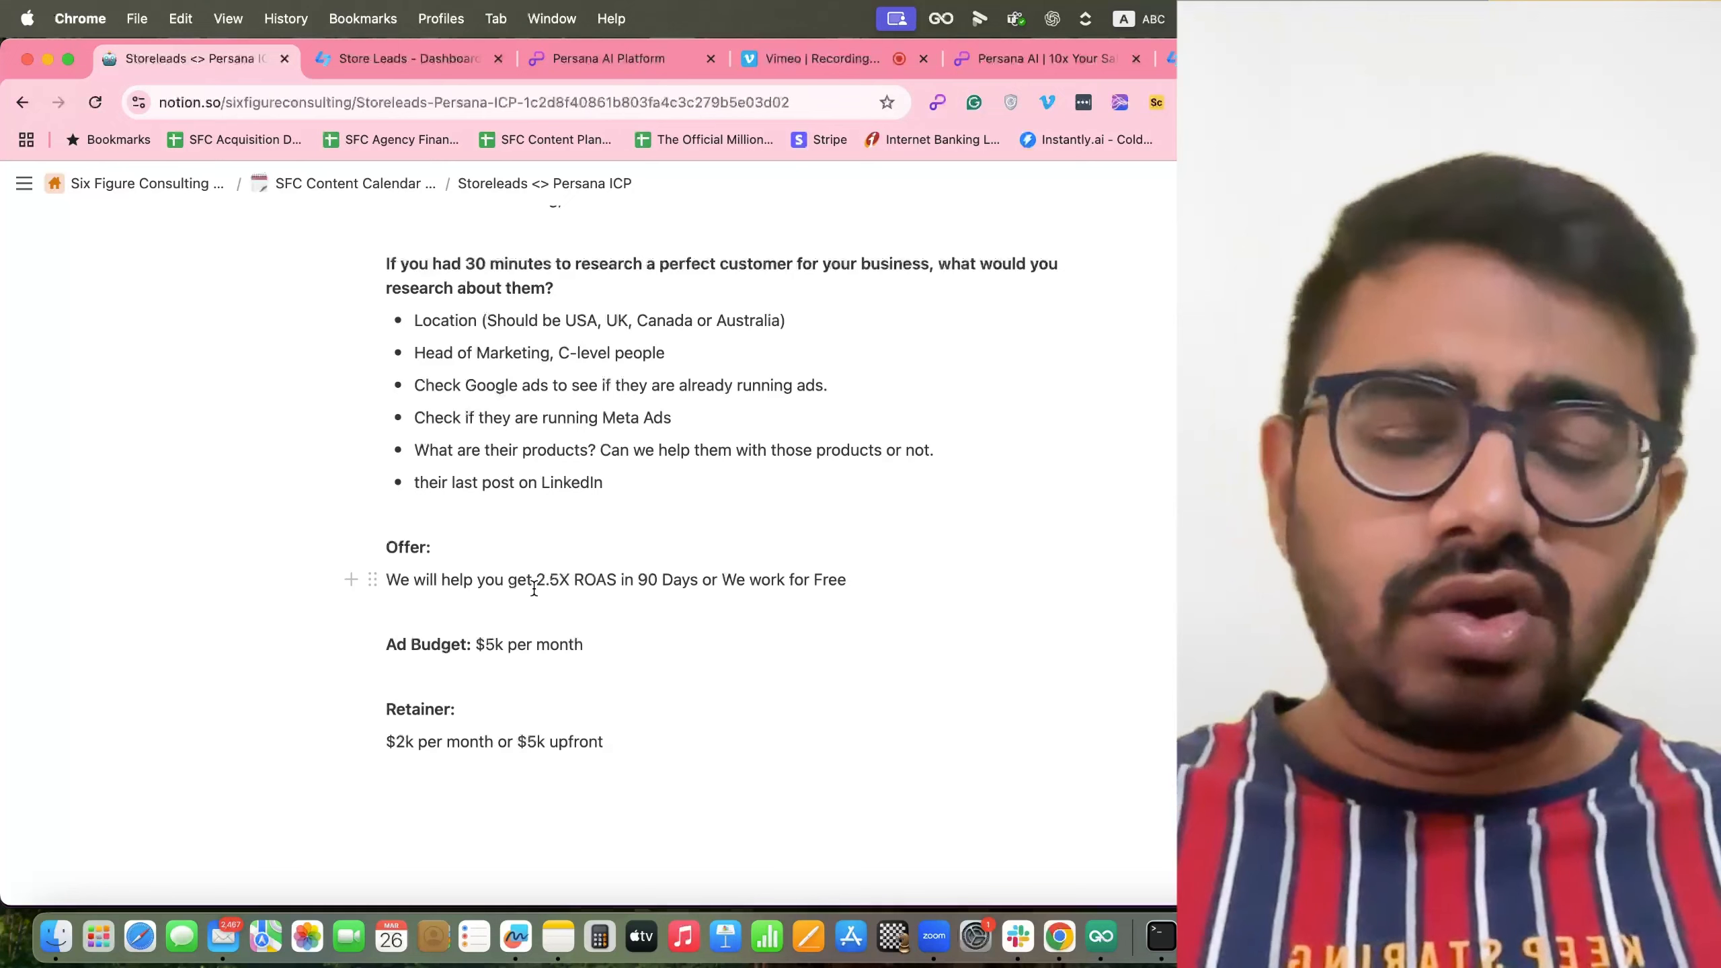
pyautogui.moveTo(879, 580); pyautogui.dragTo(355, 577)
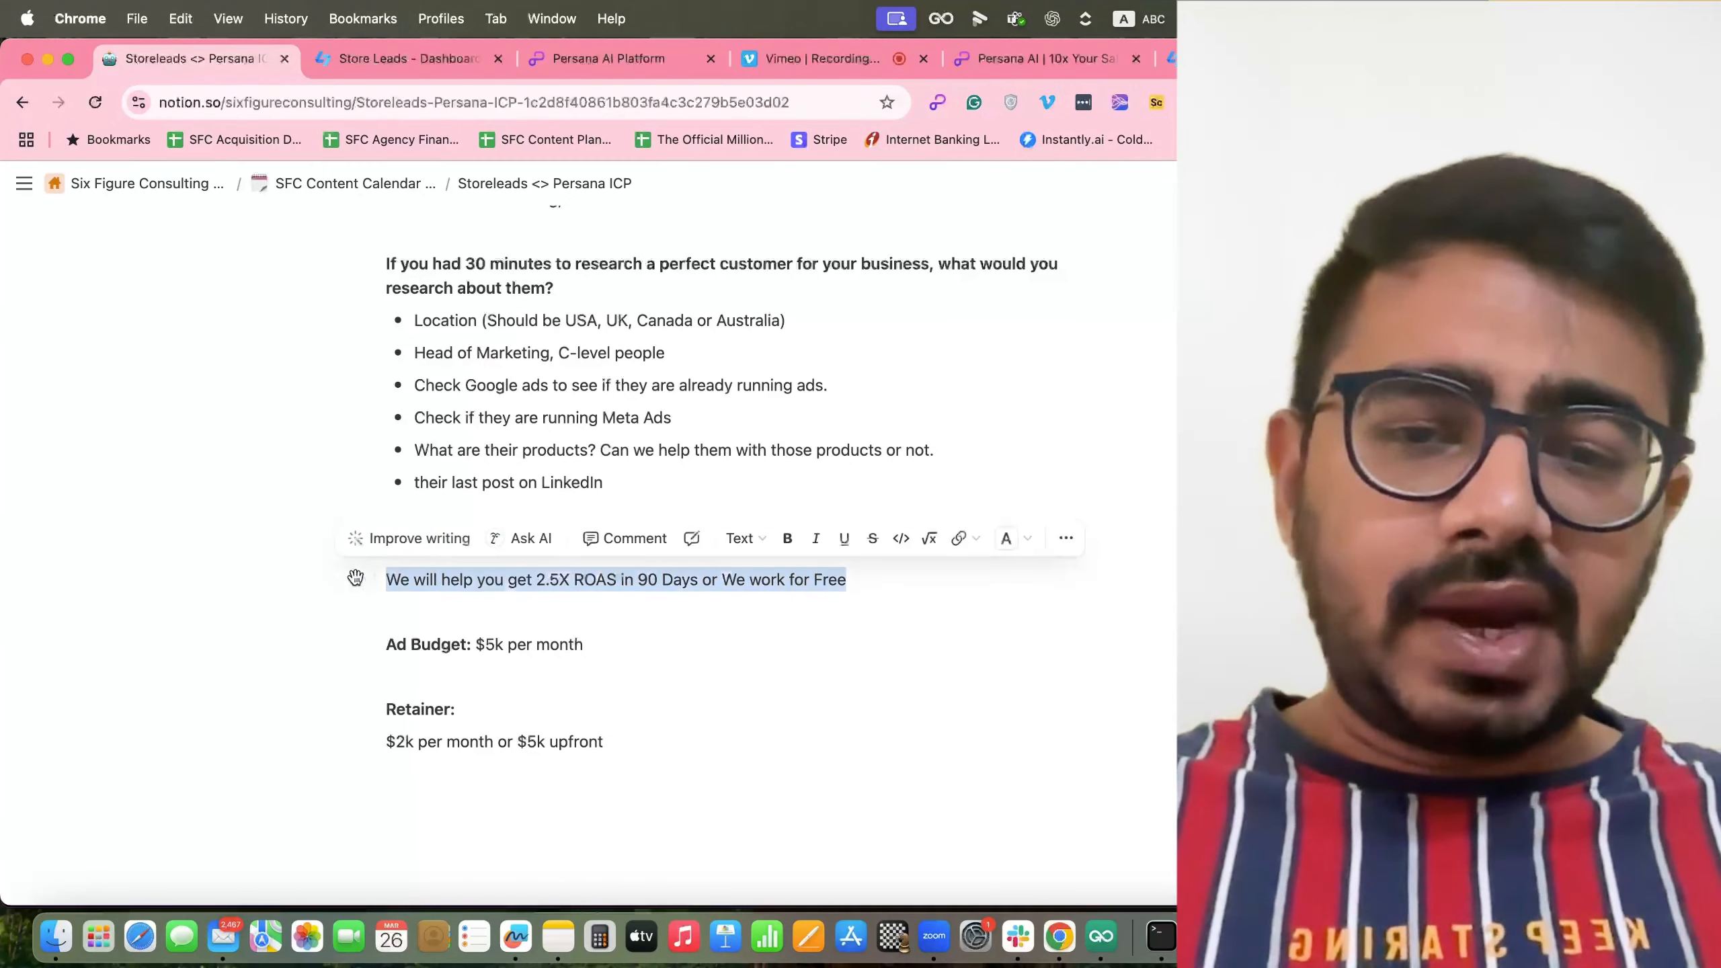
# Review the offer and retainer terms in the ICP notes, selecting the retainer paragraph.
pyautogui.click(644, 655)
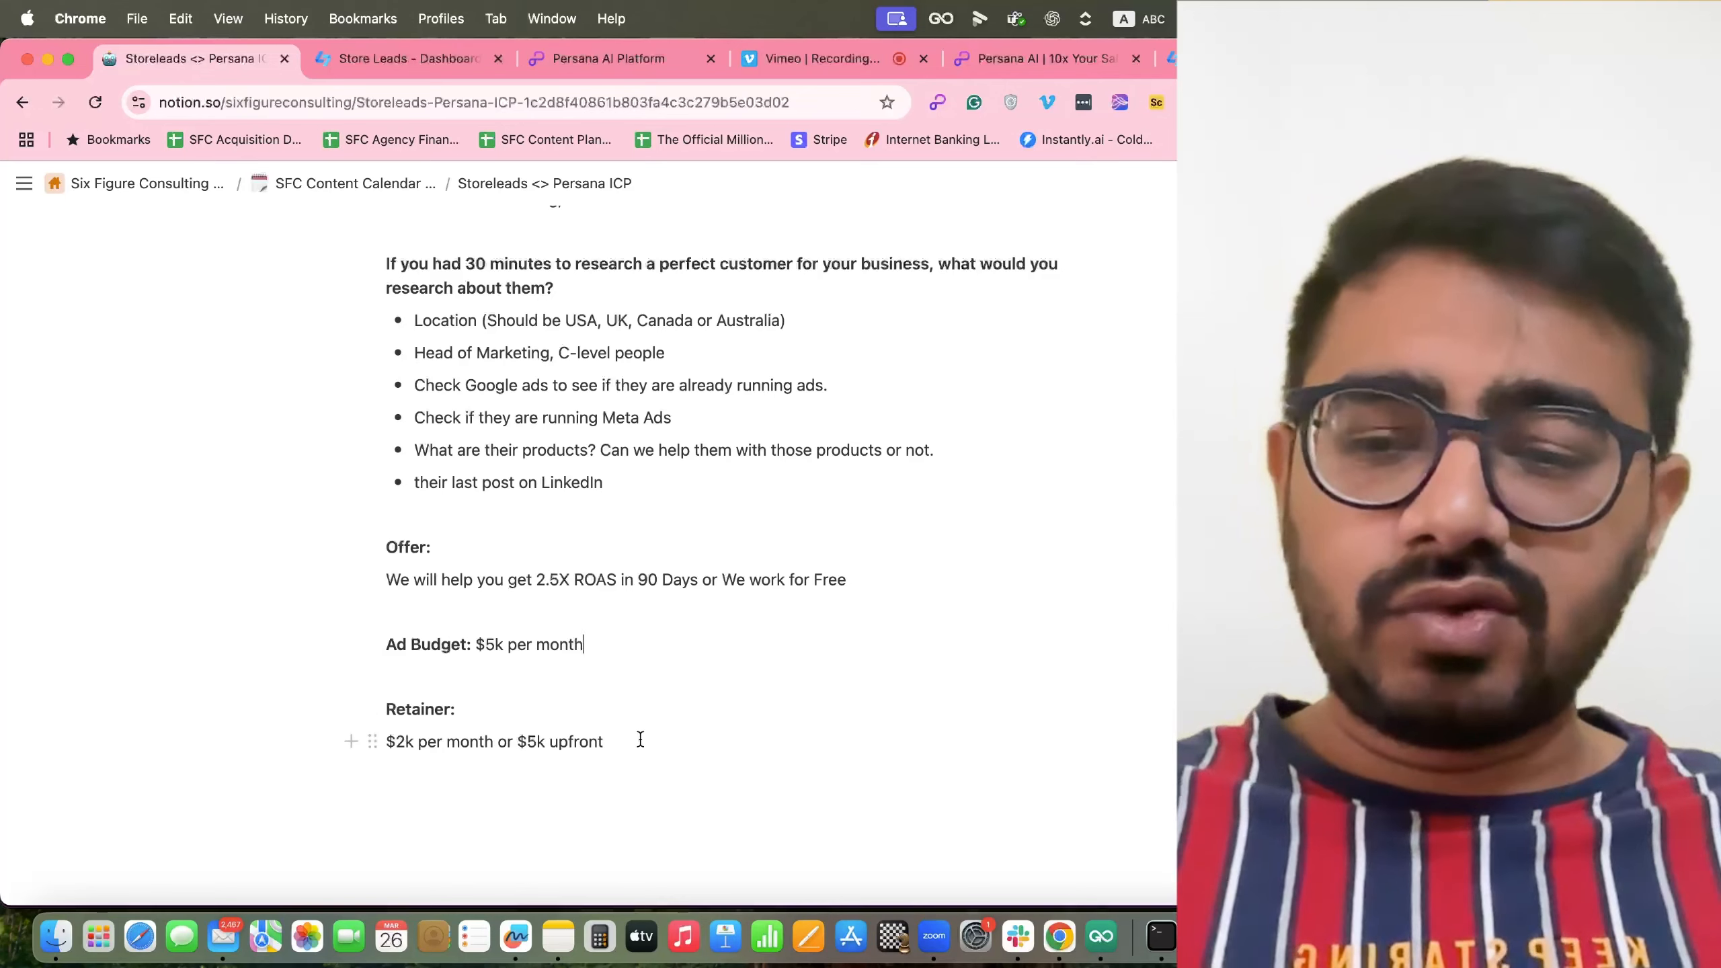
pyautogui.click(640, 739)
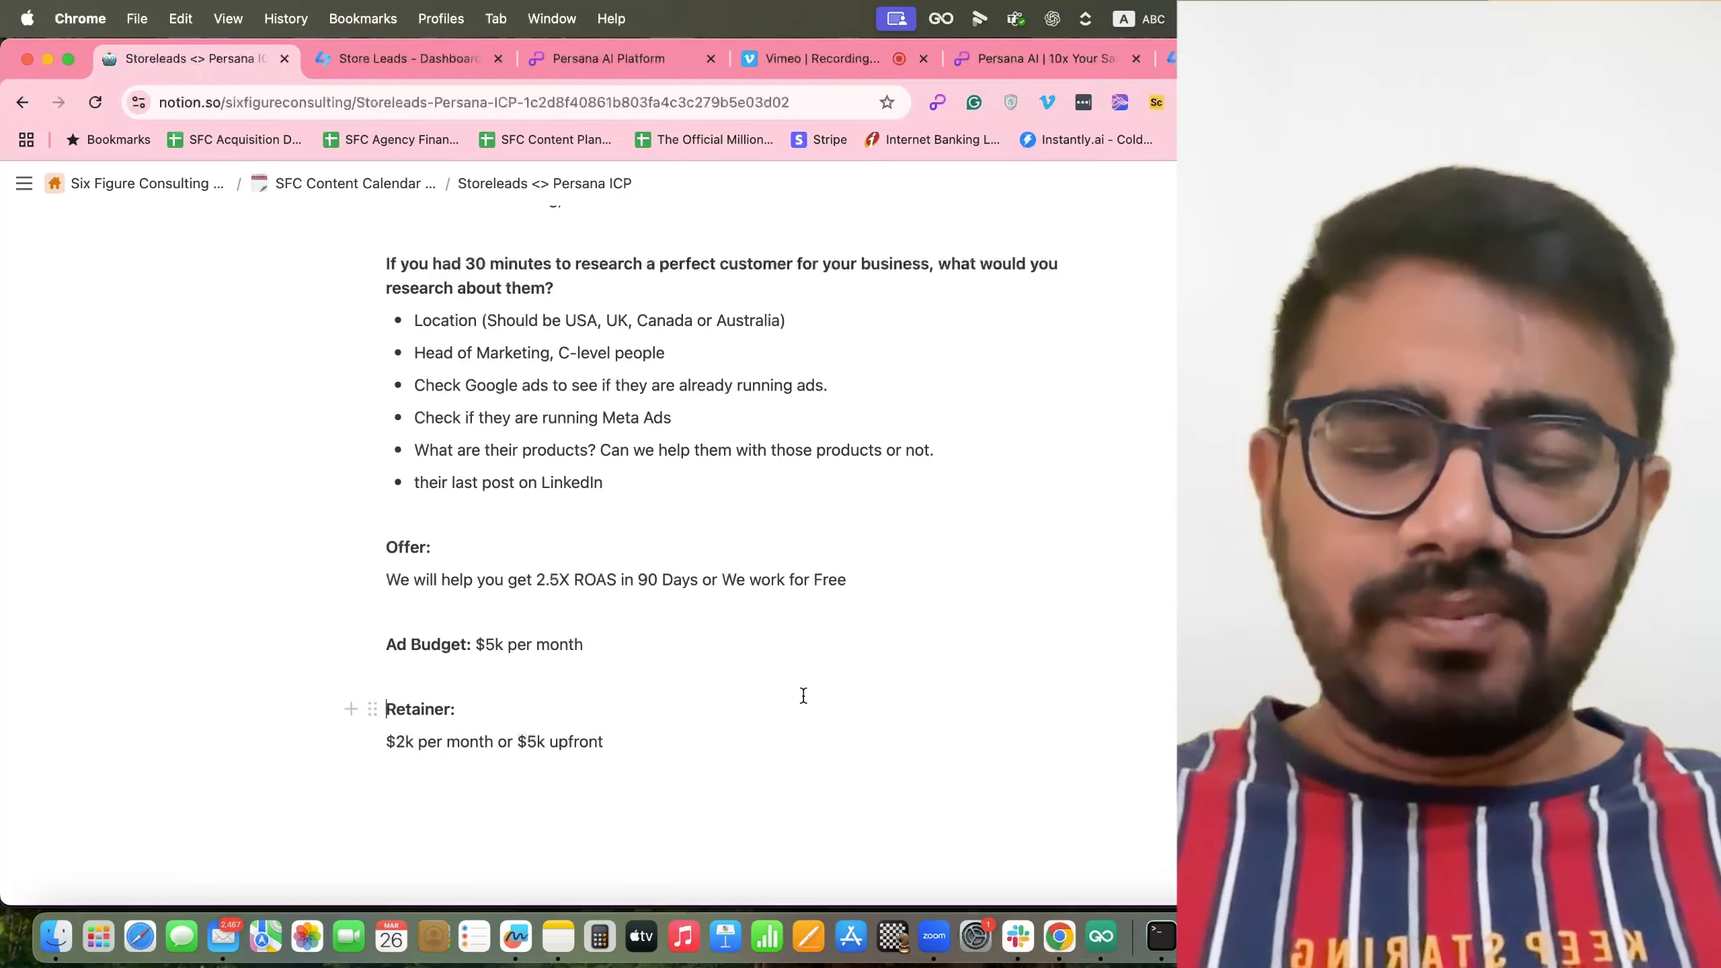
pyautogui.scroll(2, 803, 696)
pyautogui.scroll(-1, 803, 696)
pyautogui.moveTo(681, 757); pyautogui.dragTo(344, 556)
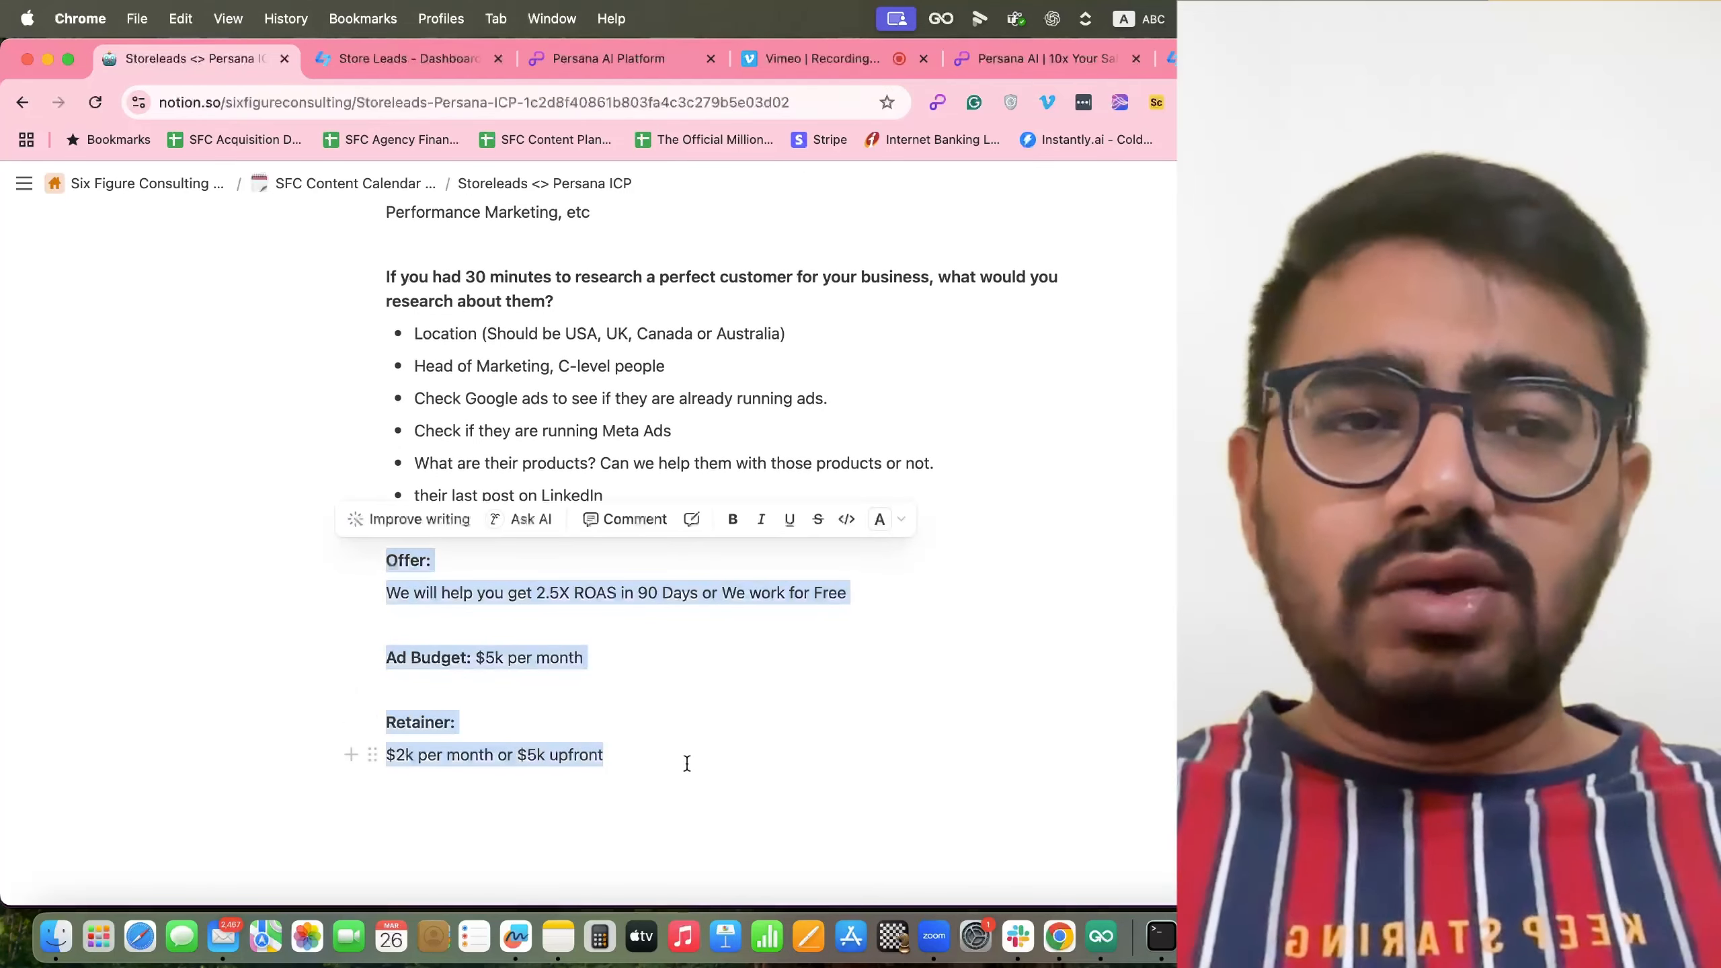
# Go back to the top of the notes and switch to the Store Leads domains dashboard.
pyautogui.scroll(1, 687, 763)
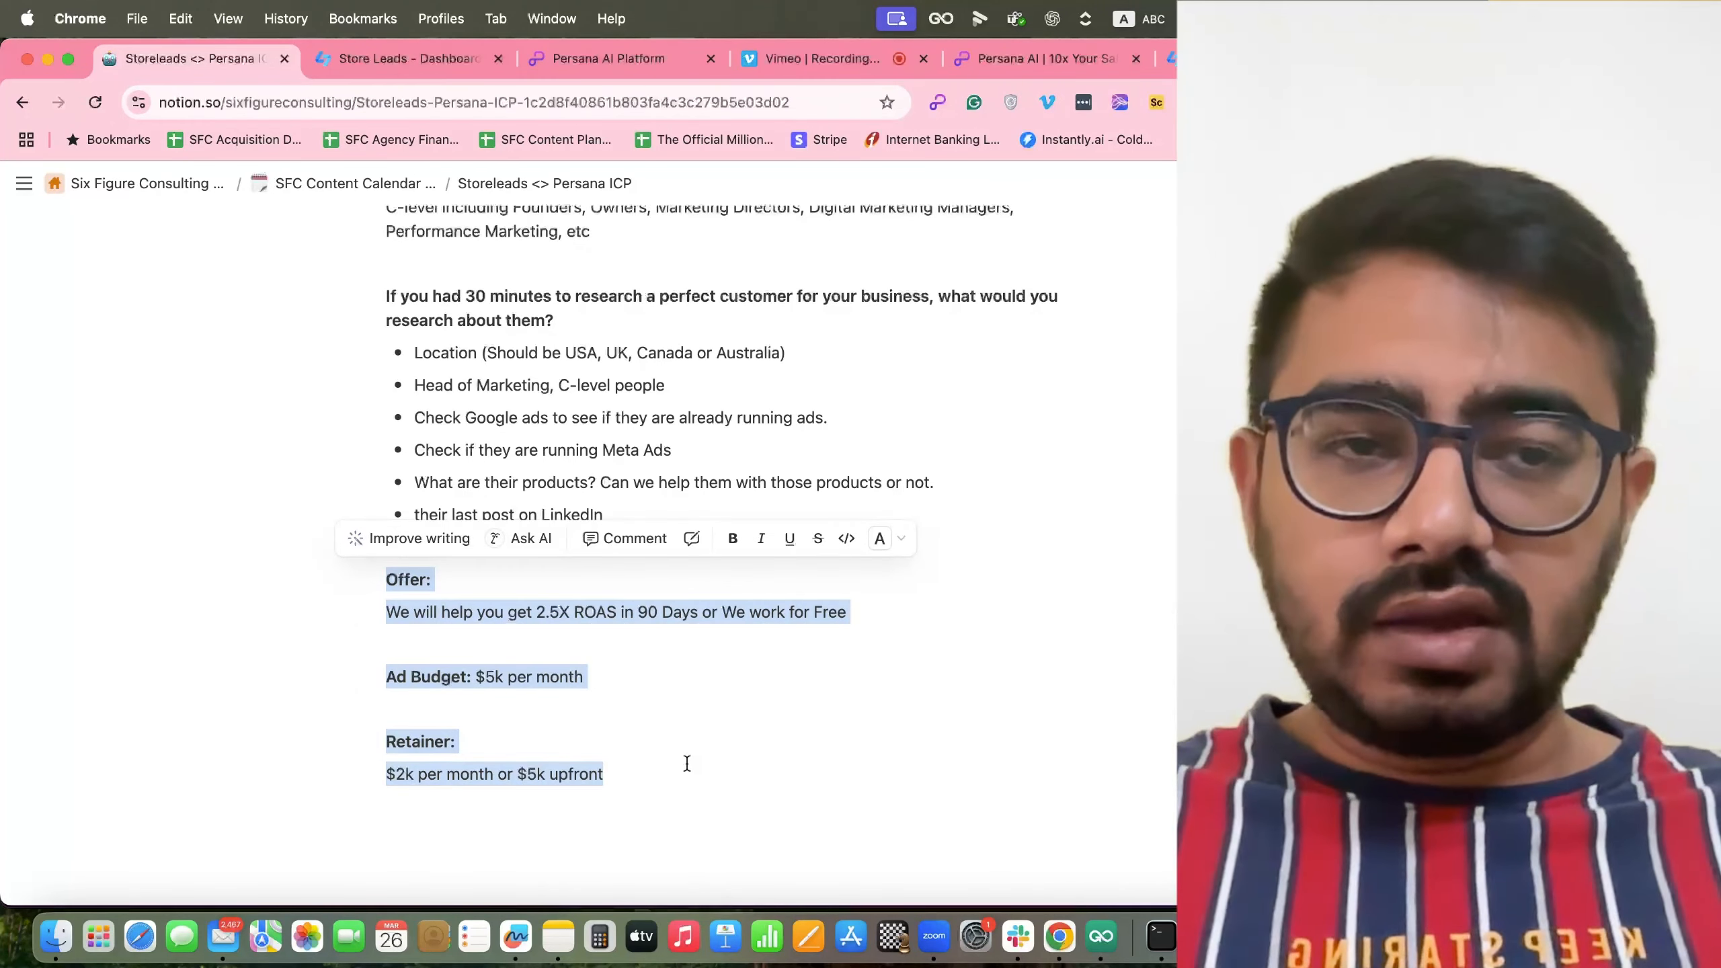
pyautogui.scroll(15, 740, 819)
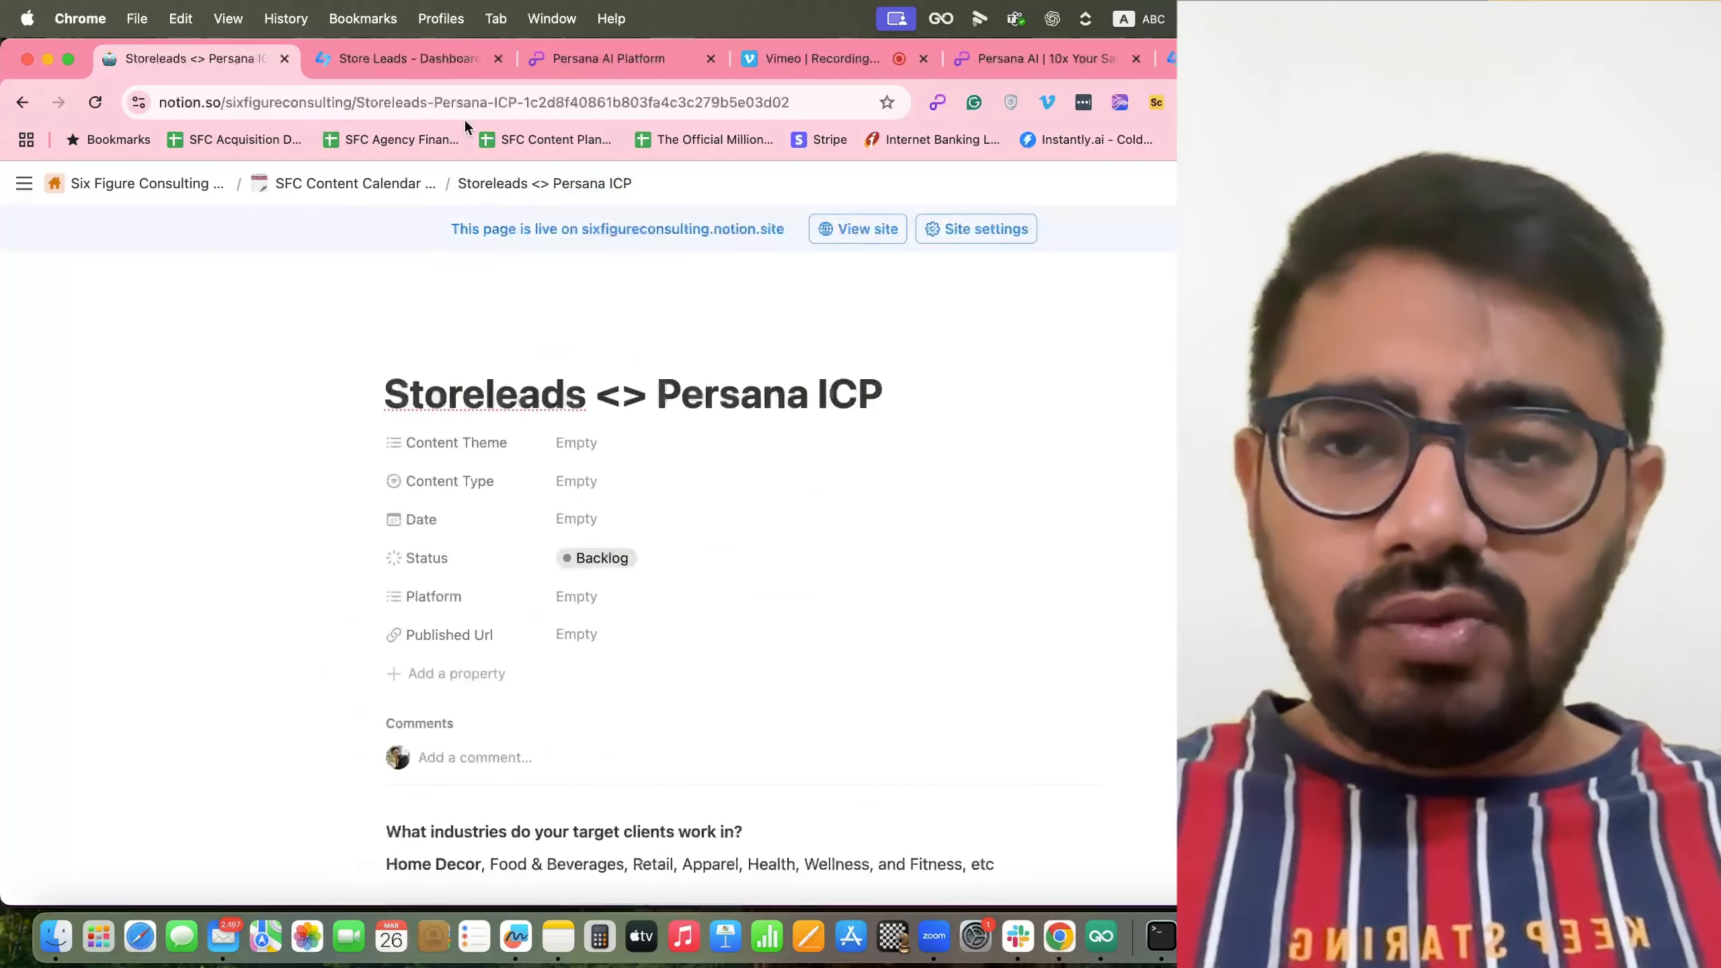
pyautogui.click(424, 68)
# Look through the Store Leads filter sidebar.
pyautogui.scroll(-10, 250, 640)
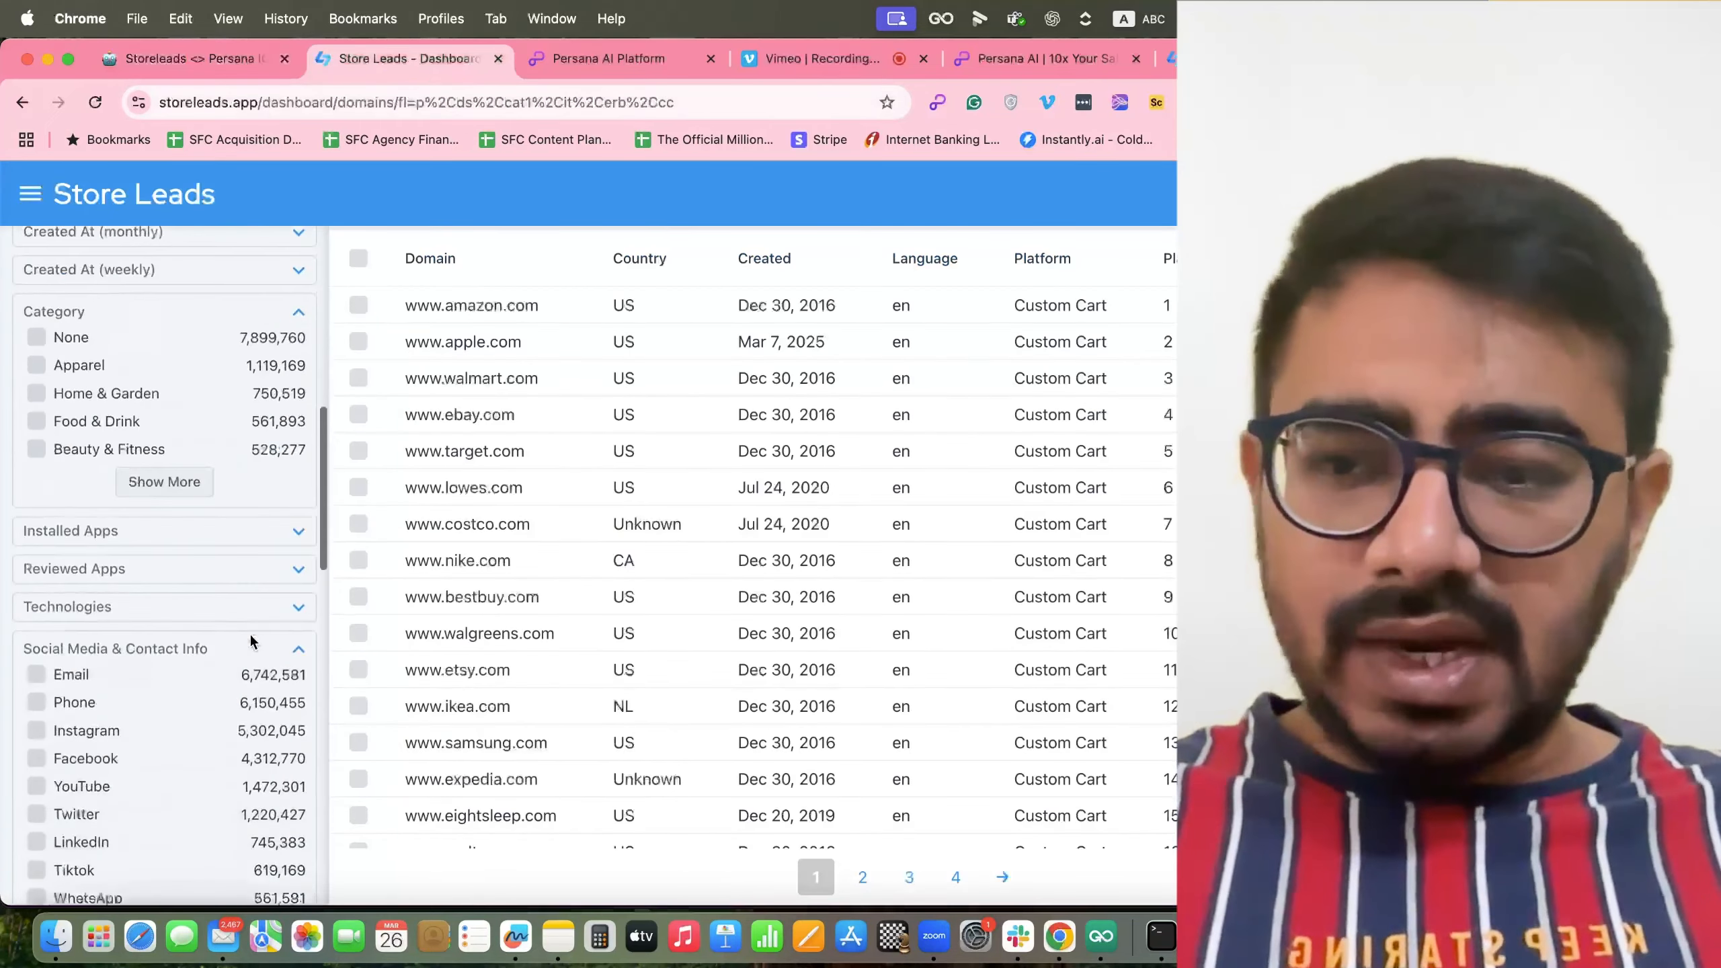
pyautogui.scroll(-10, 133, 681)
pyautogui.scroll(3, 143, 555)
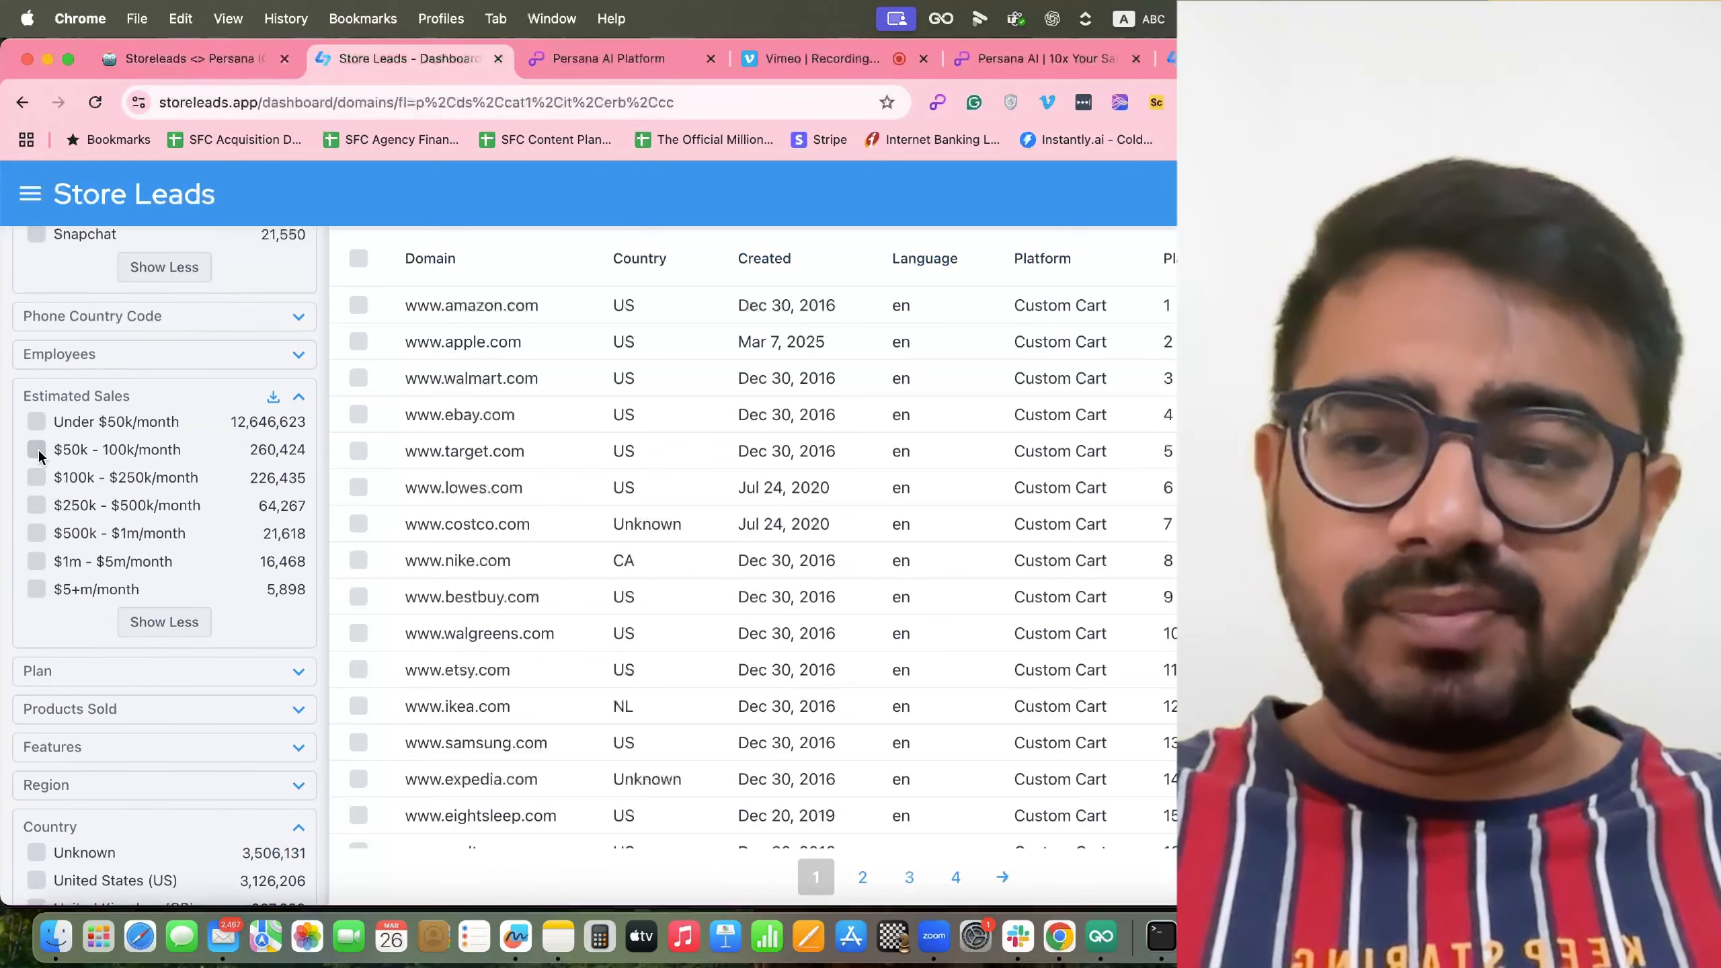
pyautogui.scroll(15, 101, 454)
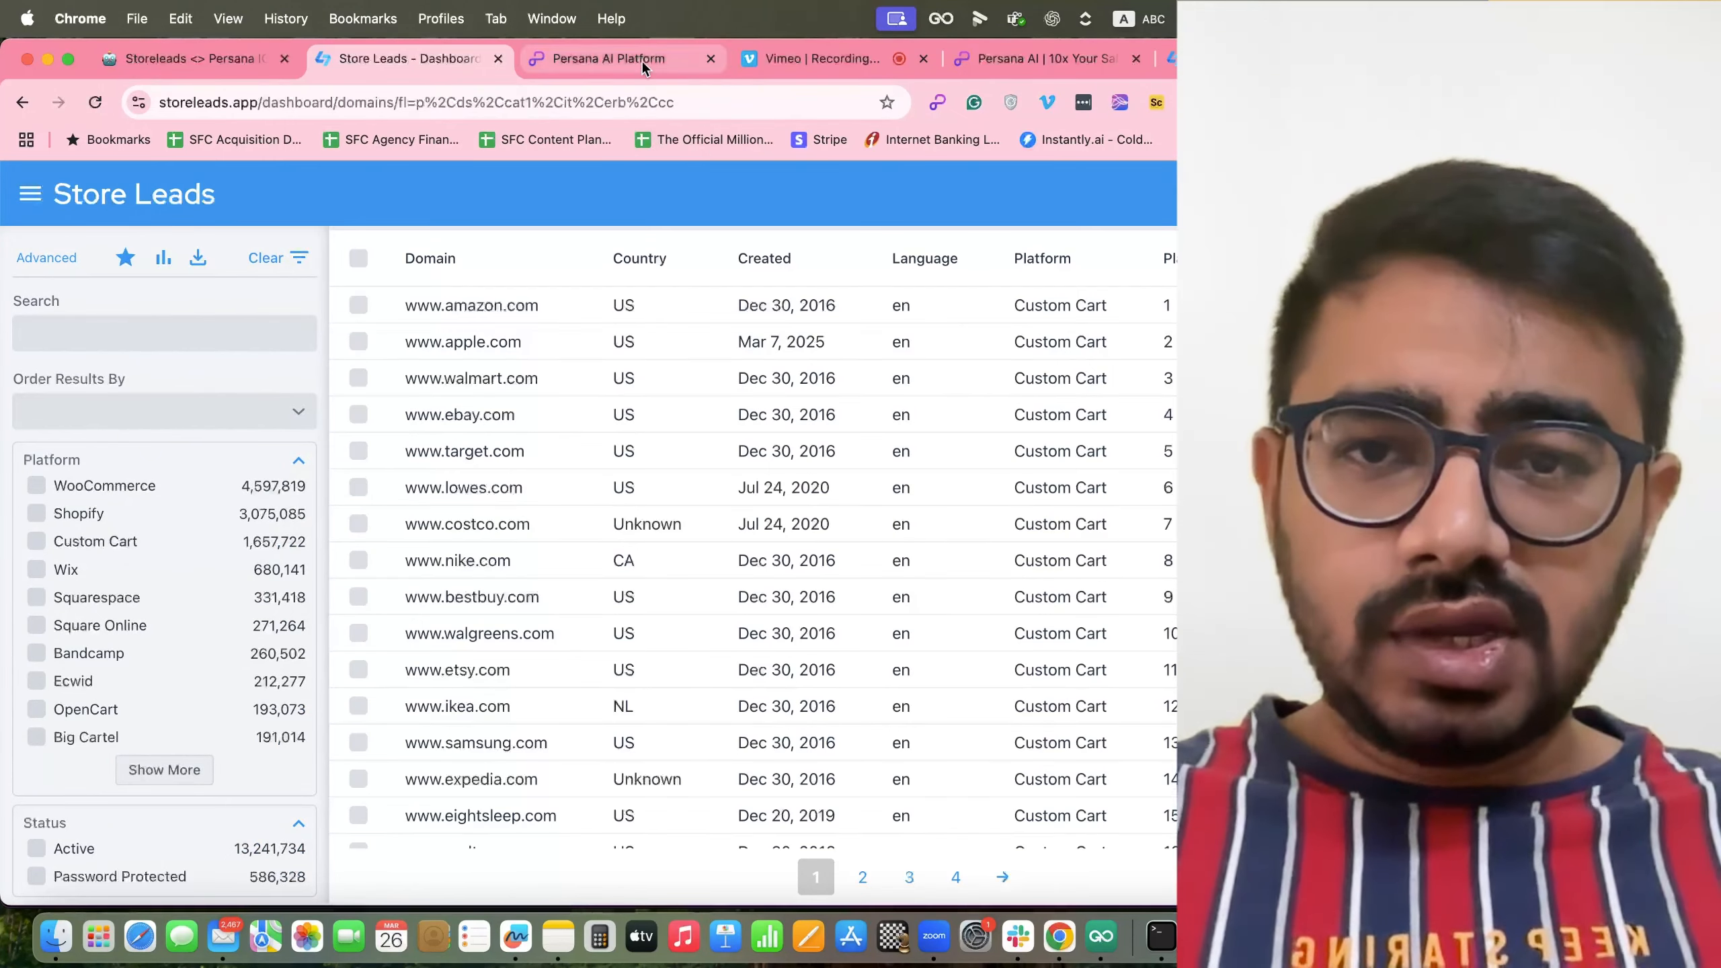
# Switch to the Persana AI USA apparel lead list with 17,218 rows and 24 columns.
pyautogui.click(641, 61)
pyautogui.scroll(-2, 540, 554)
pyautogui.scroll(2, 541, 555)
pyautogui.hscroll(-10, 537, 554)
# Widen the average_product_price column and narrow the domain column.
pyautogui.hscroll(8, 536, 553)
pyautogui.hscroll(15, 536, 554)
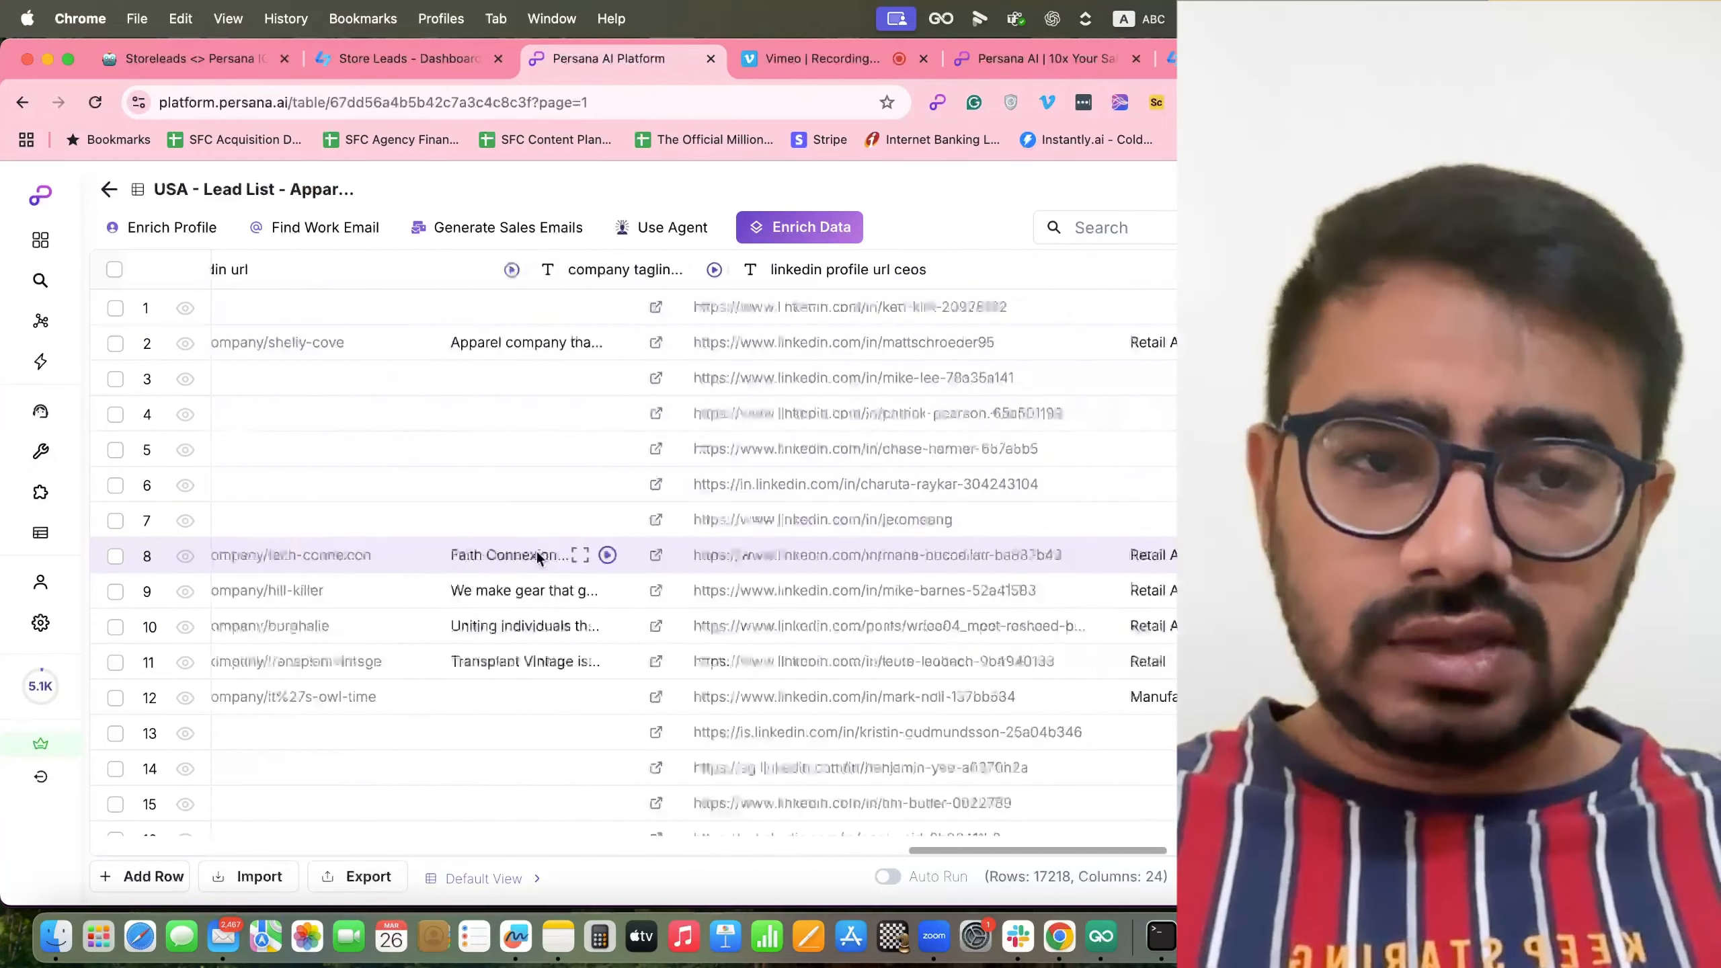
pyautogui.hscroll(-15, 538, 556)
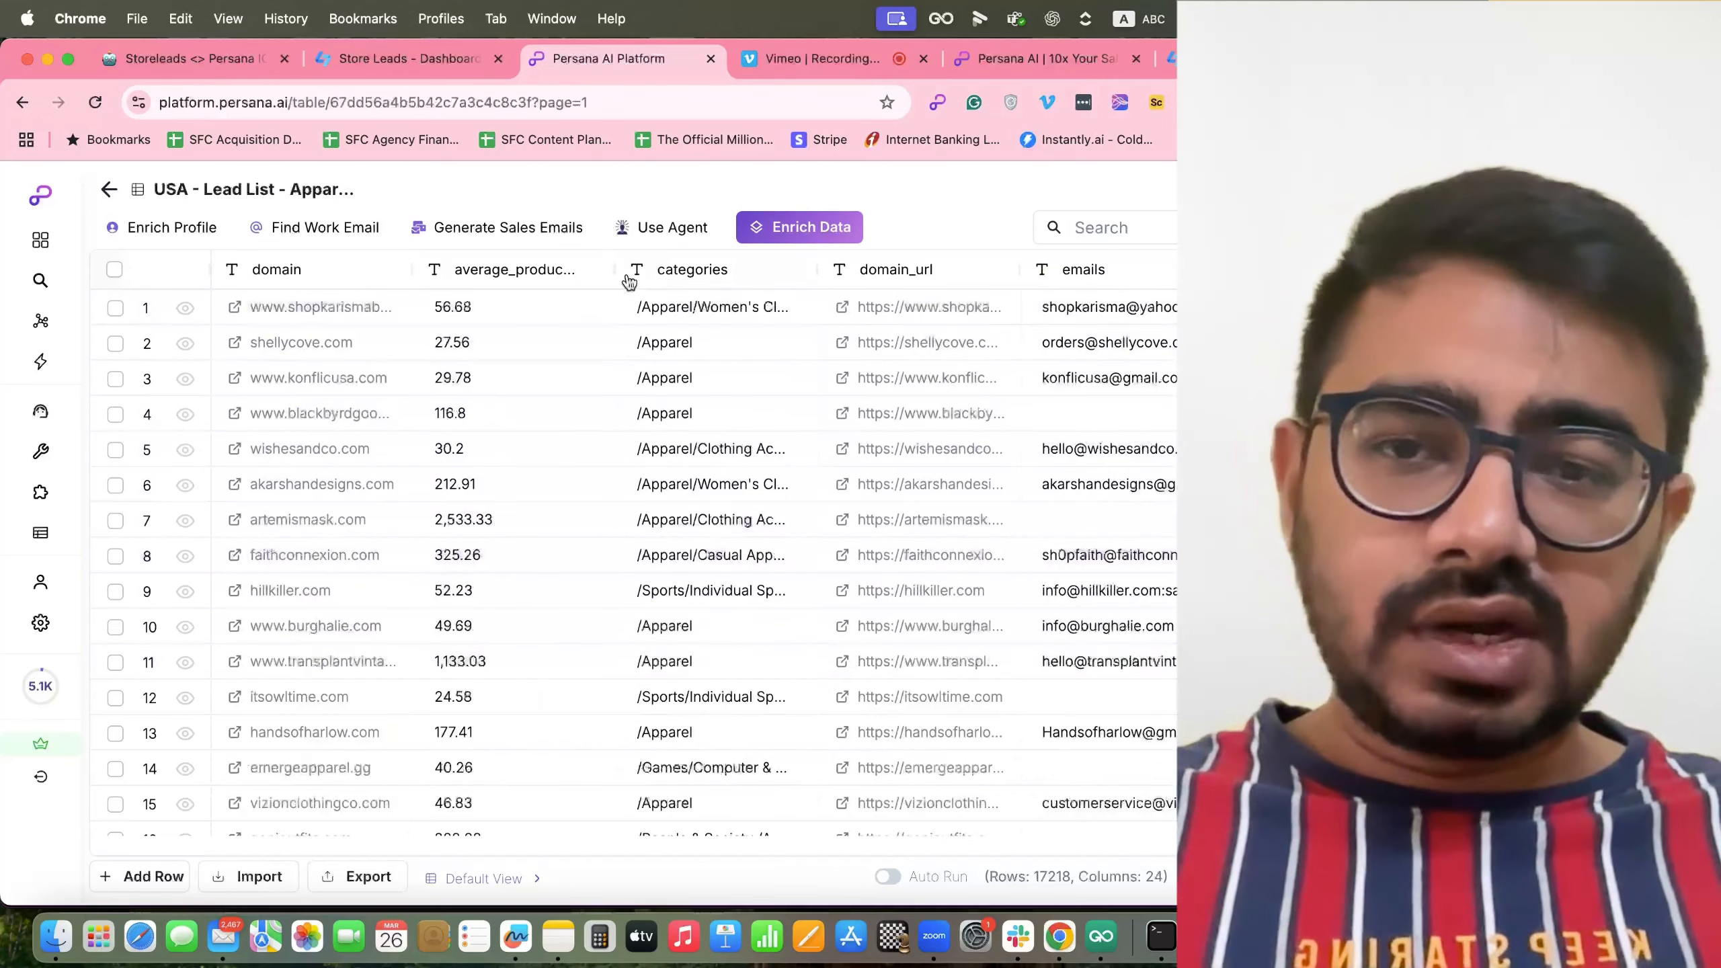
pyautogui.moveTo(614, 269); pyautogui.dragTo(710, 269)
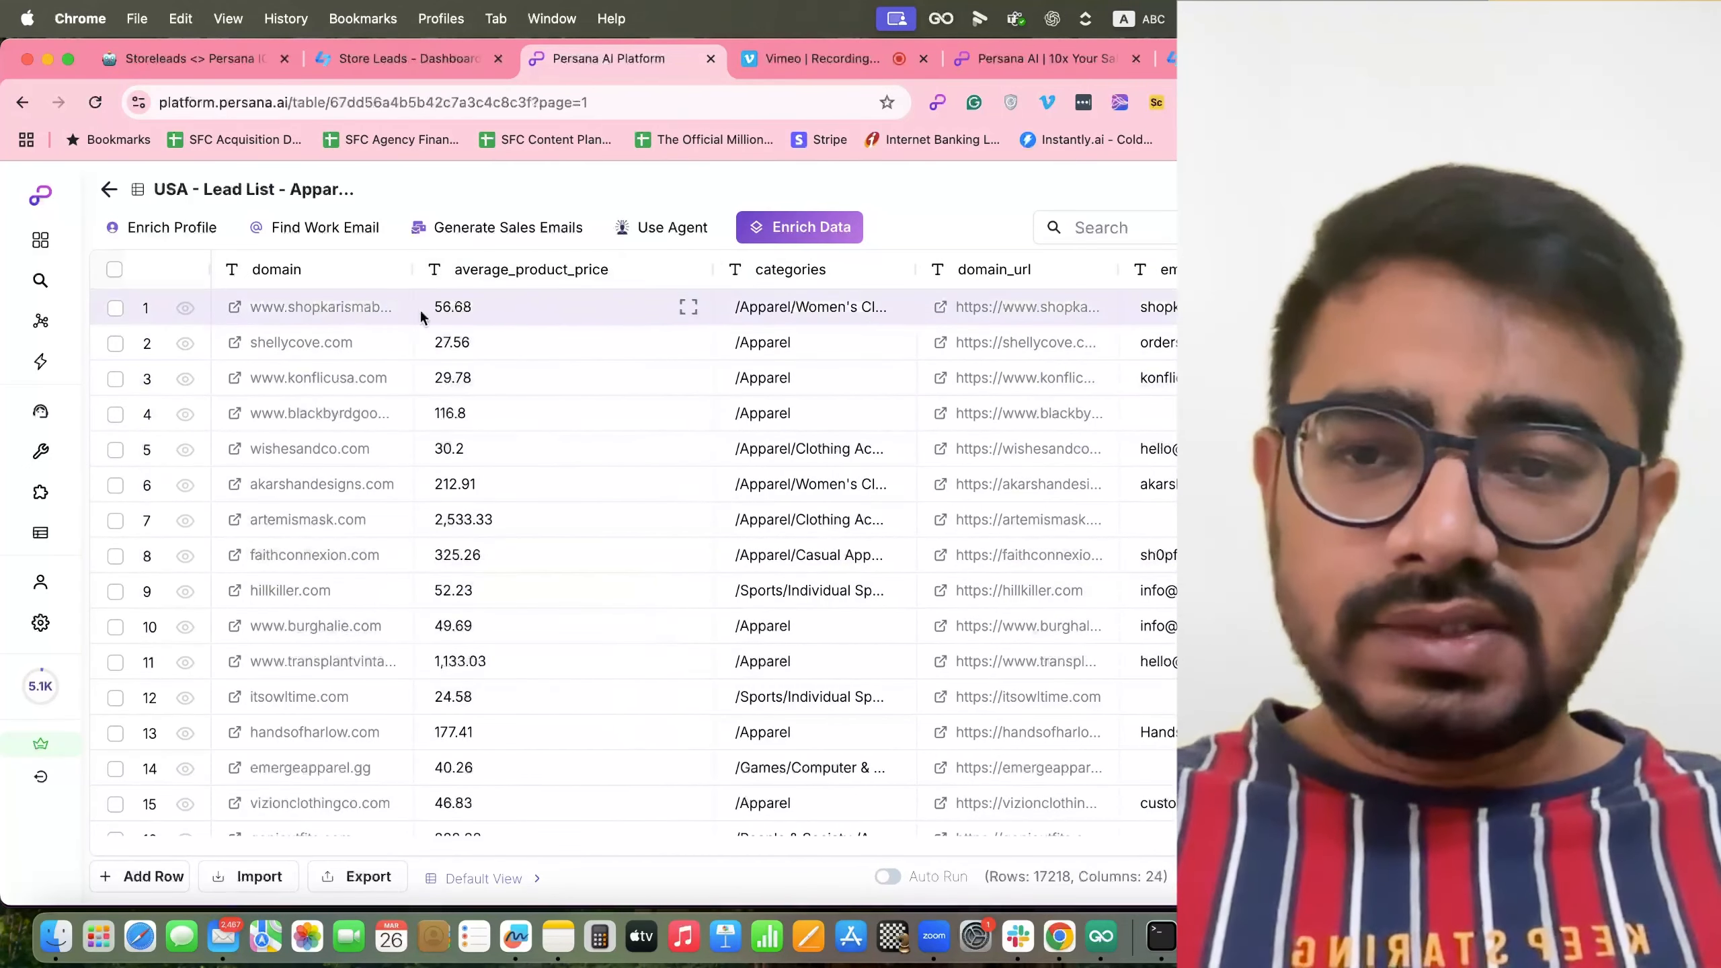
pyautogui.moveTo(412, 268); pyautogui.dragTo(248, 272)
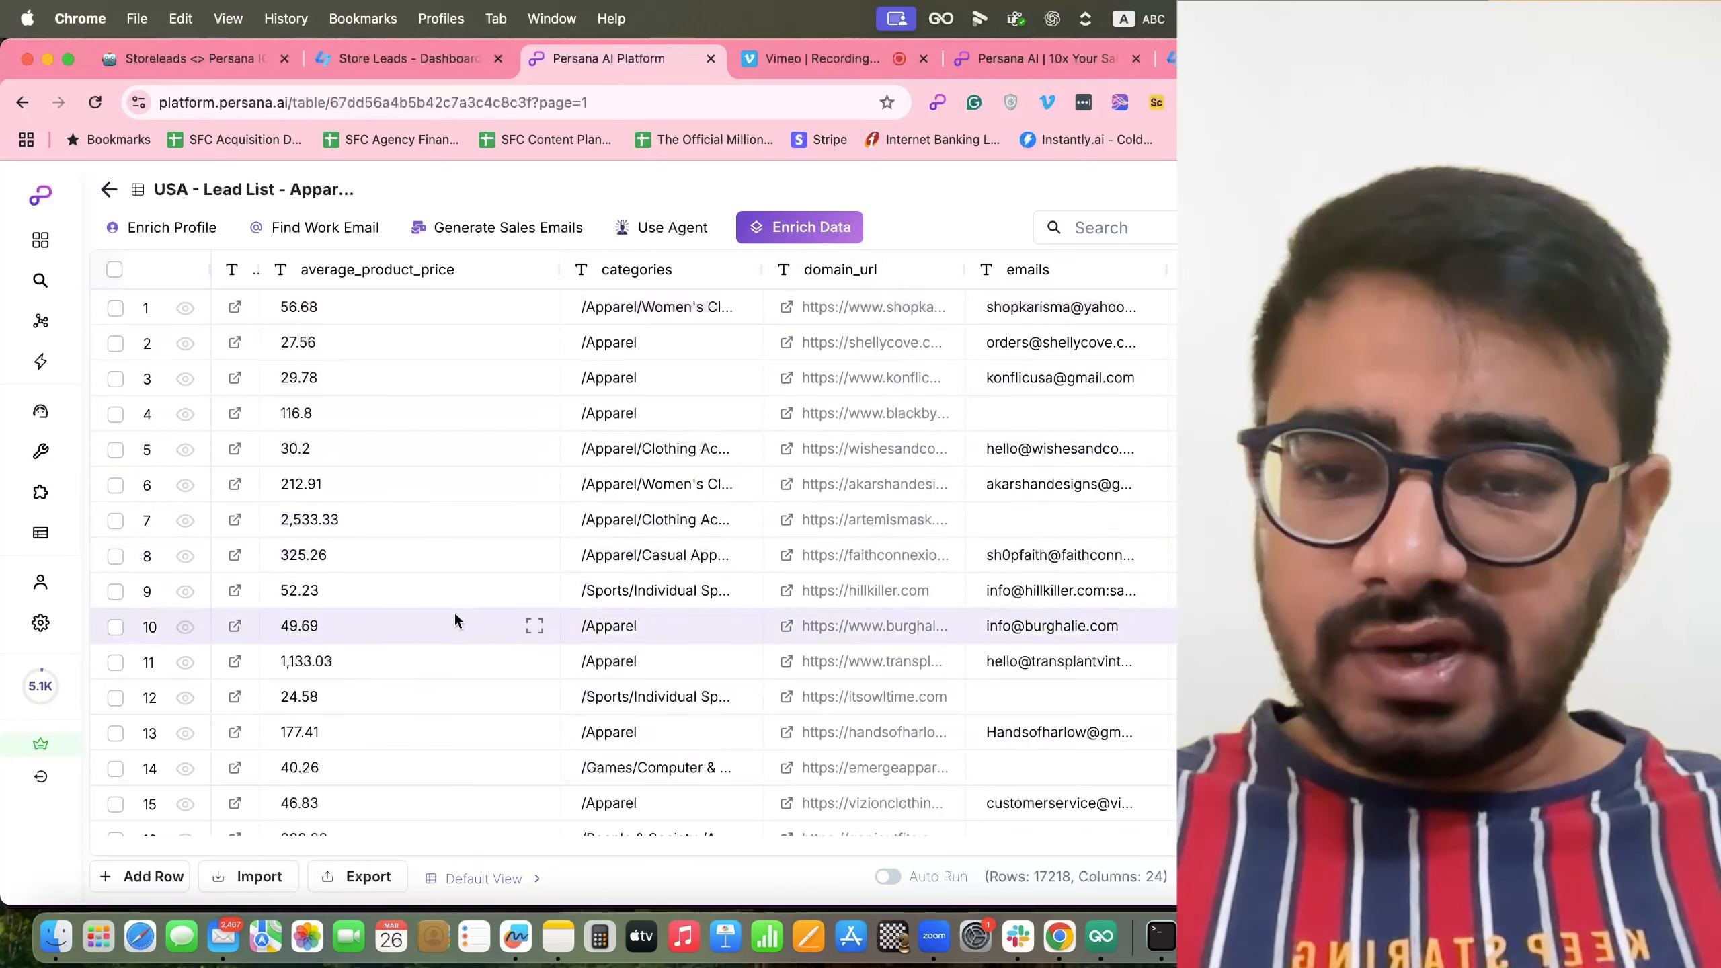
# Narrow the domain_url, emails and estimated monthly columns.
pyautogui.moveTo(964, 266); pyautogui.dragTo(854, 266)
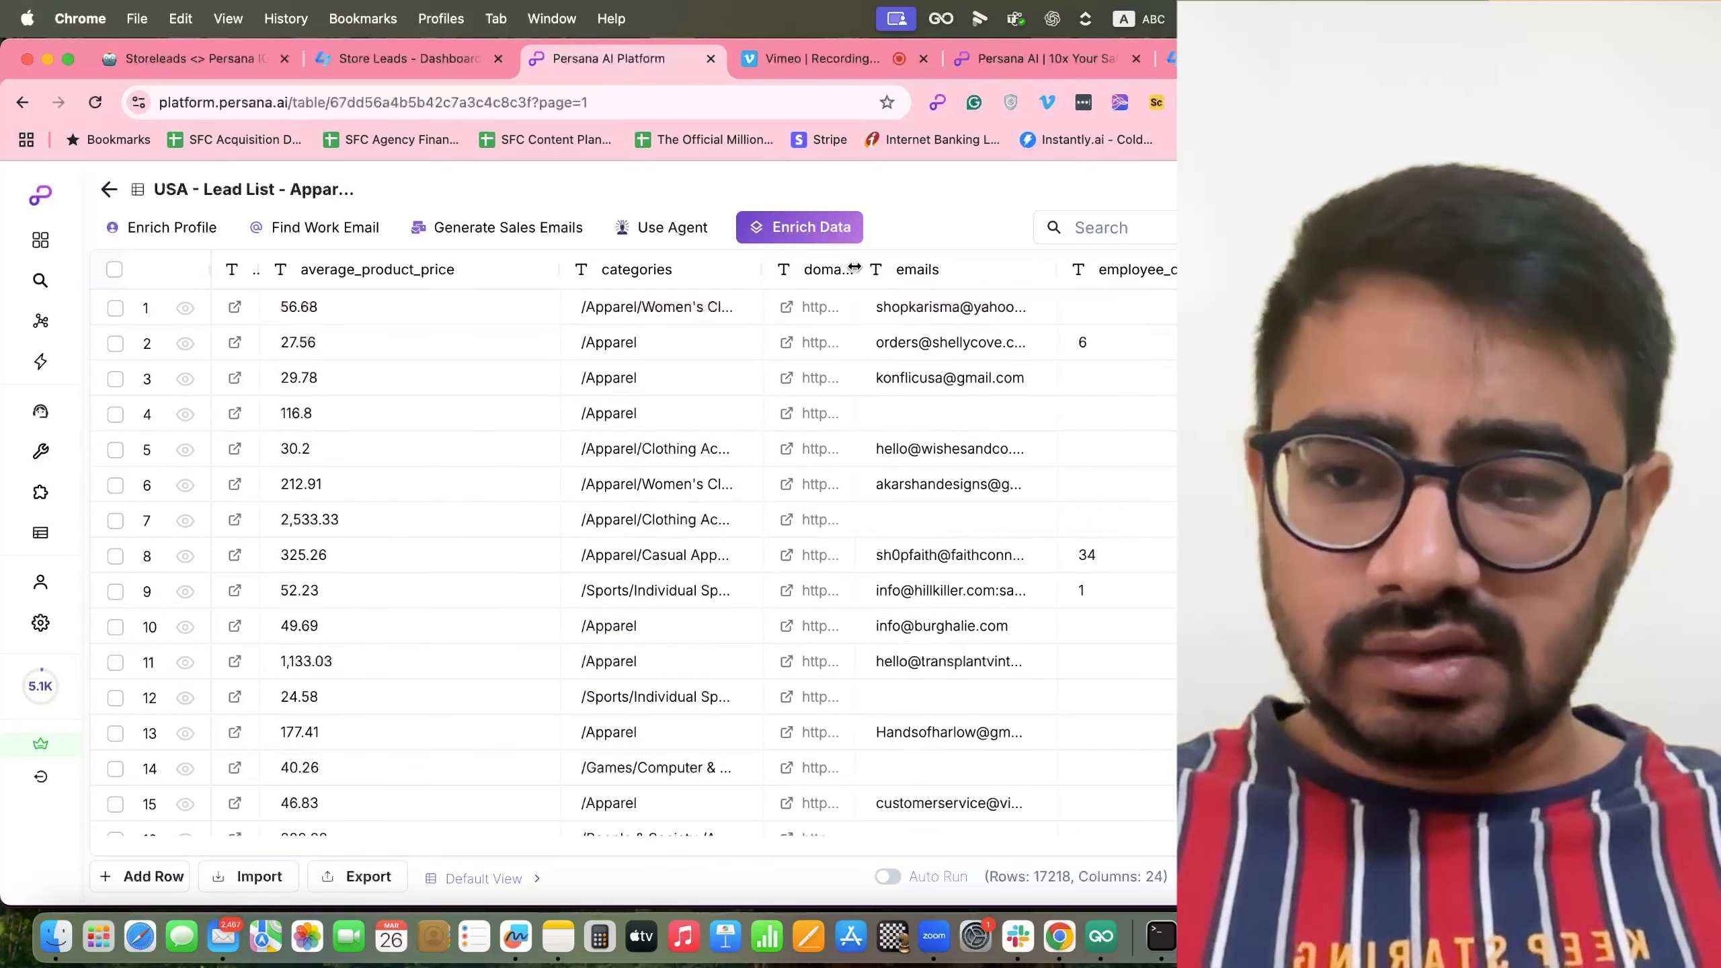
pyautogui.hscroll(1, 723, 610)
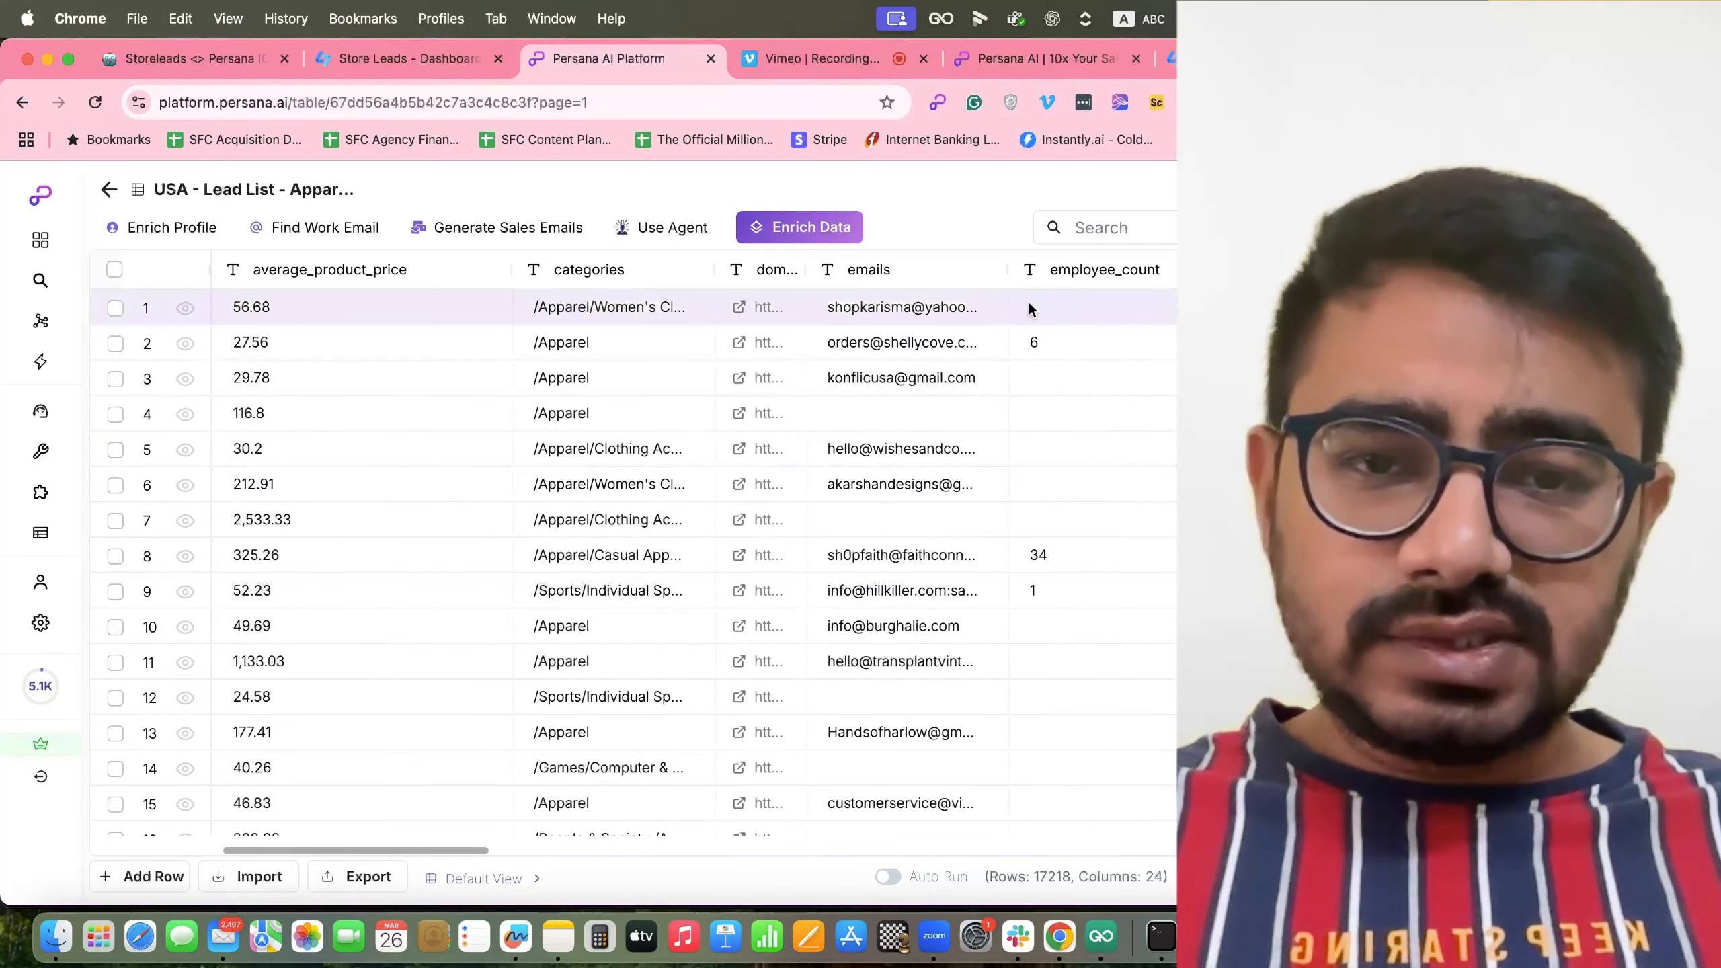
pyautogui.moveTo(1020, 269); pyautogui.dragTo(824, 269)
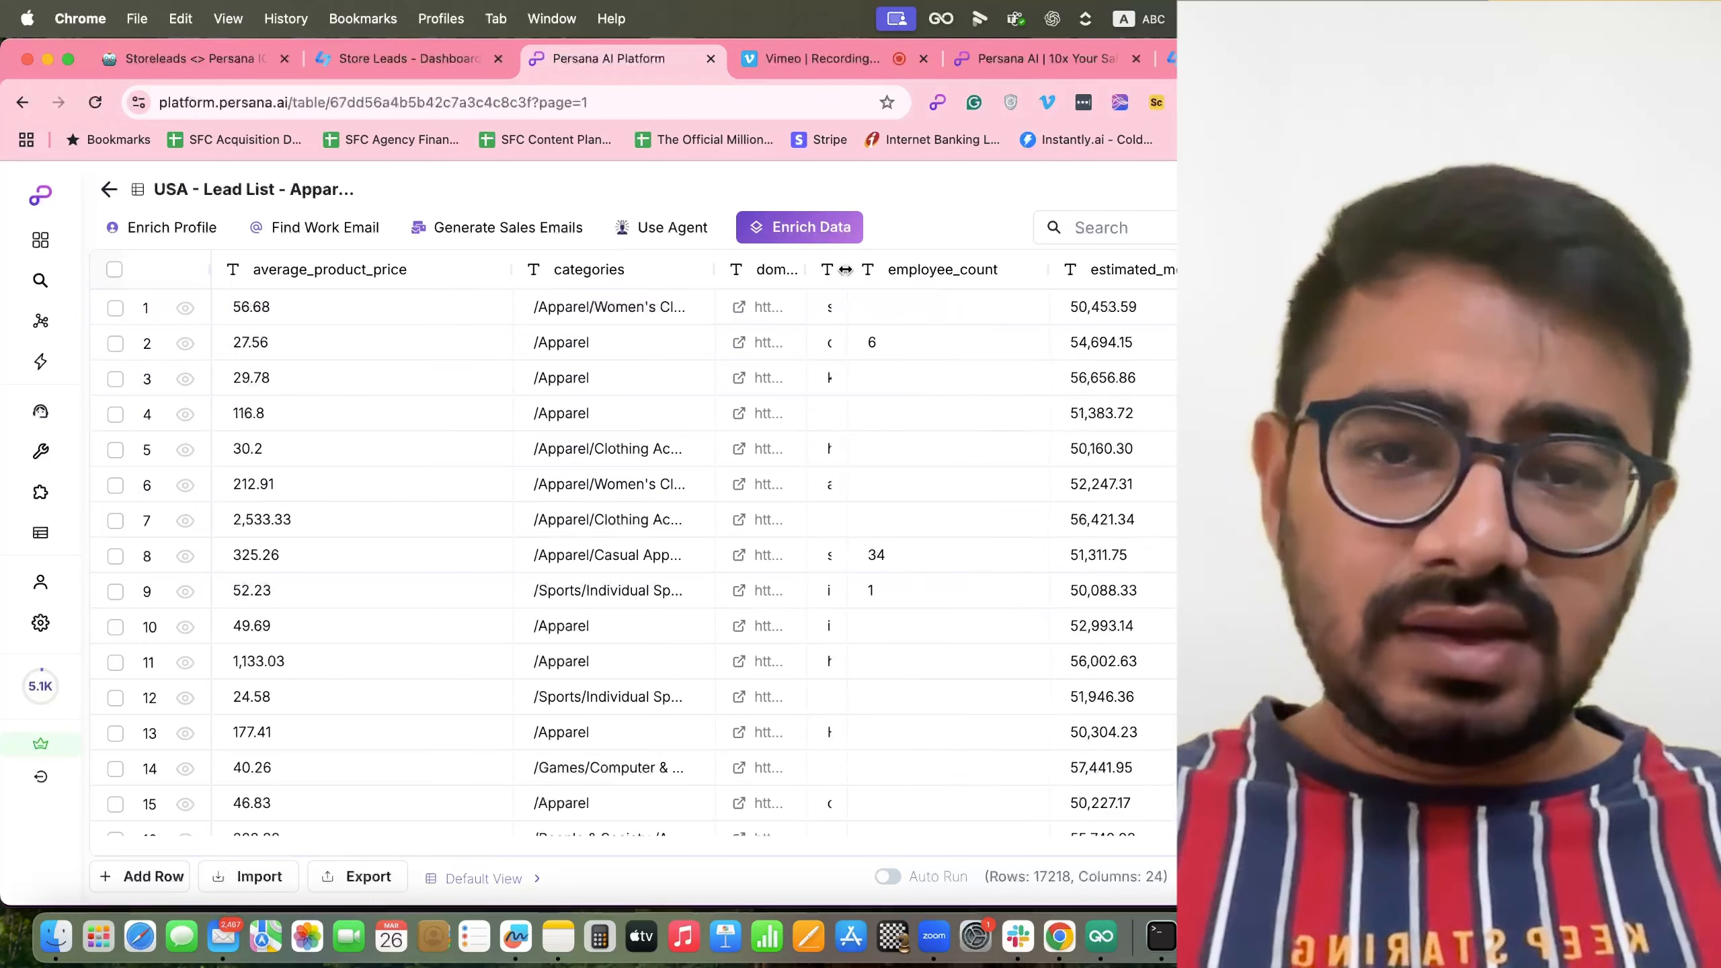
pyautogui.hscroll(1, 881, 412)
pyautogui.hscroll(1, 882, 410)
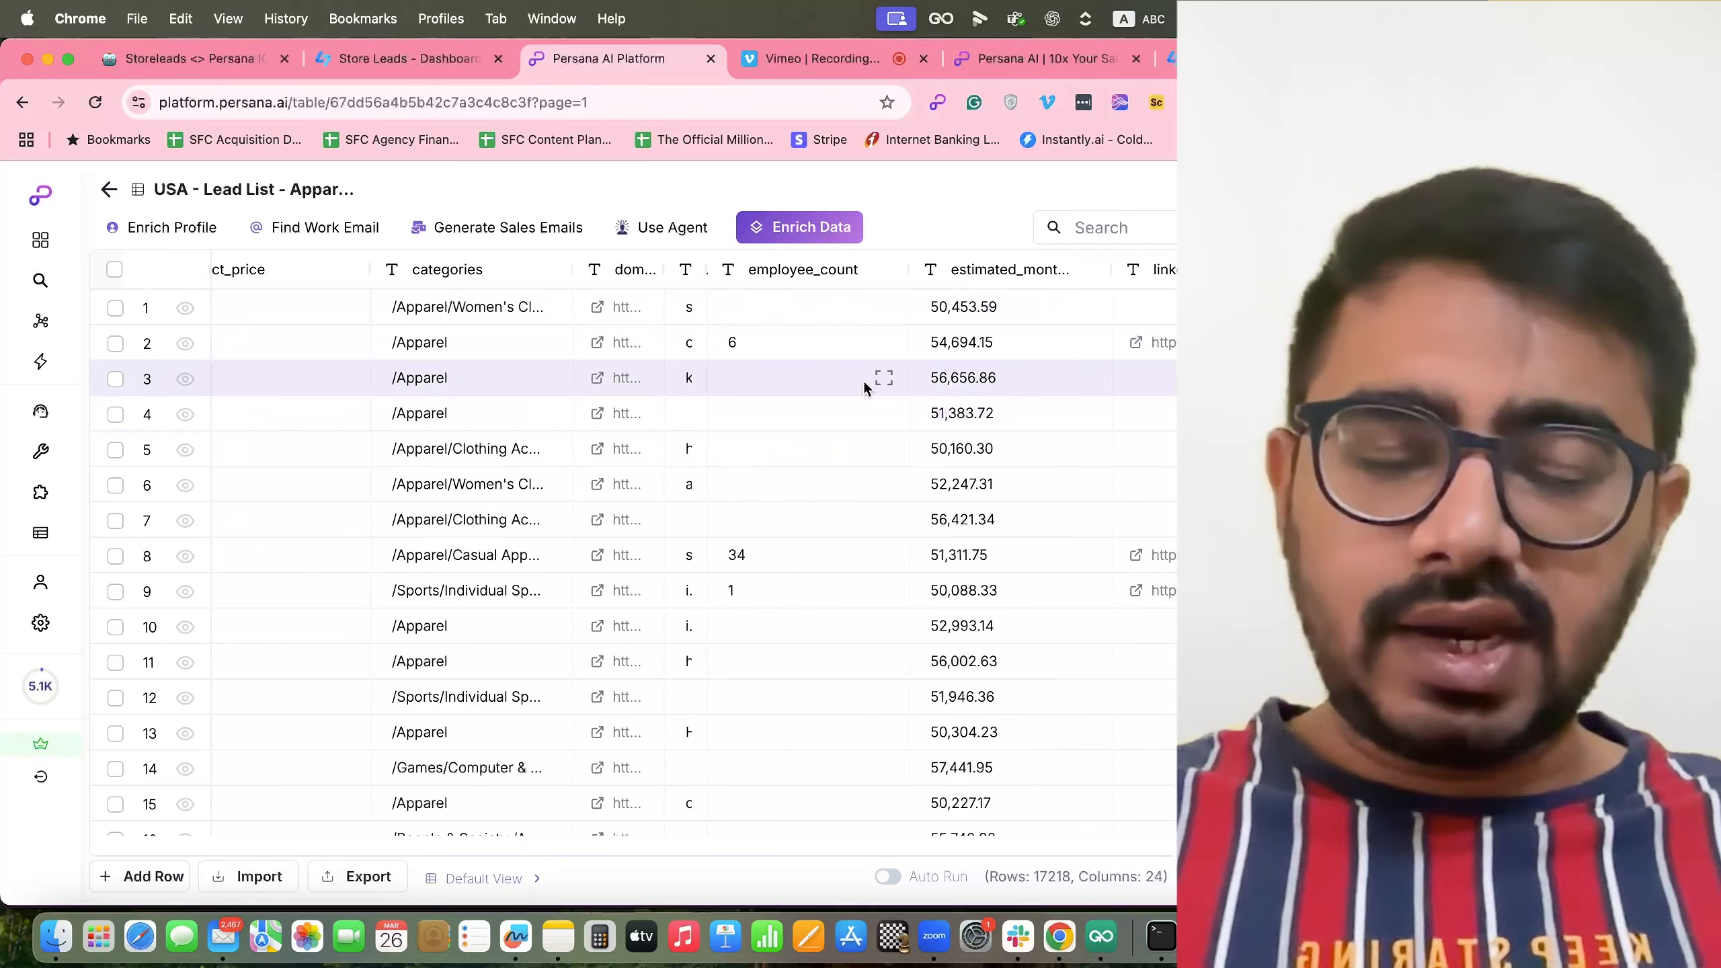
pyautogui.hscroll(1, 863, 381)
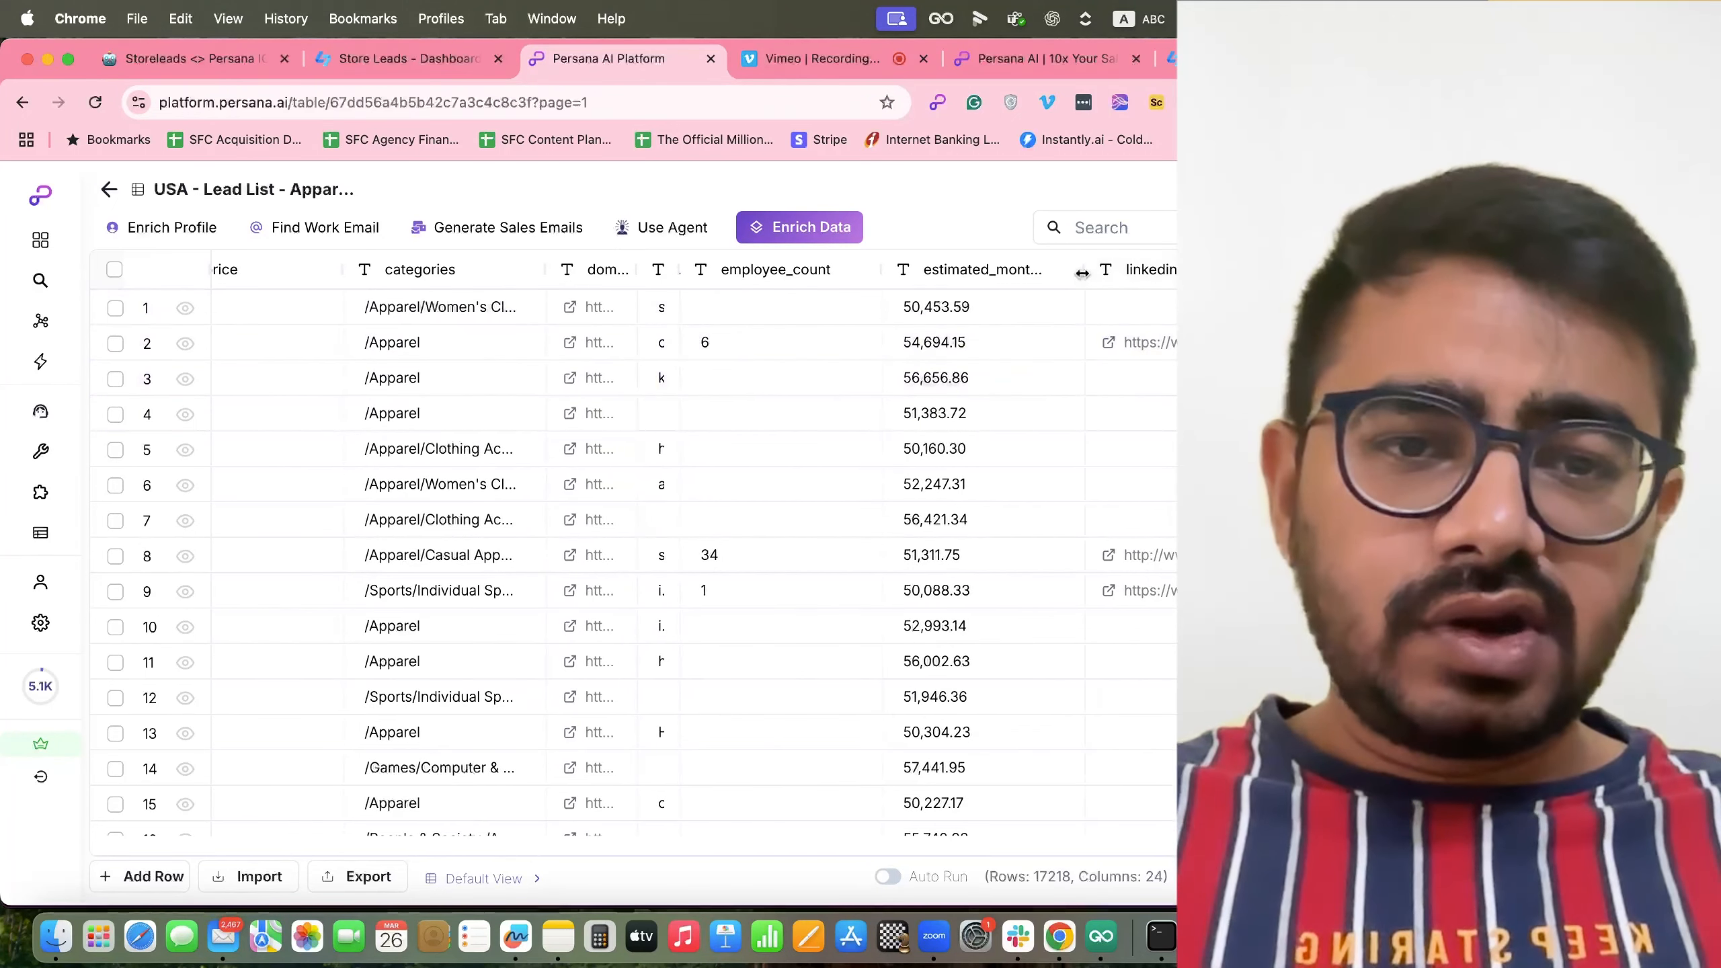
pyautogui.moveTo(1082, 273); pyautogui.dragTo(975, 286)
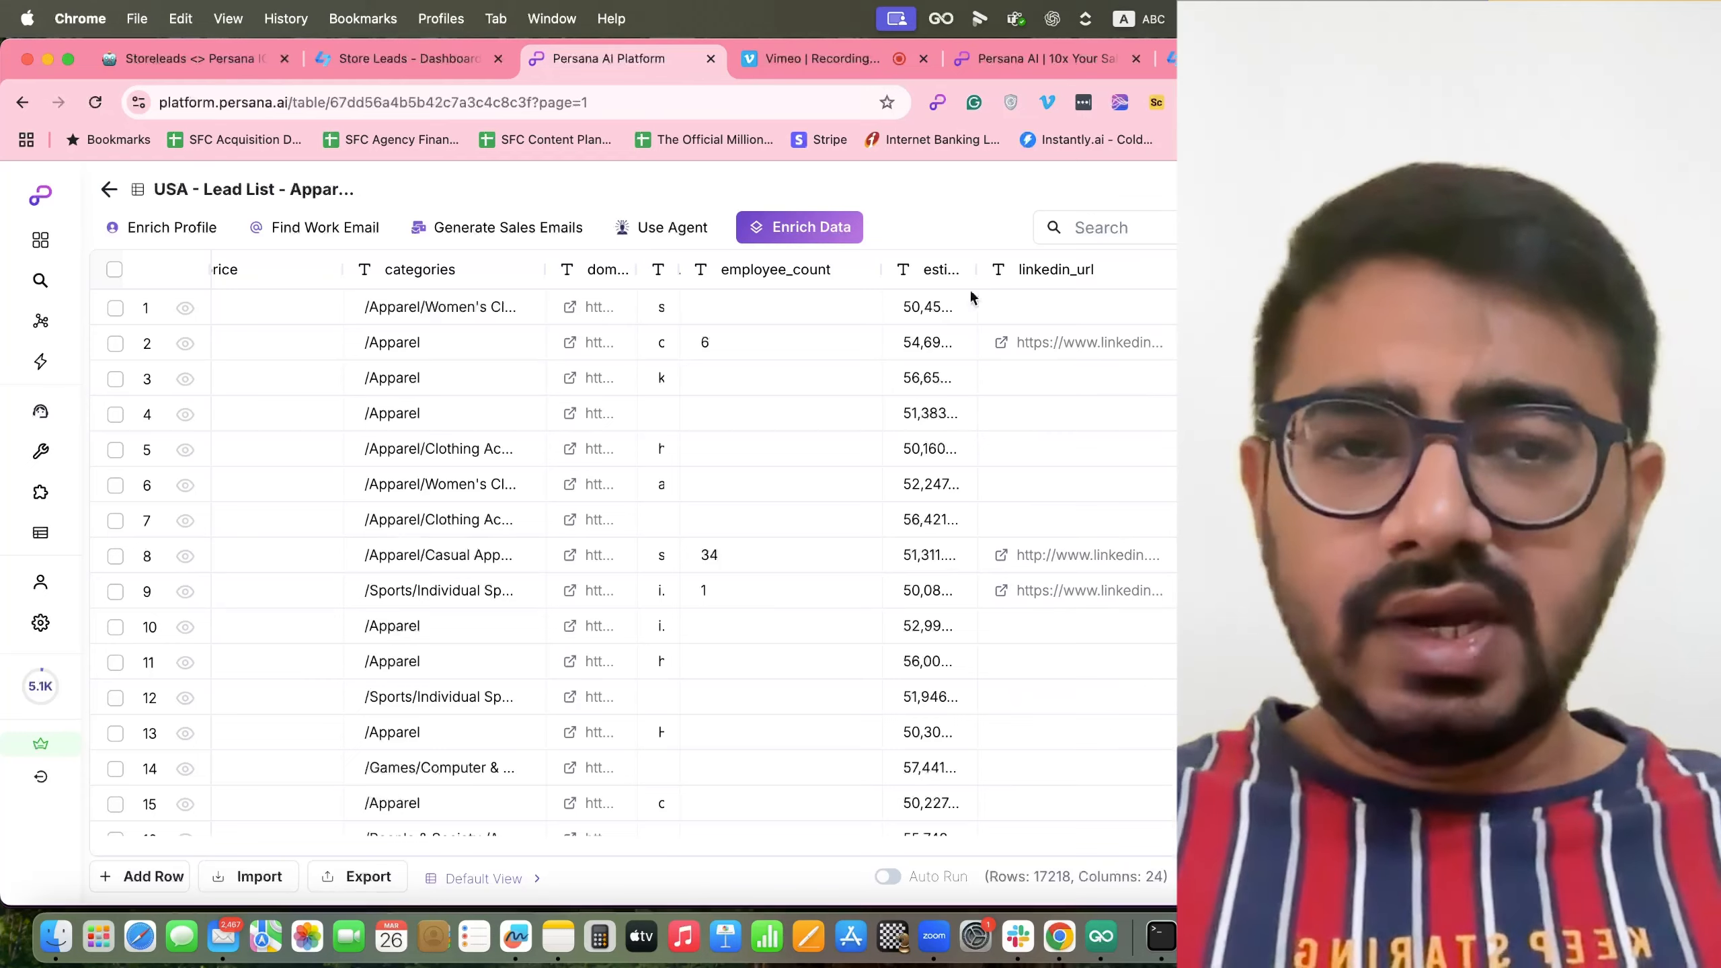
pyautogui.hscroll(2, 936, 419)
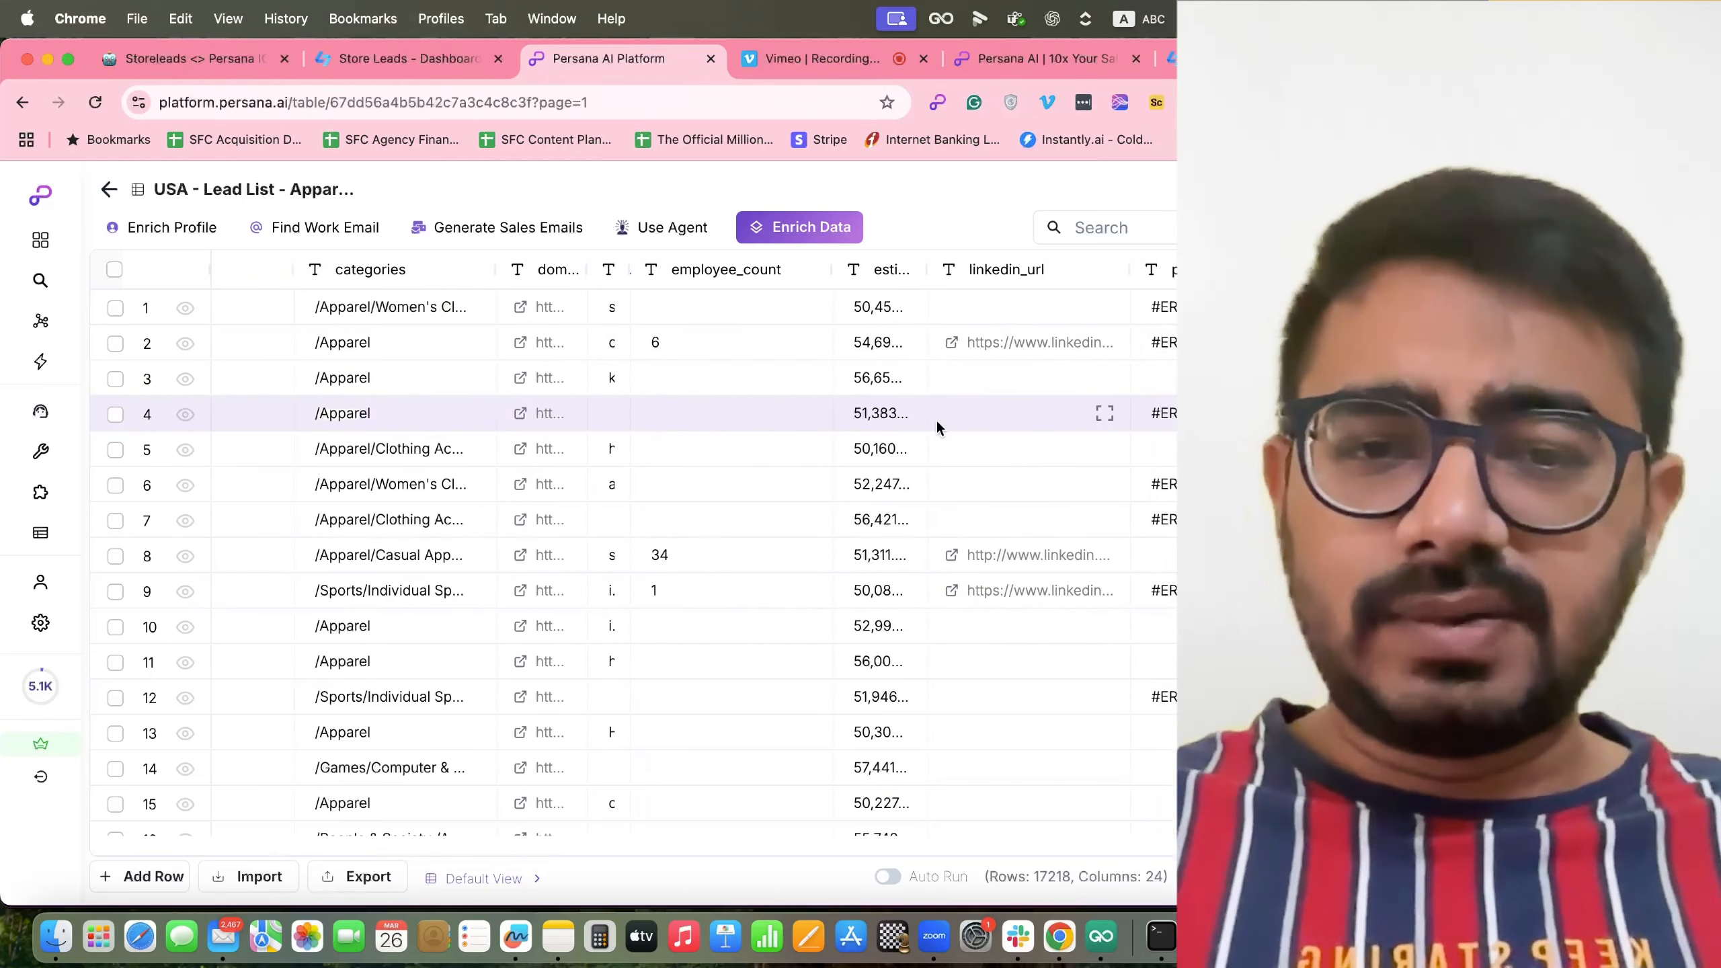
pyautogui.hscroll(-10, 869, 446)
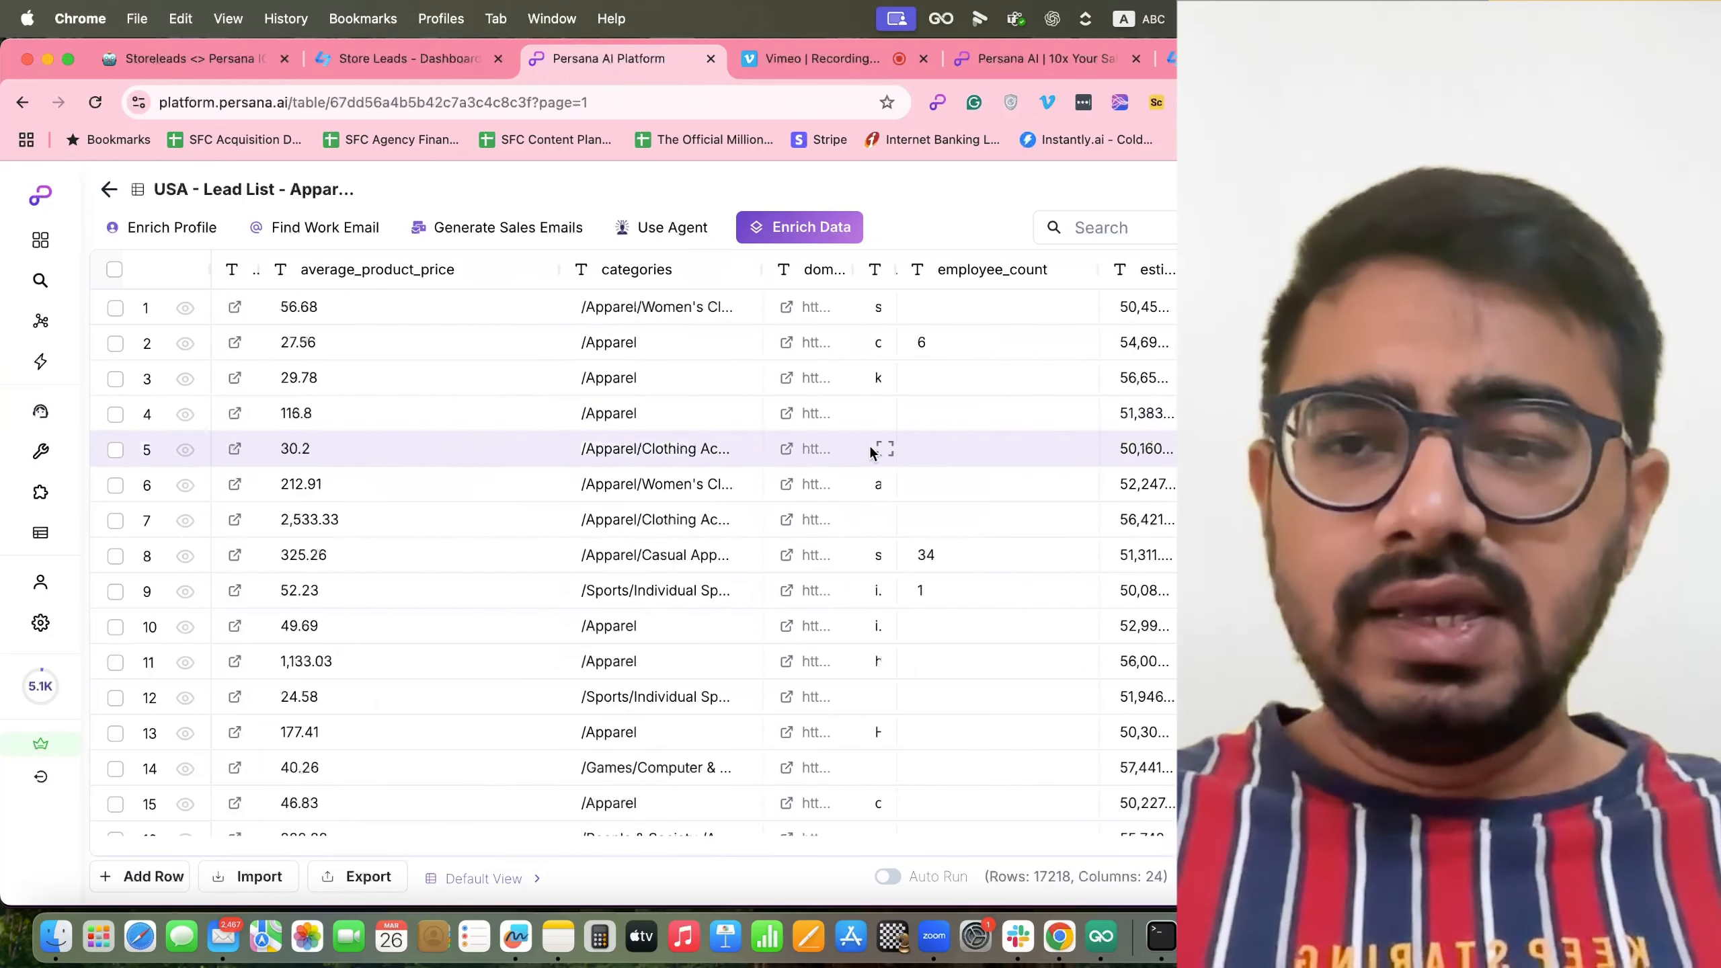
# Narrow the state column of the lead table.
pyautogui.hscroll(12, 868, 445)
pyautogui.hscroll(20, 869, 446)
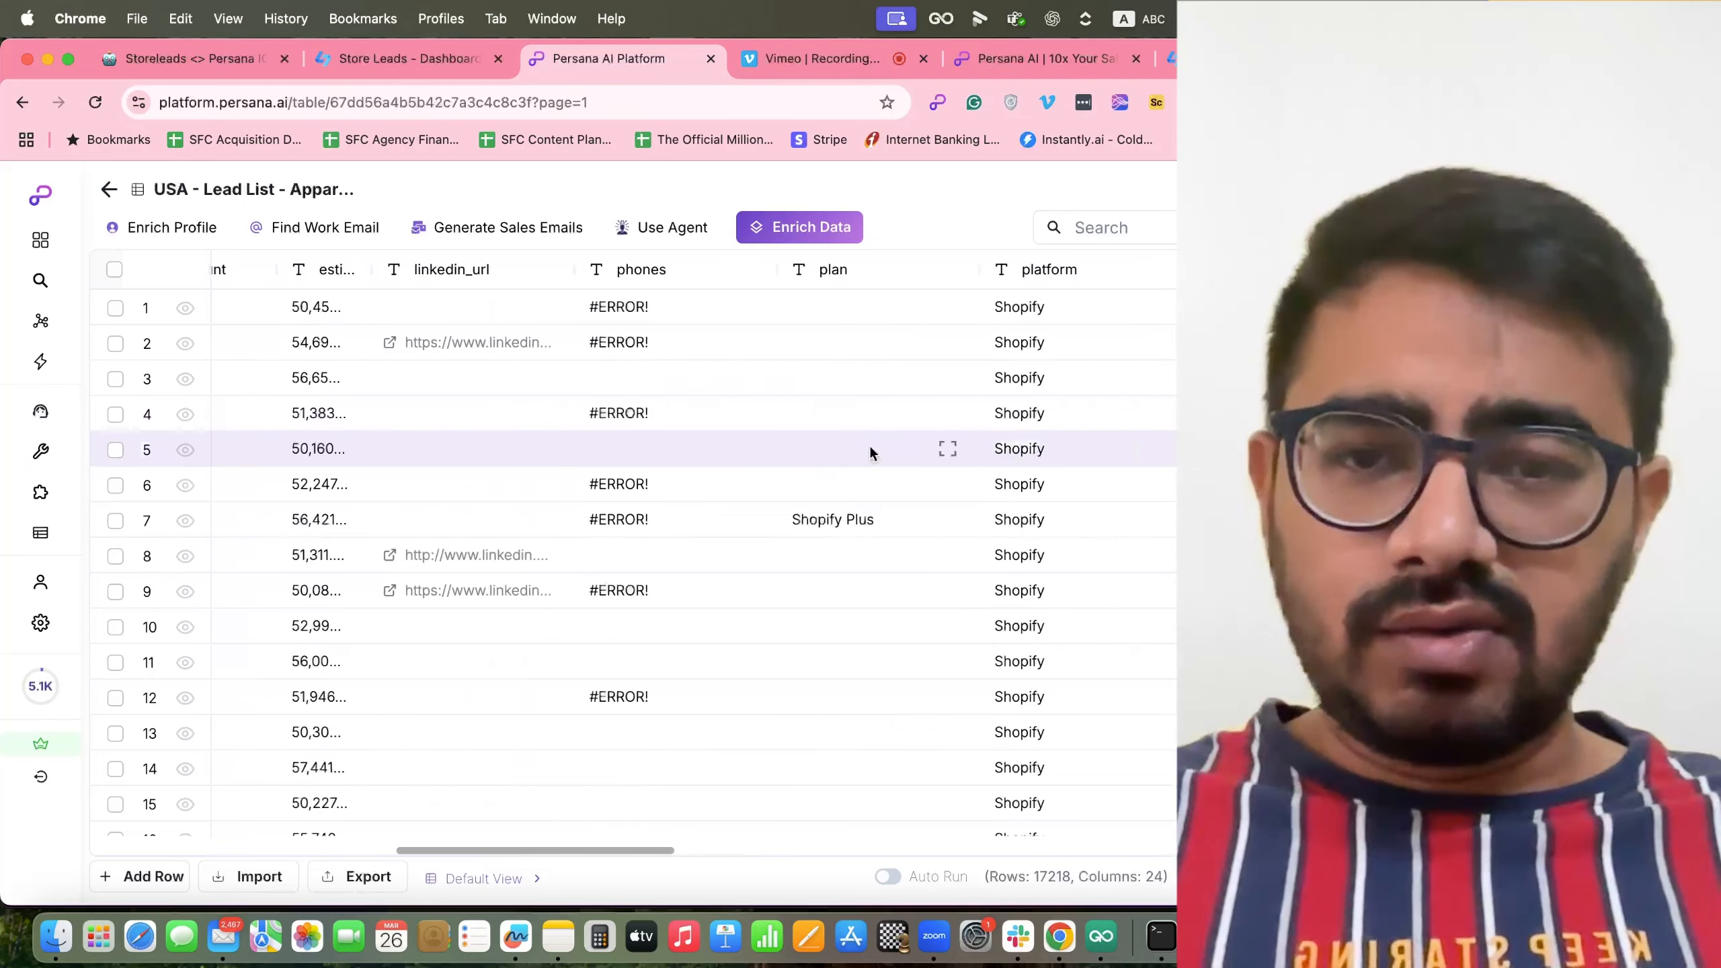
pyautogui.hscroll(12, 927, 466)
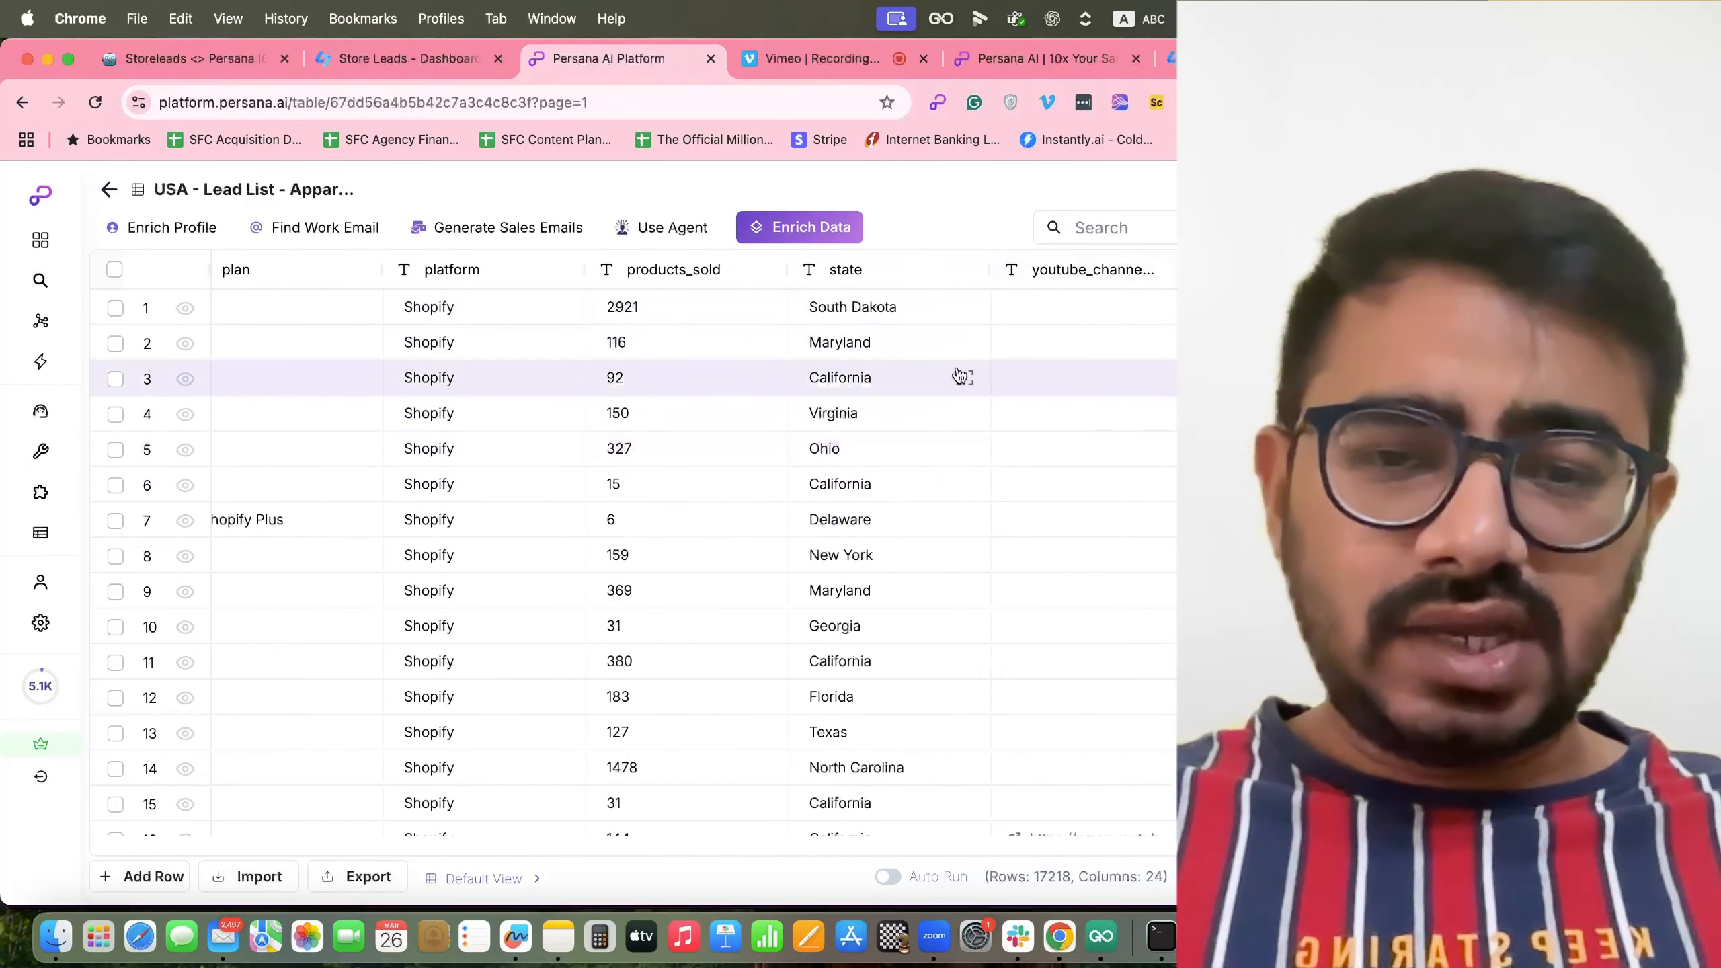
pyautogui.moveTo(991, 266); pyautogui.dragTo(864, 267)
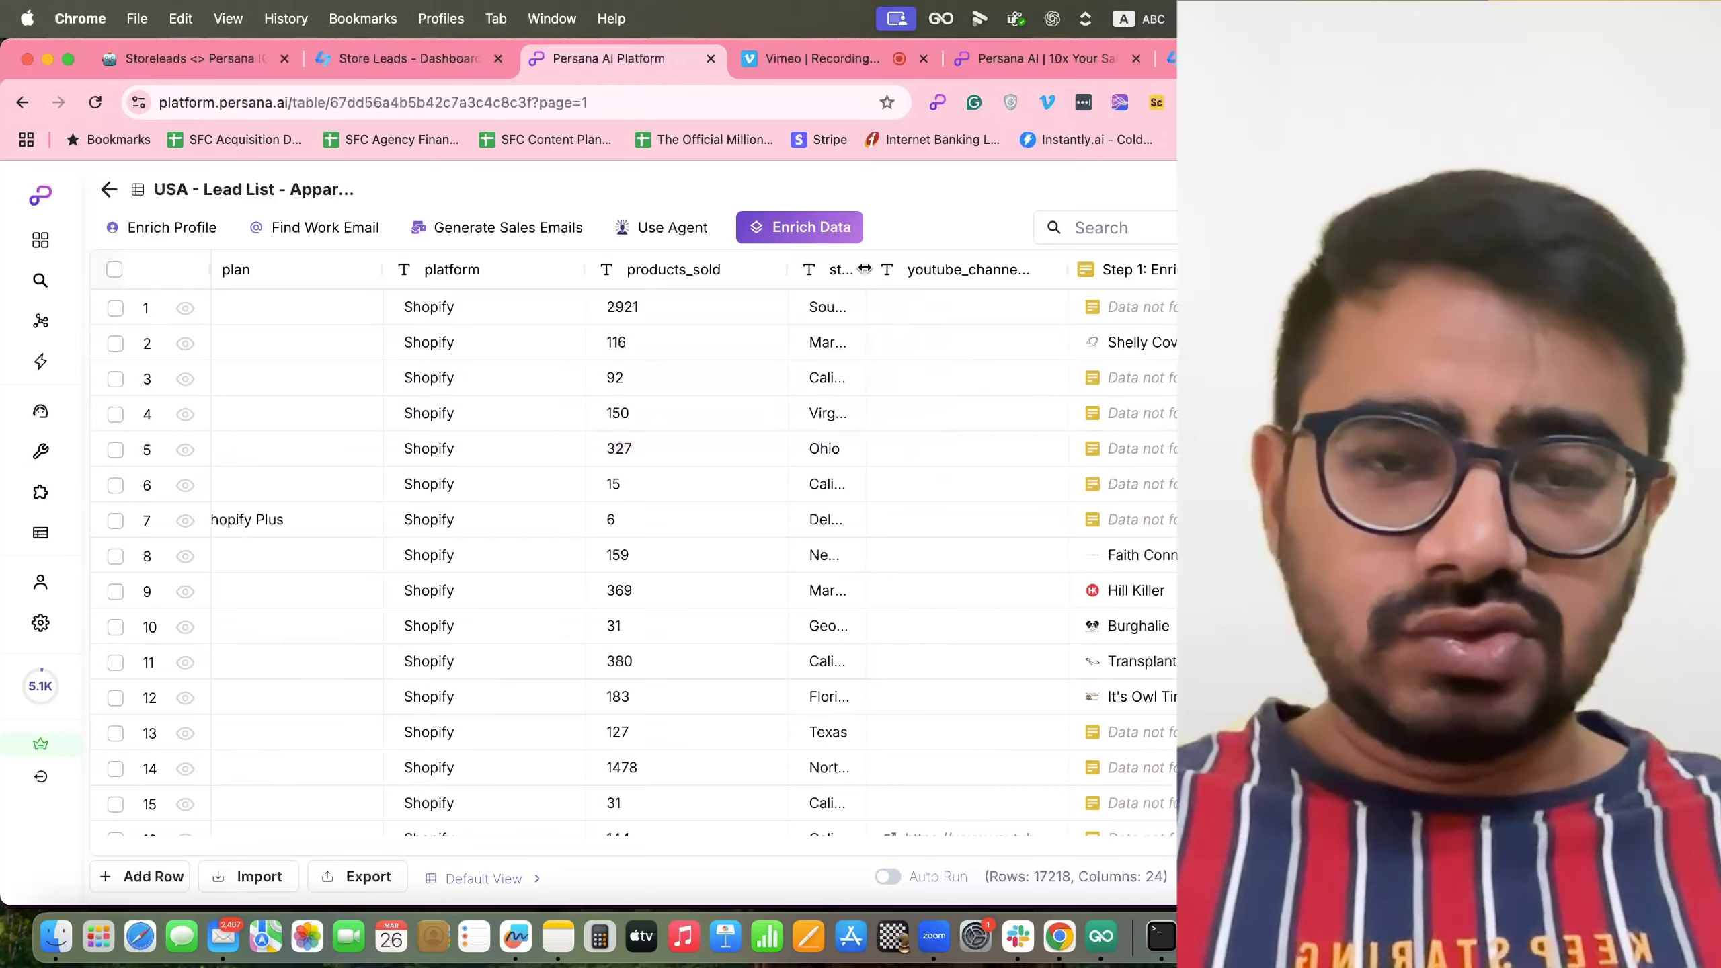
# Widen a leading column and bring the Step 1: Enrich Company results into view.
pyautogui.hscroll(11, 860, 417)
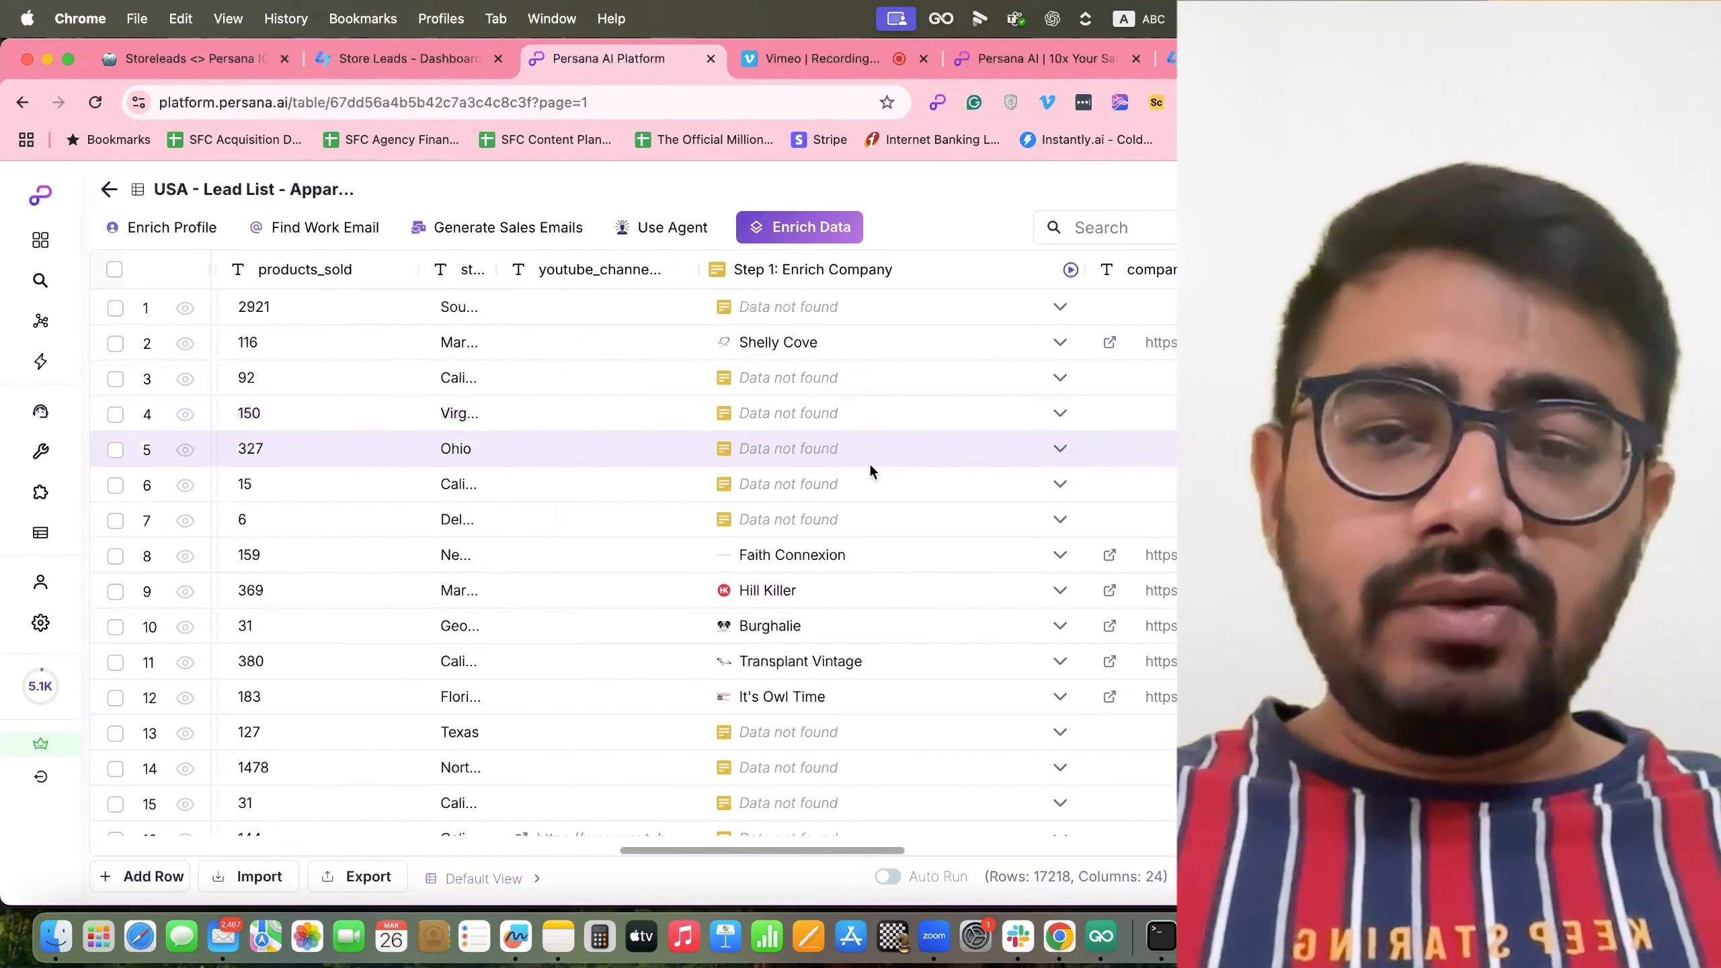
pyautogui.hscroll(-2, 651, 501)
pyautogui.hscroll(-20, 640, 498)
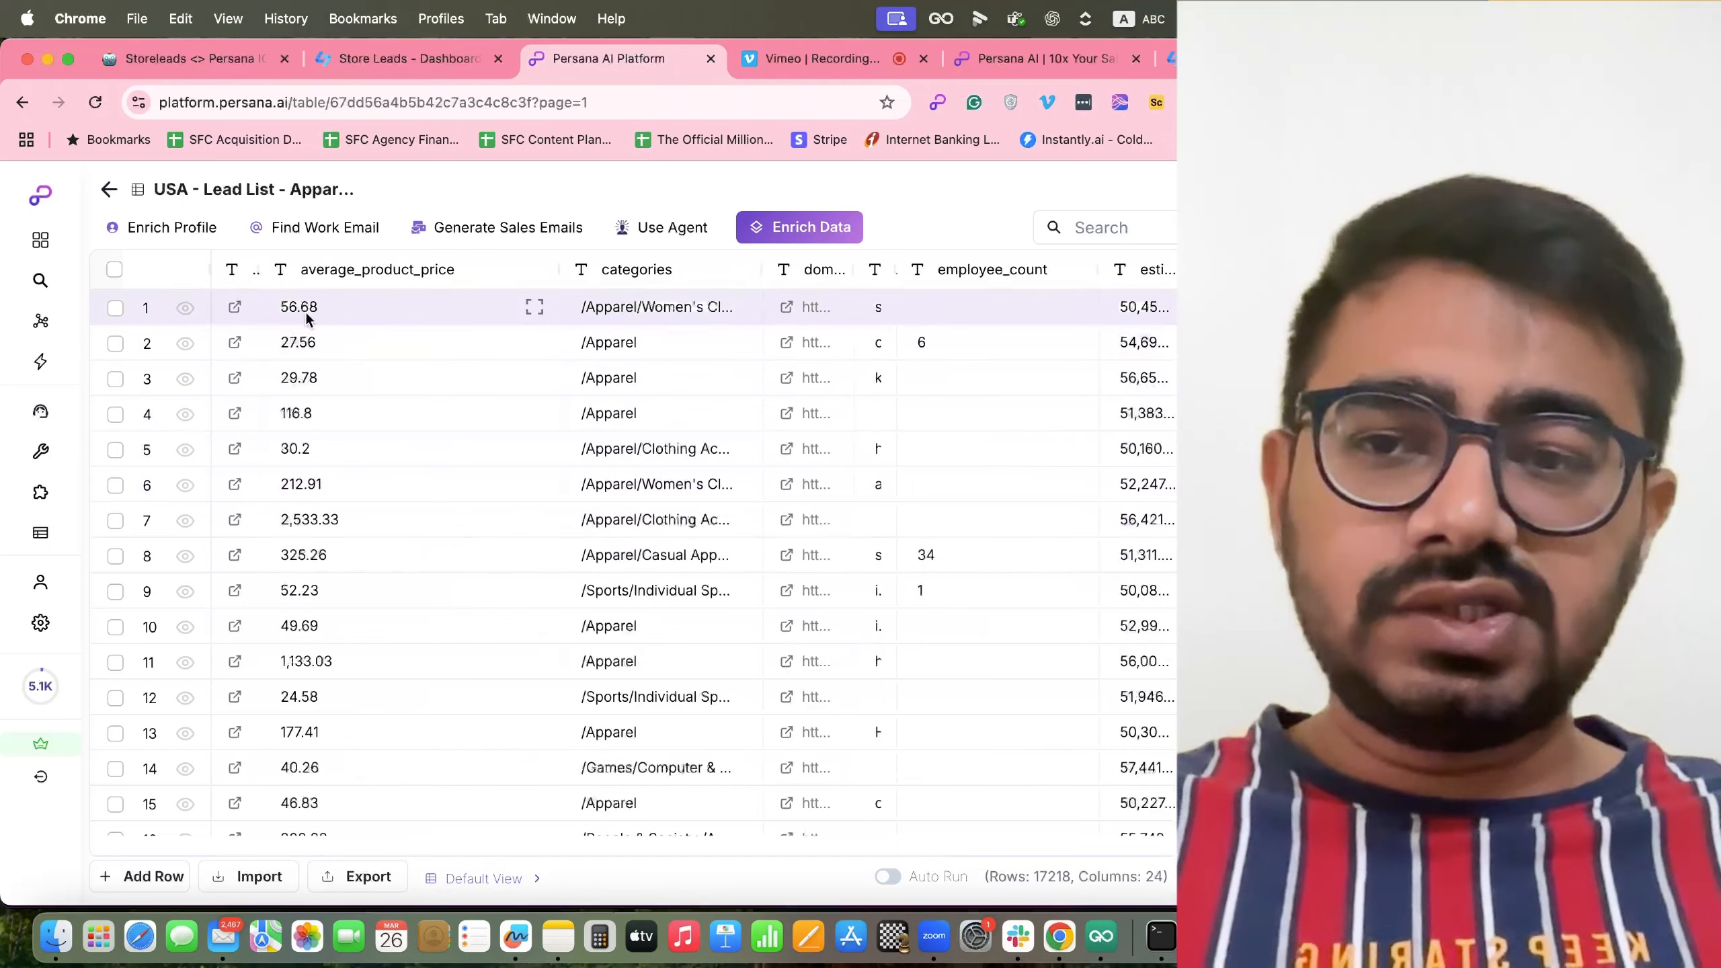
pyautogui.moveTo(260, 272); pyautogui.dragTo(325, 272)
pyautogui.hscroll(1, 478, 482)
pyautogui.hscroll(10, 478, 483)
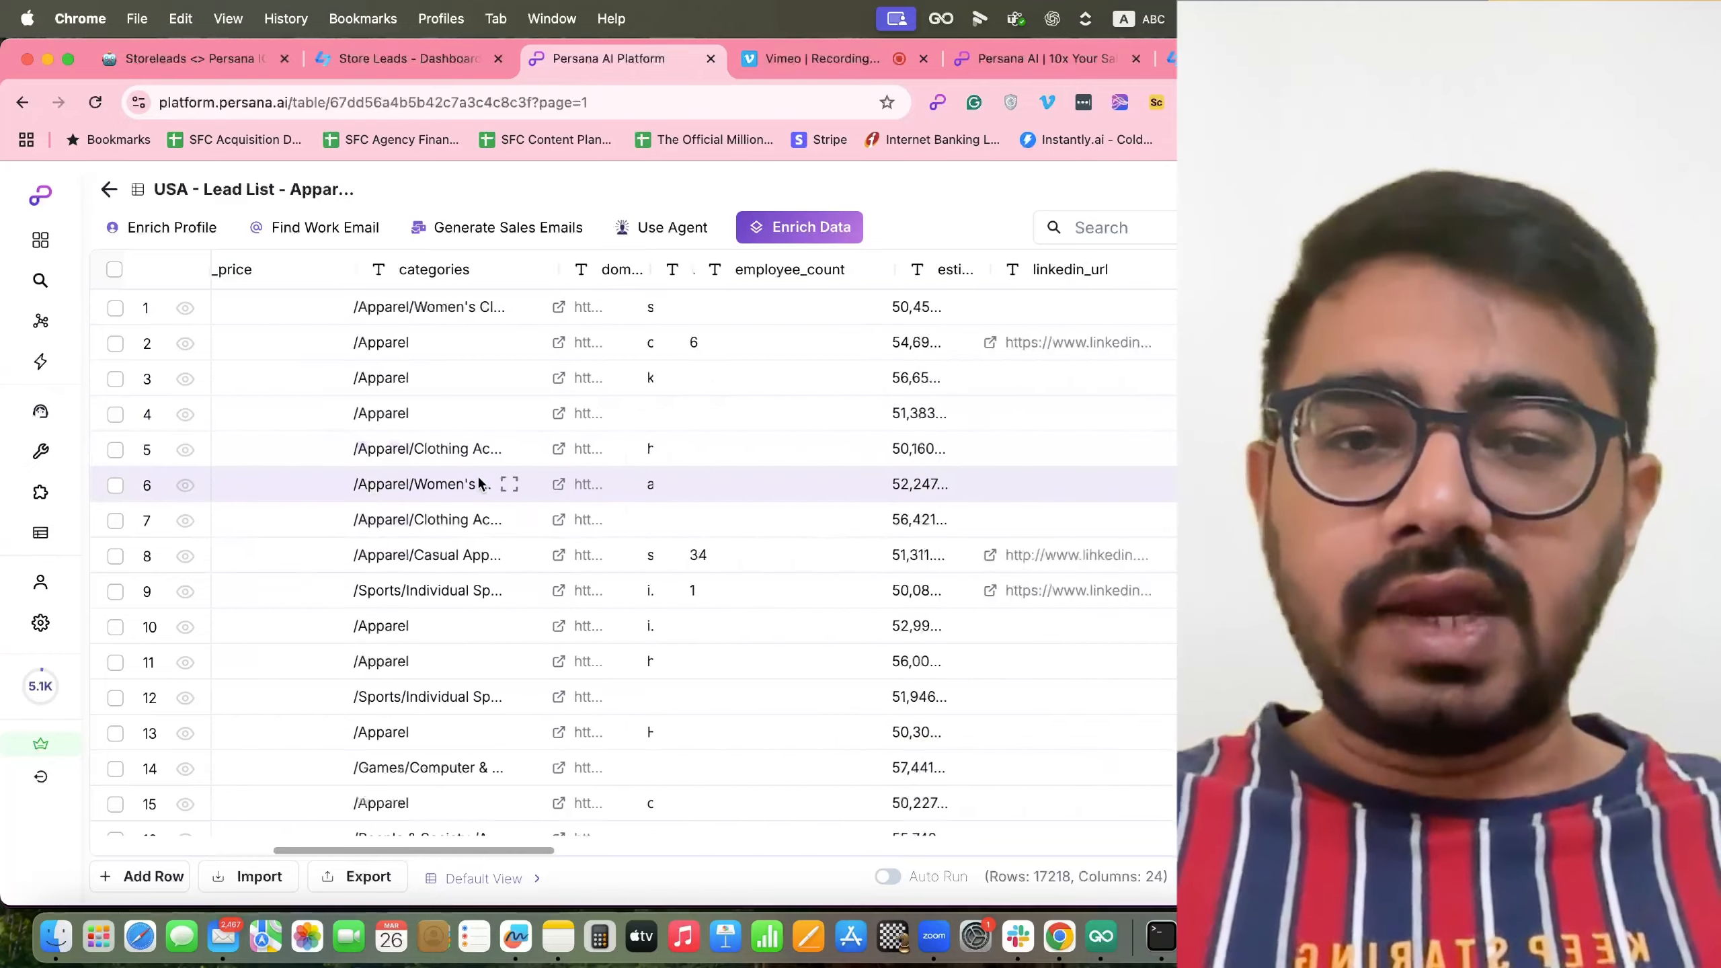
pyautogui.hscroll(3, 478, 483)
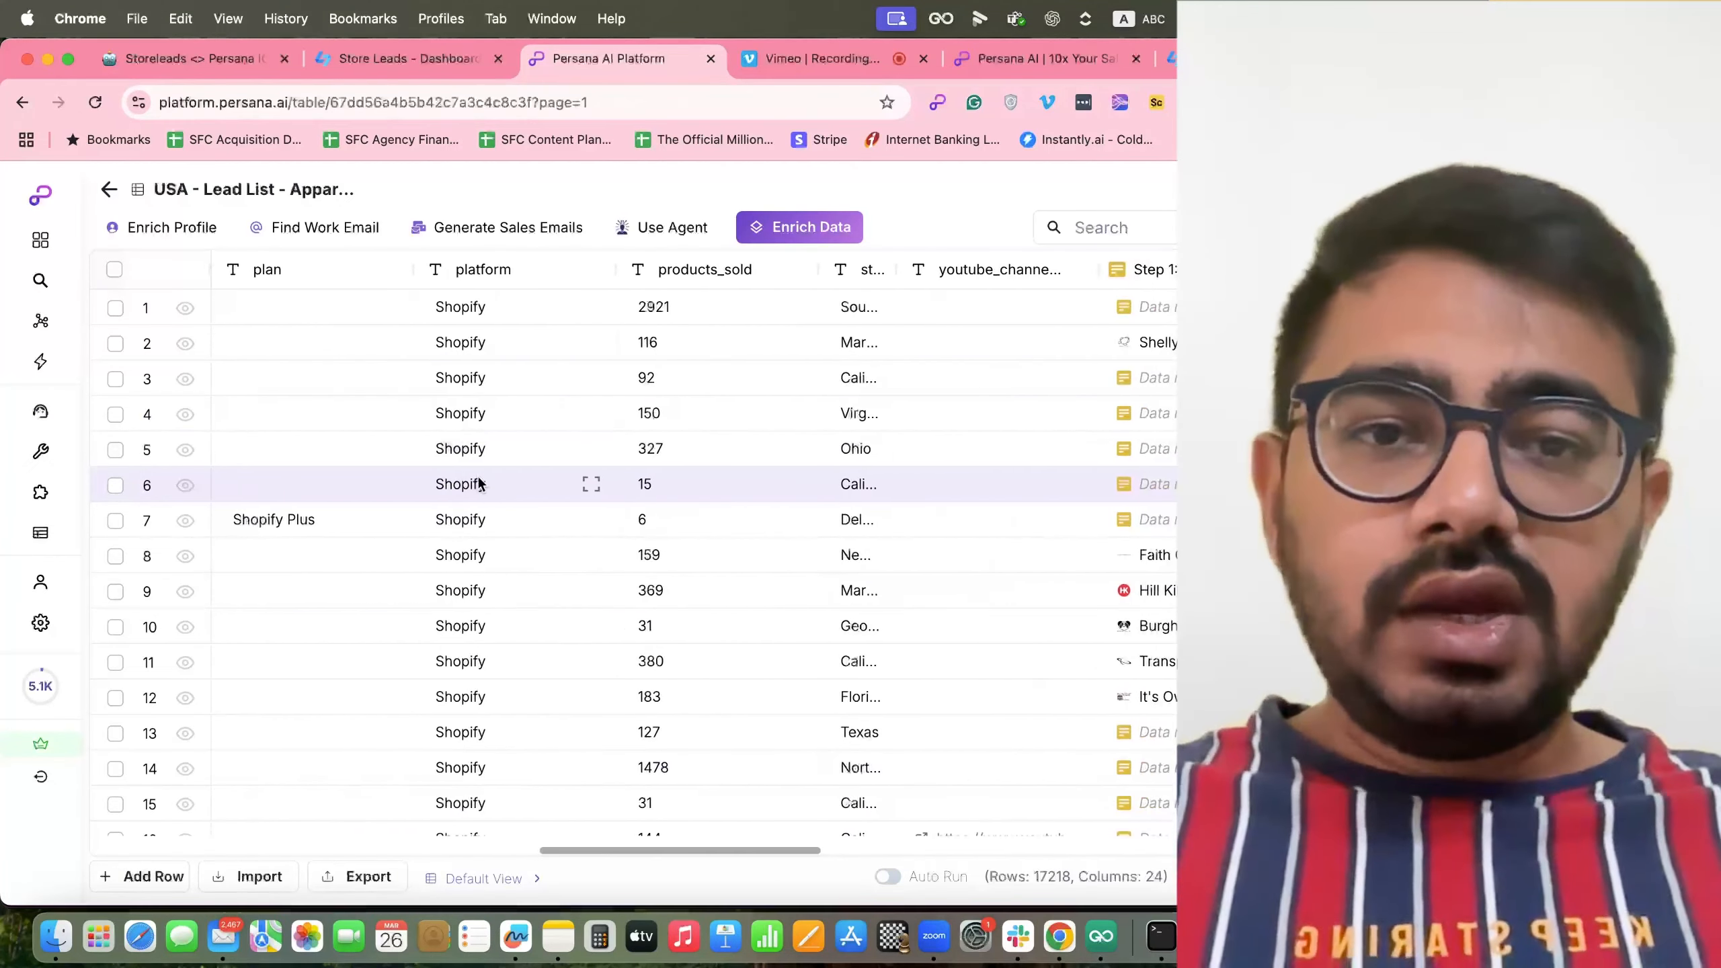
pyautogui.hscroll(6, 478, 483)
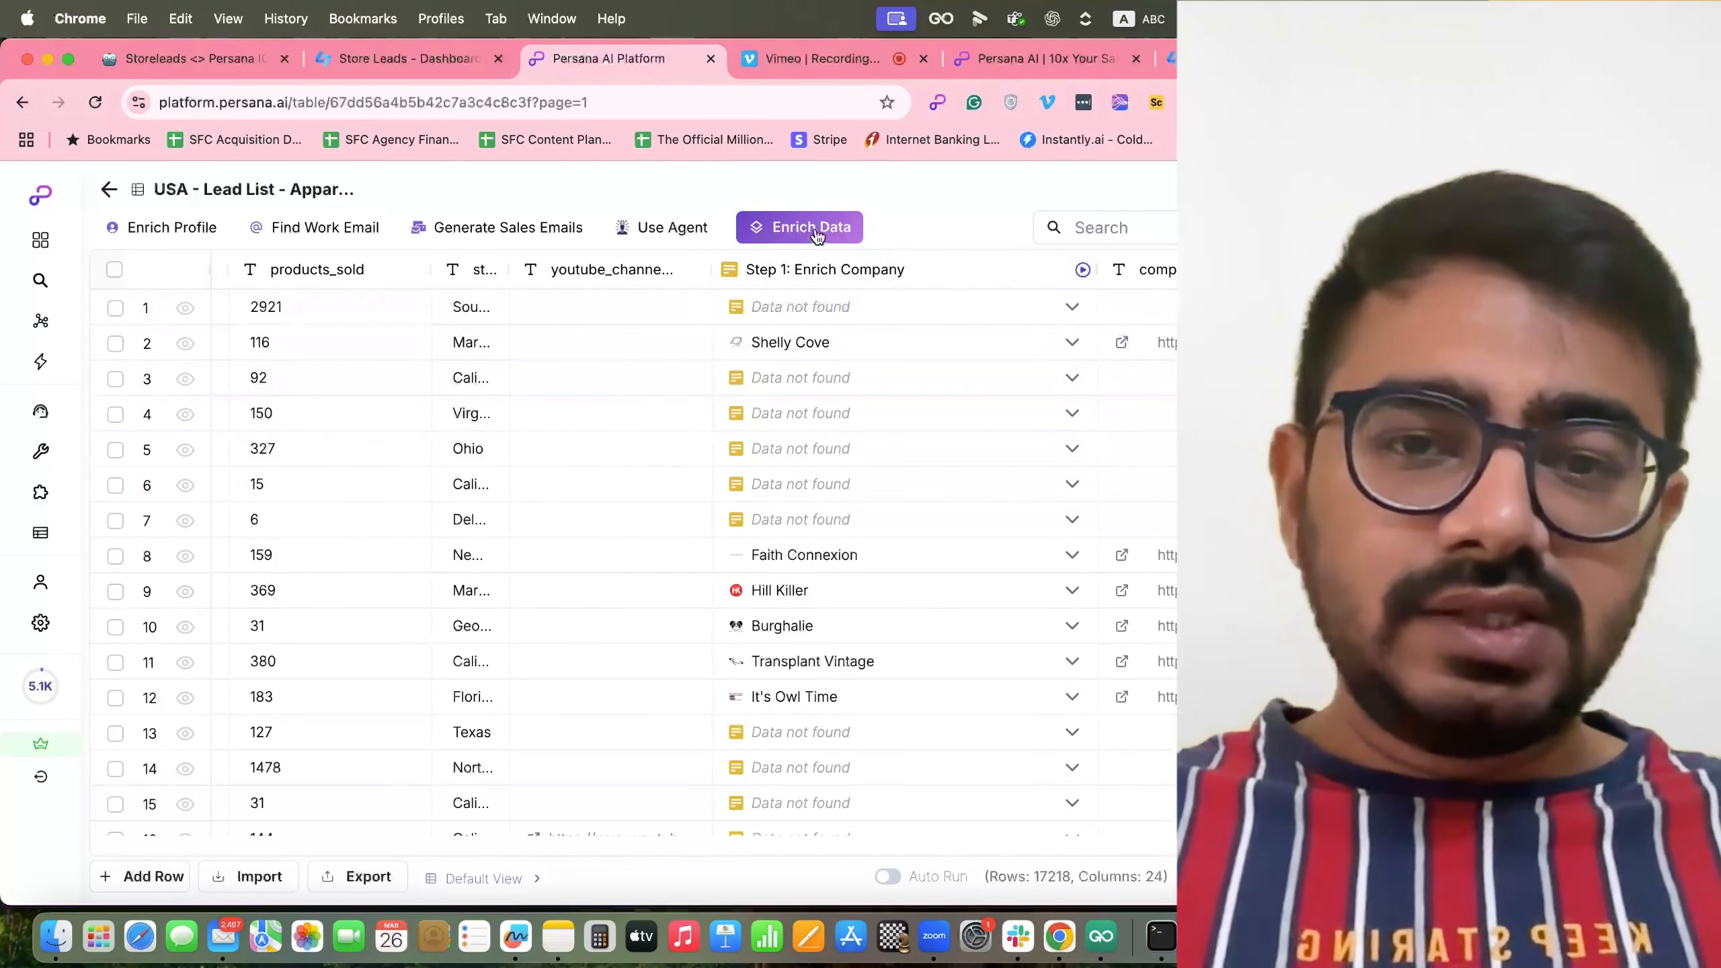
pyautogui.click(815, 232)
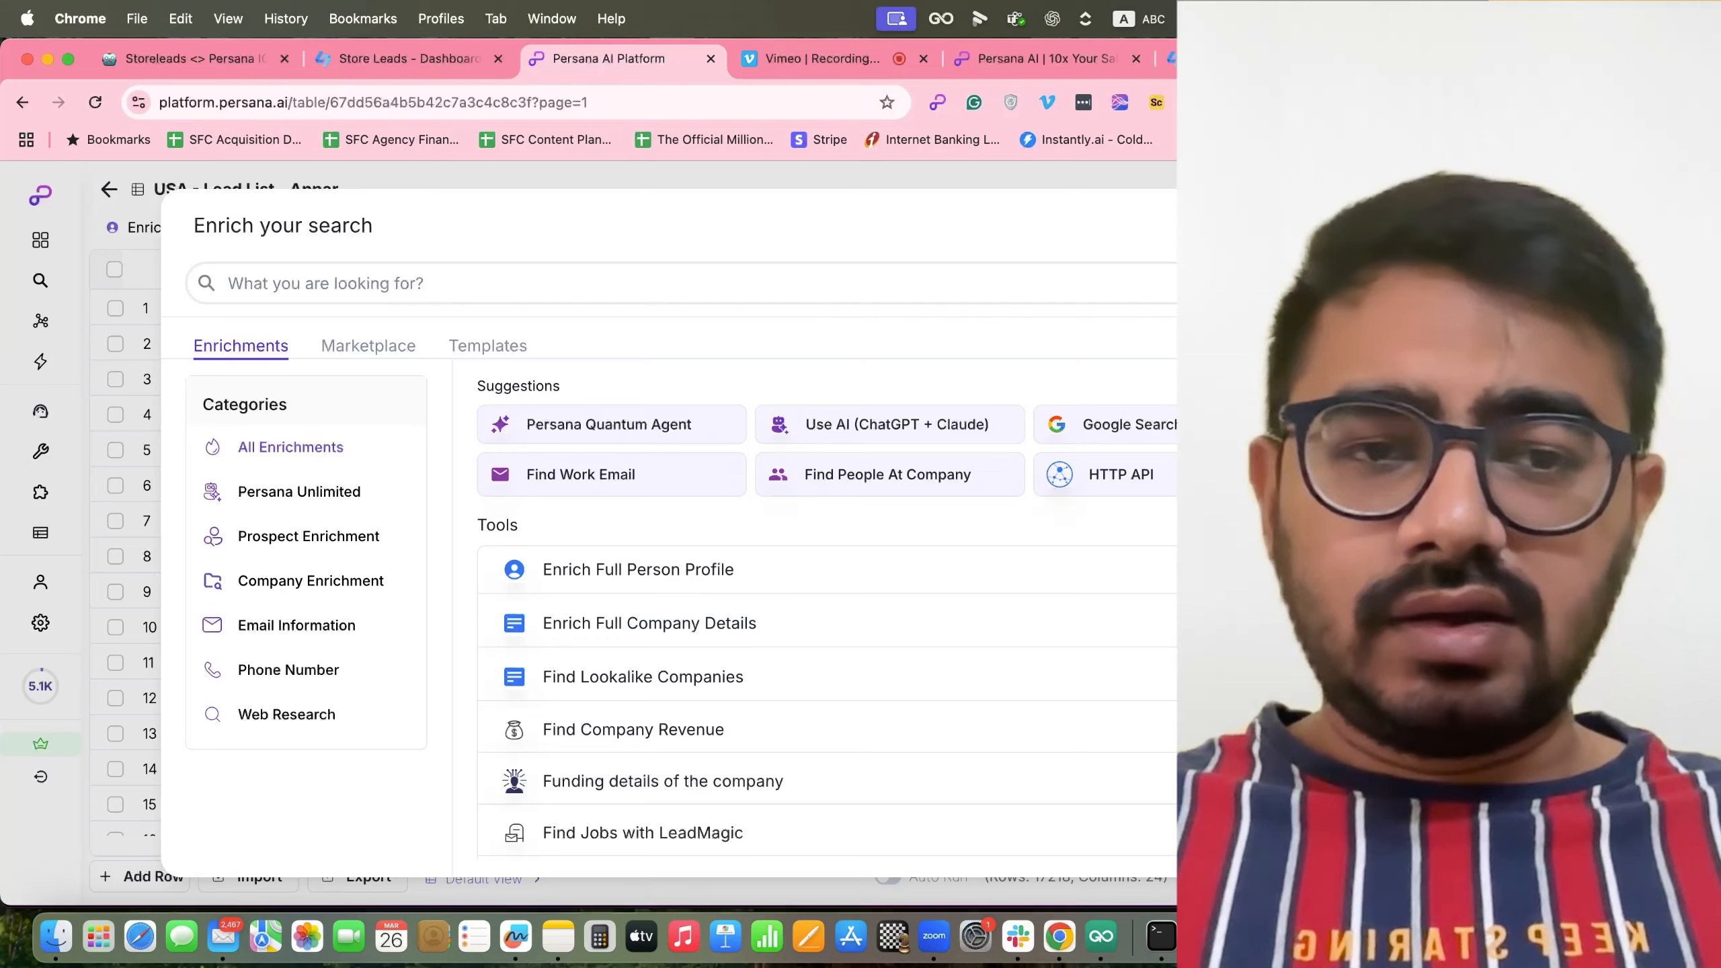
pyautogui.press('Escape')
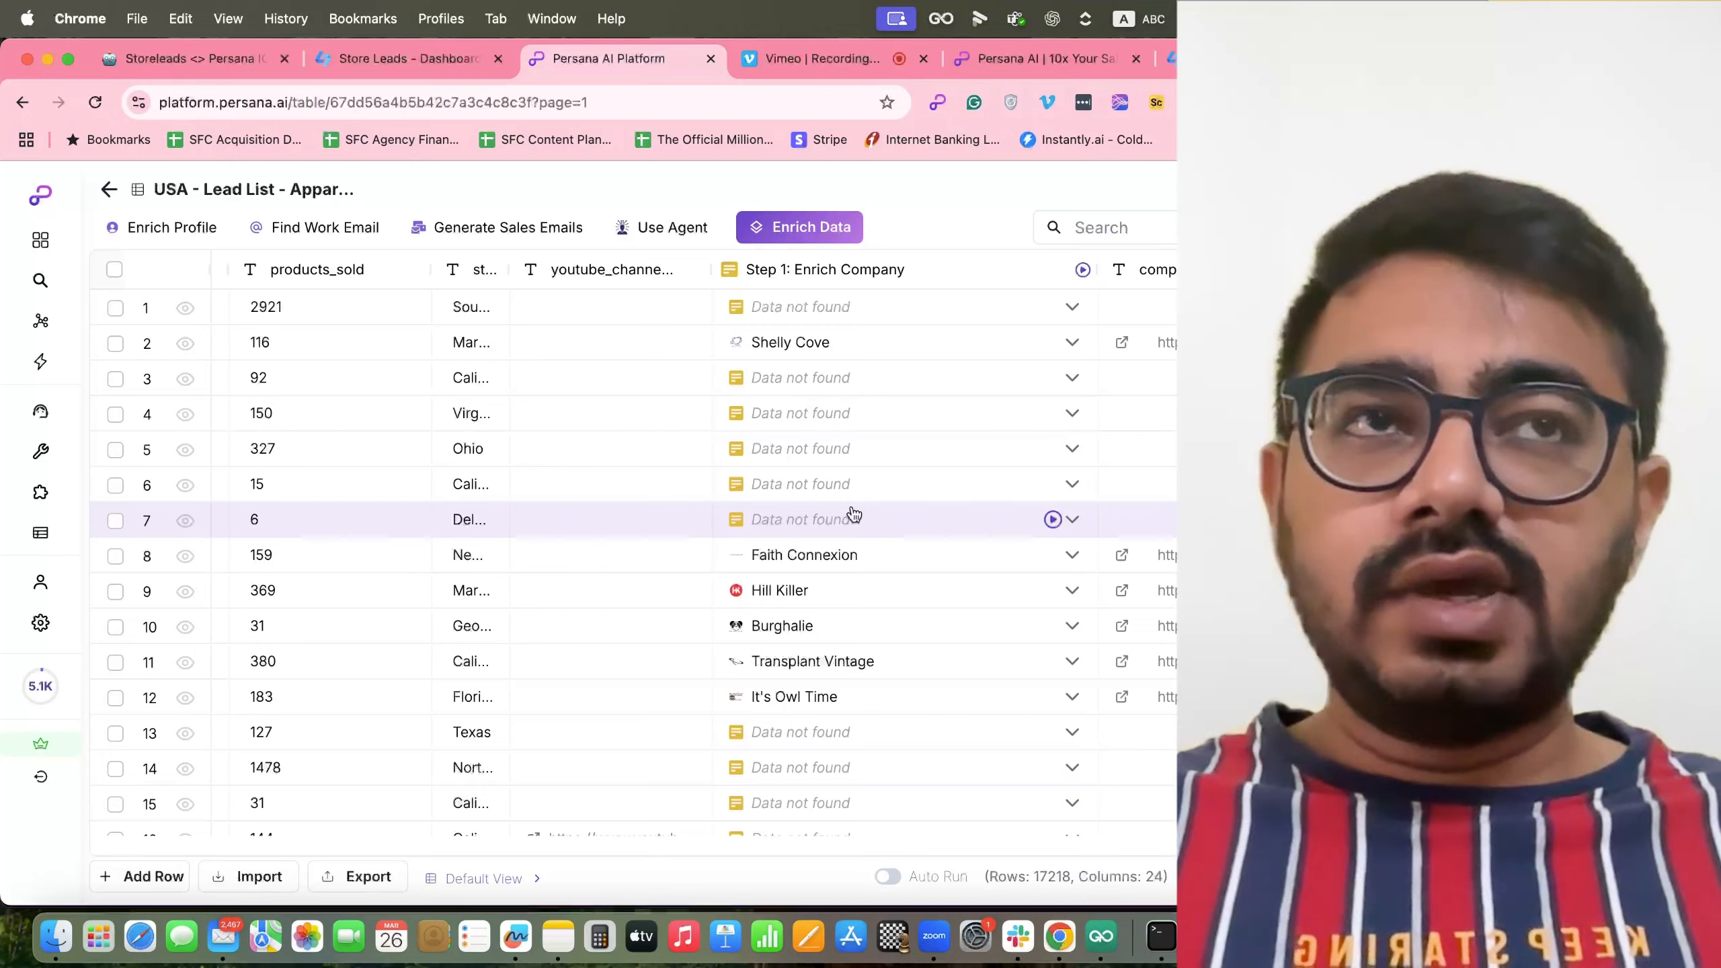
pyautogui.hscroll(5, 852, 513)
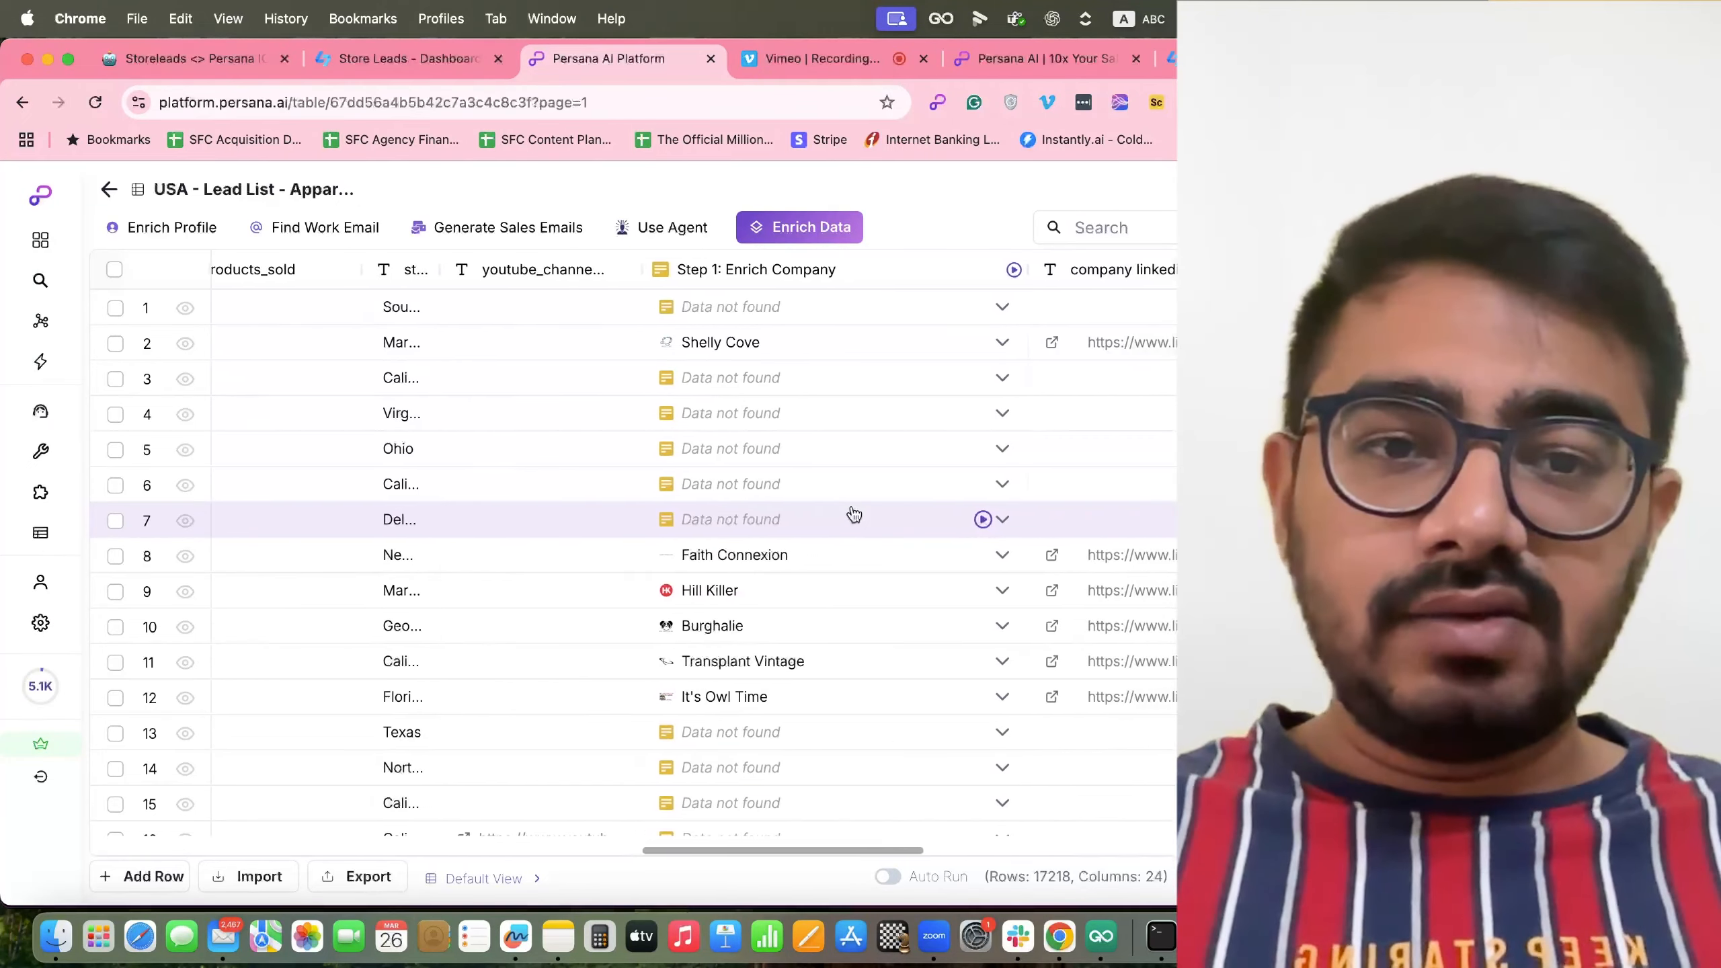
pyautogui.hscroll(8, 852, 513)
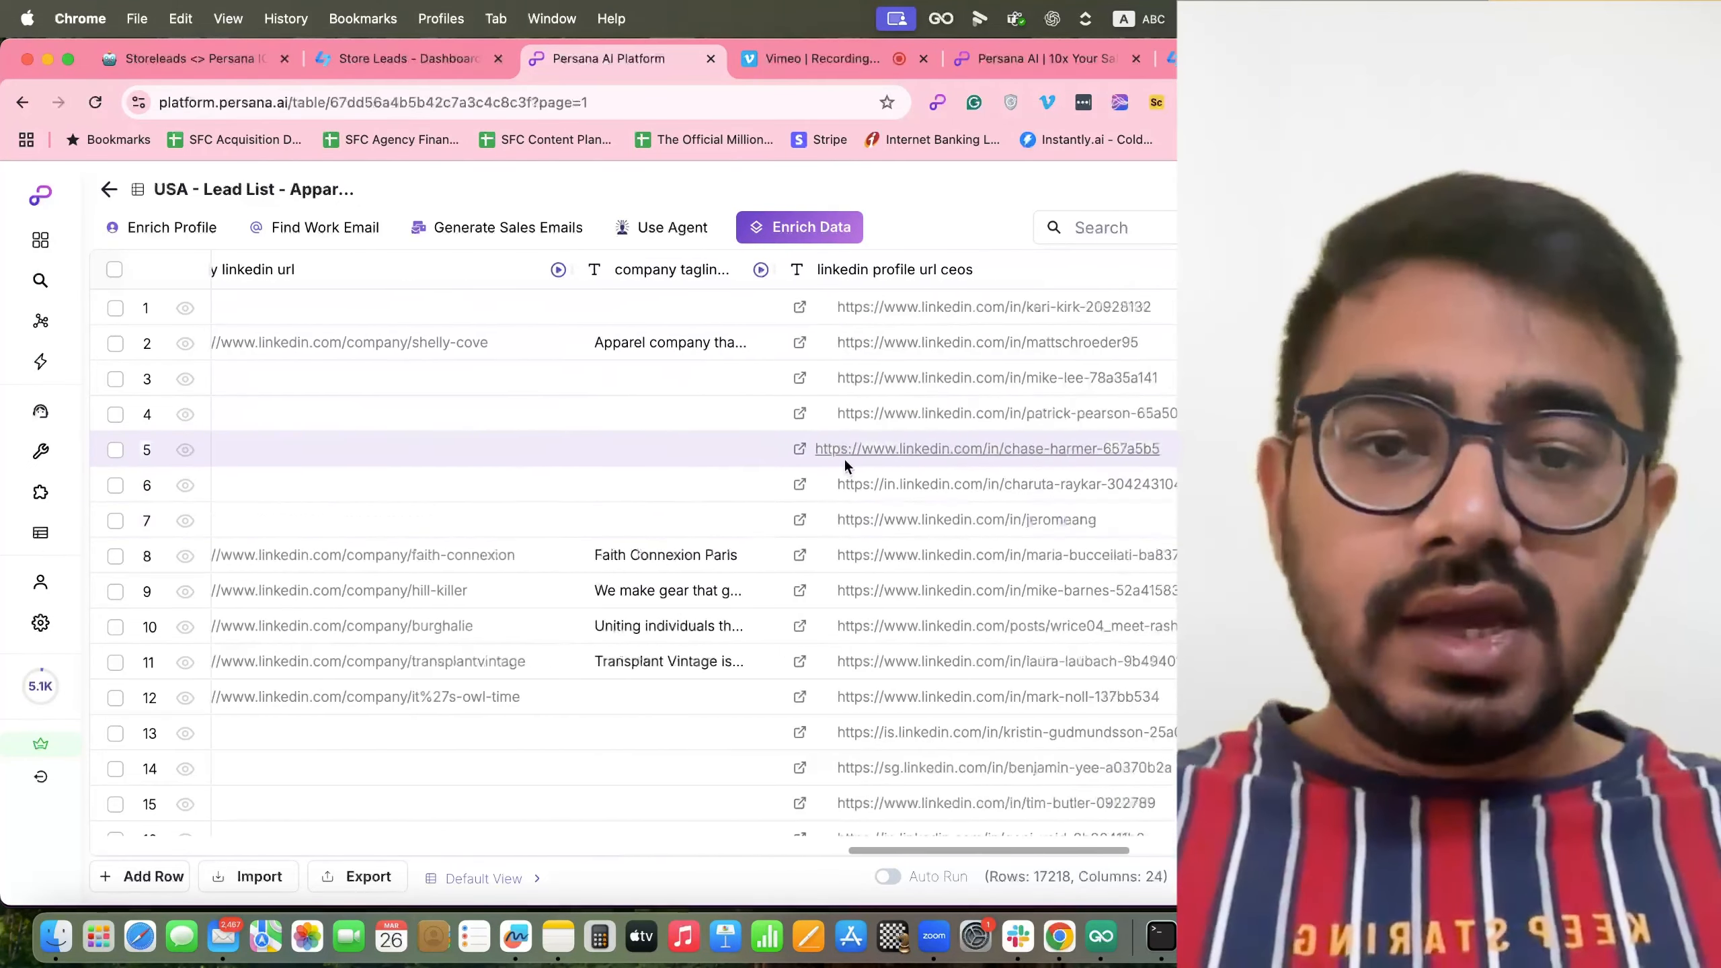
pyautogui.hscroll(3, 841, 480)
pyautogui.hscroll(-12, 841, 480)
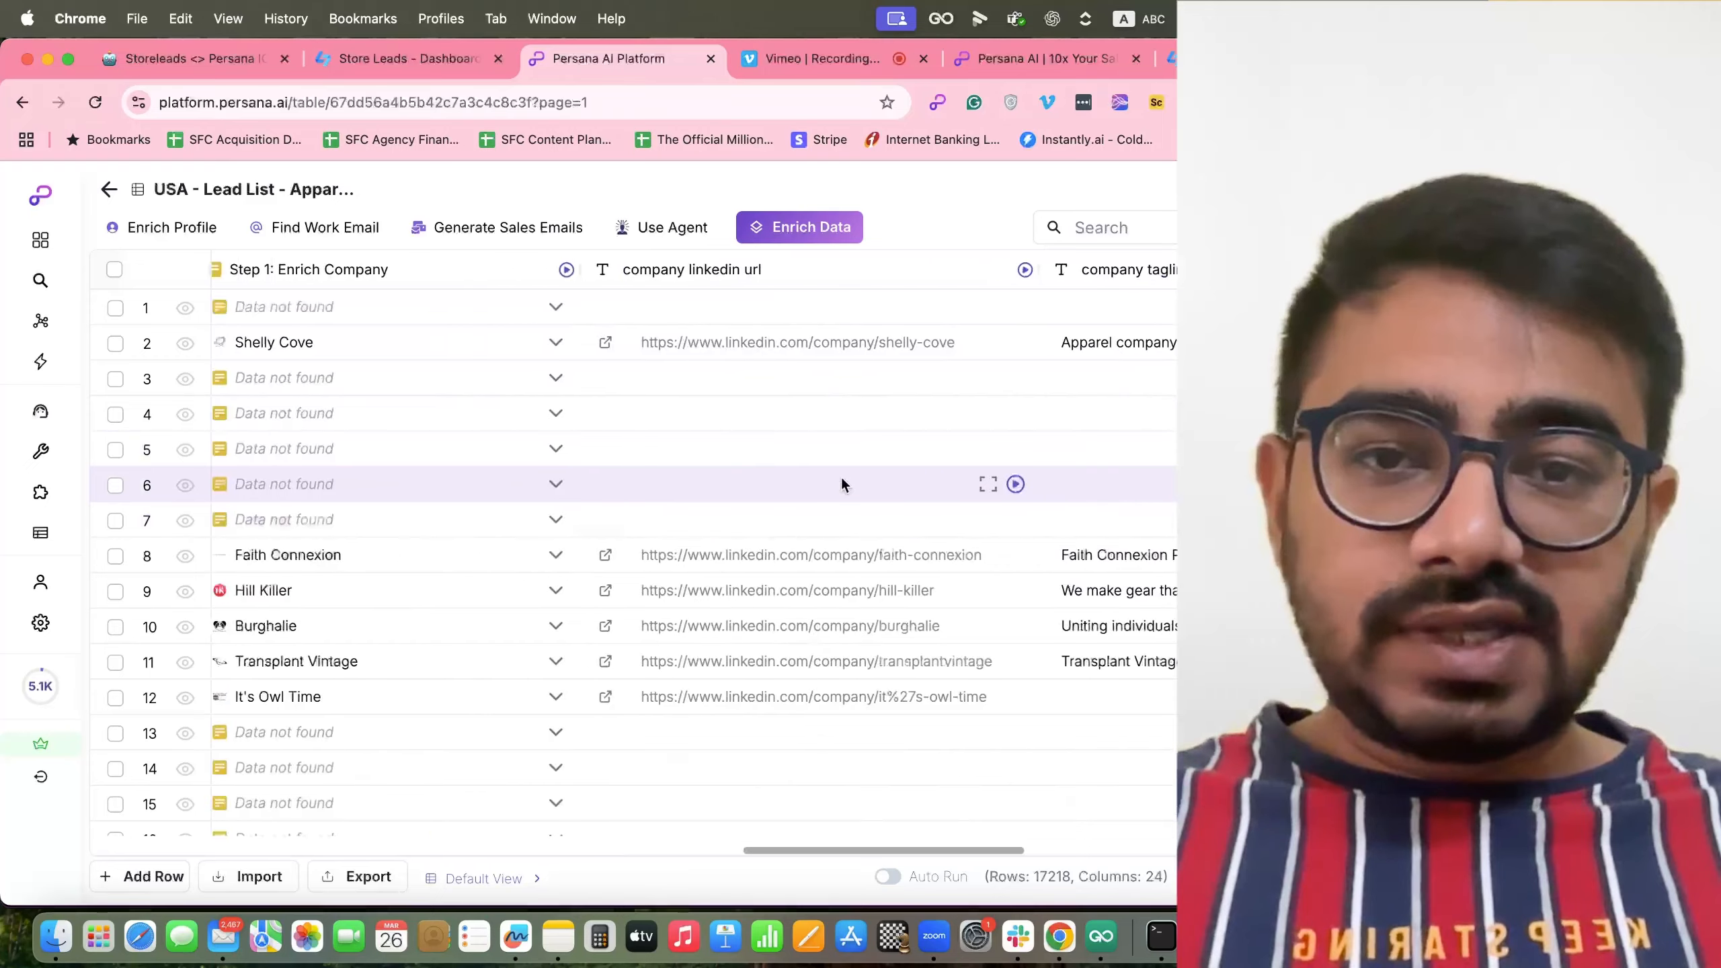
# Add a Find Profile Url enrichment reading the emails column, then save and run it.
pyautogui.click(823, 225)
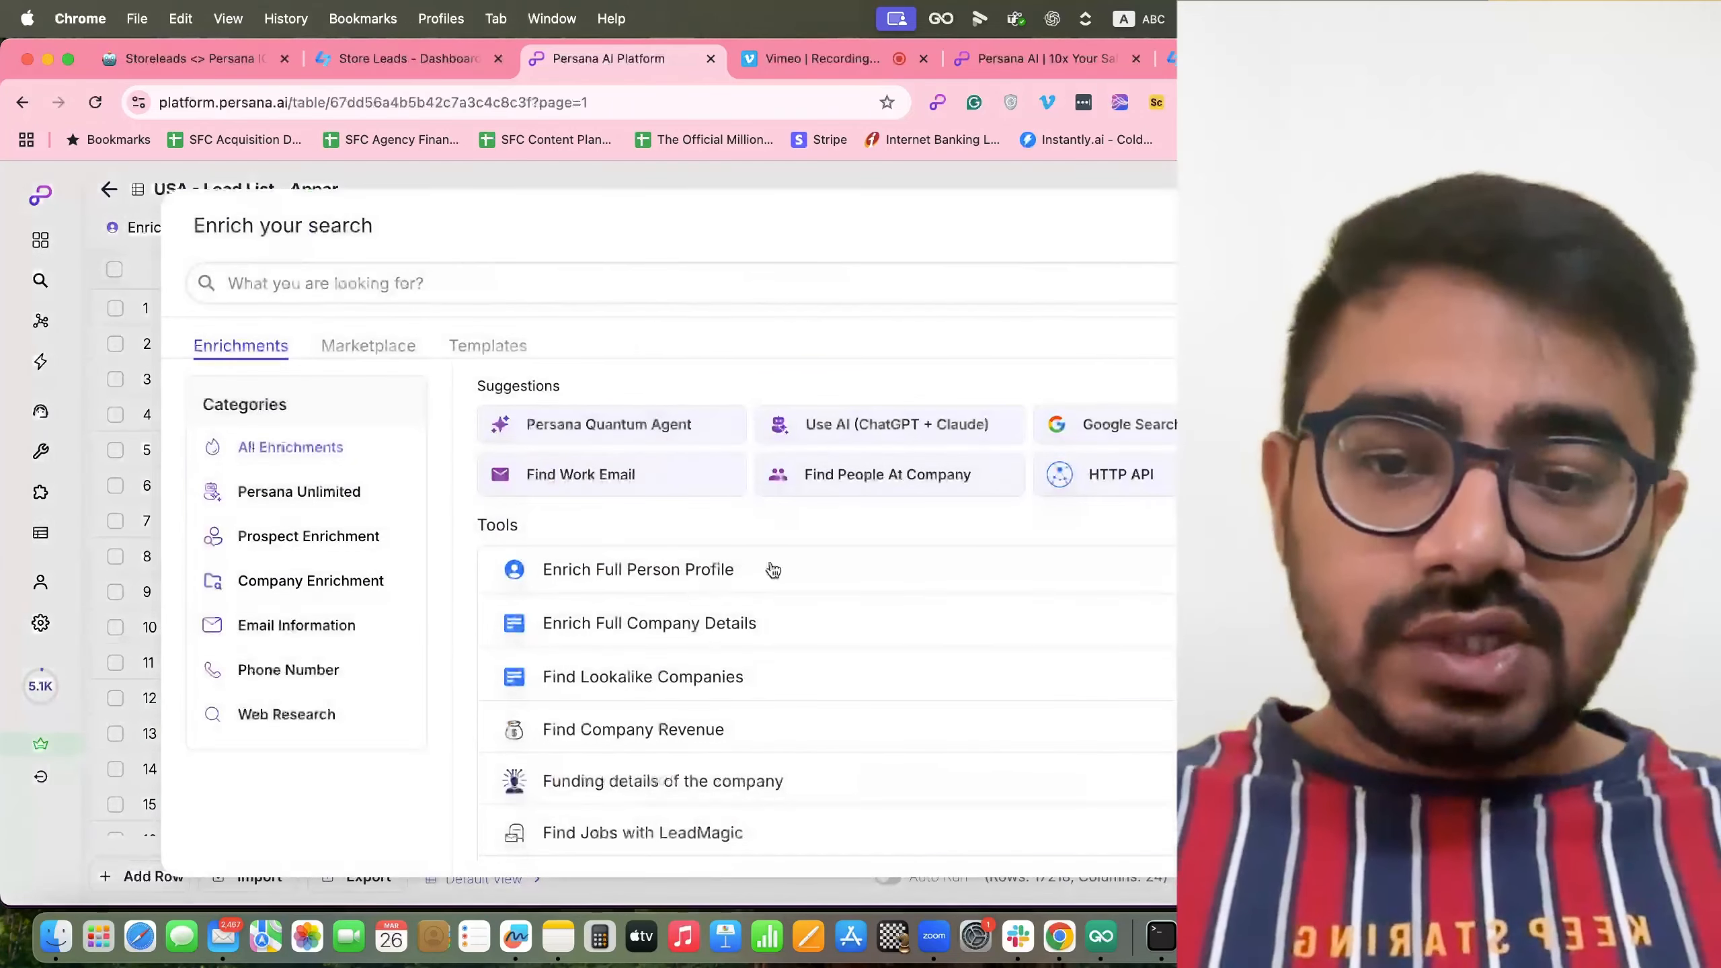
pyautogui.click(656, 571)
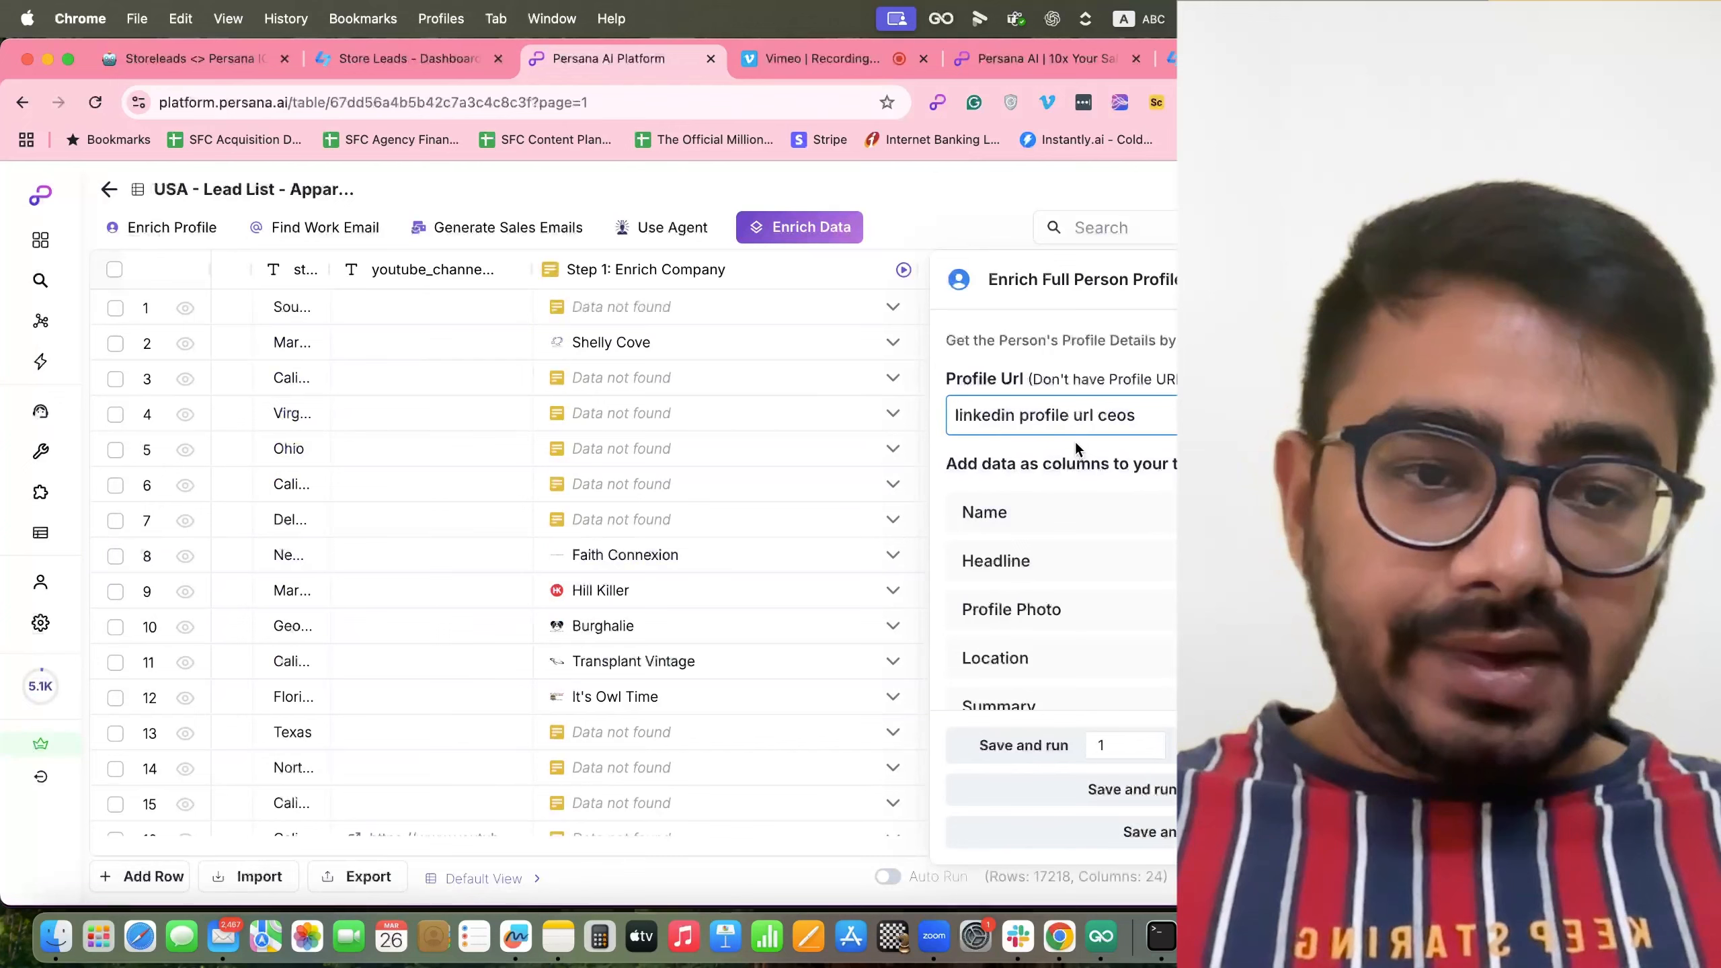
pyautogui.scroll(-5, 1076, 446)
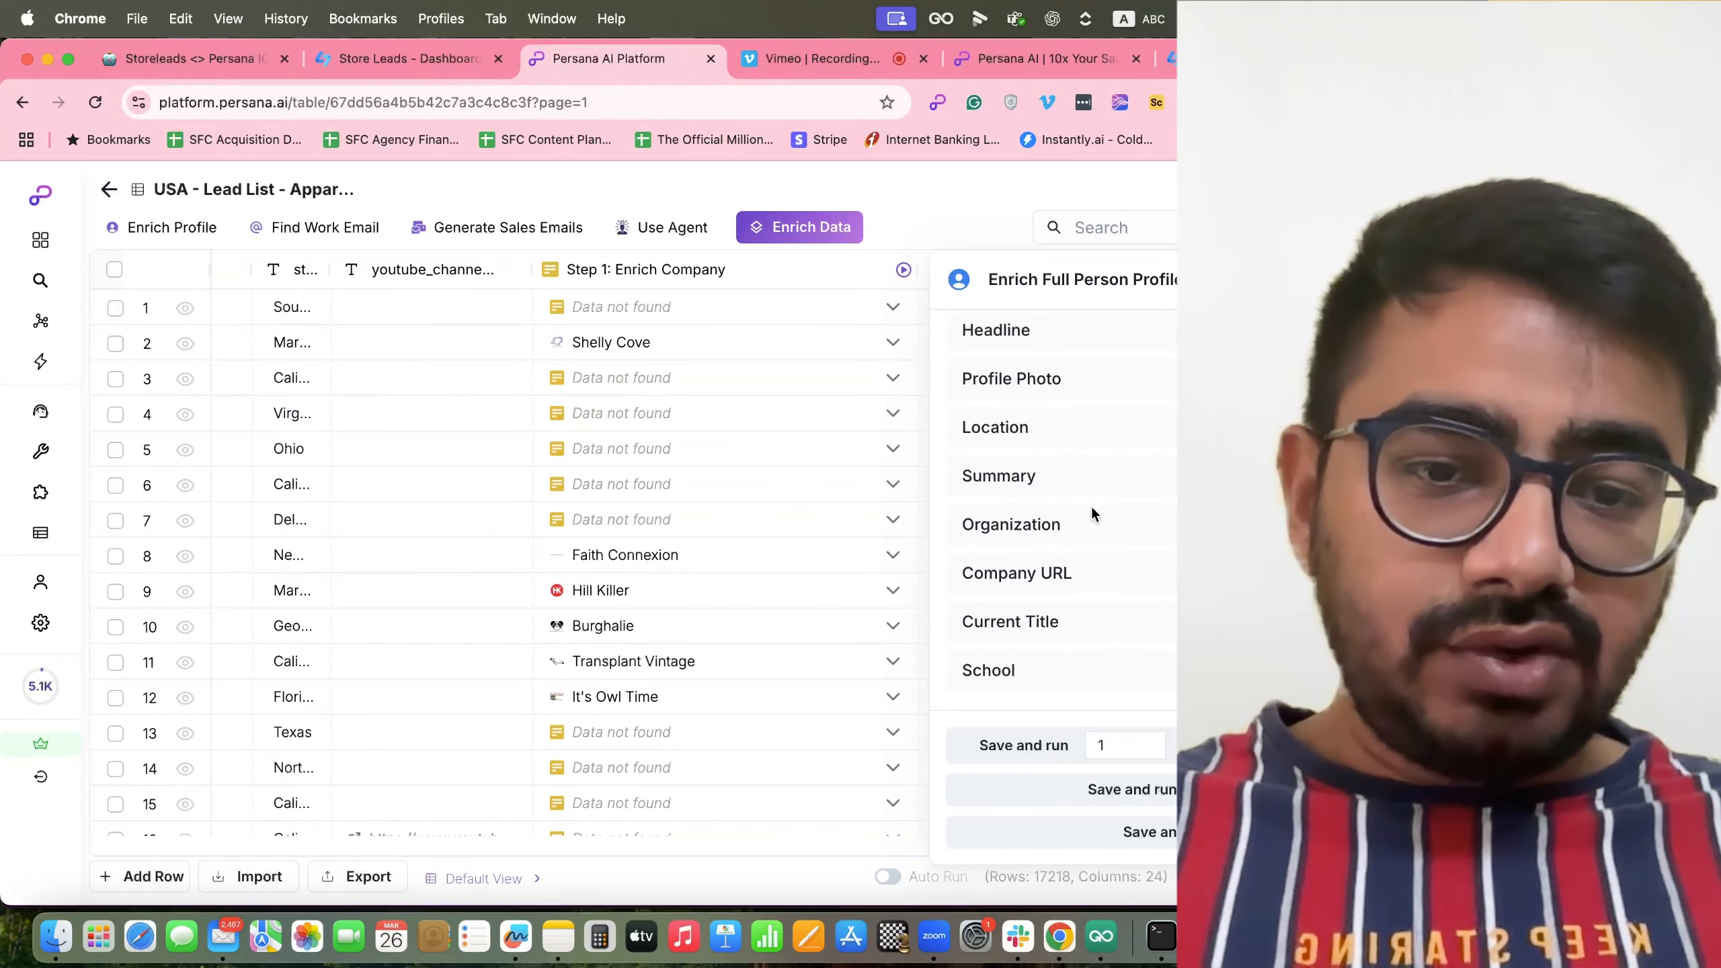
pyautogui.scroll(-3, 1092, 512)
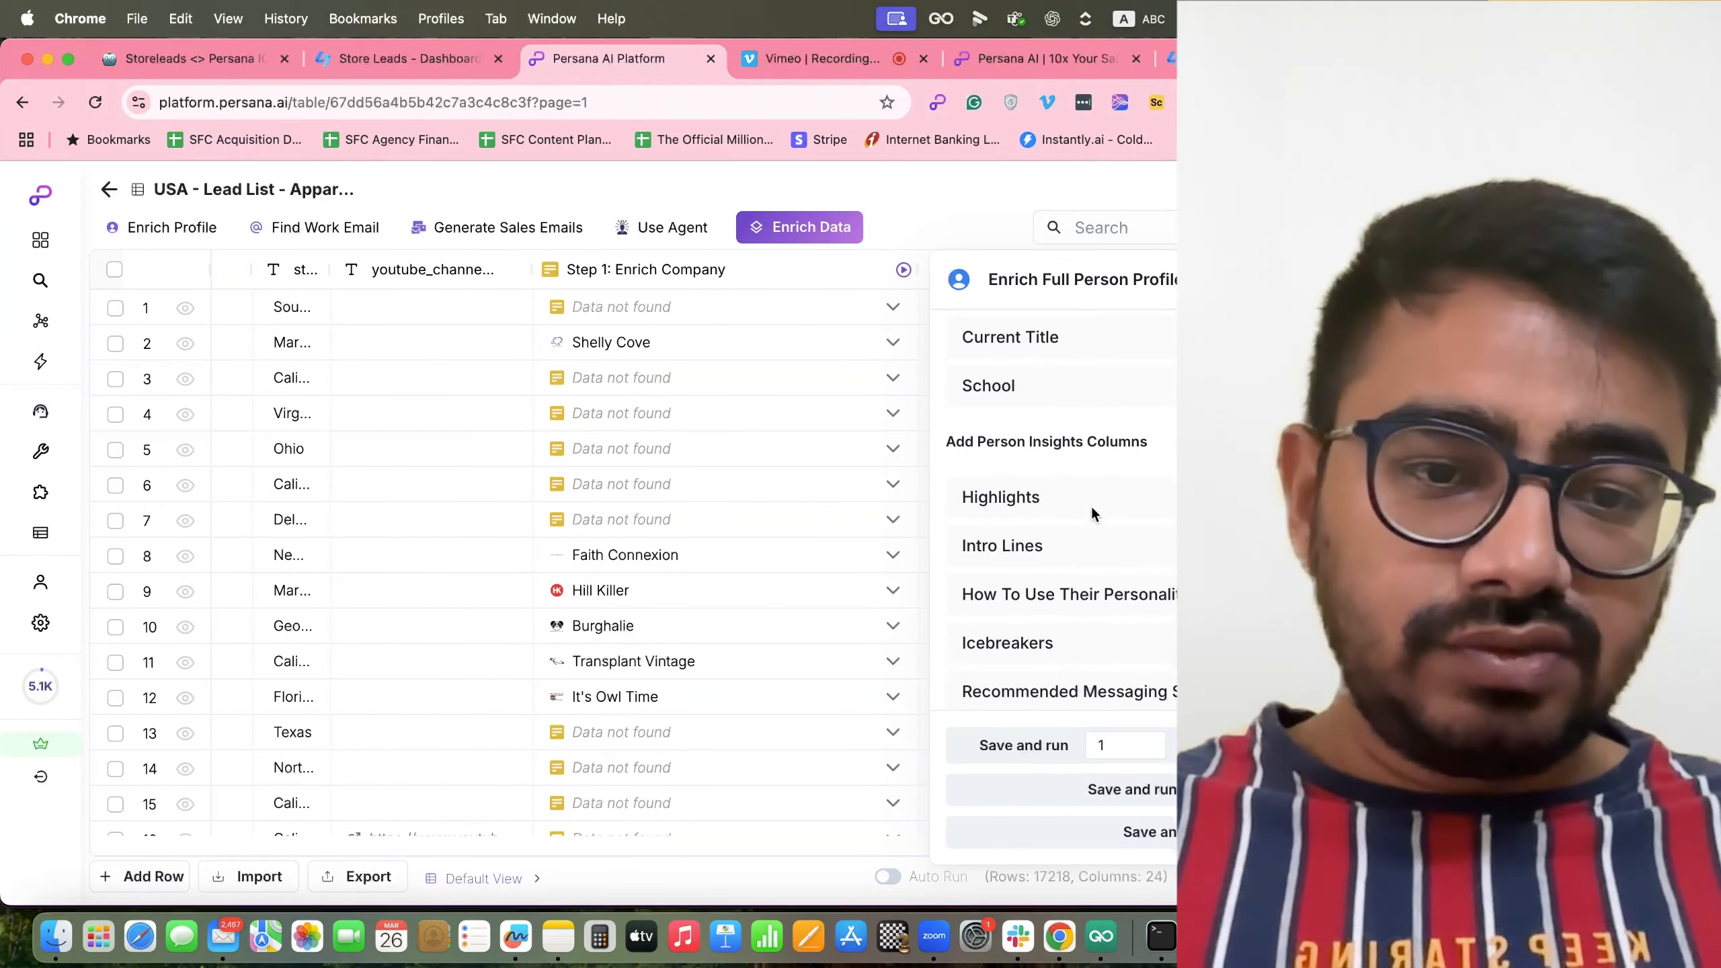
pyautogui.scroll(5, 1090, 504)
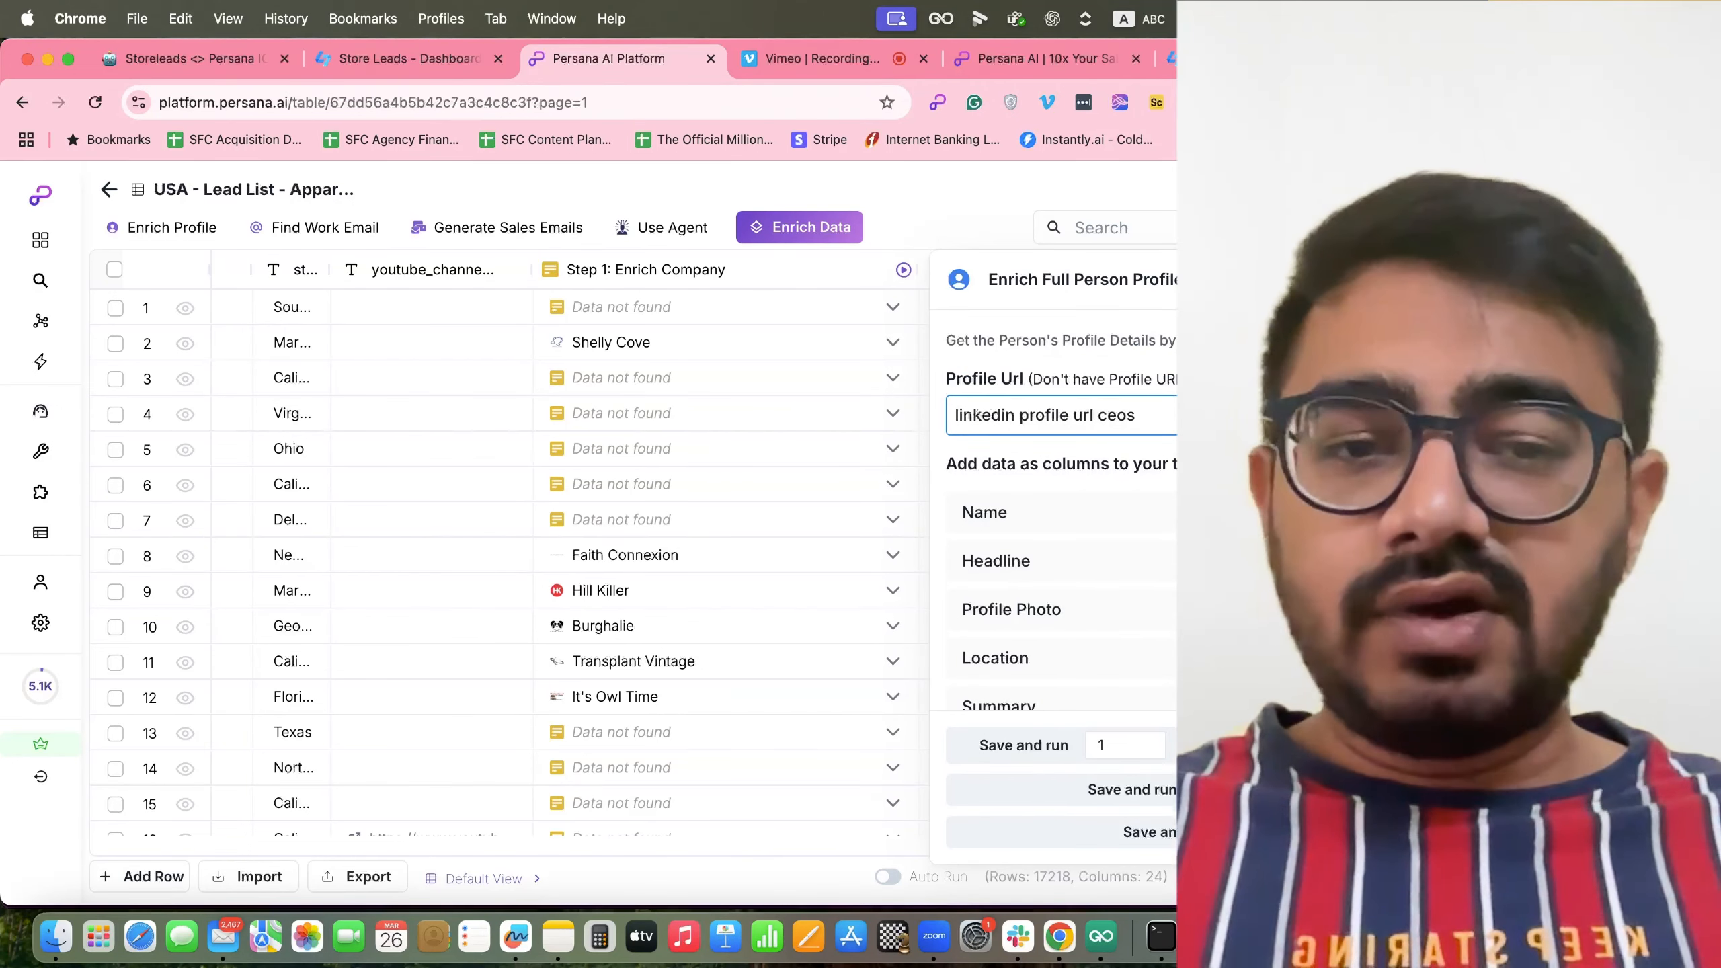
pyautogui.click(1229, 380)
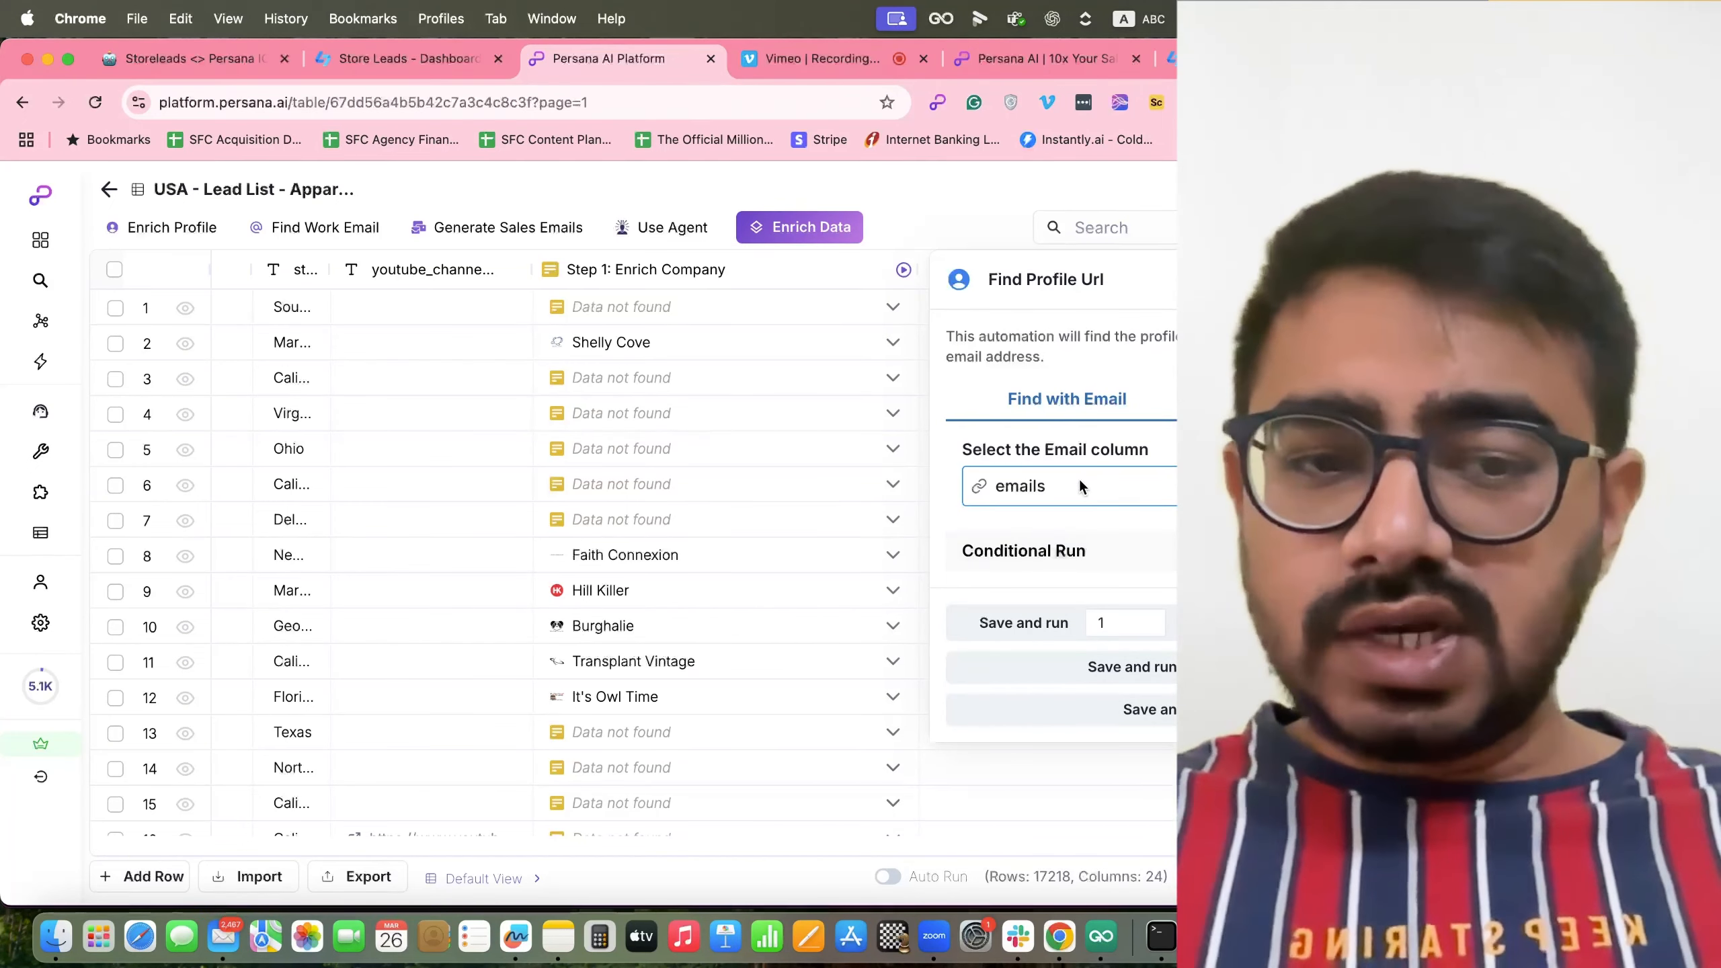
pyautogui.click(1078, 479)
pyautogui.scroll(-3, 1056, 589)
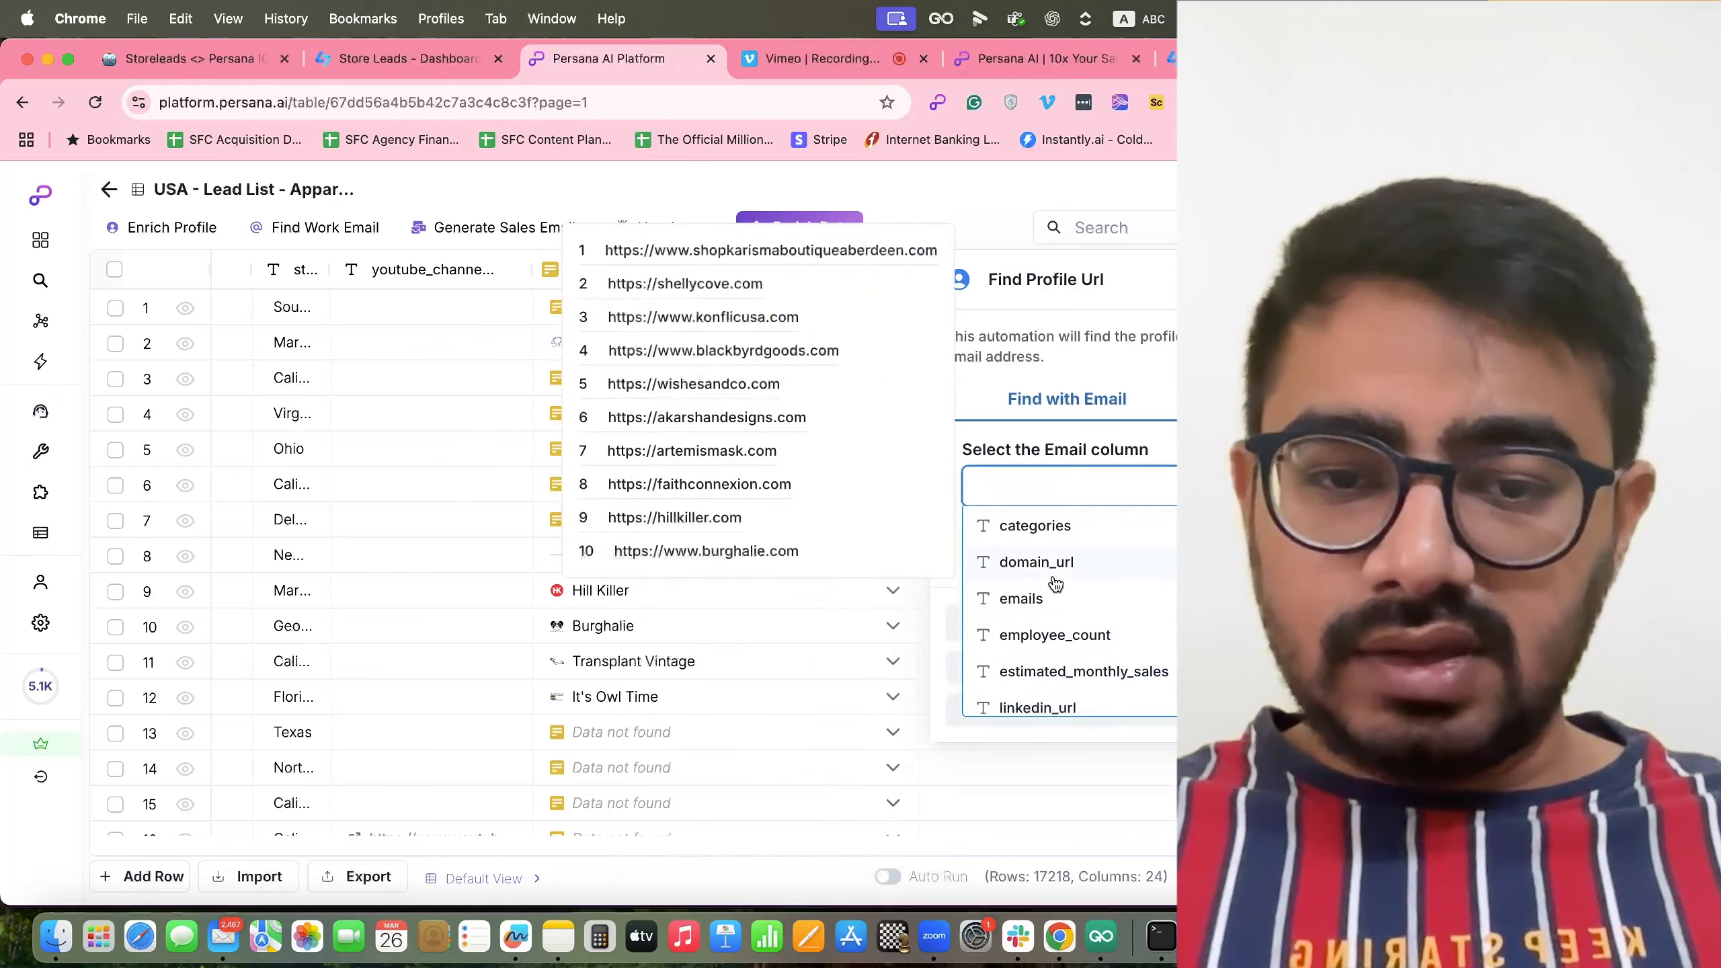
pyautogui.click(1040, 619)
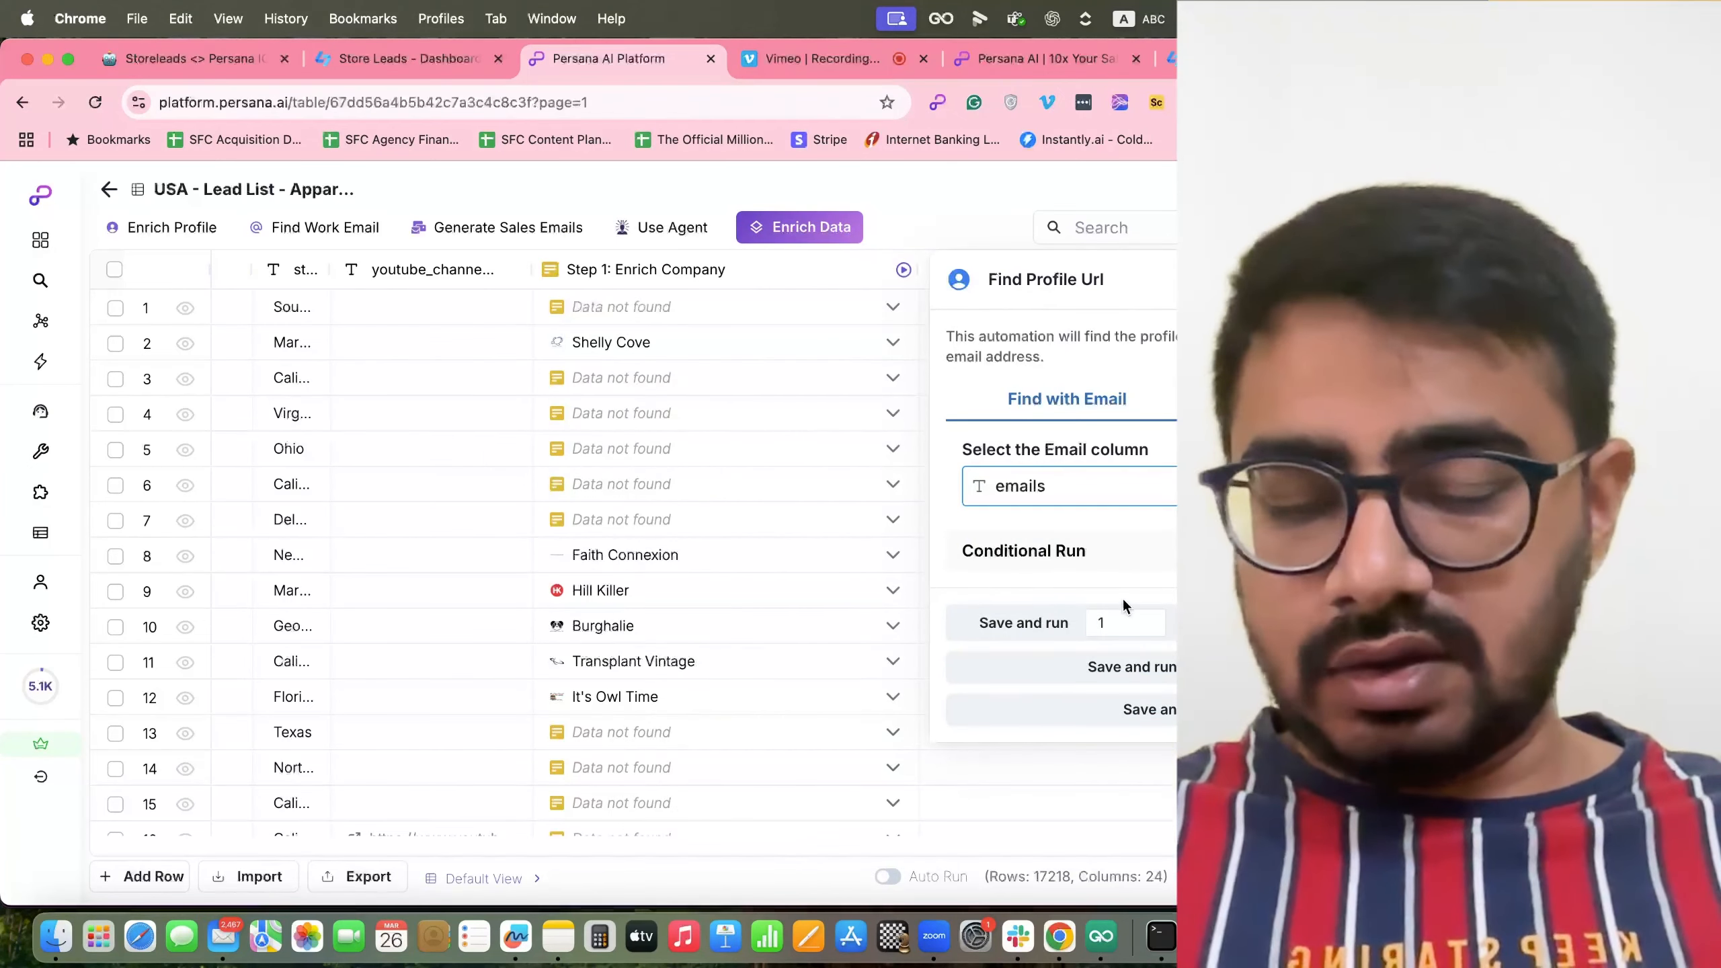
pyautogui.click(1144, 667)
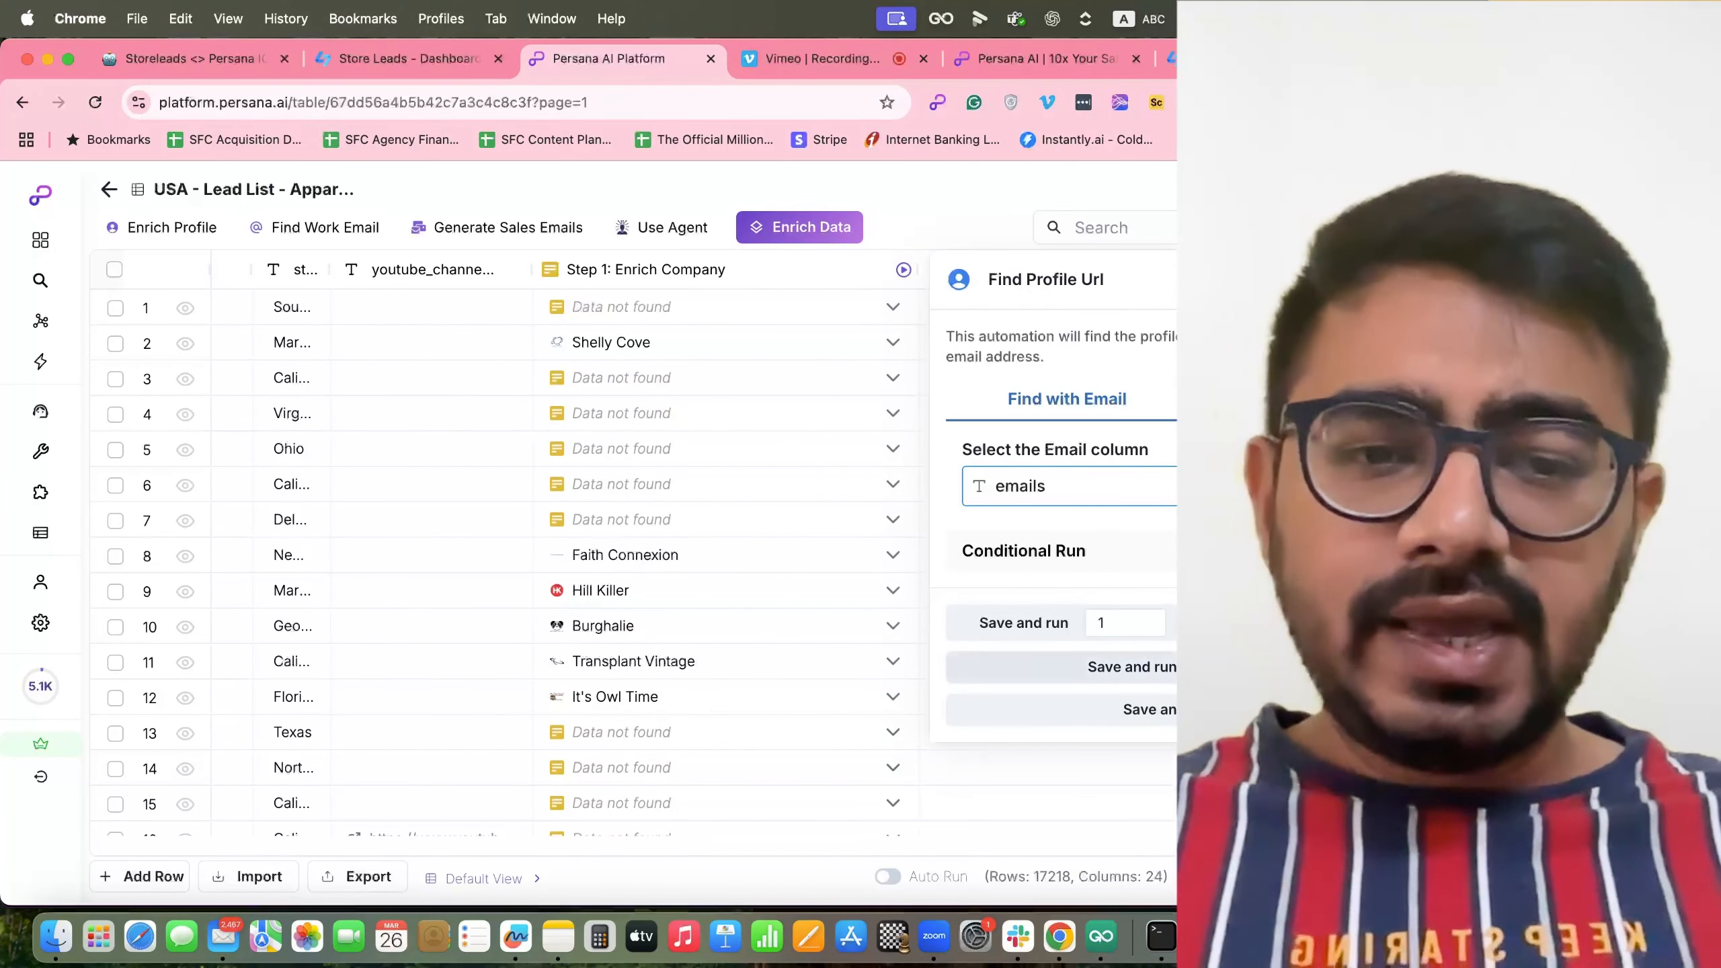
pyautogui.hscroll(15, 790, 663)
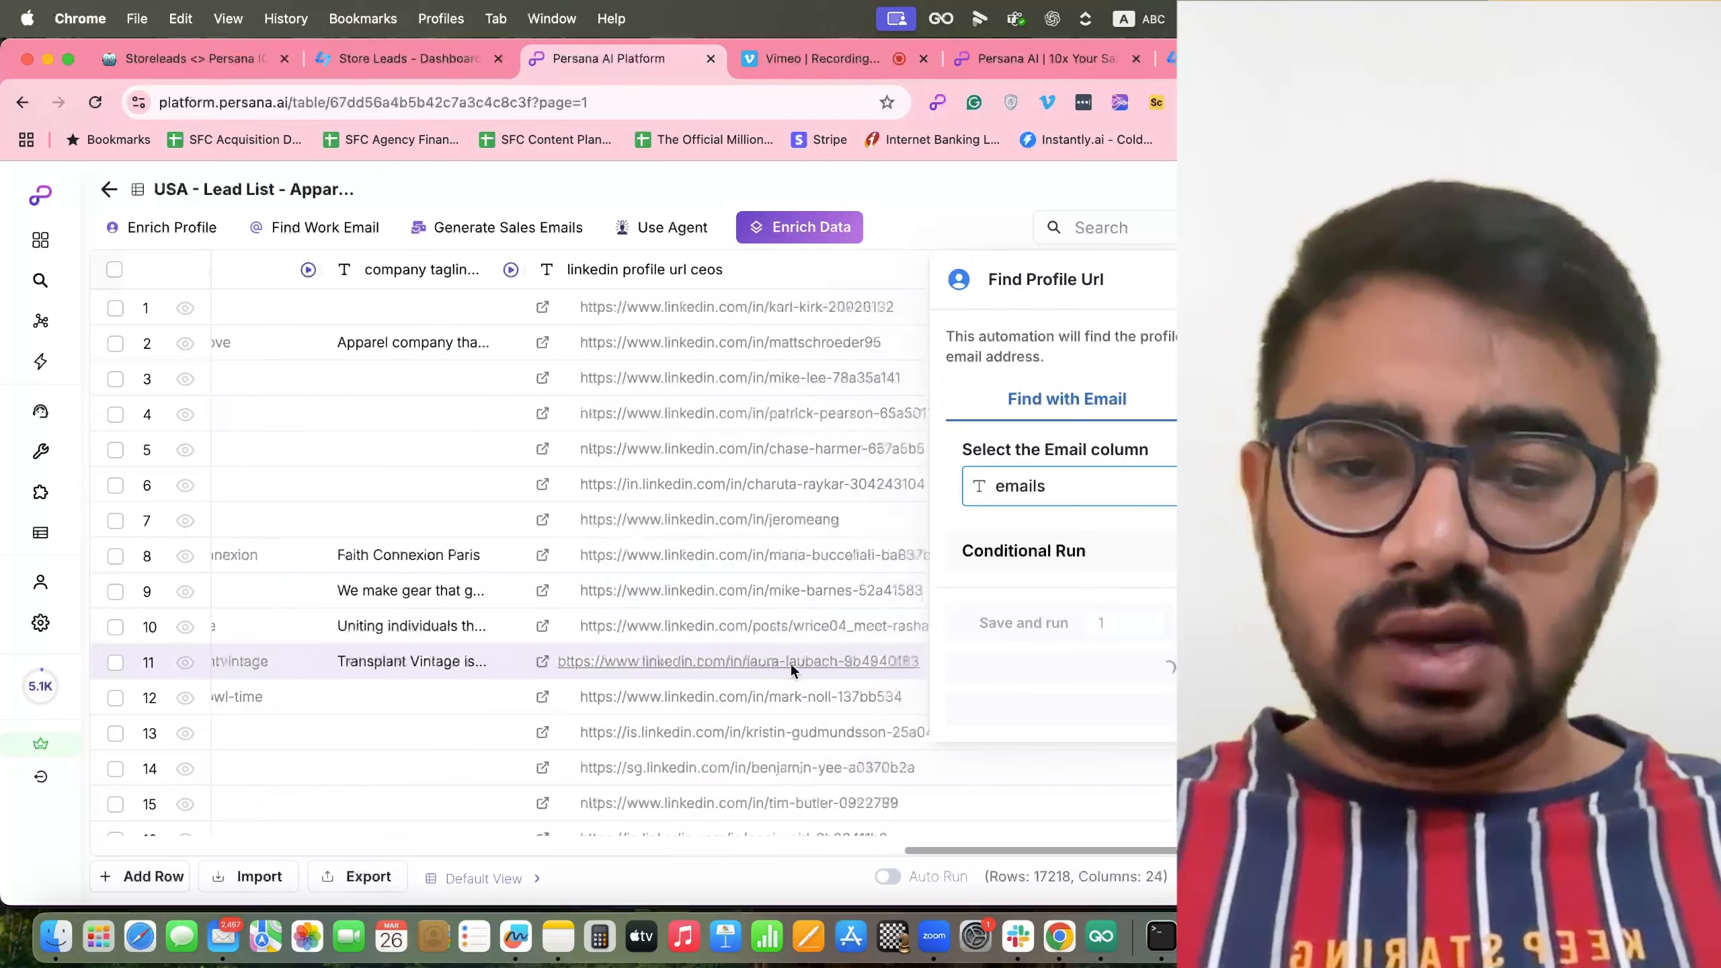
pyautogui.hscroll(3, 792, 671)
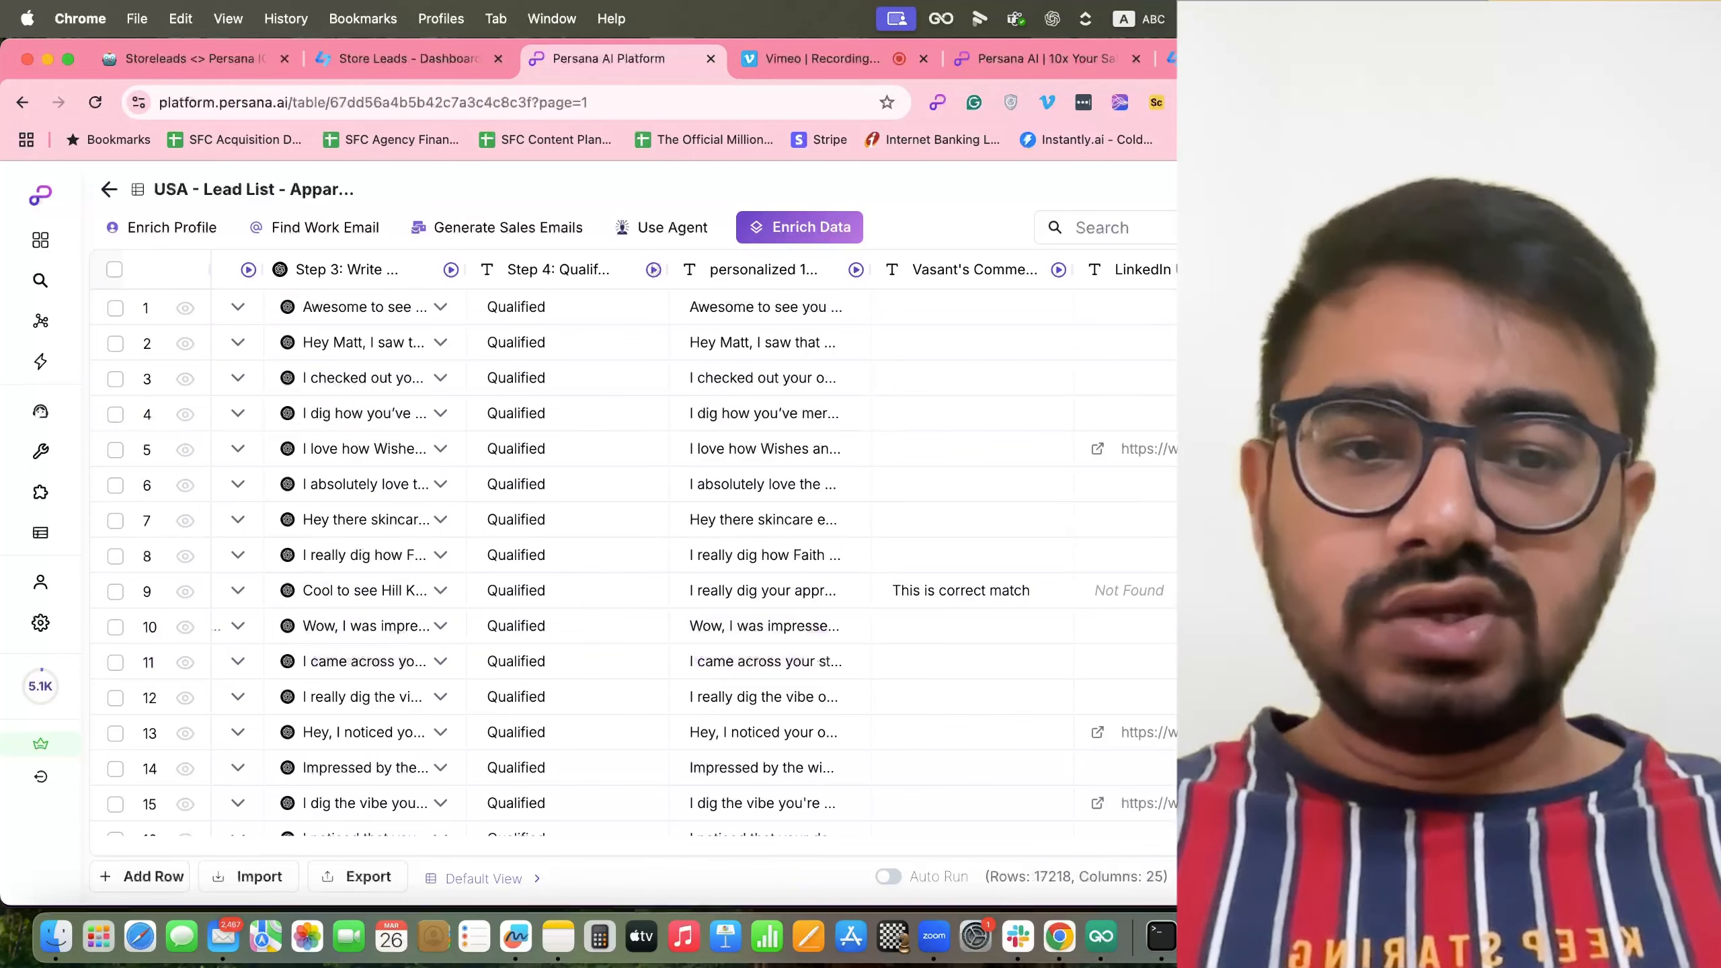
# Narrow the Step 1: Enrich Company and company linkedin url columns.
pyautogui.hscroll(2, 1030, 483)
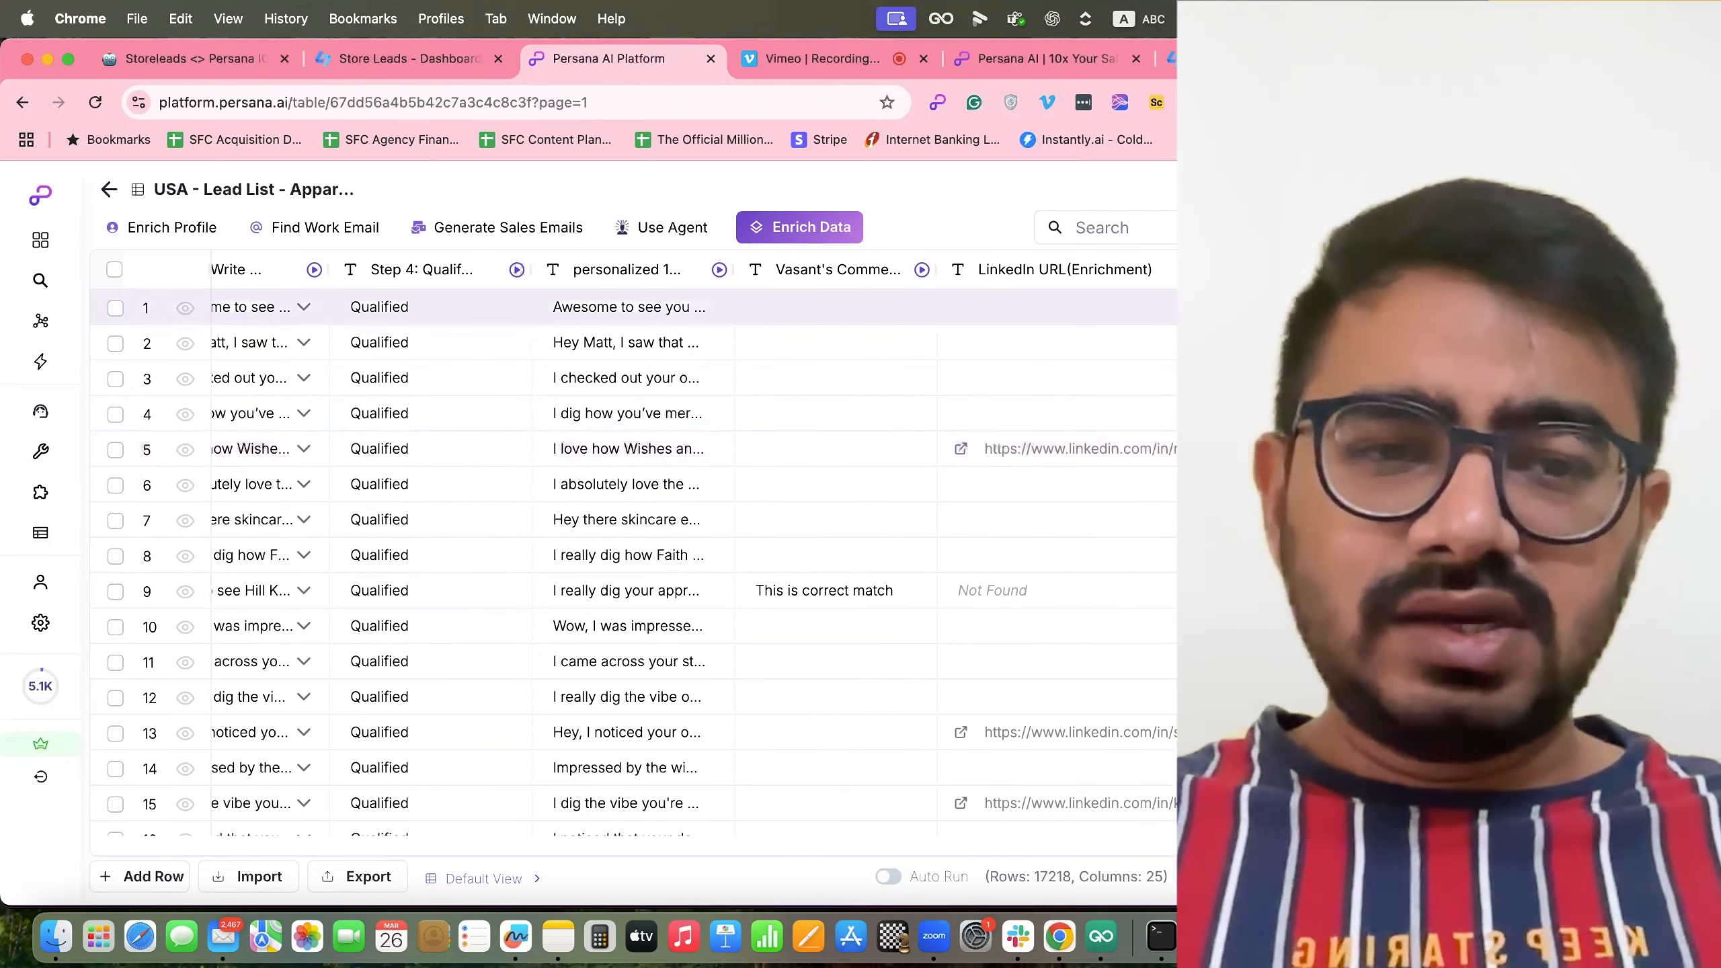
pyautogui.hscroll(-10, 1142, 469)
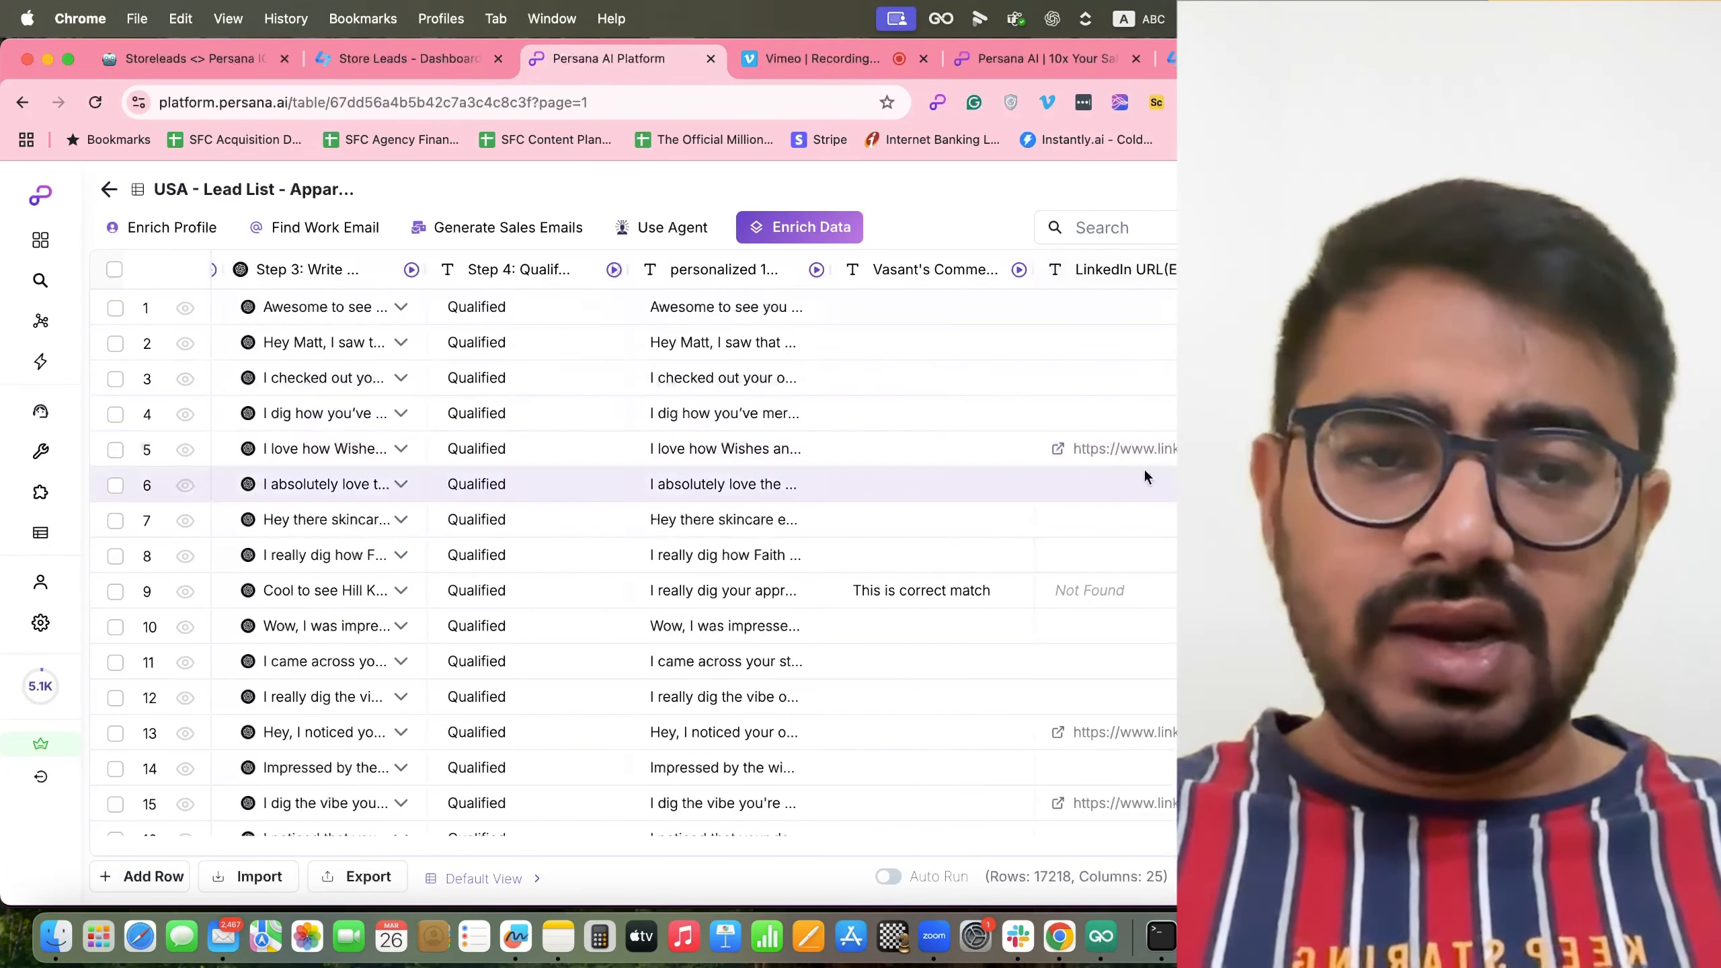
pyautogui.hscroll(-5, 1142, 475)
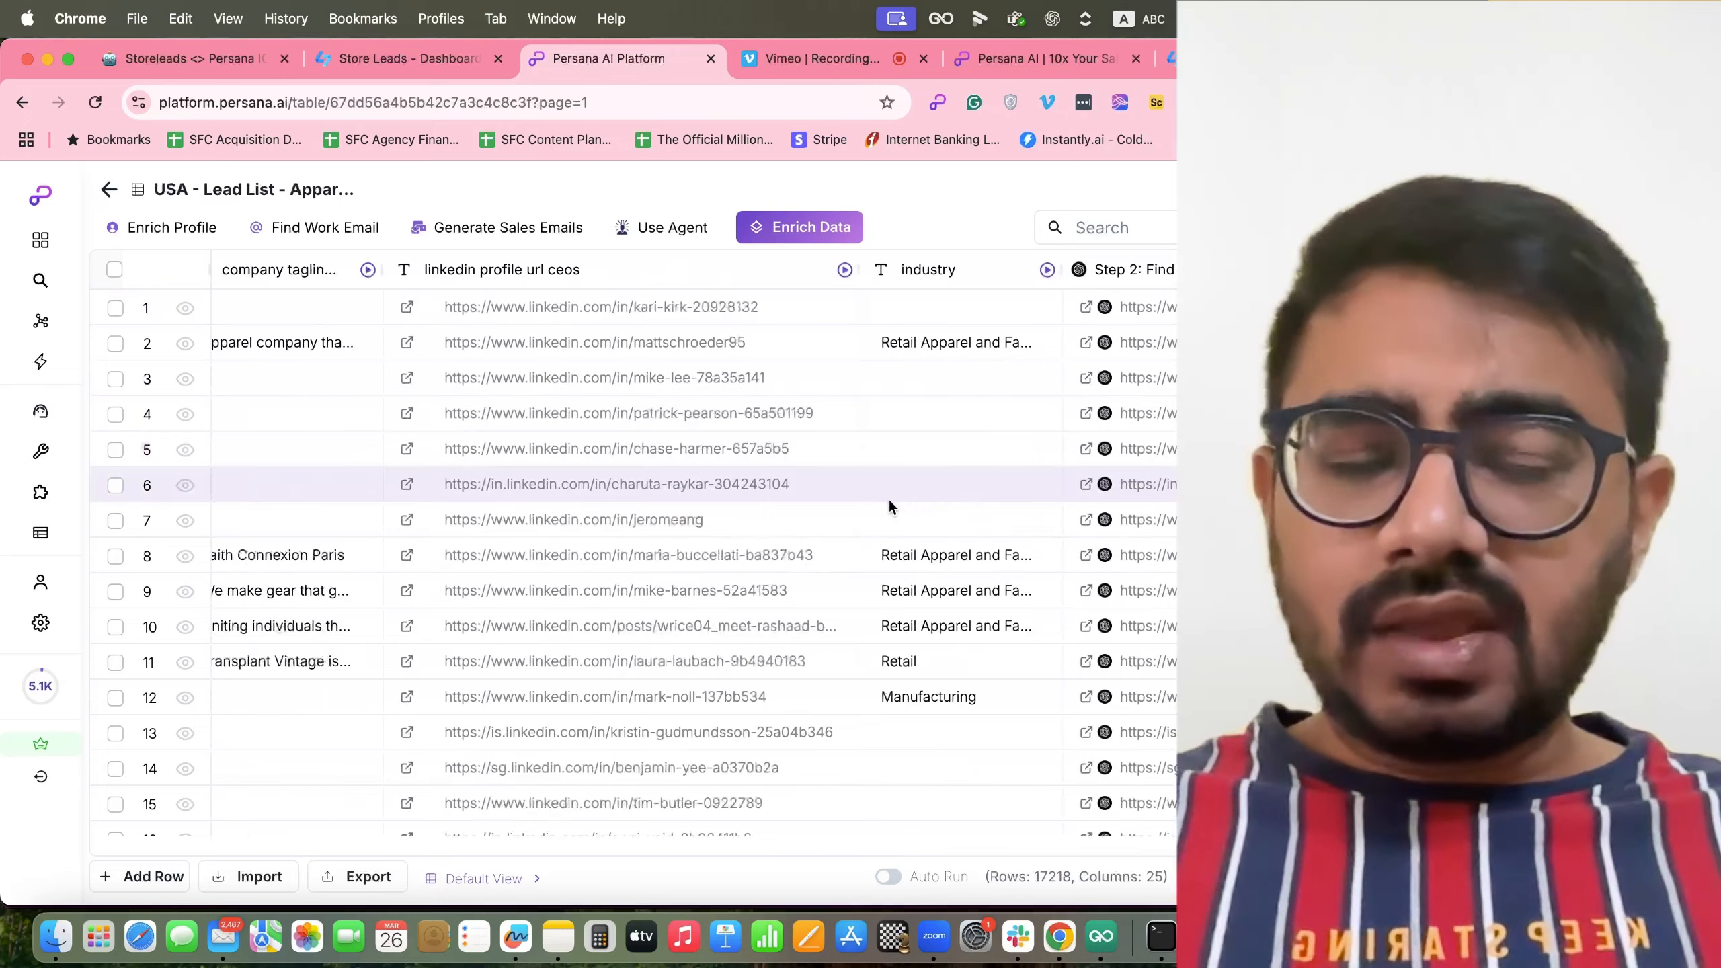
pyautogui.hscroll(-10, 889, 498)
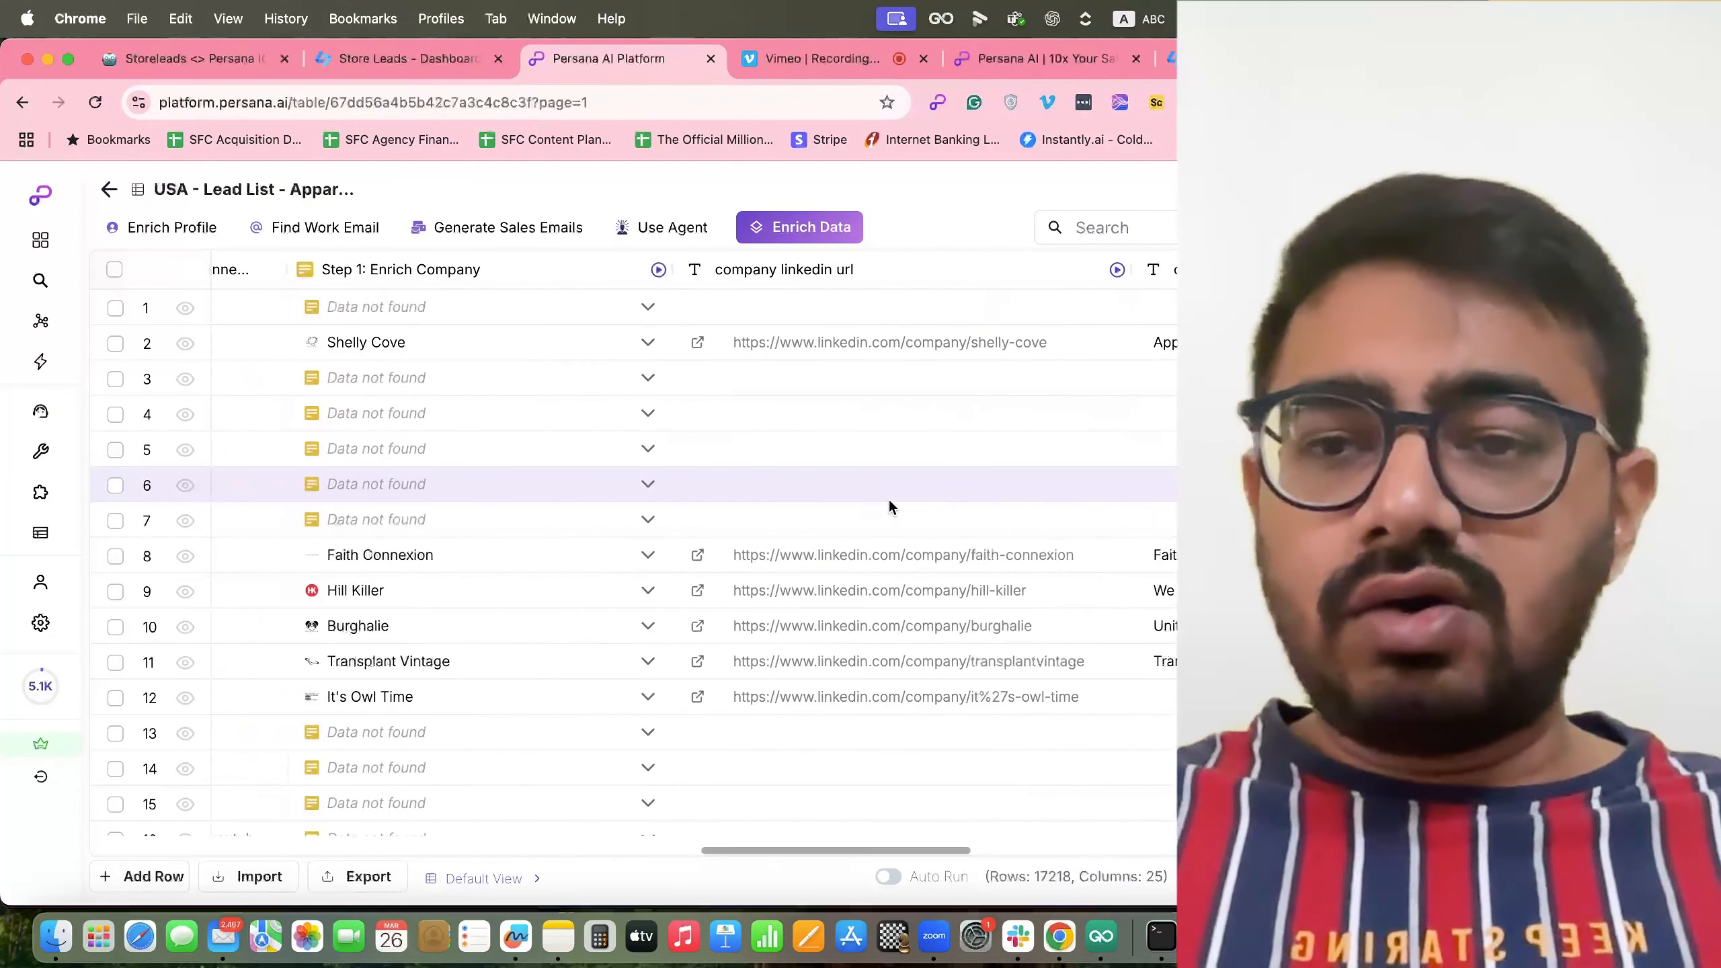
pyautogui.hscroll(-3, 889, 498)
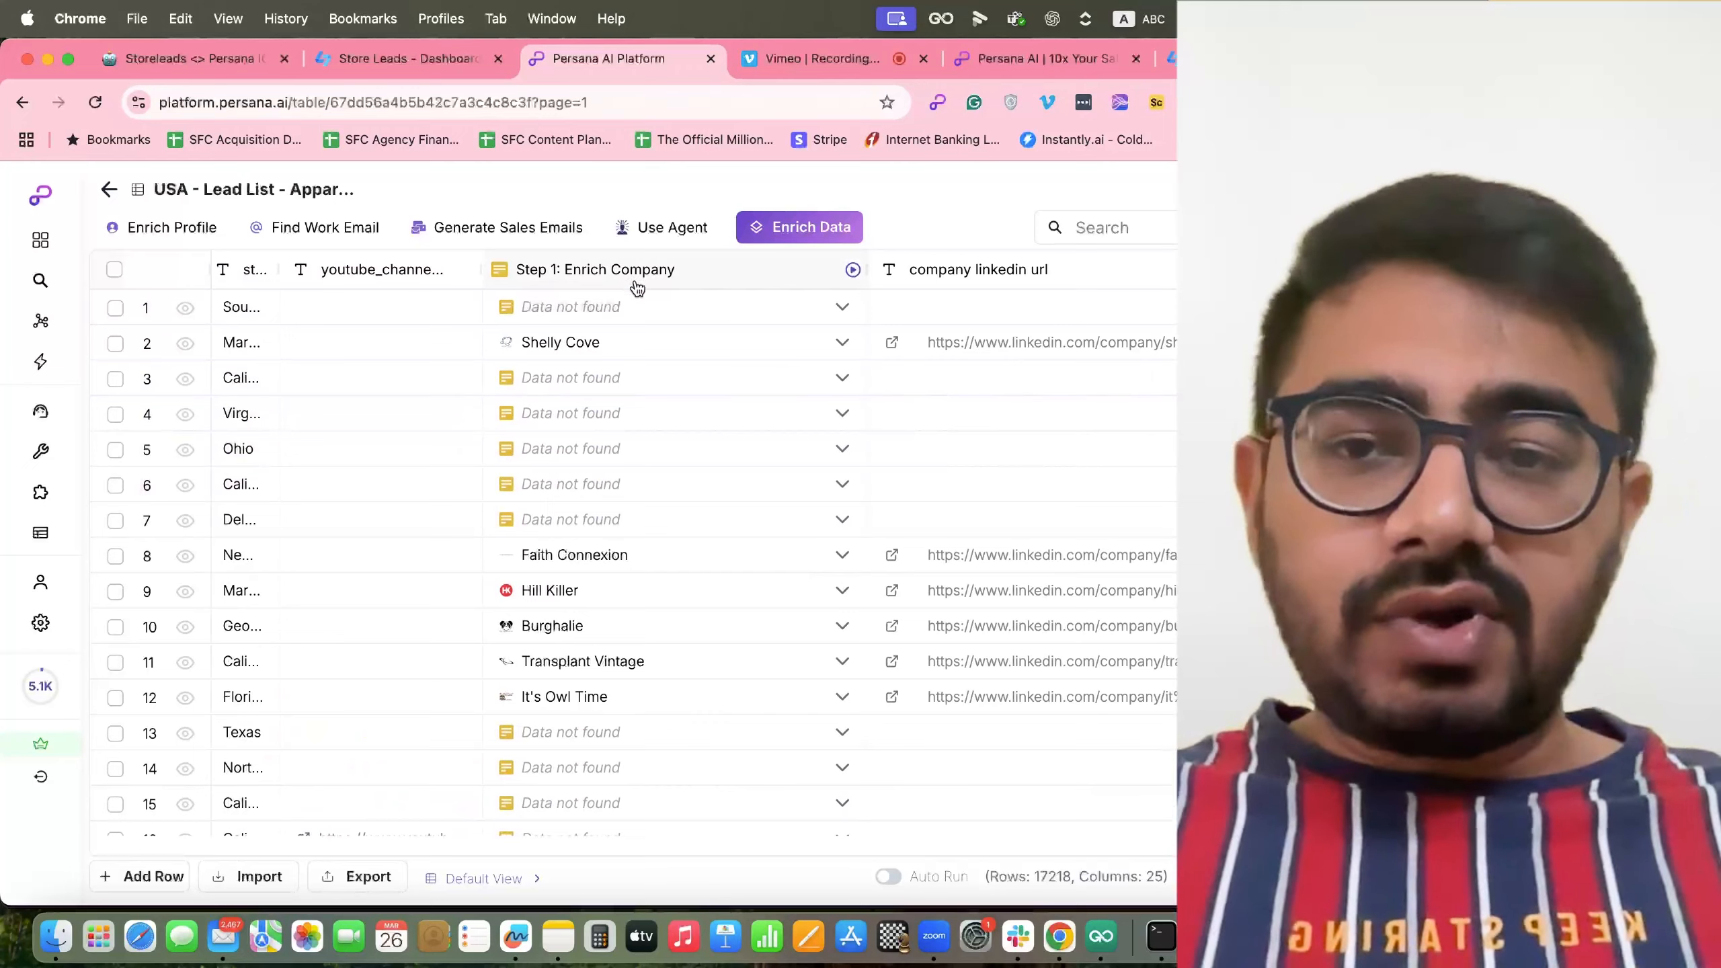
pyautogui.scroll(-6, 681, 501)
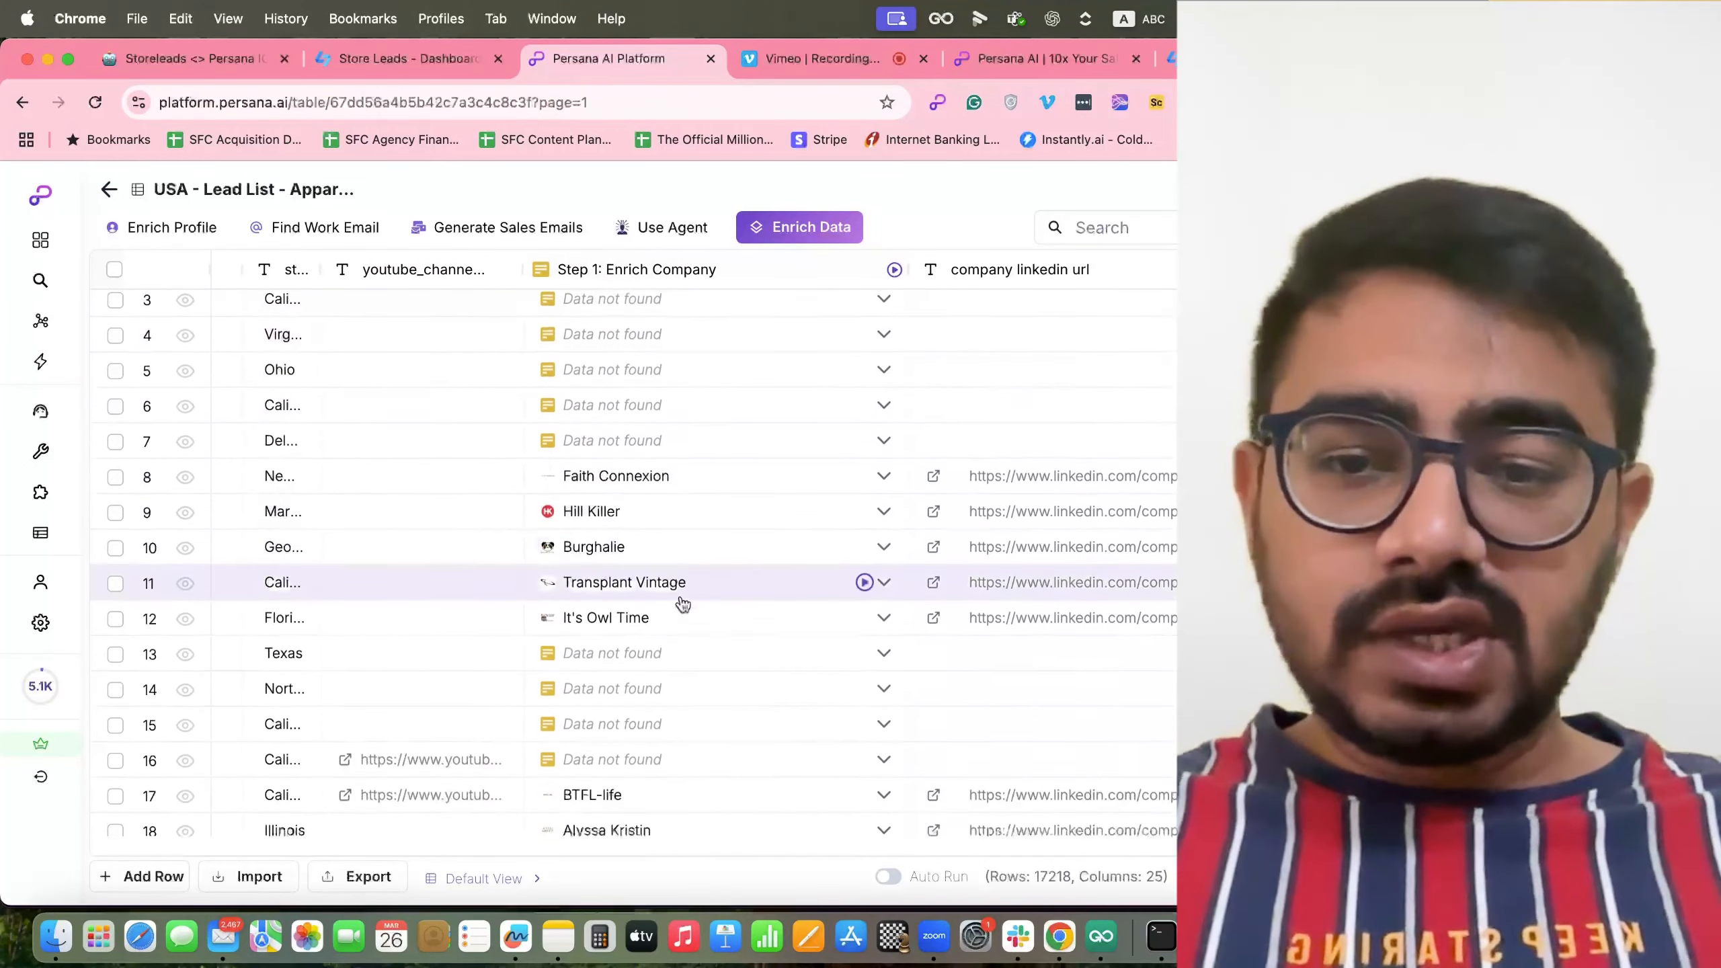
pyautogui.moveTo(908, 268); pyautogui.dragTo(628, 306)
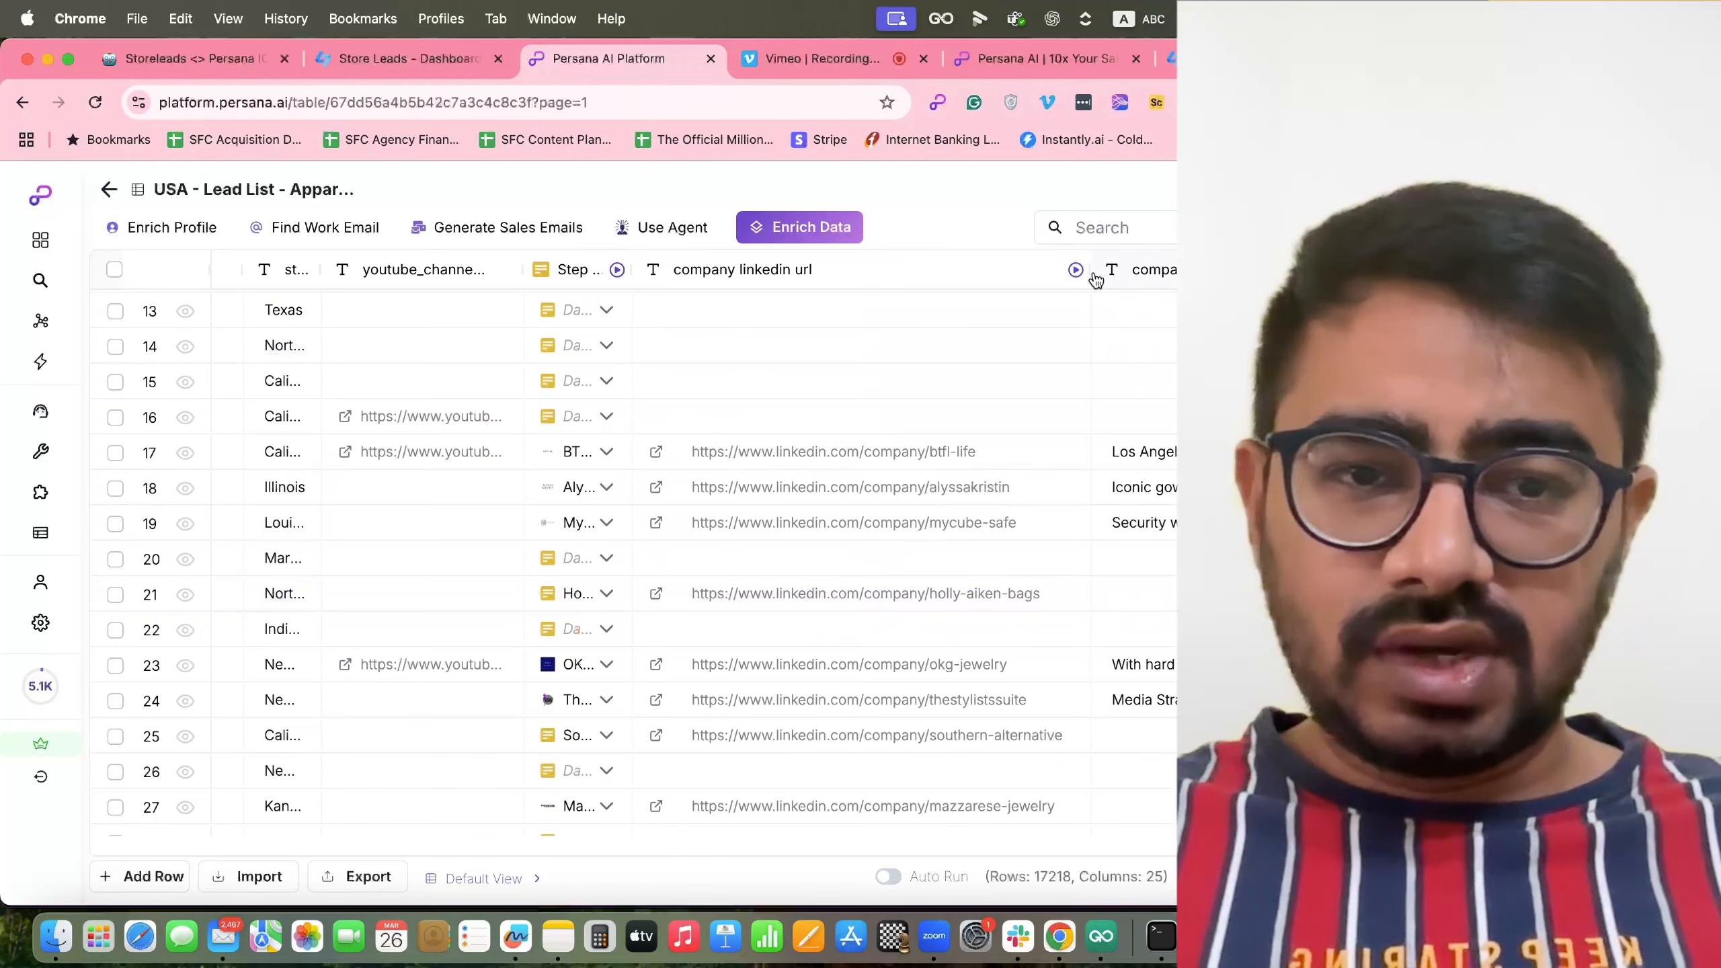
pyautogui.click(1095, 278)
pyautogui.moveTo(1092, 274); pyautogui.dragTo(772, 281)
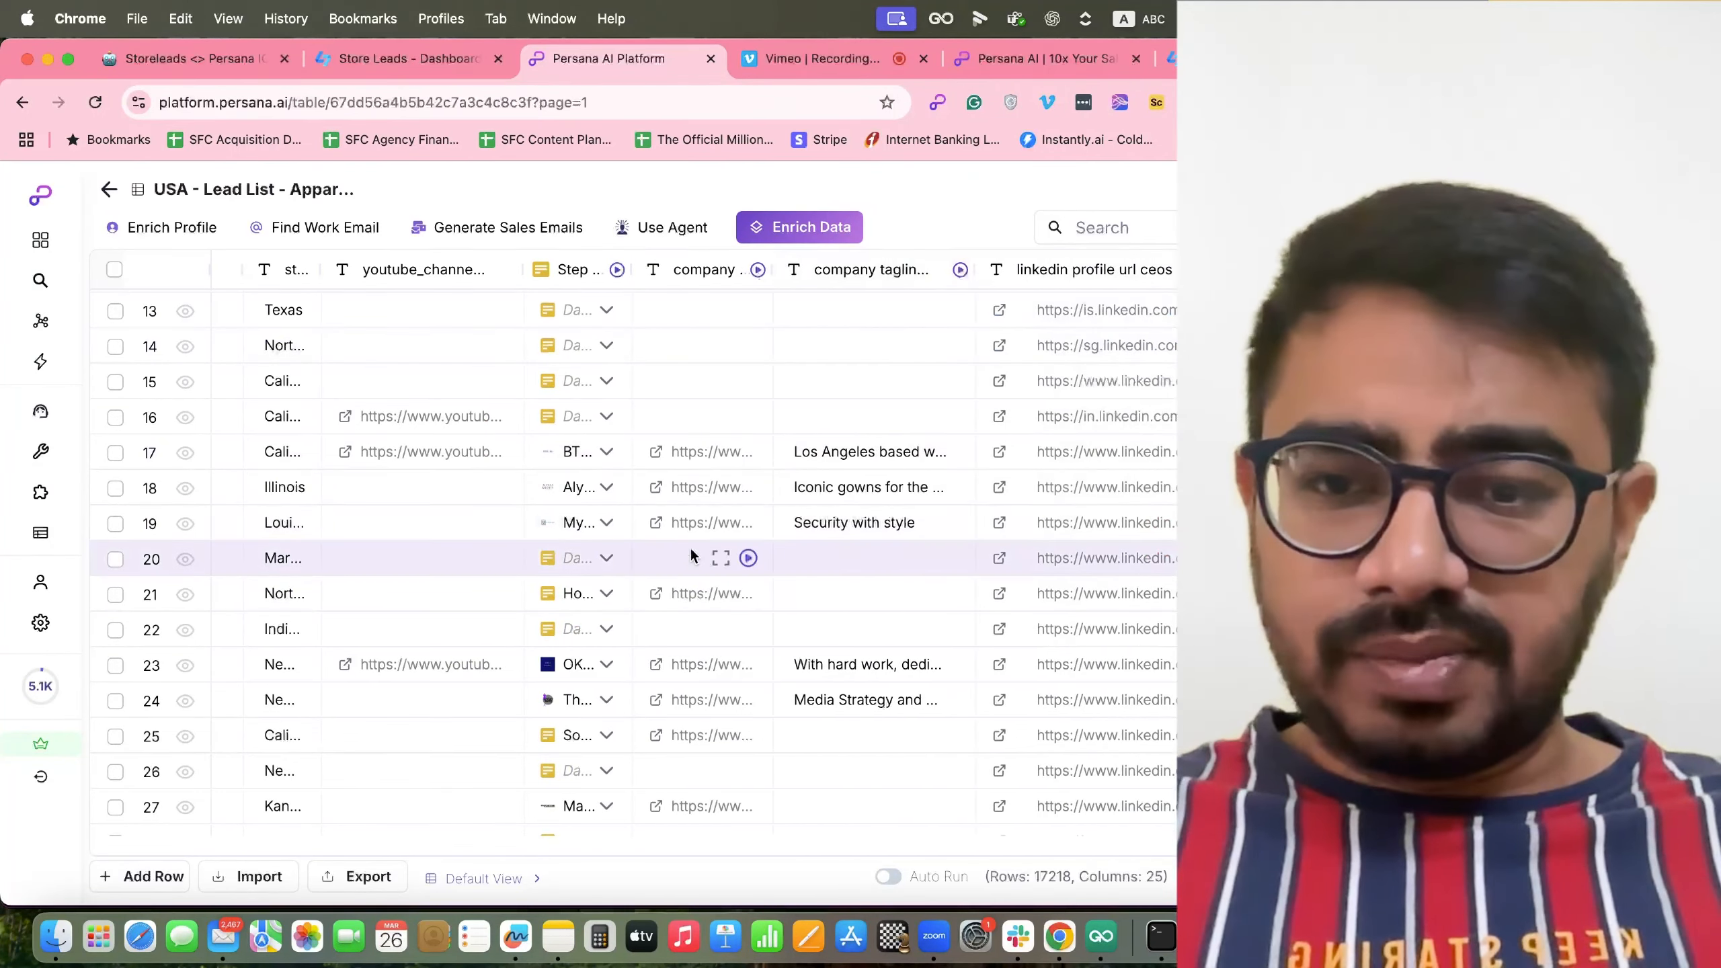
# Review the owner LinkedIn profile links in the Step 2: Find Owners column.
pyautogui.scroll(-4, 691, 553)
pyautogui.scroll(-13, 690, 547)
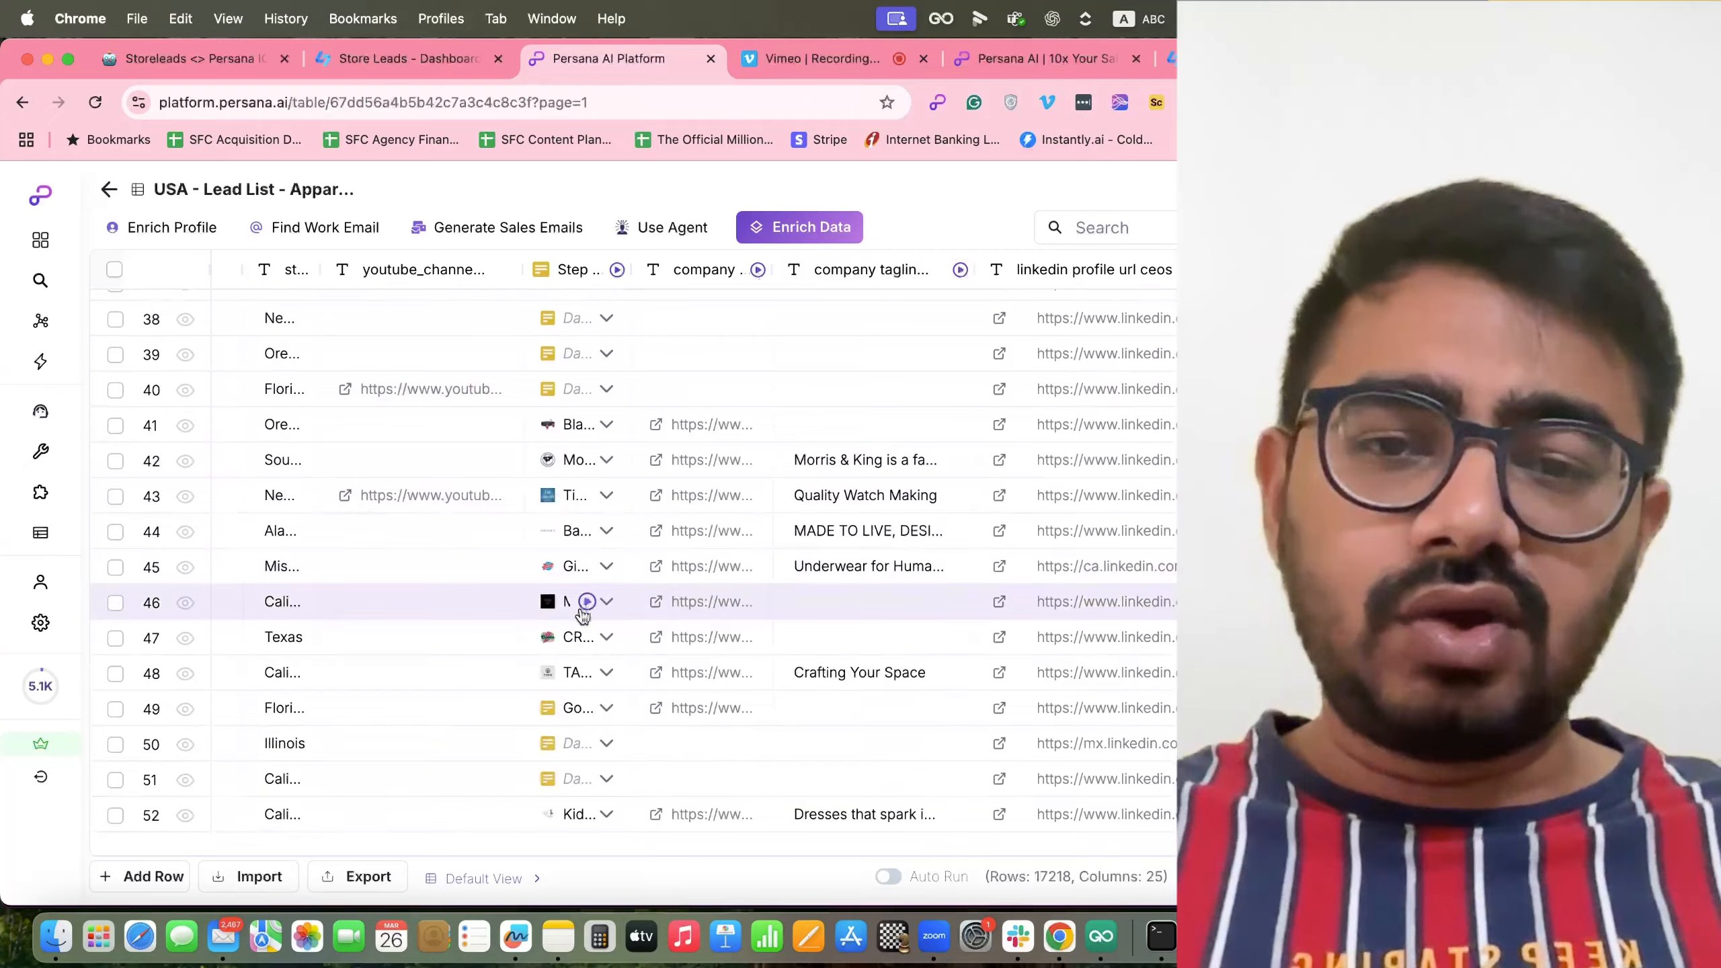
pyautogui.scroll(-1, 618, 614)
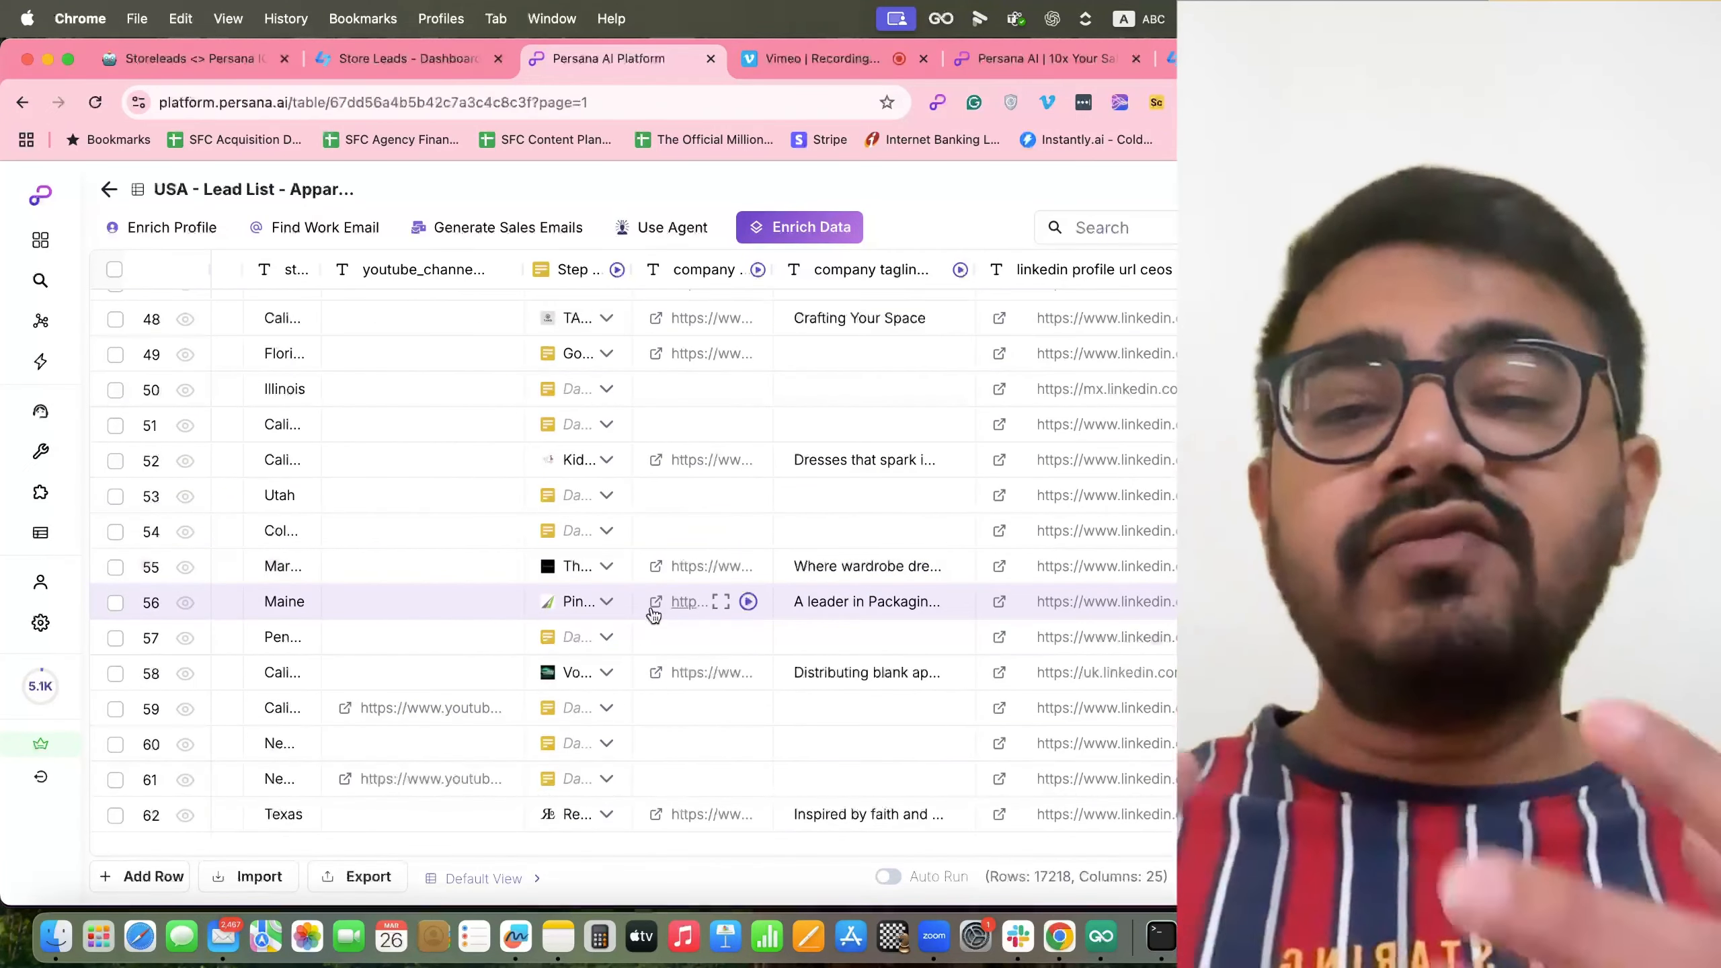
pyautogui.hscroll(10, 1083, 432)
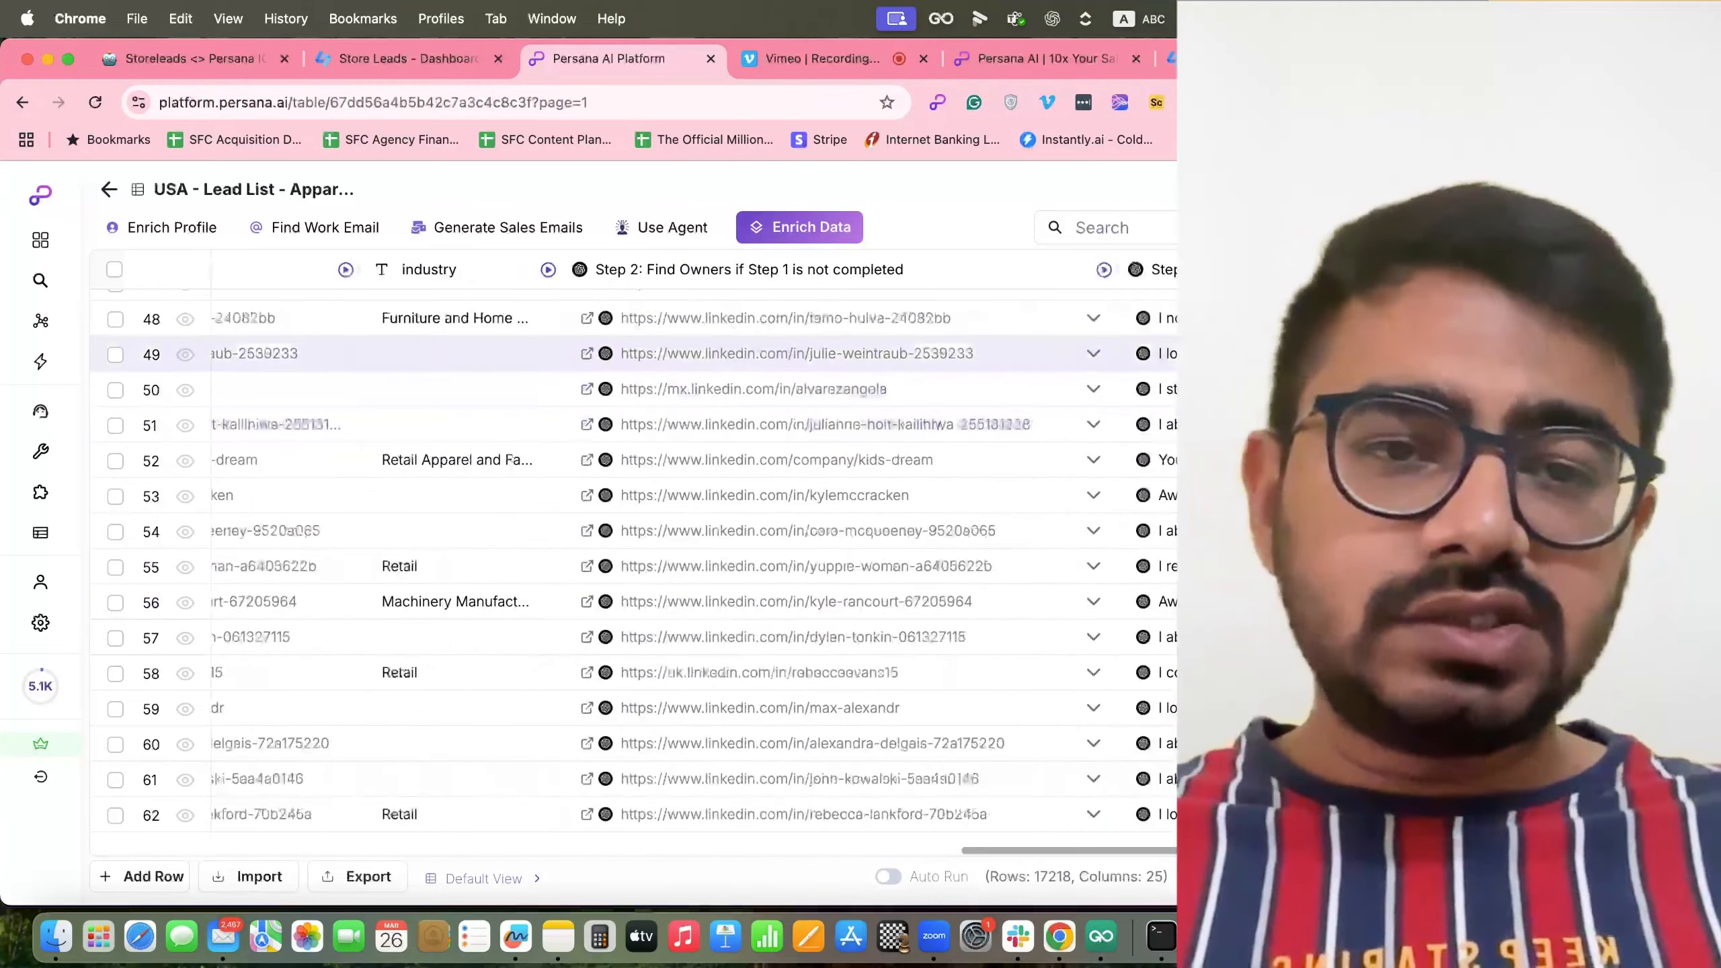
pyautogui.hscroll(10, 609, 501)
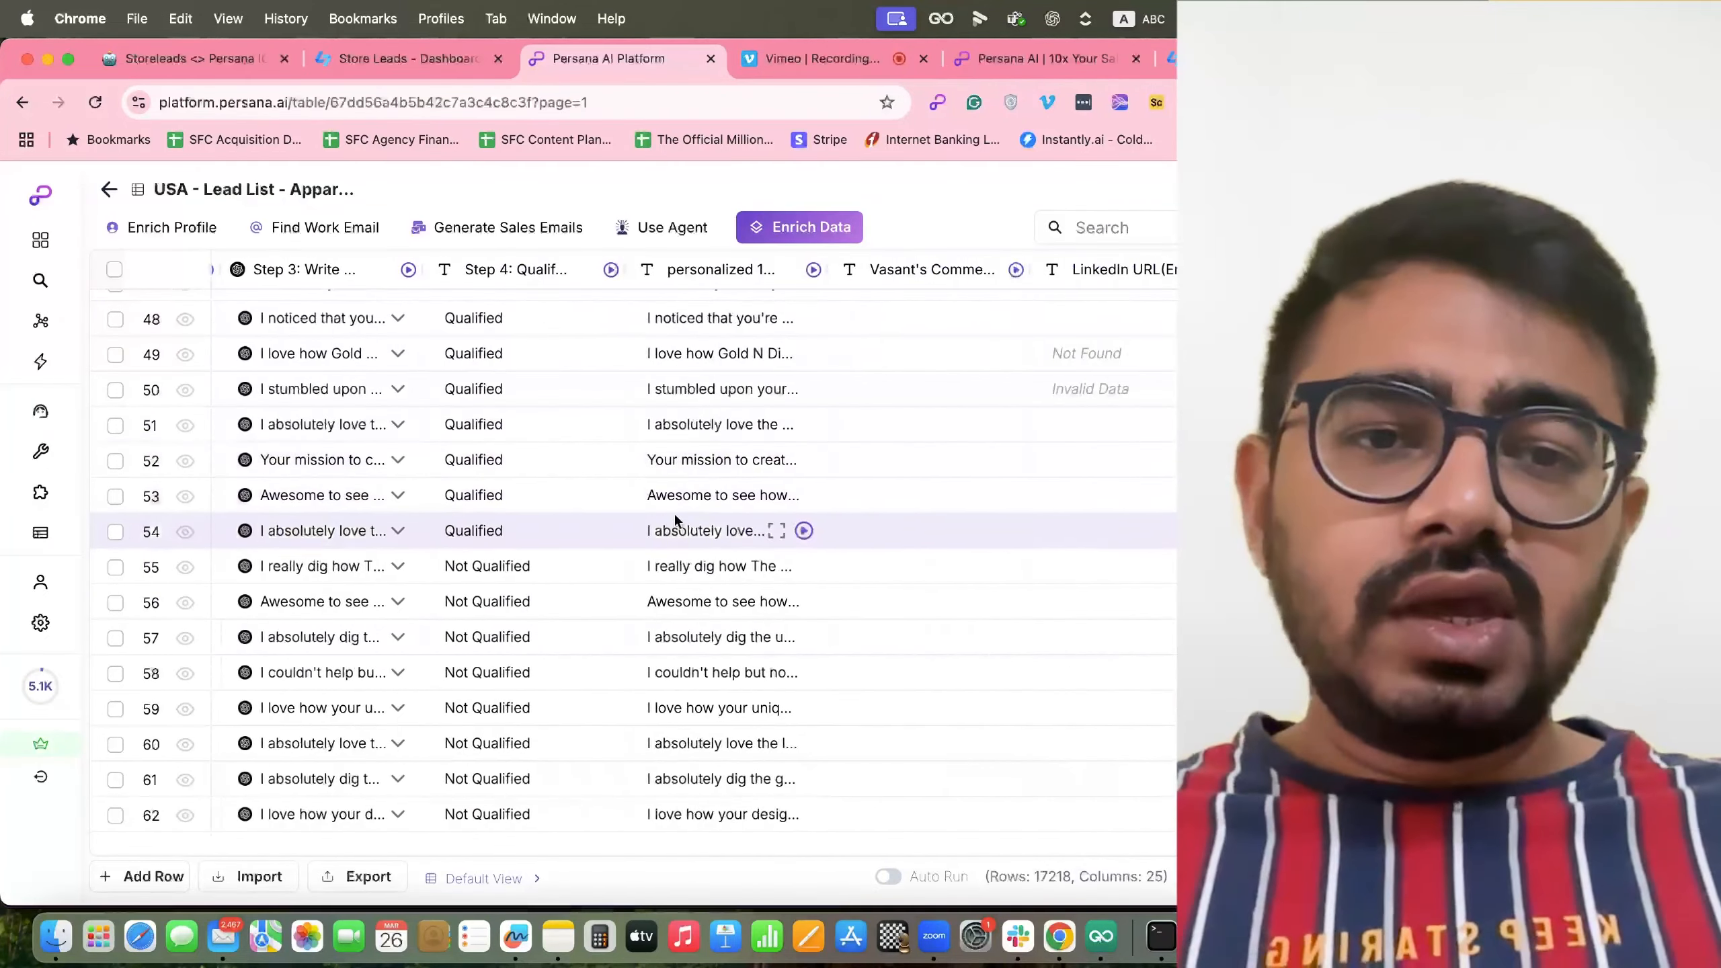
pyautogui.hscroll(-10, 791, 504)
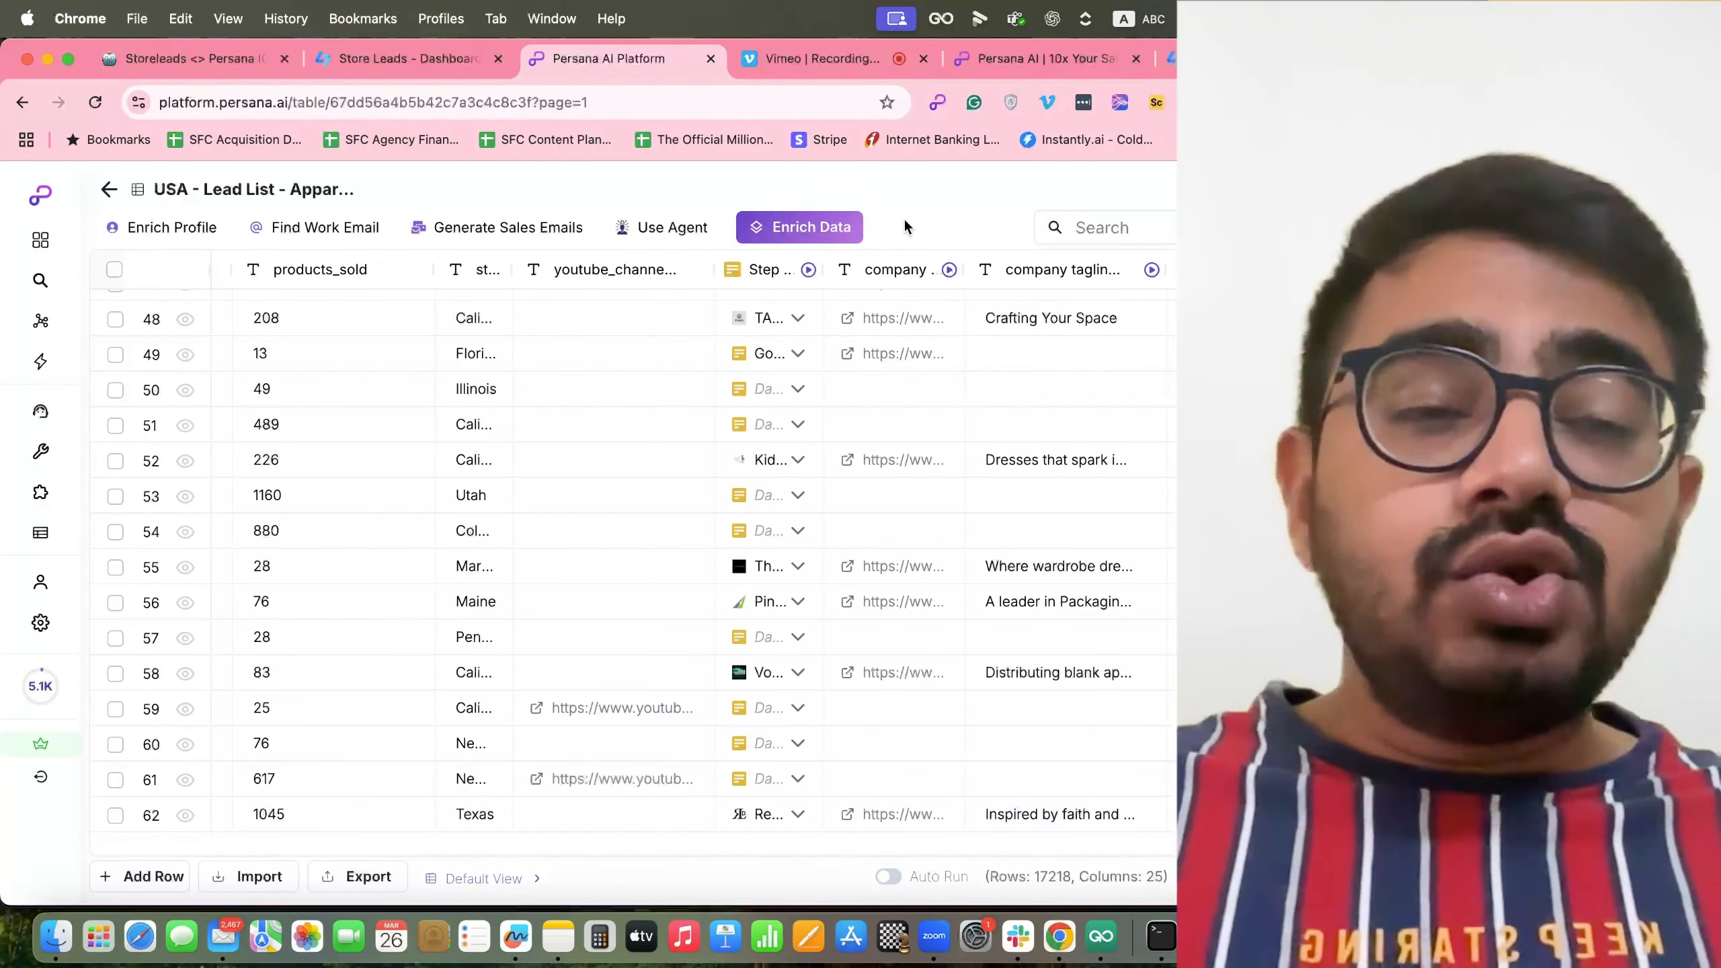
pyautogui.hscroll(5, 901, 440)
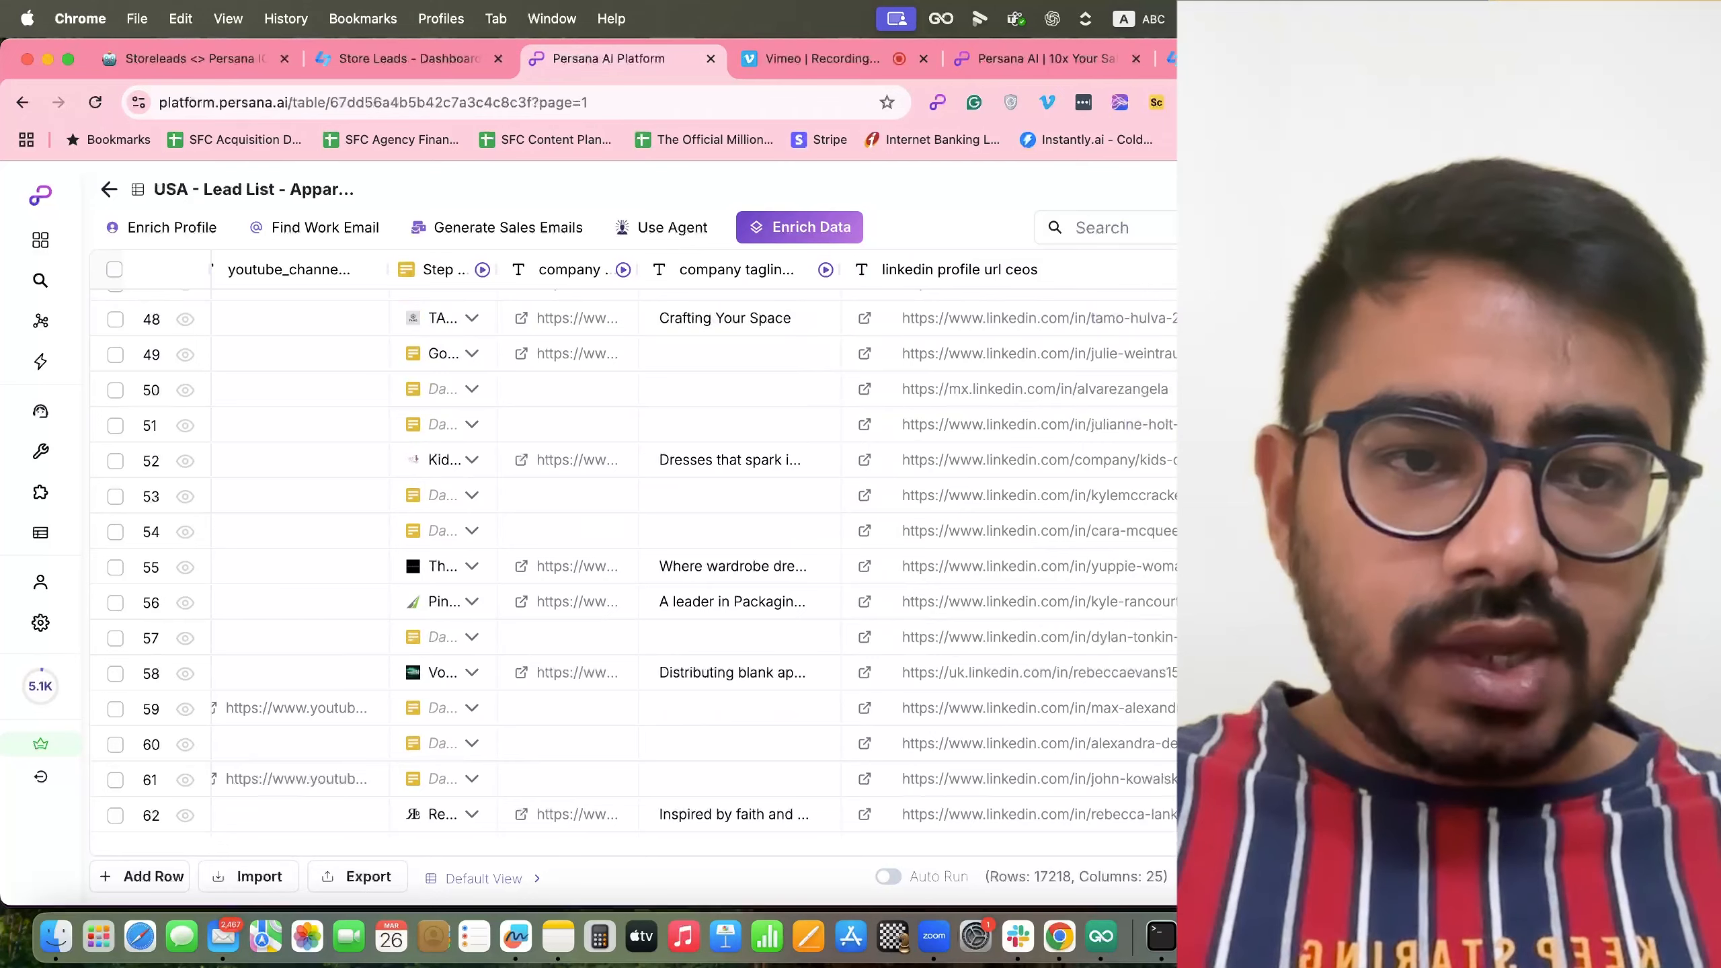
pyautogui.hscroll(3, 1172, 441)
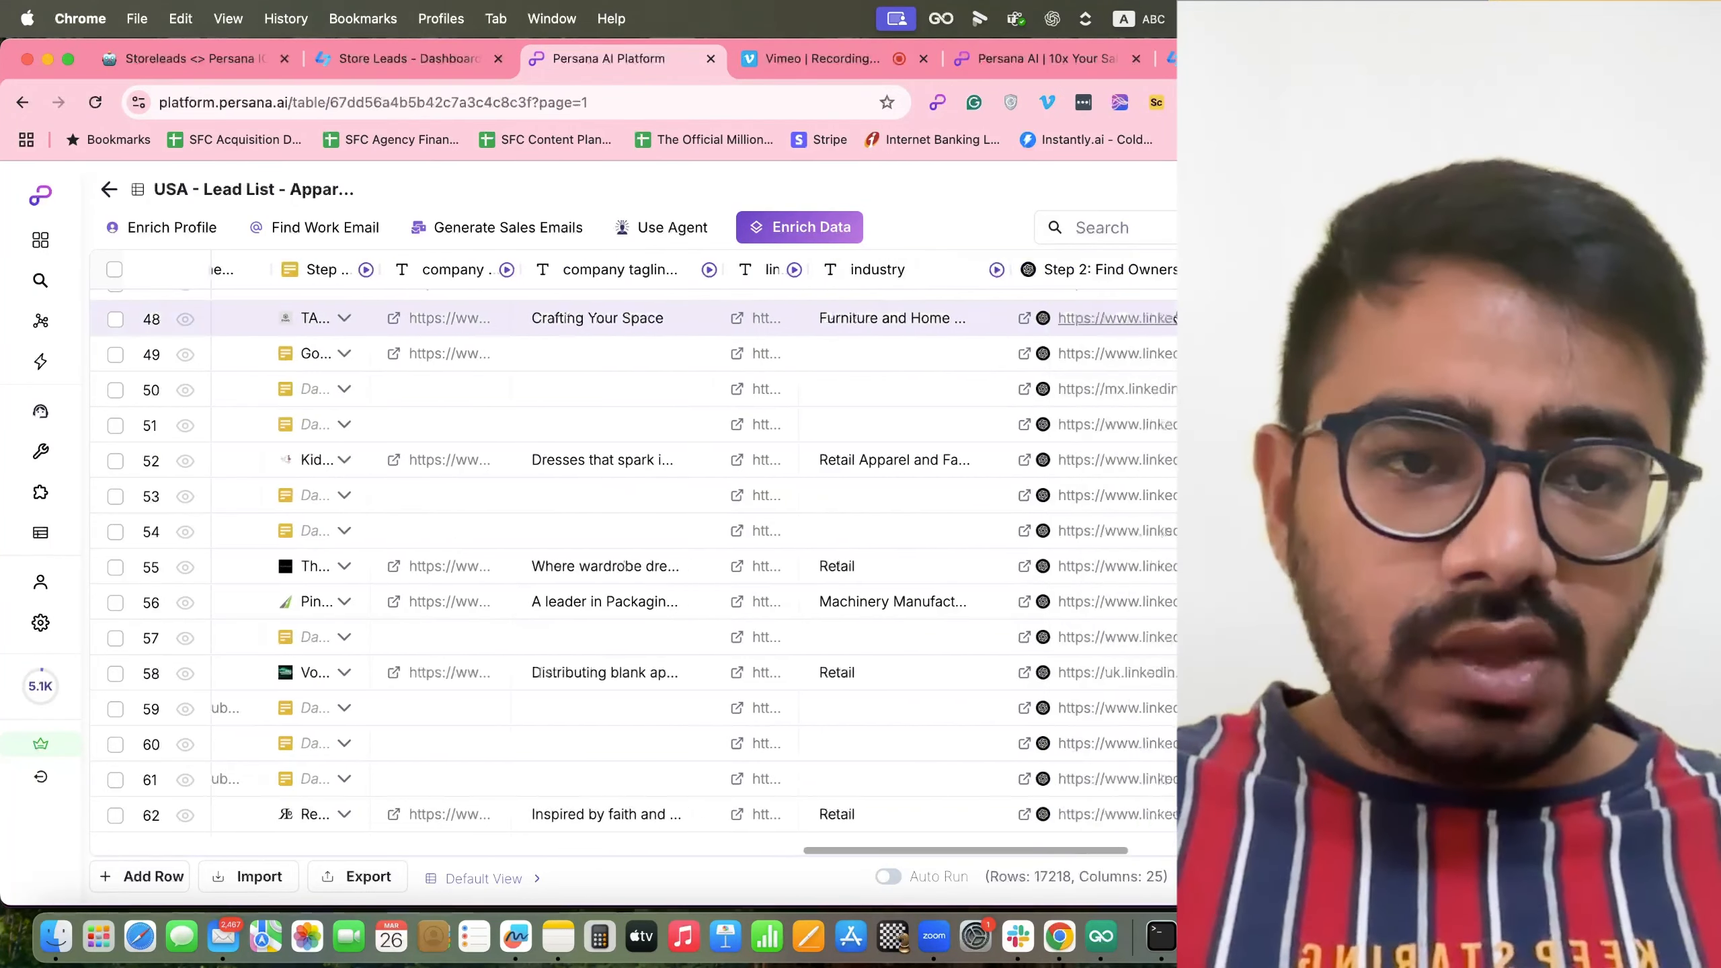
pyautogui.hscroll(8, 1166, 339)
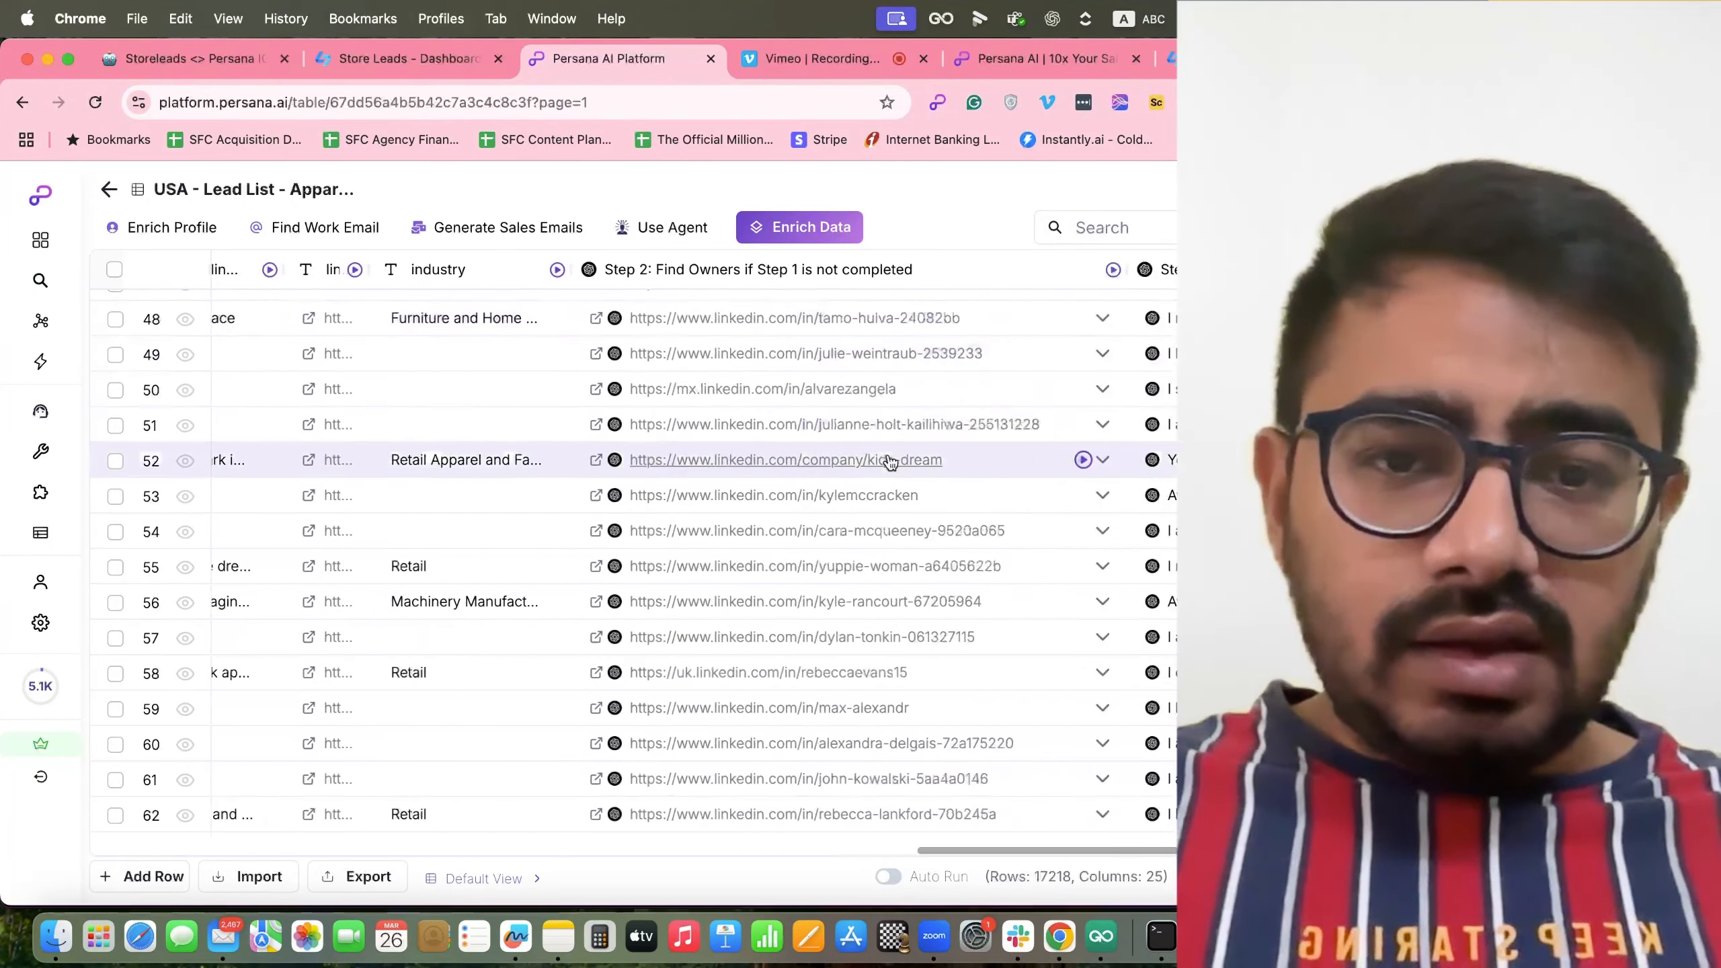
pyautogui.scroll(20, 888, 460)
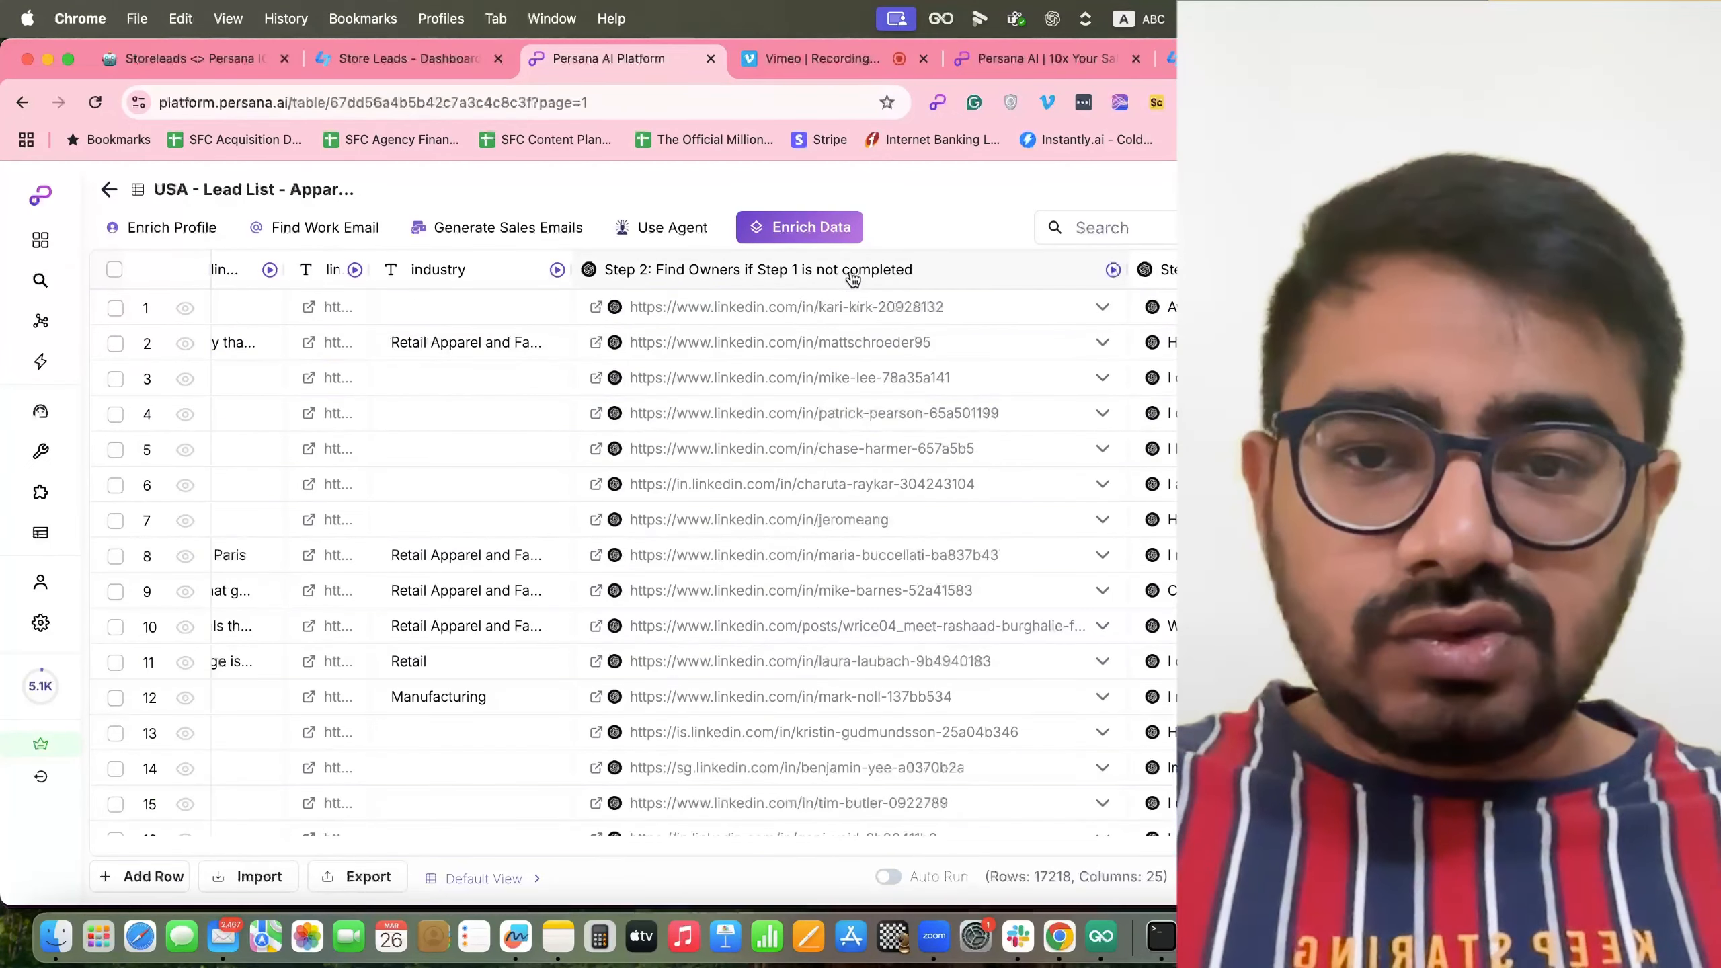
# Open the enrichment catalog and search it for 'qgen'.
pyautogui.click(824, 242)
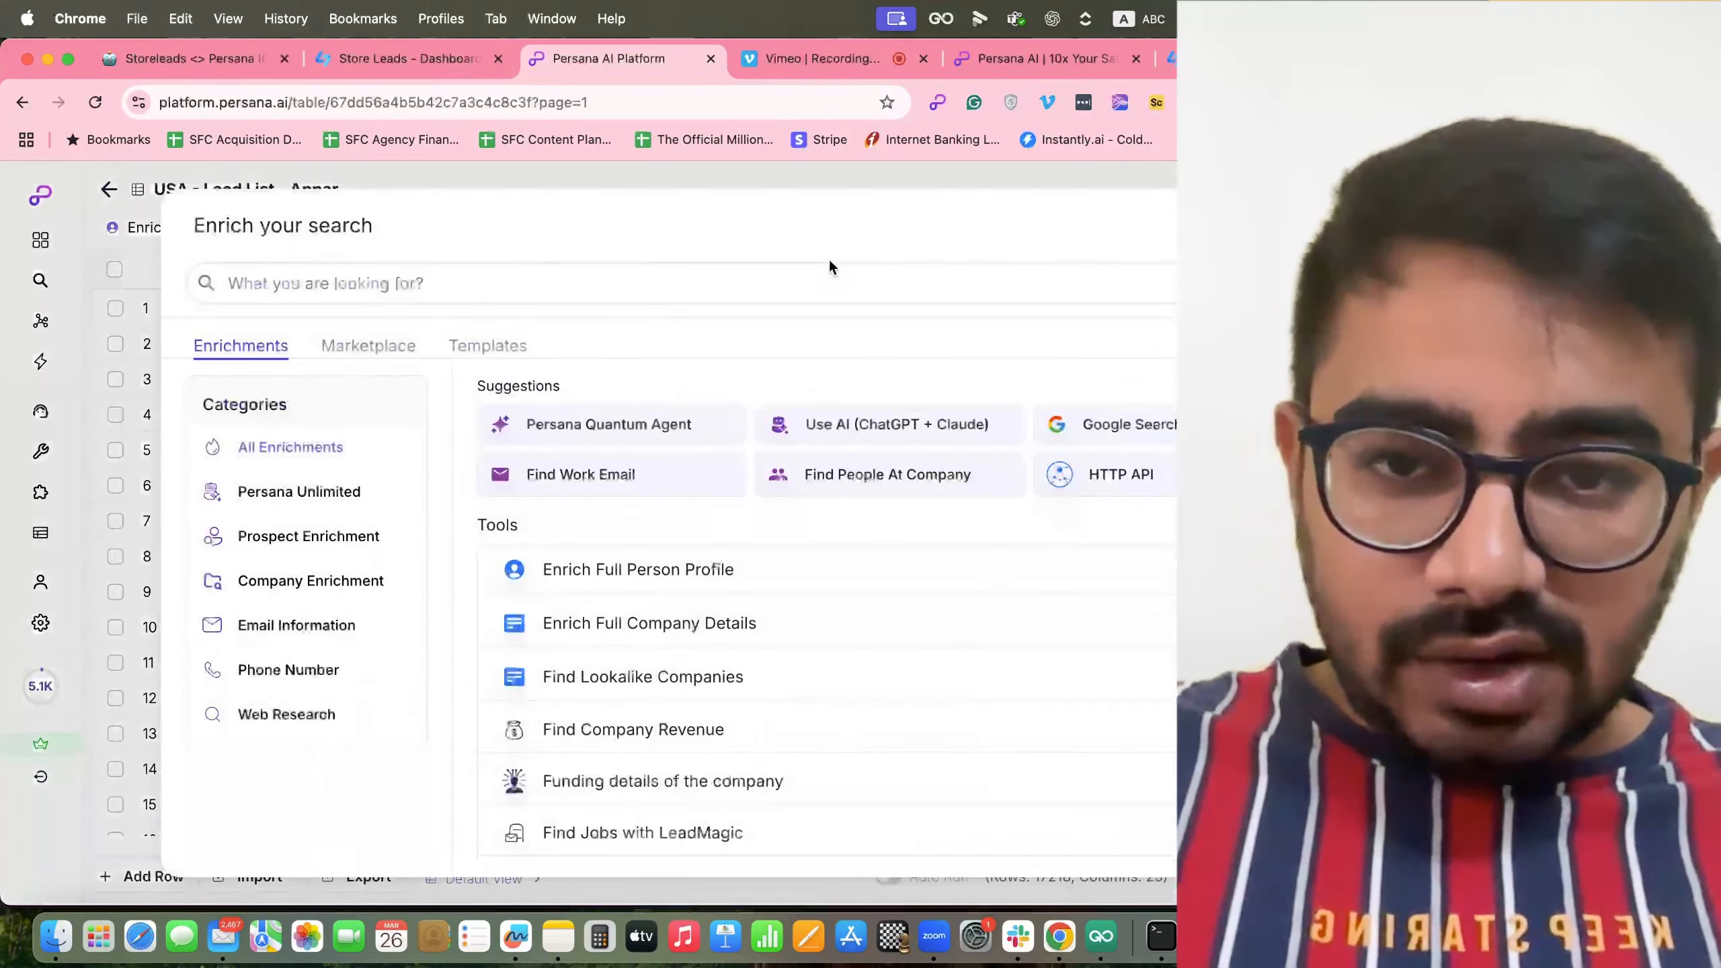
pyautogui.click(818, 288)
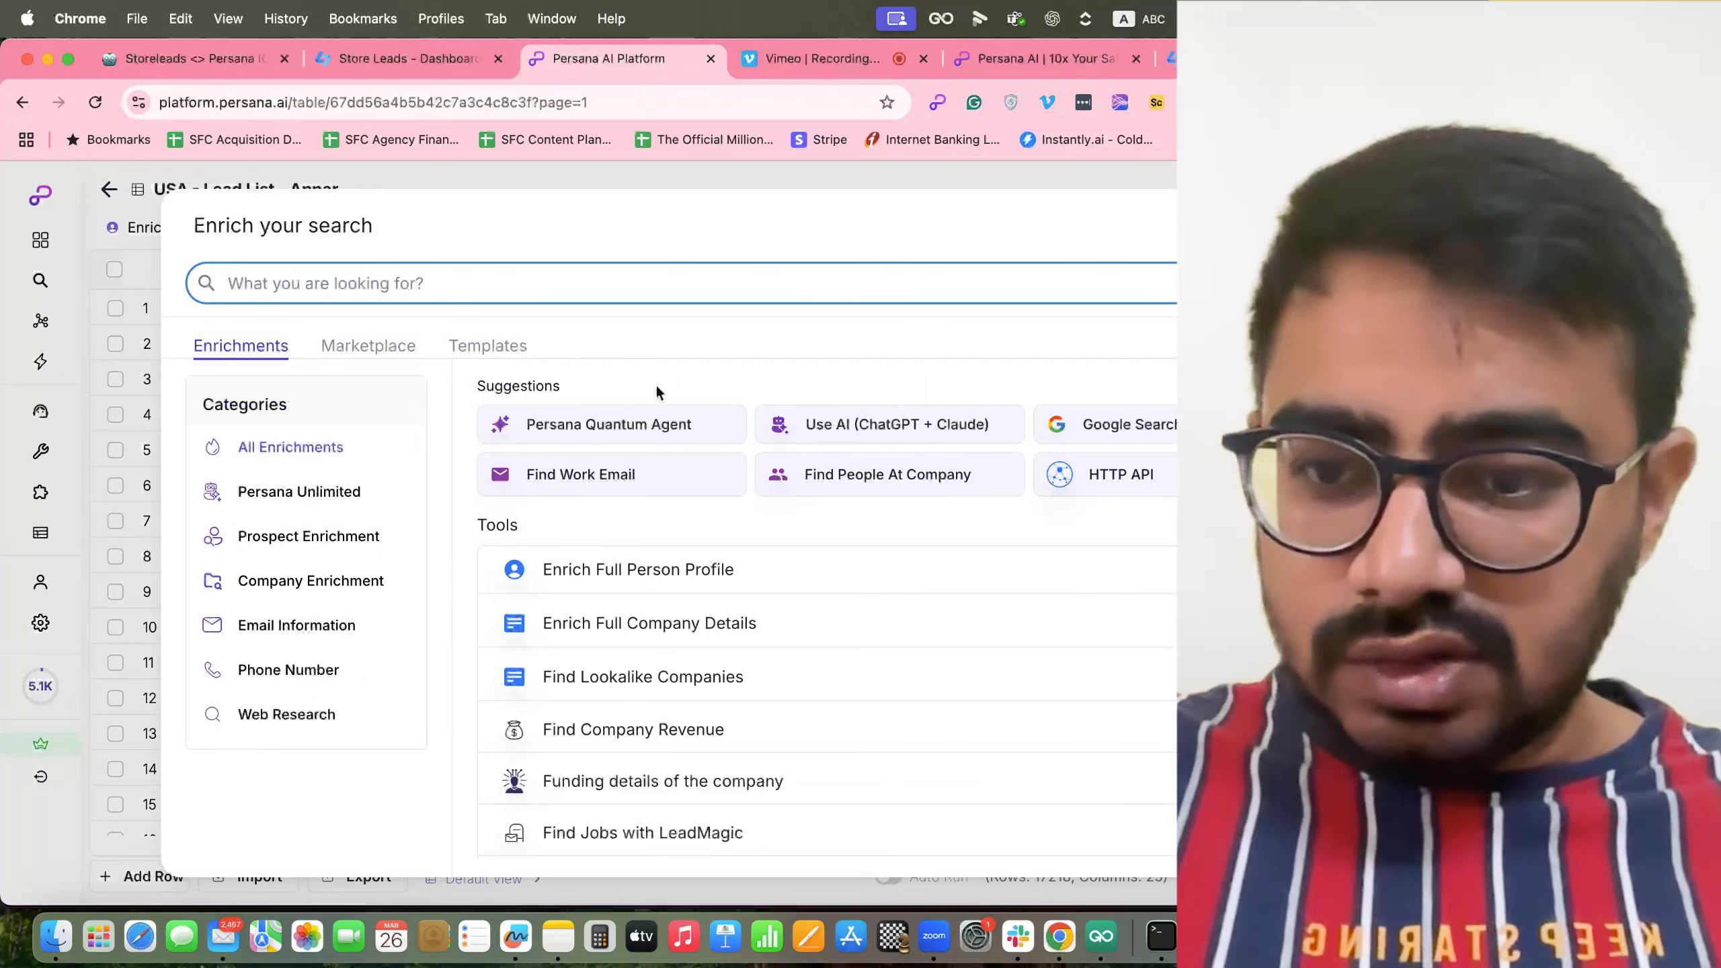
pyautogui.write('qgen')
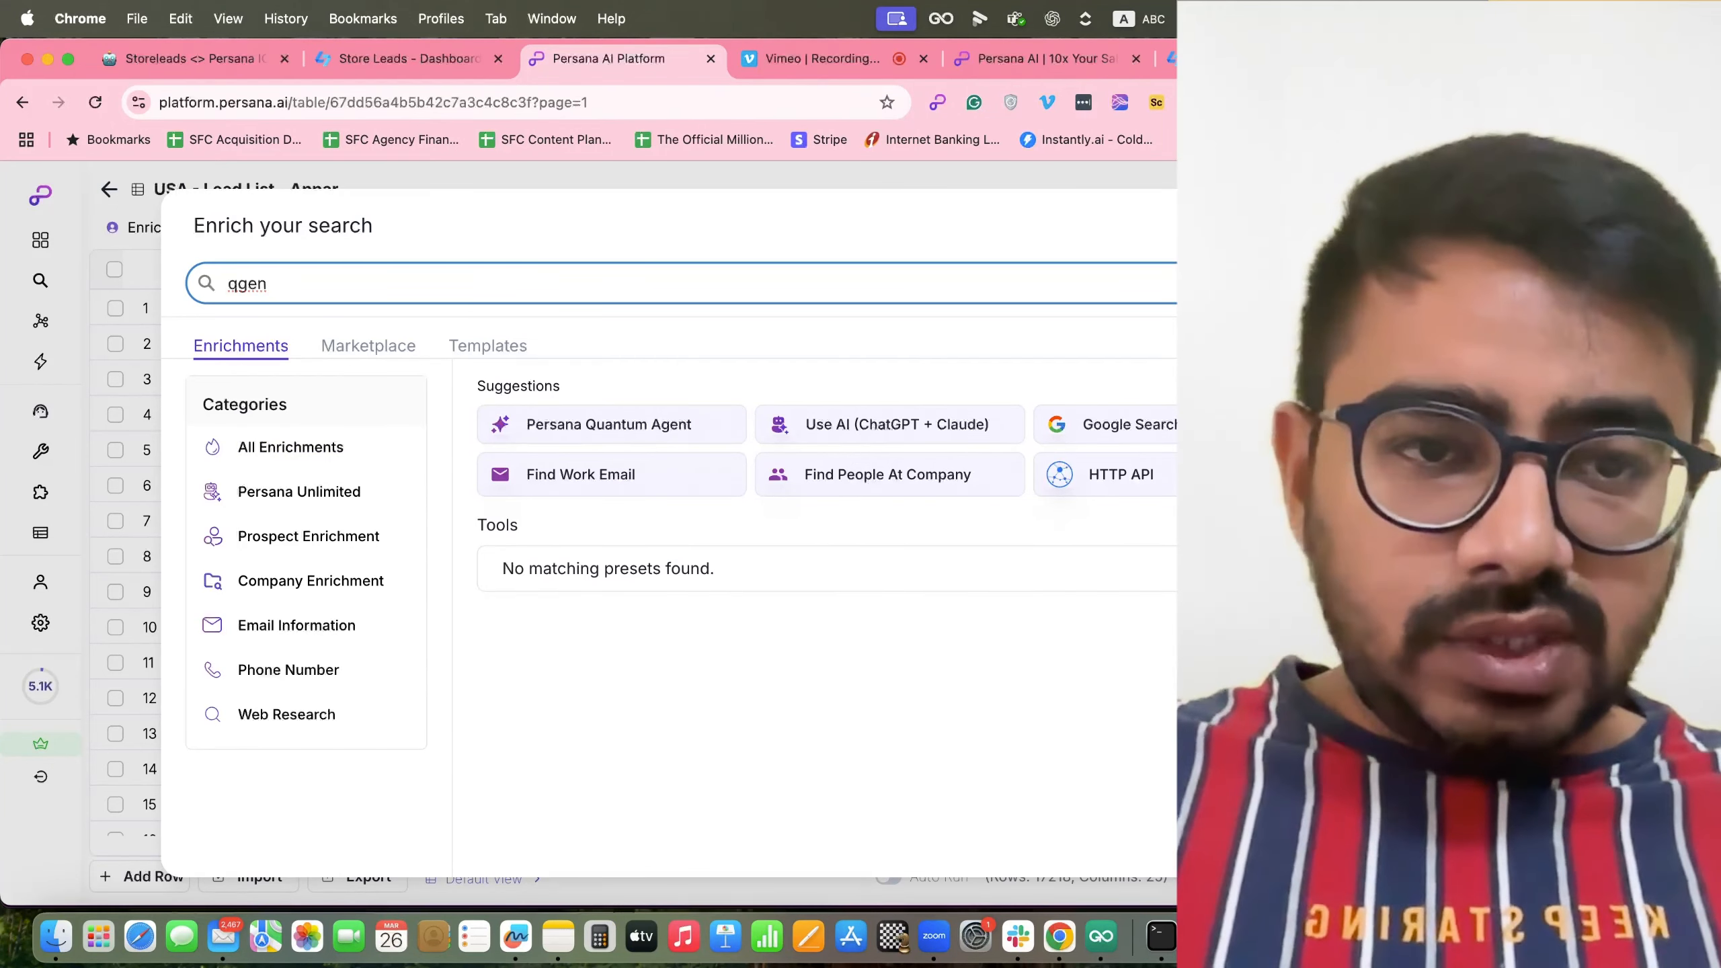
# Open the Use AI (ChatGPT + Claude) enrichment, review its prompt, API key and model options, then close it.
pyautogui.click(882, 424)
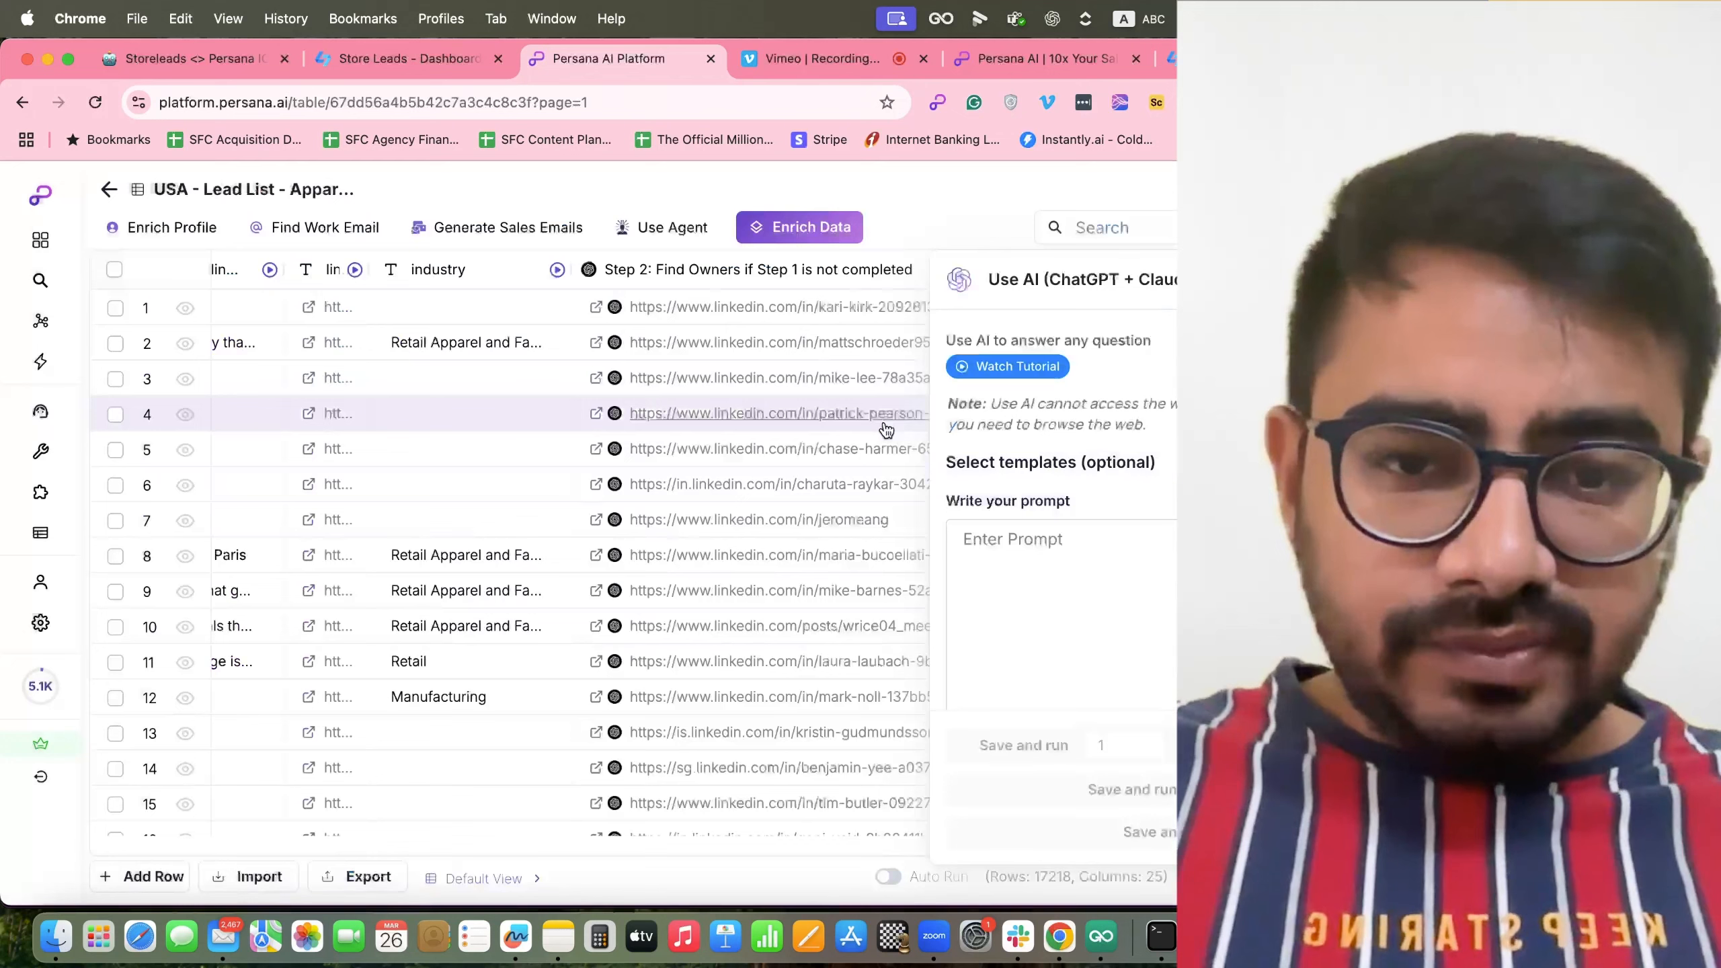
pyautogui.scroll(-5, 1016, 588)
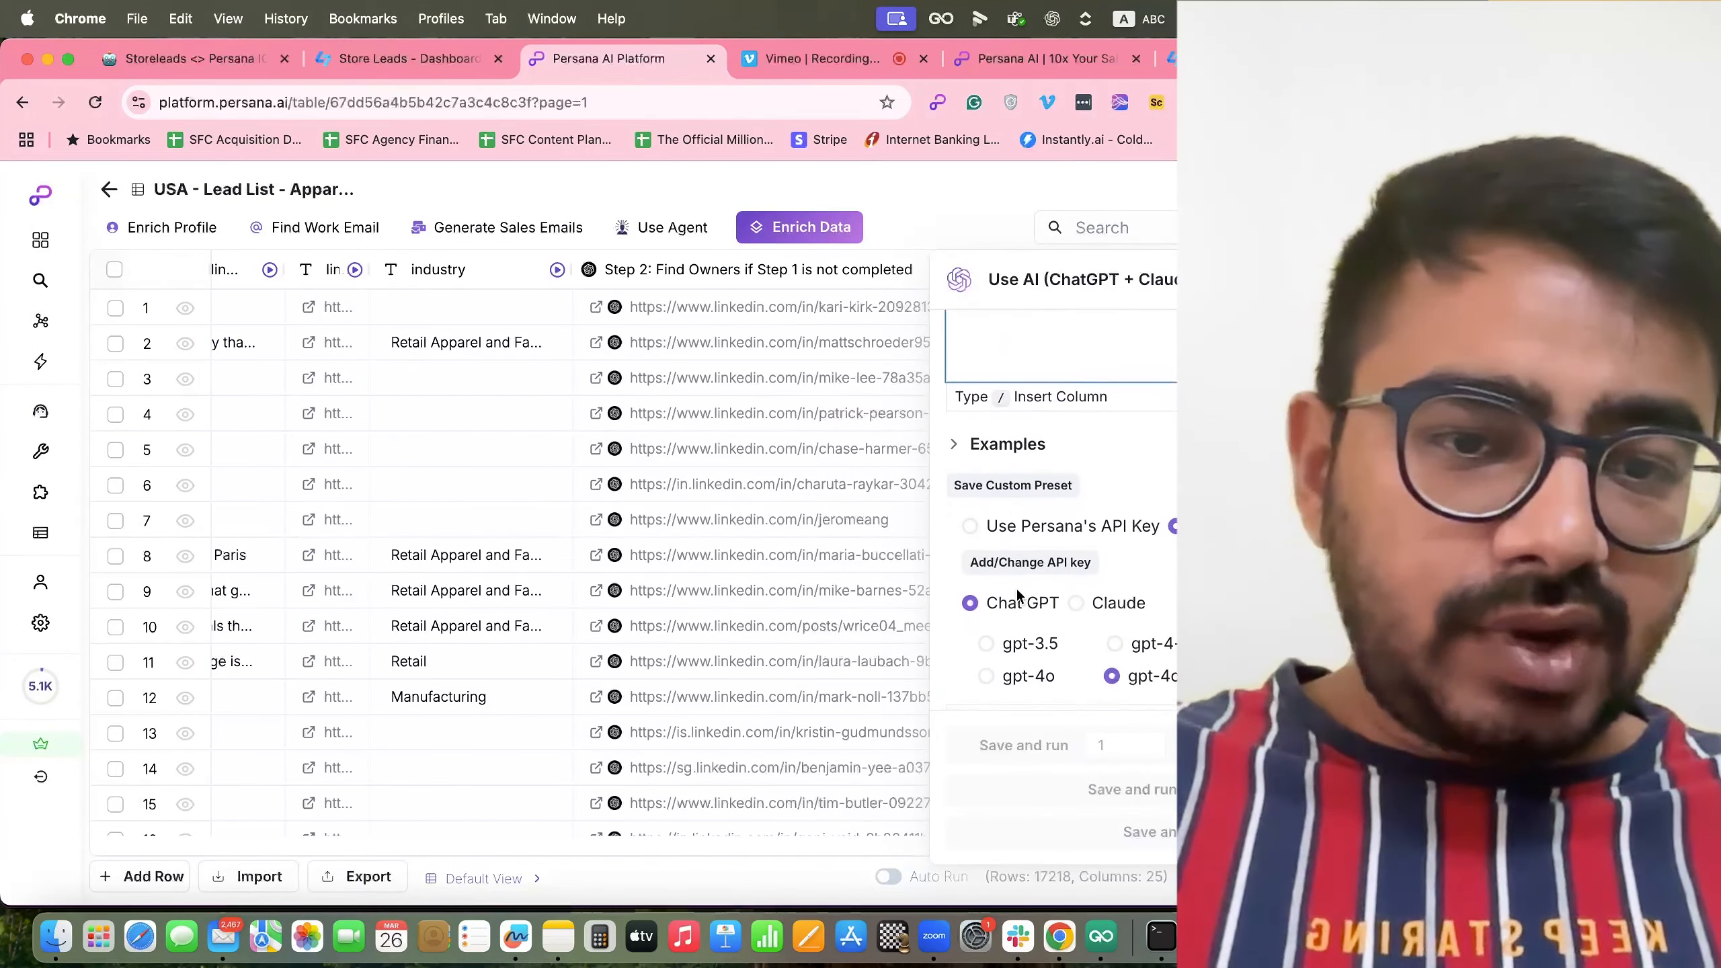
pyautogui.scroll(-2, 1018, 596)
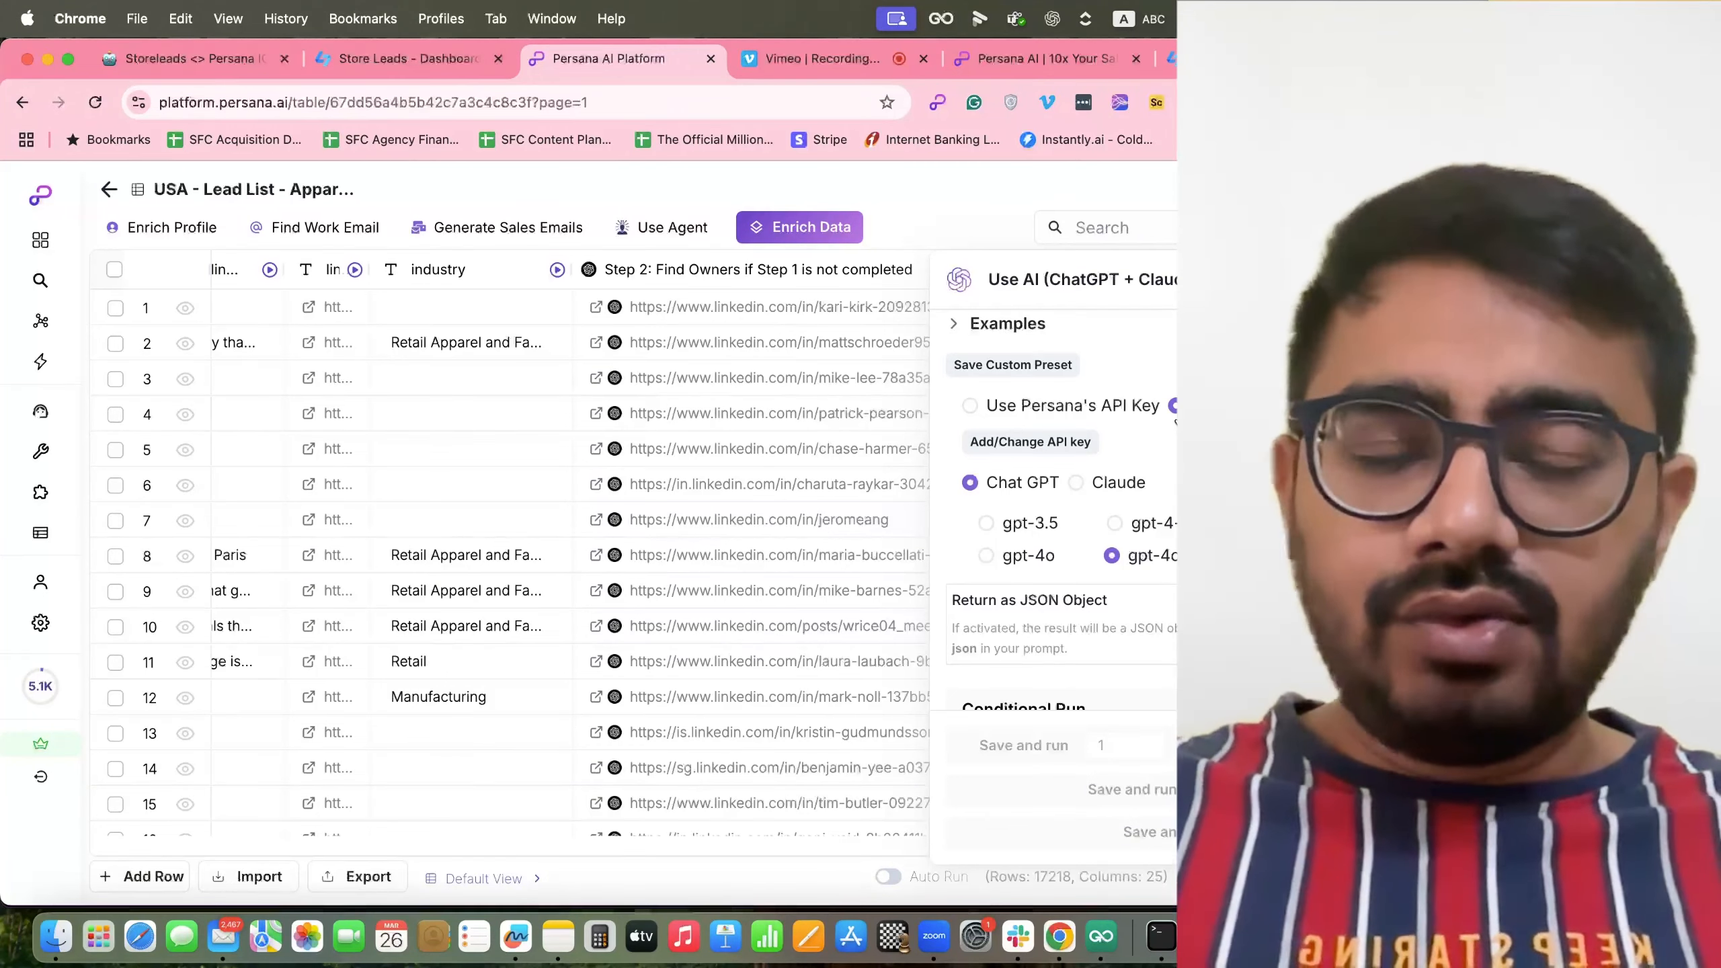
pyautogui.scroll(1, 1029, 420)
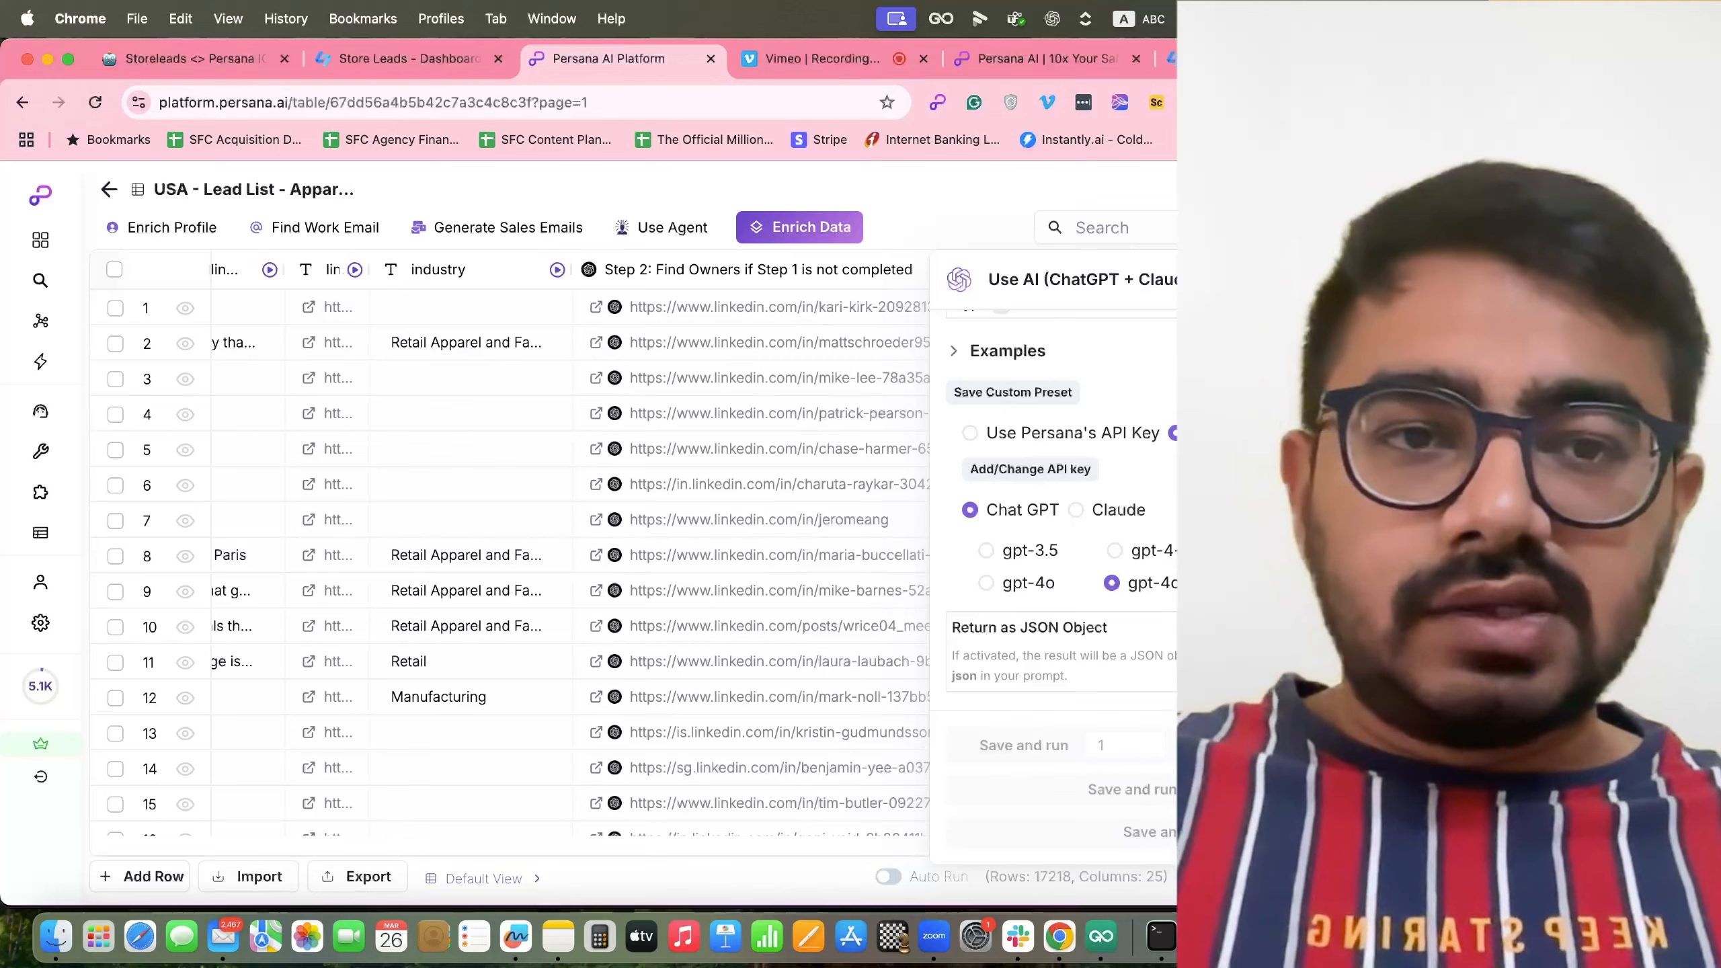
pyautogui.click(1443, 279)
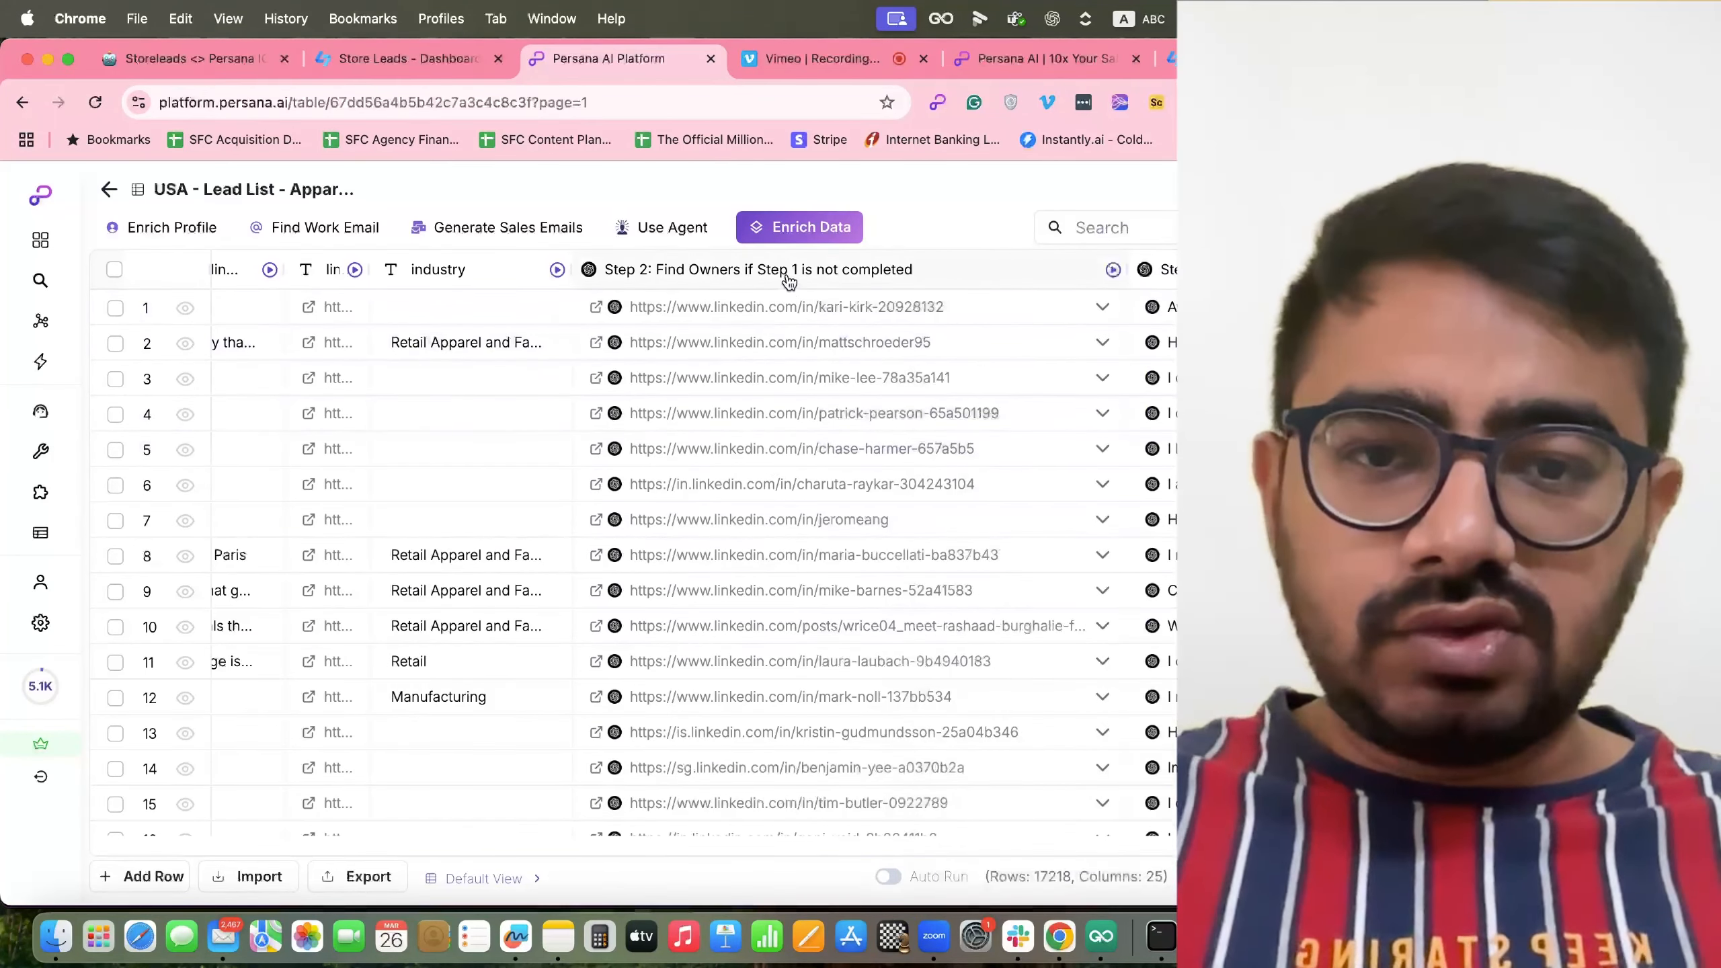
# Narrow the Step 2: Find Owners column and open its Persana Agent query for editing.
pyautogui.click(787, 280)
pyautogui.moveTo(1126, 269); pyautogui.dragTo(761, 266)
pyautogui.click(674, 271)
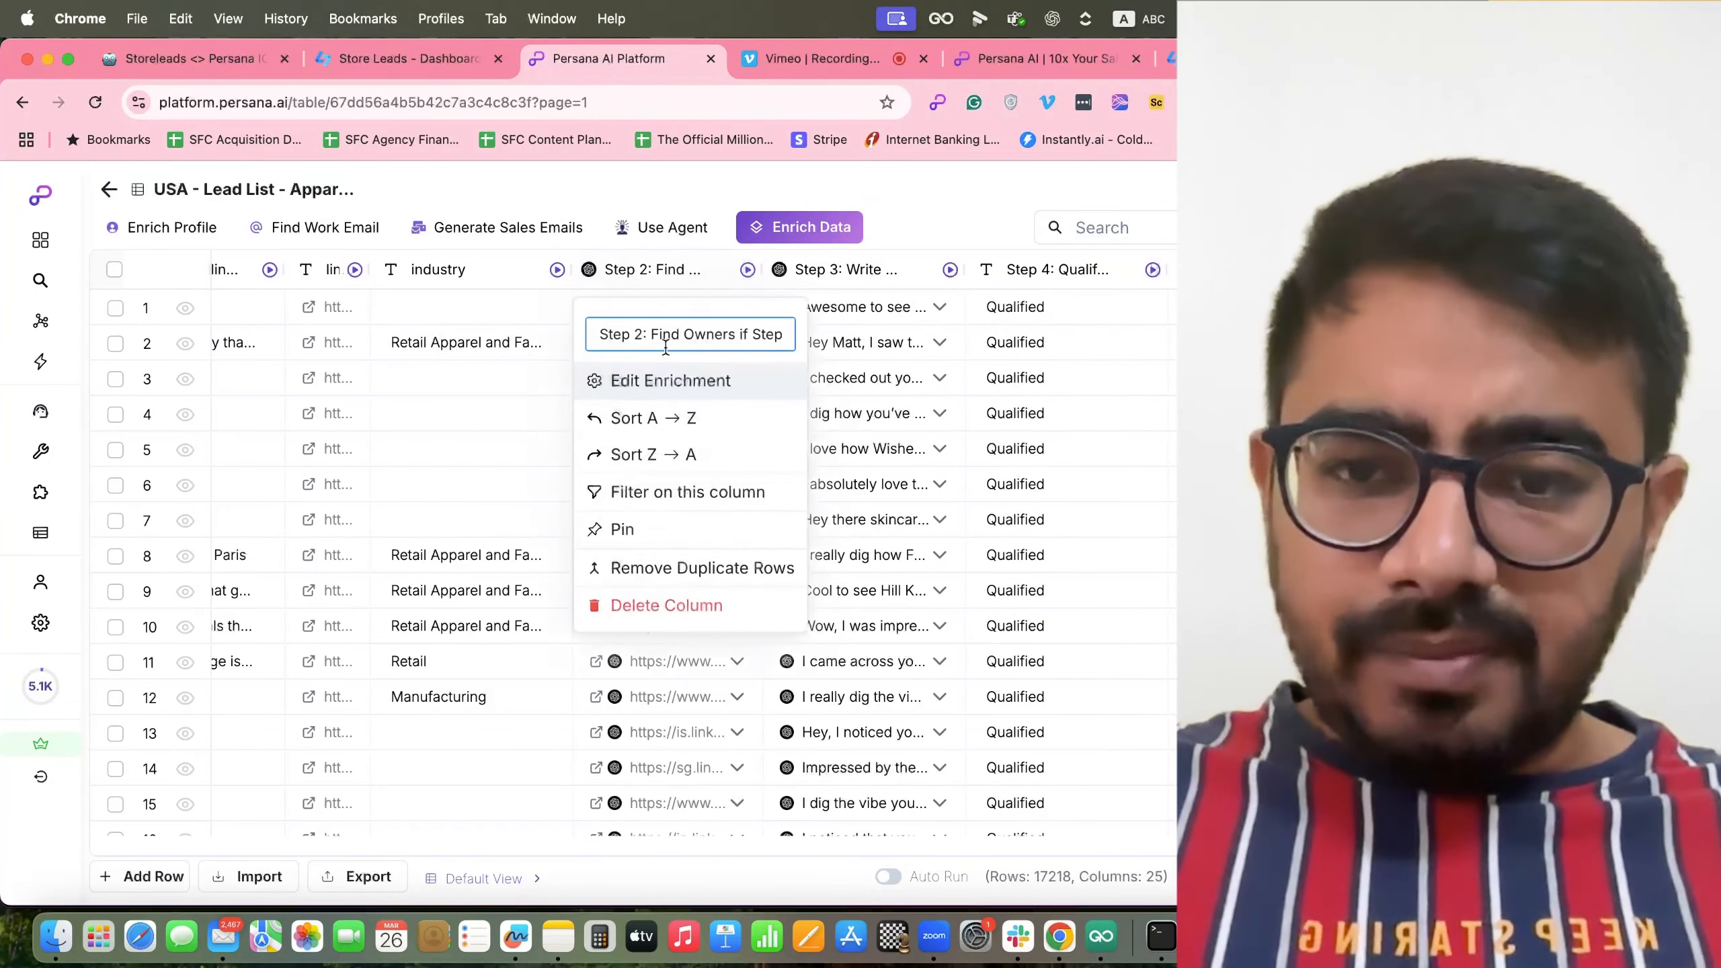
pyautogui.click(661, 384)
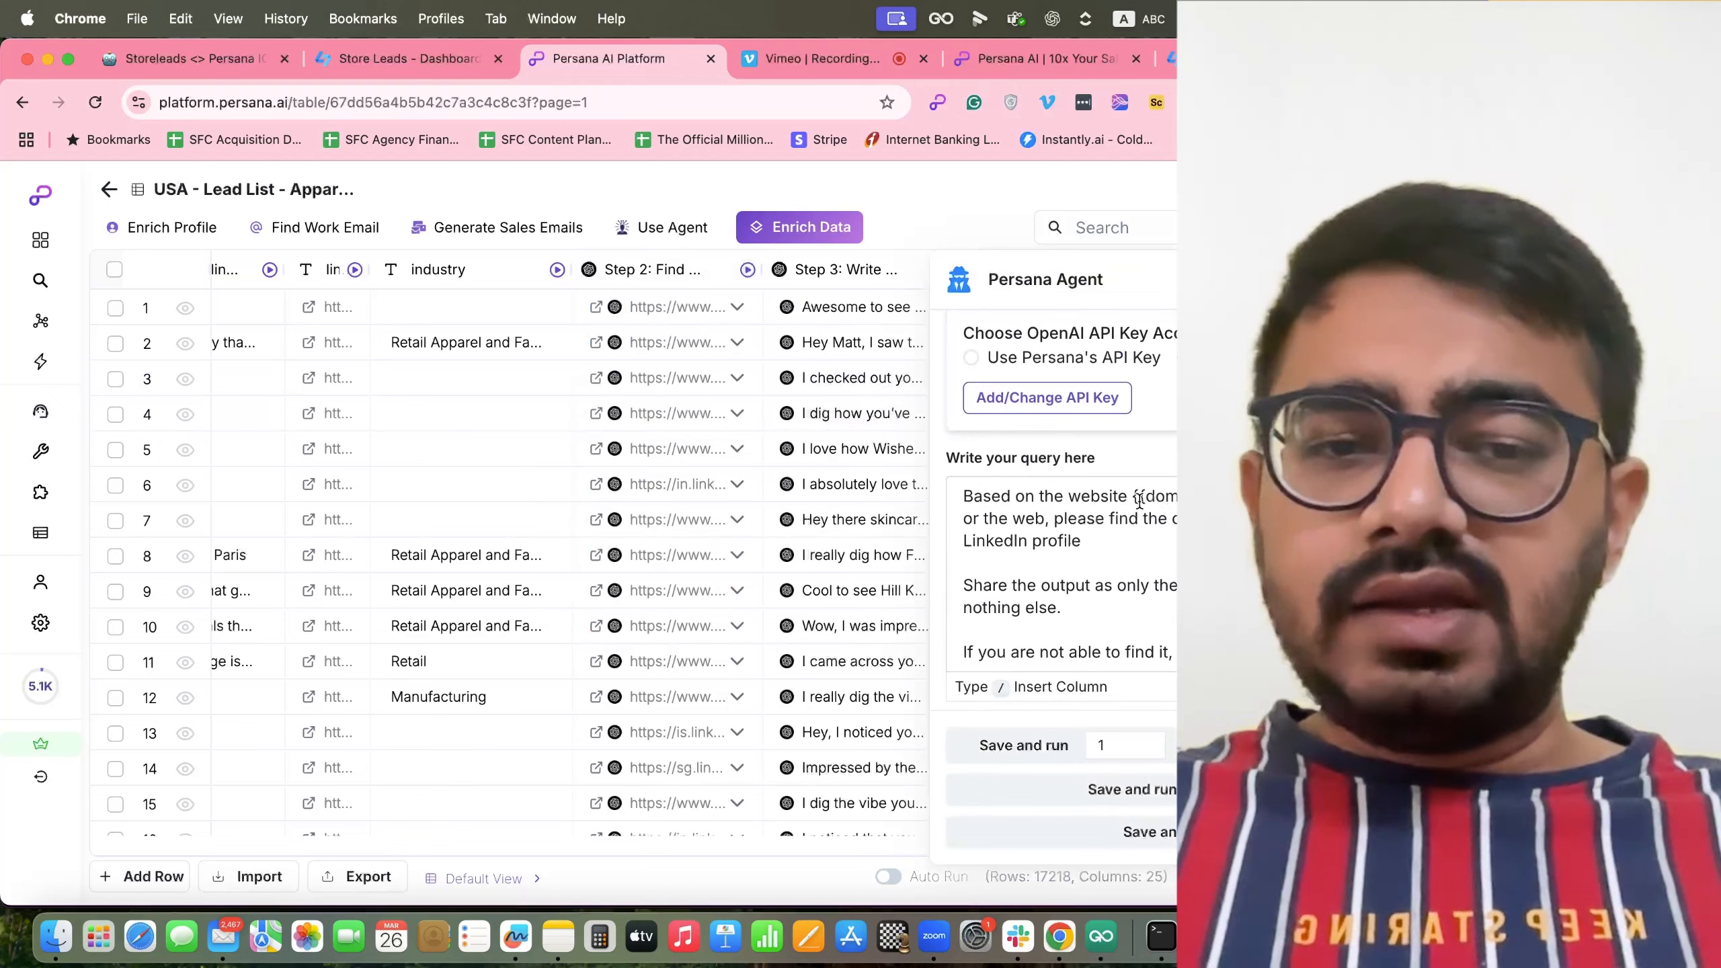
pyautogui.click(1130, 498)
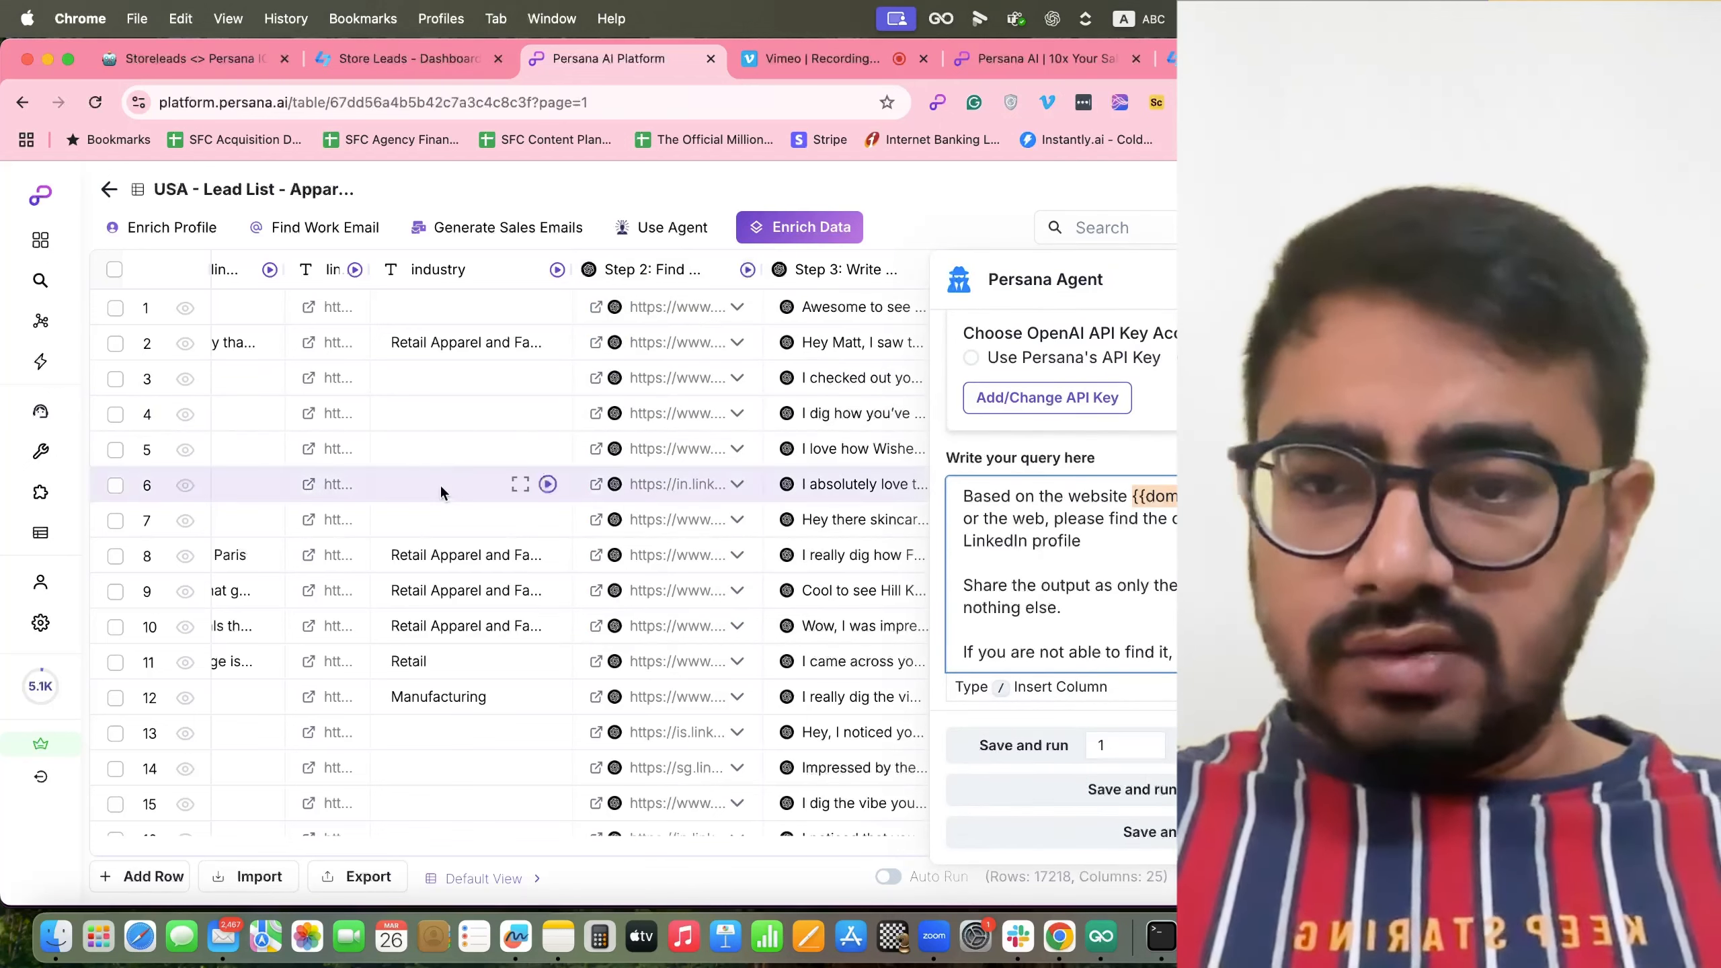
pyautogui.hscroll(-15, 440, 484)
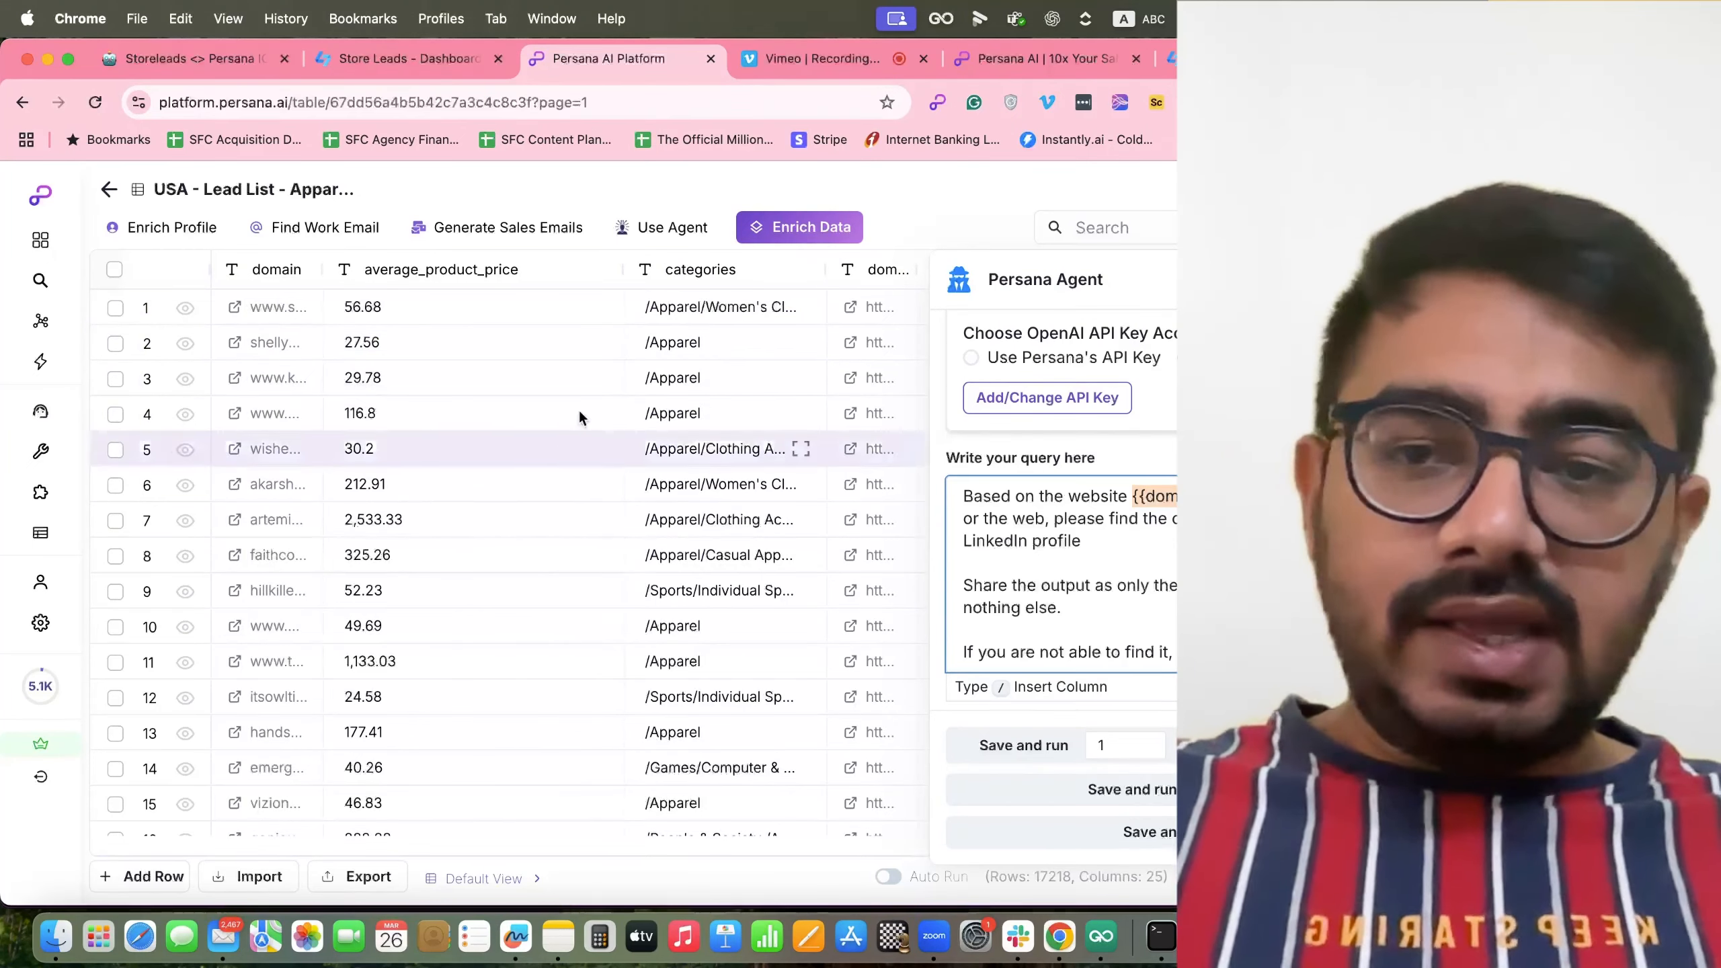
pyautogui.hscroll(5, 745, 420)
pyautogui.hscroll(10, 744, 417)
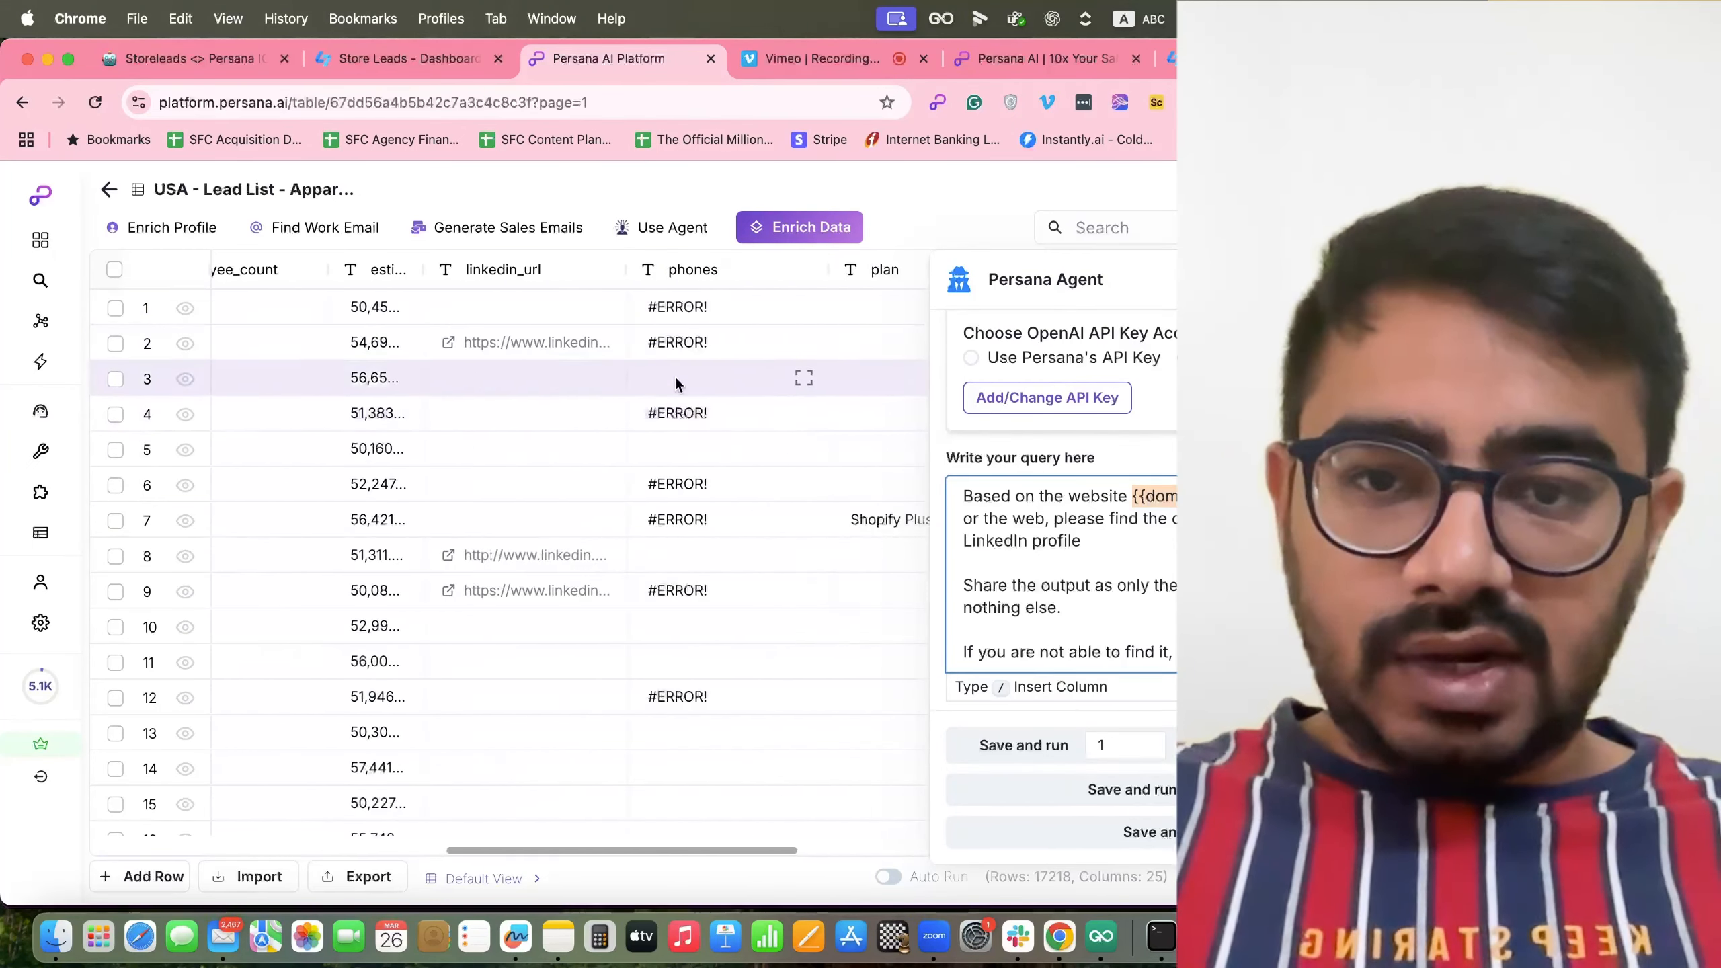
pyautogui.hscroll(5, 735, 384)
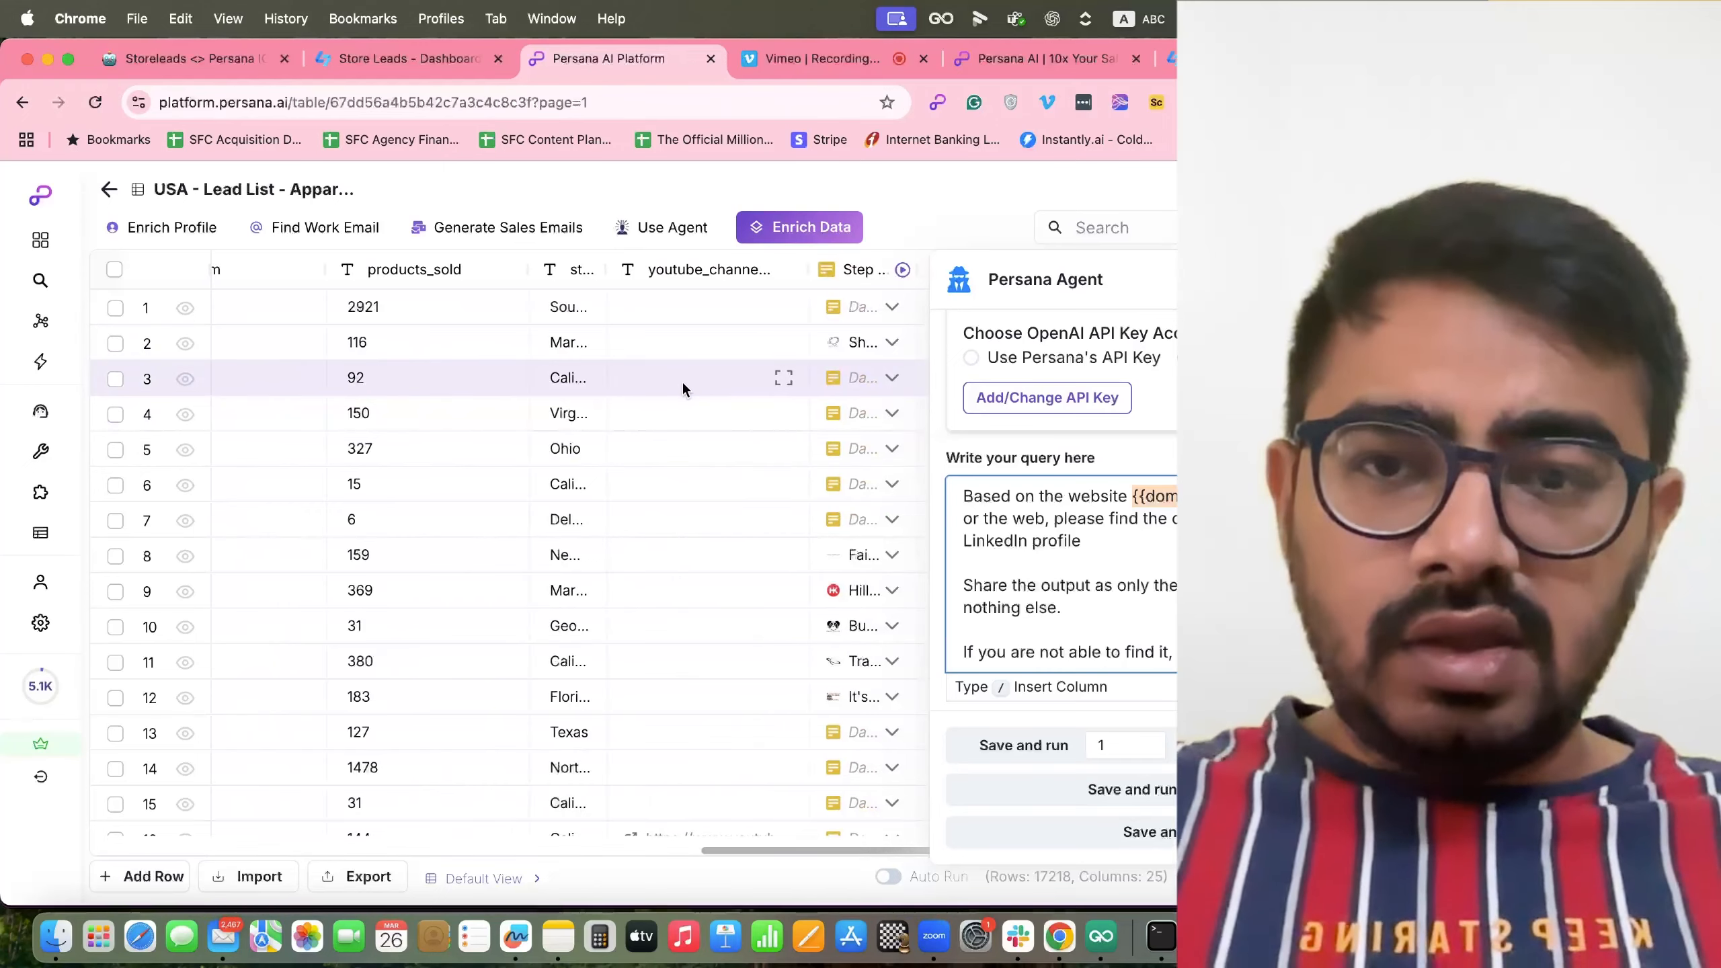
pyautogui.hscroll(-15, 681, 380)
pyautogui.hscroll(10, 681, 380)
pyautogui.hscroll(8, 737, 369)
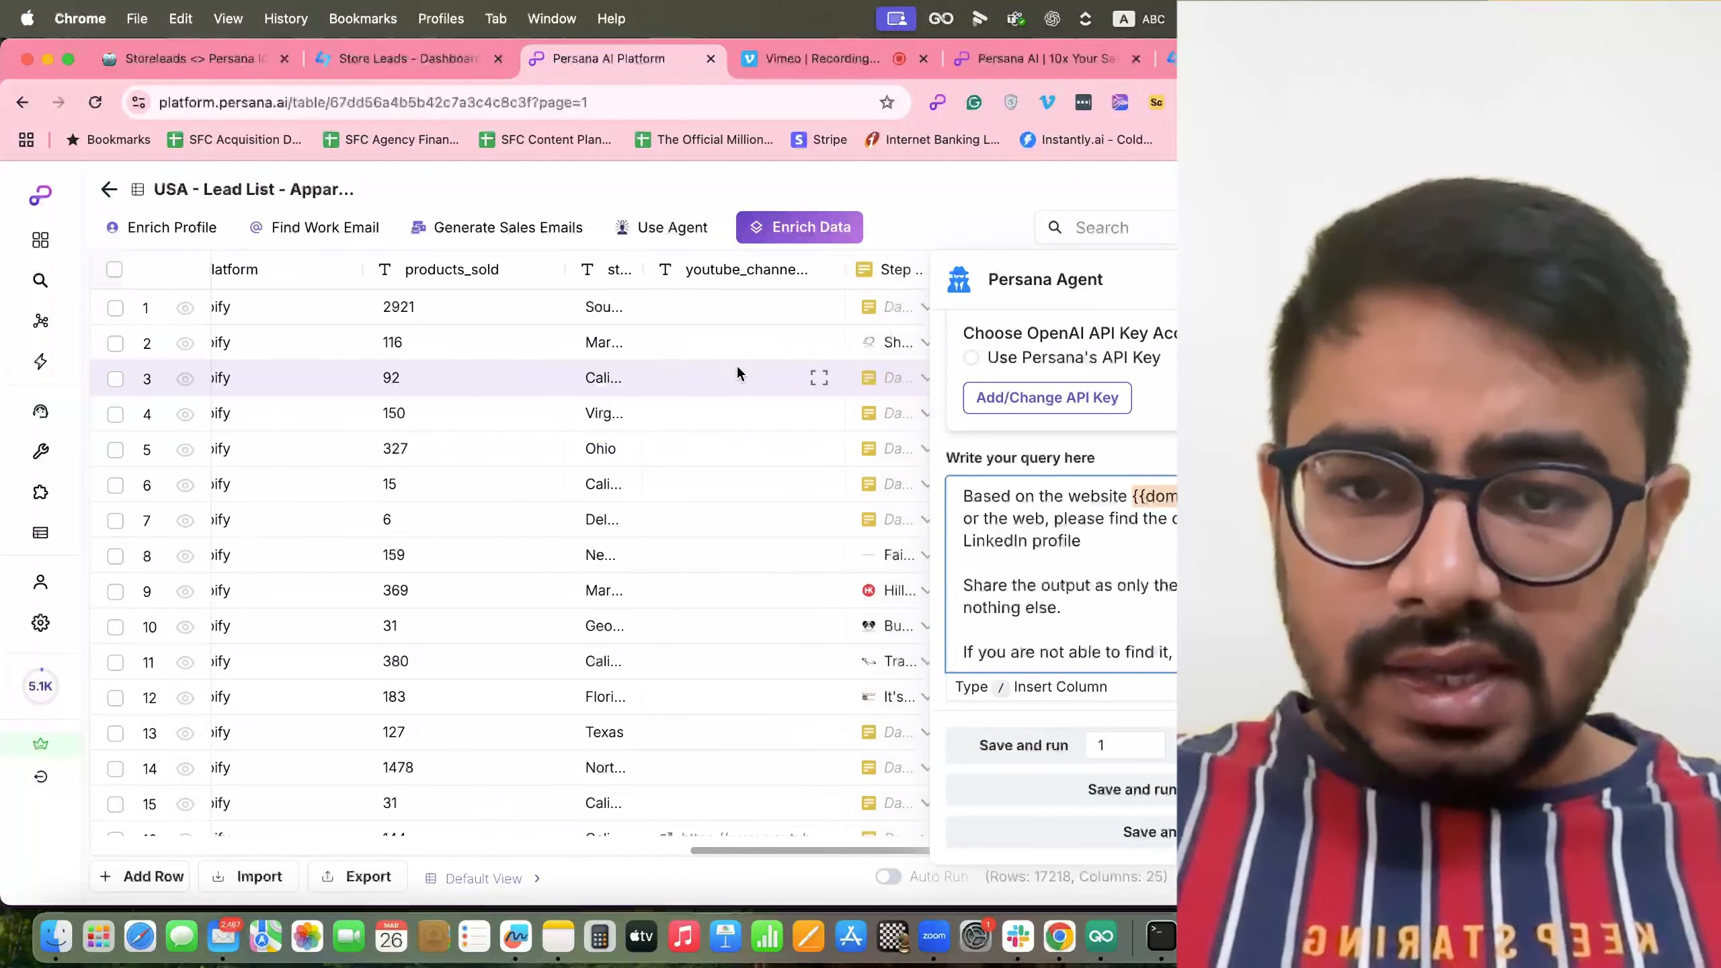
pyautogui.hscroll(10, 737, 369)
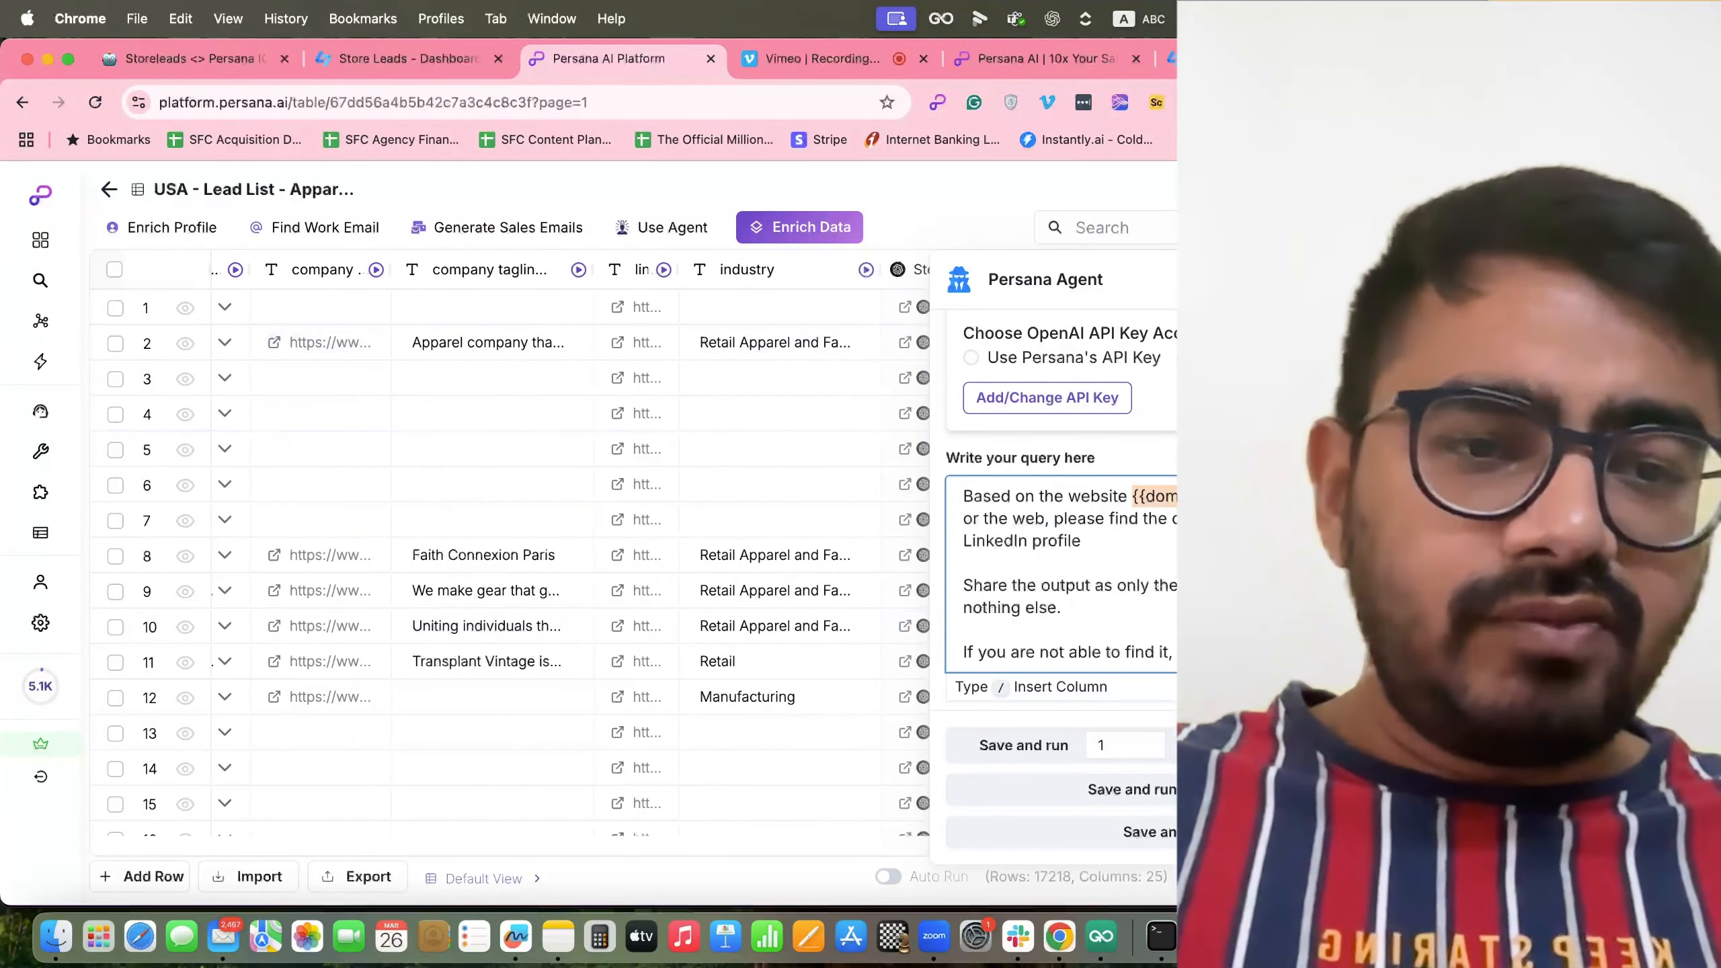
# Remove the stray slash from the agent query and add a comma after 'web'.
pyautogui.click(1213, 502)
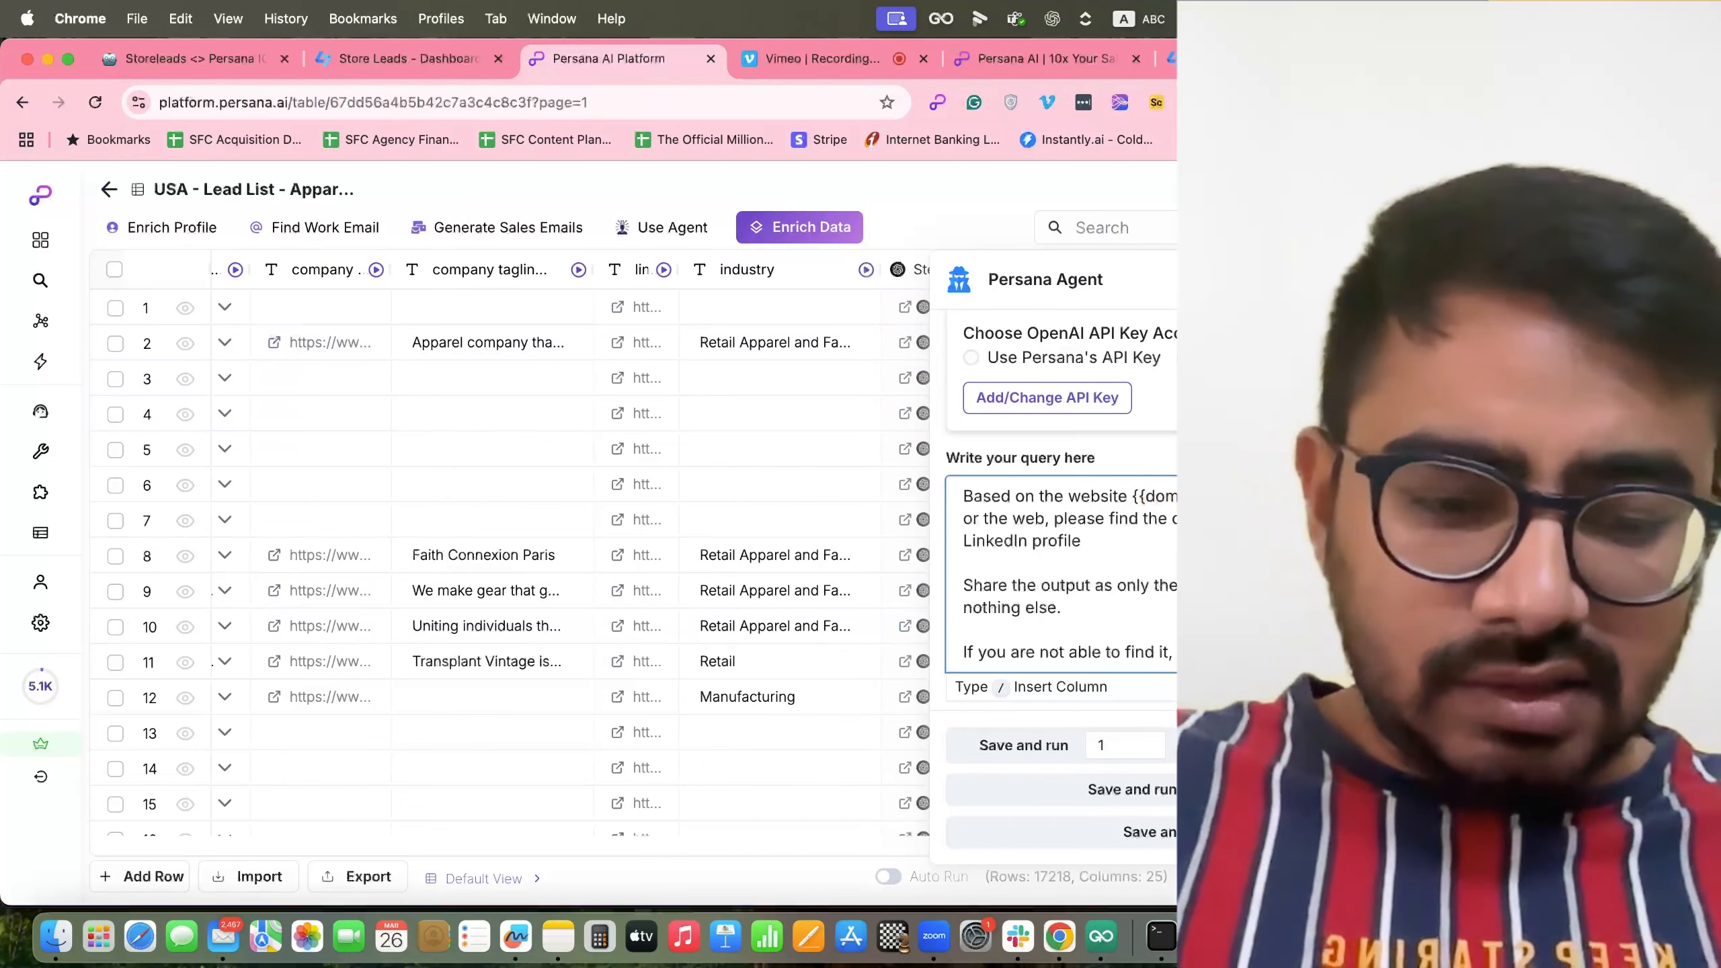
pyautogui.write('/')
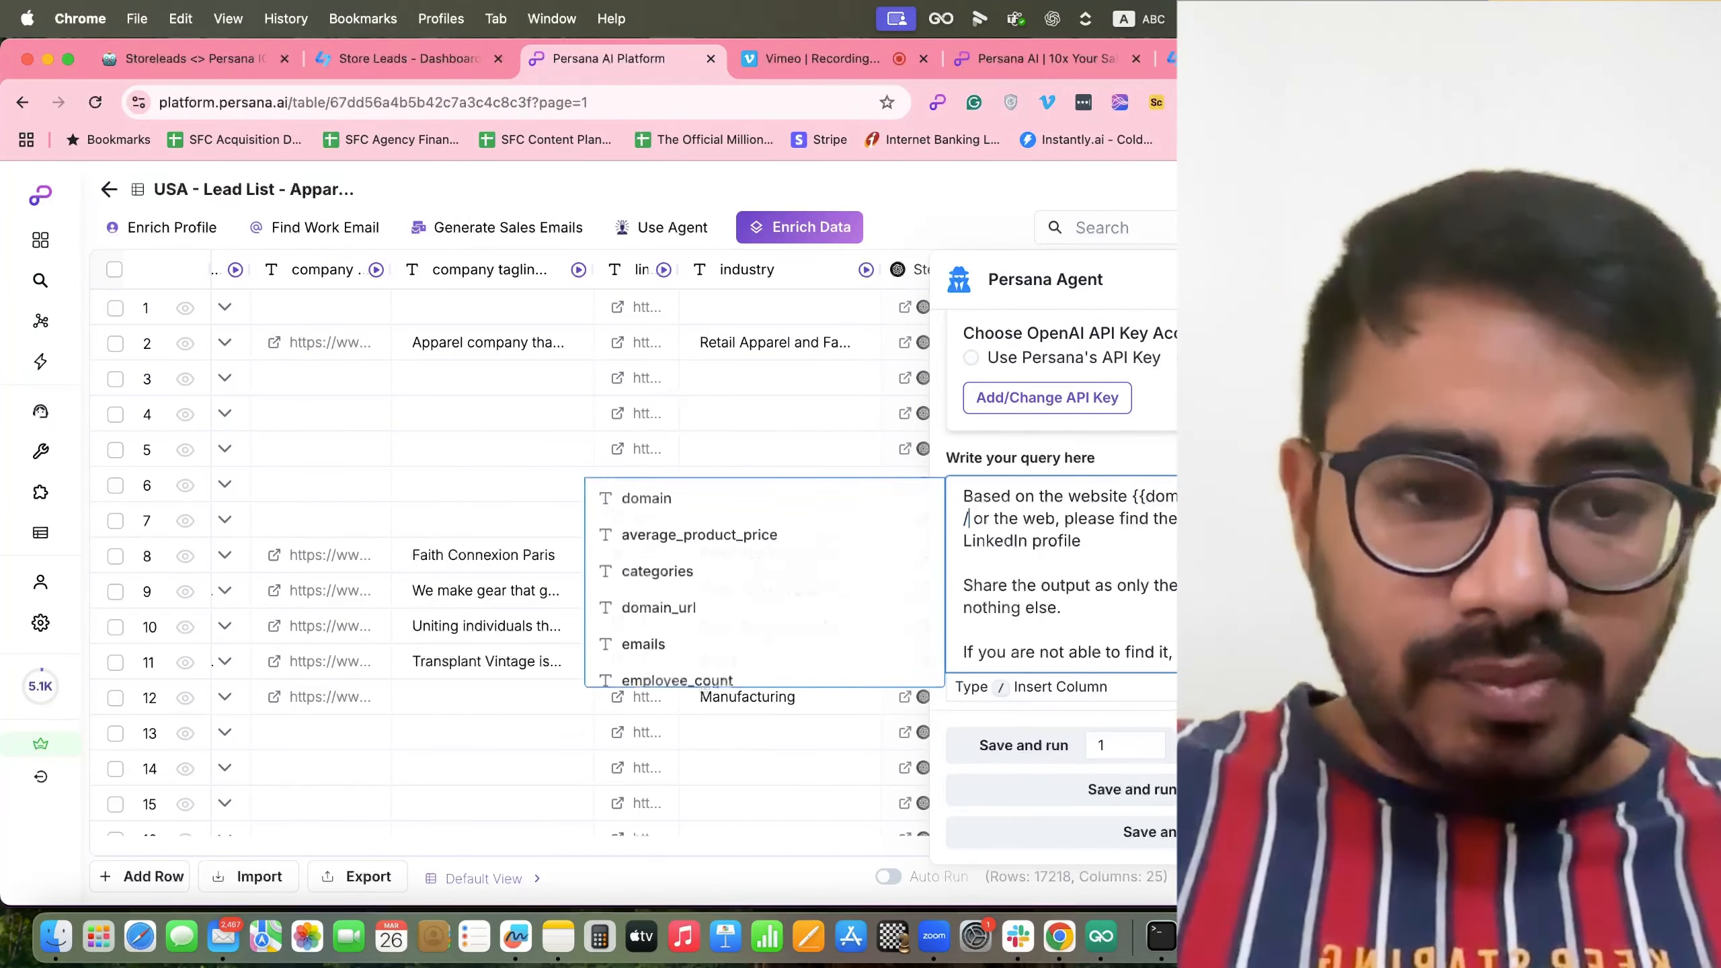
pyautogui.moveTo(691, 652)
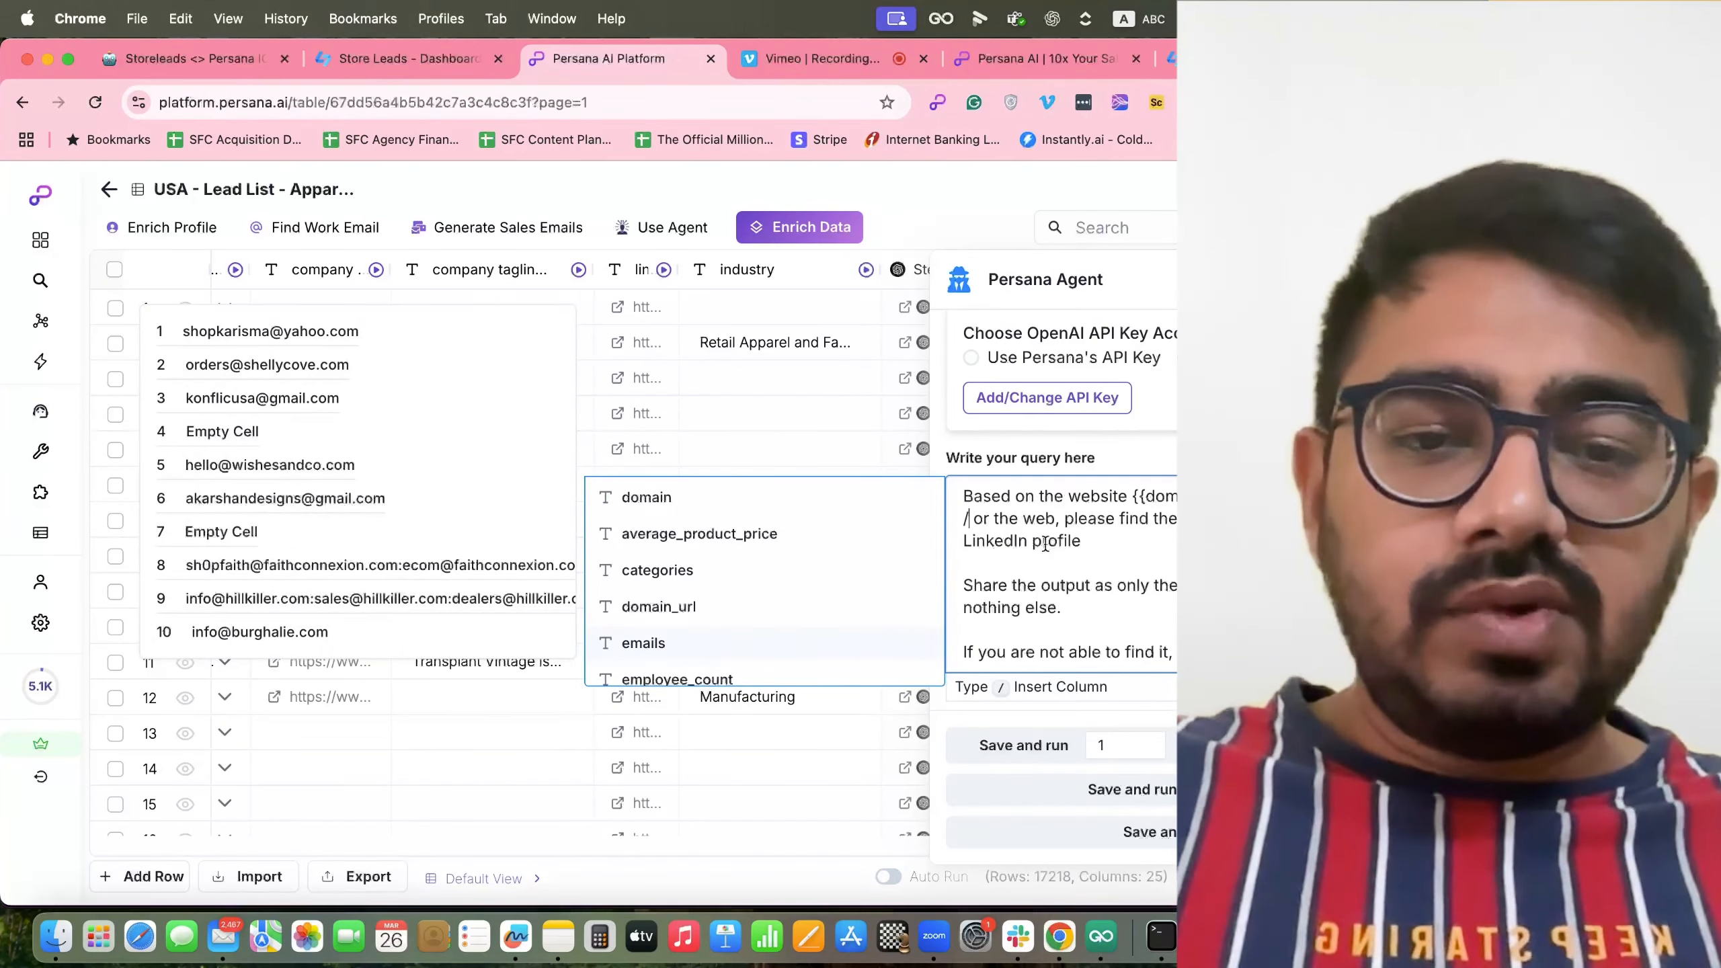
pyautogui.press('BackSpace')
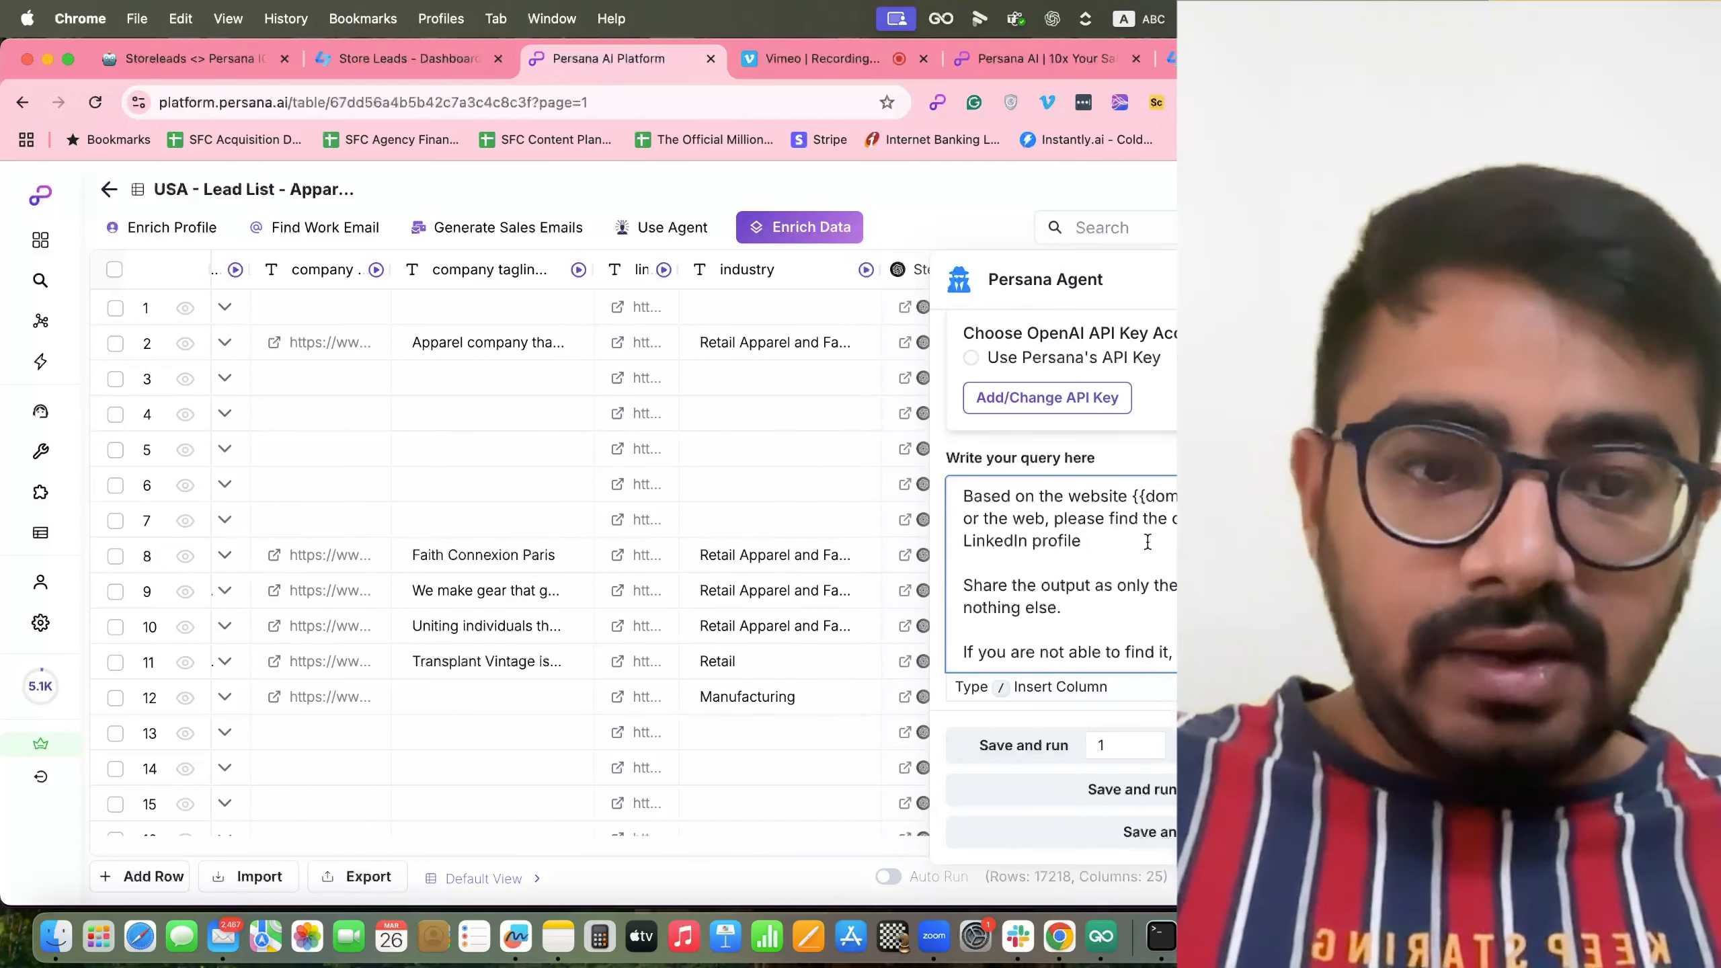
pyautogui.click(1043, 522)
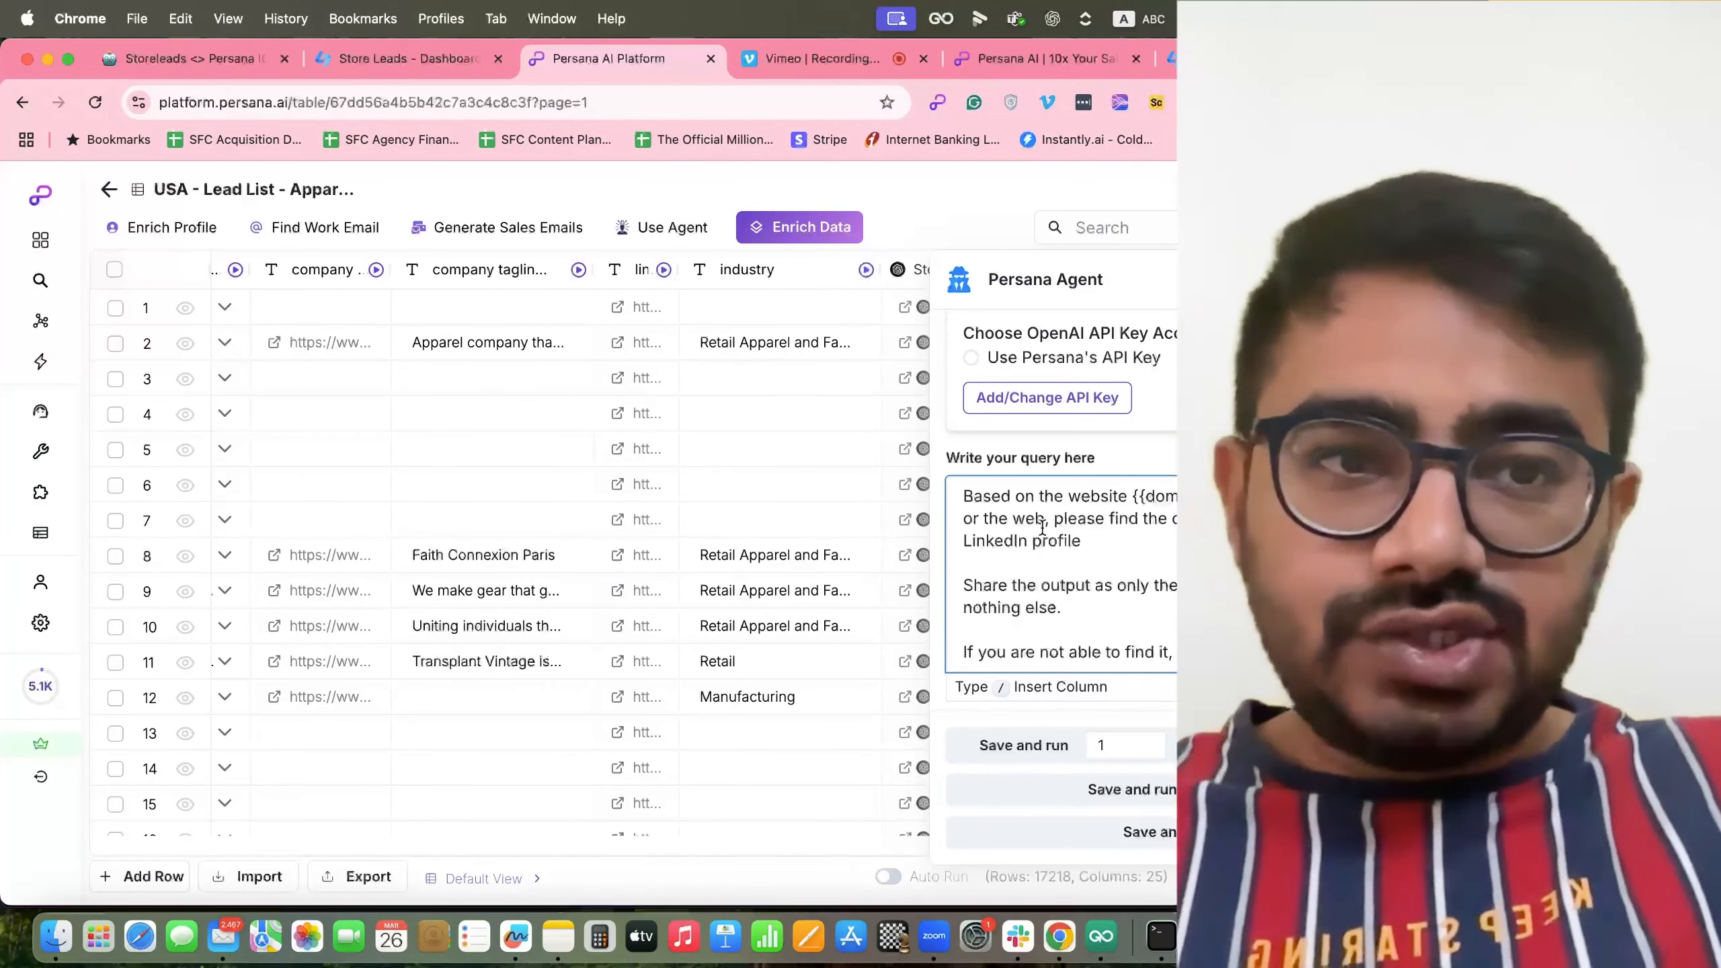
pyautogui.write(',')
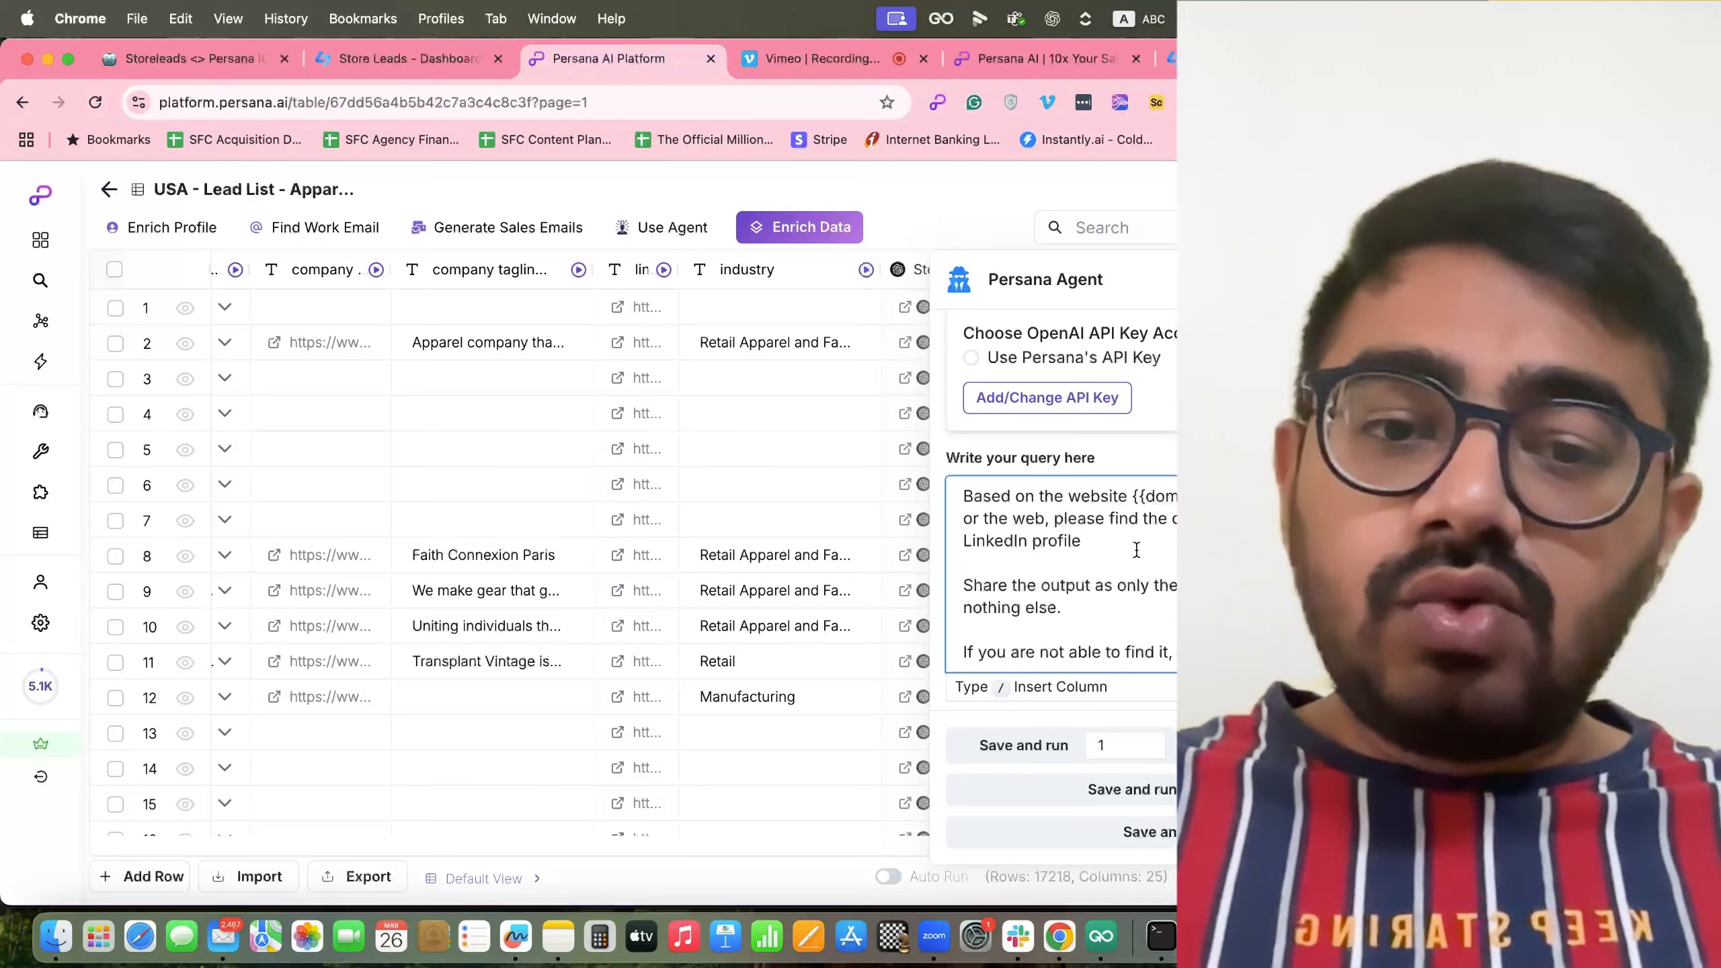
pyautogui.click(1119, 538)
pyautogui.scroll(-3, 1119, 538)
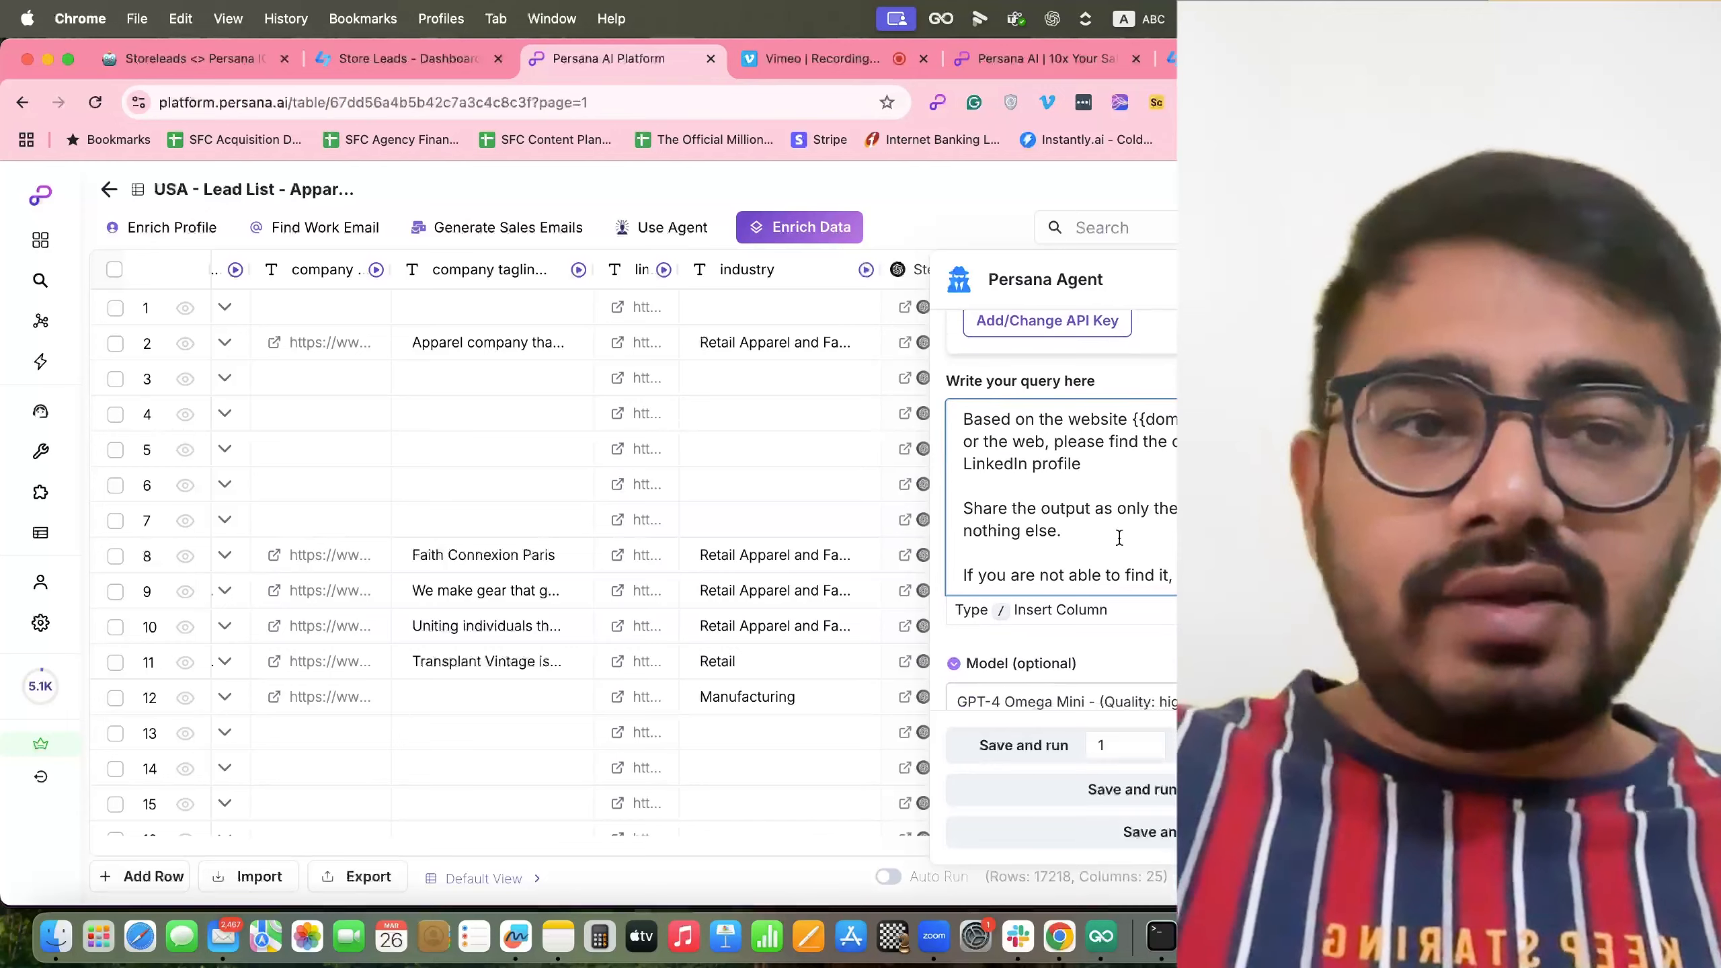
pyautogui.scroll(5, 1119, 538)
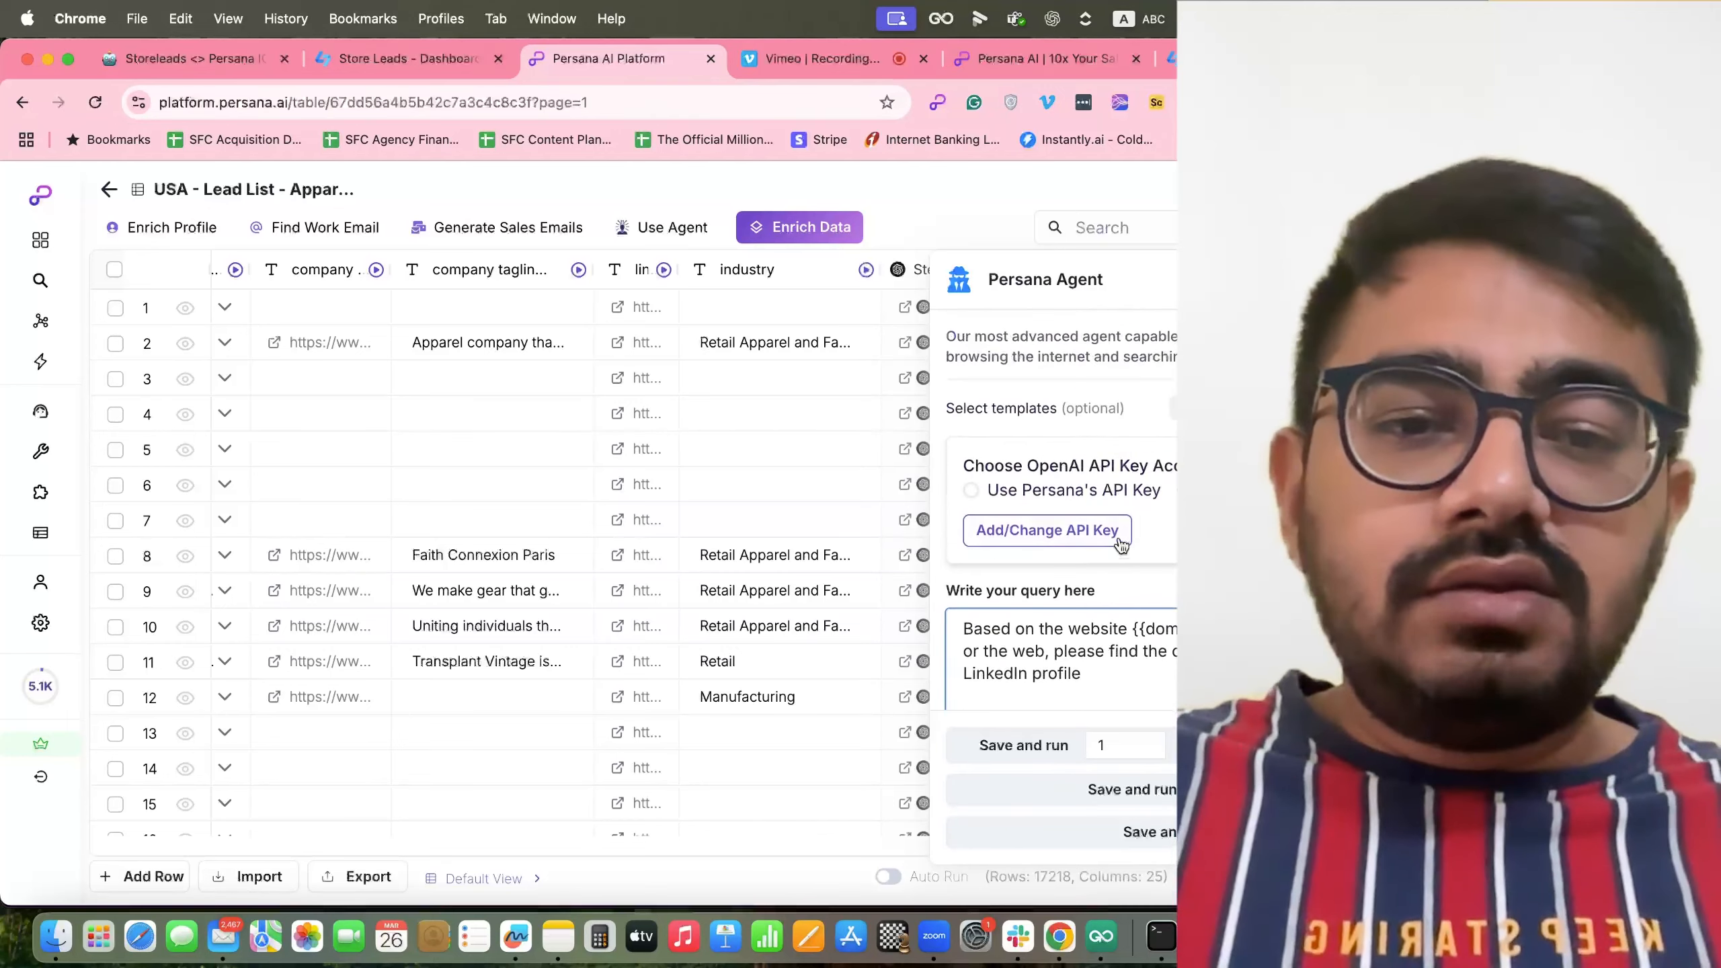
pyautogui.scroll(-5, 1119, 542)
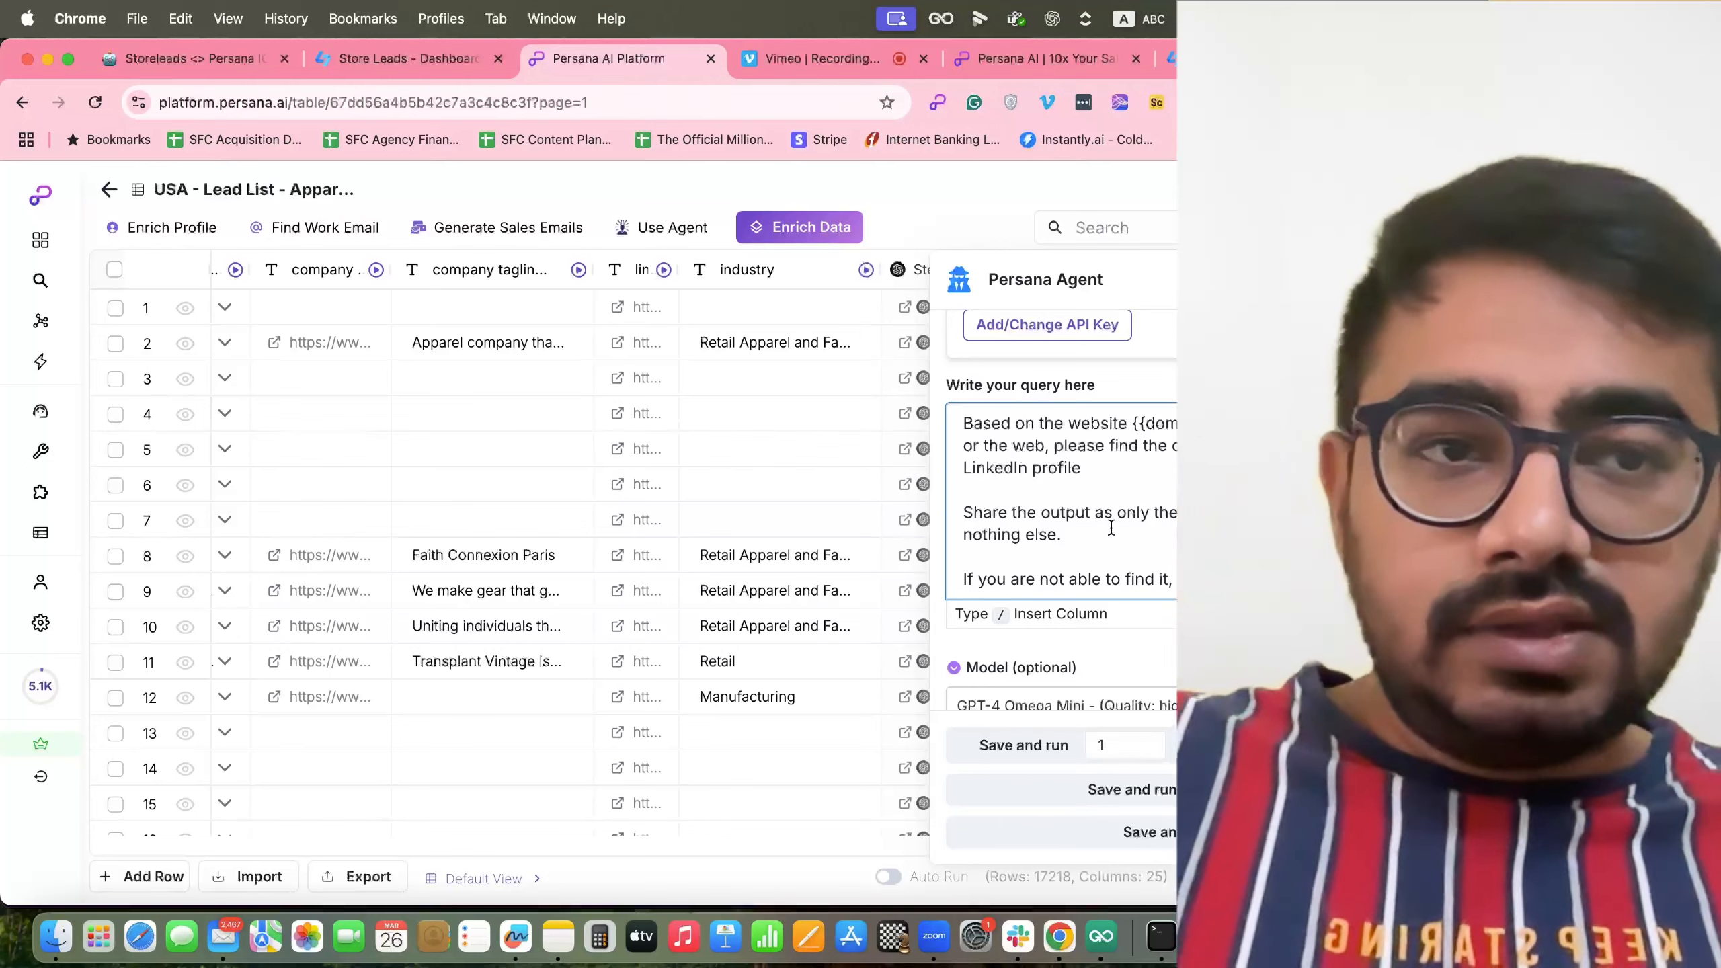
pyautogui.scroll(-1, 1111, 529)
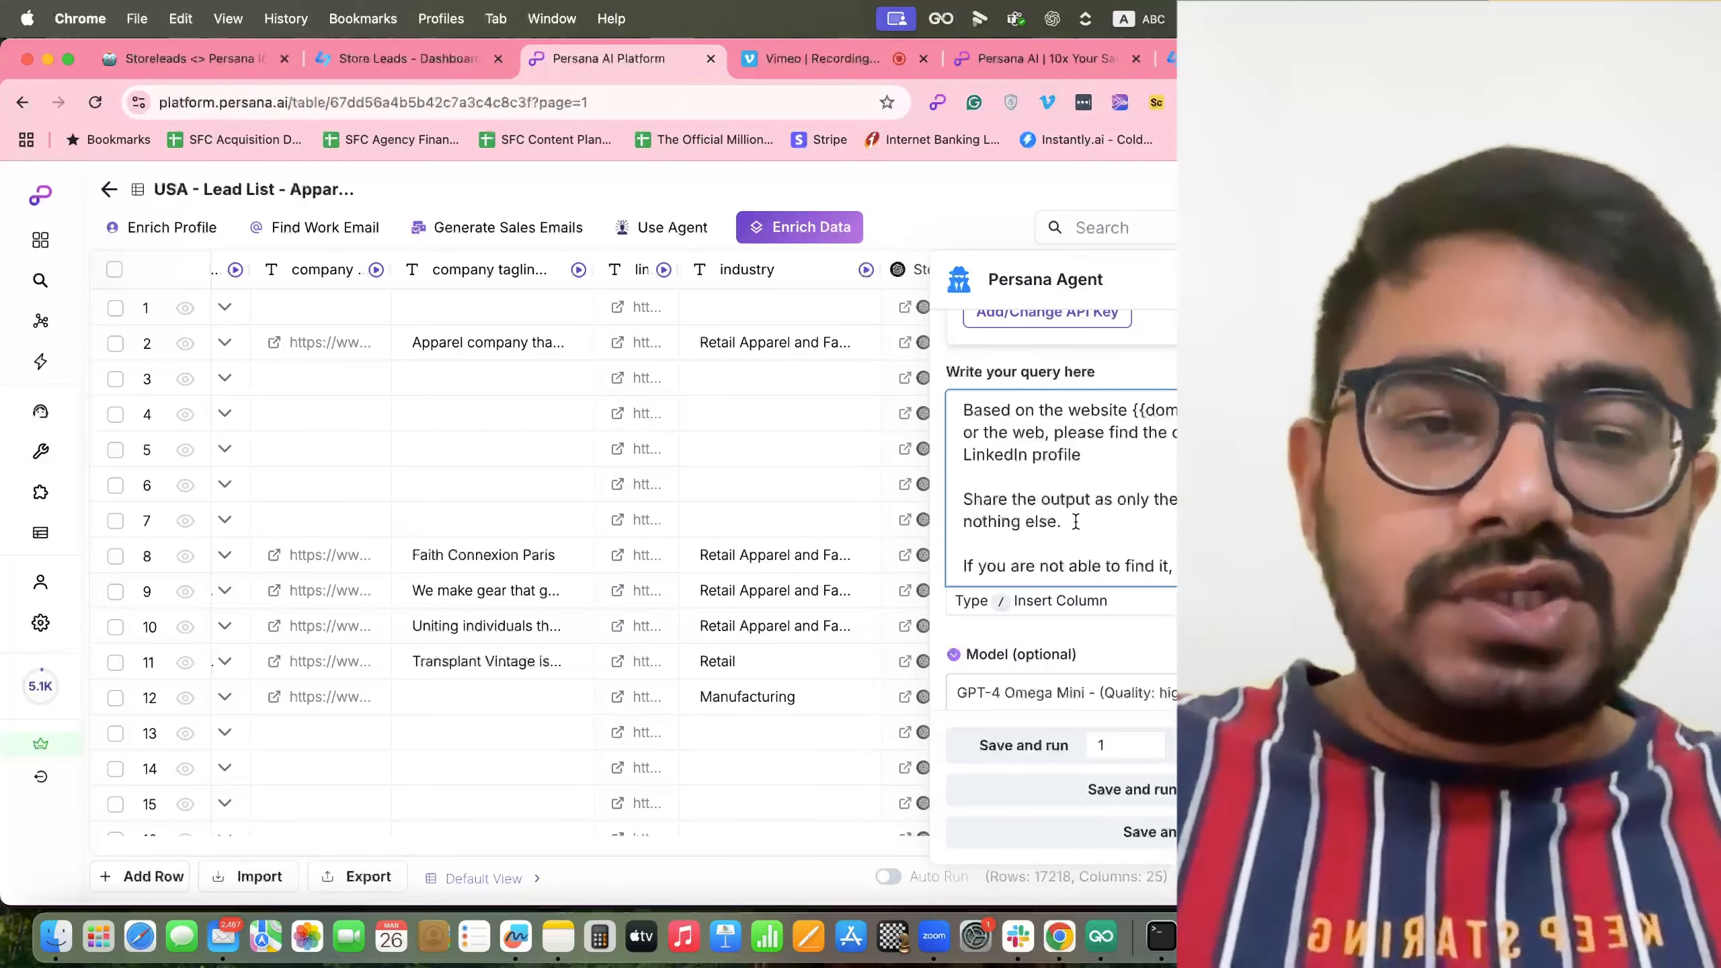
pyautogui.click(1078, 521)
pyautogui.moveTo(1079, 521); pyautogui.dragTo(962, 502)
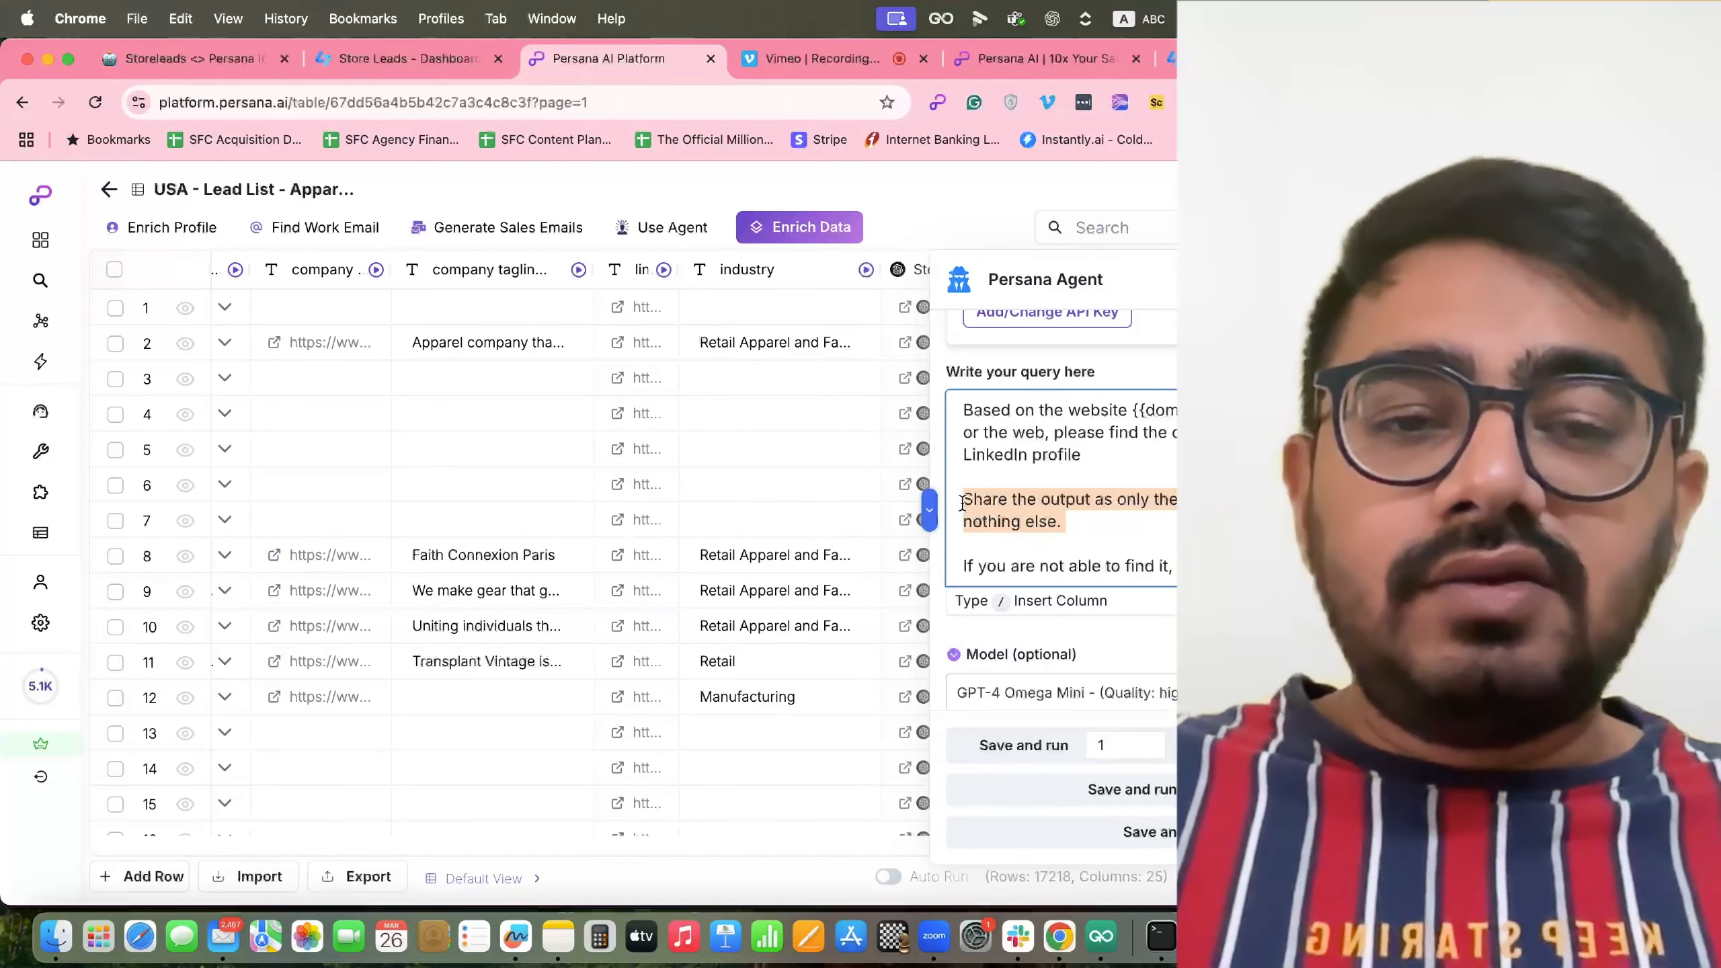
pyautogui.moveTo(1078, 523); pyautogui.dragTo(959, 504)
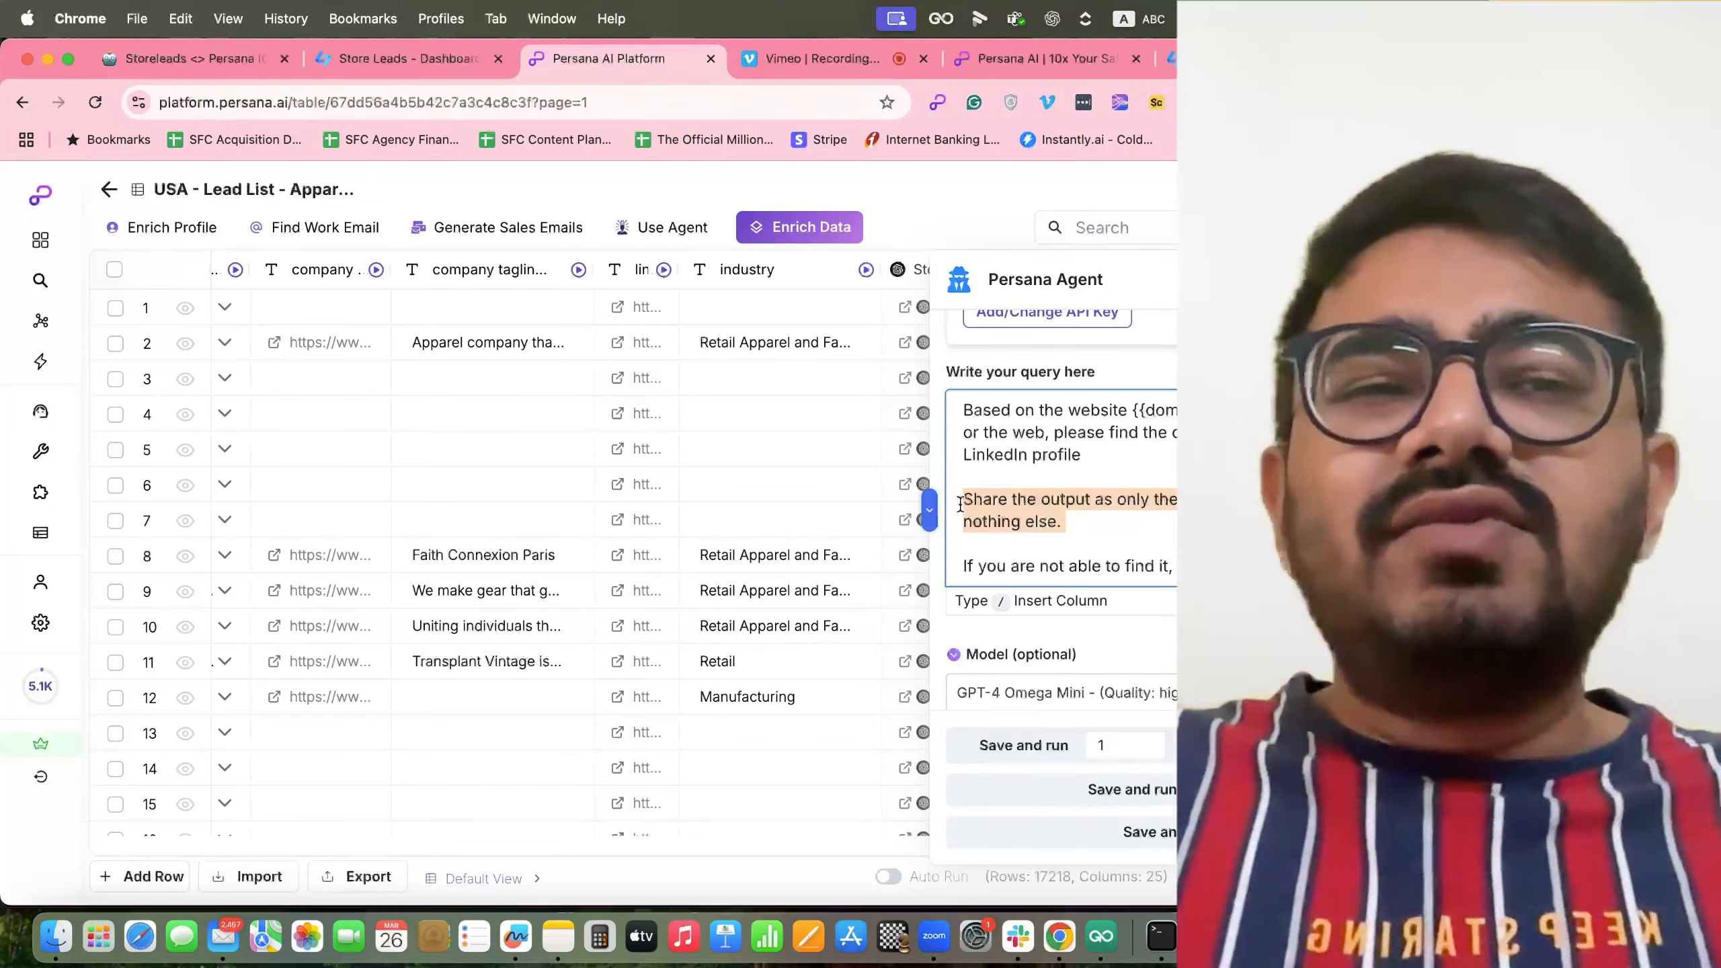
pyautogui.scroll(-3, 959, 504)
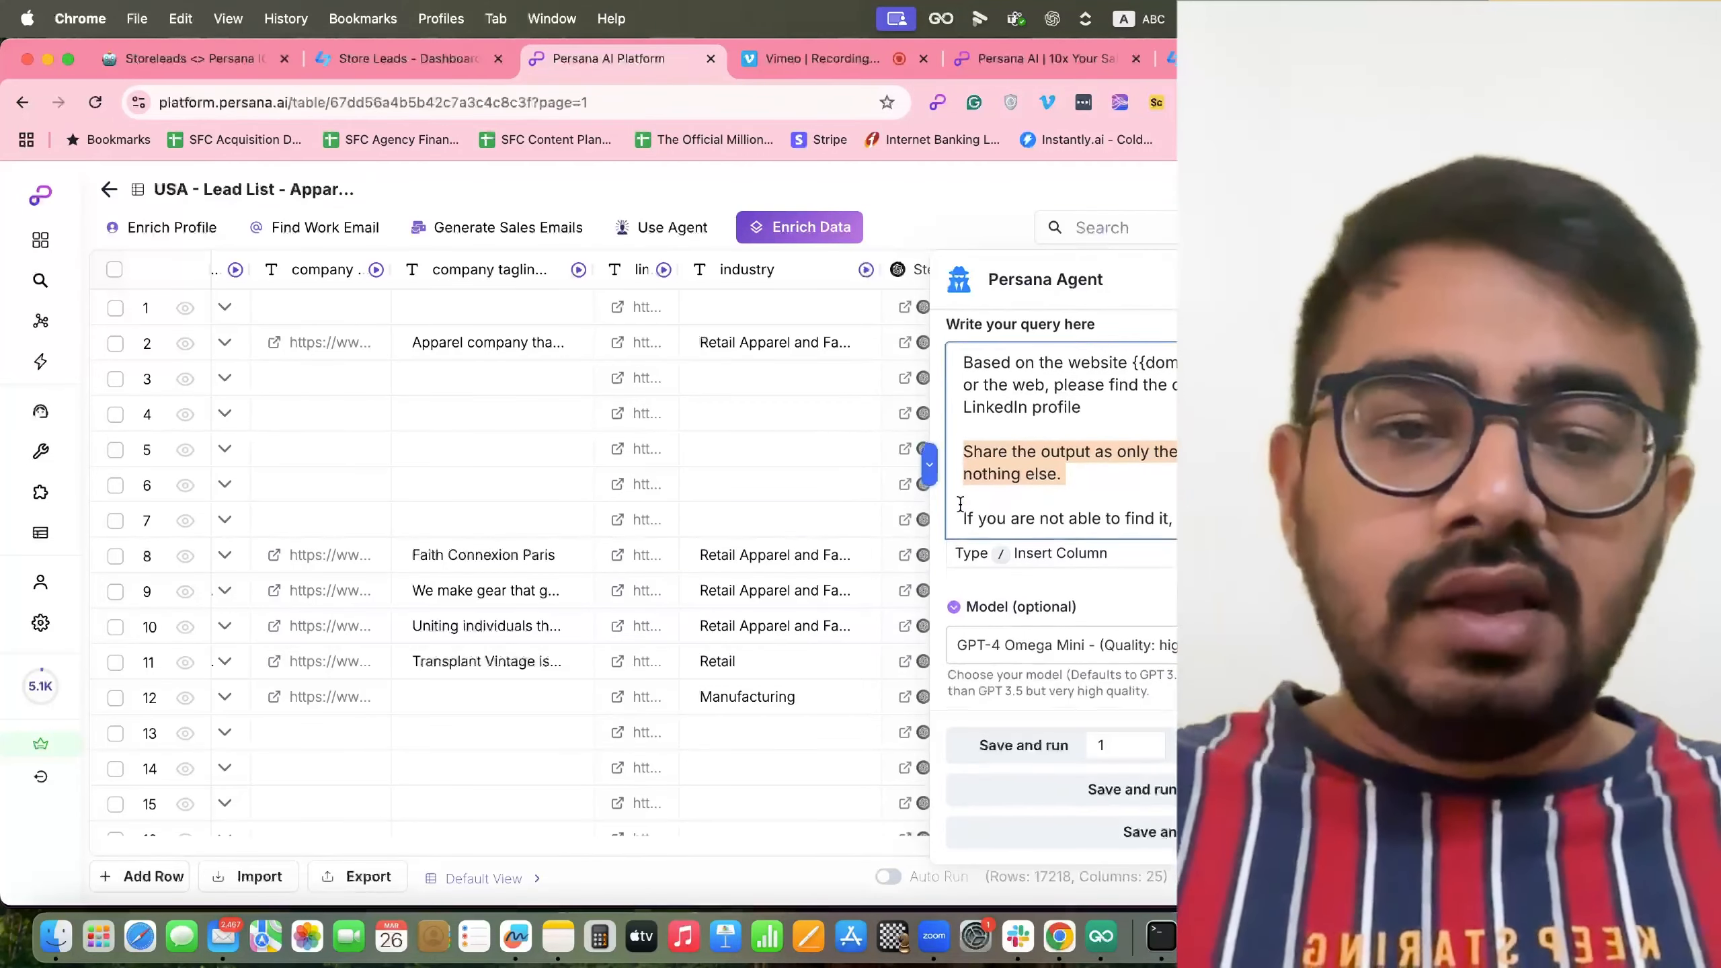
pyautogui.click(1033, 459)
pyautogui.scroll(3, 1034, 459)
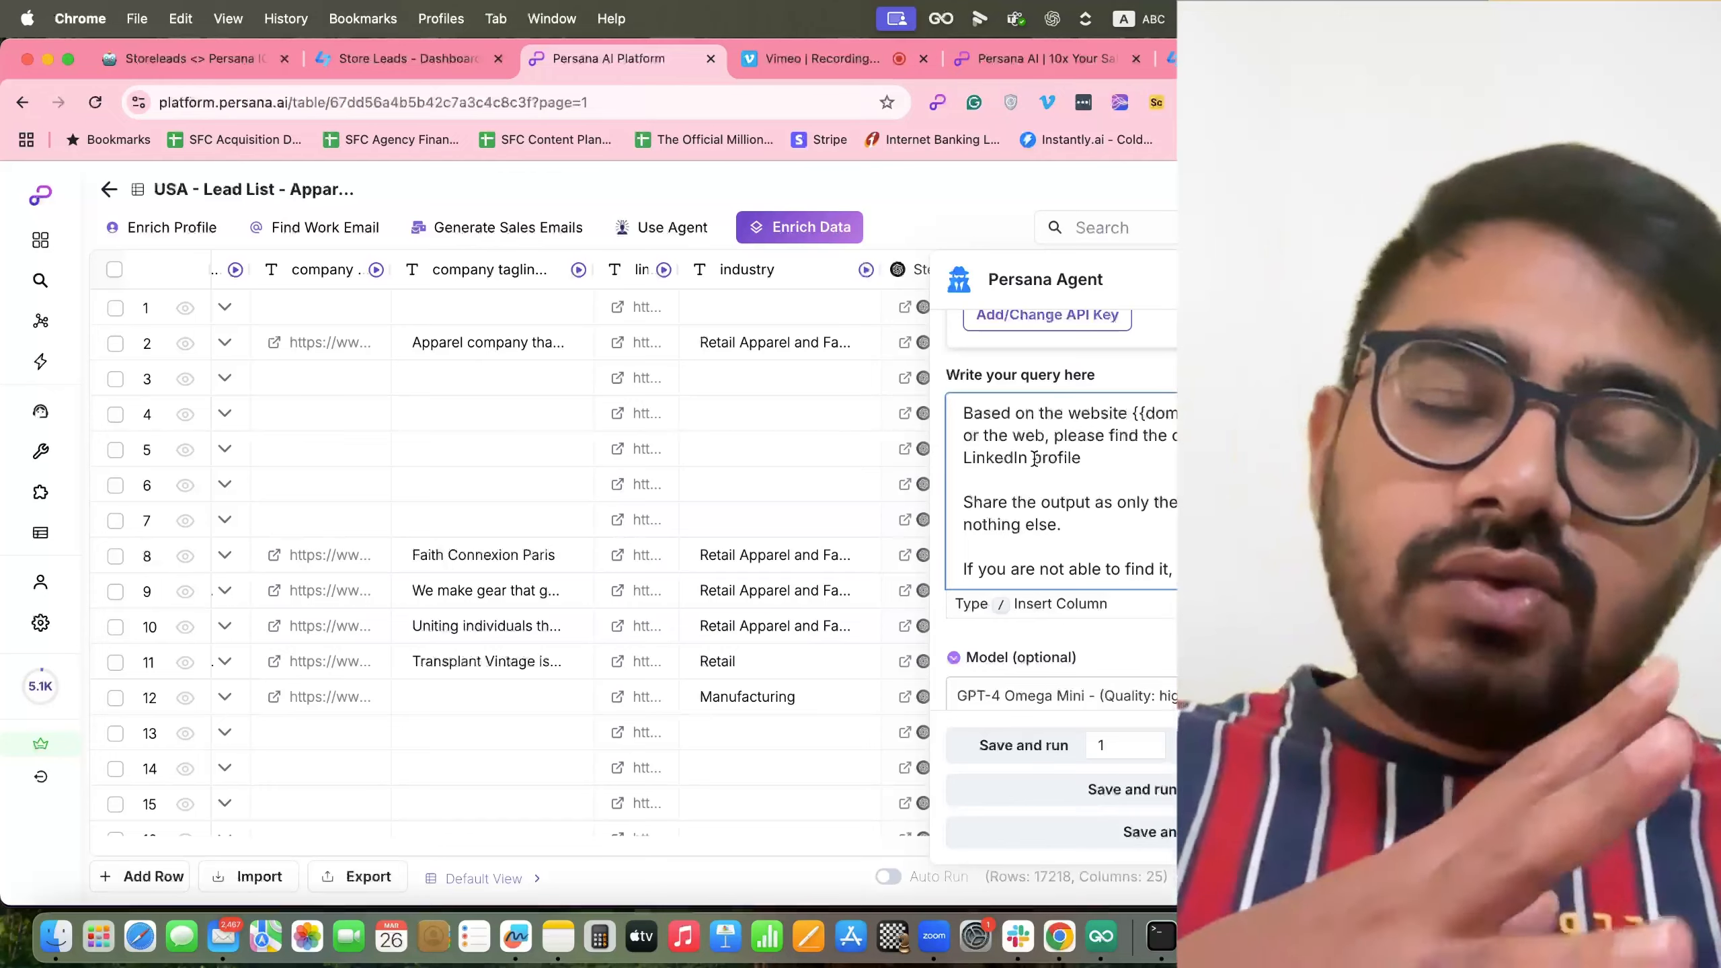
pyautogui.scroll(-4, 1035, 460)
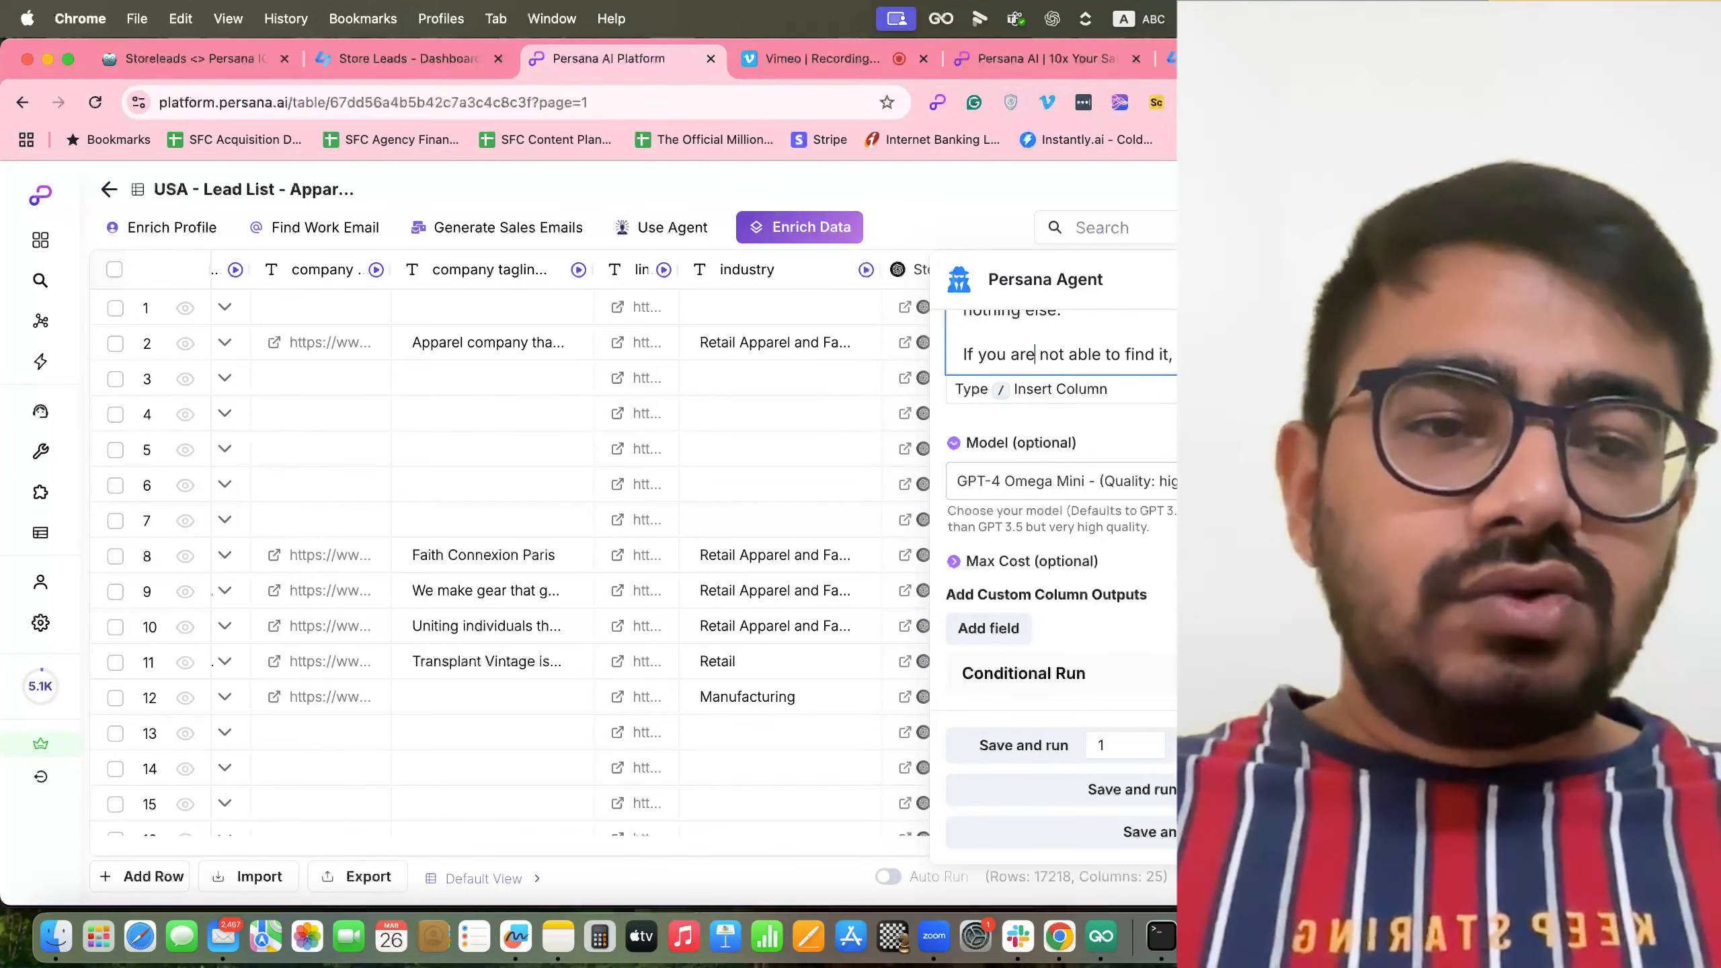
# Close the Persana Agent panel and scroll across the table to review the Step 2–4 columns.
pyautogui.click(1430, 279)
pyautogui.hscroll(4, 1036, 451)
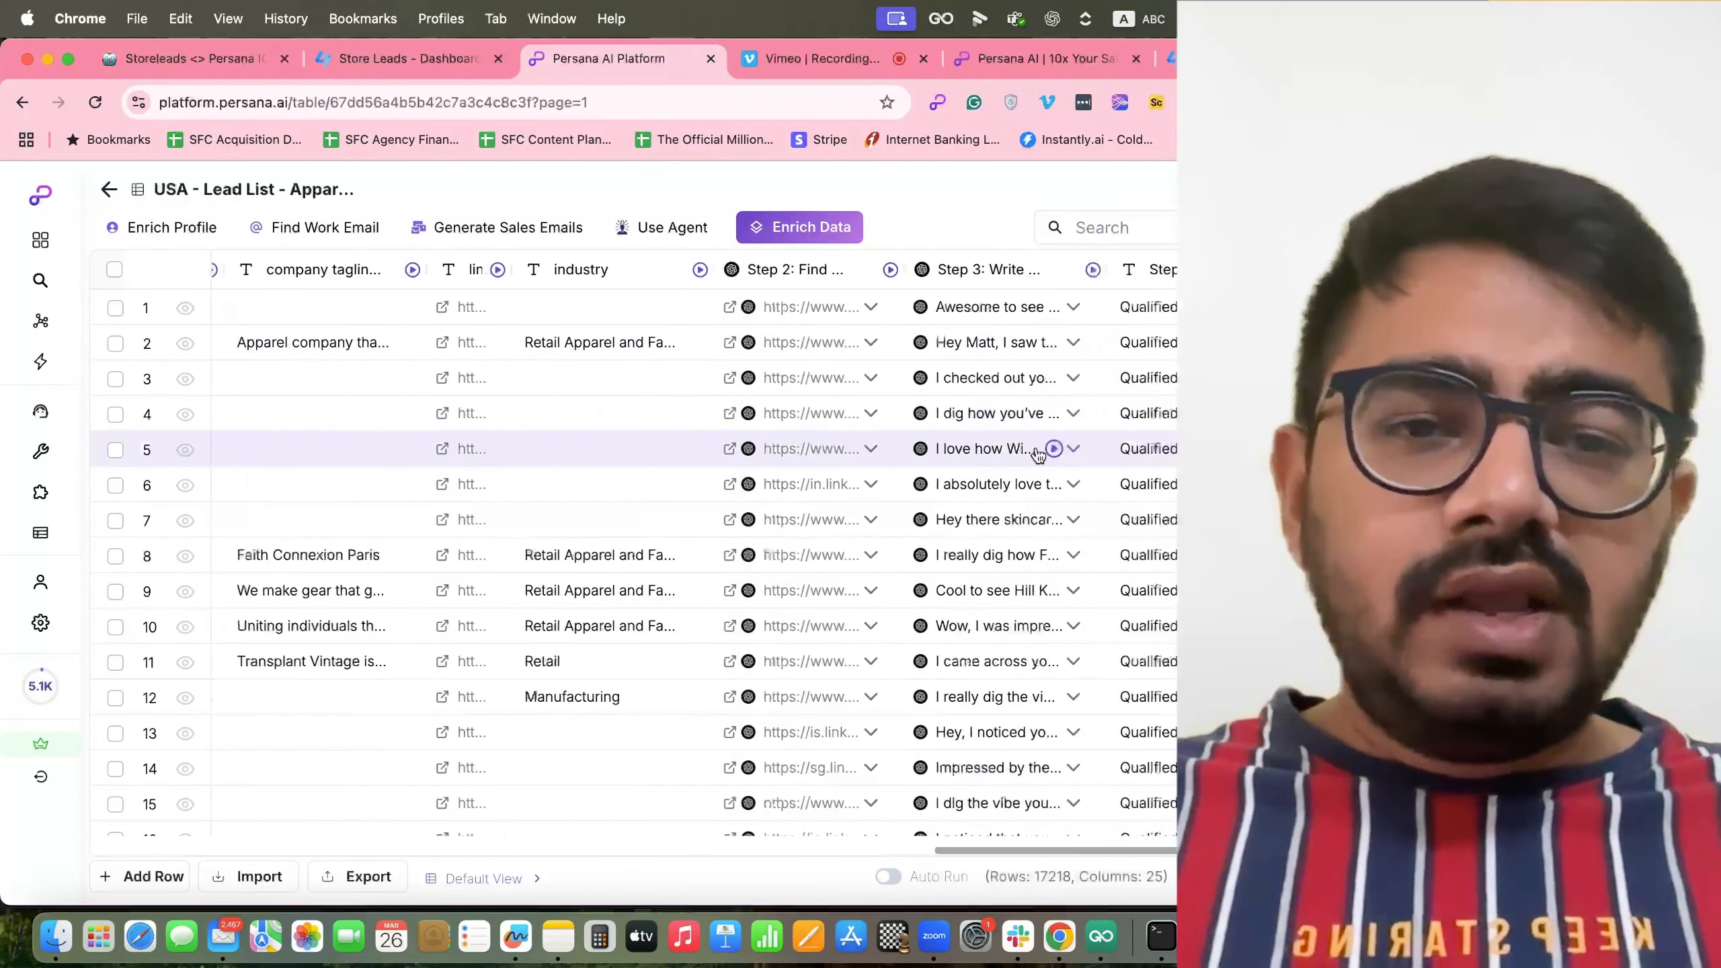
pyautogui.hscroll(3, 1035, 447)
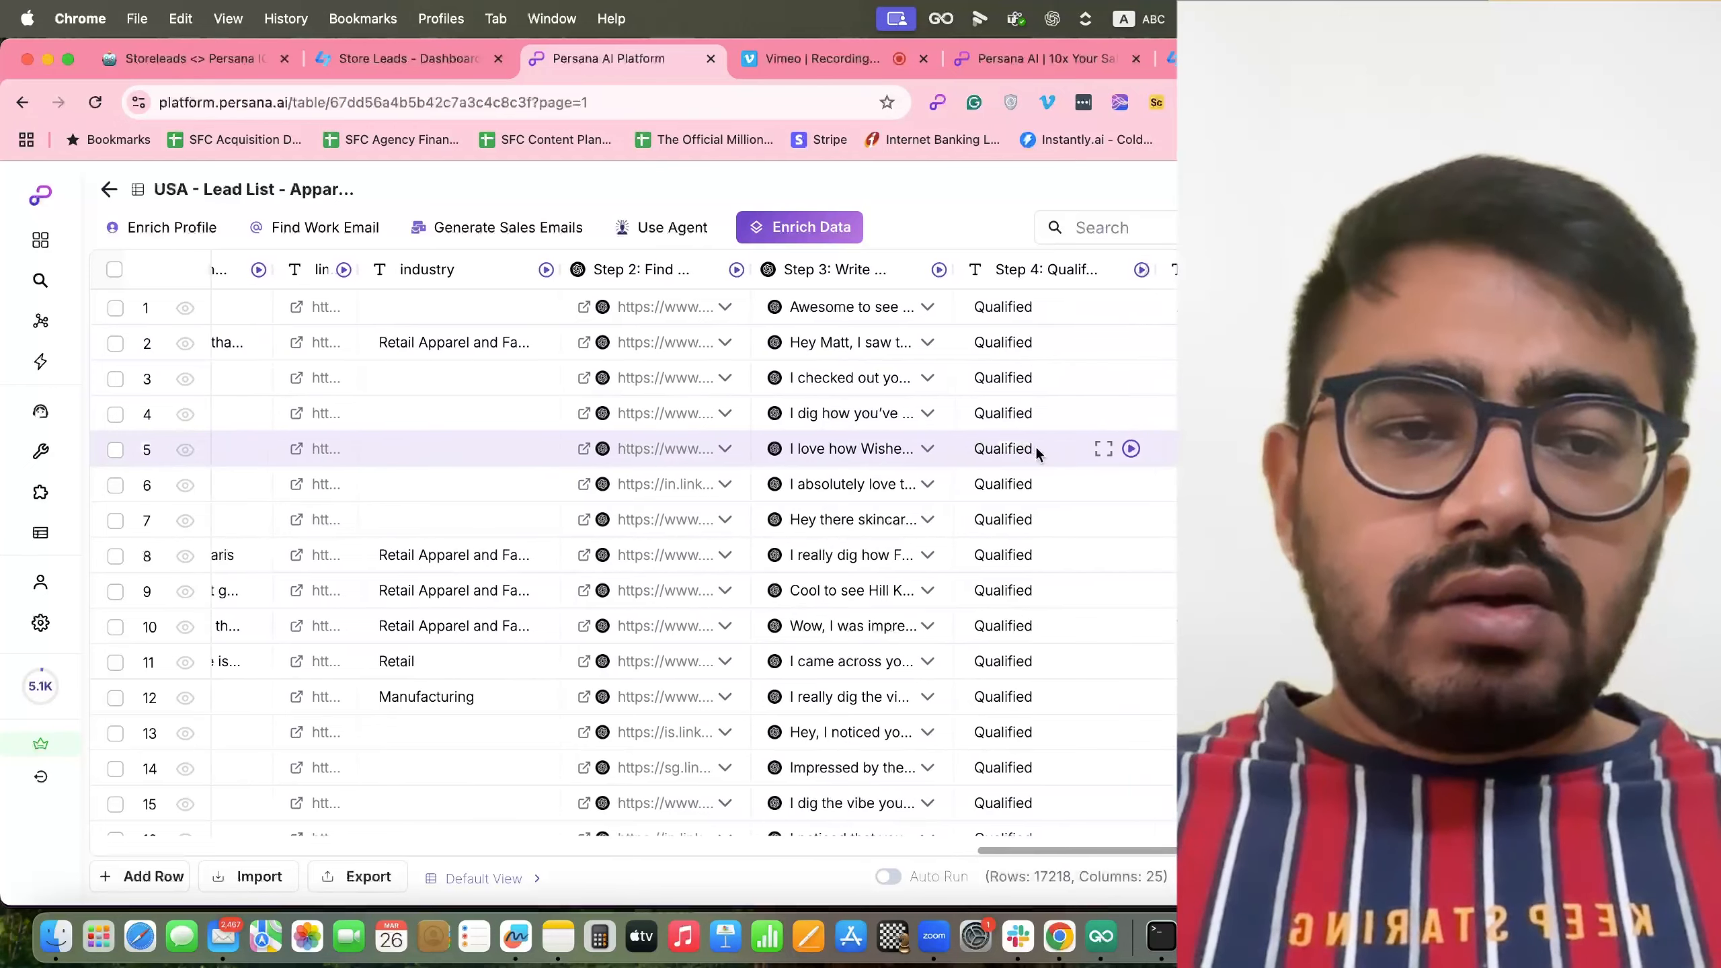
pyautogui.hscroll(1, 1035, 445)
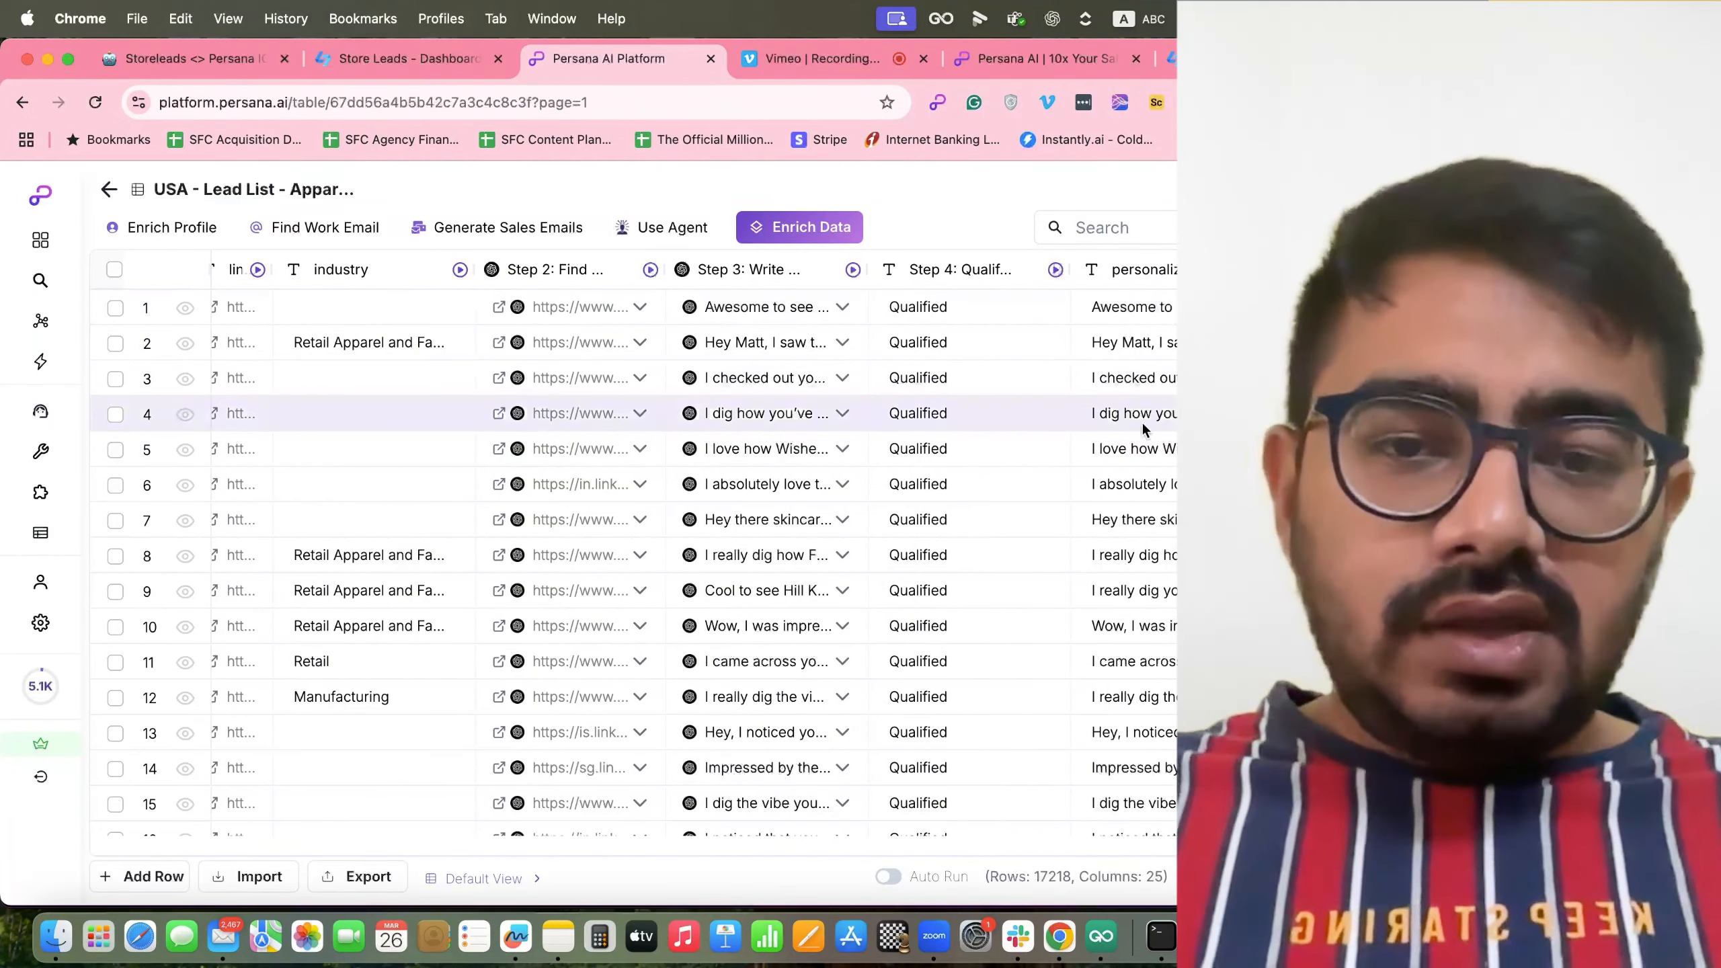
pyautogui.hscroll(-1, 1142, 426)
pyautogui.hscroll(-1, 1141, 425)
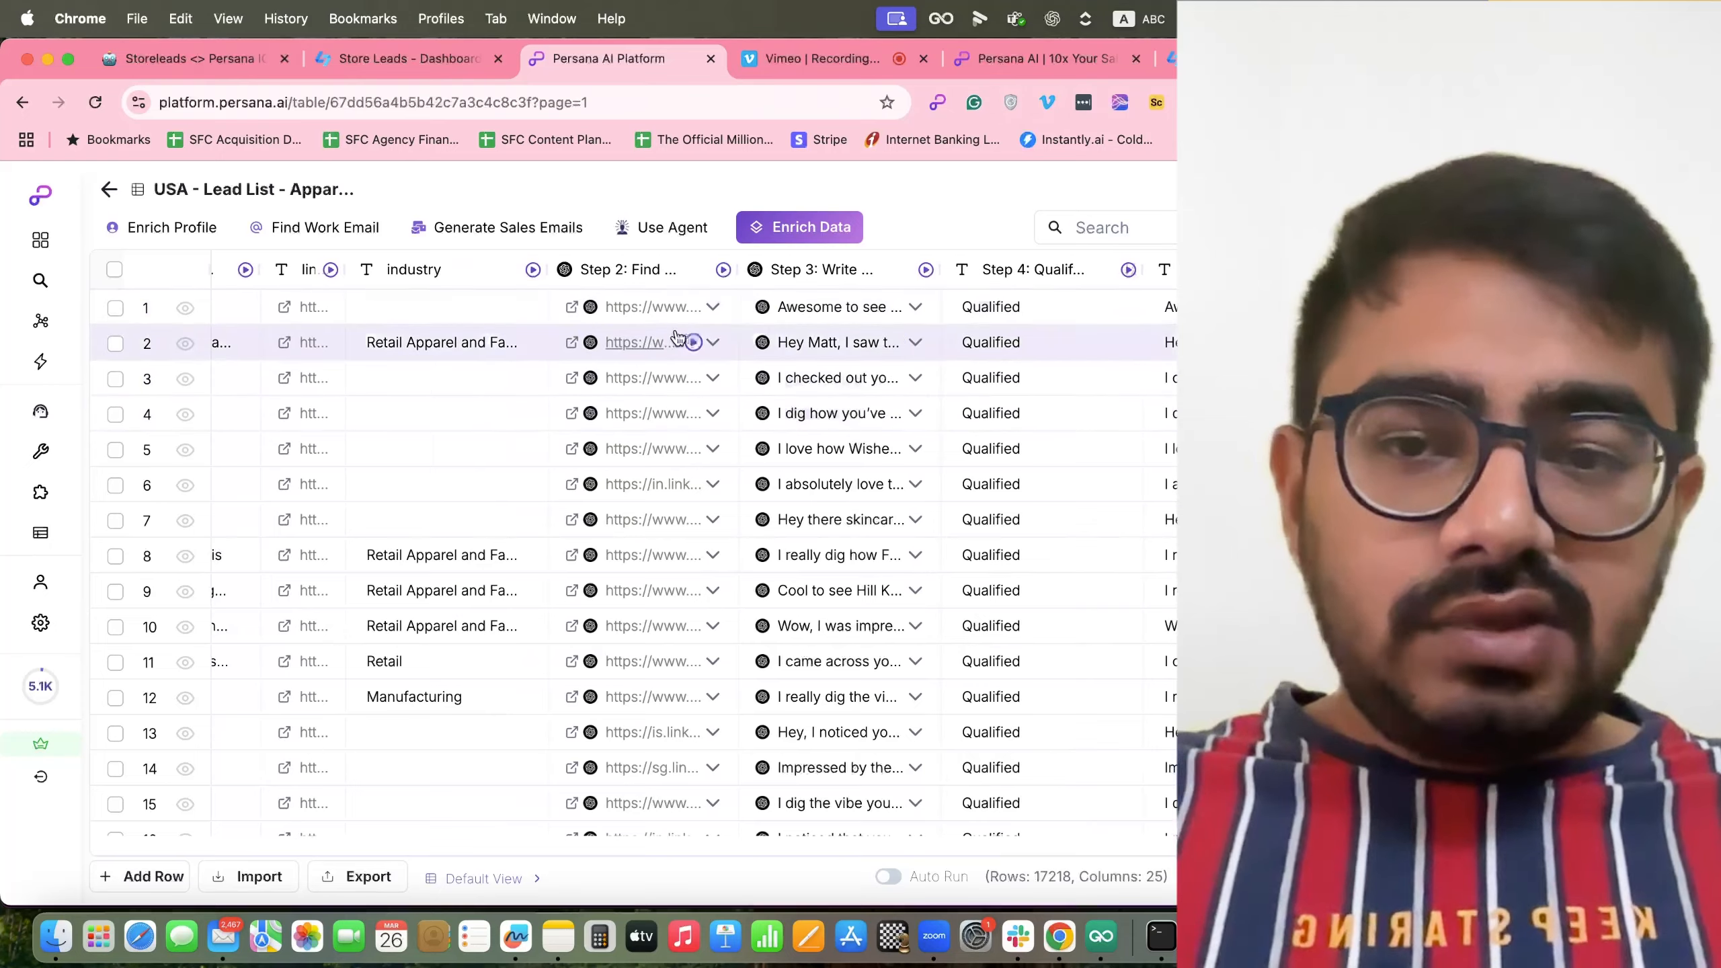
pyautogui.scroll(-6, 677, 467)
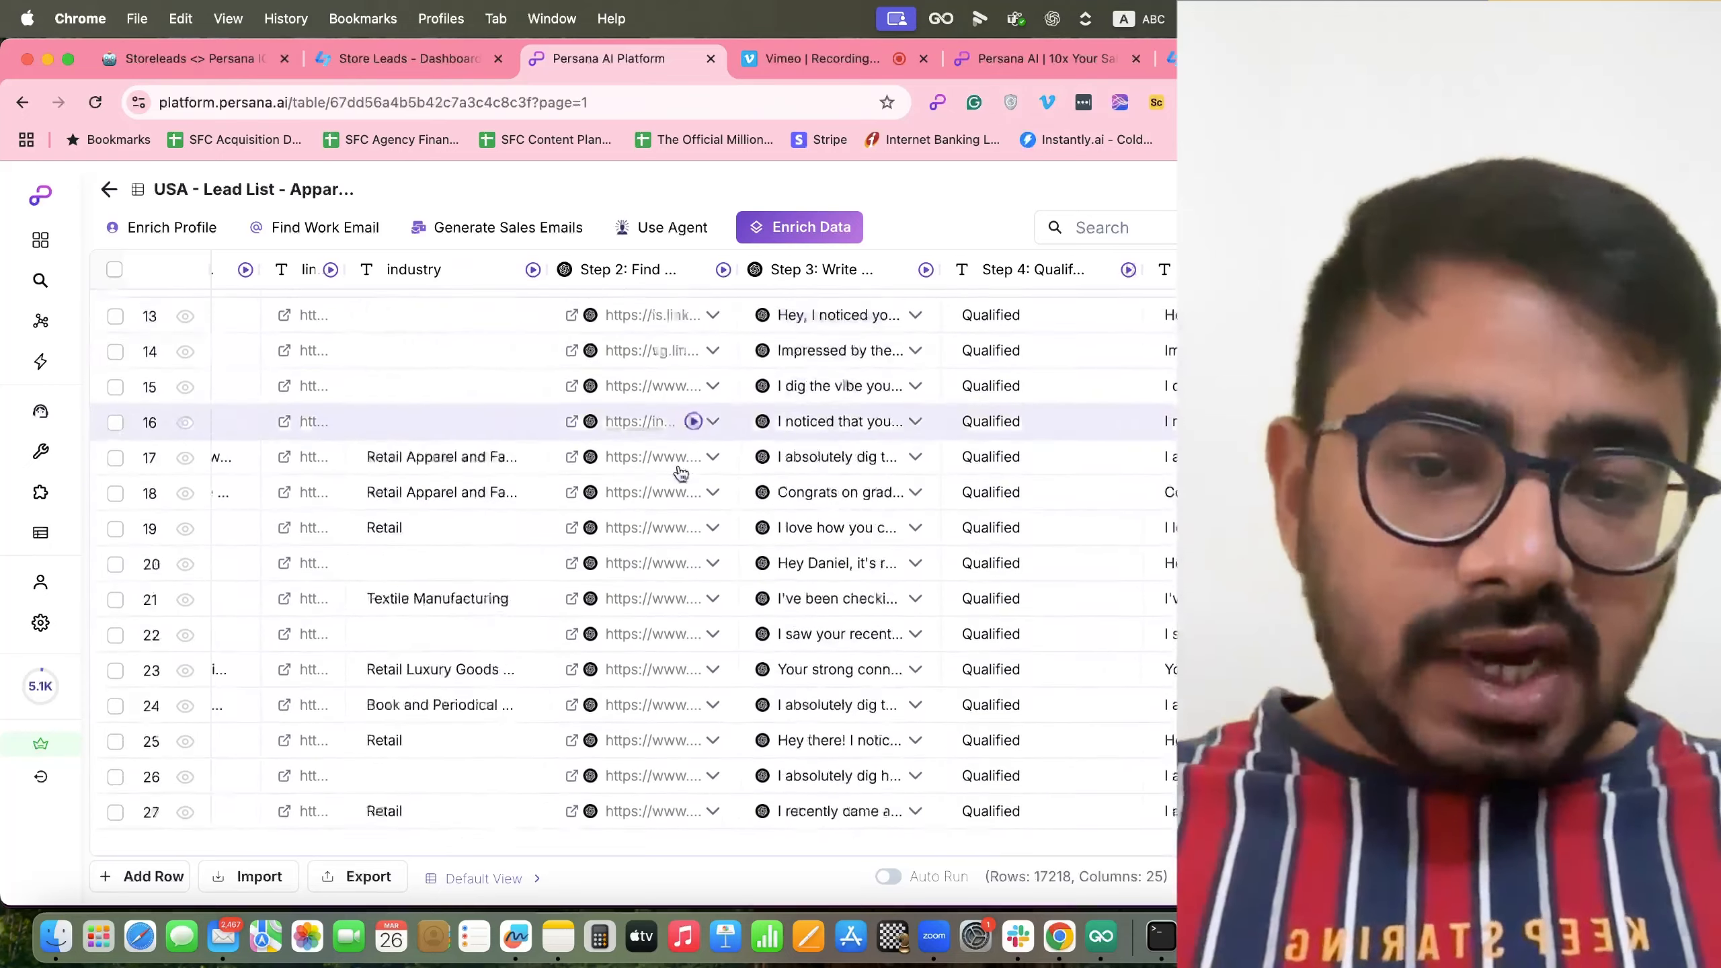
pyautogui.scroll(4, 681, 472)
pyautogui.scroll(-10, 681, 472)
pyautogui.scroll(12, 679, 471)
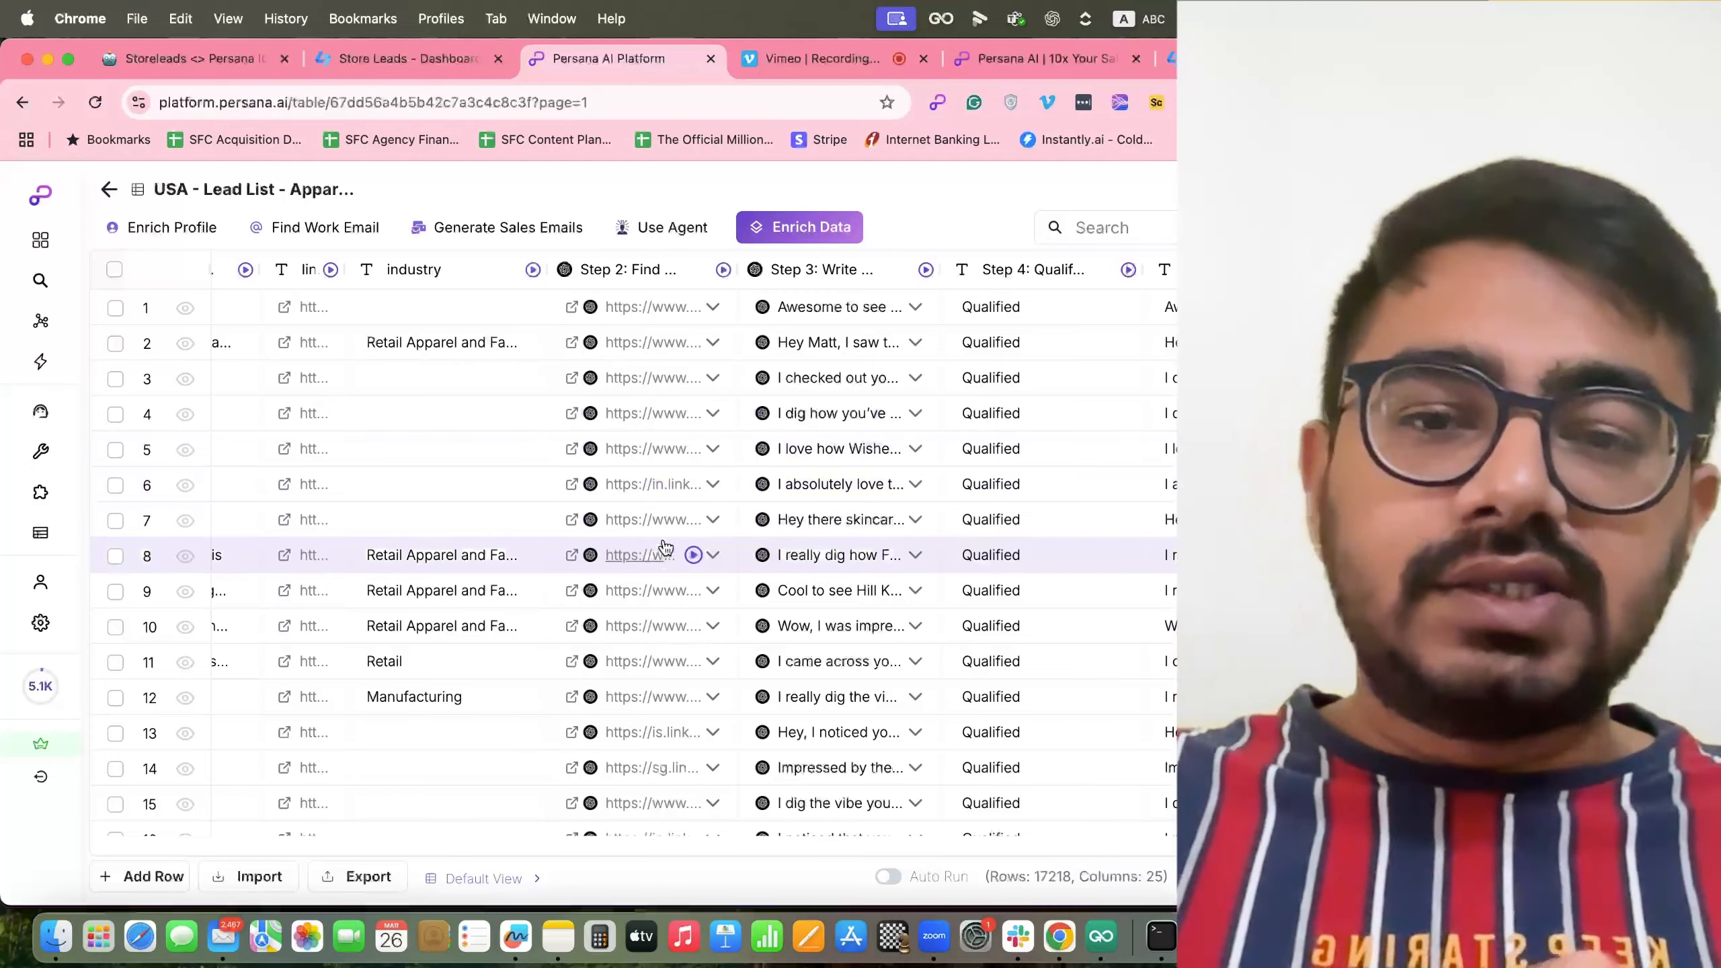
pyautogui.hscroll(2, 779, 555)
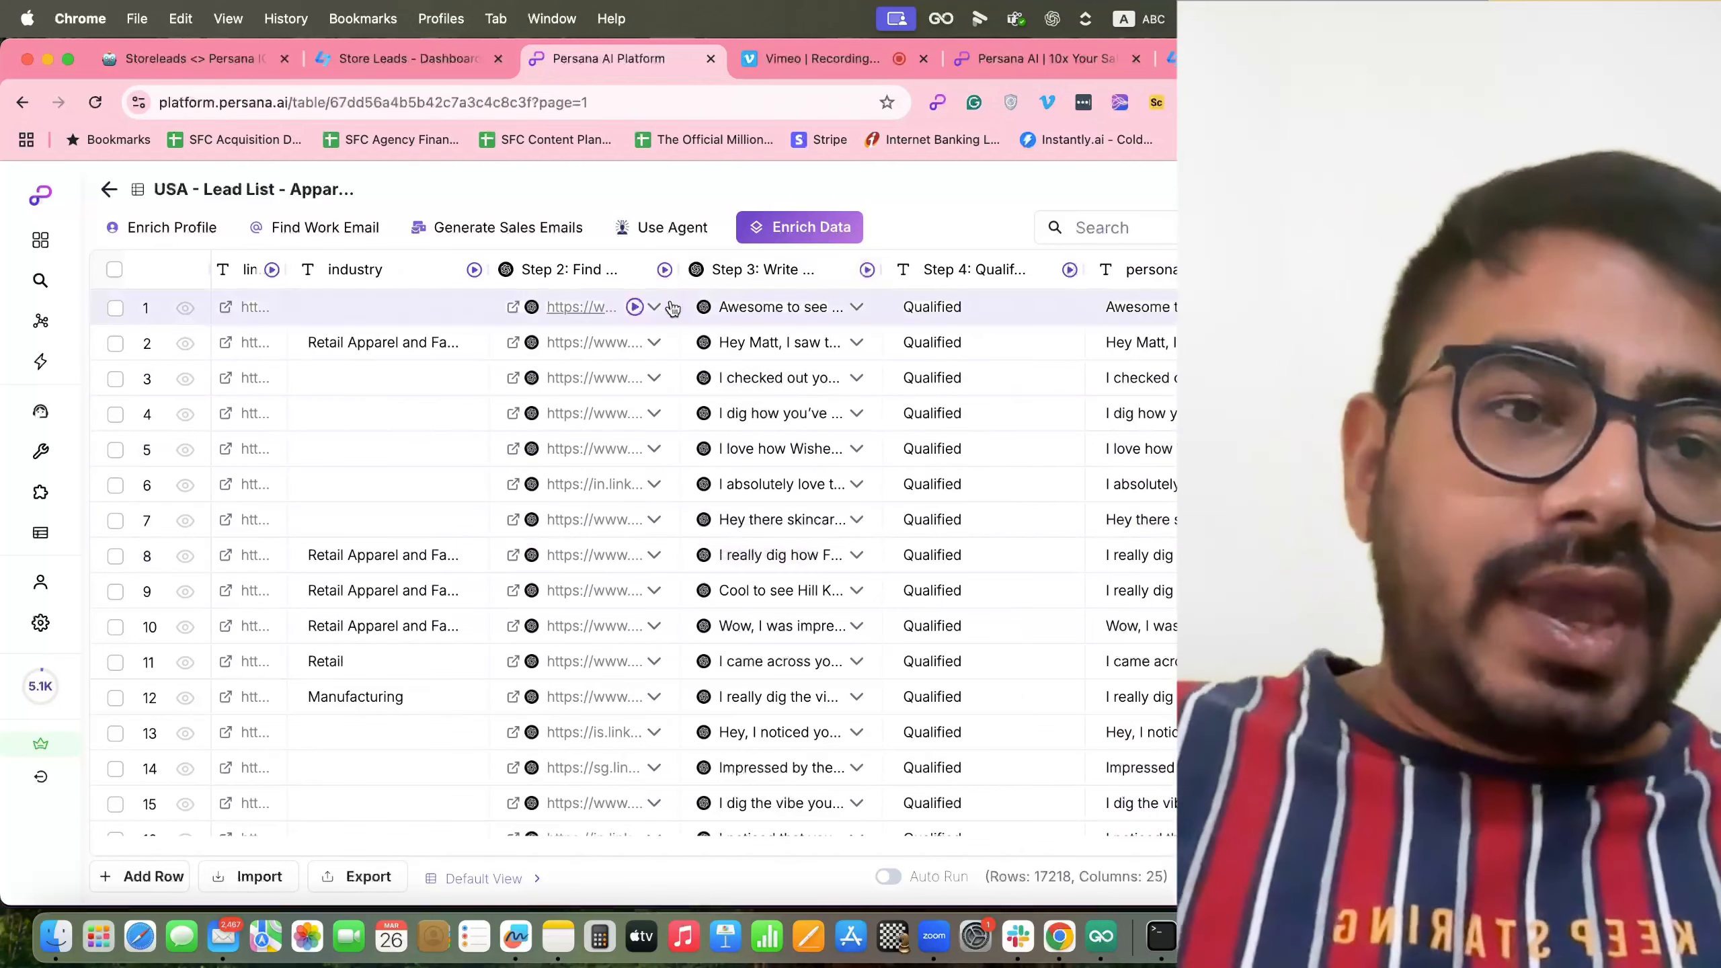
pyautogui.hscroll(-15, 729, 484)
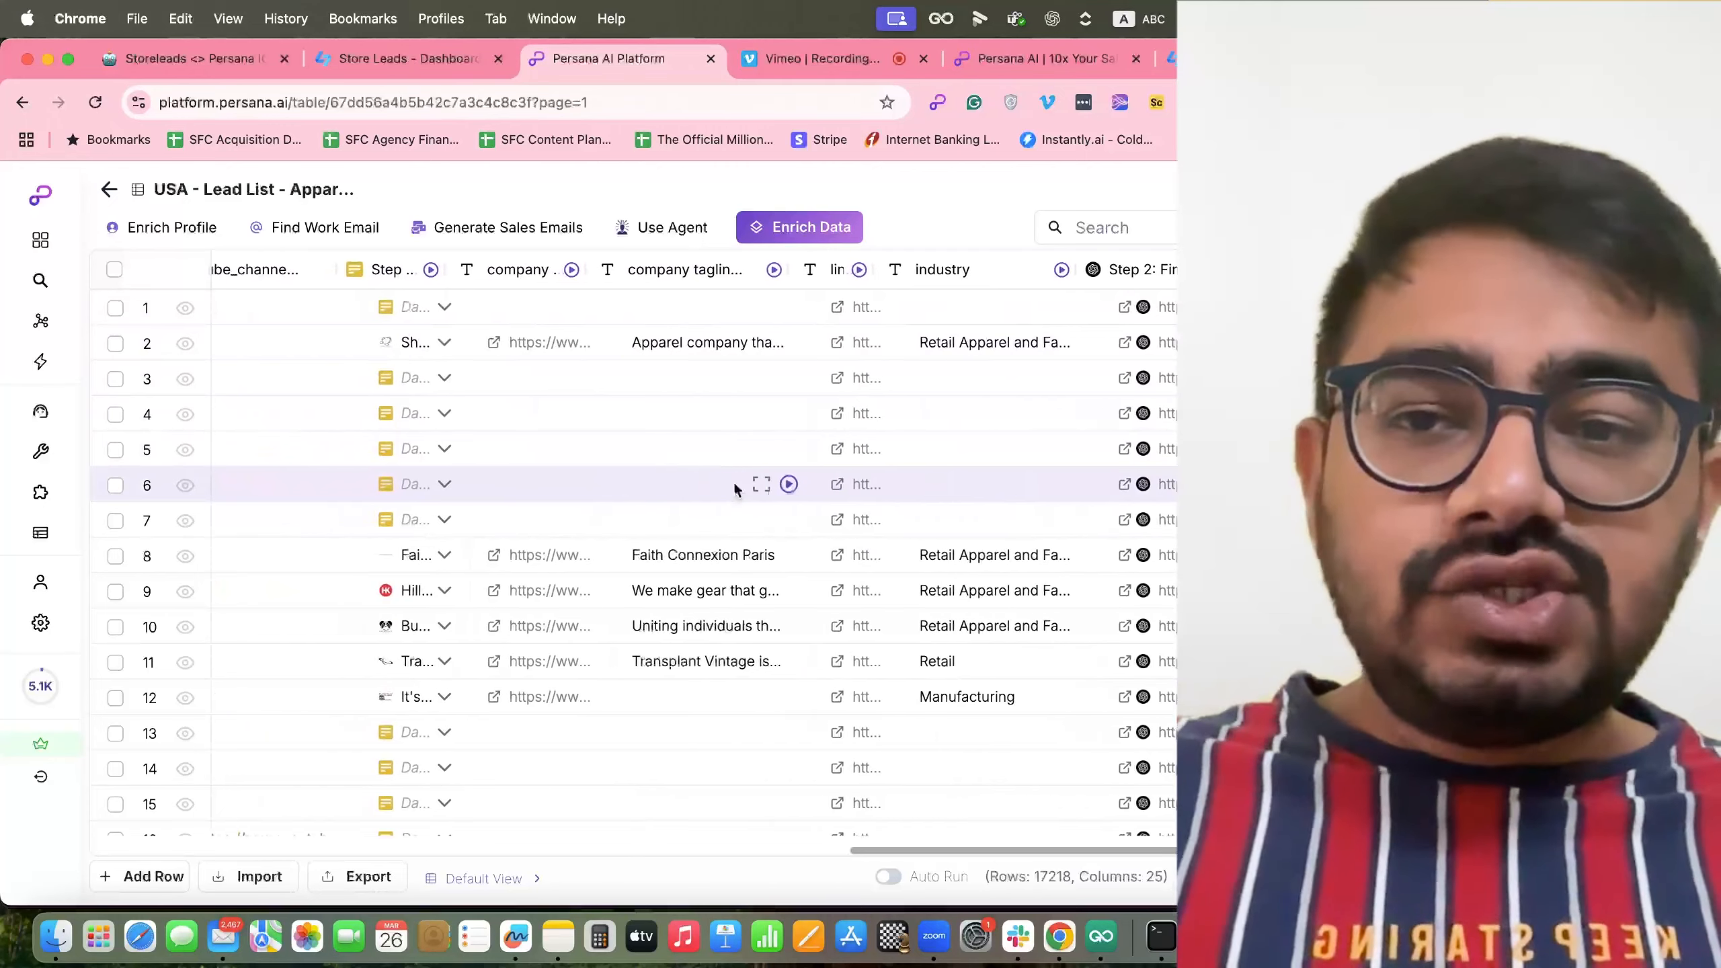
pyautogui.hscroll(-4, 734, 486)
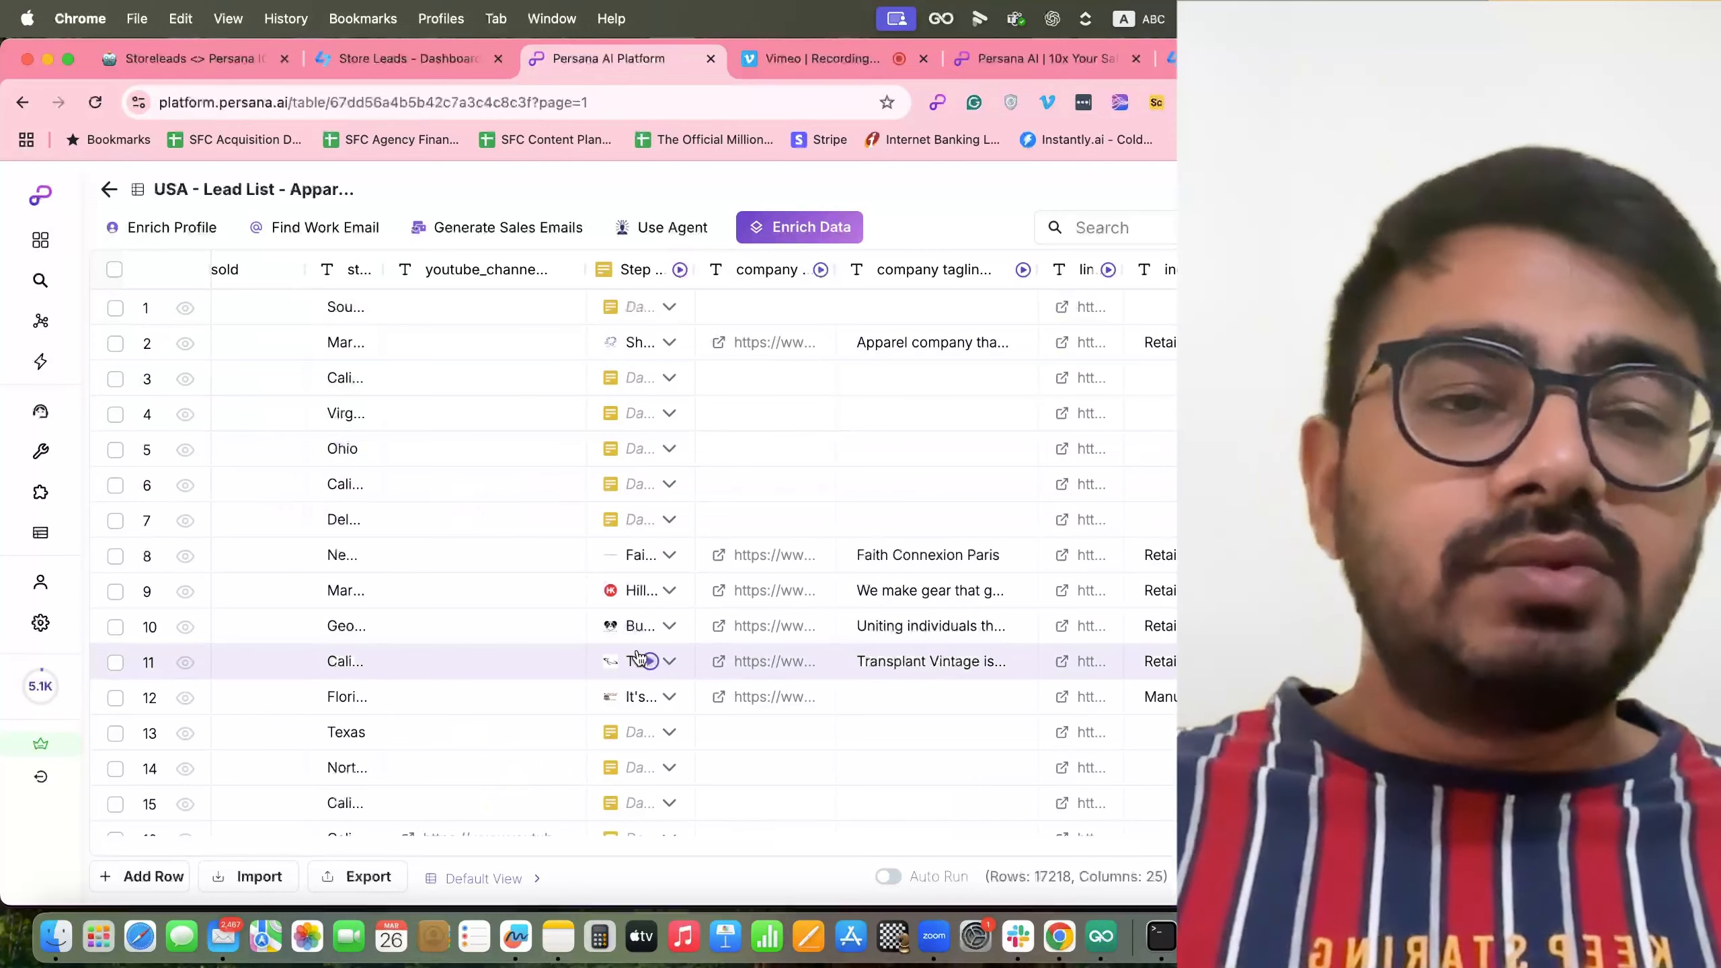
pyautogui.hscroll(5, 707, 680)
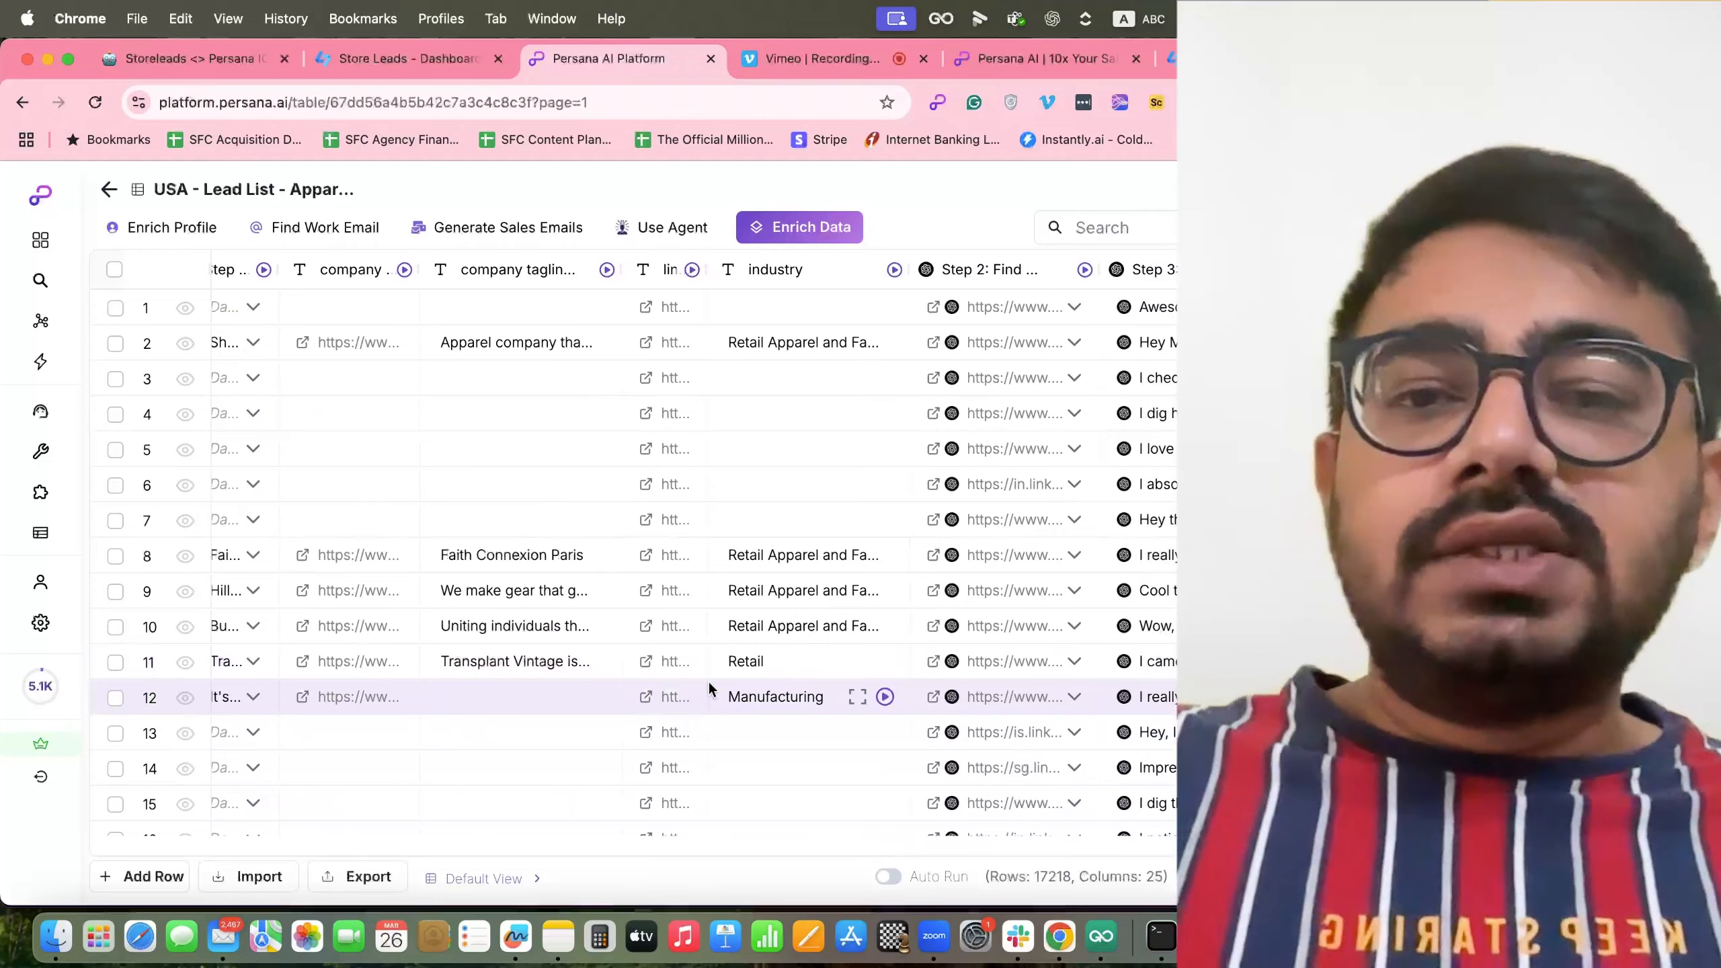
pyautogui.hscroll(2, 707, 680)
pyautogui.hscroll(1, 708, 680)
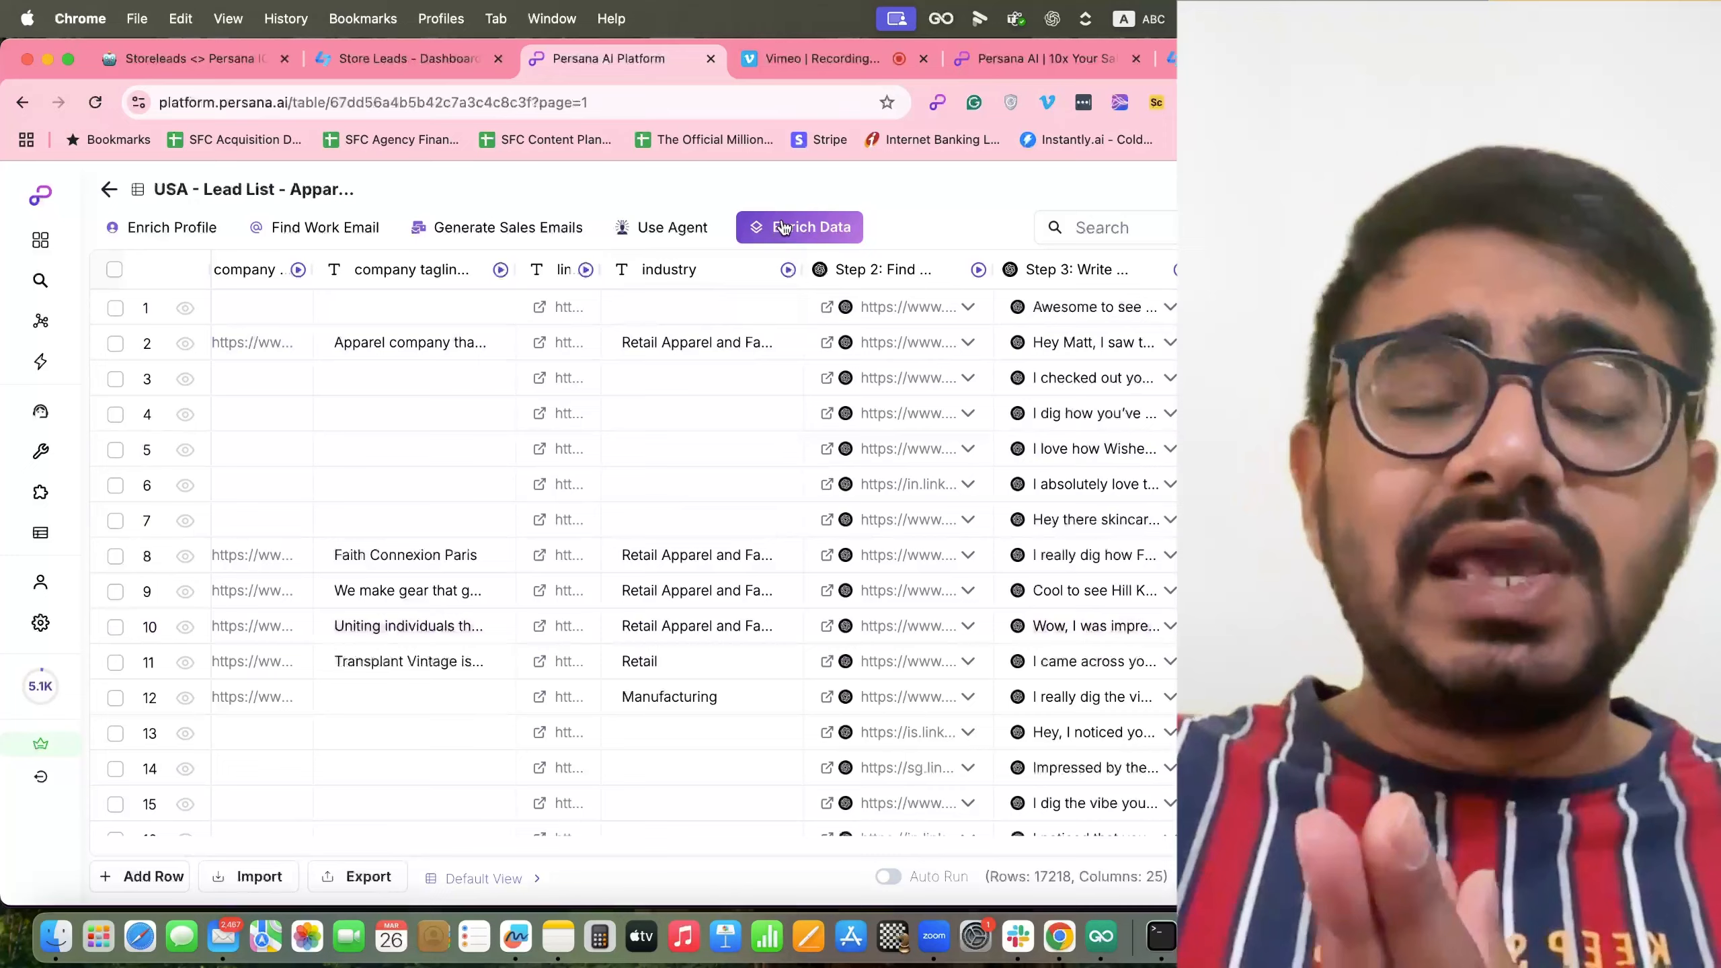
pyautogui.hscroll(10, 786, 377)
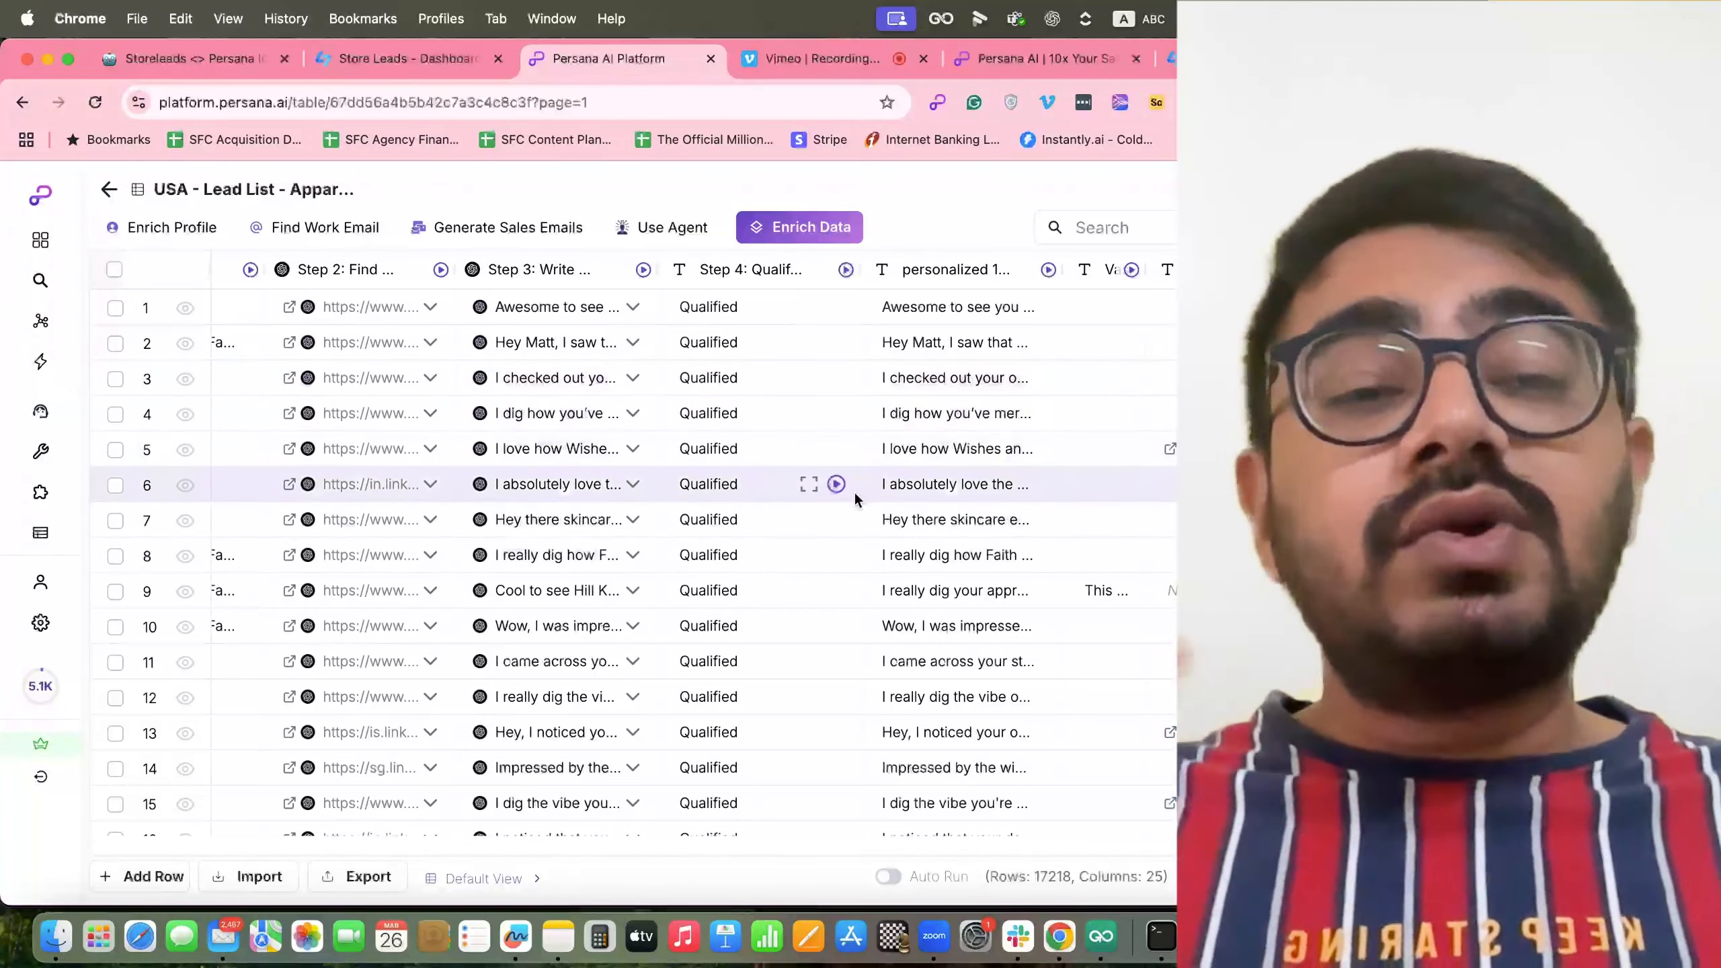
pyautogui.hscroll(-5, 868, 484)
pyautogui.hscroll(-1, 877, 502)
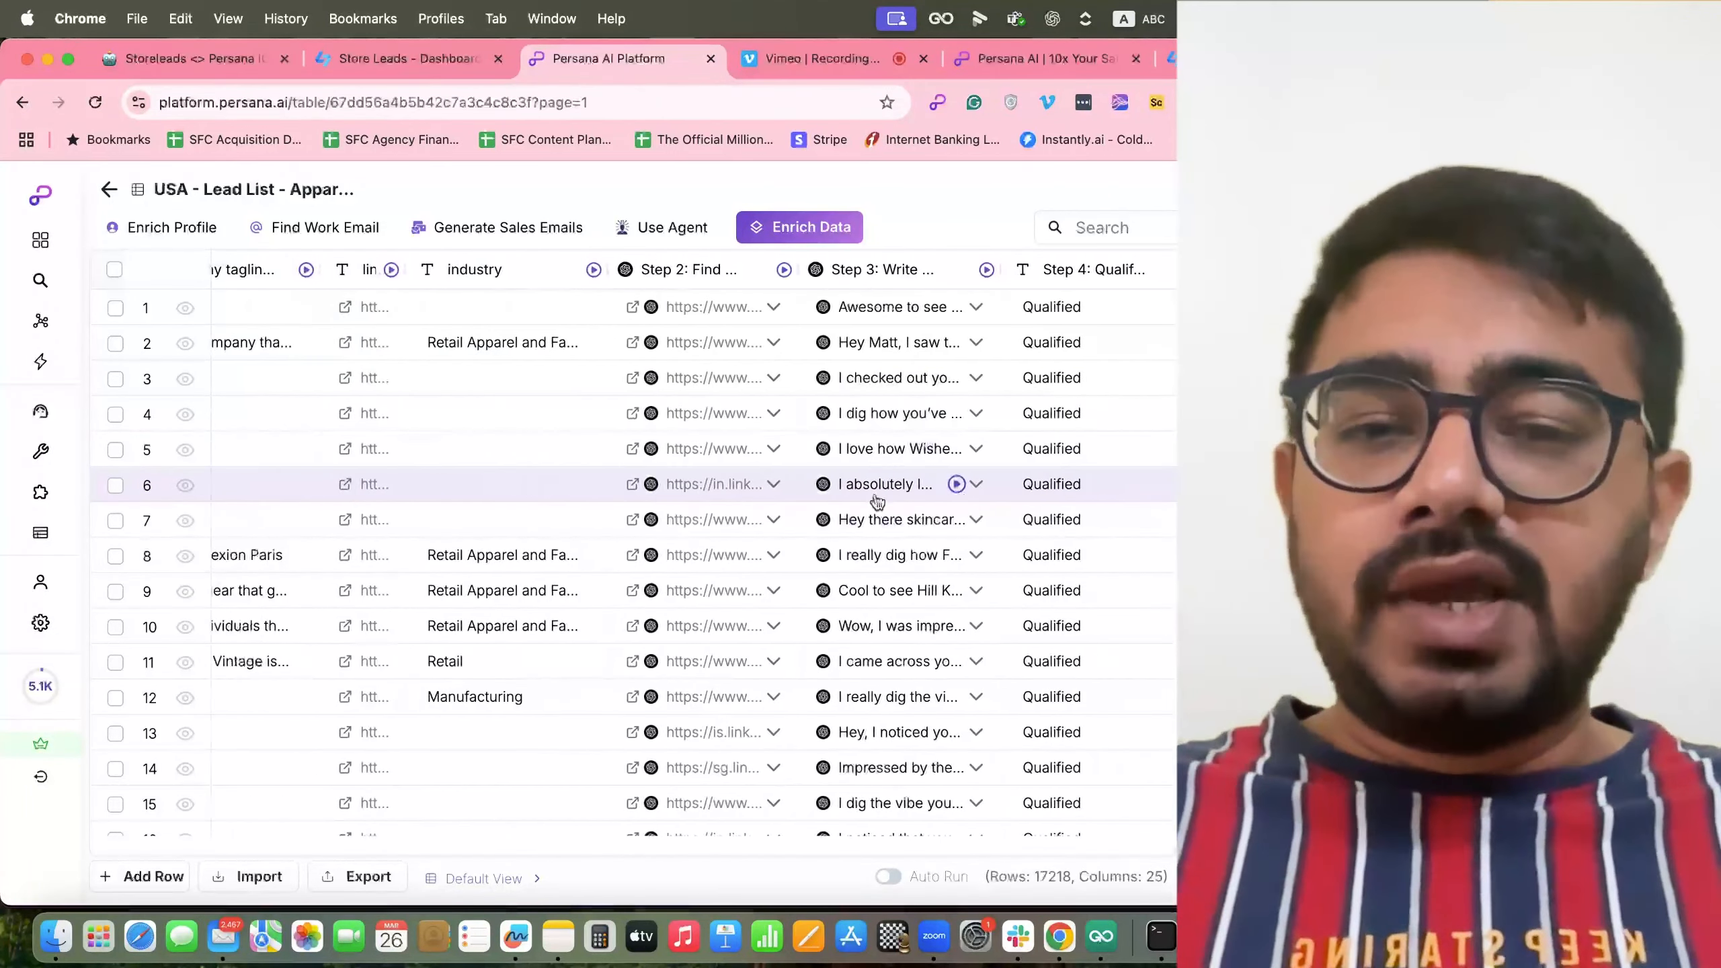
pyautogui.hscroll(1, 873, 503)
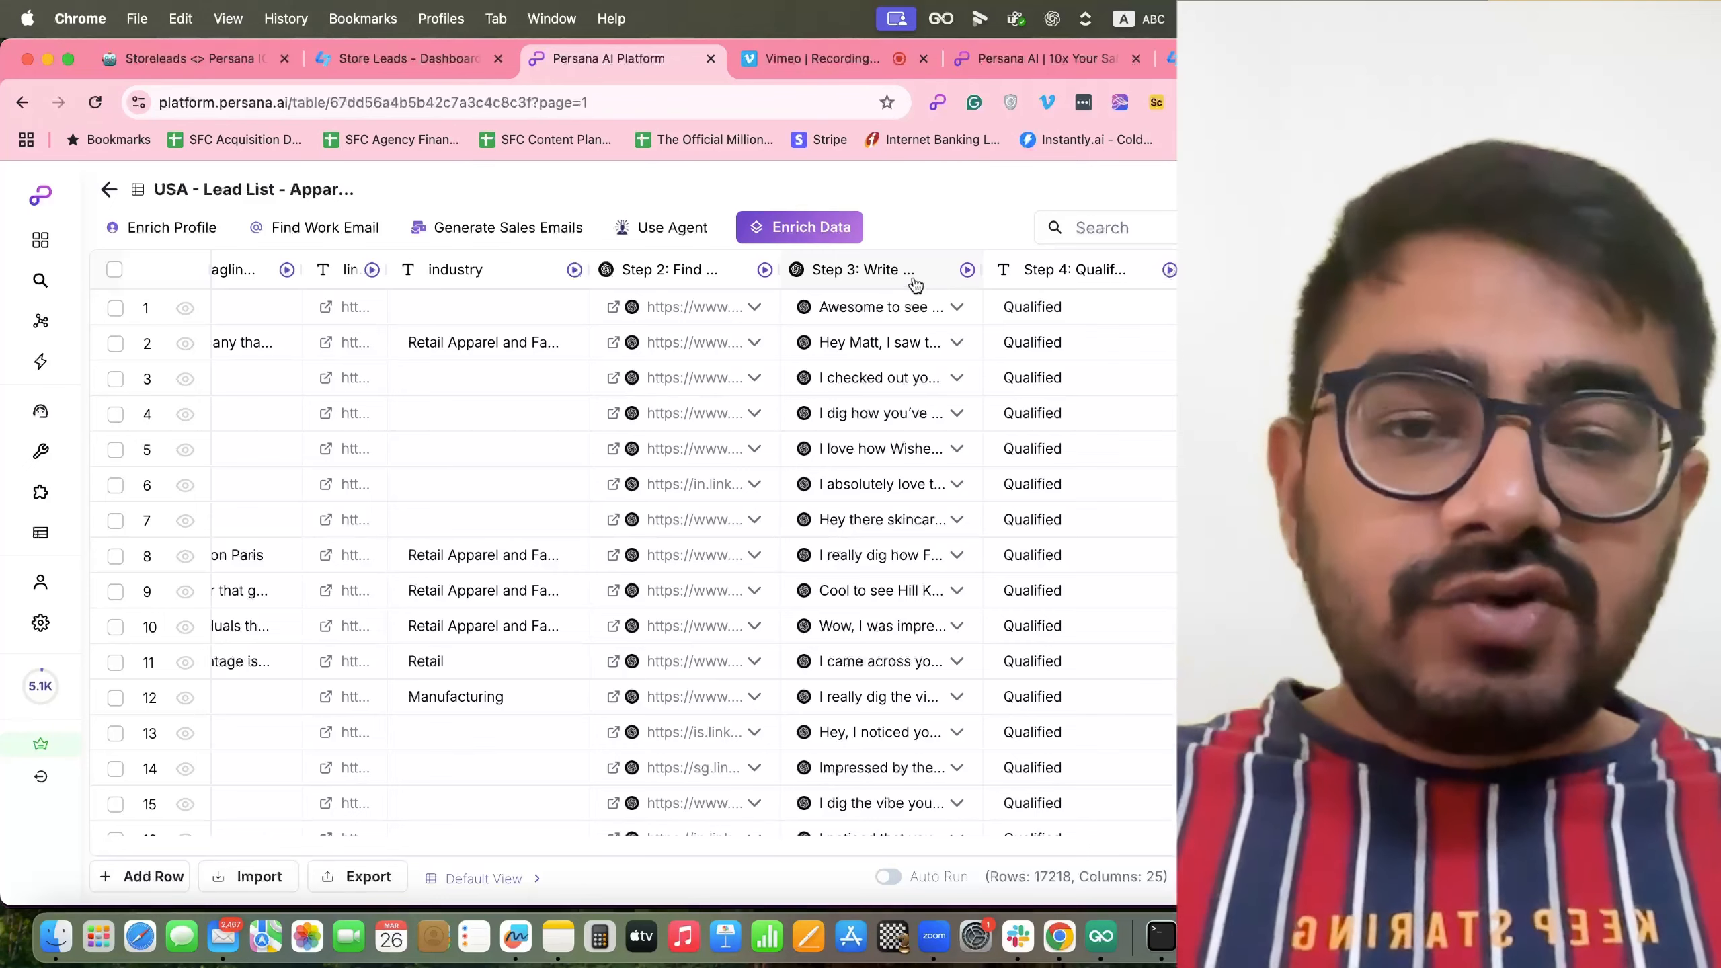
pyautogui.click(915, 285)
pyautogui.click(852, 377)
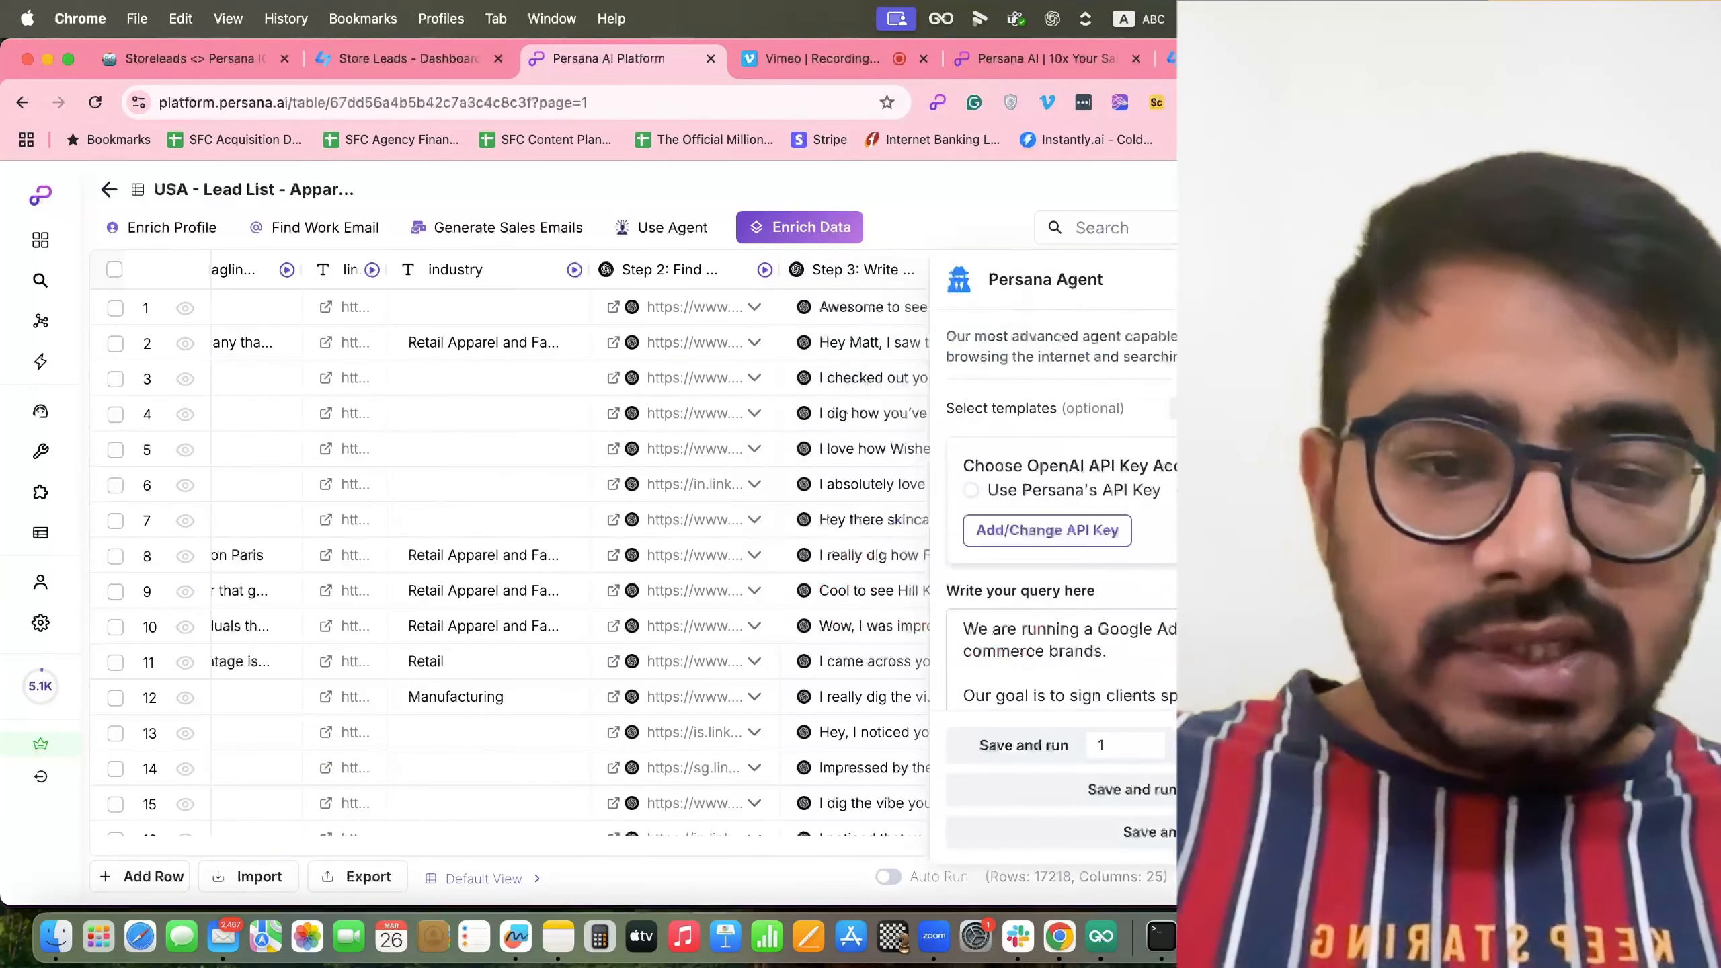
pyautogui.scroll(-5, 1176, 549)
pyautogui.scroll(-5, 1174, 551)
pyautogui.click(1680, 279)
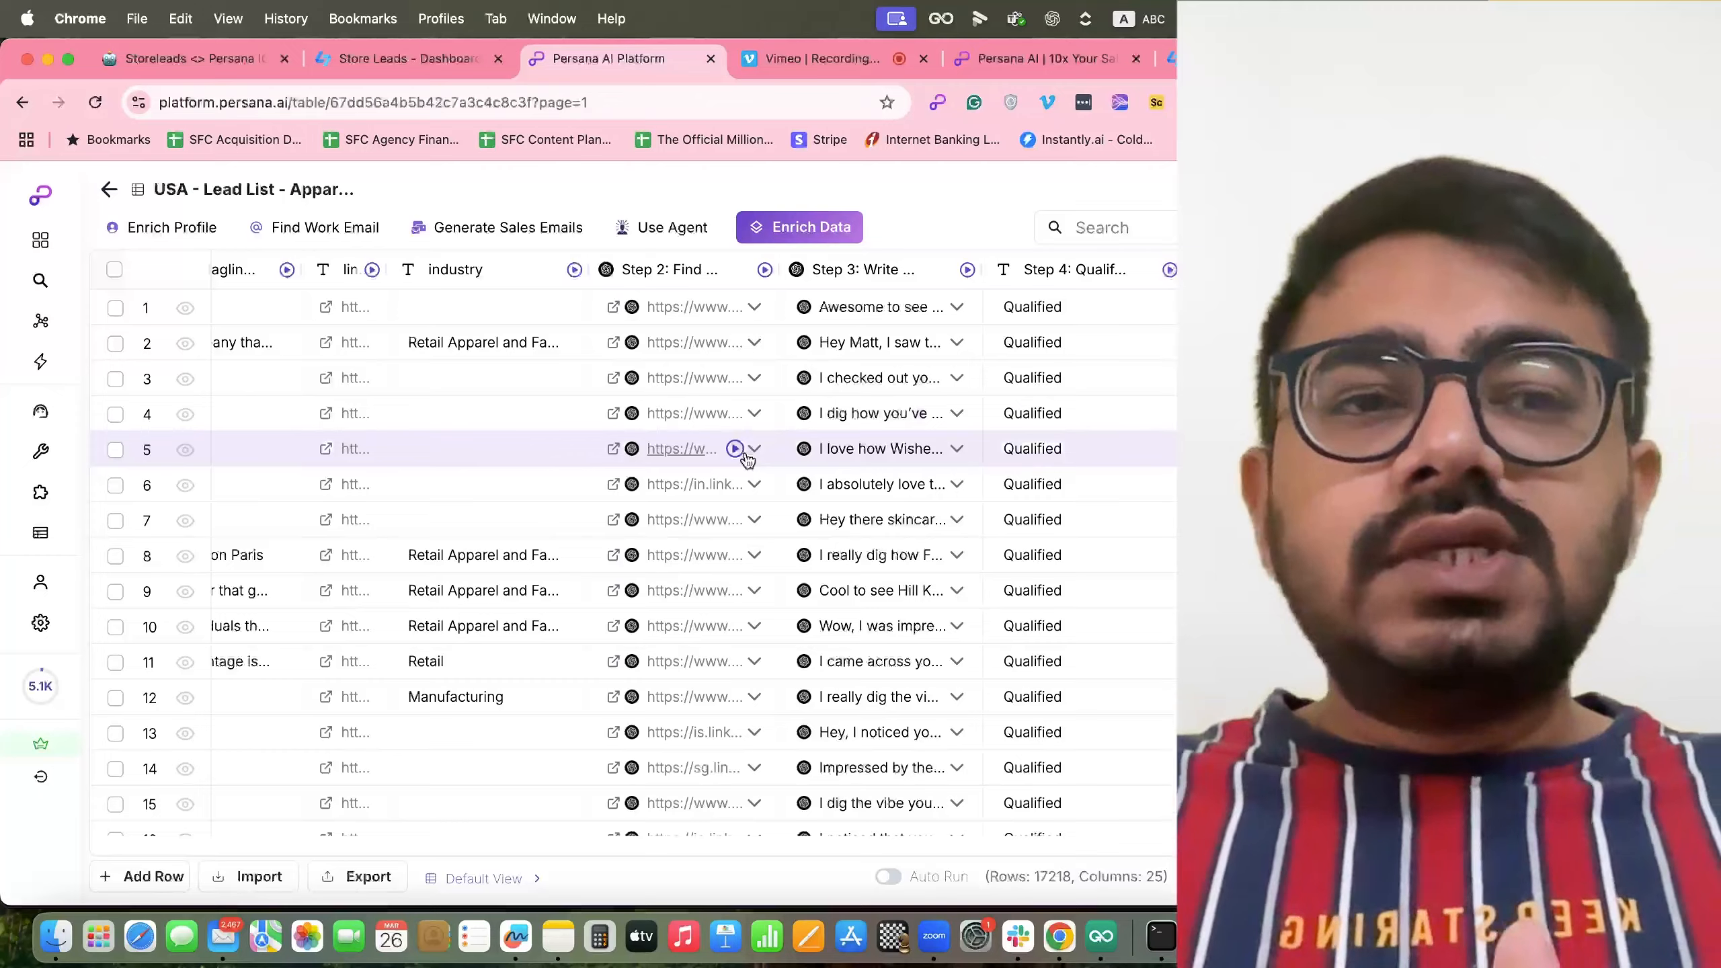
pyautogui.hscroll(3, 955, 503)
pyautogui.hscroll(3, 954, 503)
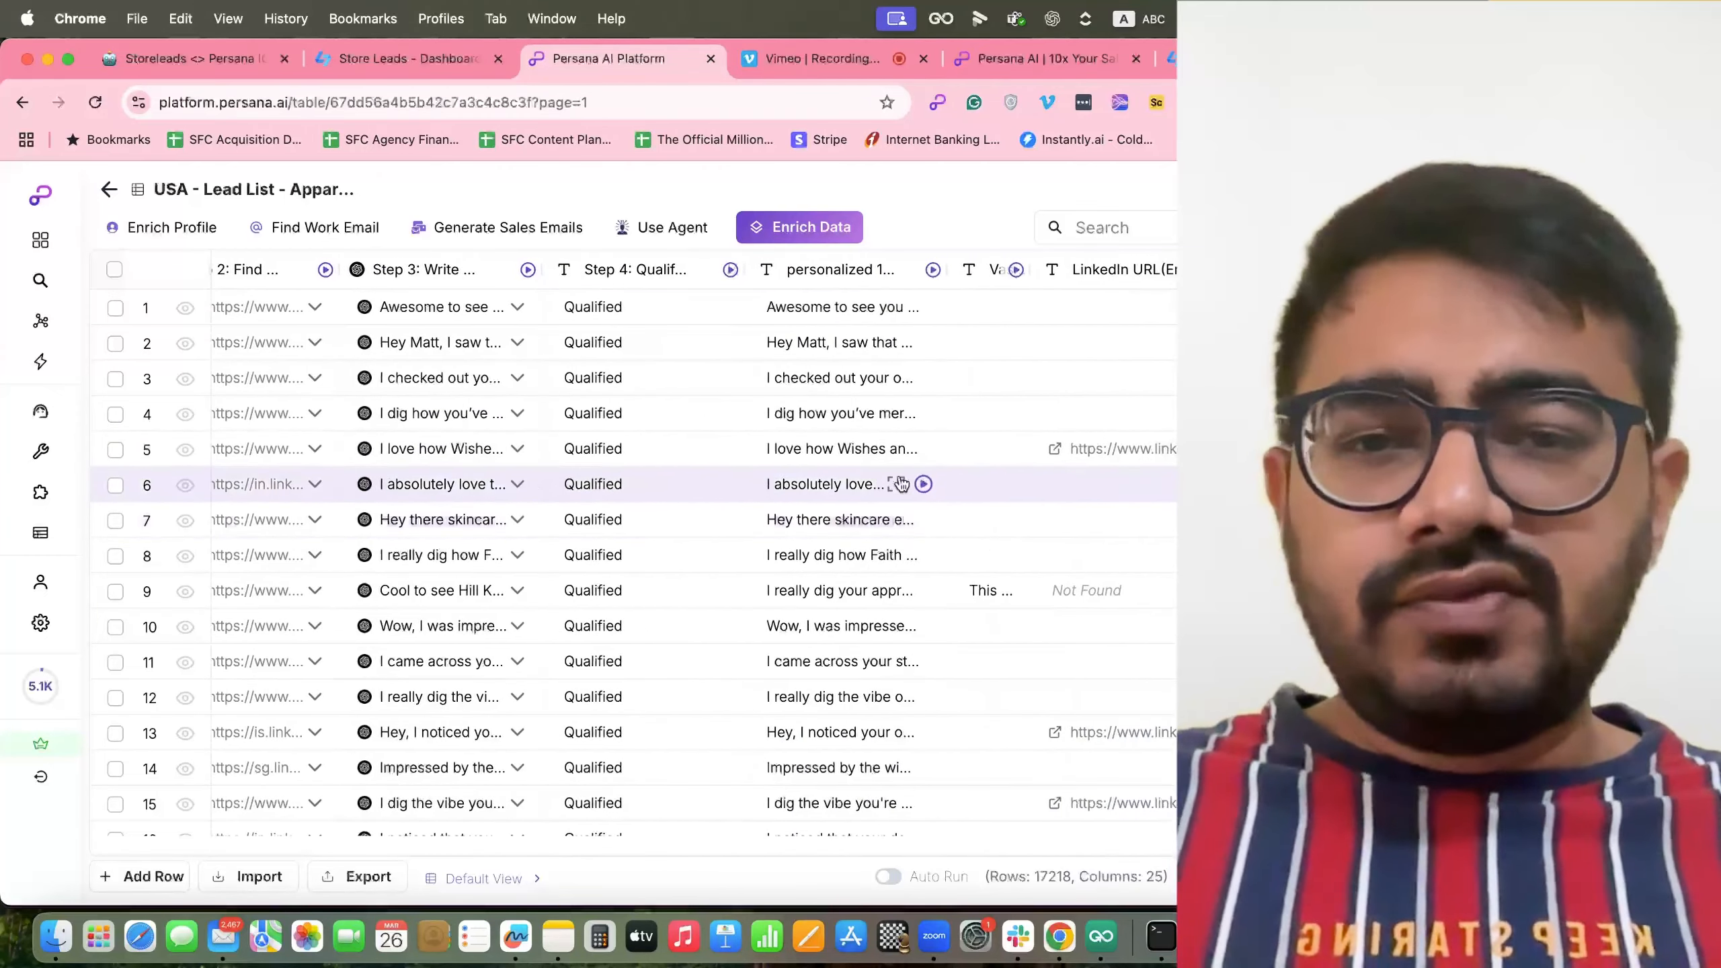
pyautogui.hscroll(-5, 891, 516)
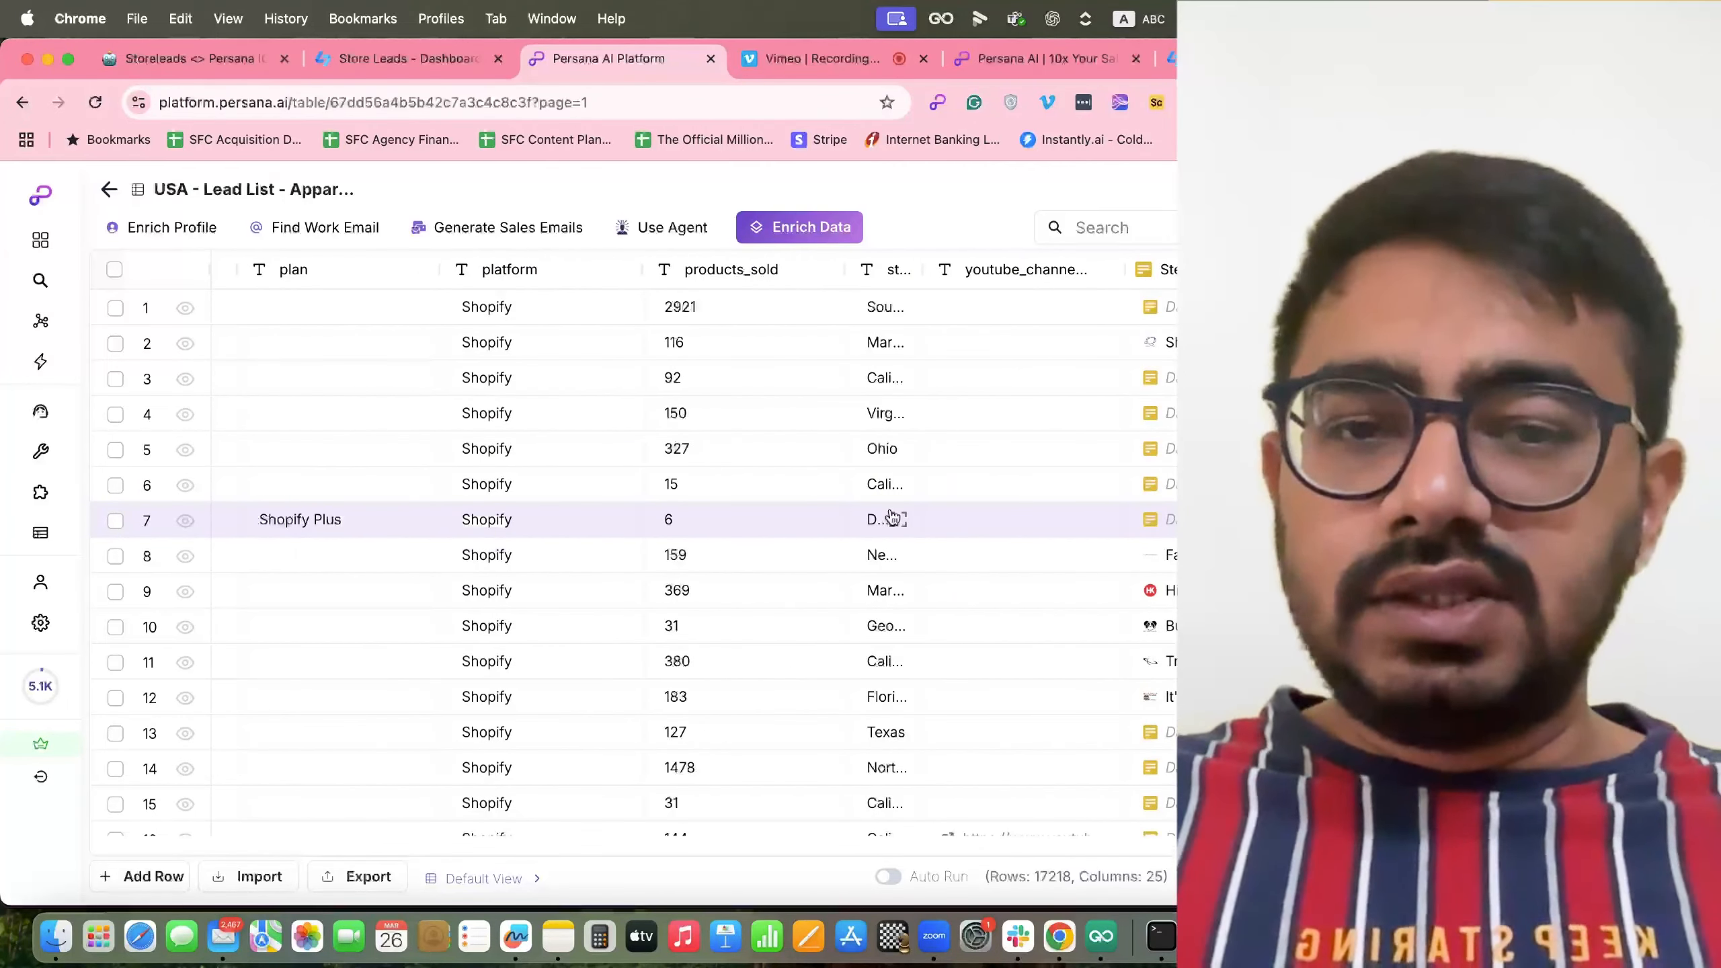
pyautogui.hscroll(-10, 891, 516)
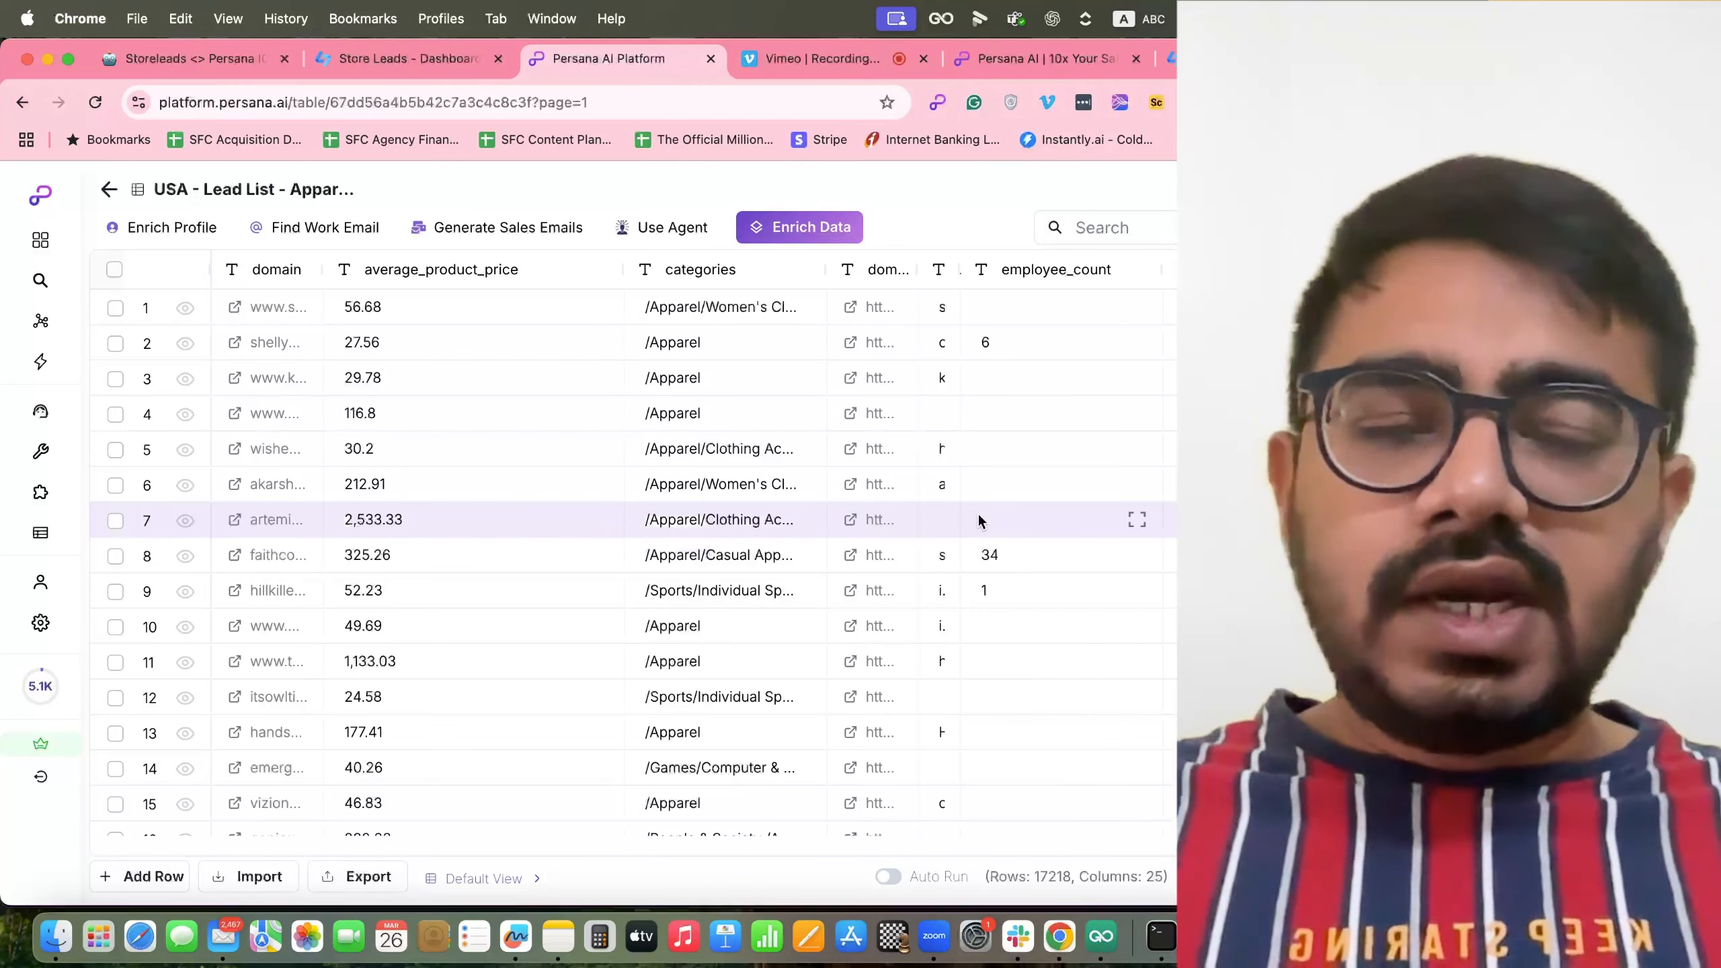
pyautogui.hscroll(10, 977, 520)
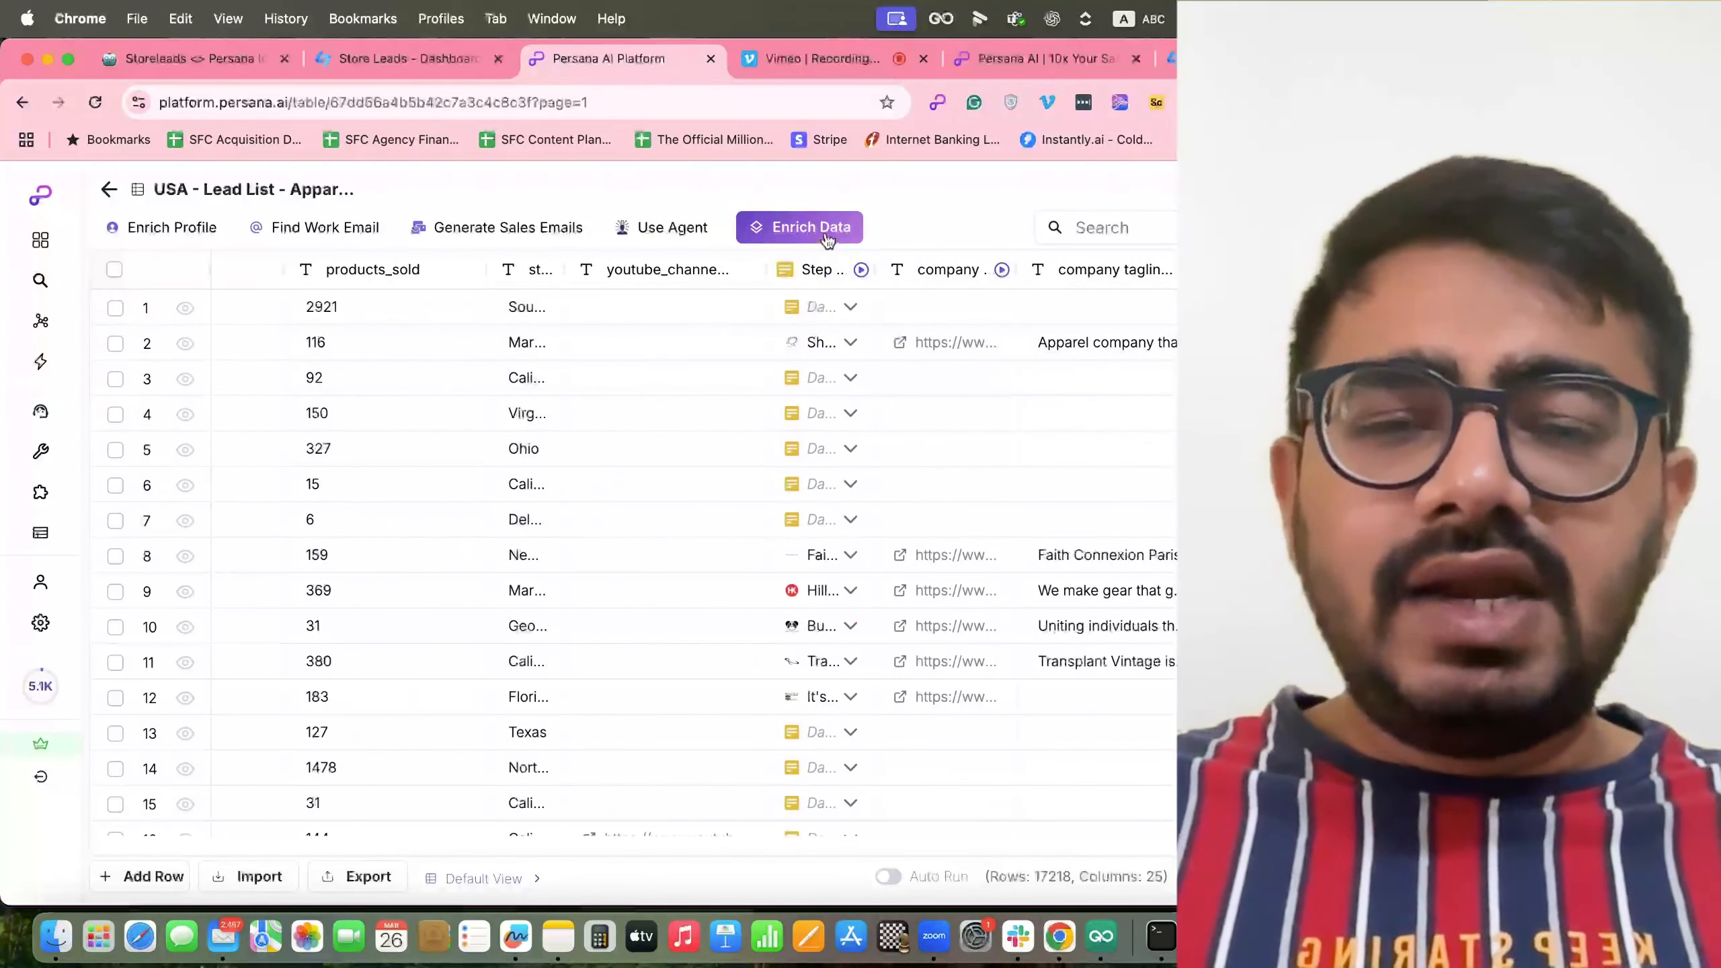
# Clear the leftover 'qgen' enrichment search and choose Find Work Email.
pyautogui.click(826, 231)
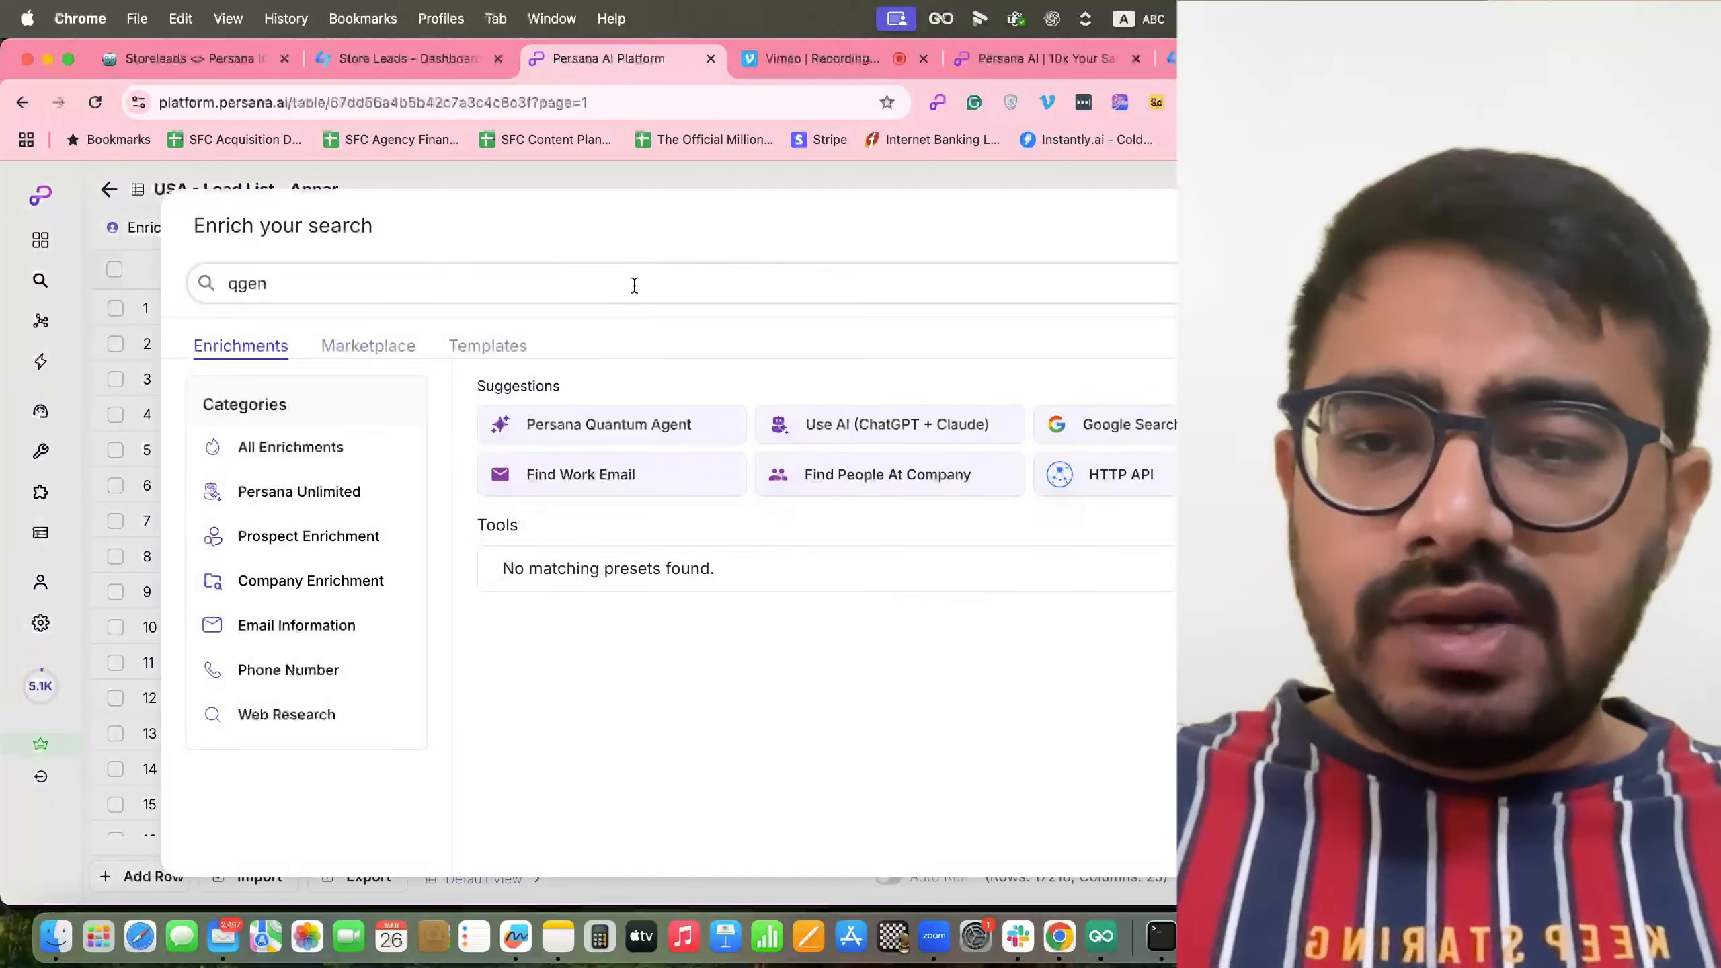
pyautogui.click(632, 280)
pyautogui.press('super+a')
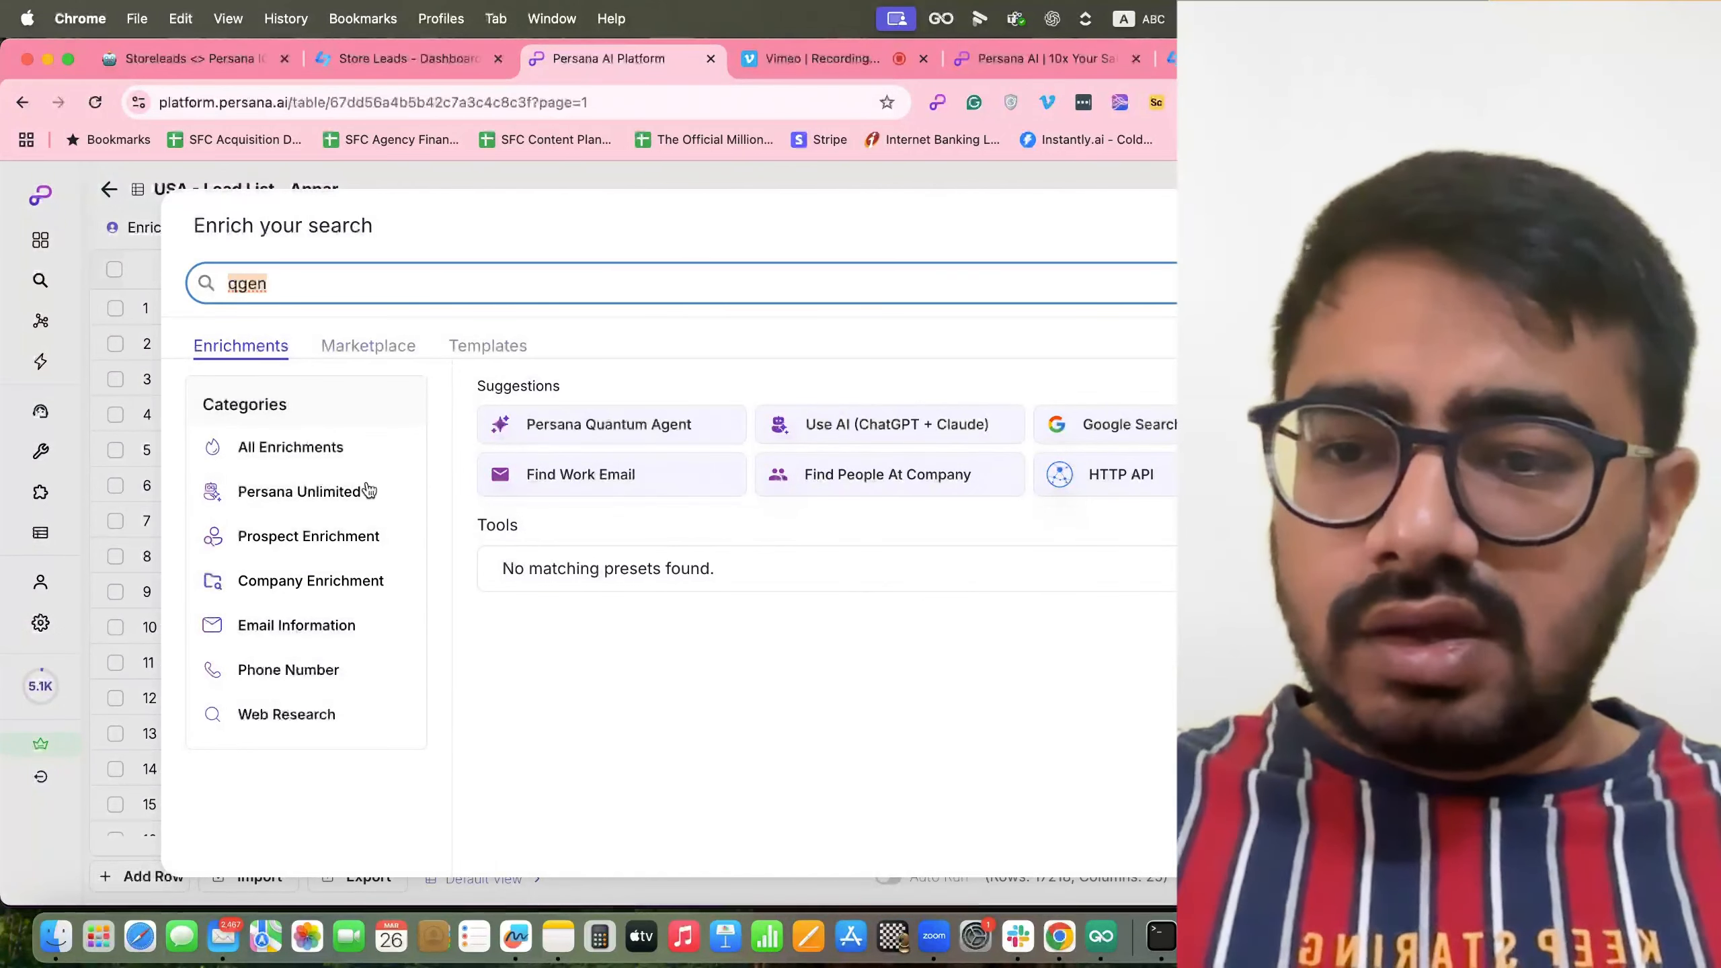
pyautogui.press('BackSpace')
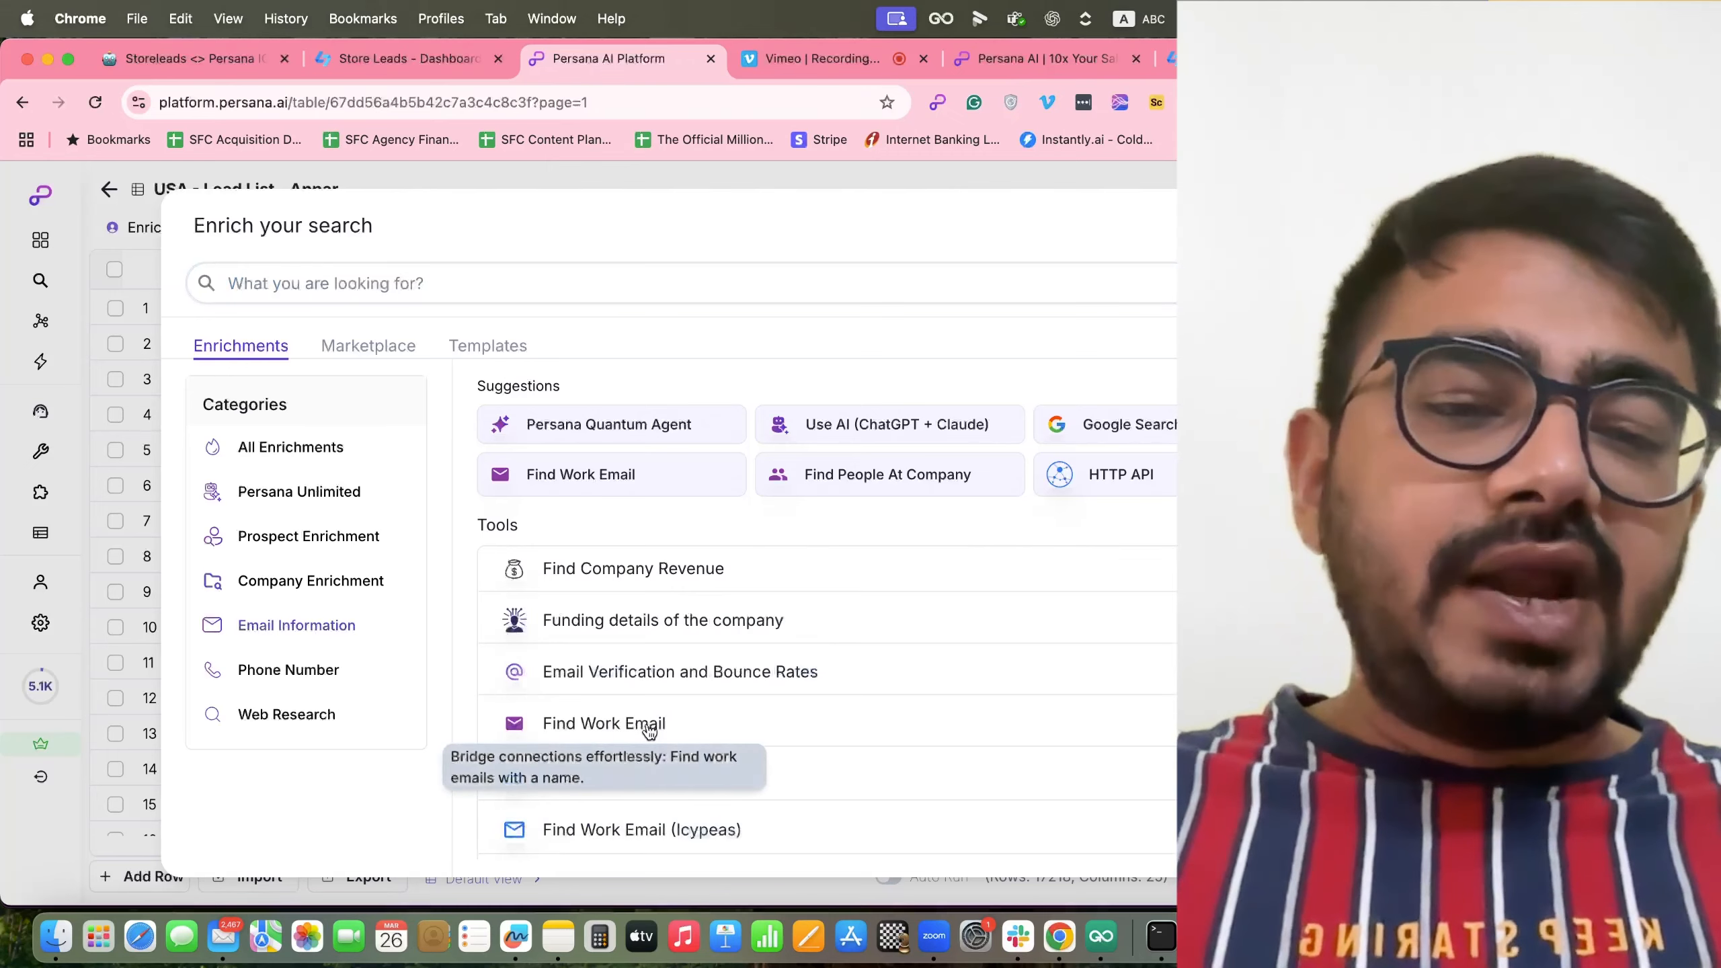
pyautogui.click(604, 726)
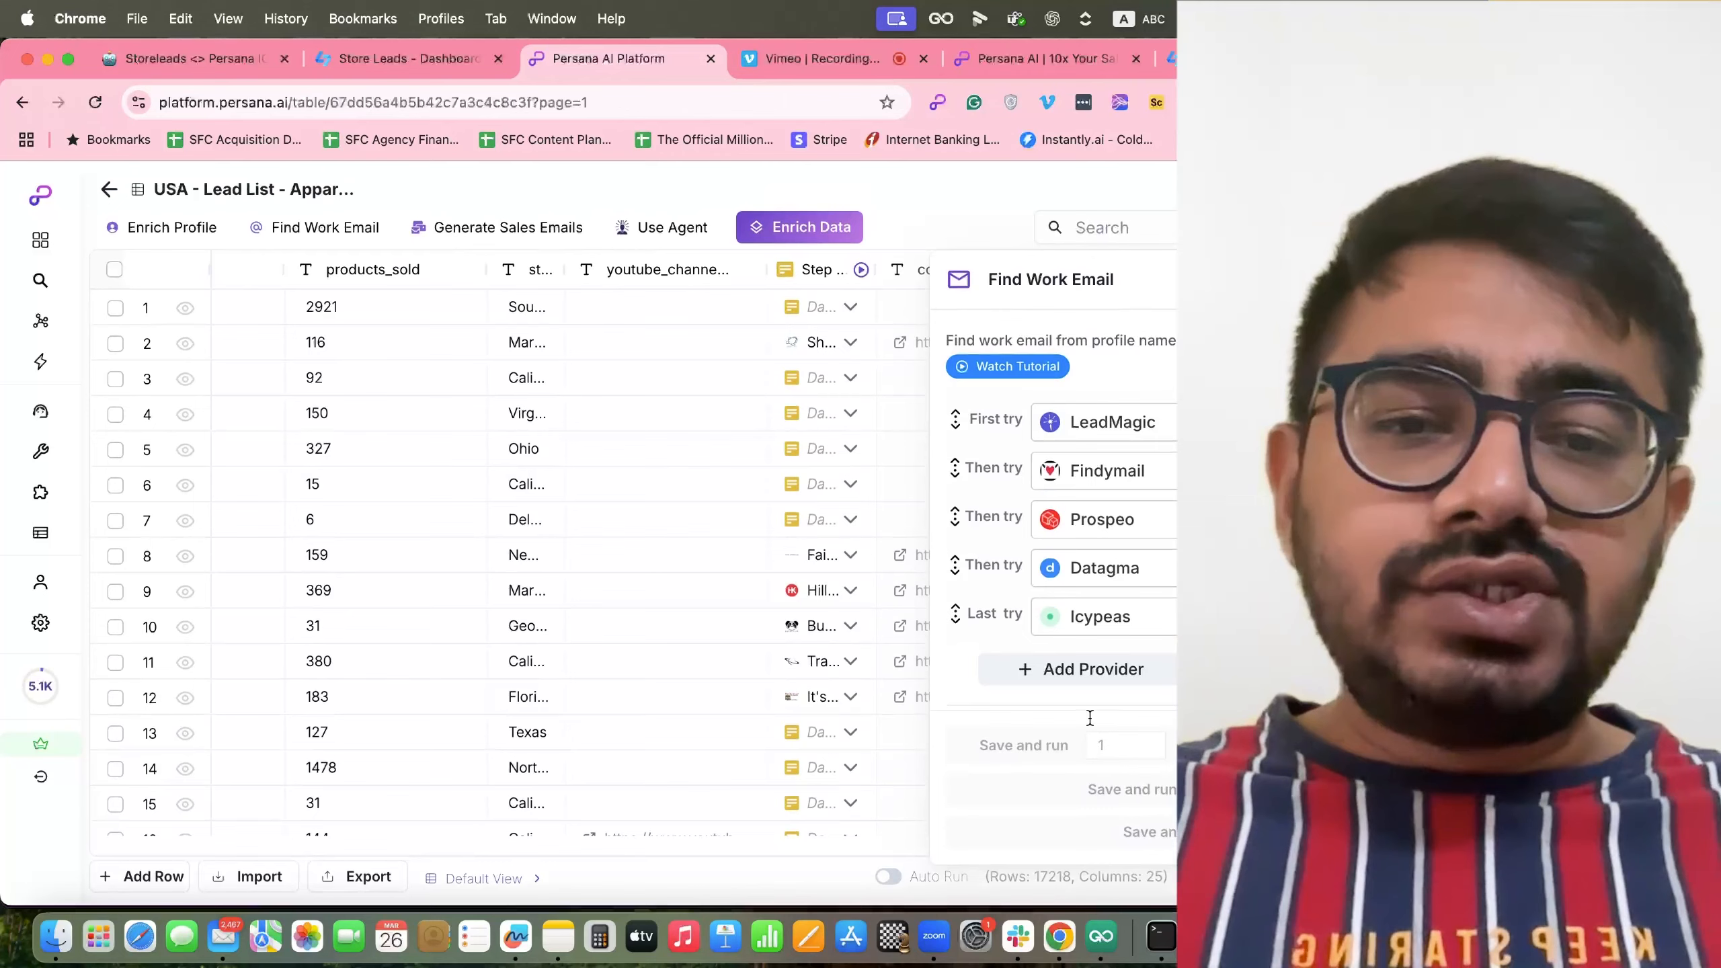
# Set Find Work Email to Full Name mode, mapping Domain to domain and Profile Url to linkedin_url.
pyautogui.scroll(-8, 1101, 518)
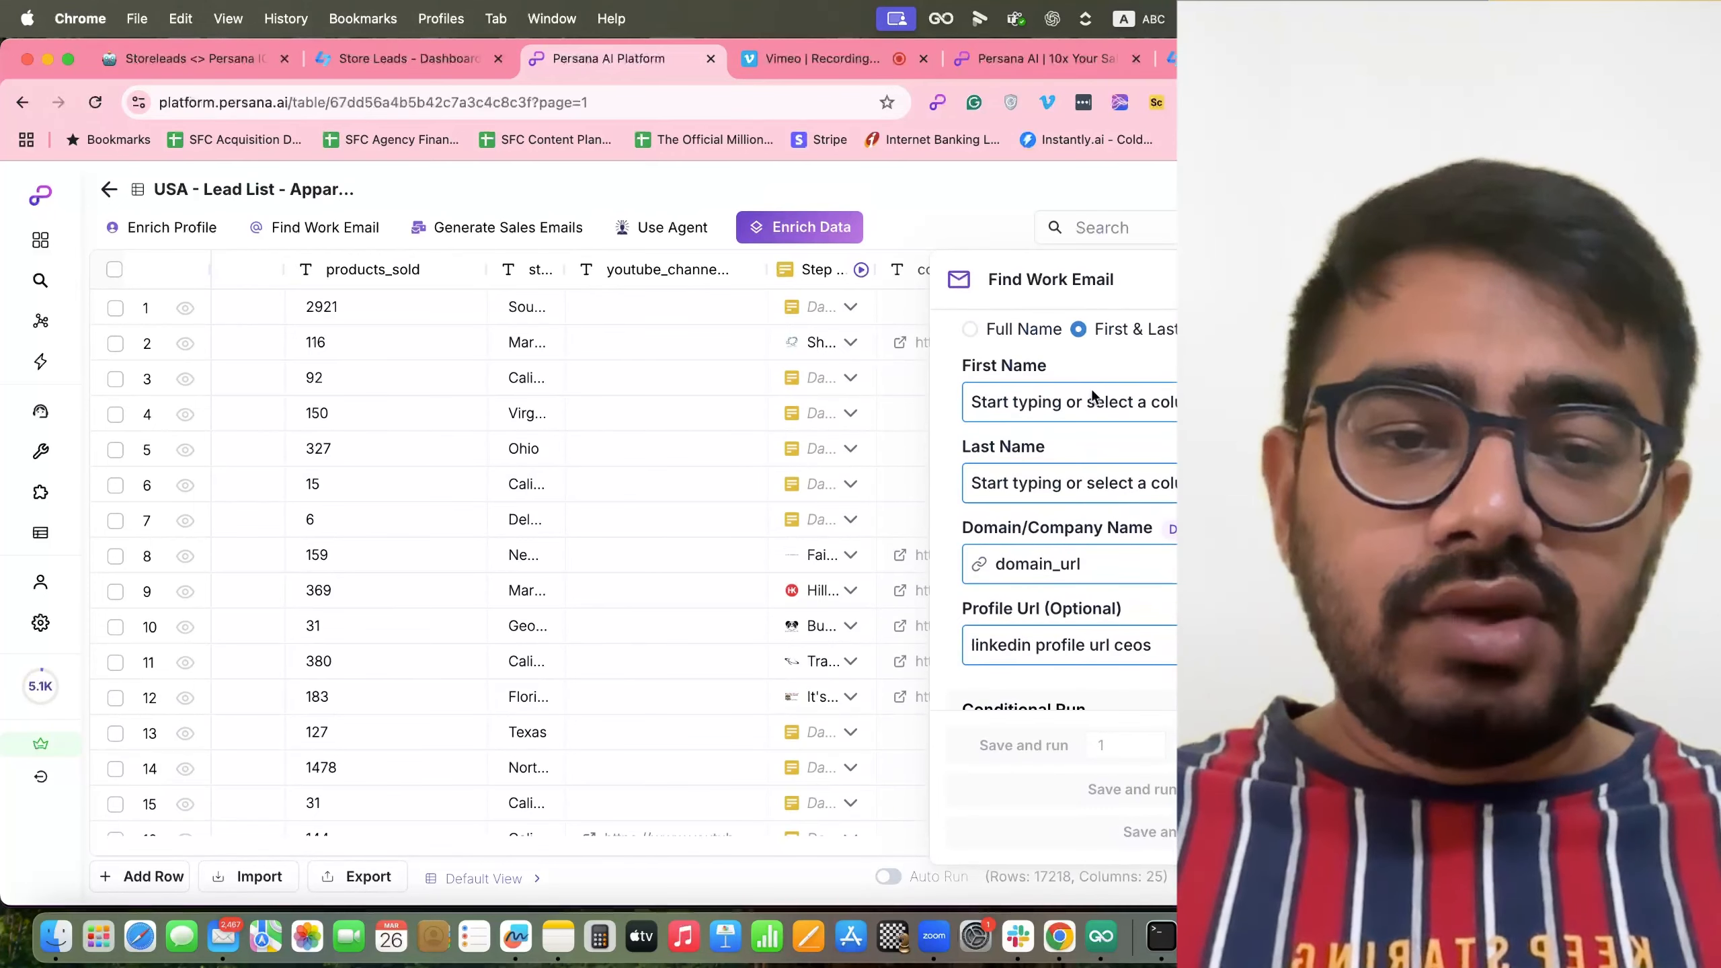
pyautogui.click(971, 331)
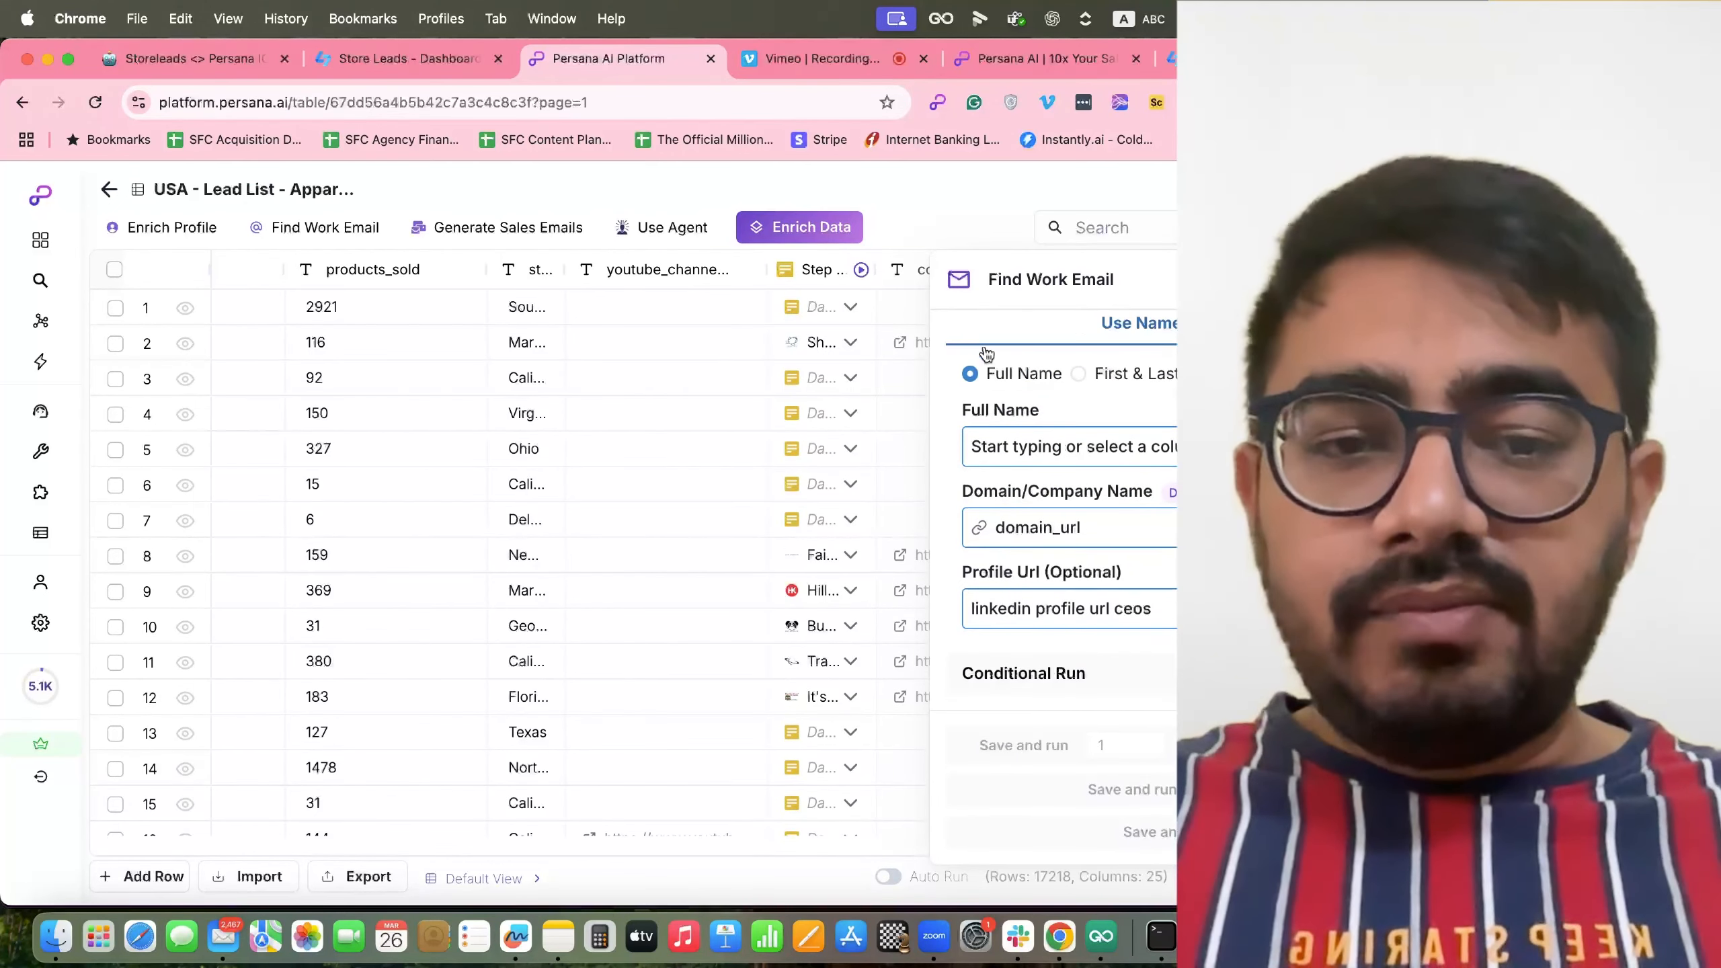
pyautogui.click(1072, 457)
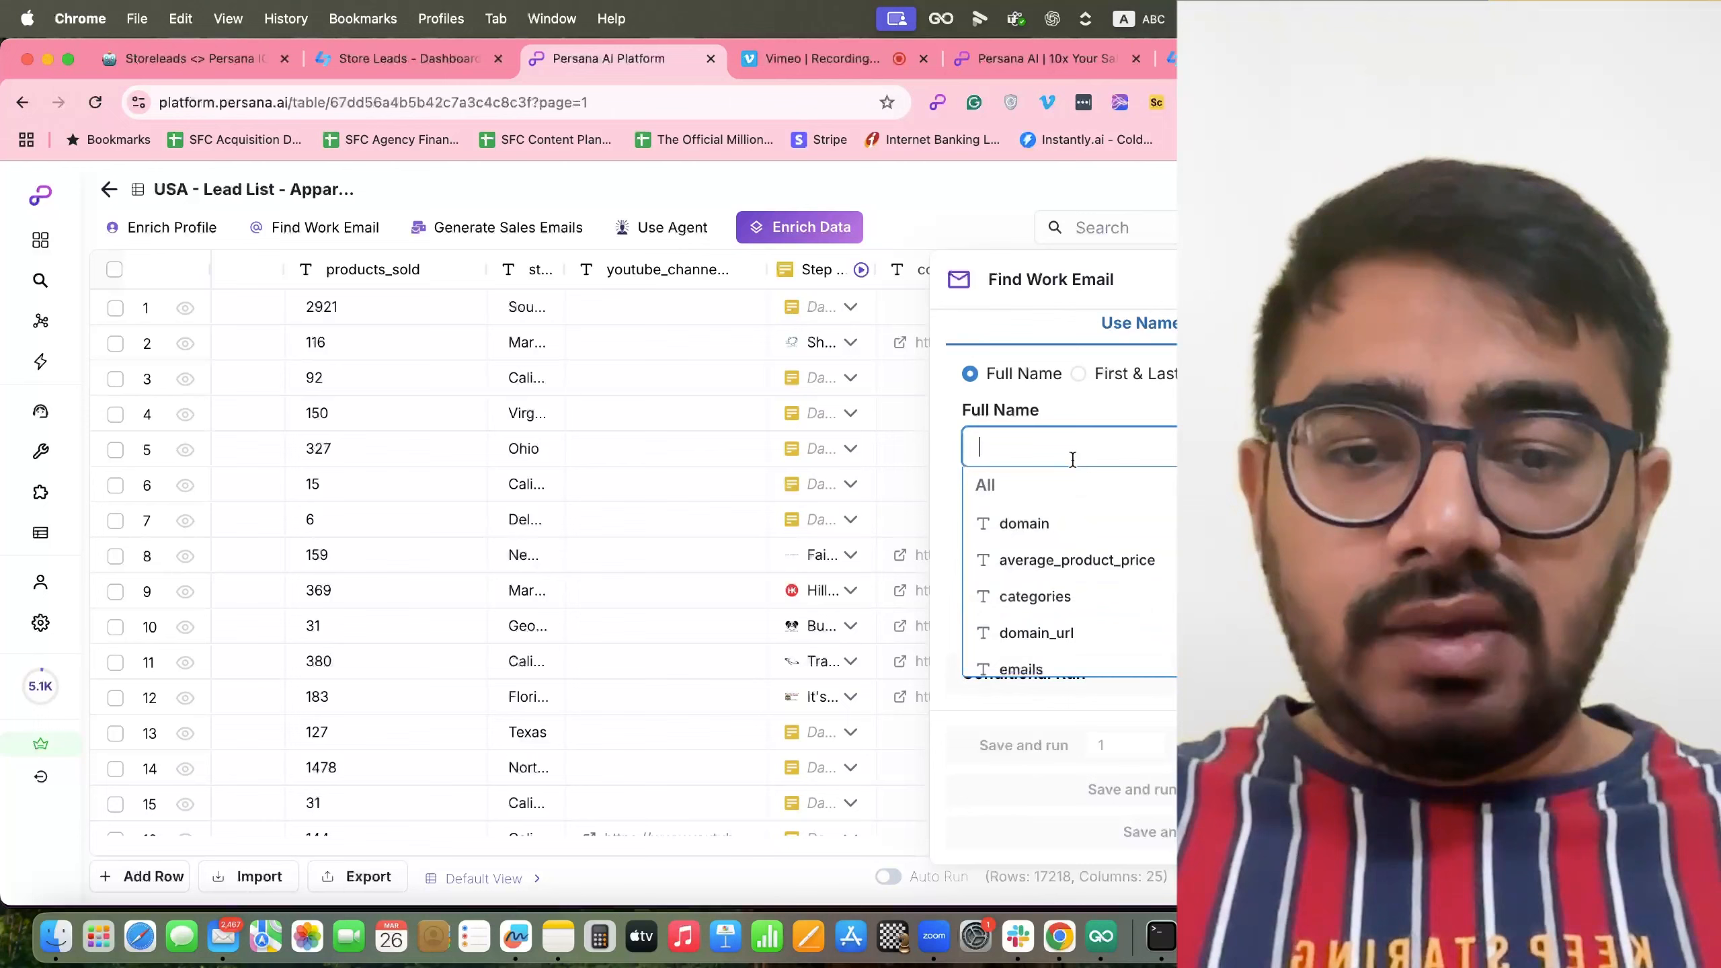
pyautogui.click(1130, 412)
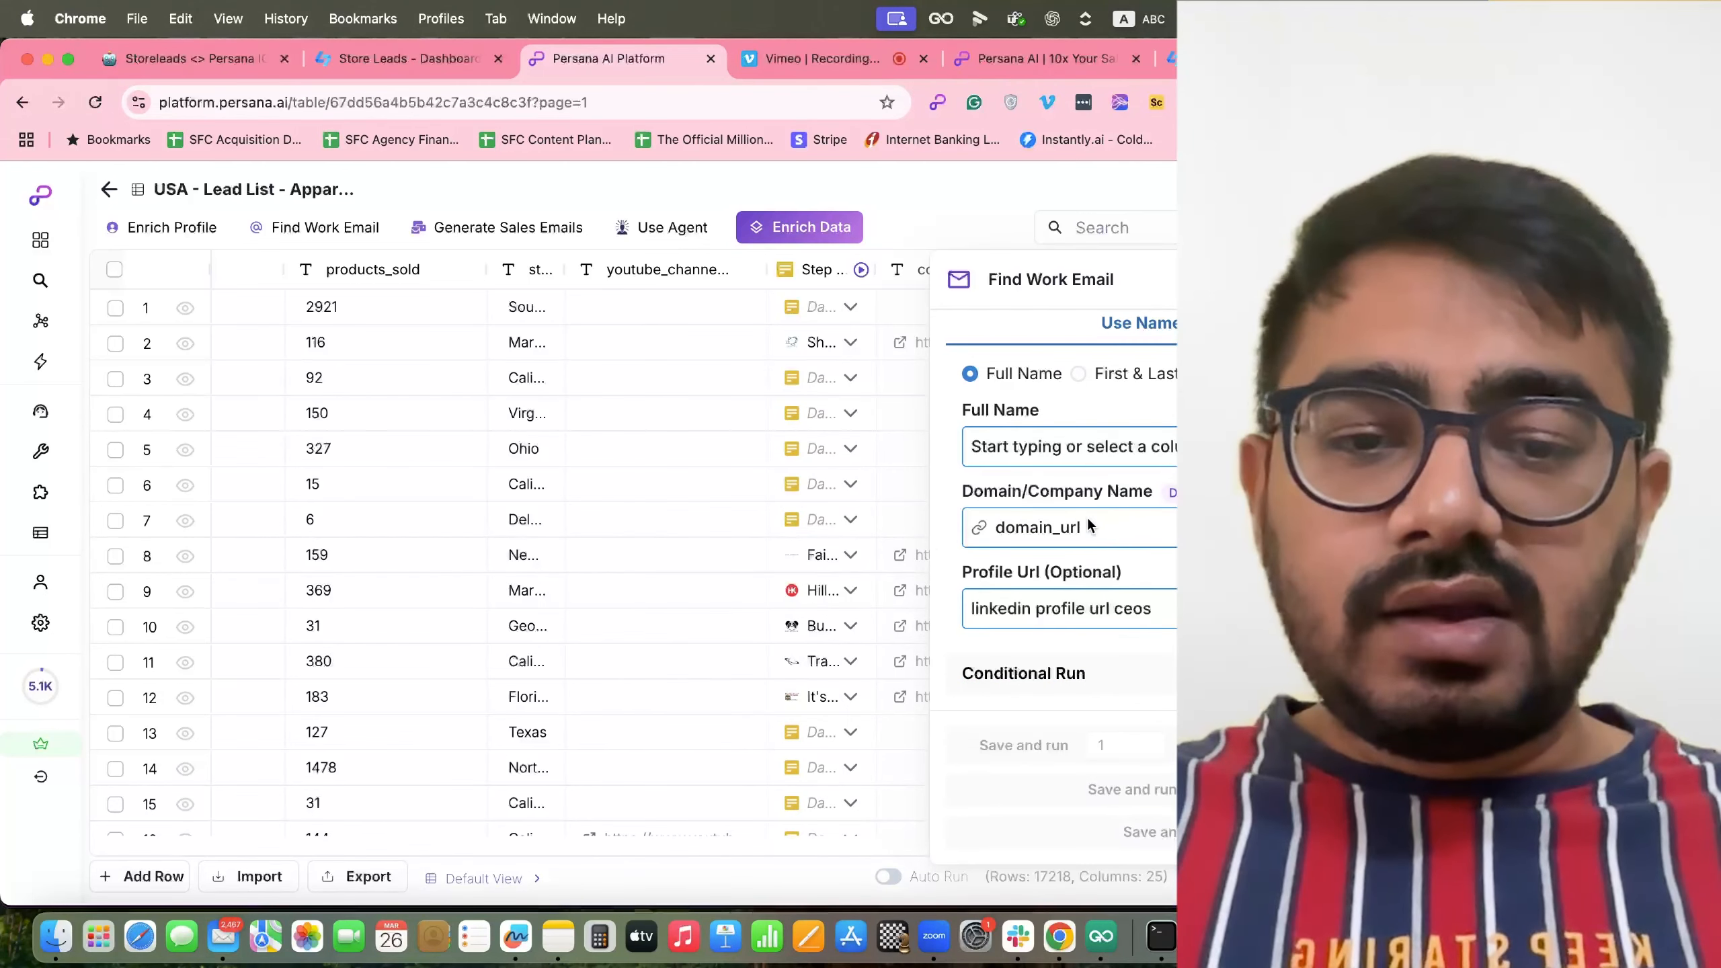
pyautogui.click(1086, 516)
pyautogui.click(1070, 599)
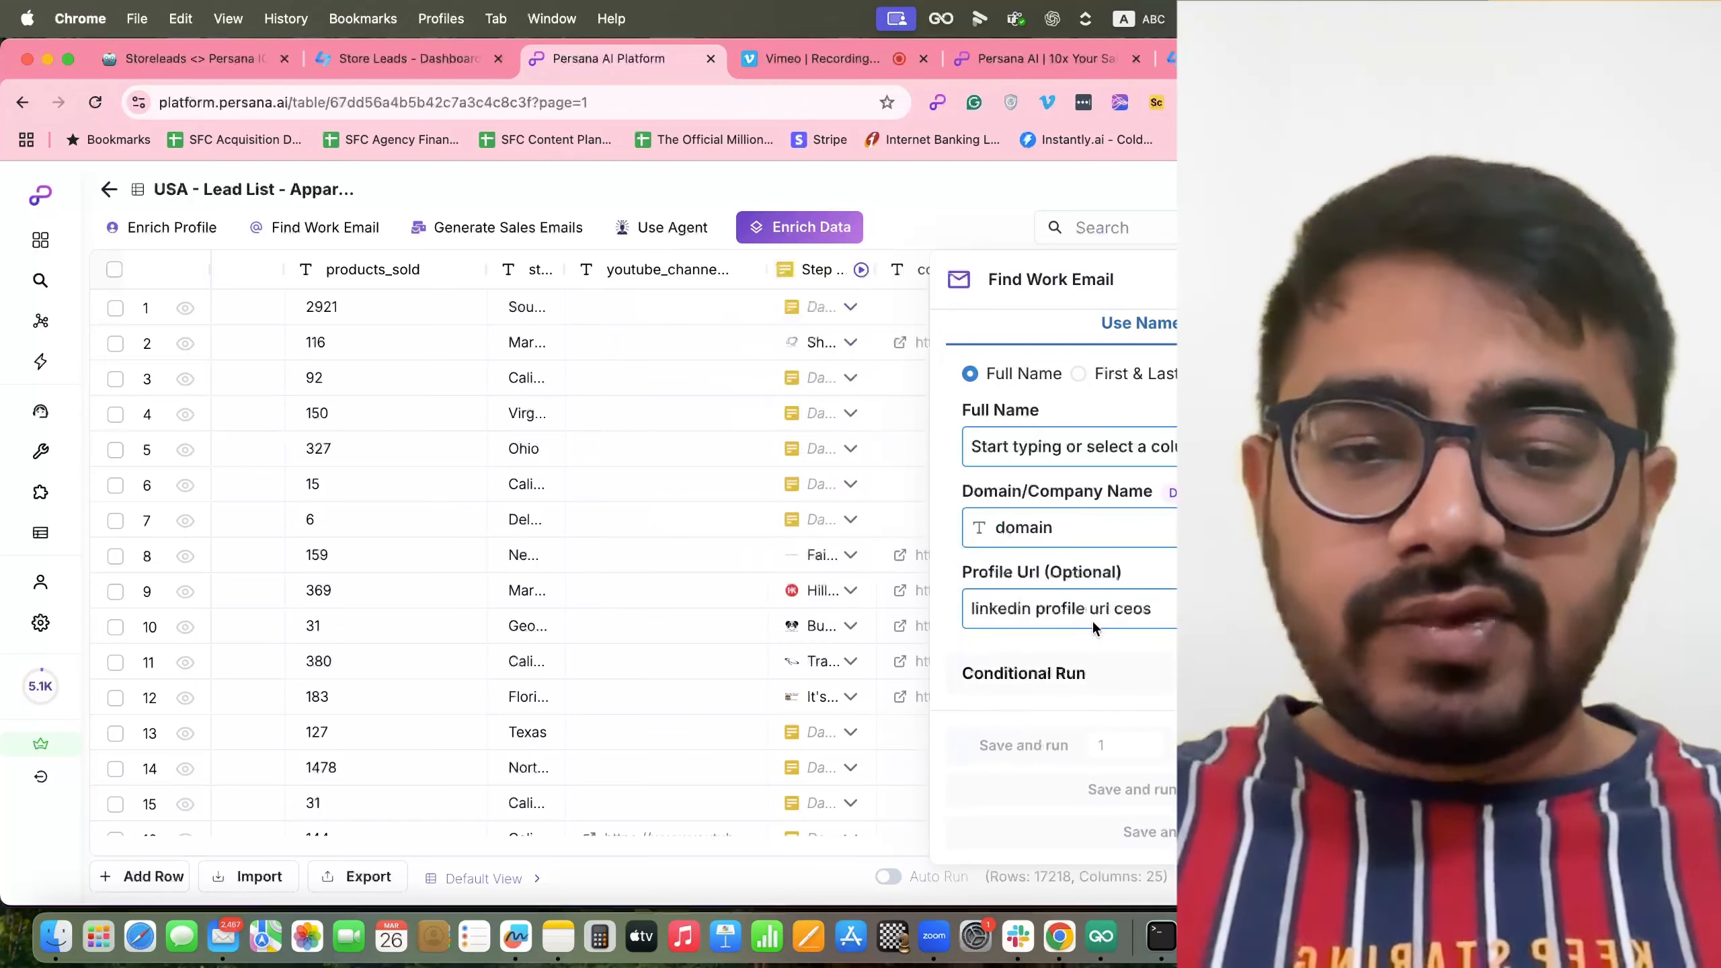
pyautogui.click(1092, 622)
pyautogui.scroll(-5, 1084, 678)
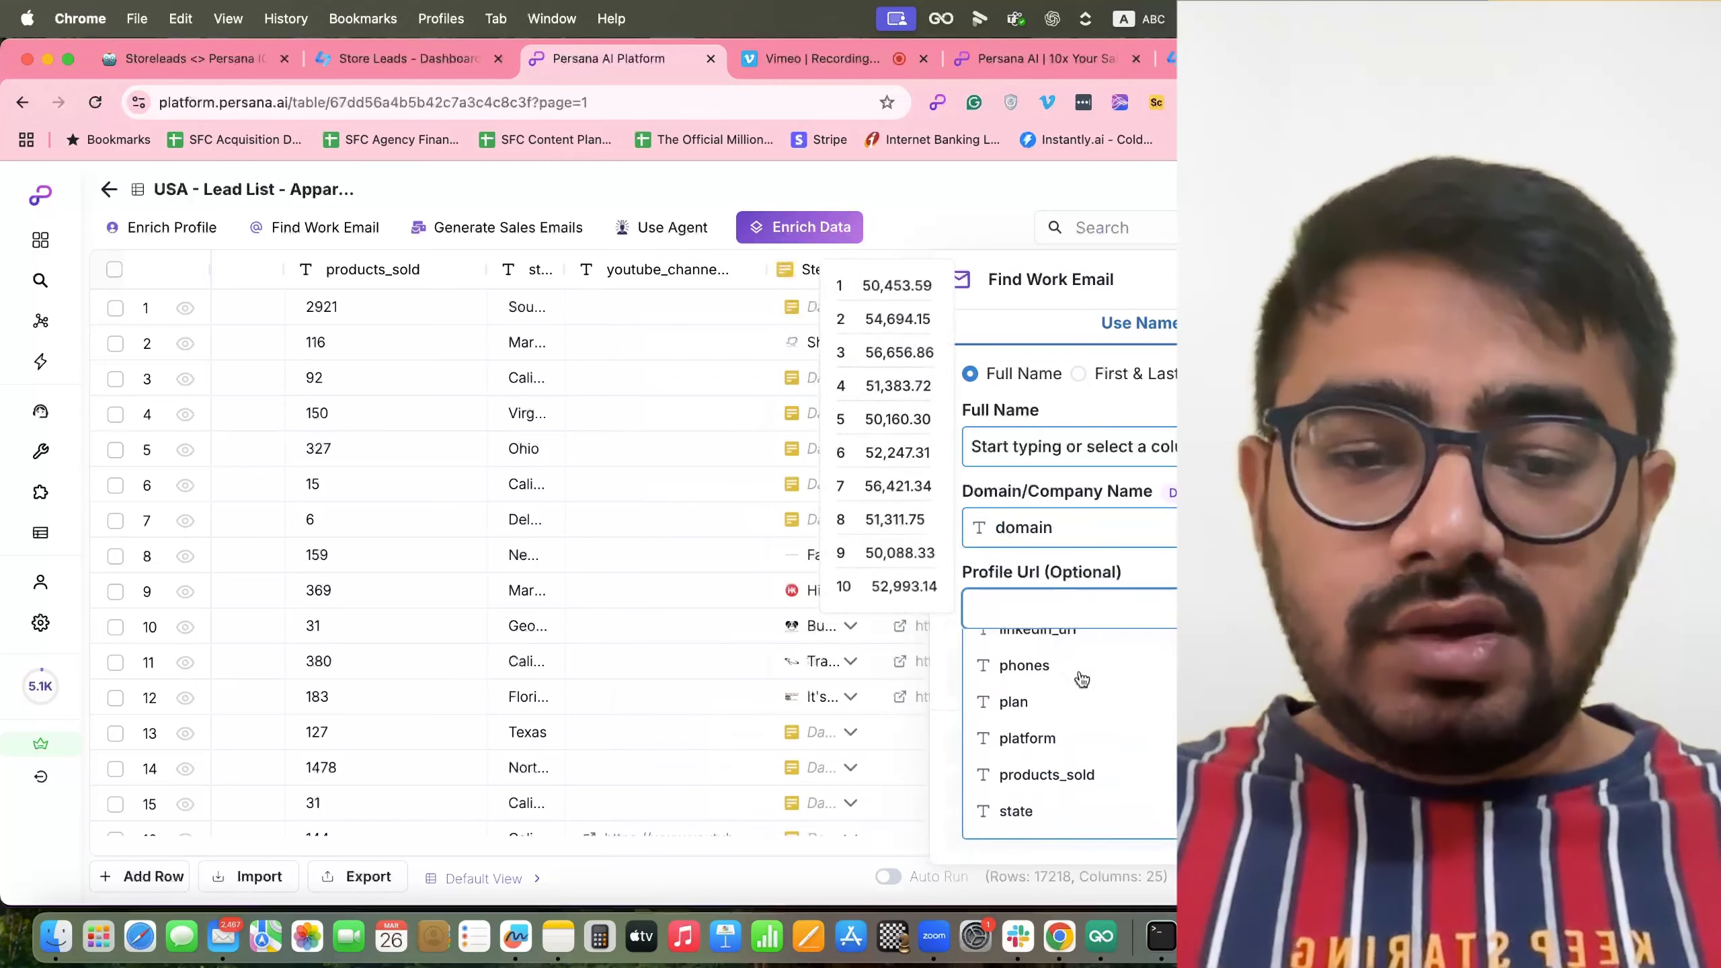
pyautogui.scroll(-2, 1077, 679)
pyautogui.scroll(3, 1077, 679)
pyautogui.click(1080, 682)
# Scroll around the lead table, then close the Find Work Email panel without running it.
pyautogui.scroll(-1, 1105, 696)
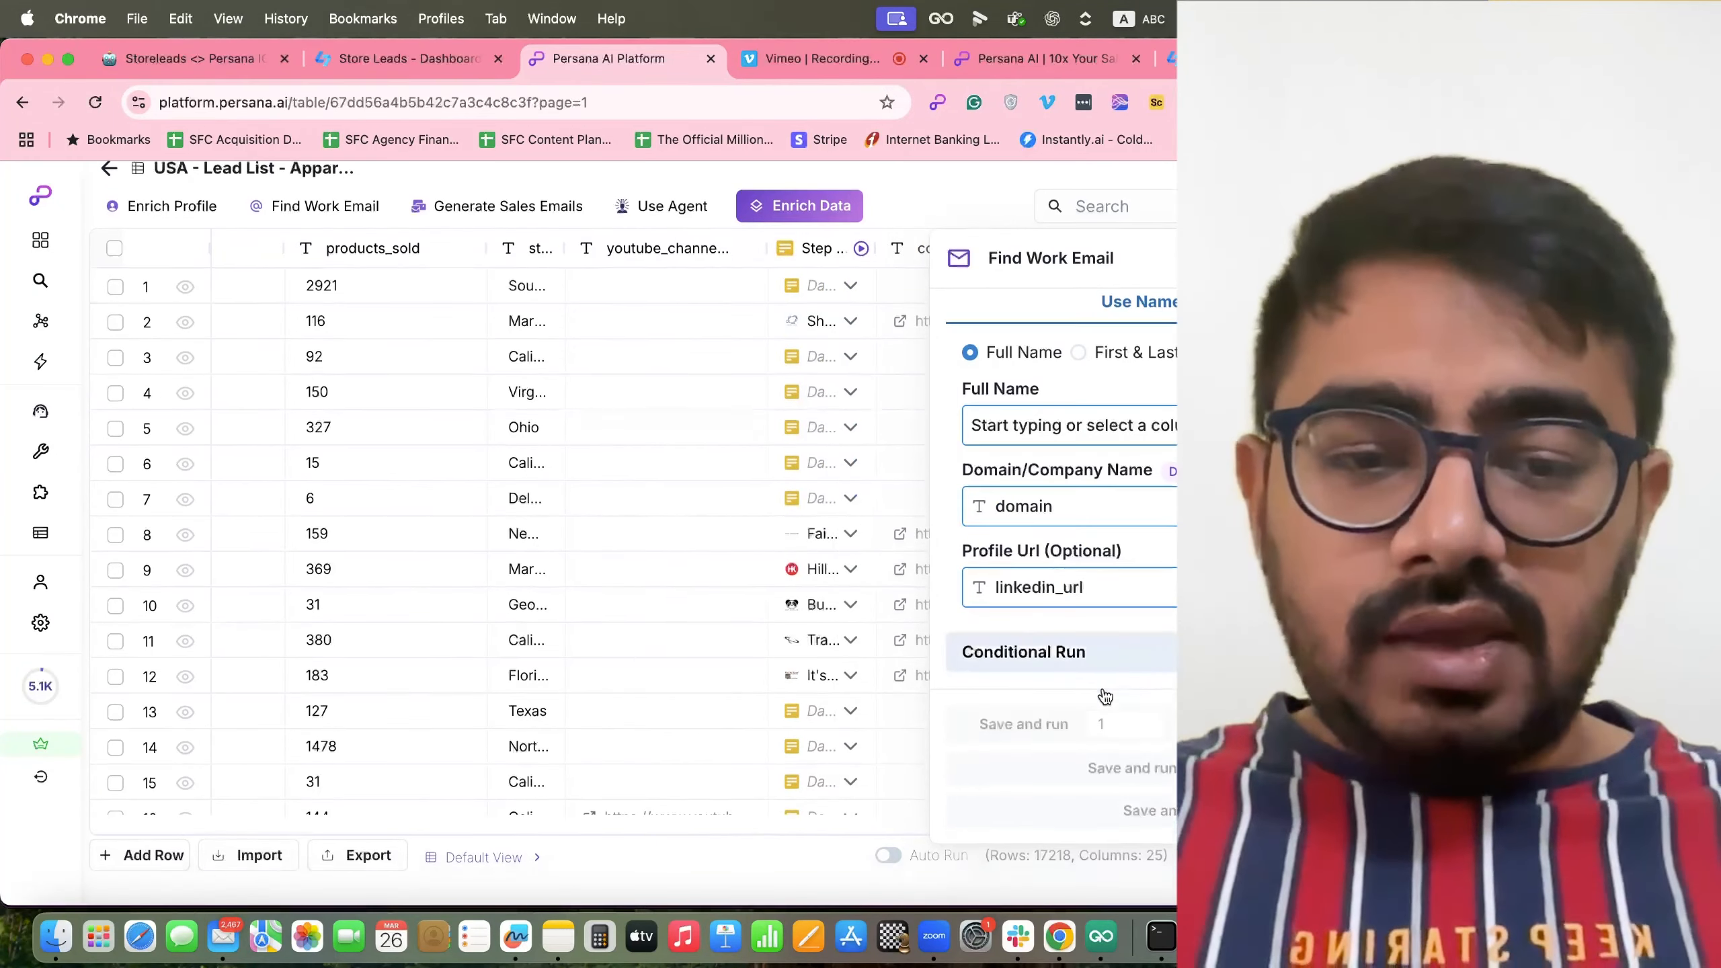
pyautogui.scroll(2, 1102, 686)
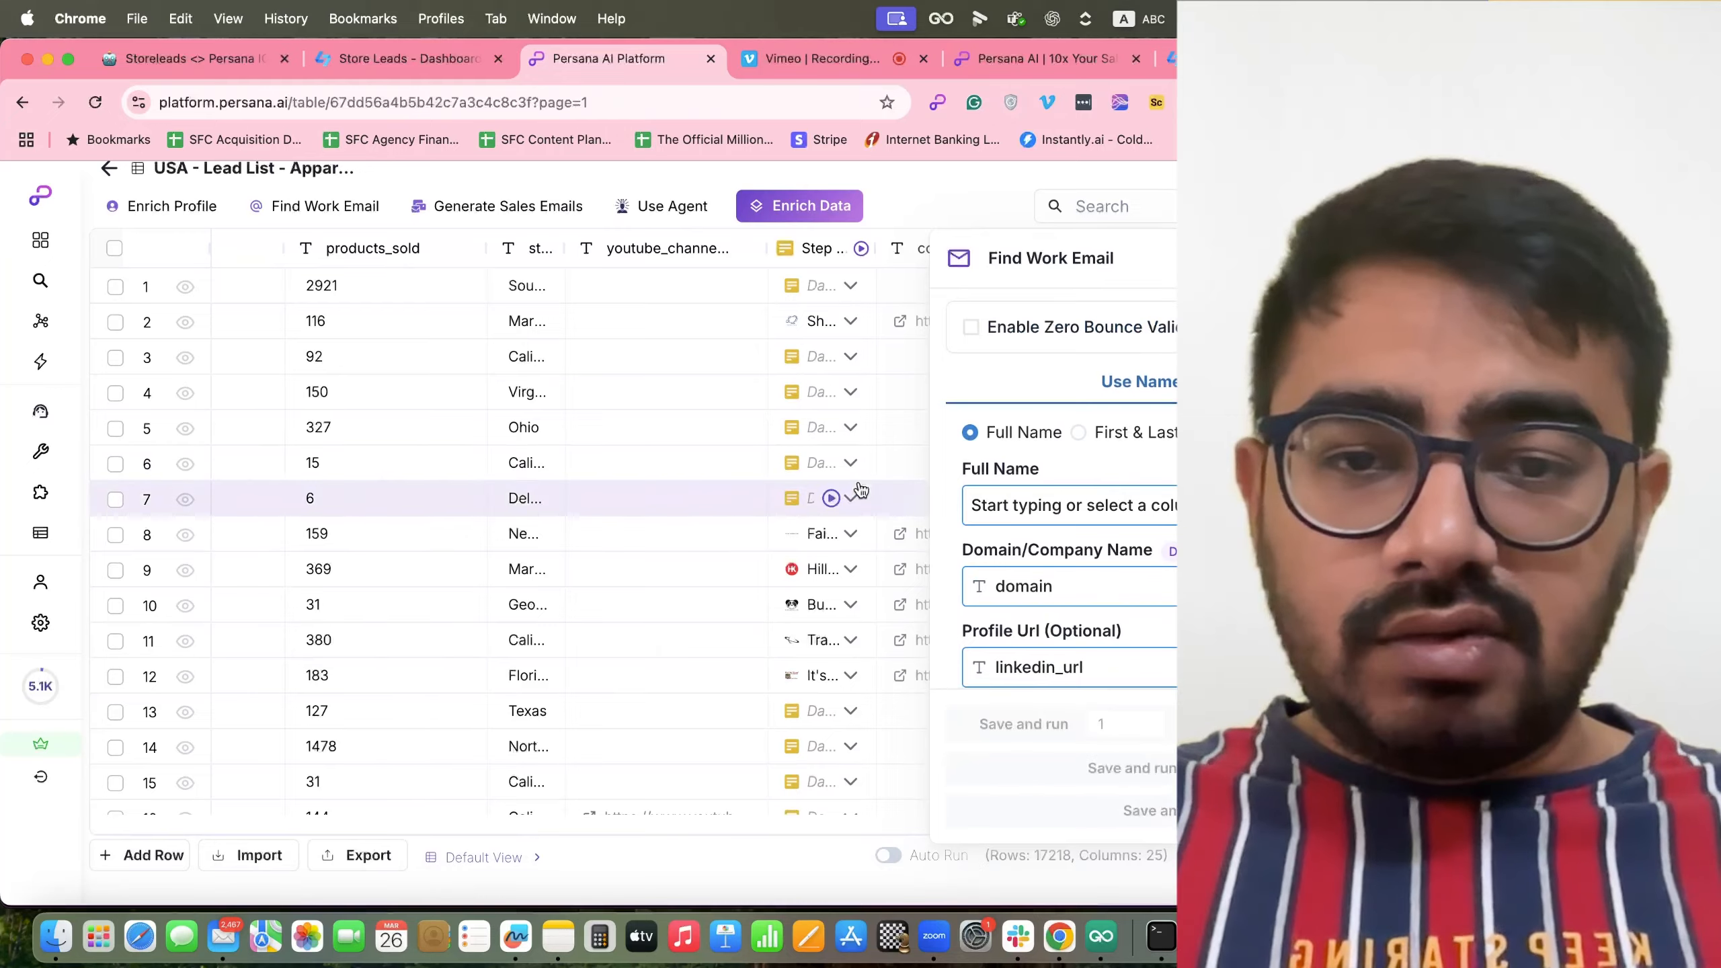
pyautogui.hscroll(15, 860, 489)
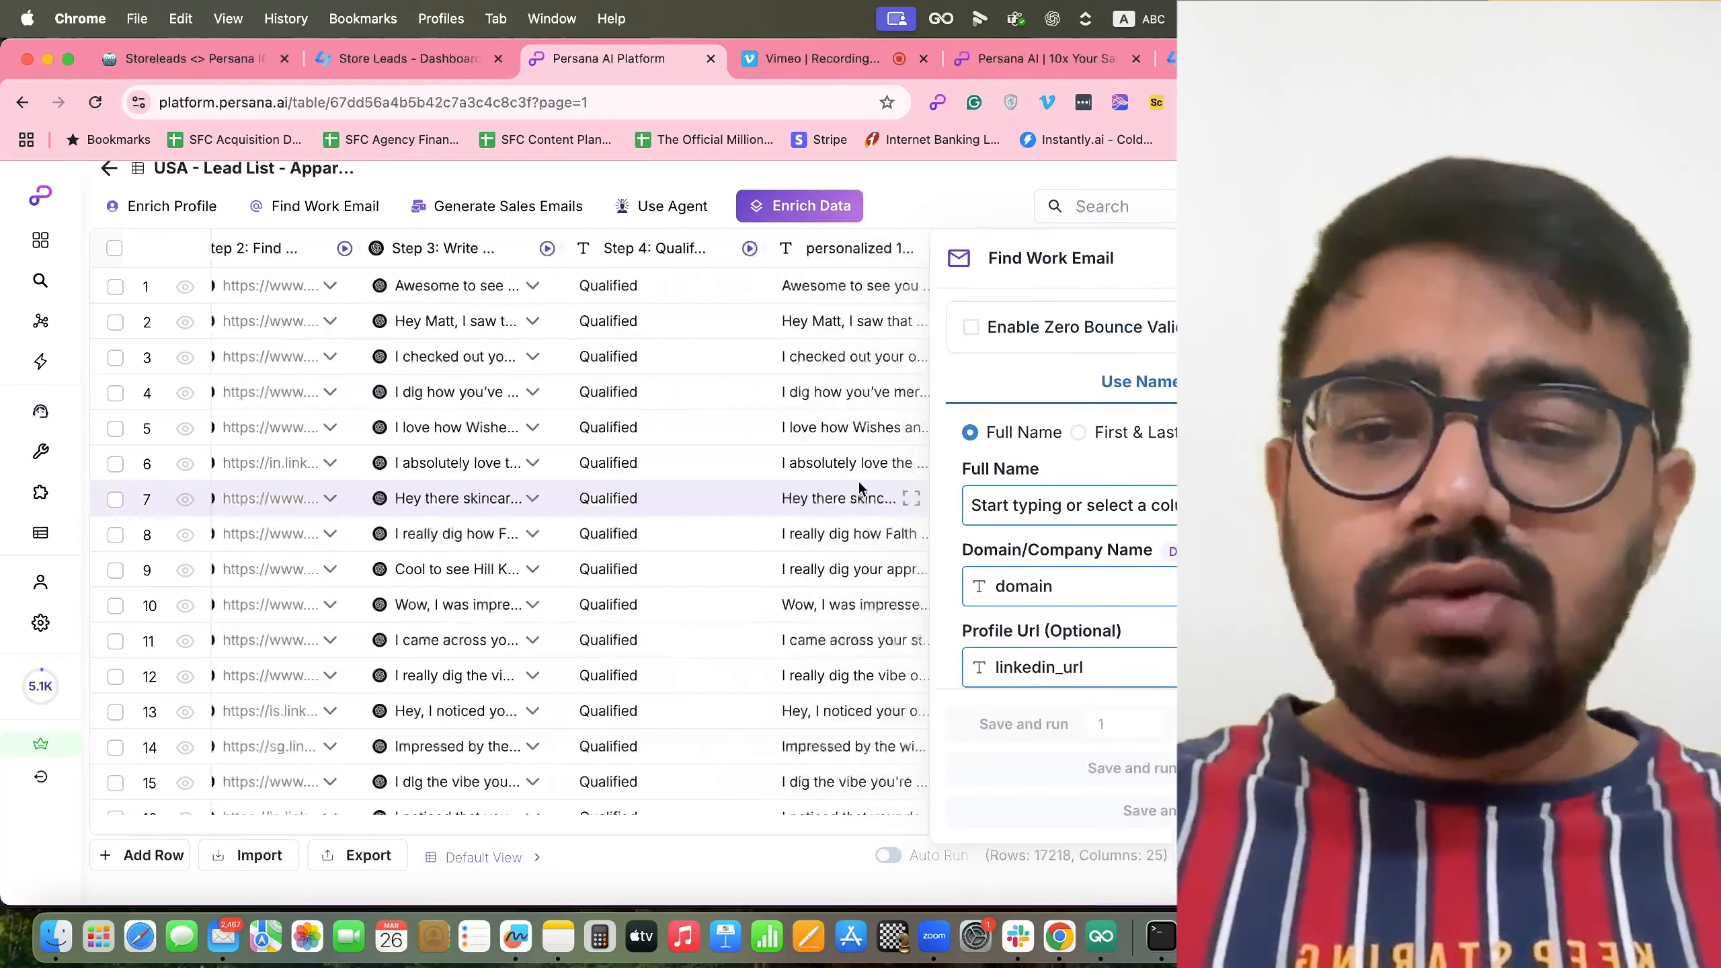
pyautogui.hscroll(-10, 857, 481)
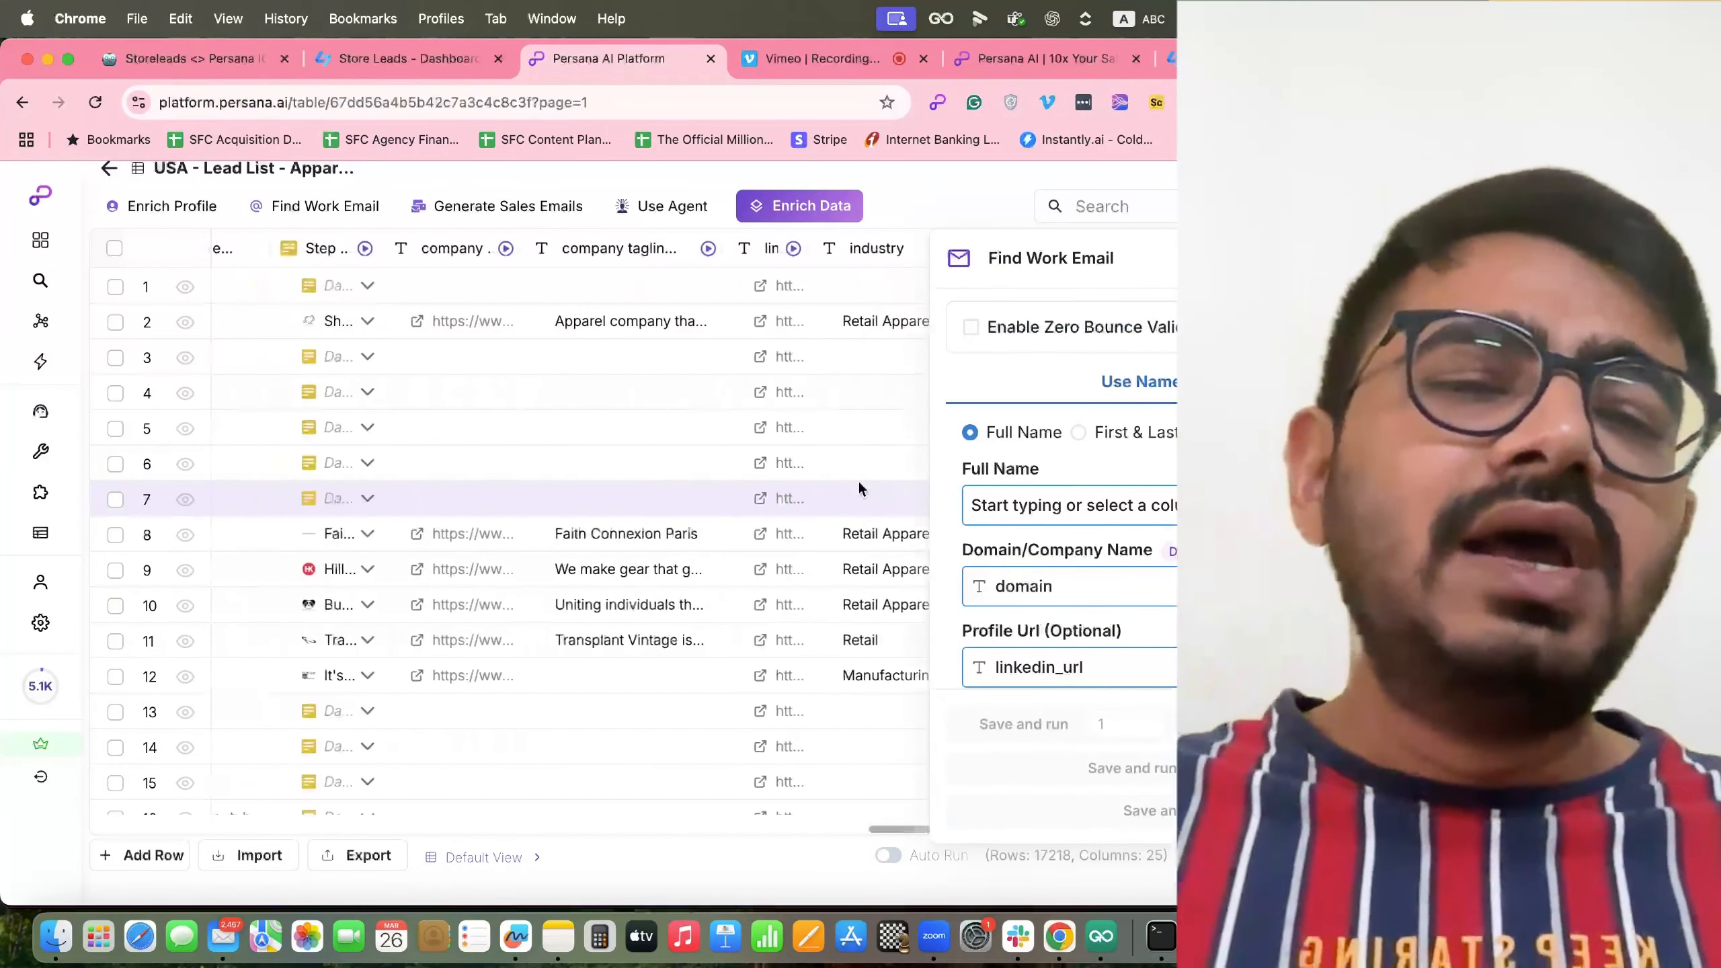
pyautogui.hscroll(-2, 858, 481)
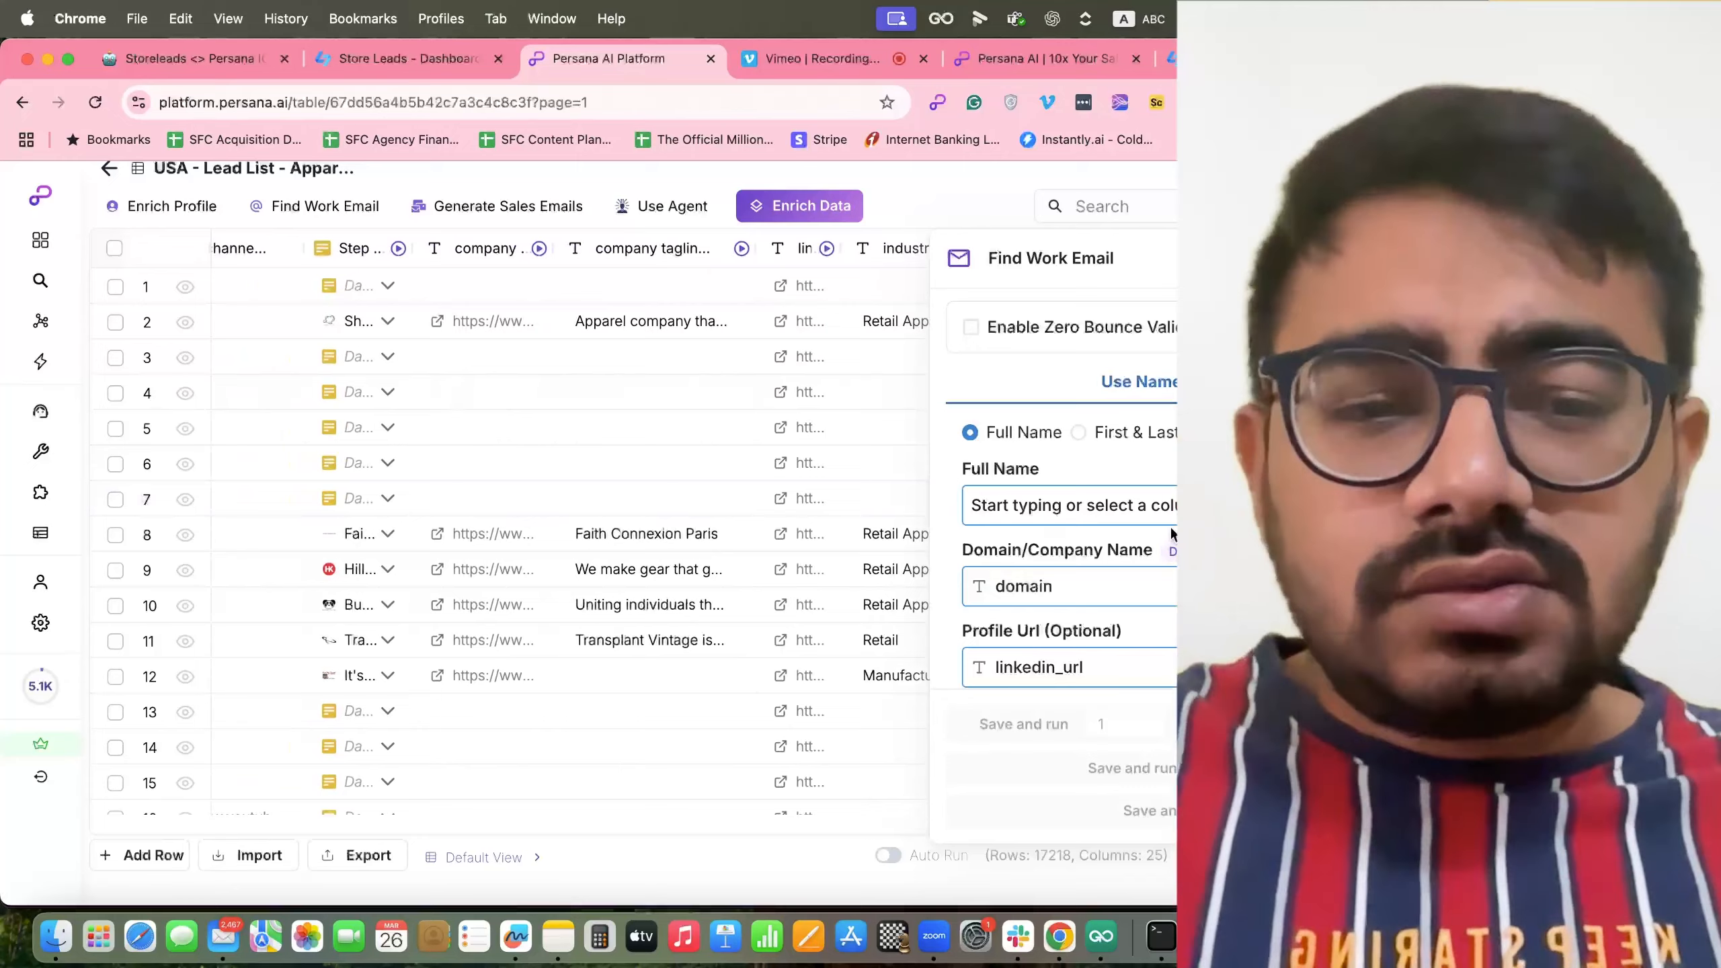
pyautogui.scroll(-2, 1054, 565)
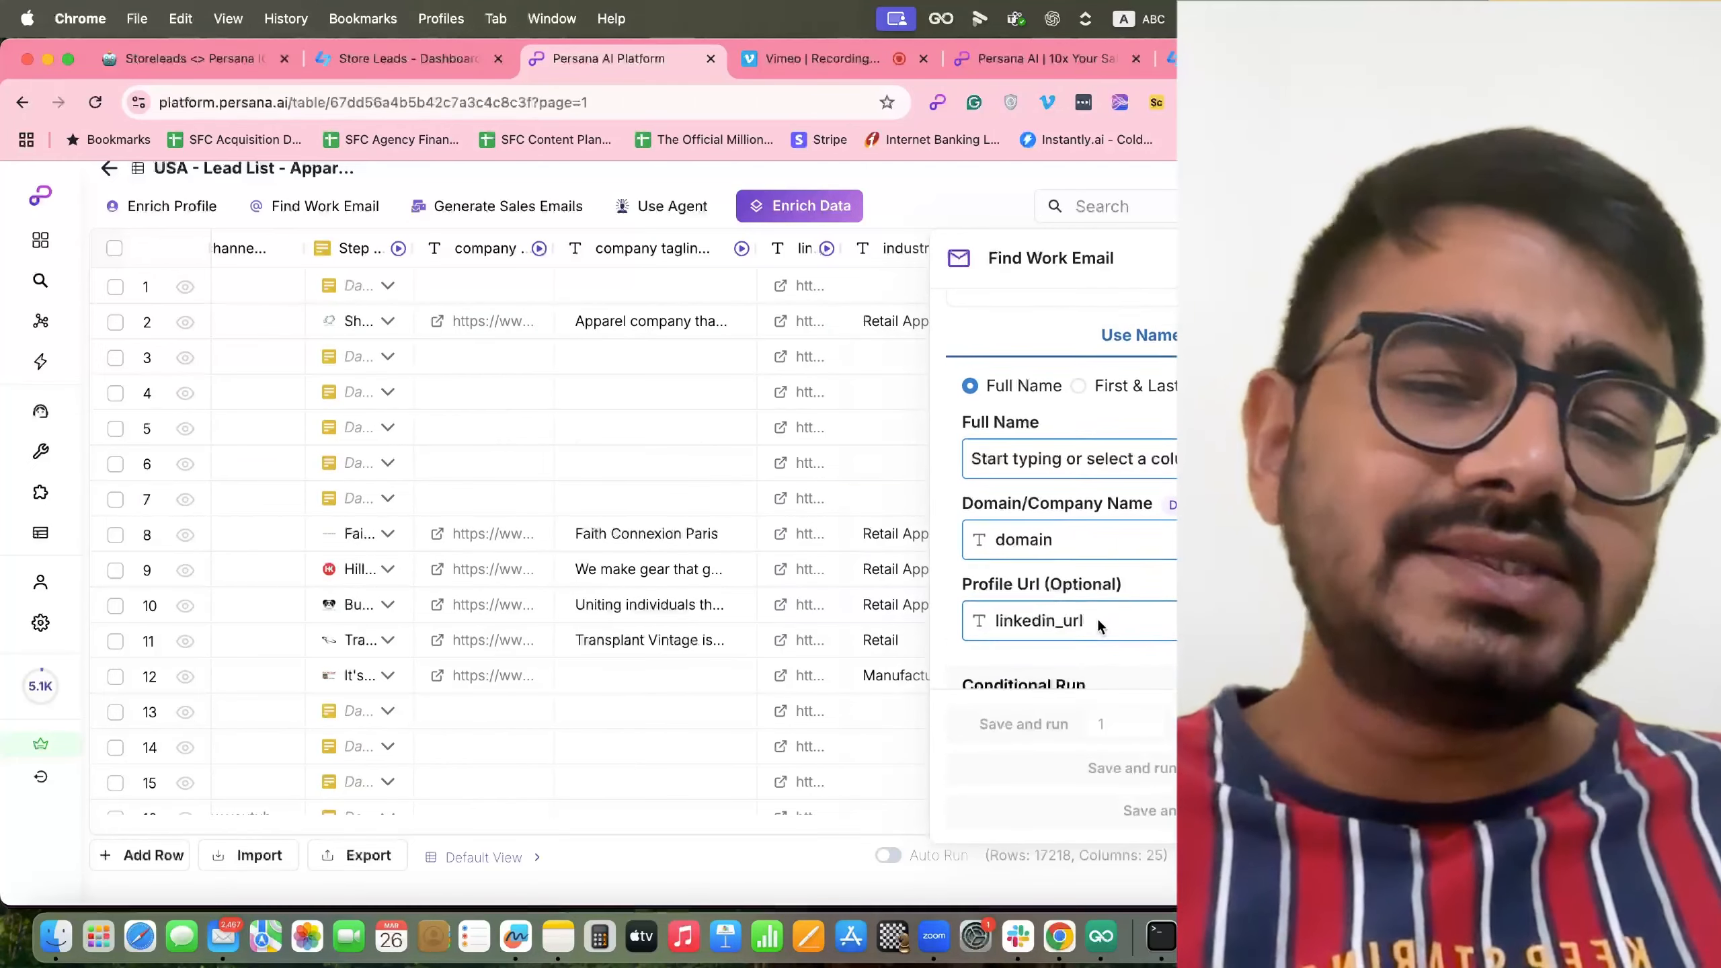
pyautogui.scroll(1, 1097, 619)
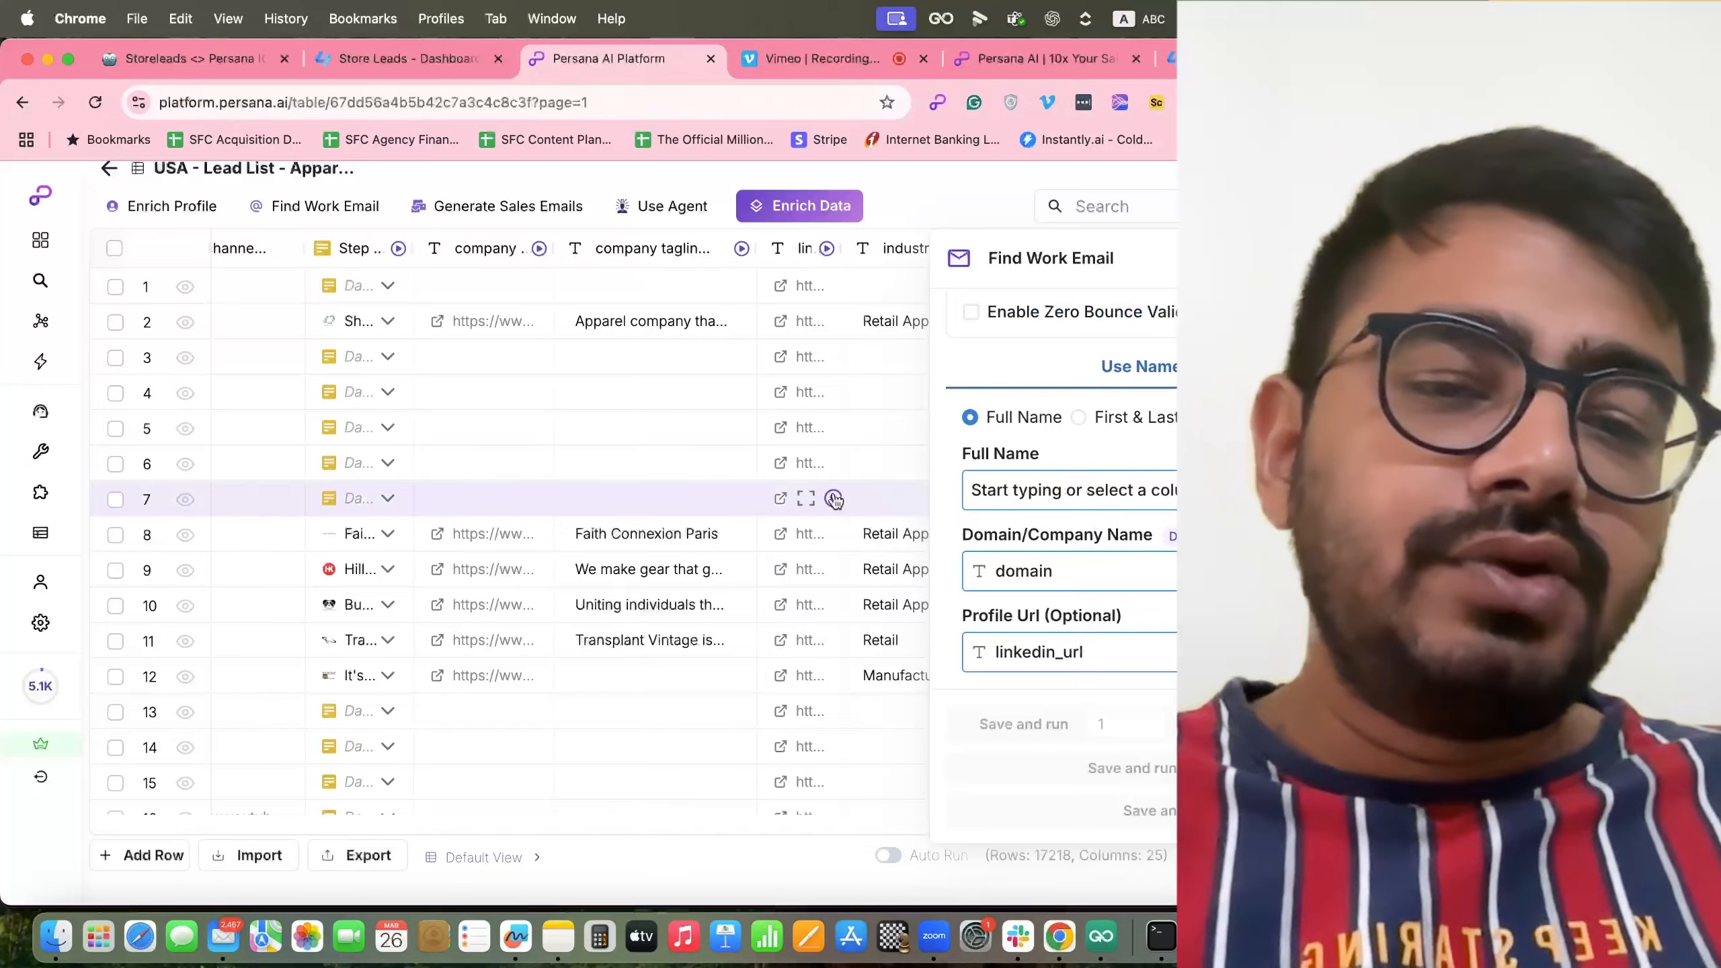
pyautogui.hscroll(10, 830, 499)
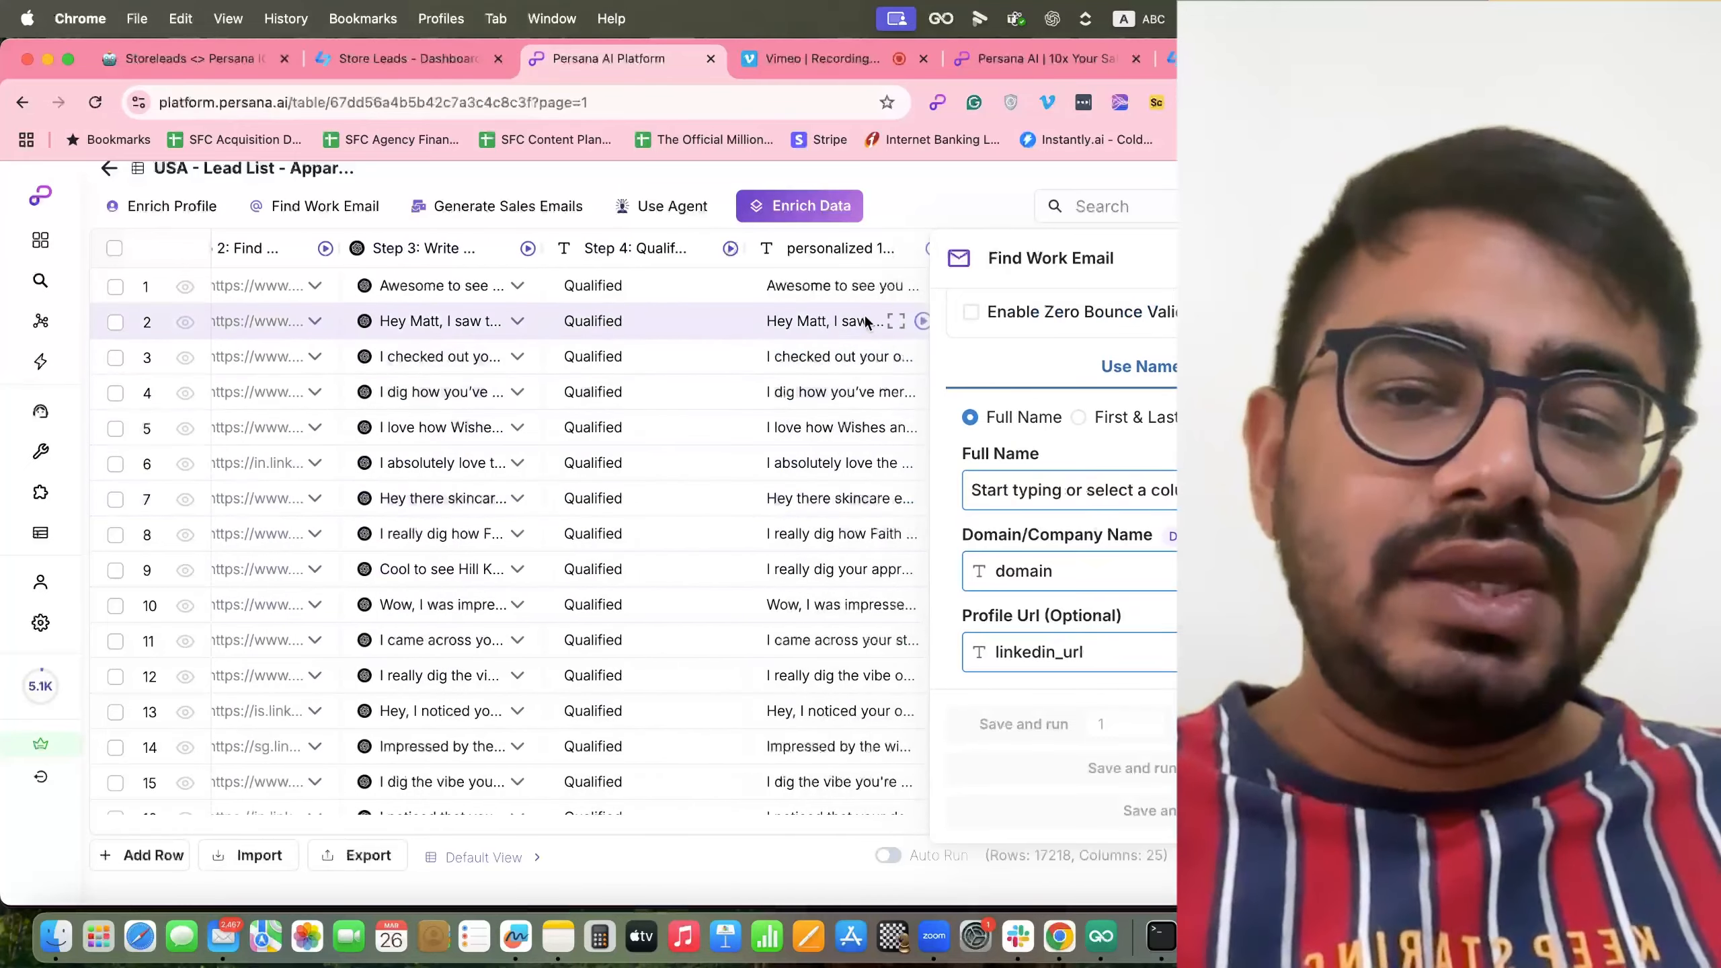
pyautogui.hscroll(-3, 454, 362)
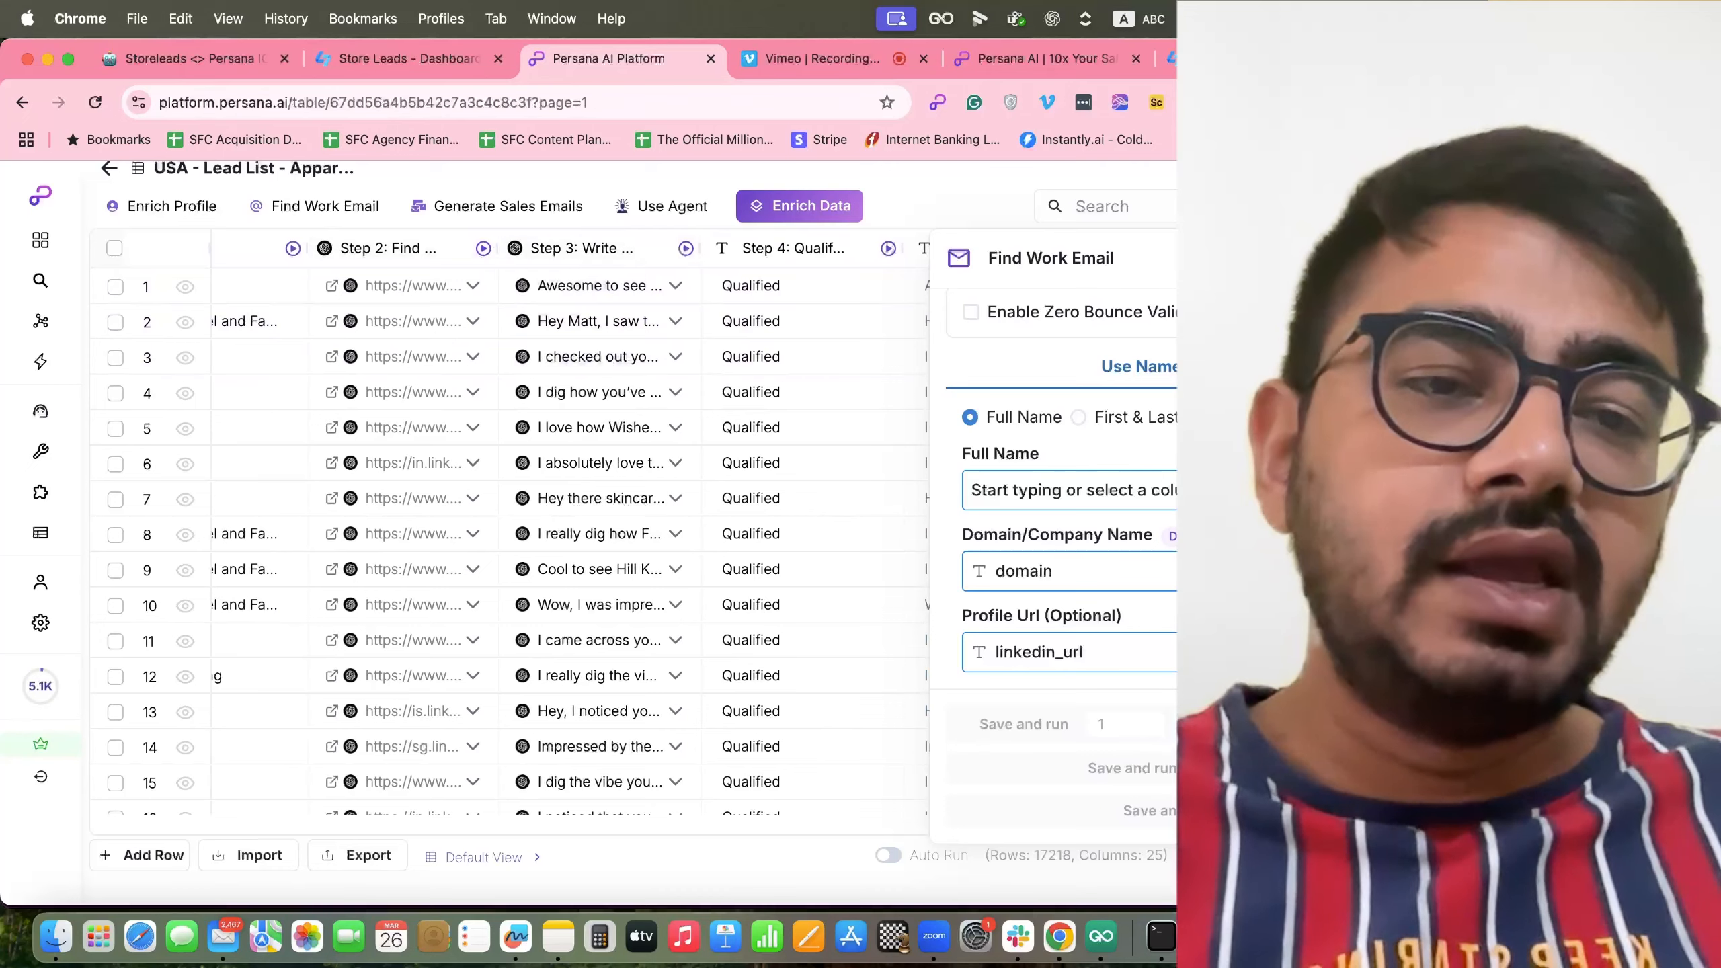
pyautogui.click(1443, 258)
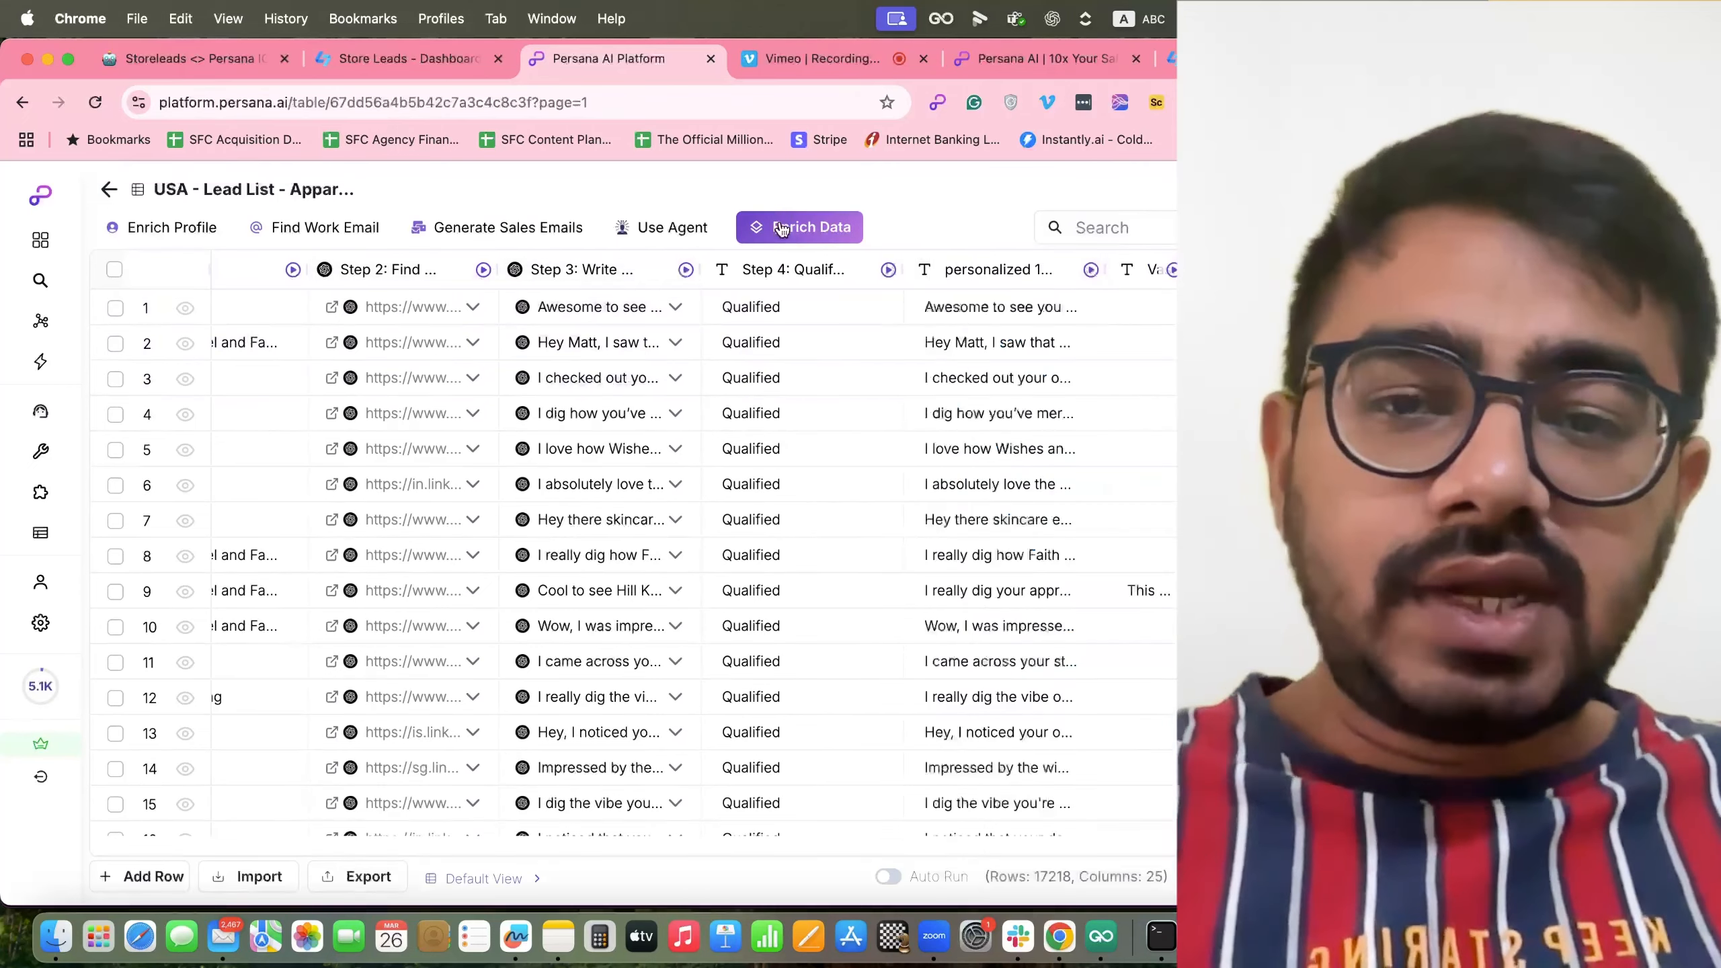
pyautogui.click(779, 227)
pyautogui.click(855, 427)
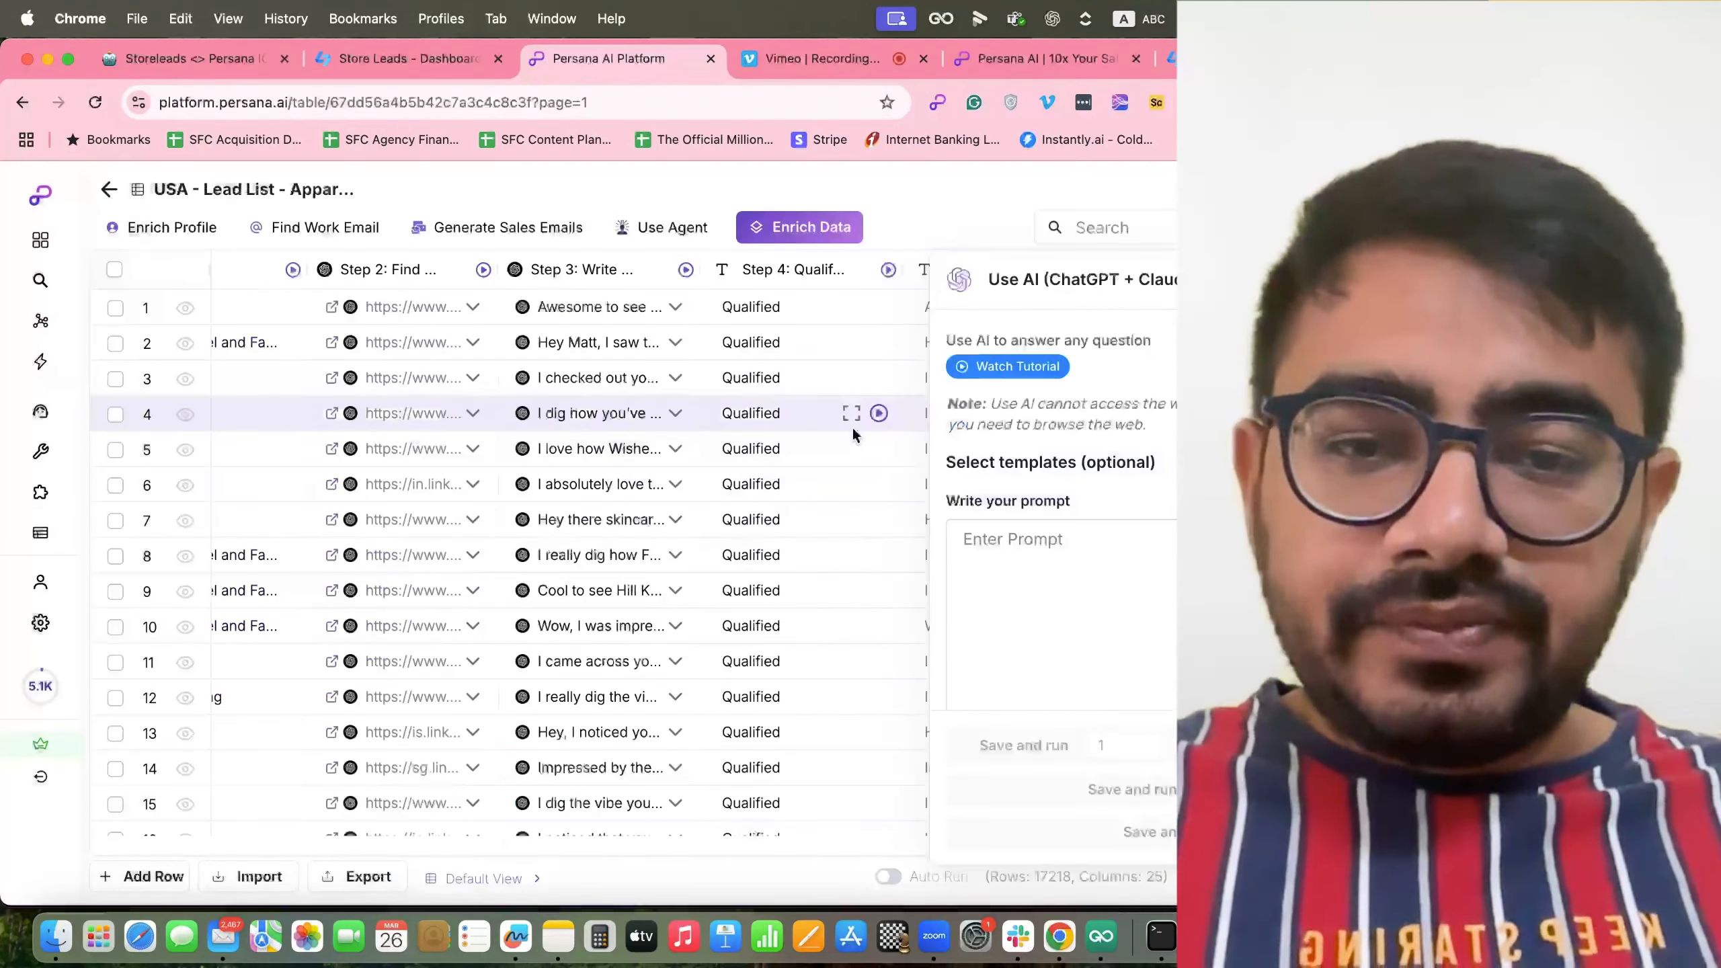
pyautogui.write('C')
pyautogui.press('BackSpace')
pyautogui.write('Based on the linkedin profile')
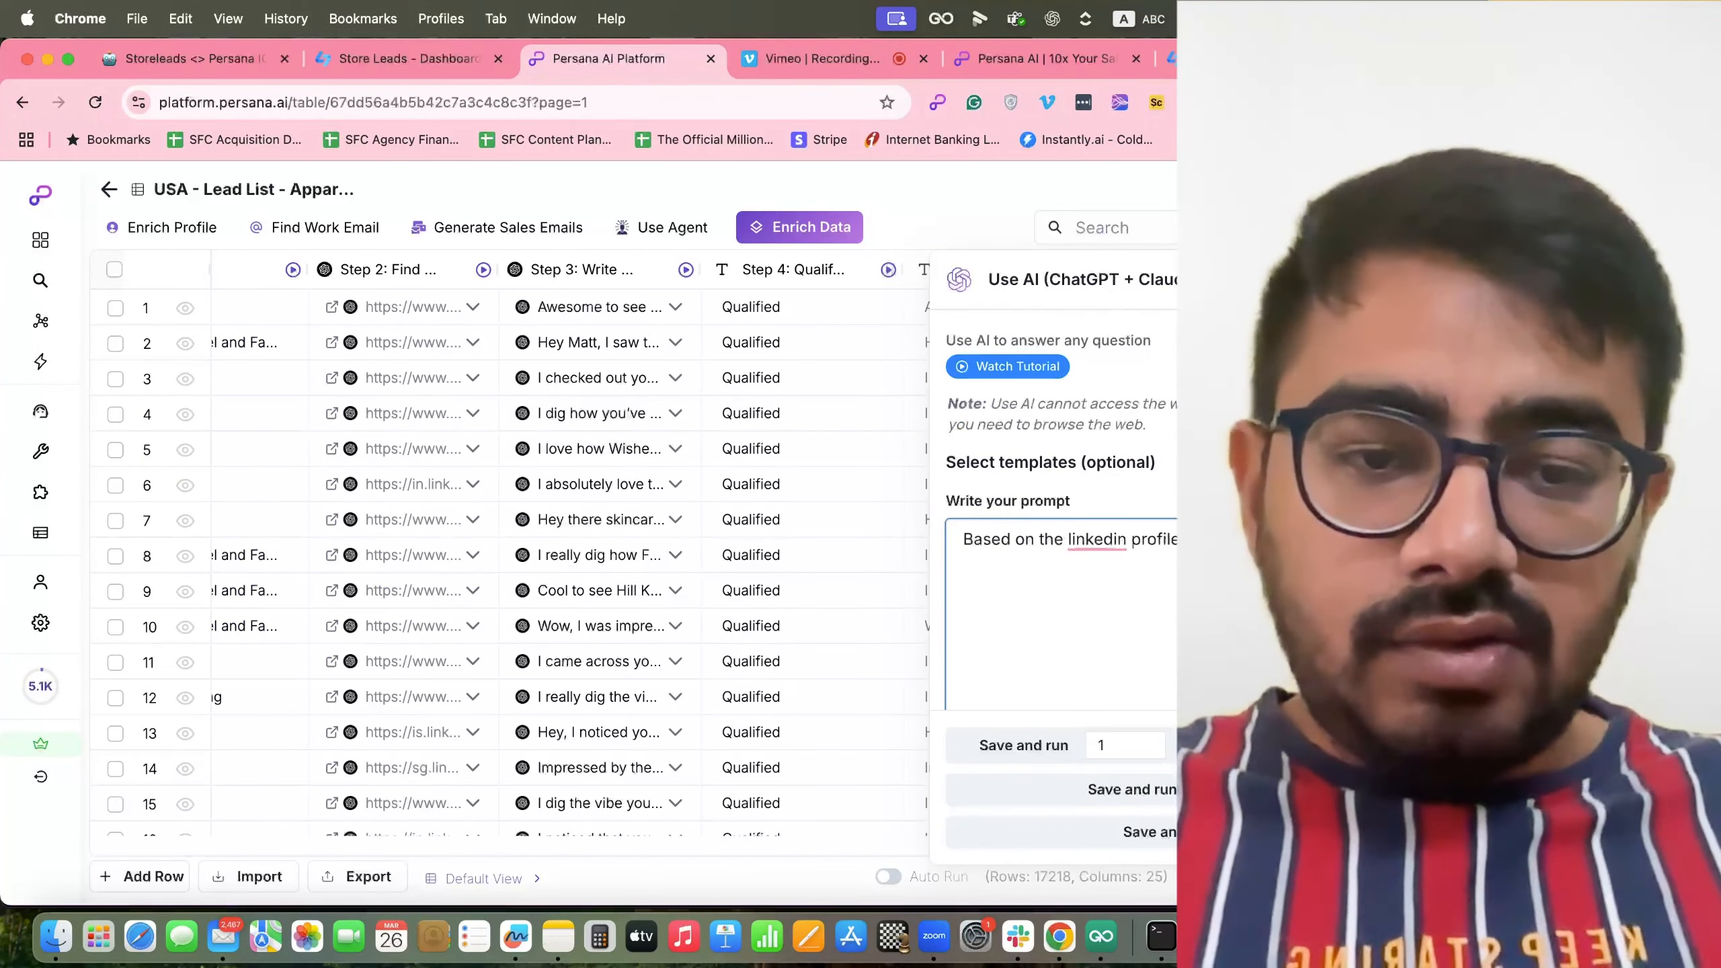
pyautogui.write('/')
pyautogui.scroll(-10, 760, 696)
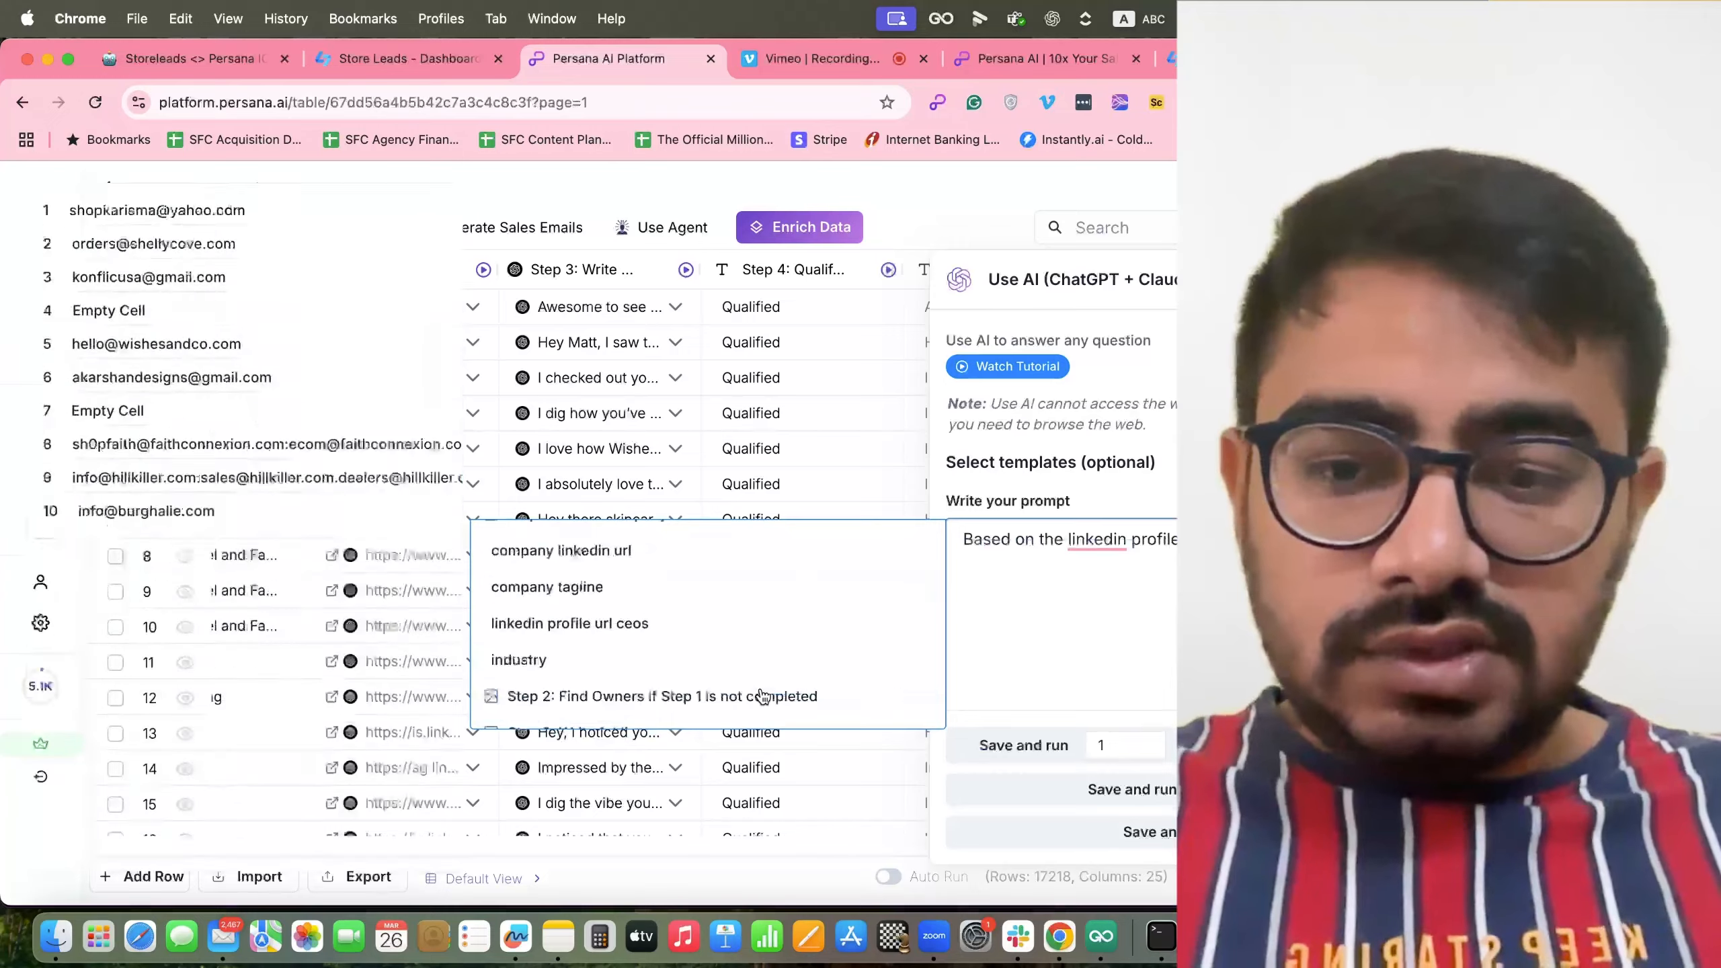
pyautogui.scroll(1, 760, 695)
pyautogui.scroll(6, 759, 690)
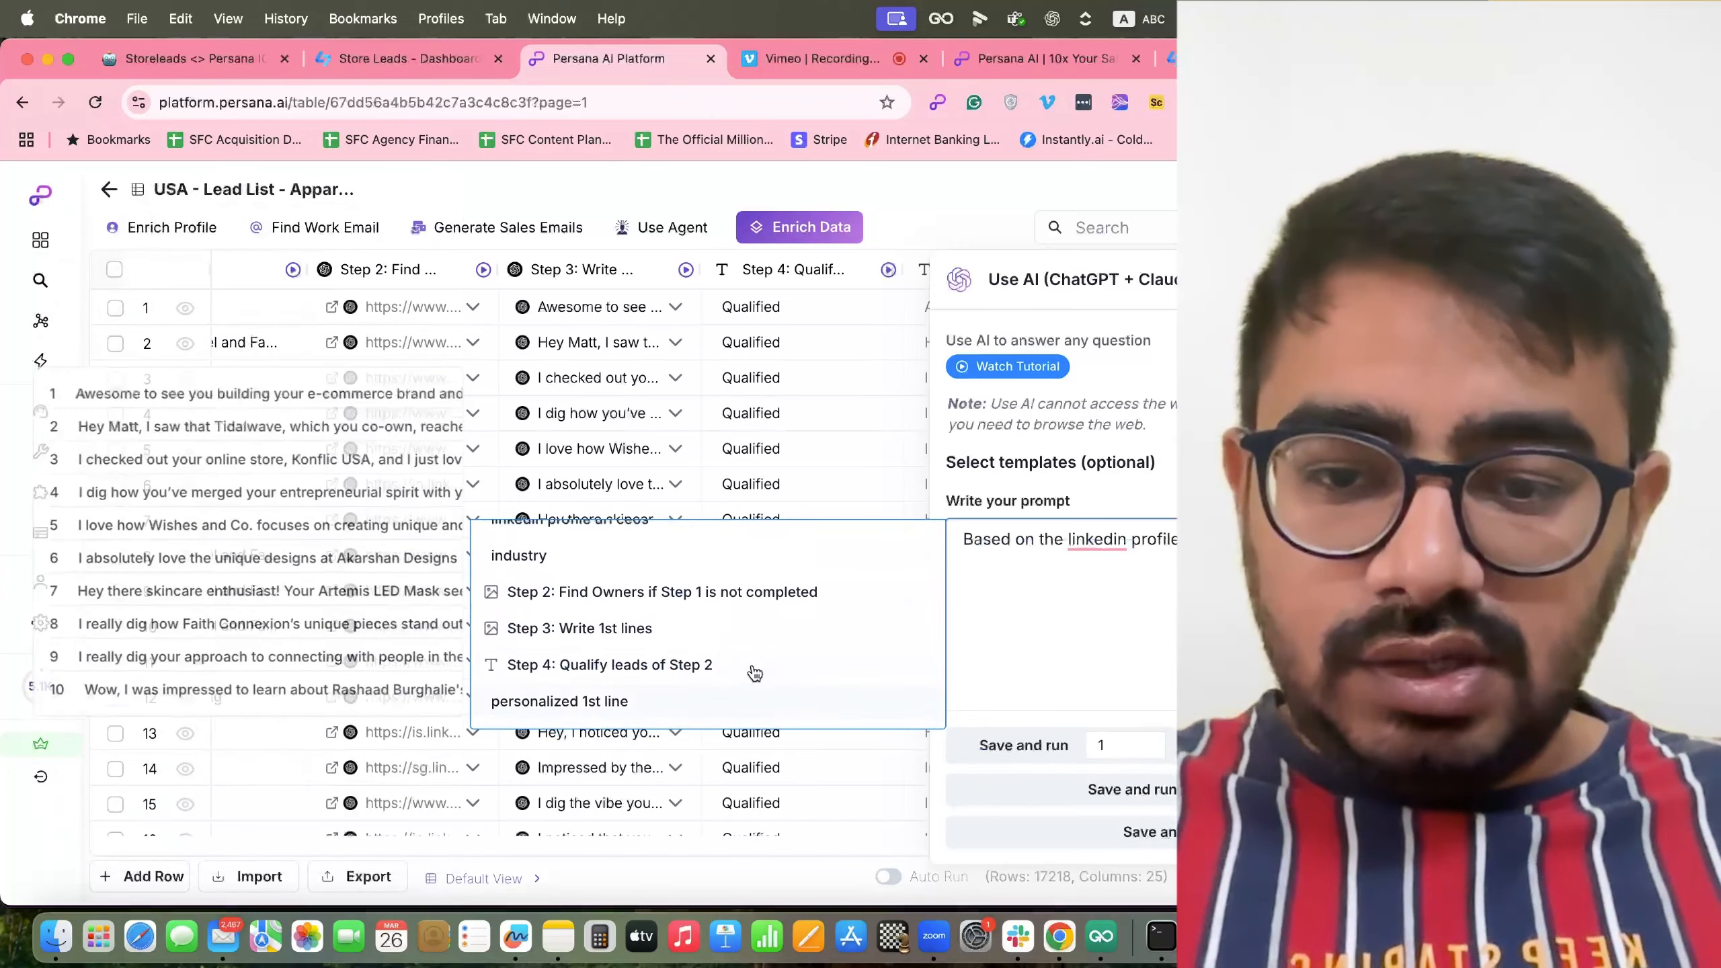
pyautogui.scroll(4, 754, 681)
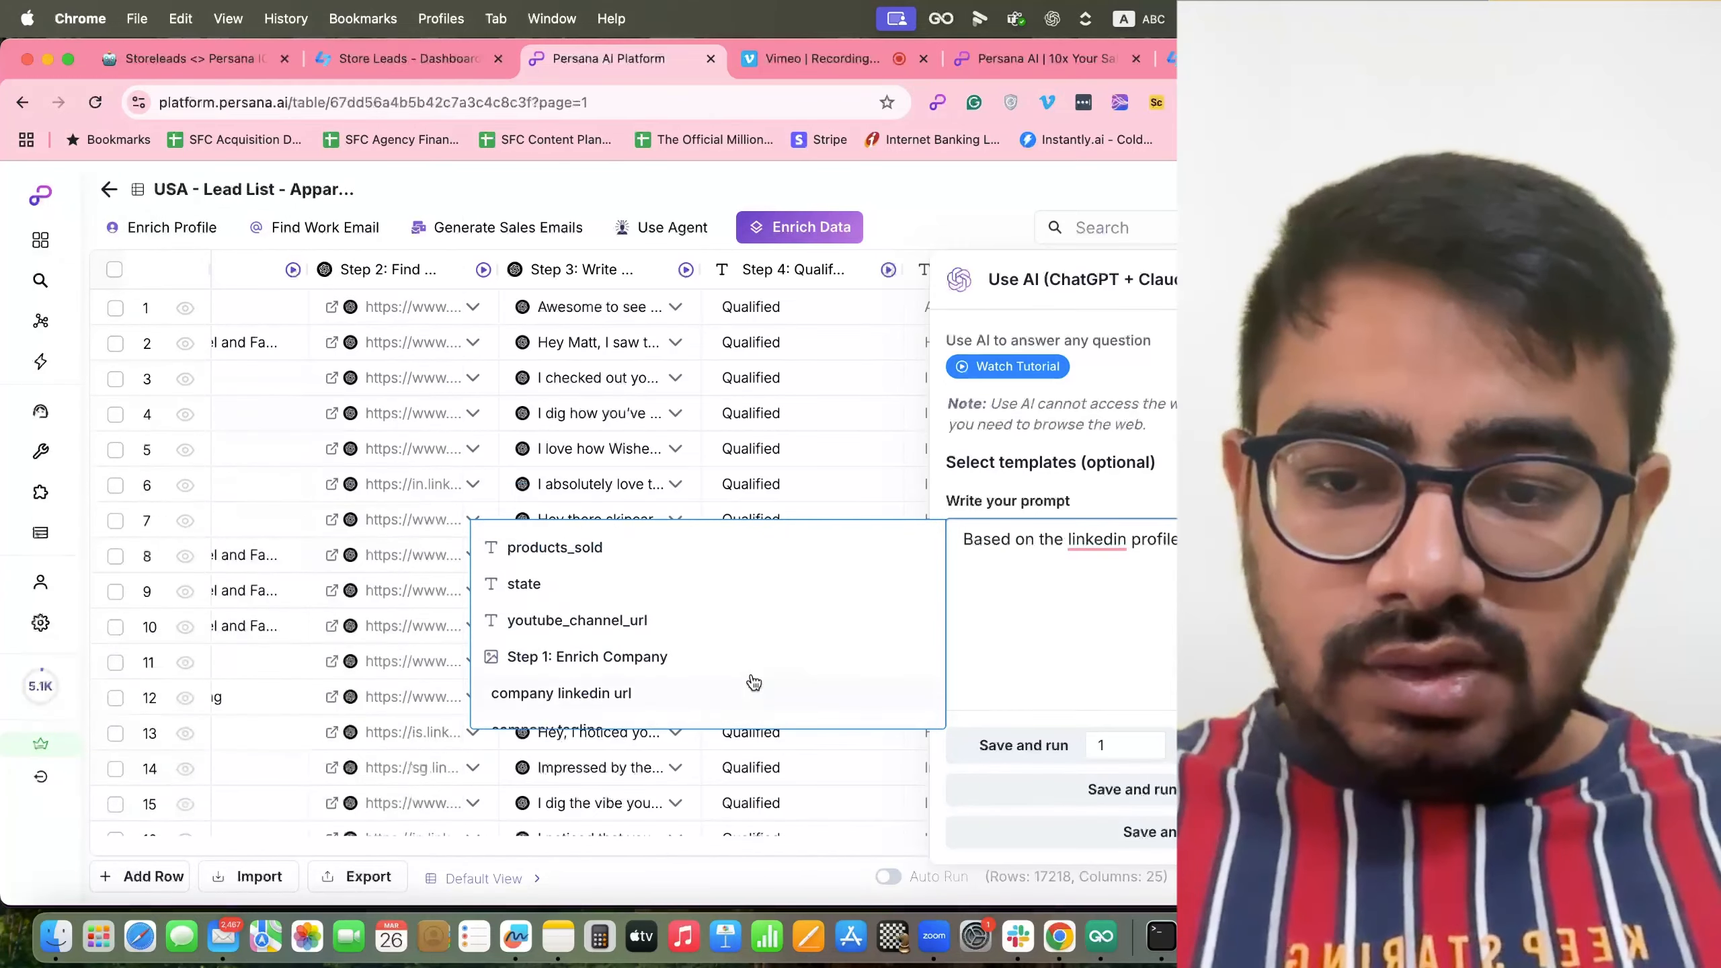
pyautogui.scroll(-6, 753, 681)
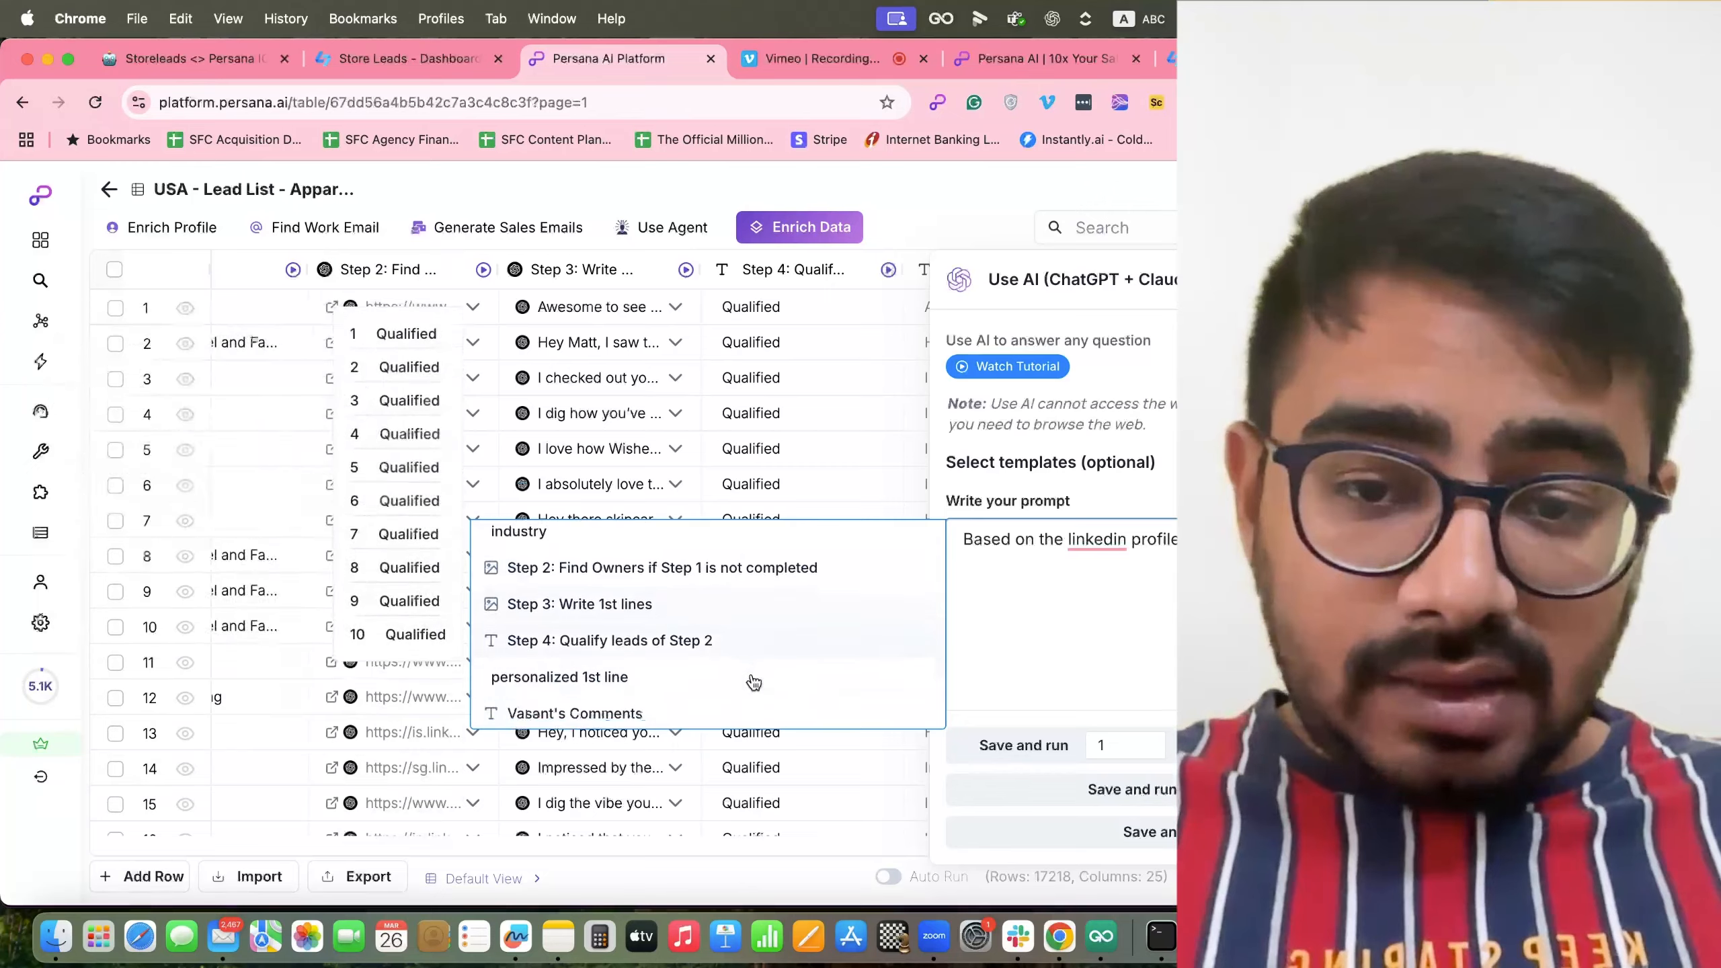
pyautogui.scroll(-1, 754, 681)
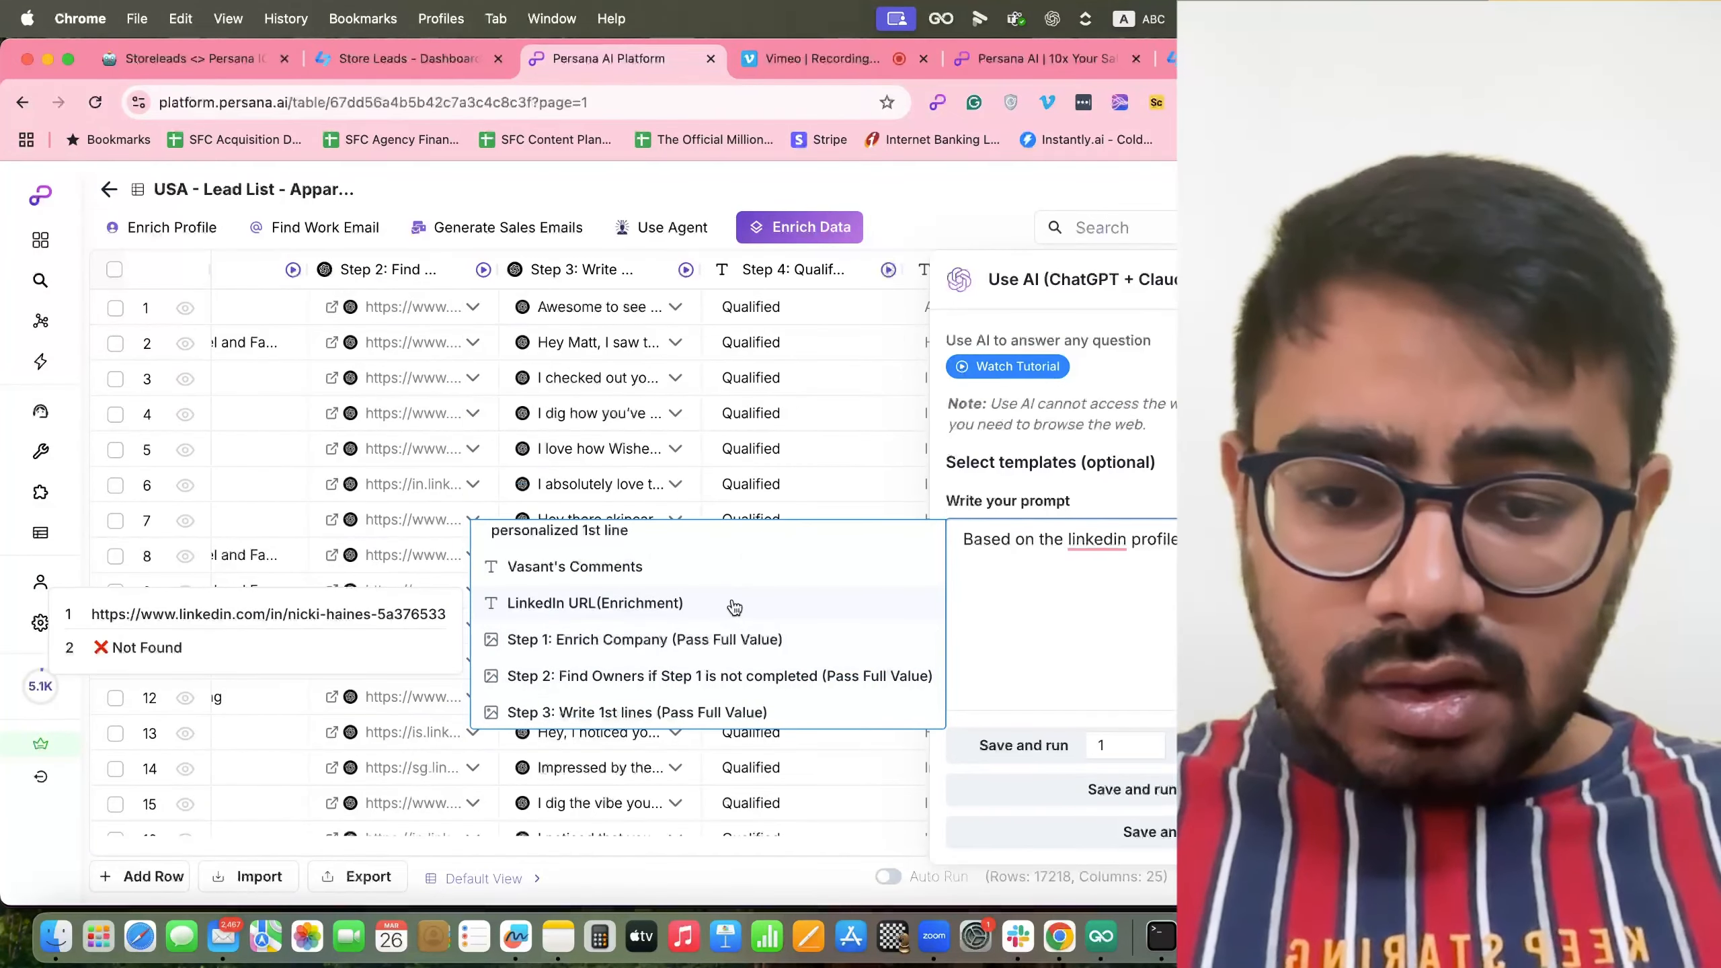
pyautogui.scroll(3, 734, 606)
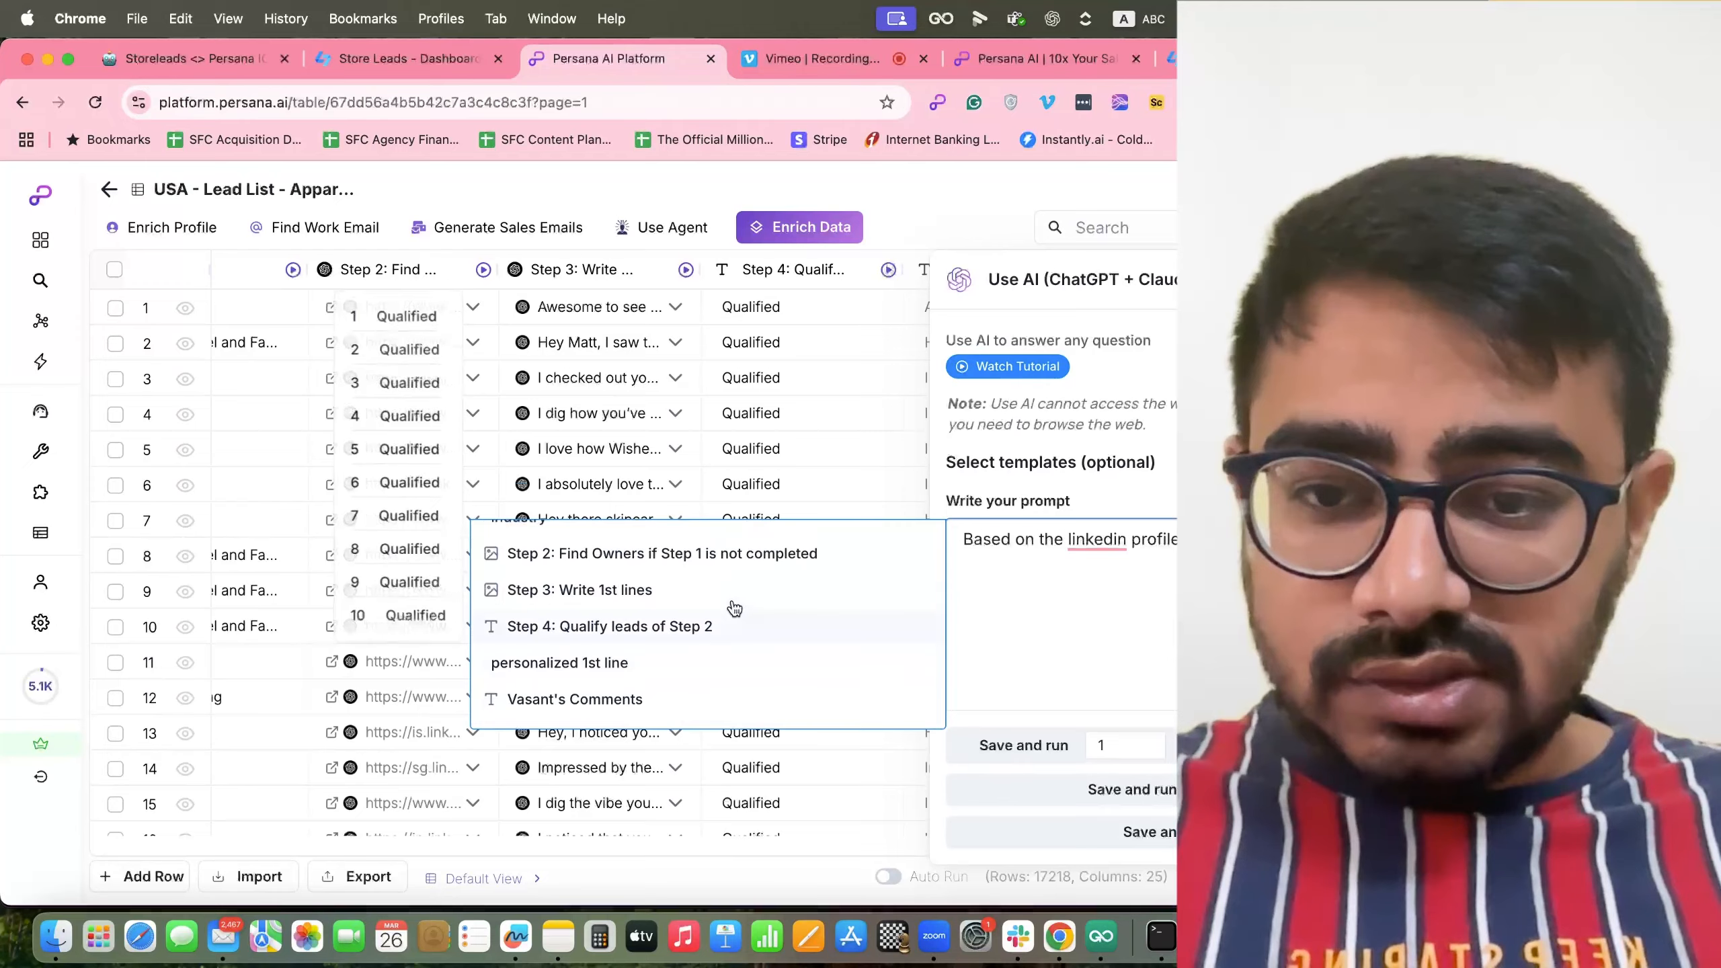
pyautogui.scroll(-2, 734, 607)
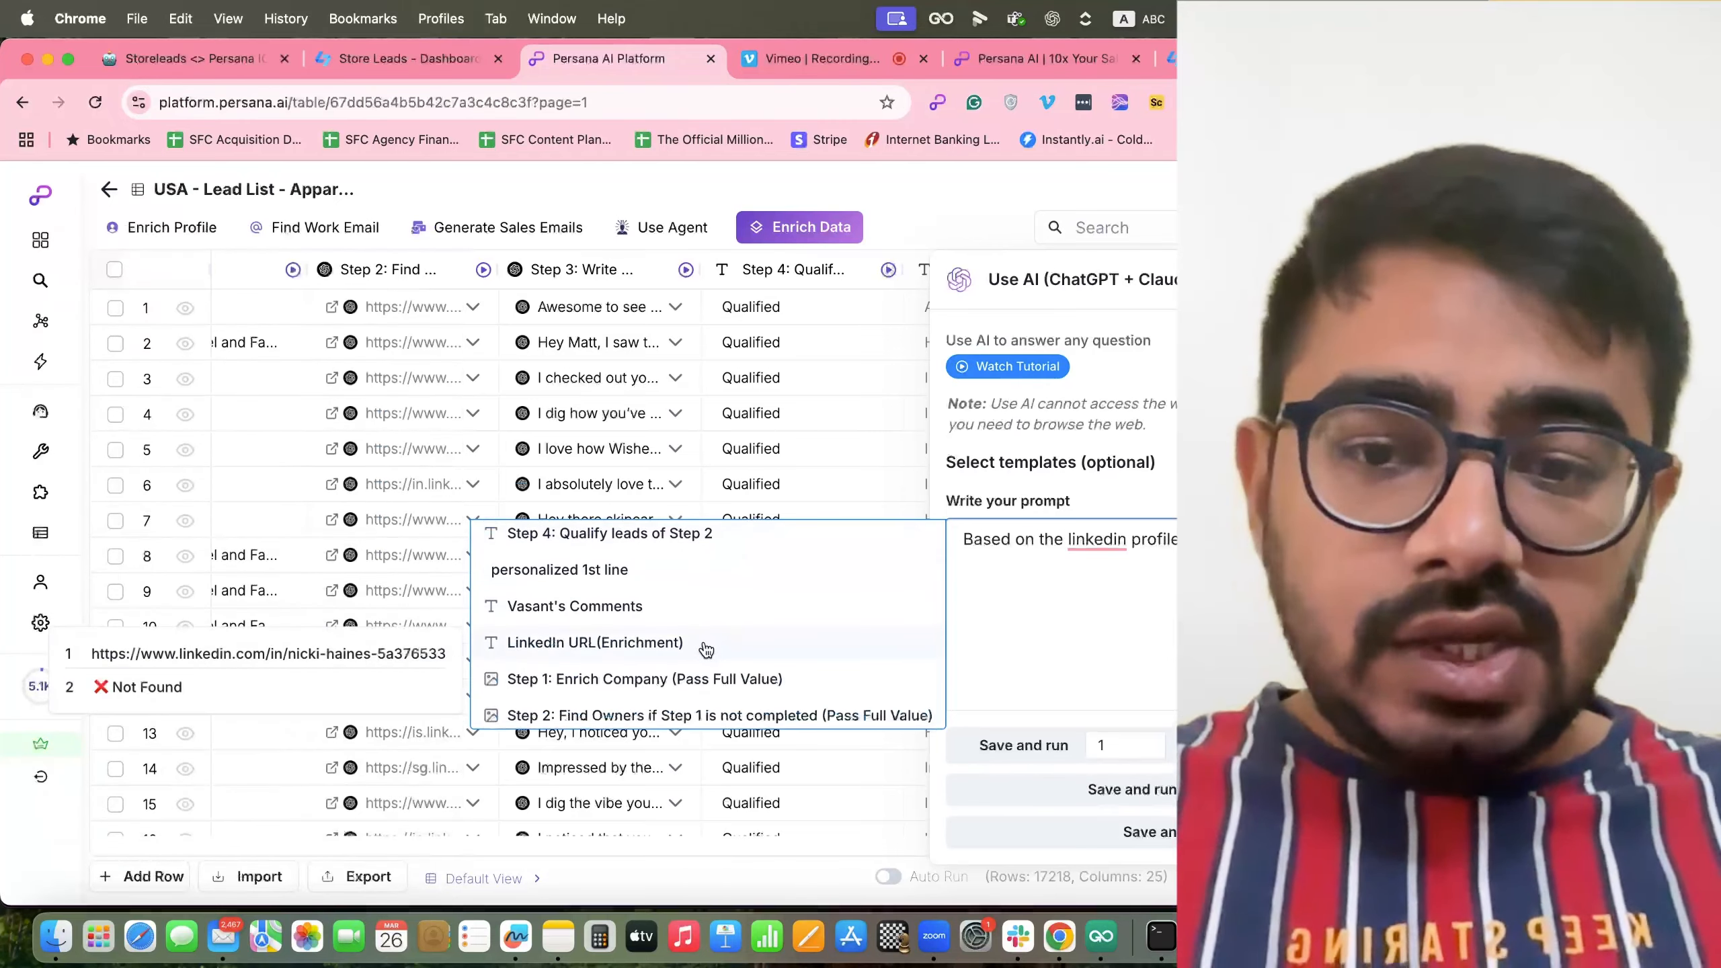
pyautogui.click(705, 650)
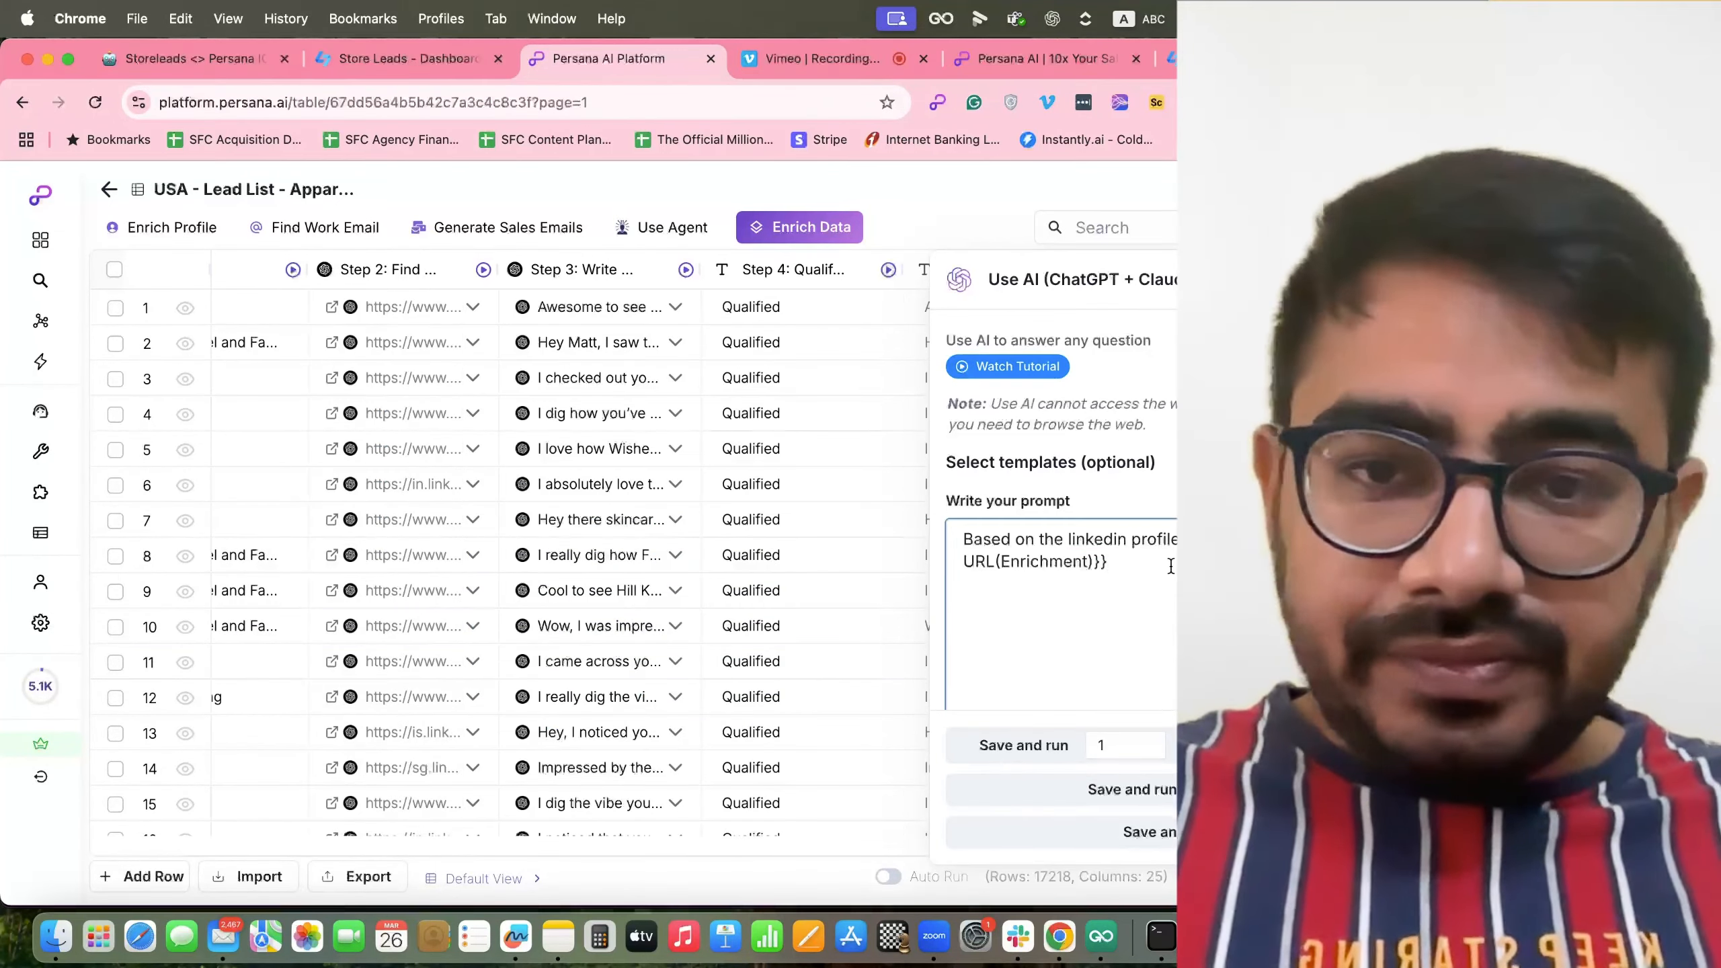
pyautogui.hscroll(-5, 677, 476)
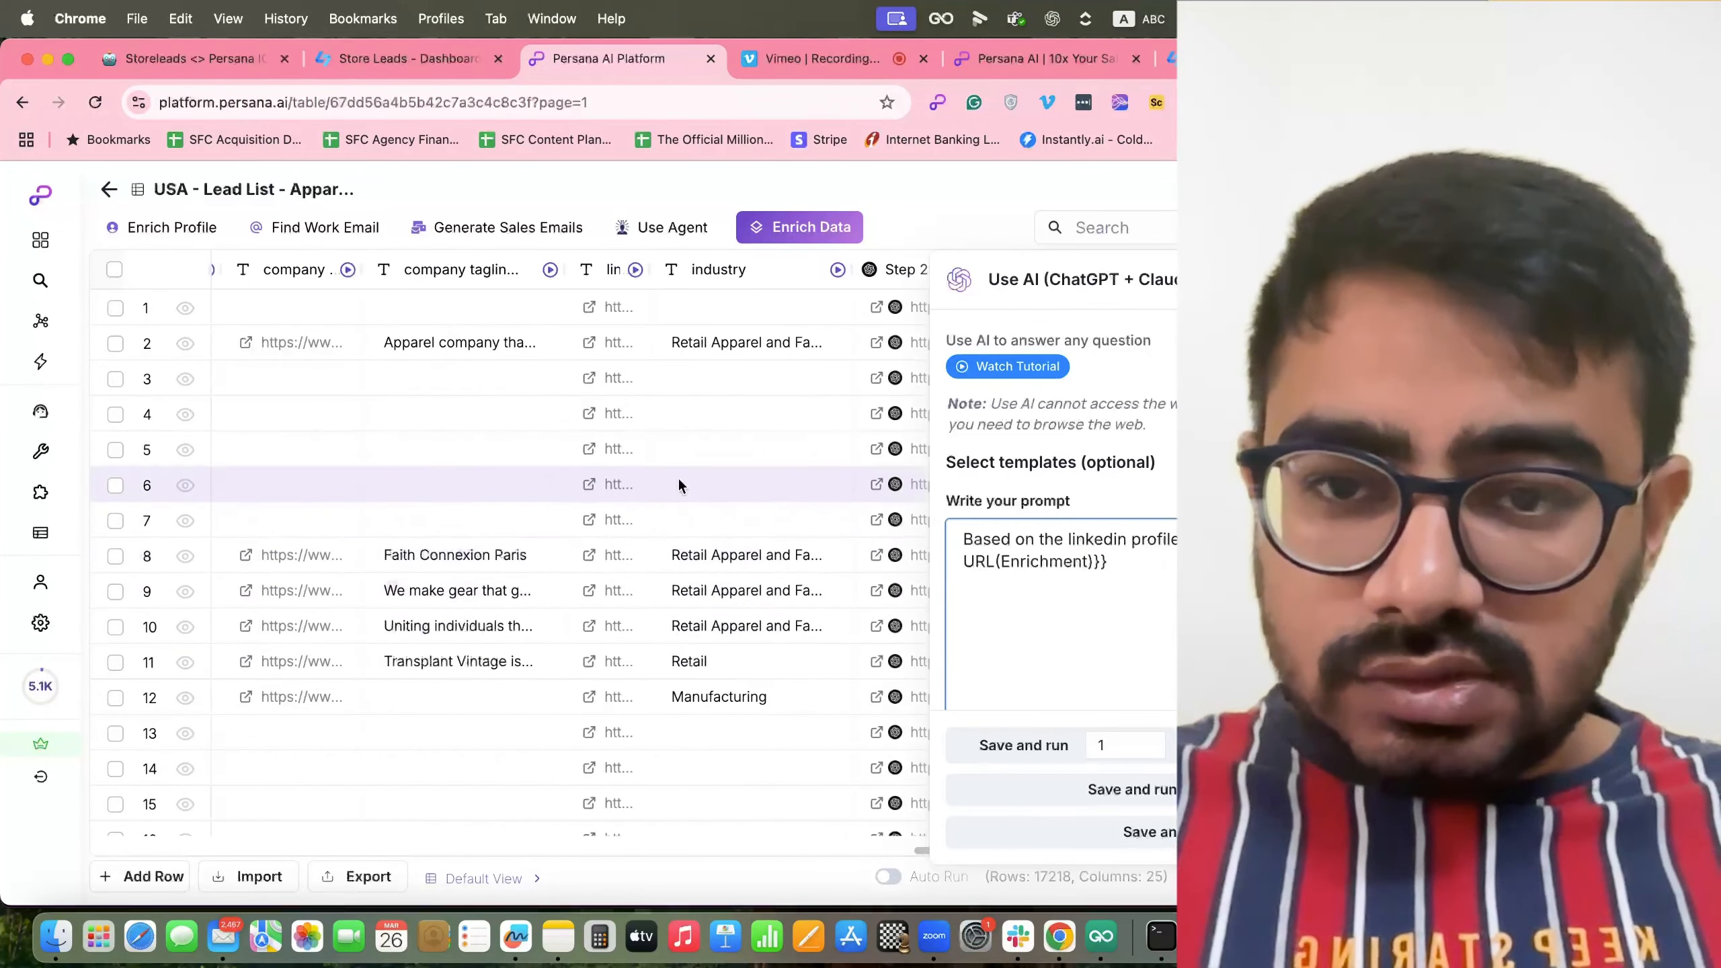
pyautogui.hscroll(5, 749, 478)
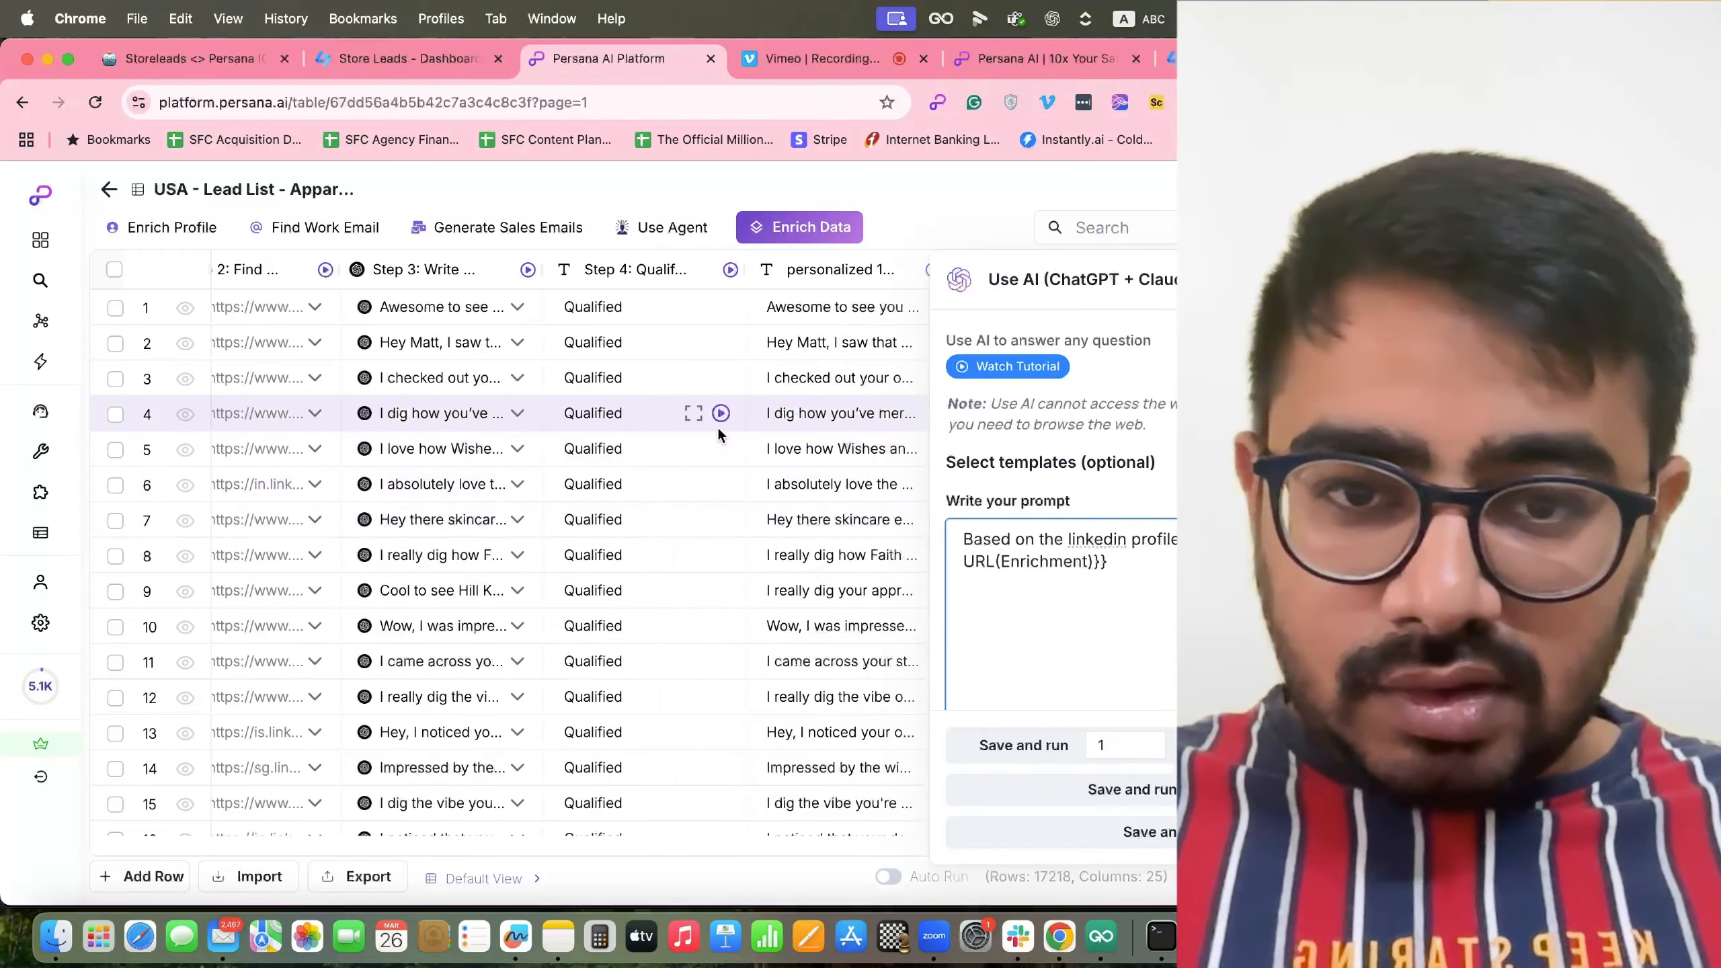
pyautogui.hscroll(-3, 576, 420)
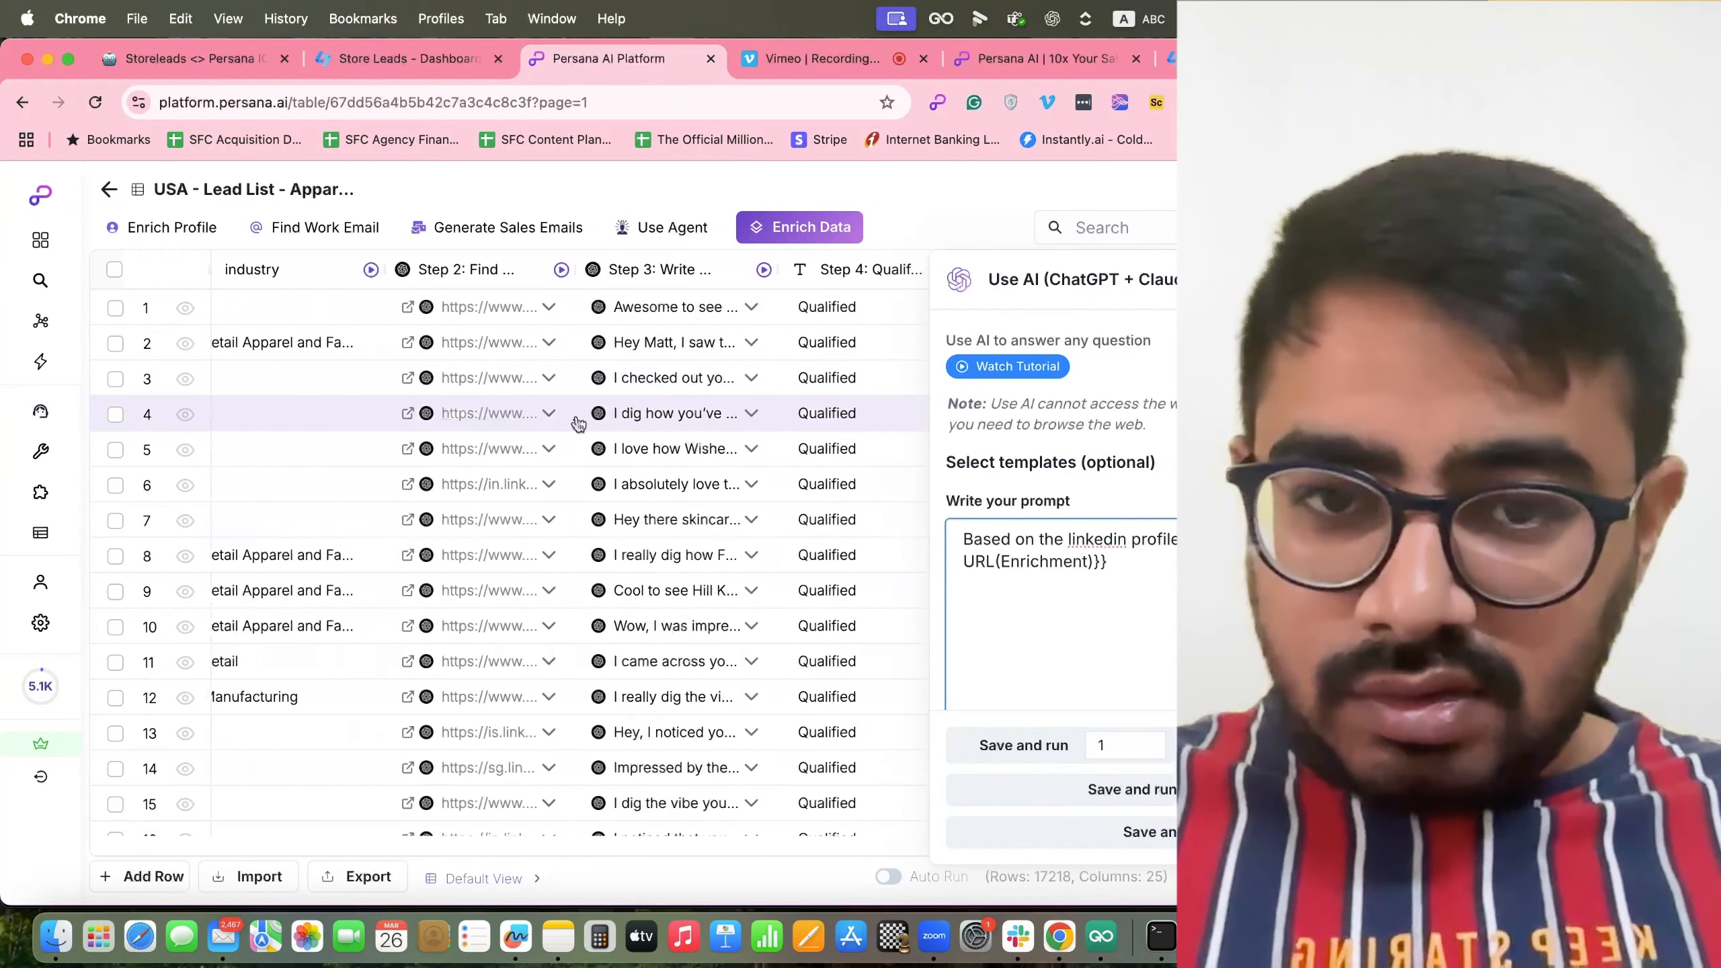
pyautogui.moveTo(575, 273); pyautogui.dragTo(648, 291)
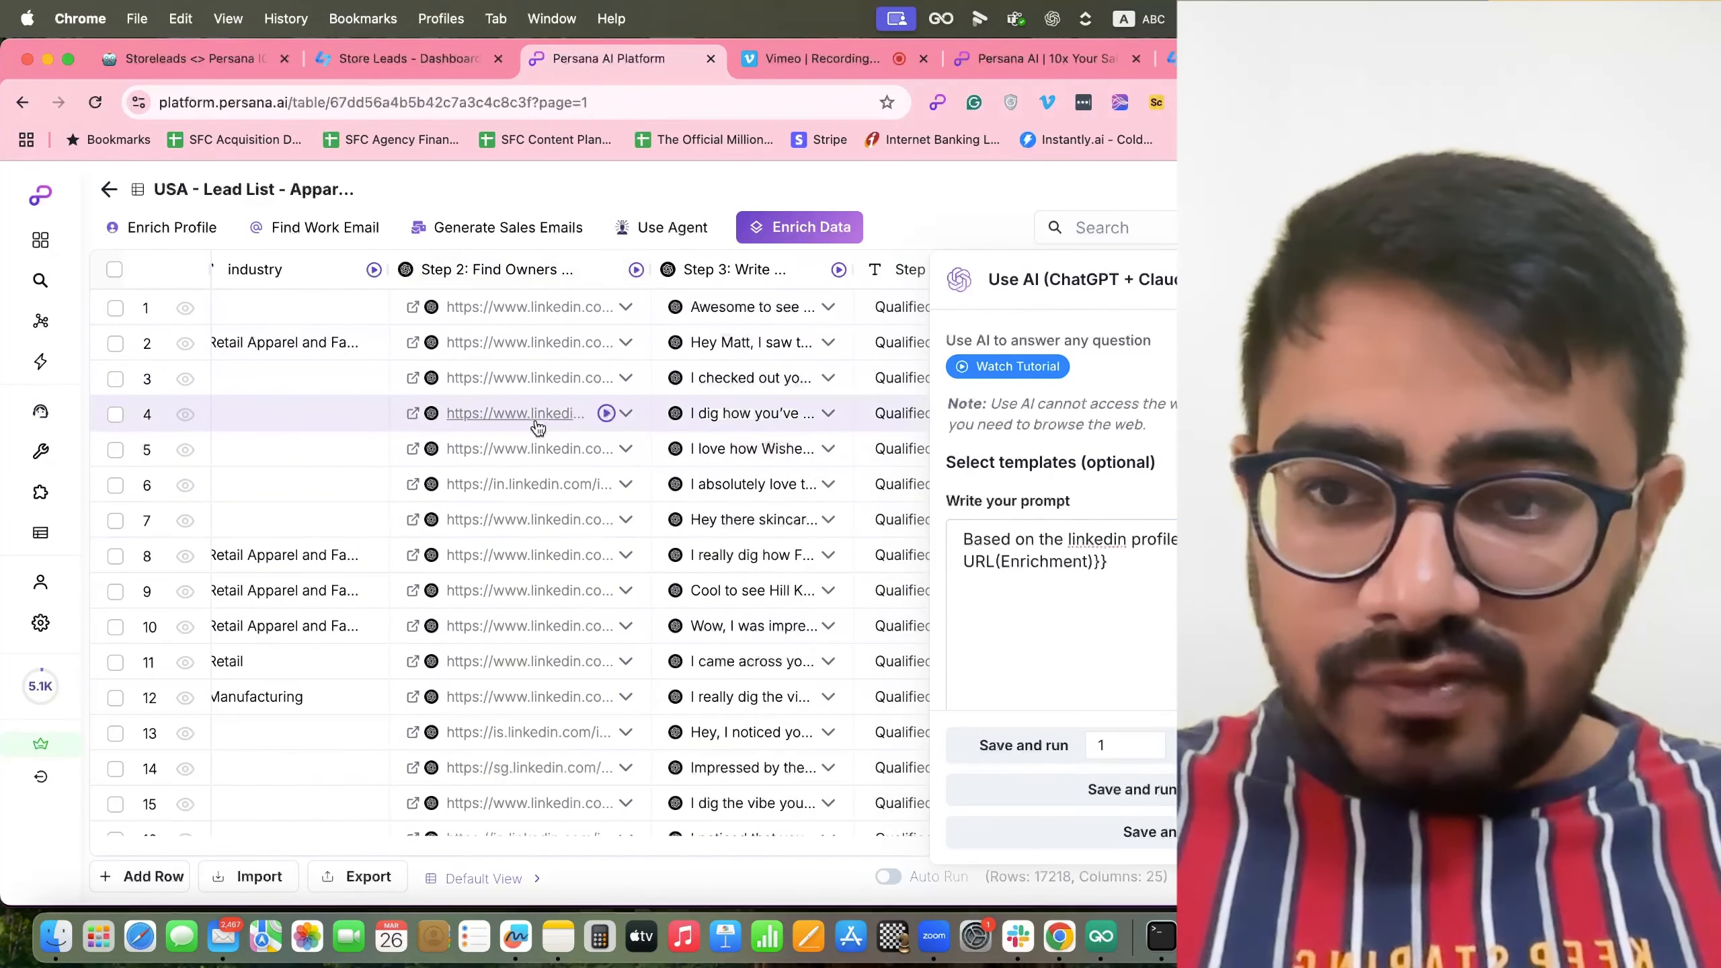
pyautogui.hscroll(-3, 535, 420)
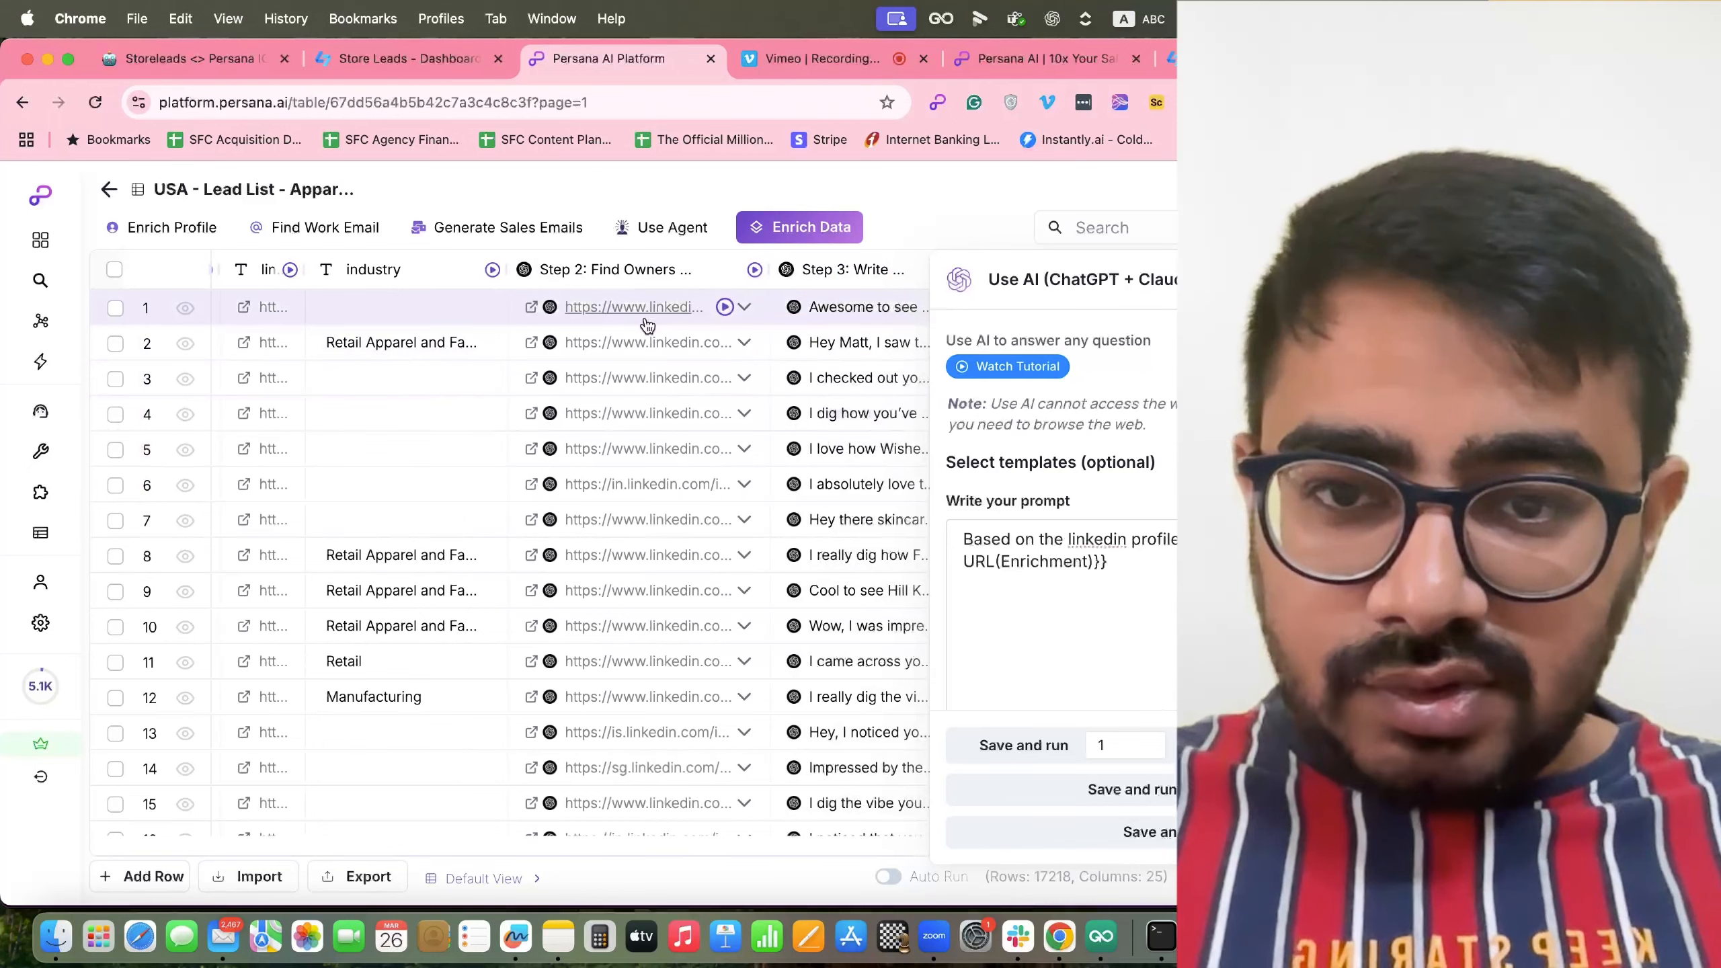
# Add row 1's Step 2 answer as a new linkedin profile column and move it beside Step 3.
pyautogui.click(646, 319)
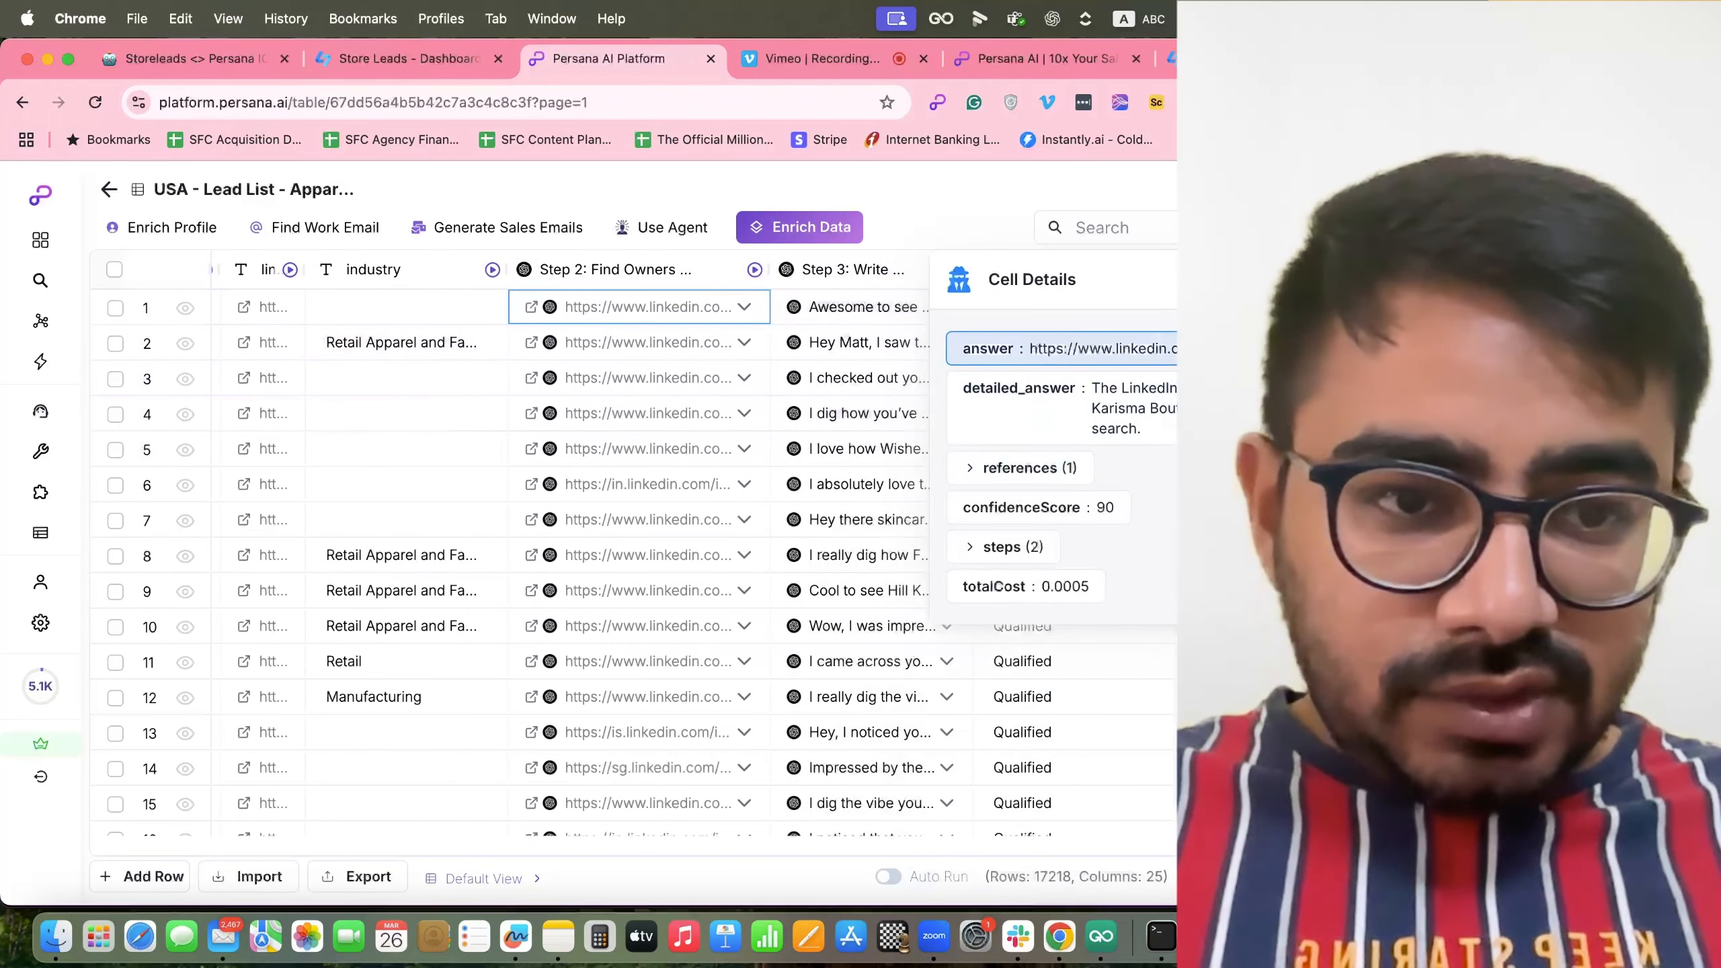
pyautogui.click(1154, 379)
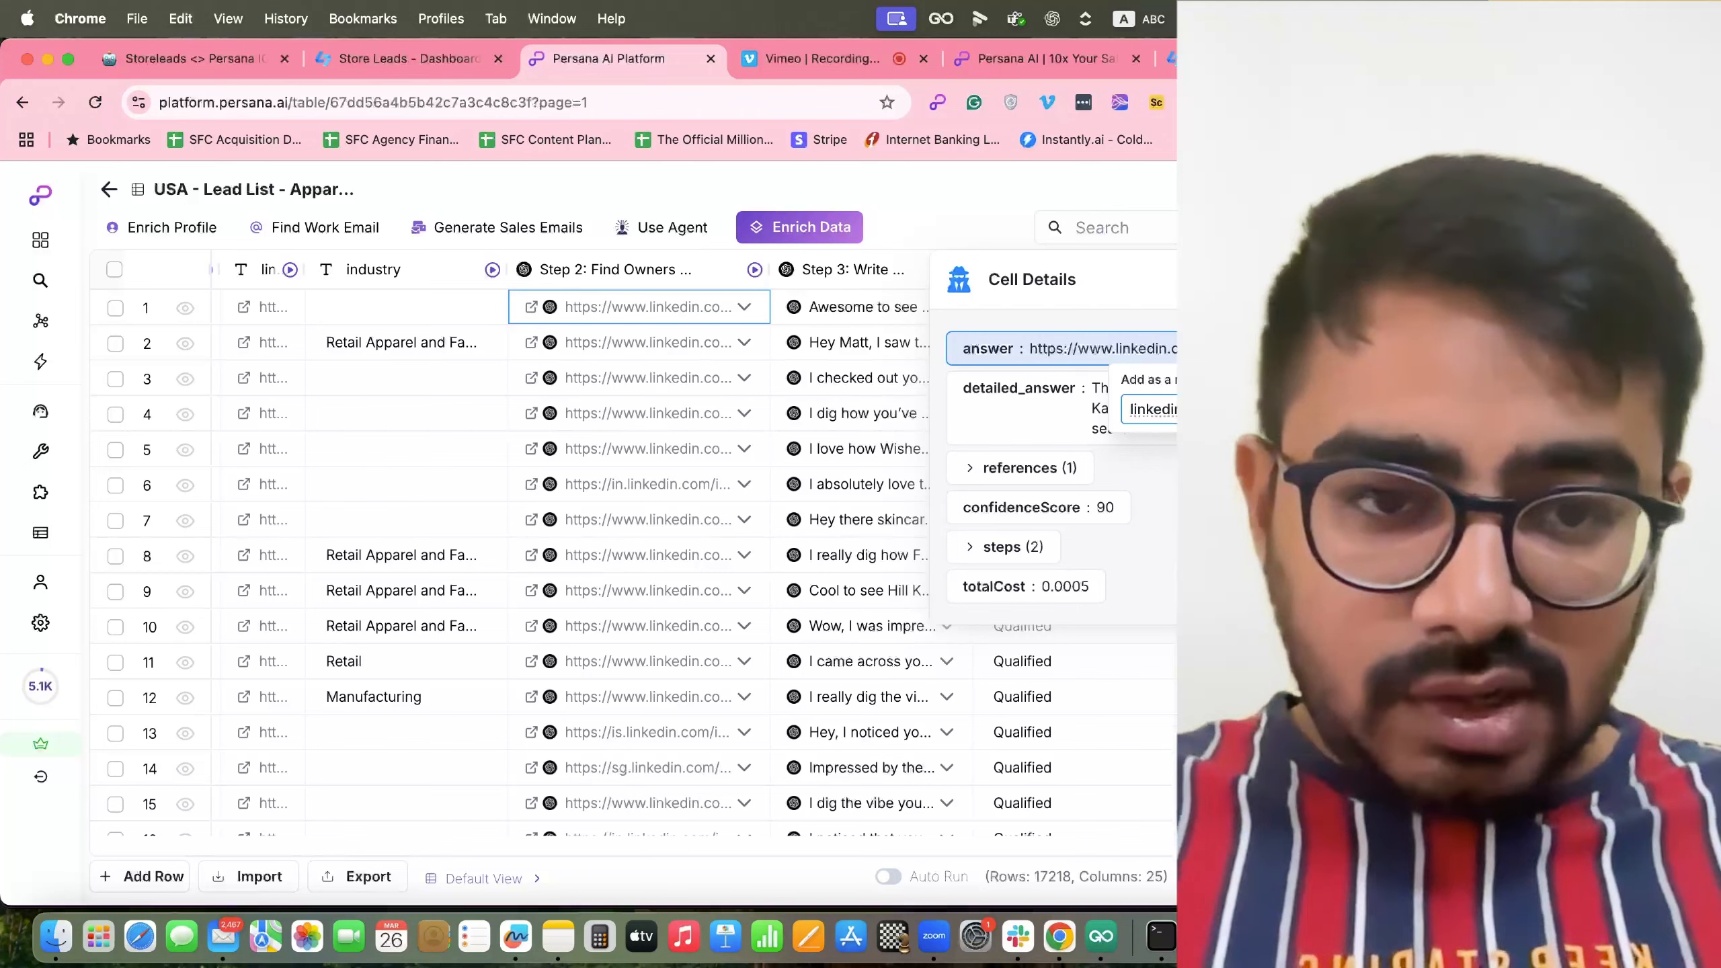
pyautogui.press('Return')
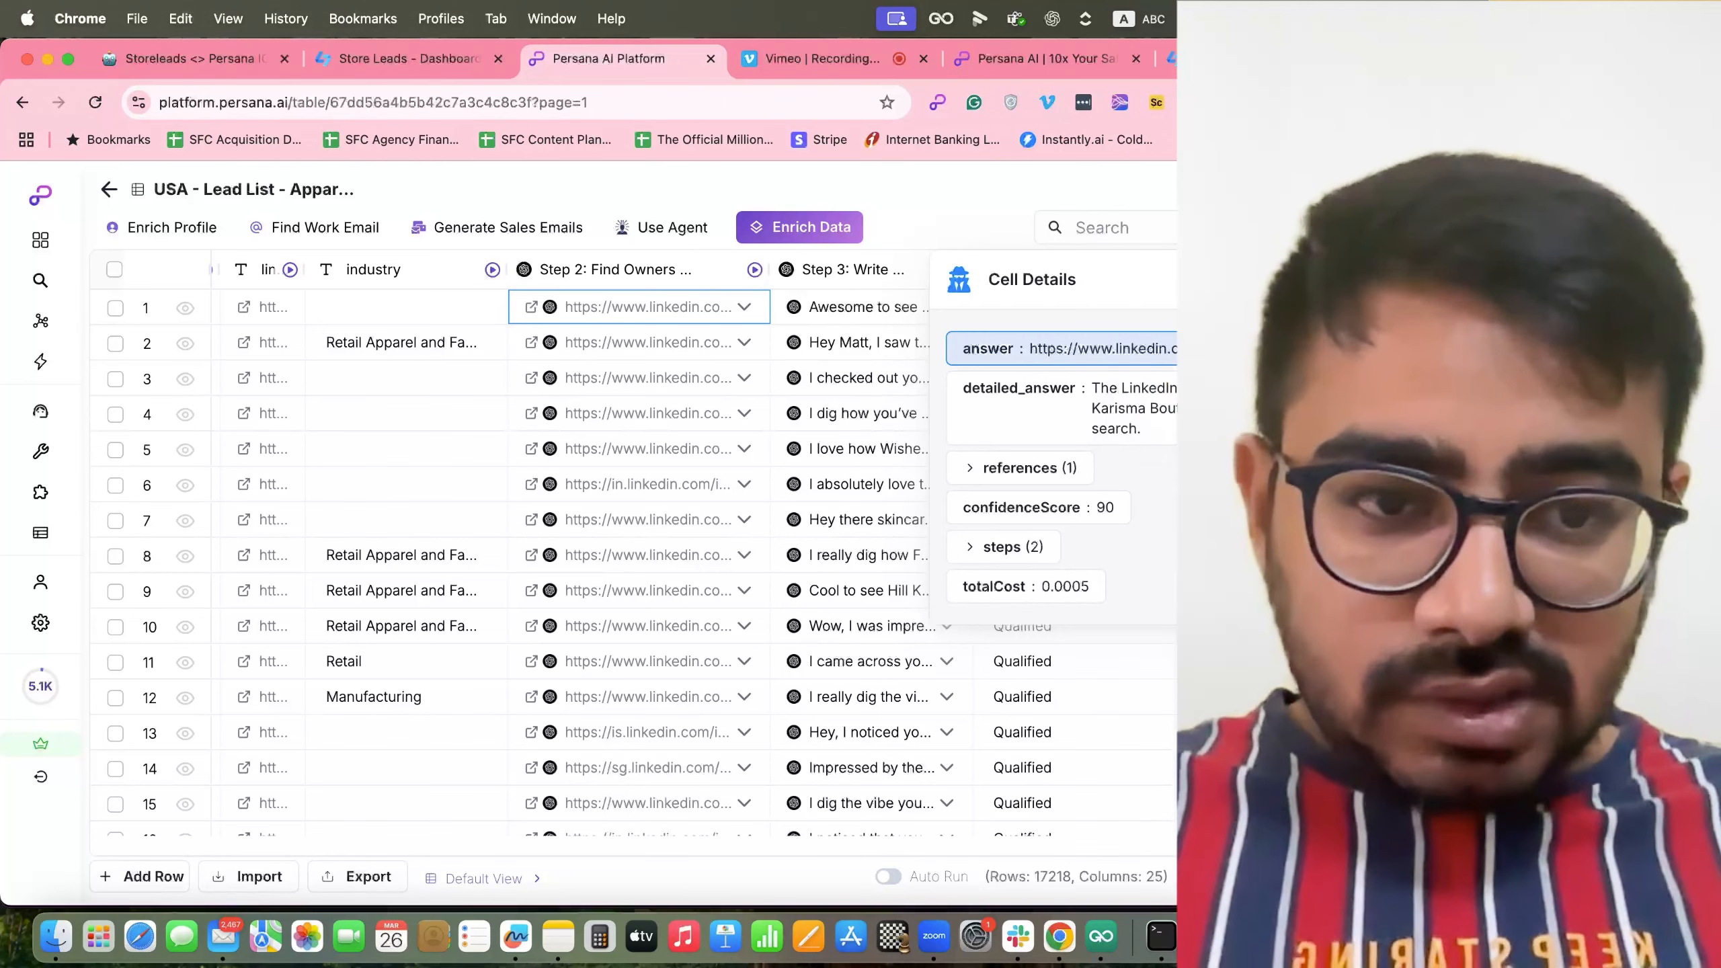
pyautogui.hscroll(8, 912, 479)
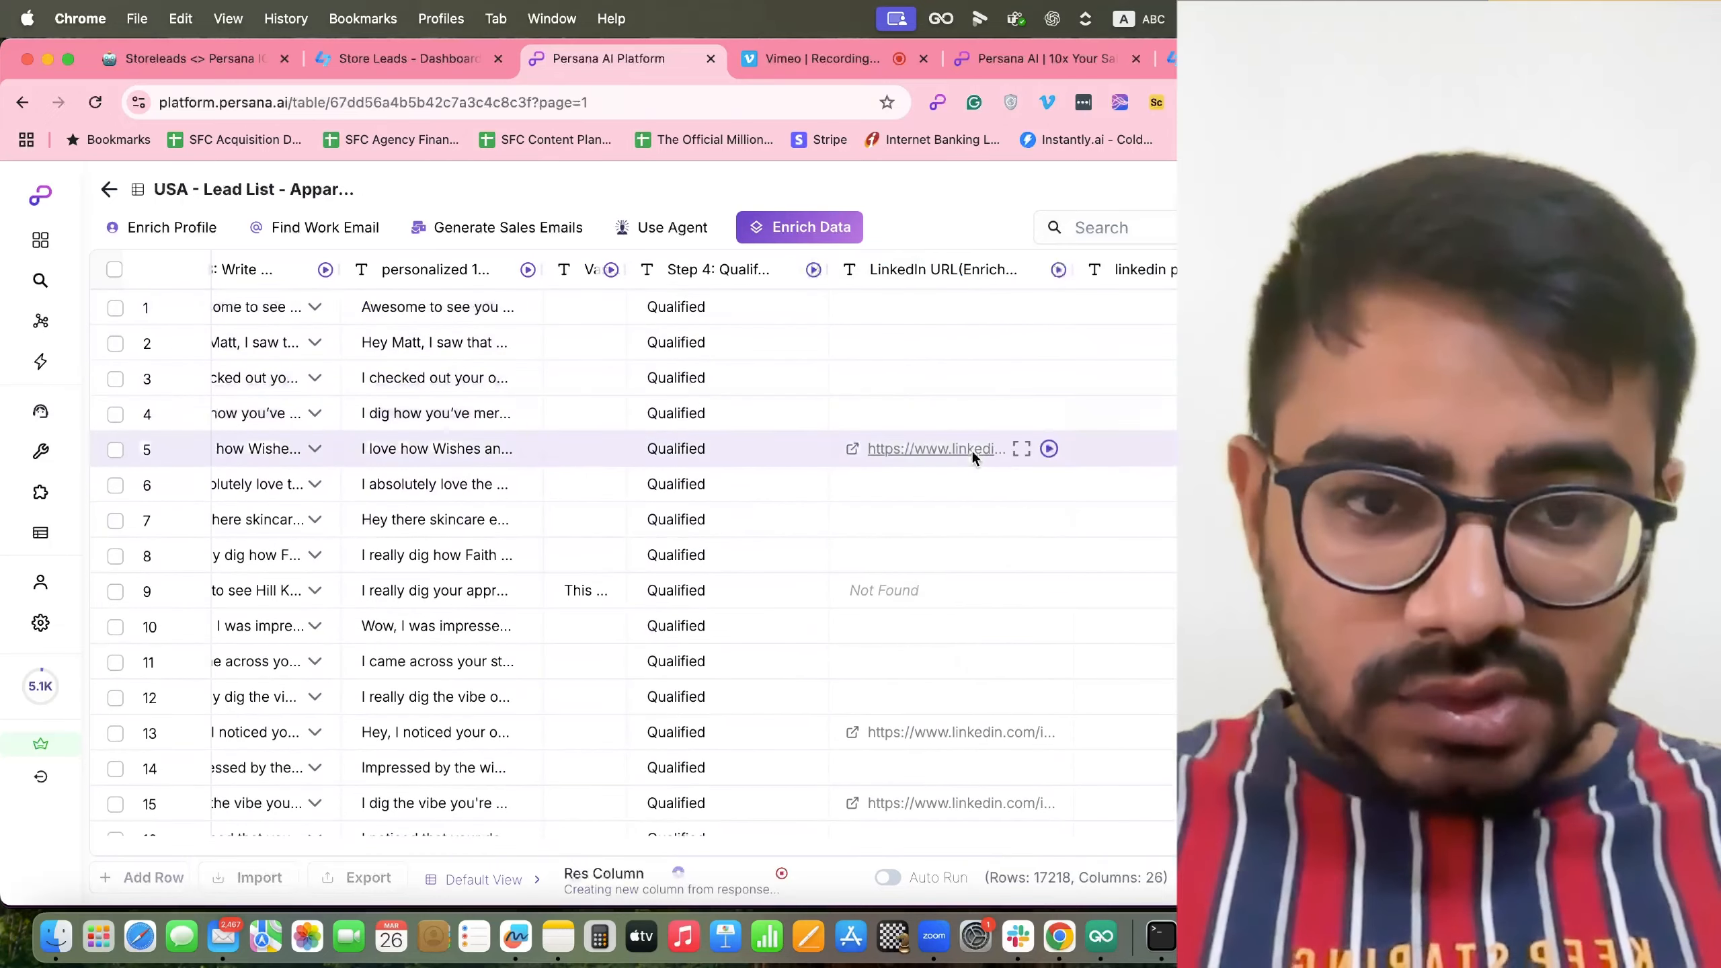
pyautogui.moveTo(1140, 271); pyautogui.dragTo(453, 293)
pyautogui.hscroll(-10, 594, 320)
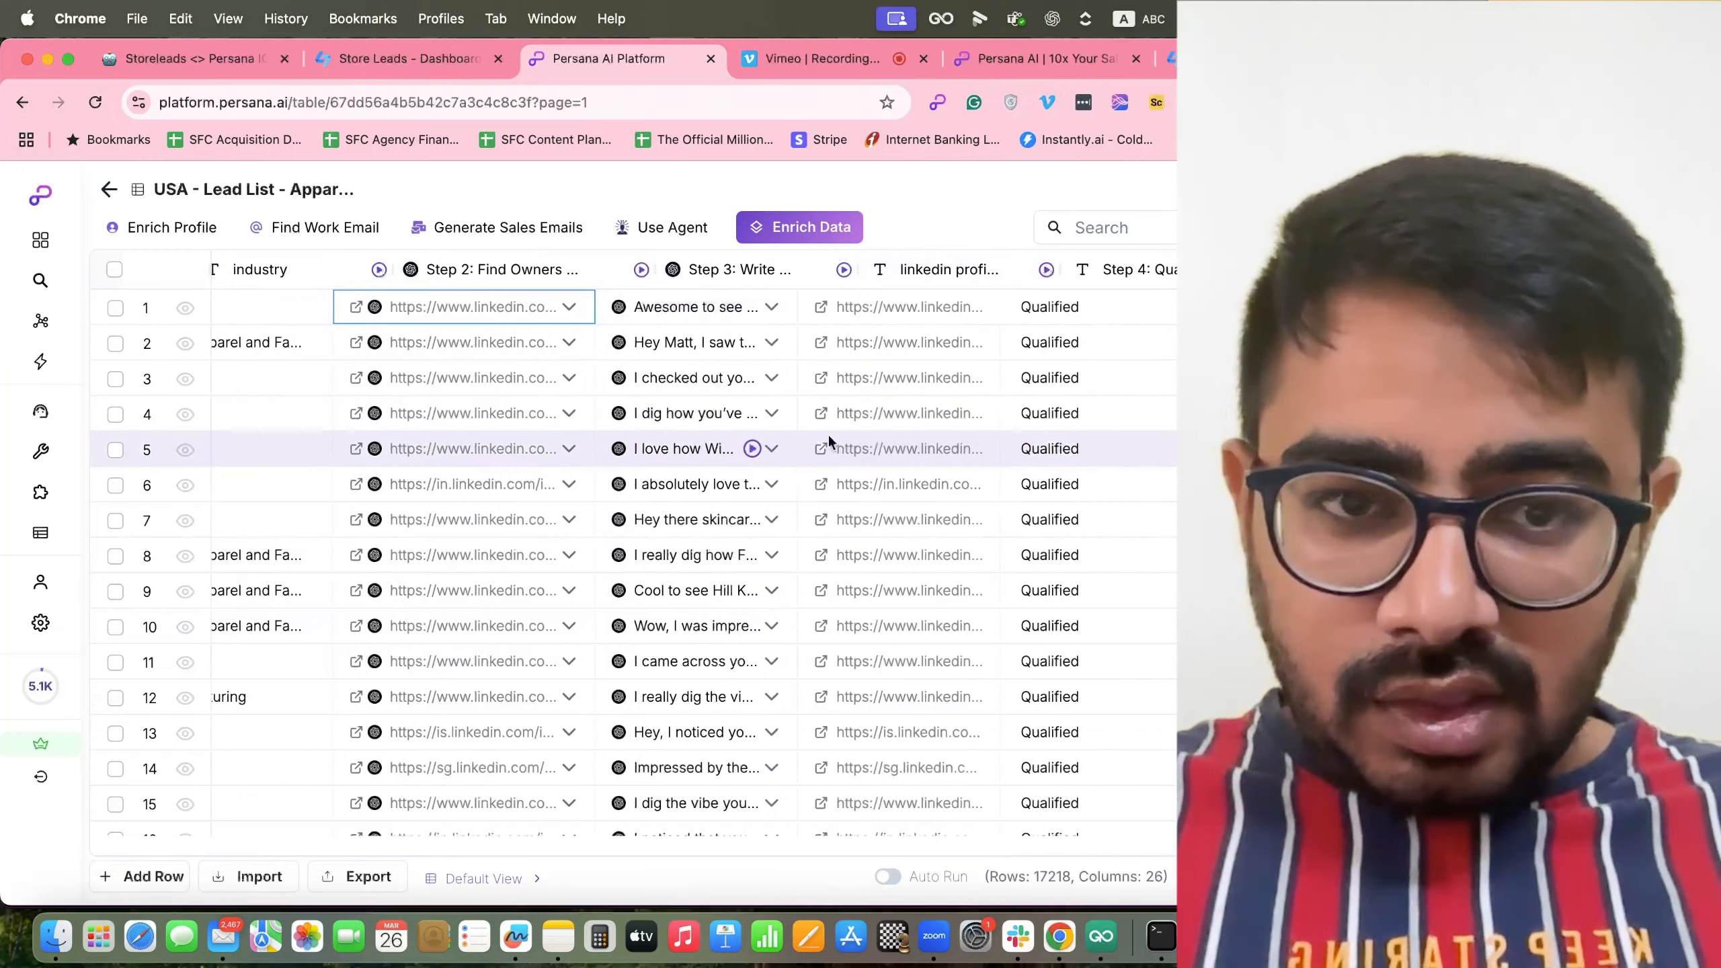
pyautogui.hscroll(3, 831, 444)
# Add a Use AI enrichment with a prompt 'based on the linkedin profile' referencing the linkedin profile urls column.
pyautogui.click(786, 215)
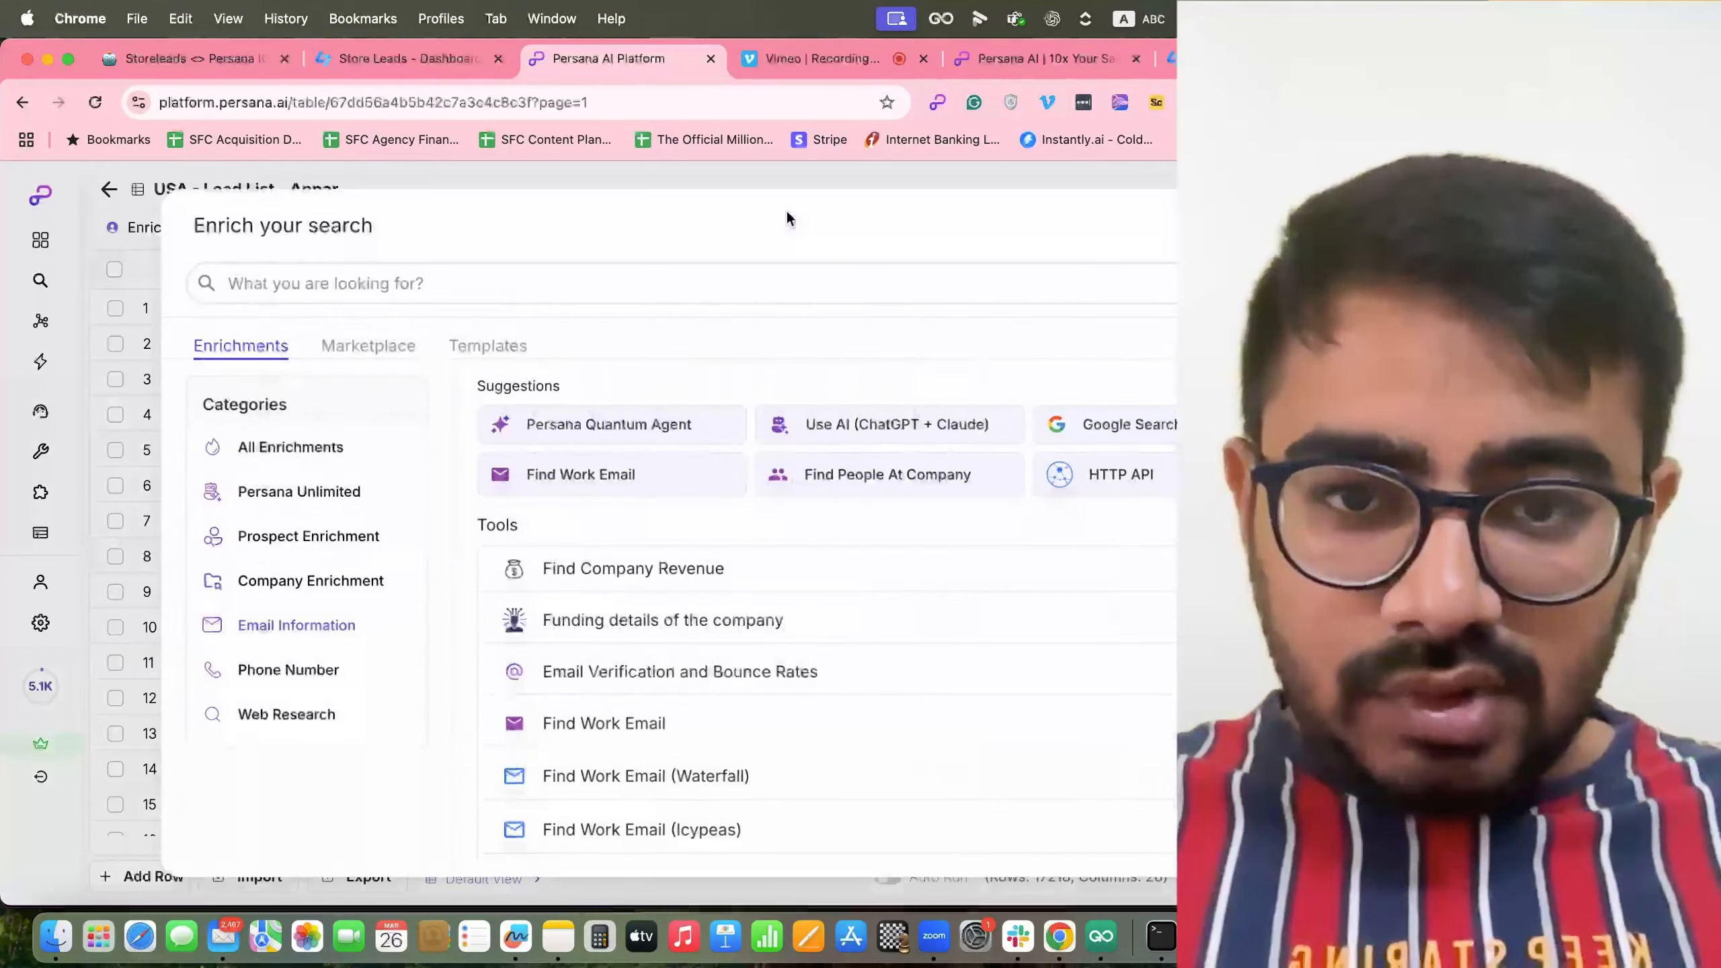
pyautogui.click(878, 426)
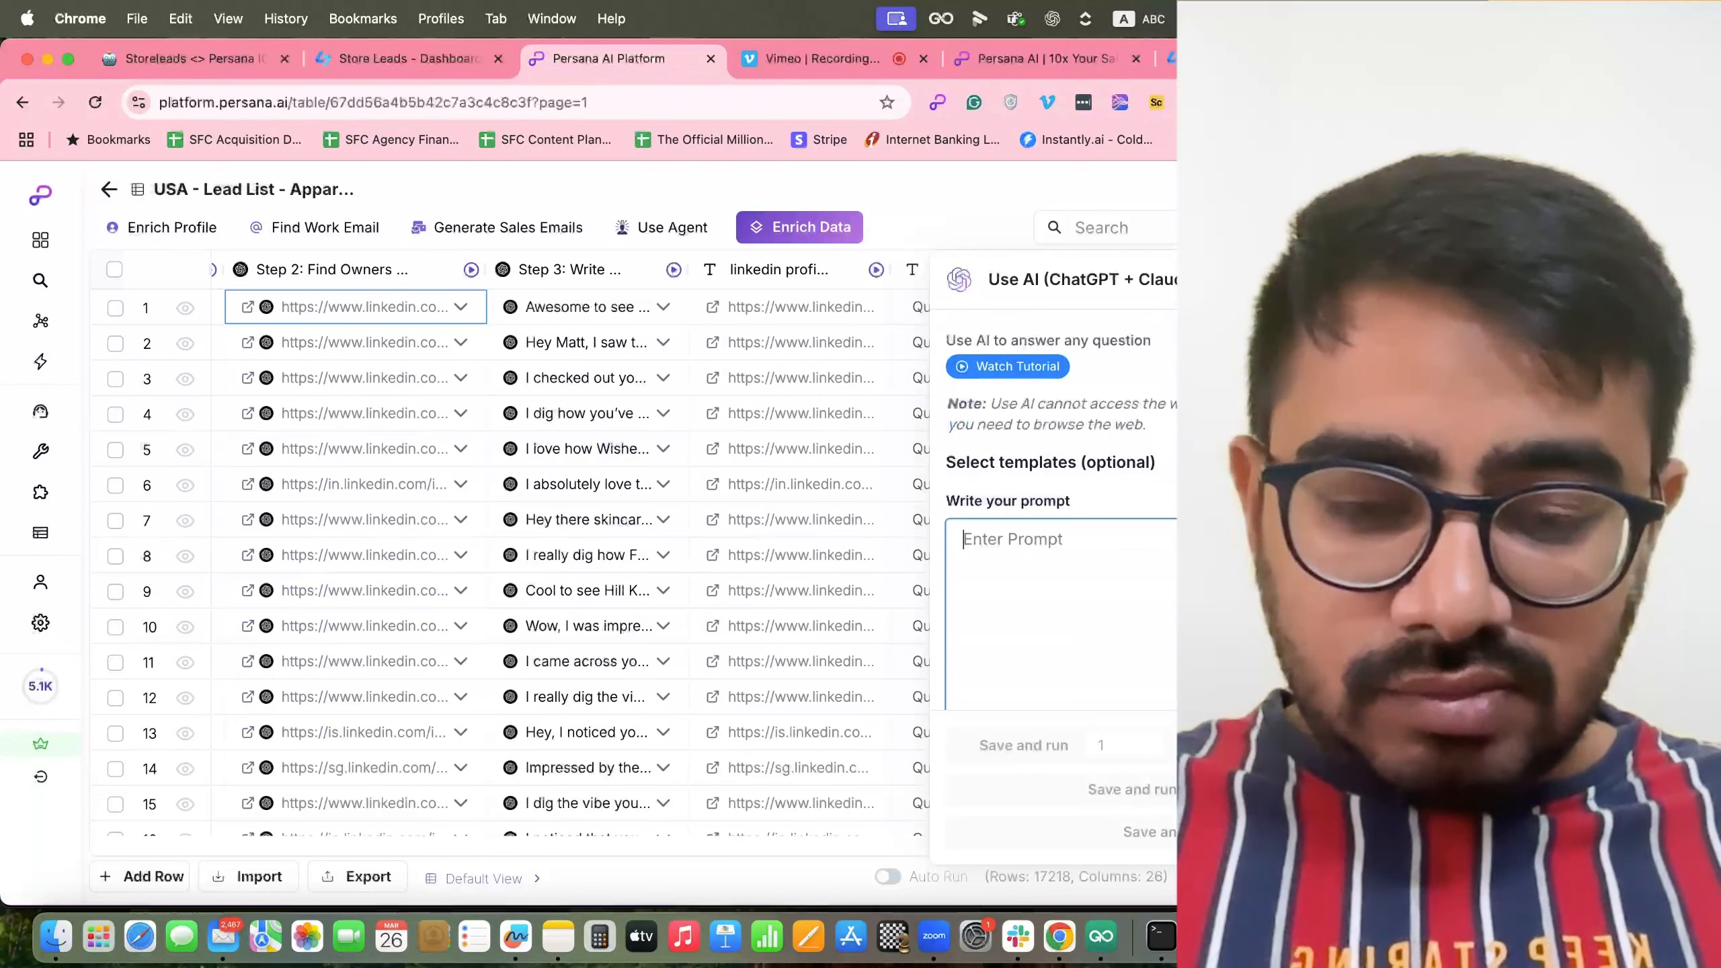
pyautogui.write('based on the linkedin ')
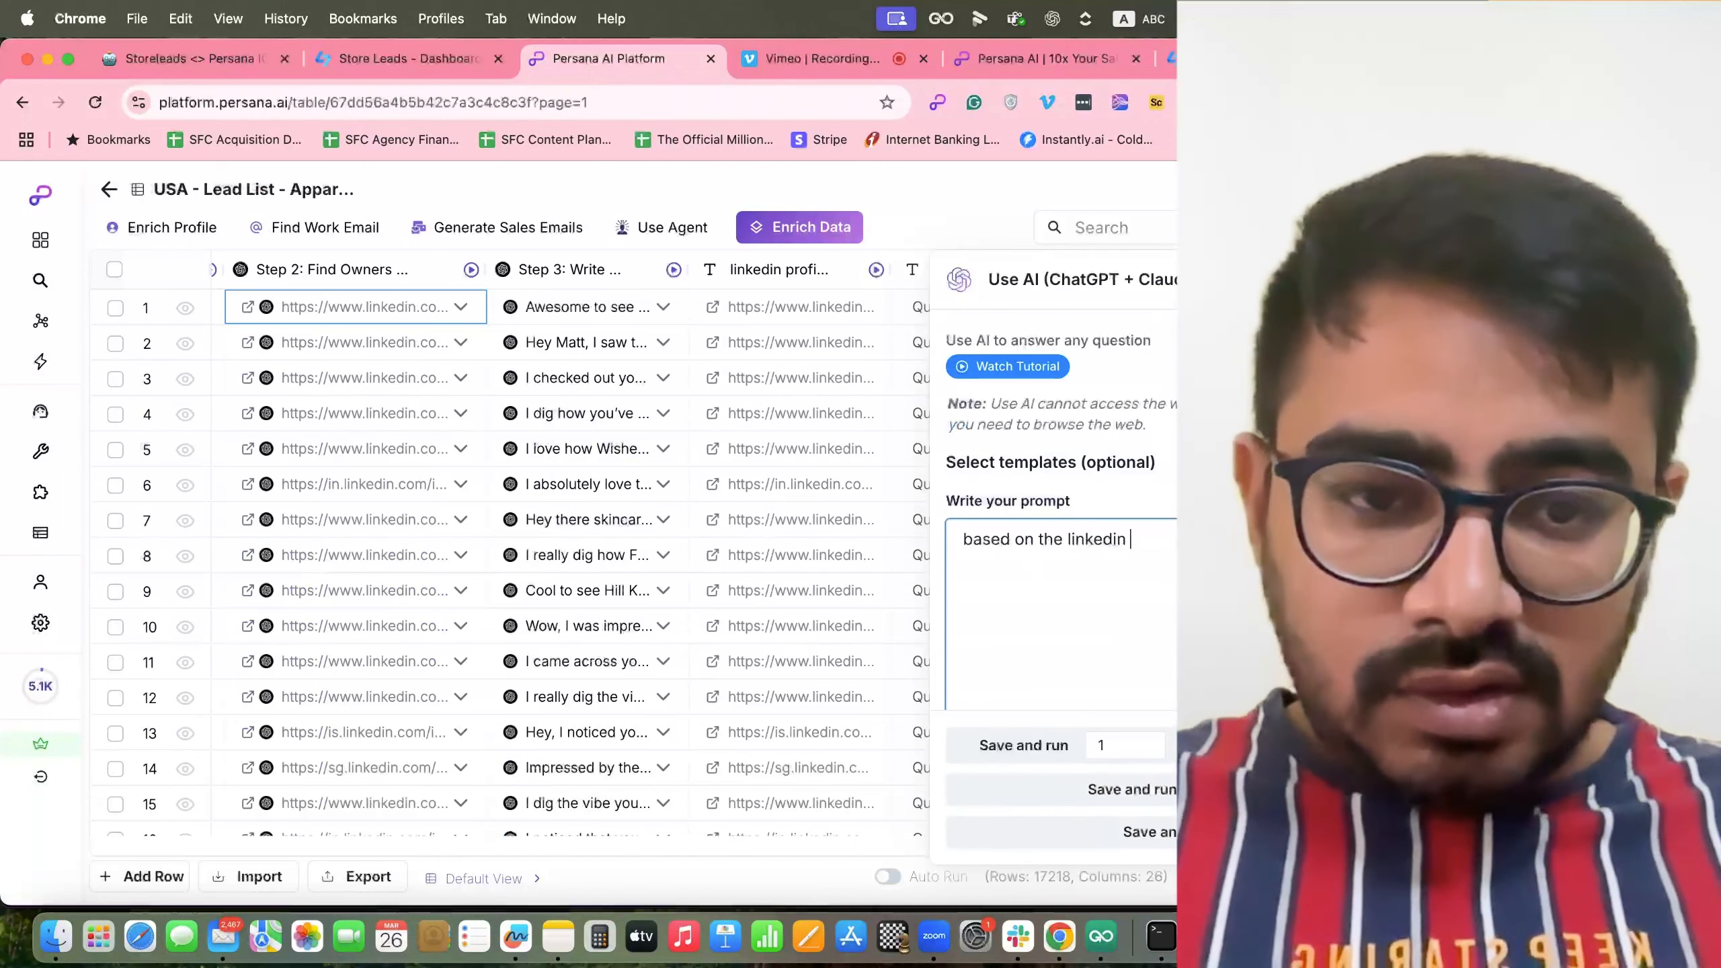
pyautogui.write('profile/')
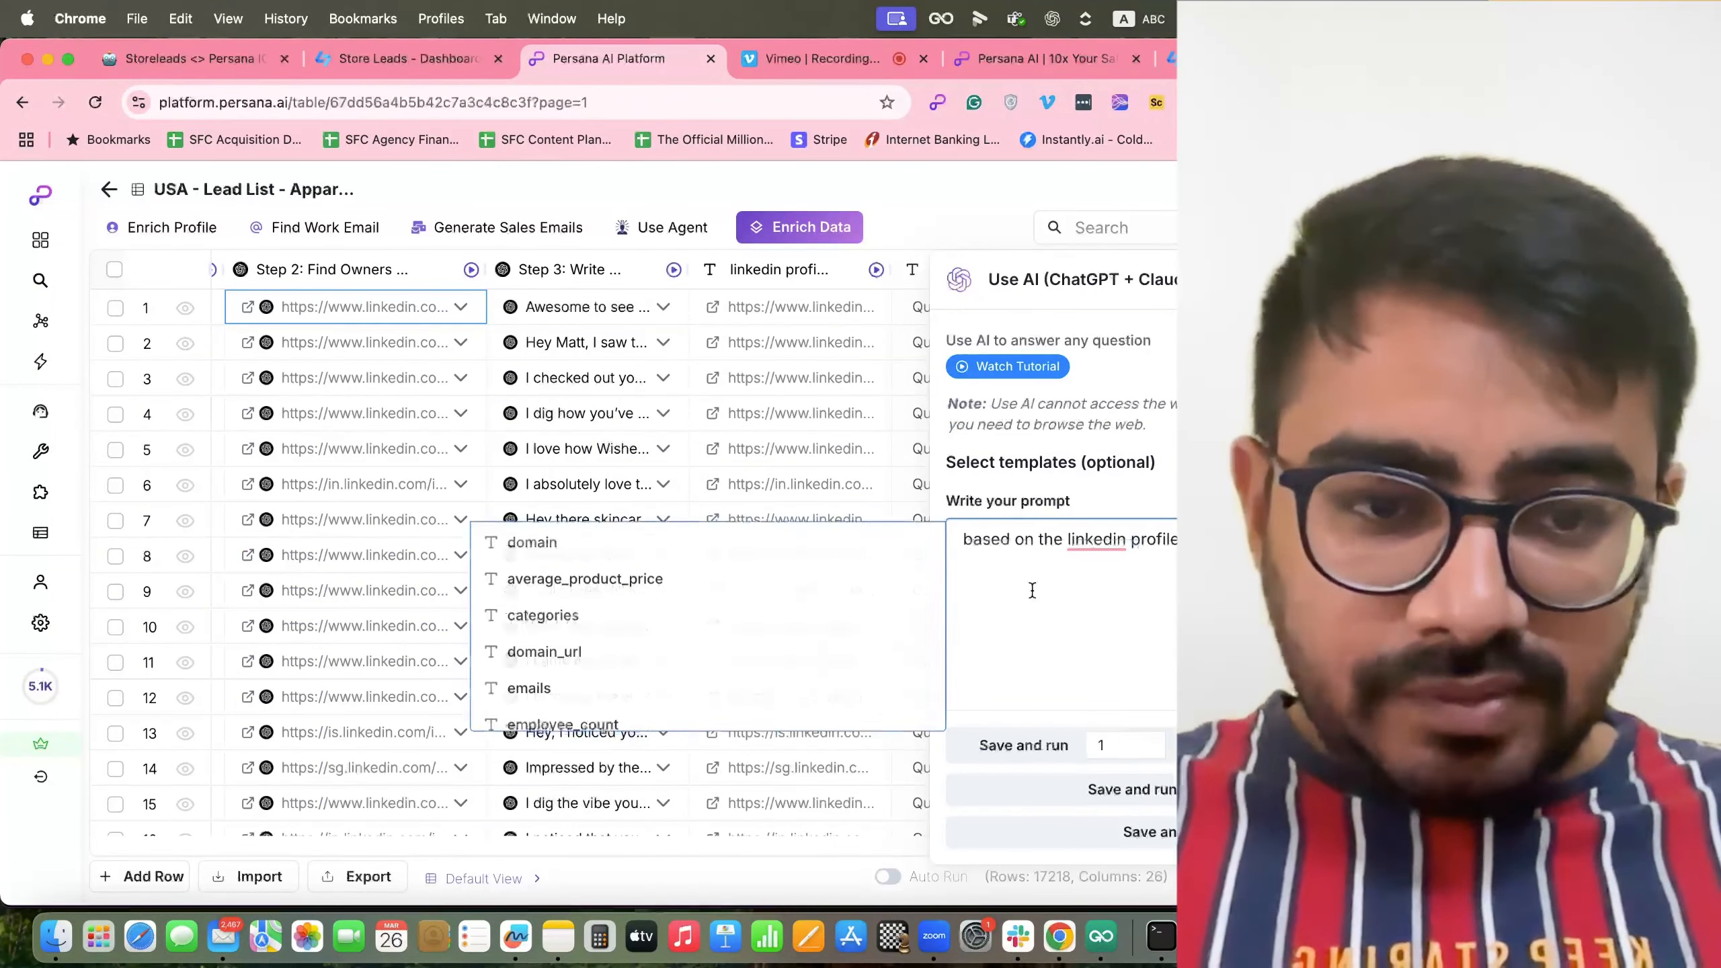
pyautogui.scroll(-10, 768, 676)
pyautogui.scroll(4, 757, 667)
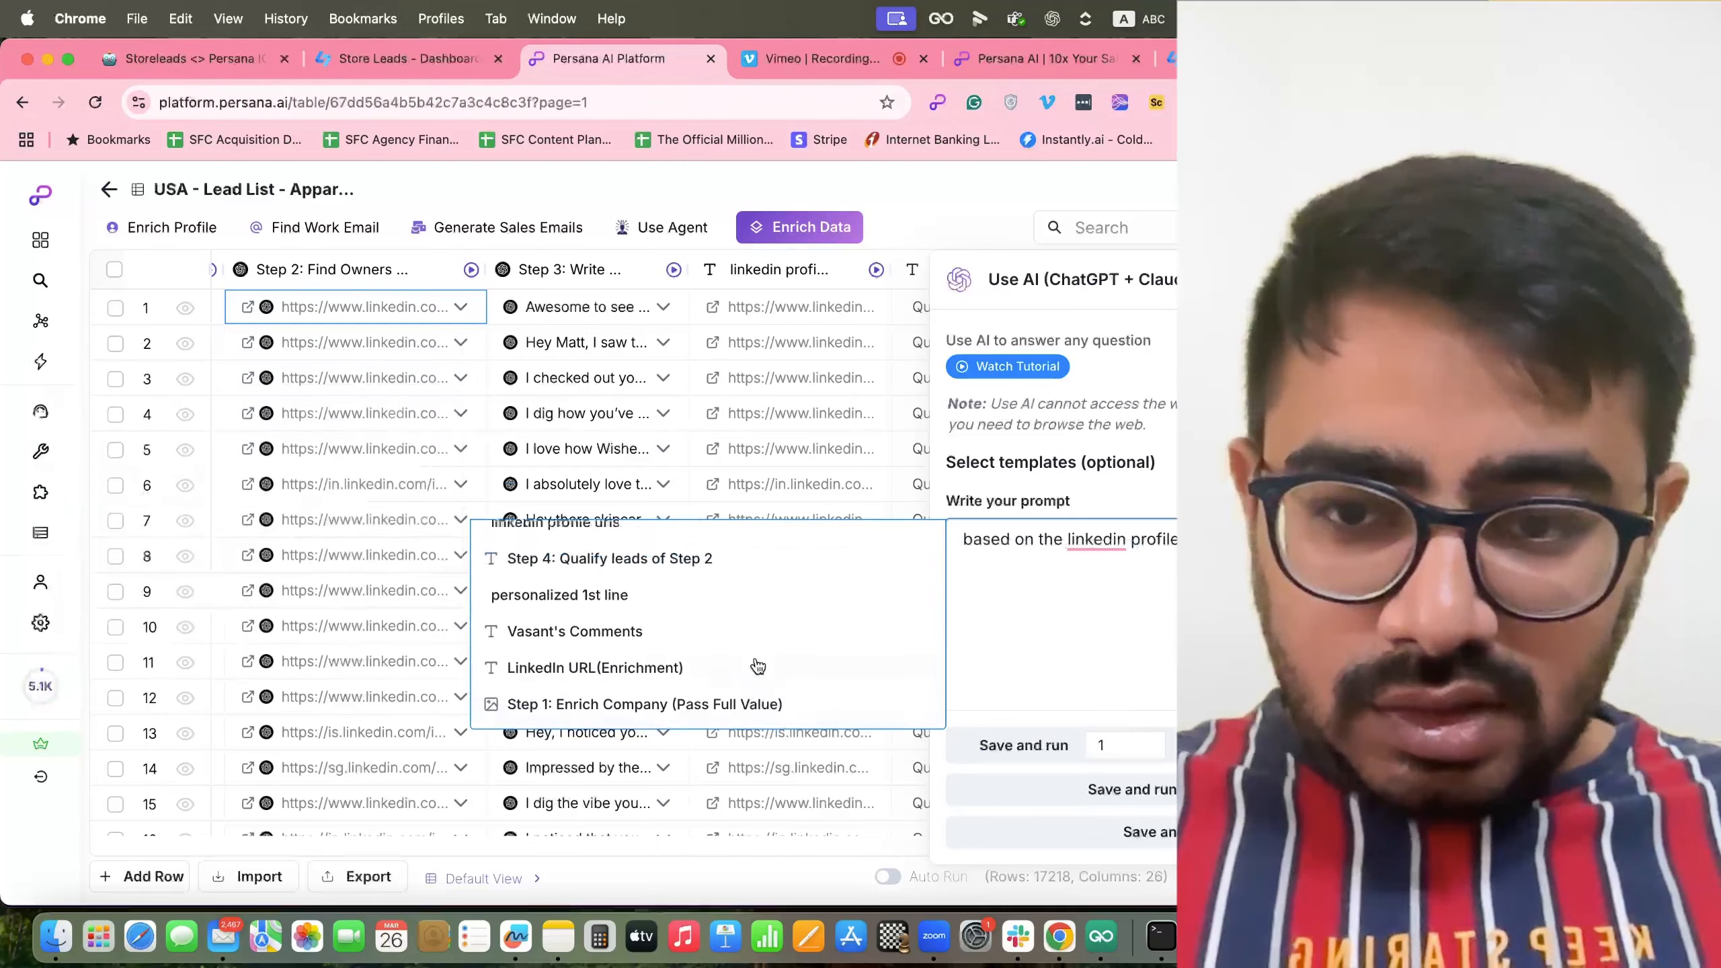
pyautogui.click(729, 641)
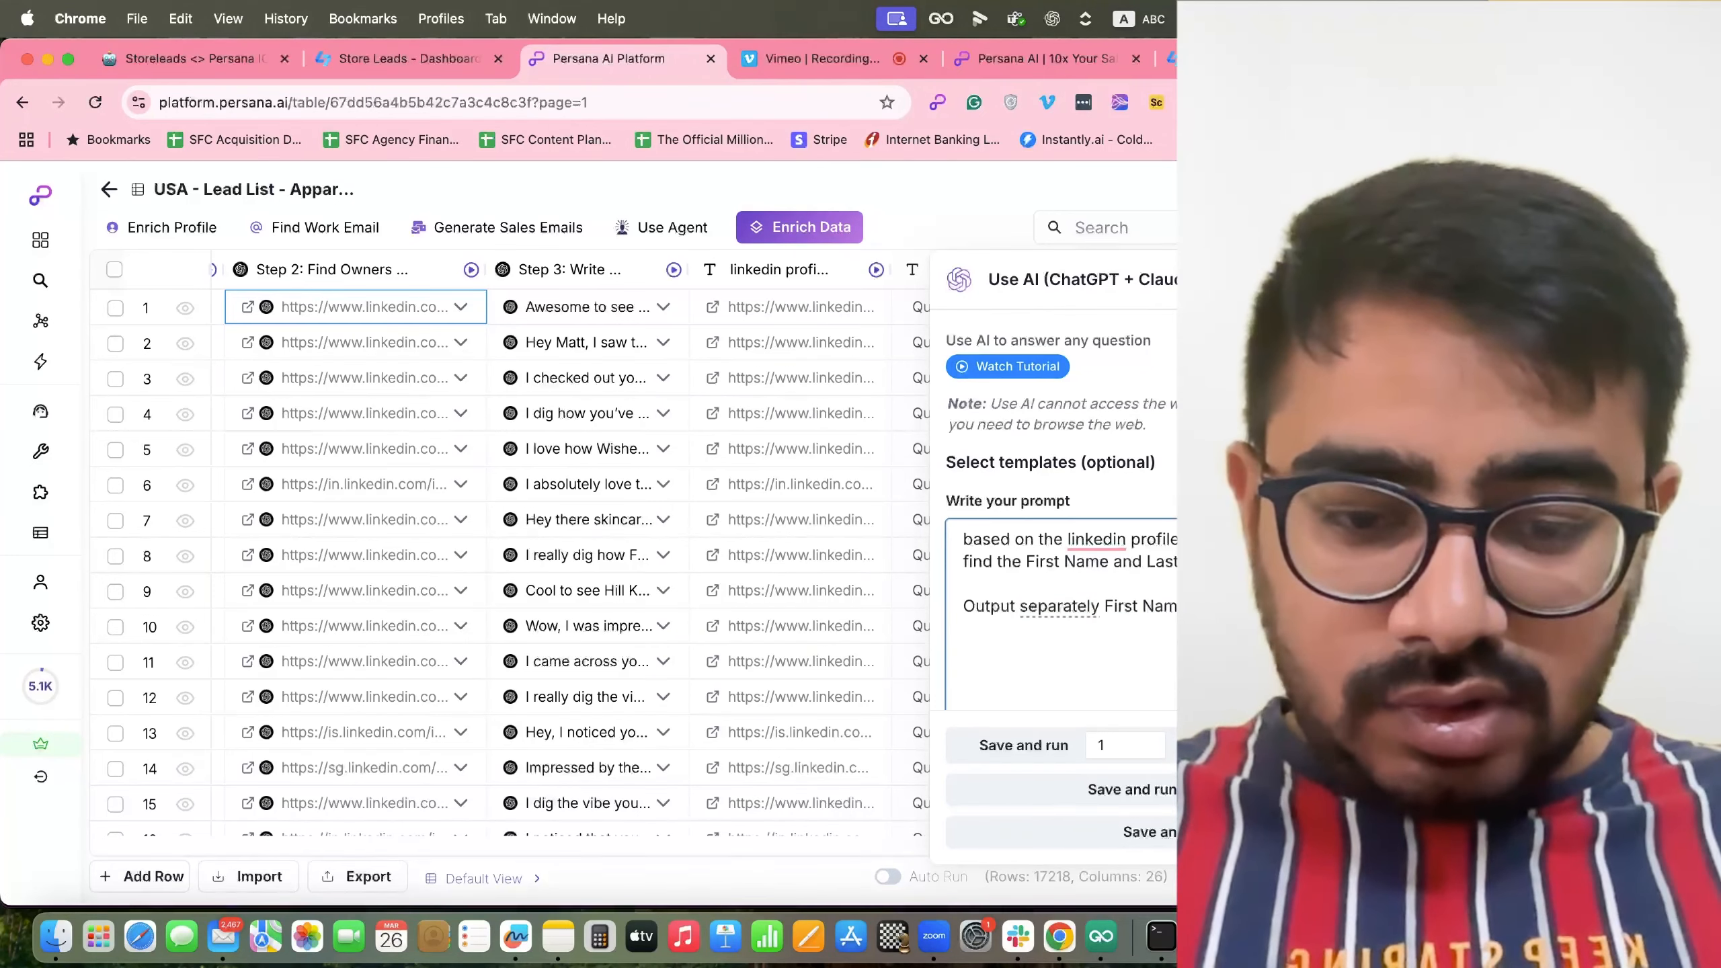
pyautogui.write('coloumns')
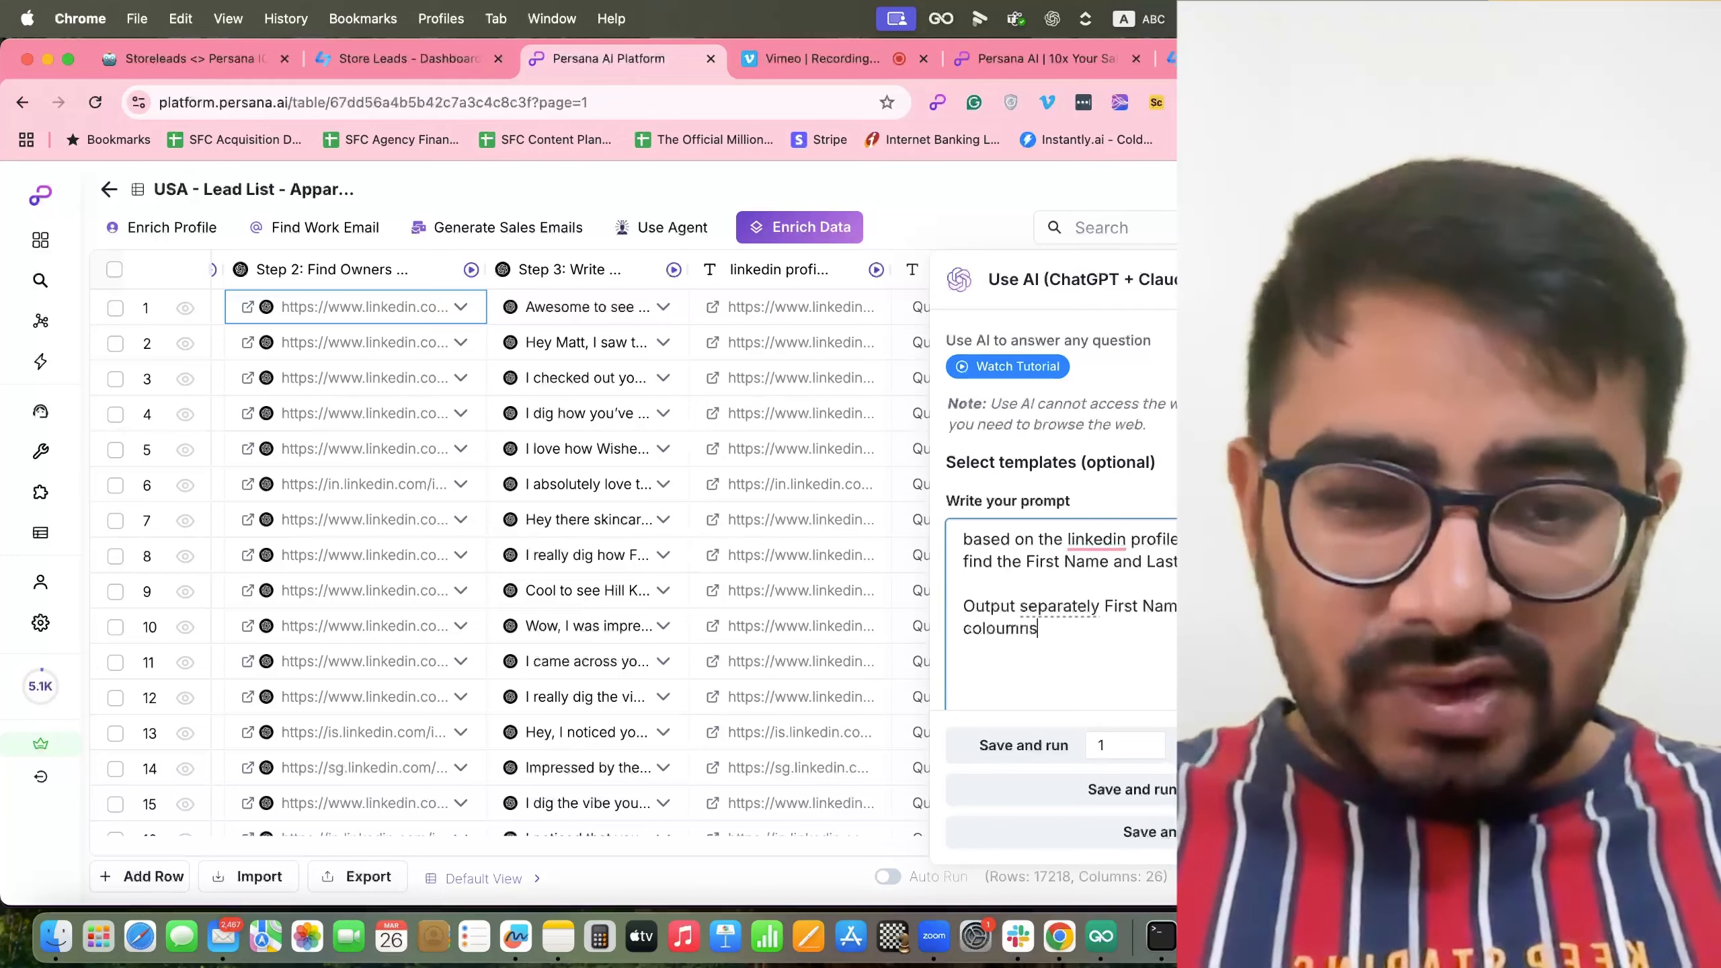
pyautogui.scroll(-1, 1117, 583)
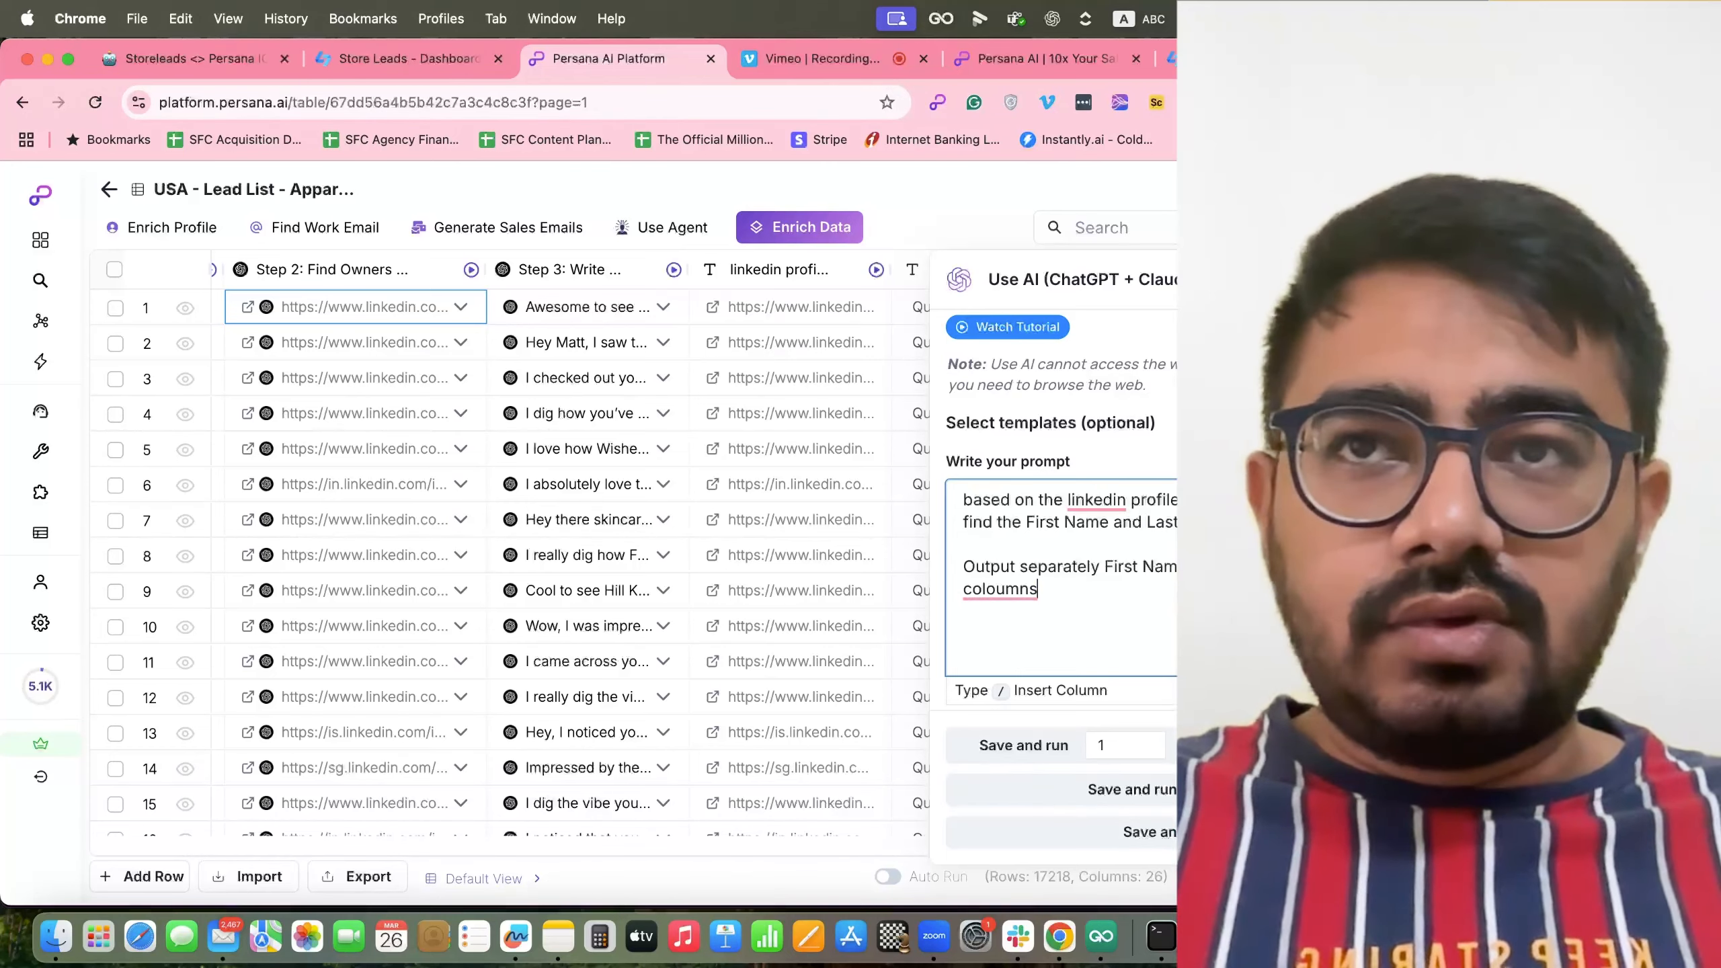
# Correct 'coloumns' to columns and linkedin to LinkedIn, then save and run the prompt.
pyautogui.press('super+a')
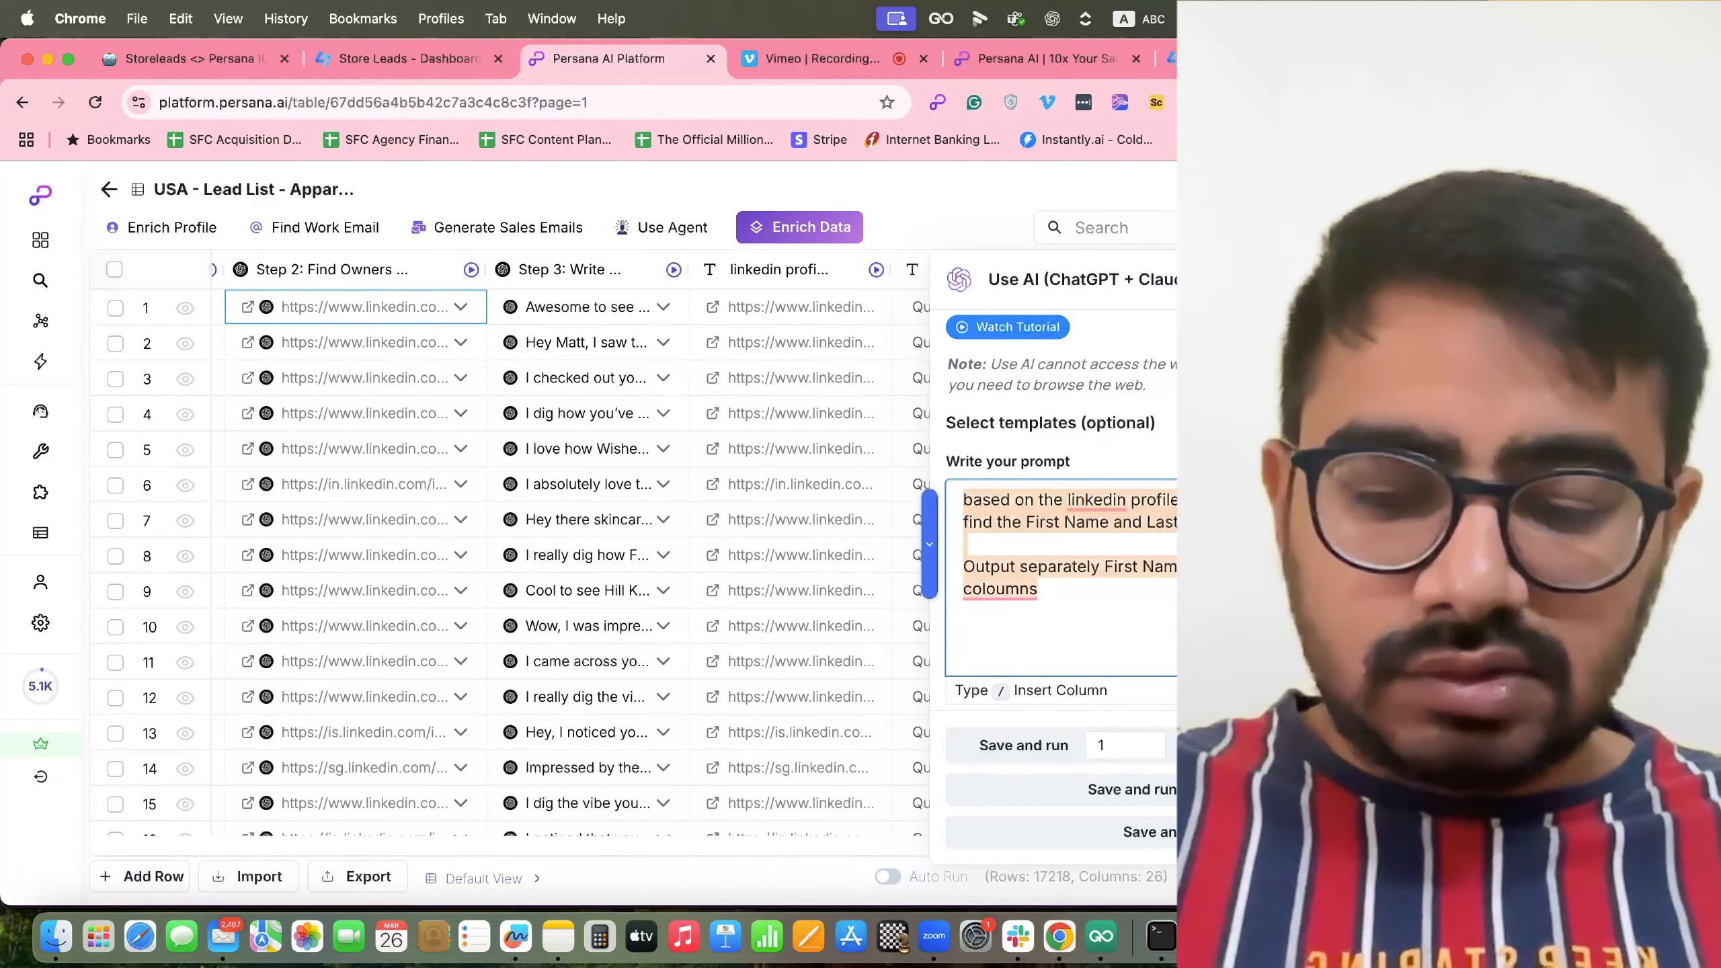
pyautogui.click(1093, 587)
pyautogui.moveTo(1010, 591)
pyautogui.click(1018, 649)
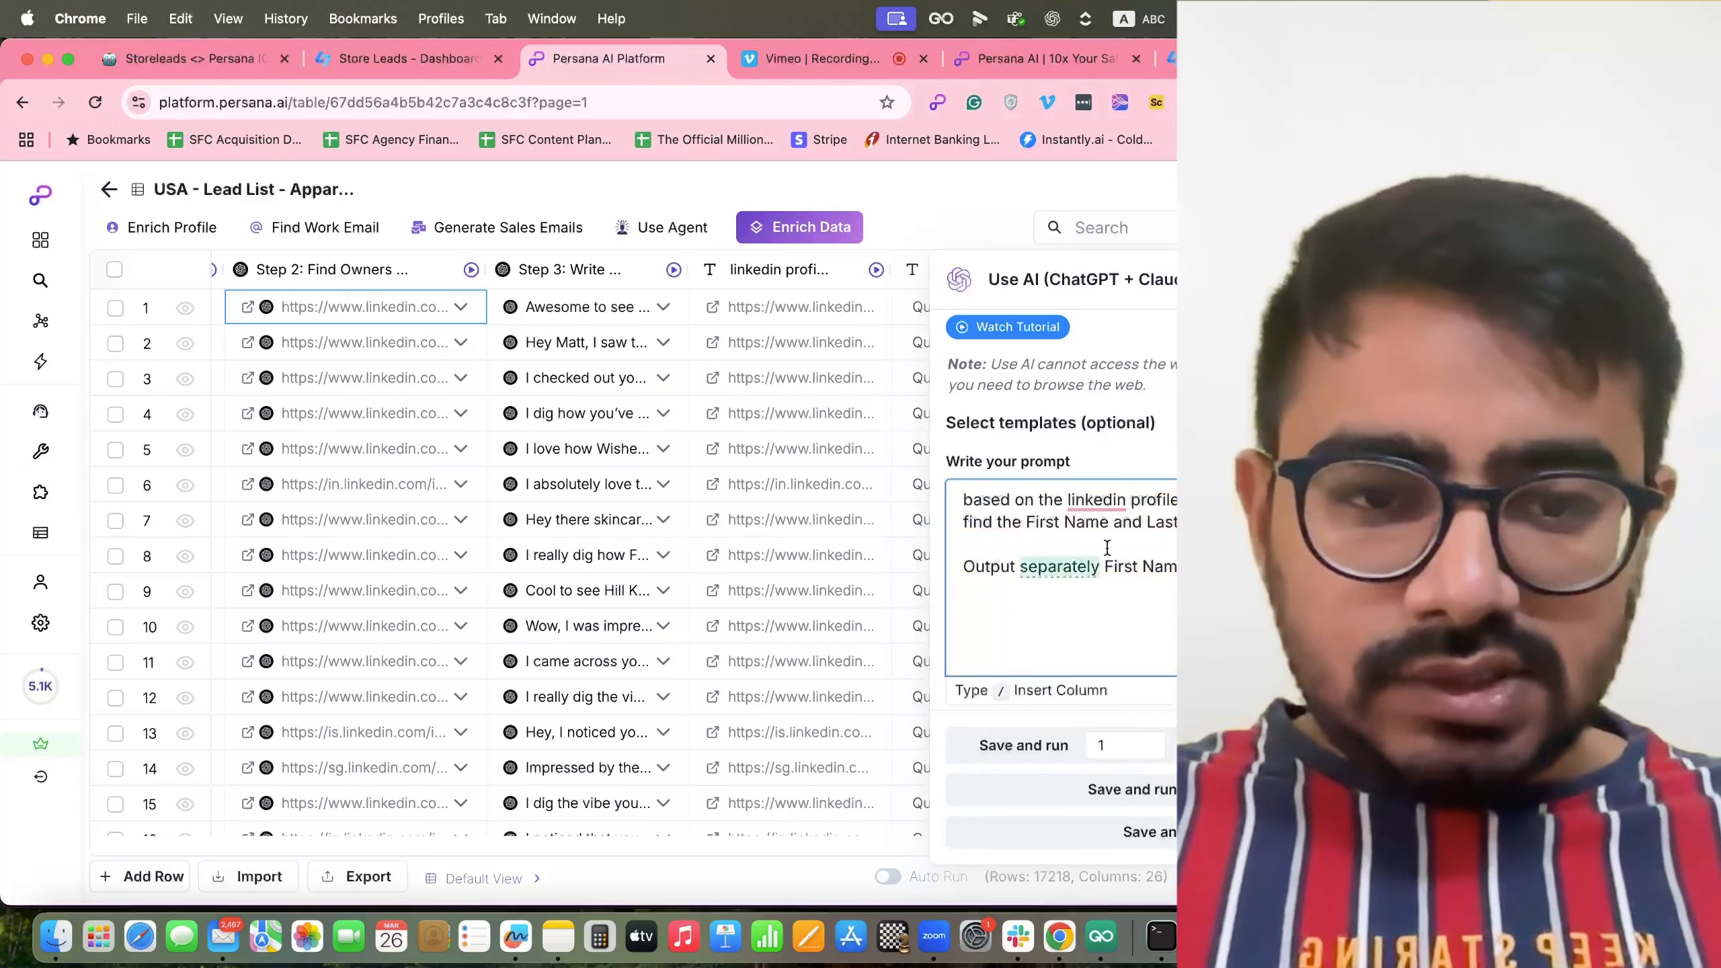
pyautogui.moveTo(1096, 499)
pyautogui.click(1103, 557)
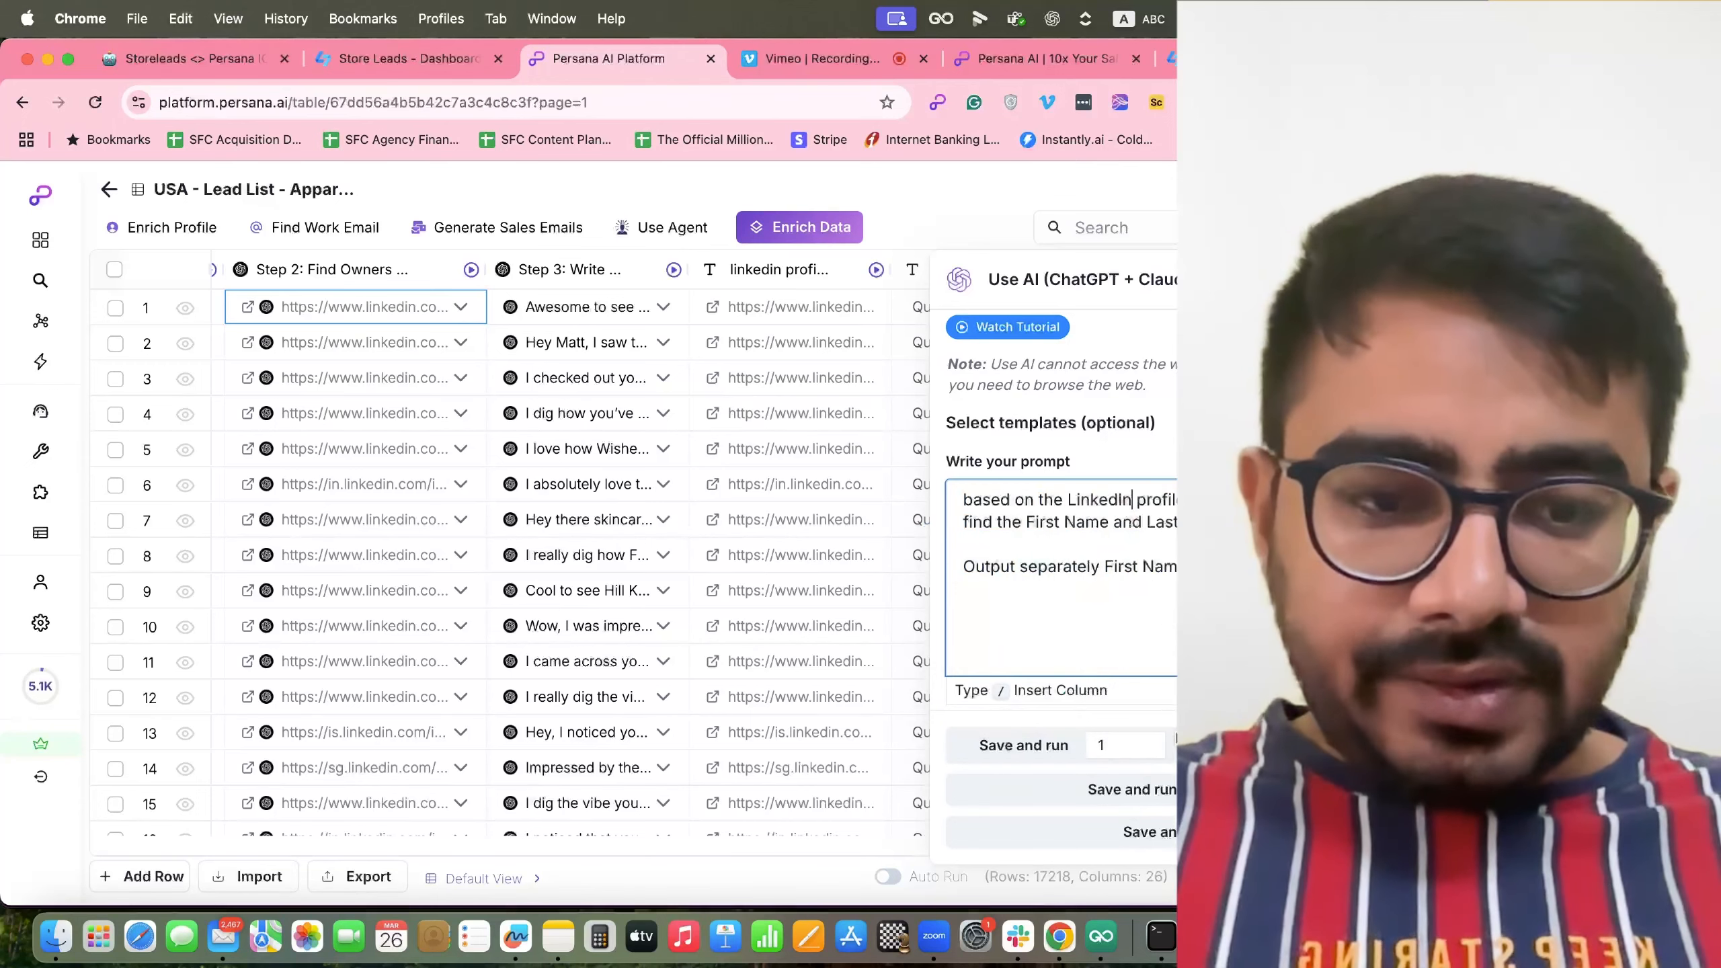
pyautogui.click(1145, 790)
pyautogui.hscroll(5, 690, 696)
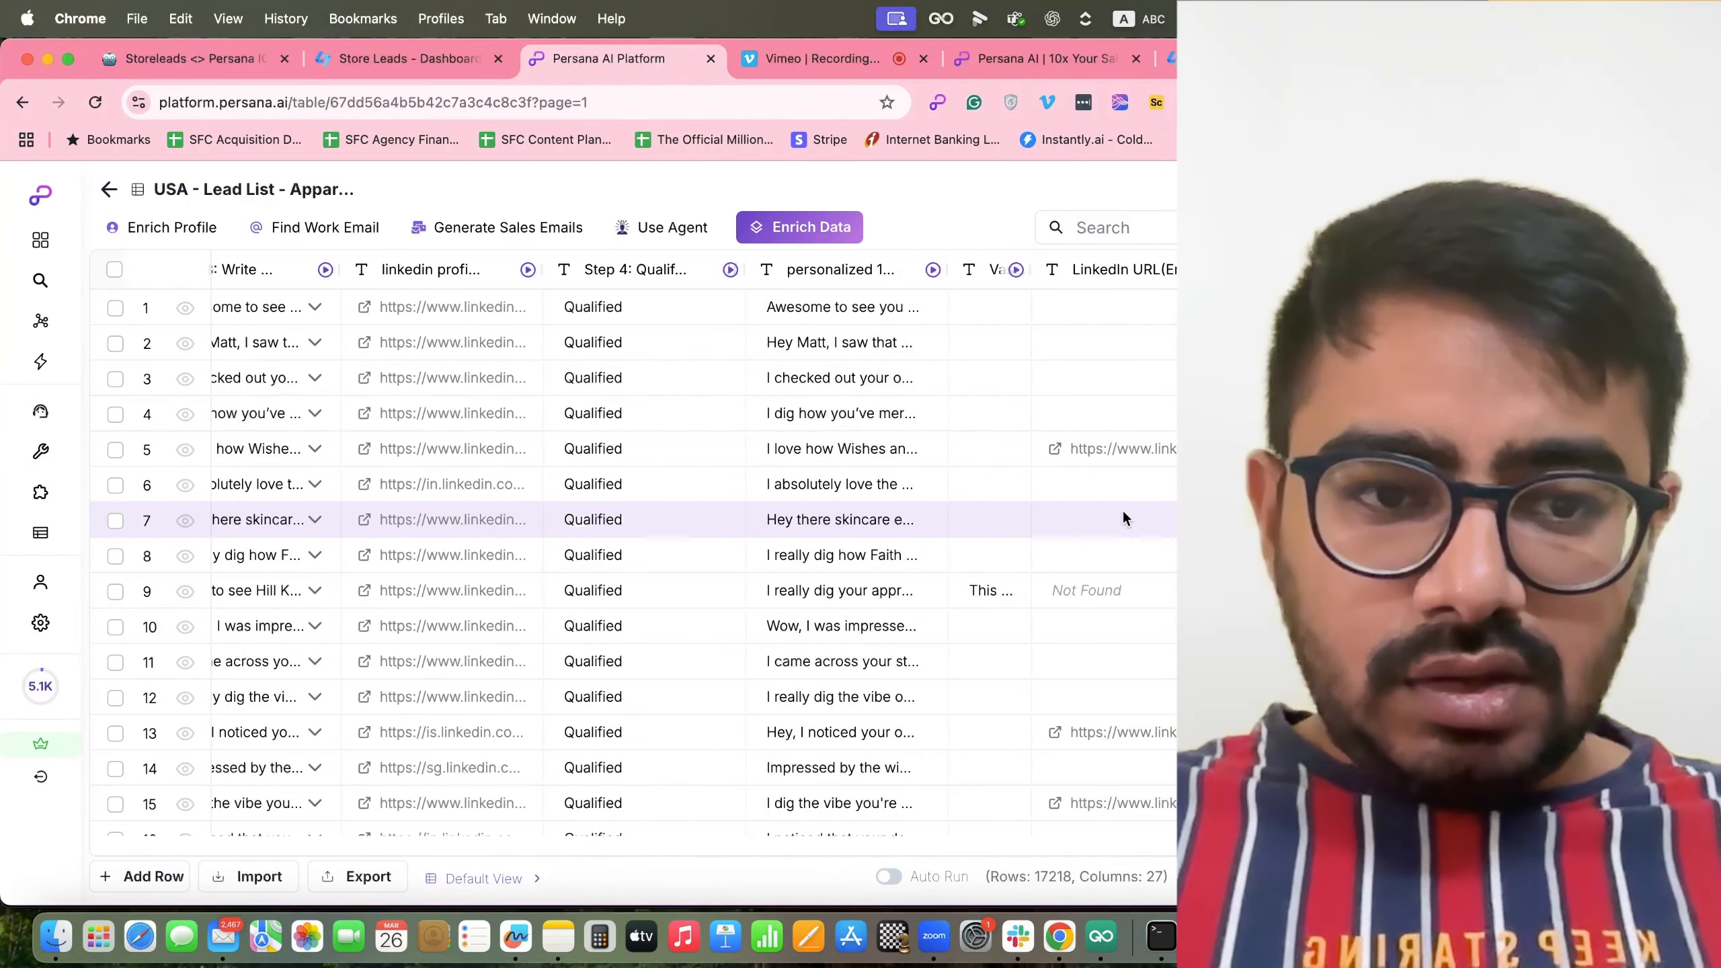
# Check row 5's AI name output and open the Use AI column's enrichment settings.
pyautogui.hscroll(3, 1111, 518)
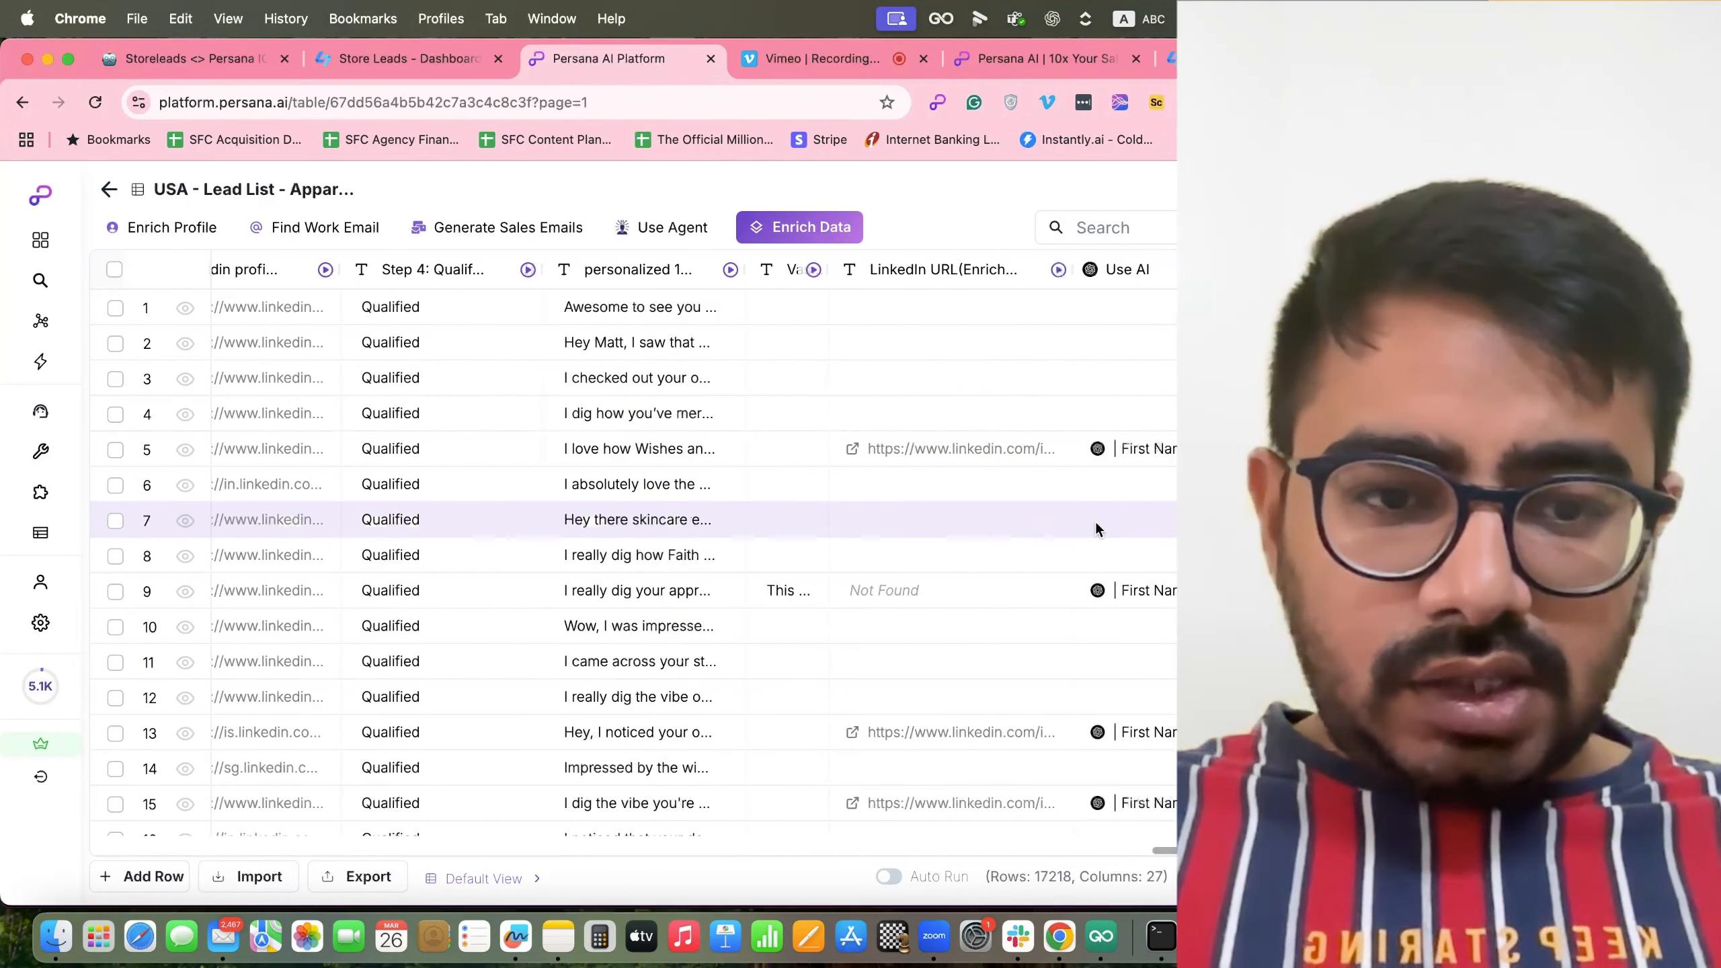
pyautogui.click(1155, 446)
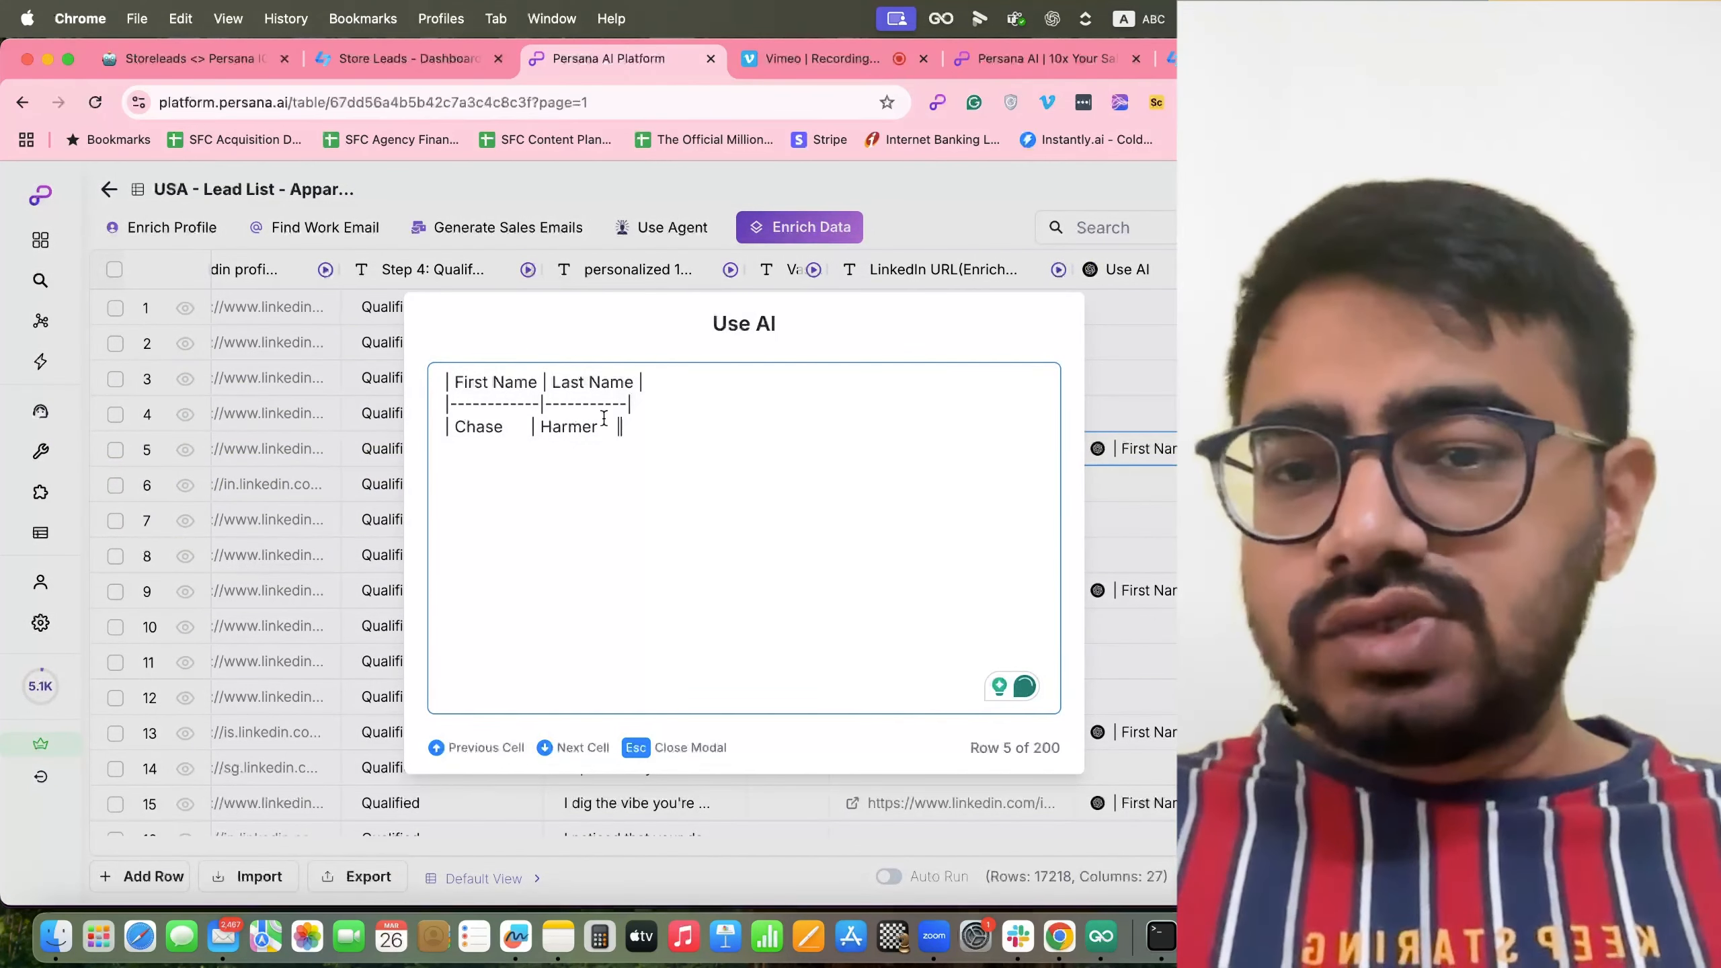
pyautogui.click(1149, 336)
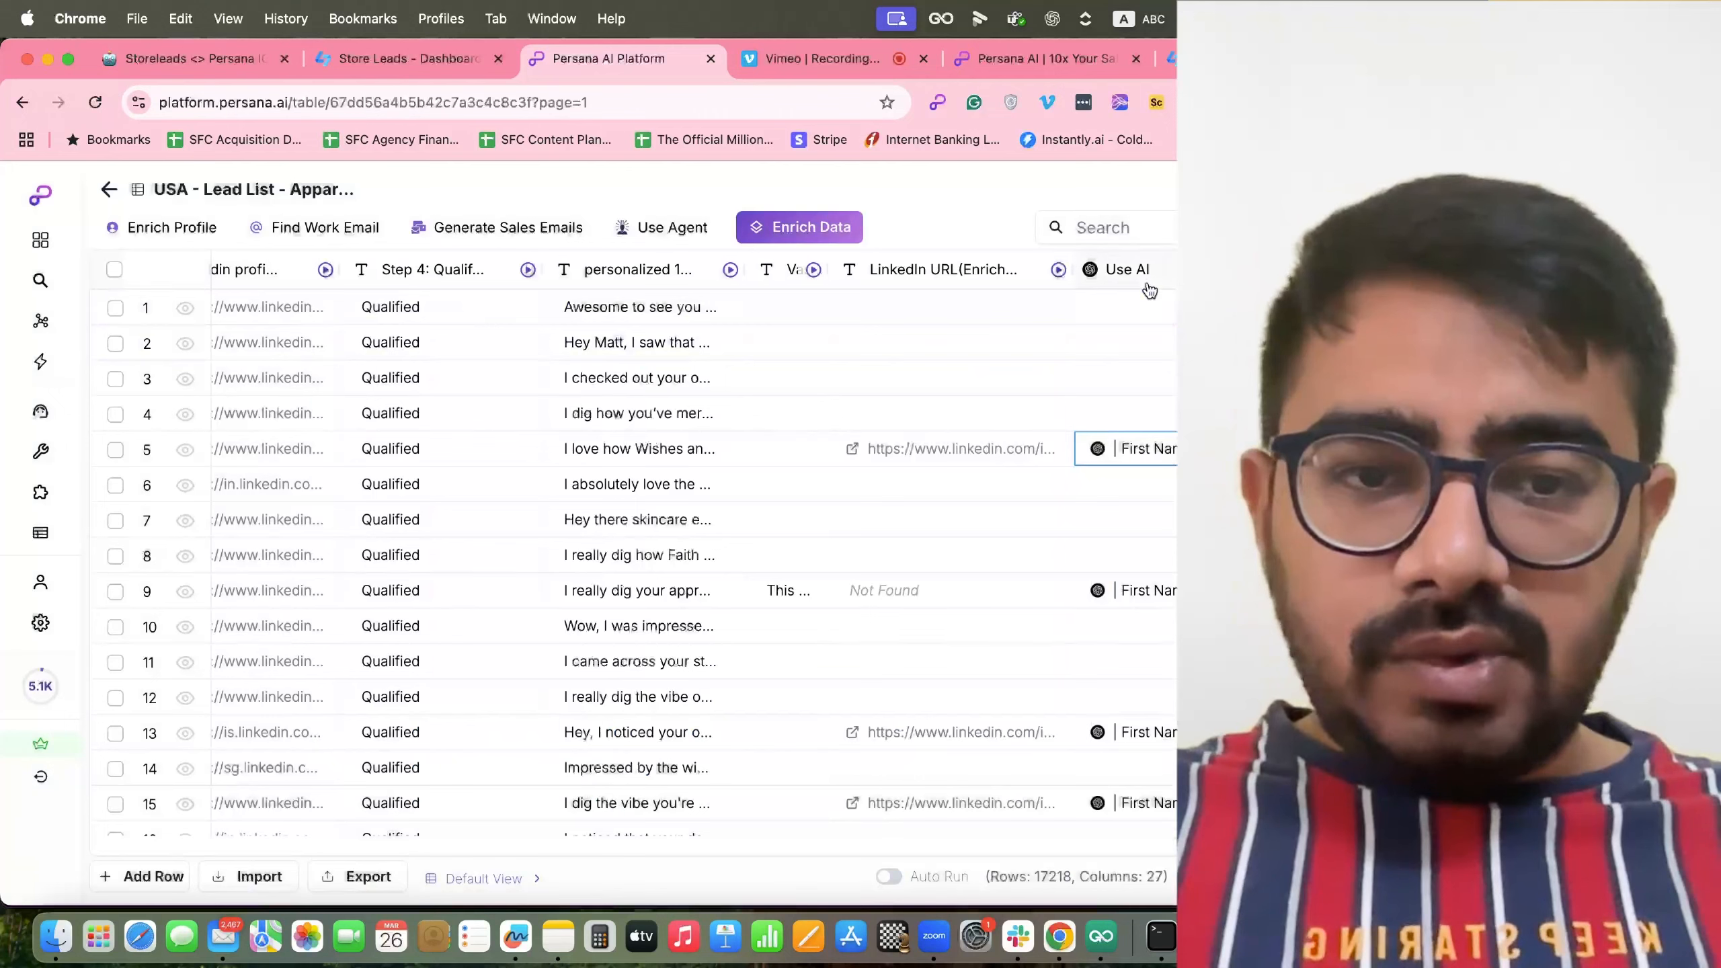
pyautogui.click(1149, 290)
pyautogui.click(1149, 382)
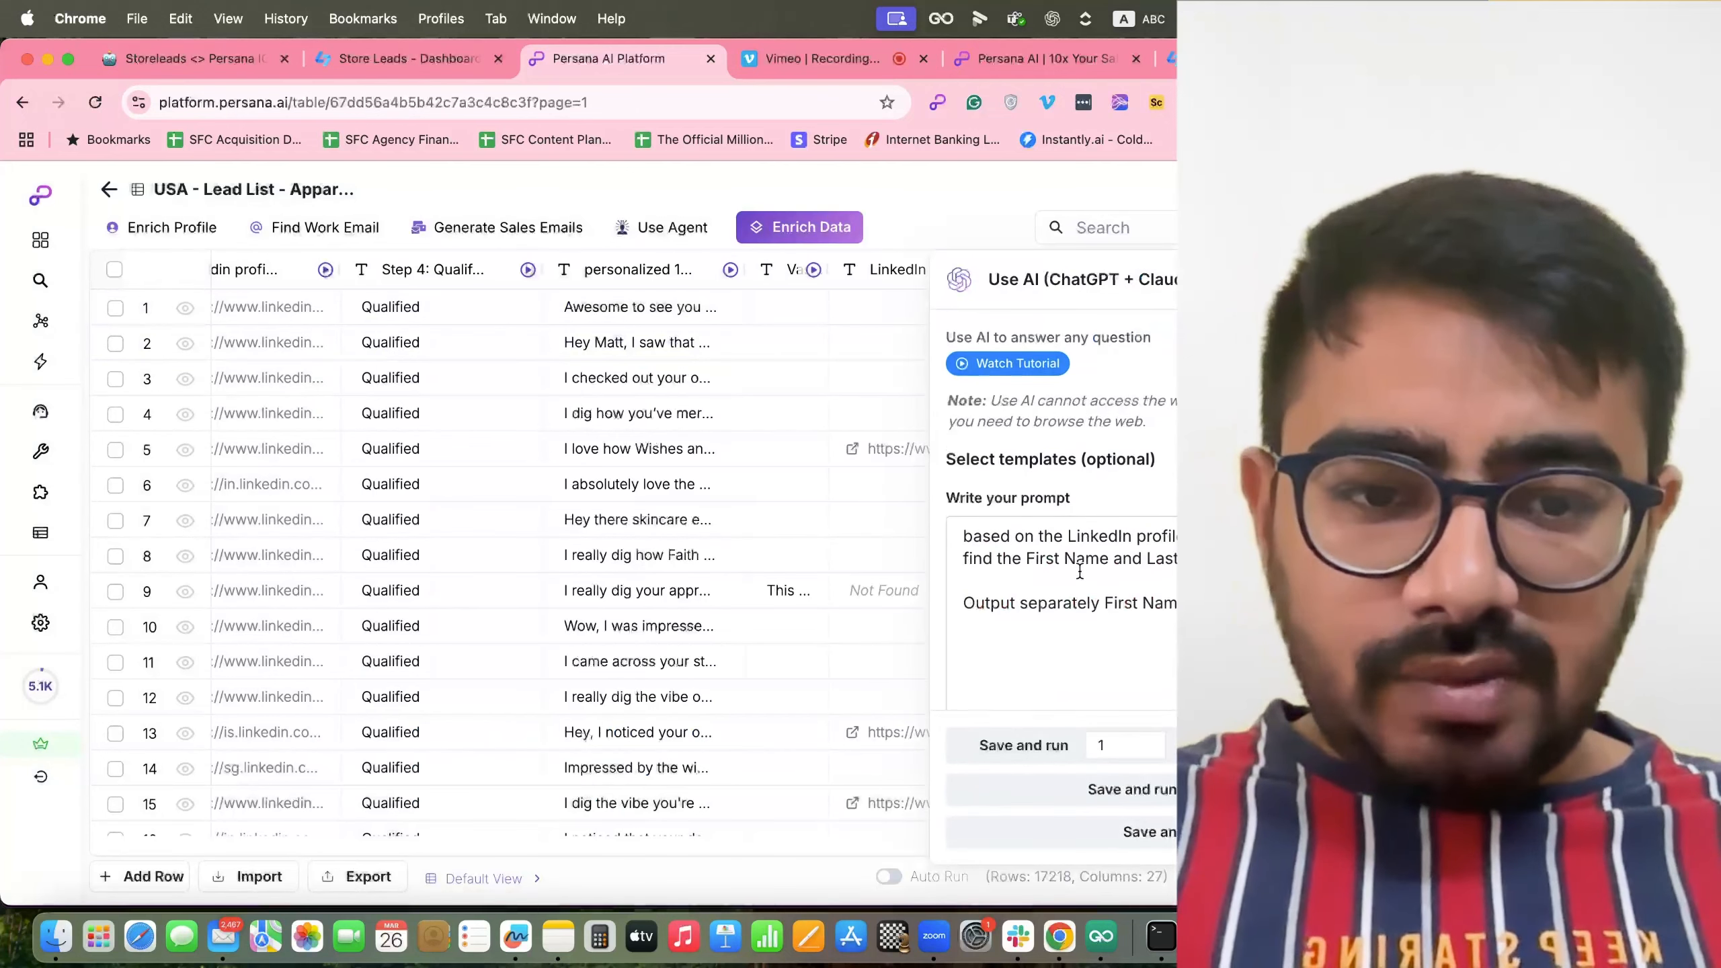
# Rewrite the prompt to ask for only the full name, then save and rerun it.
pyautogui.scroll(-1, 1080, 572)
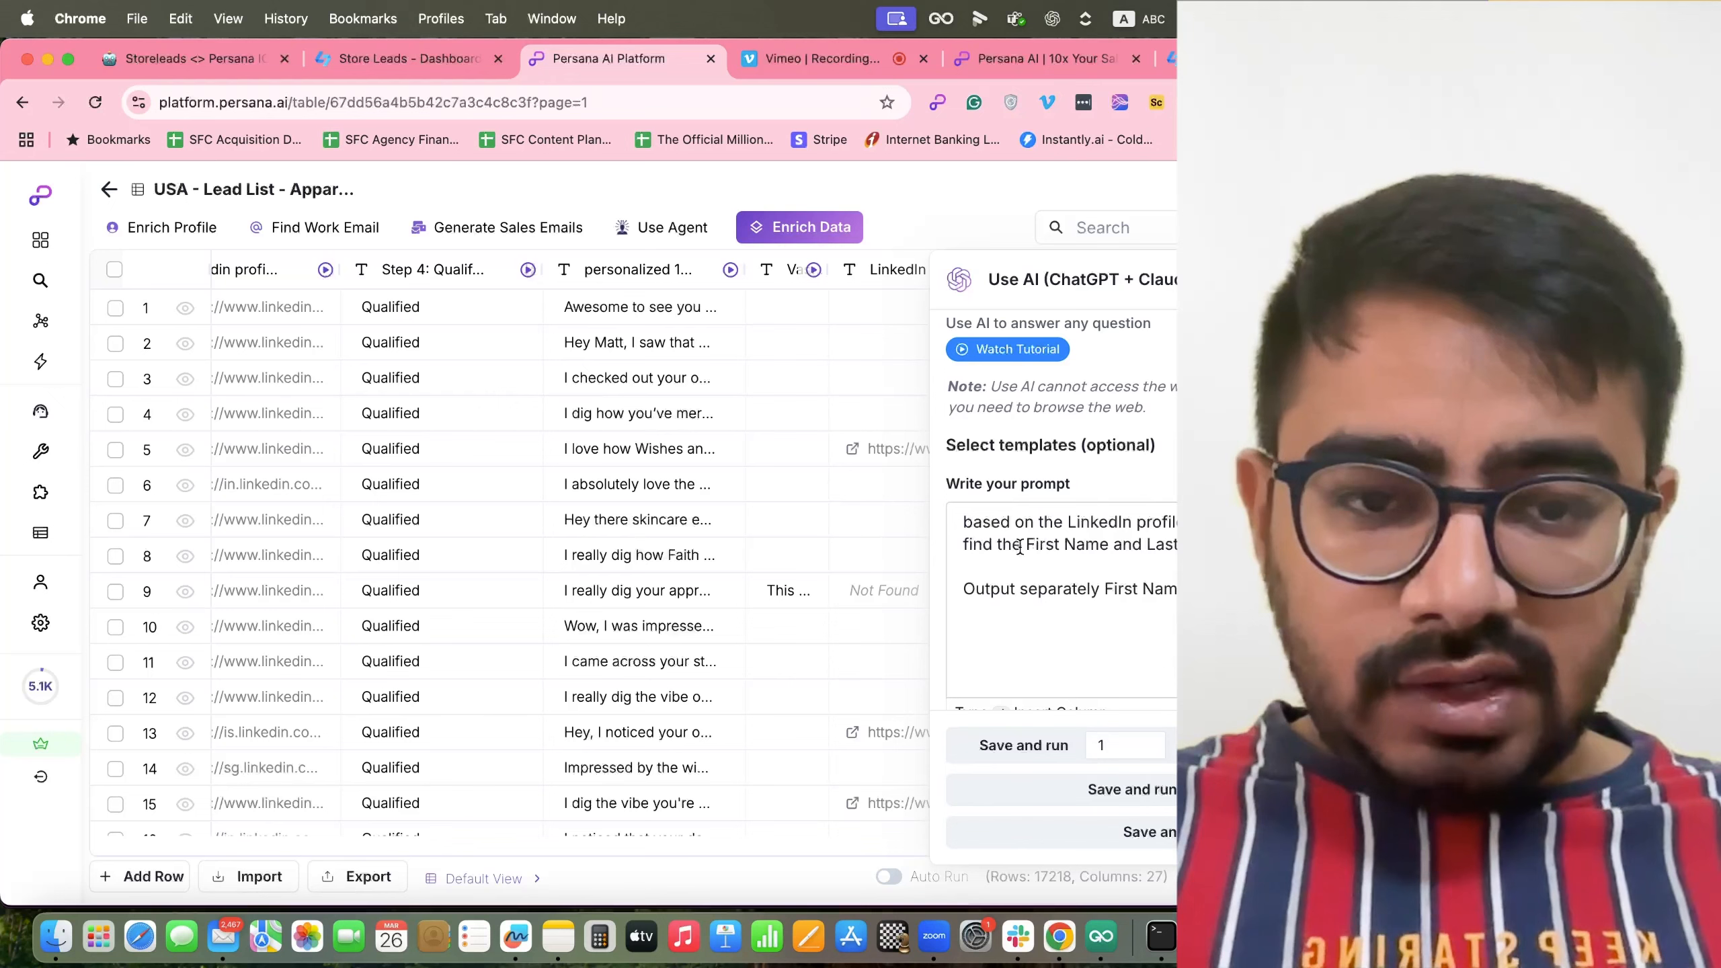
pyautogui.moveTo(1038, 546); pyautogui.dragTo(1176, 546)
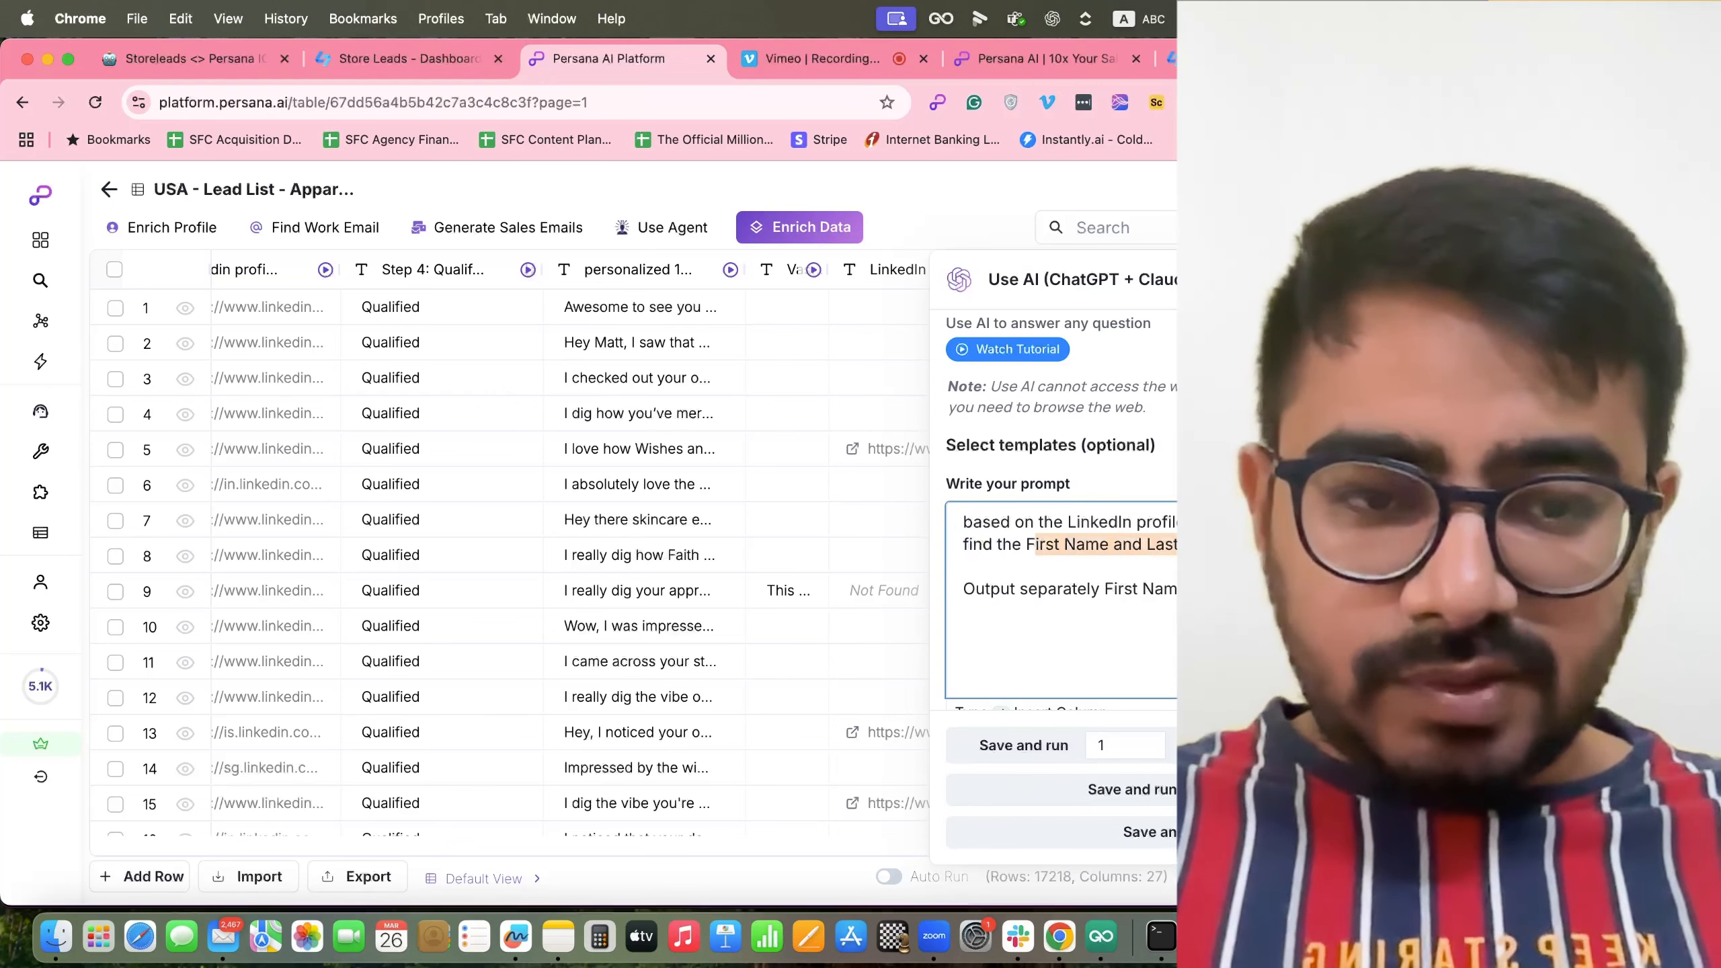
pyautogui.write('ull name')
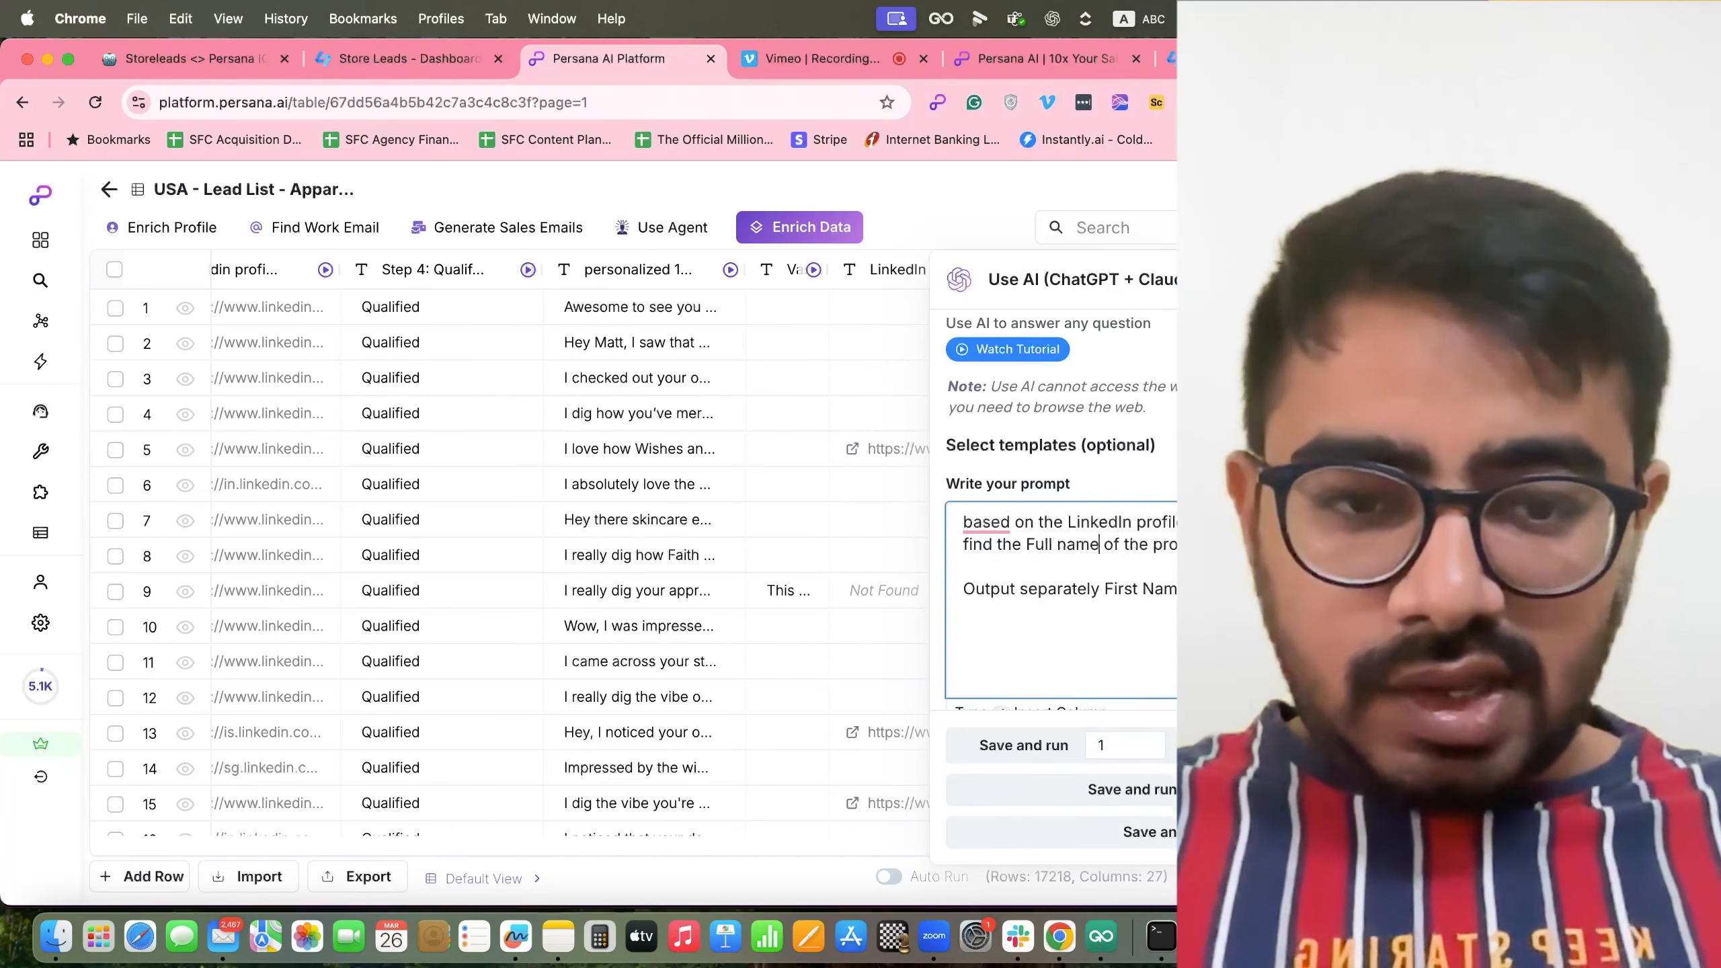
pyautogui.moveTo(1295, 589); pyautogui.dragTo(1020, 589)
pyautogui.write('only the full name')
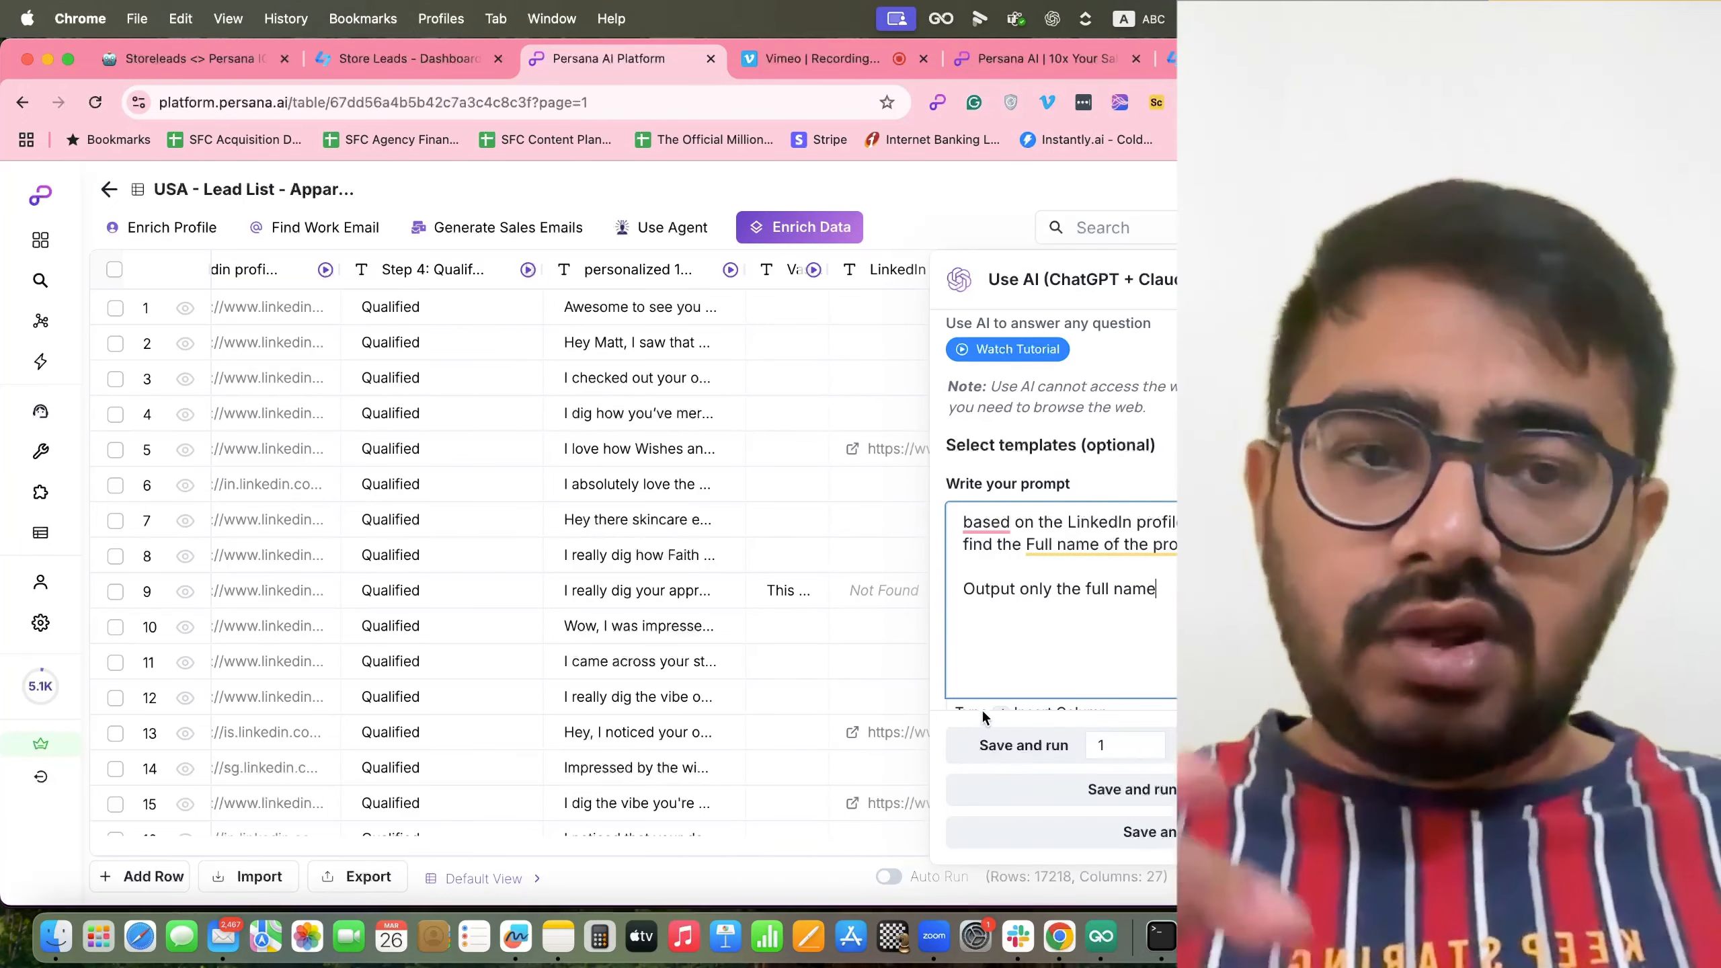
pyautogui.click(1124, 790)
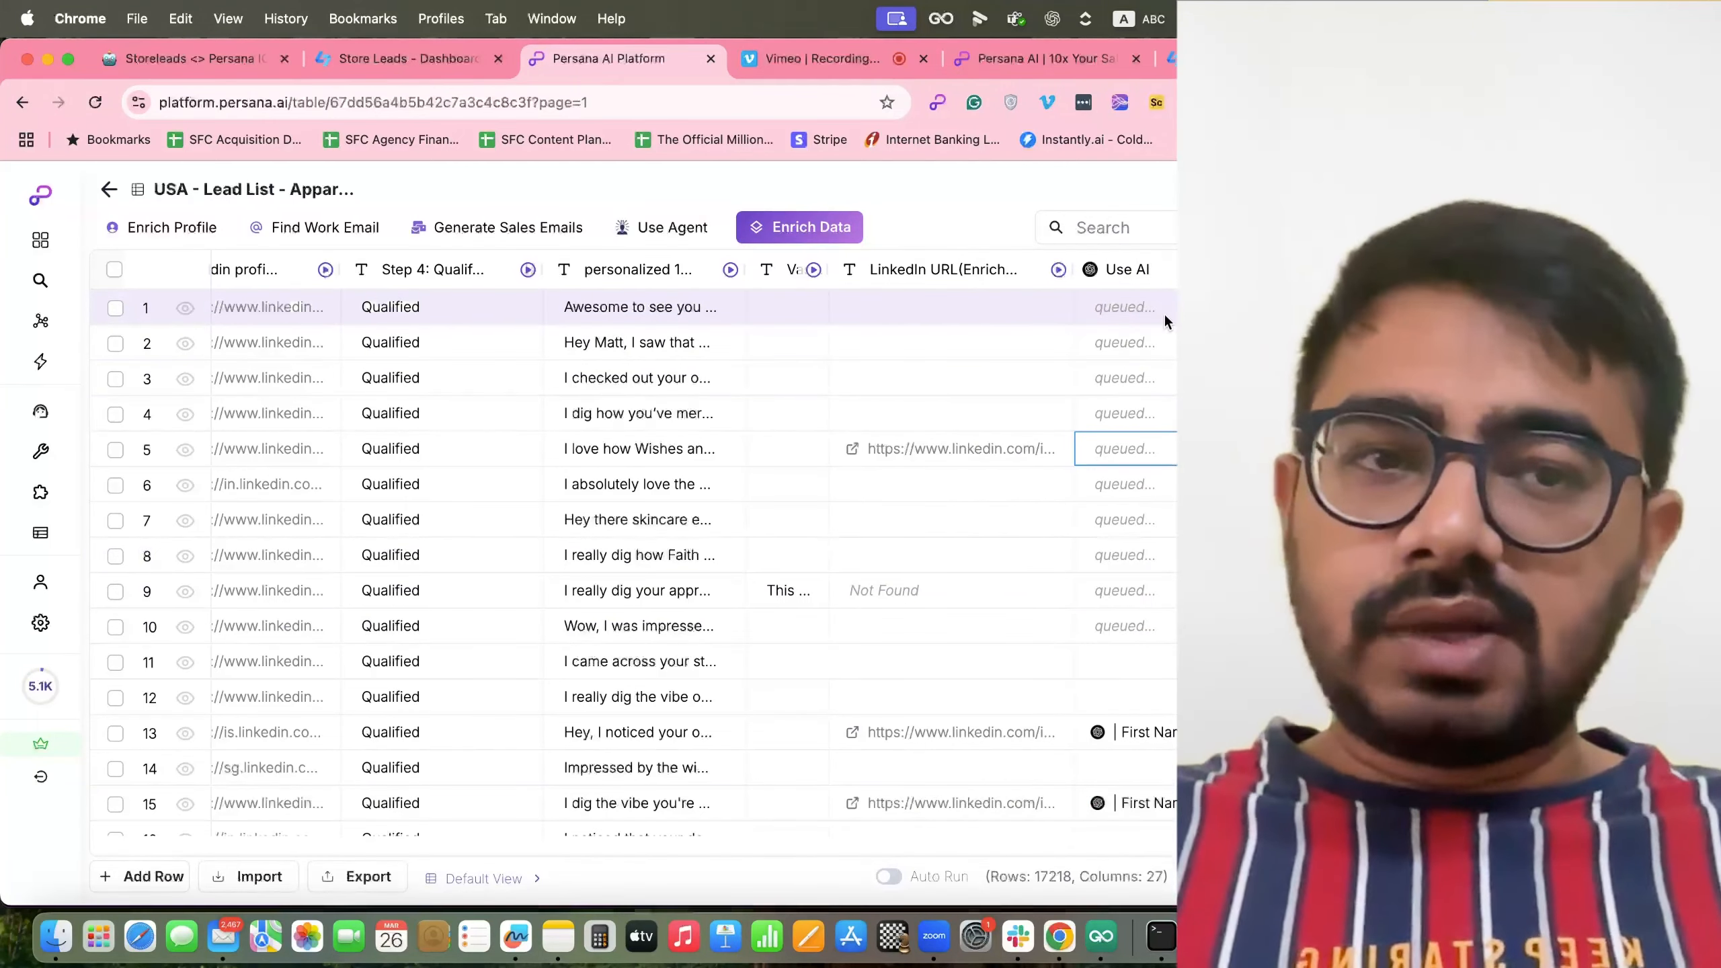
# Search the enrichment picker for 'form' to list formula tools like AI Formula.
pyautogui.scroll(-2, 1137, 565)
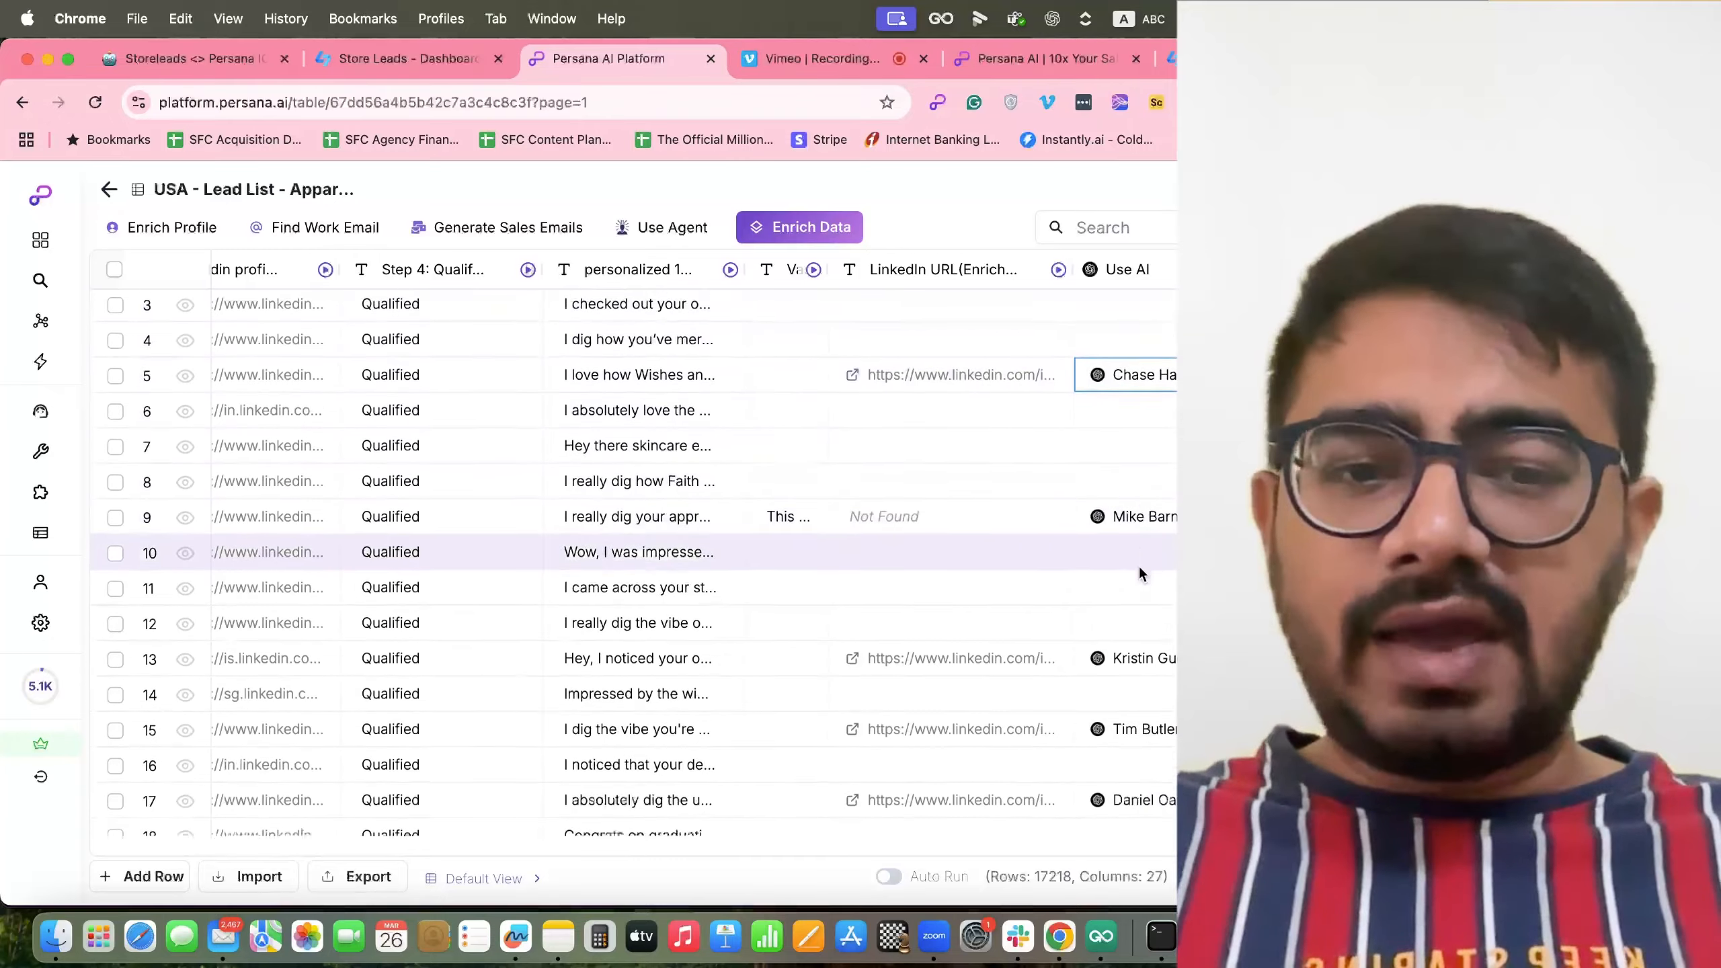
pyautogui.scroll(2, 1138, 565)
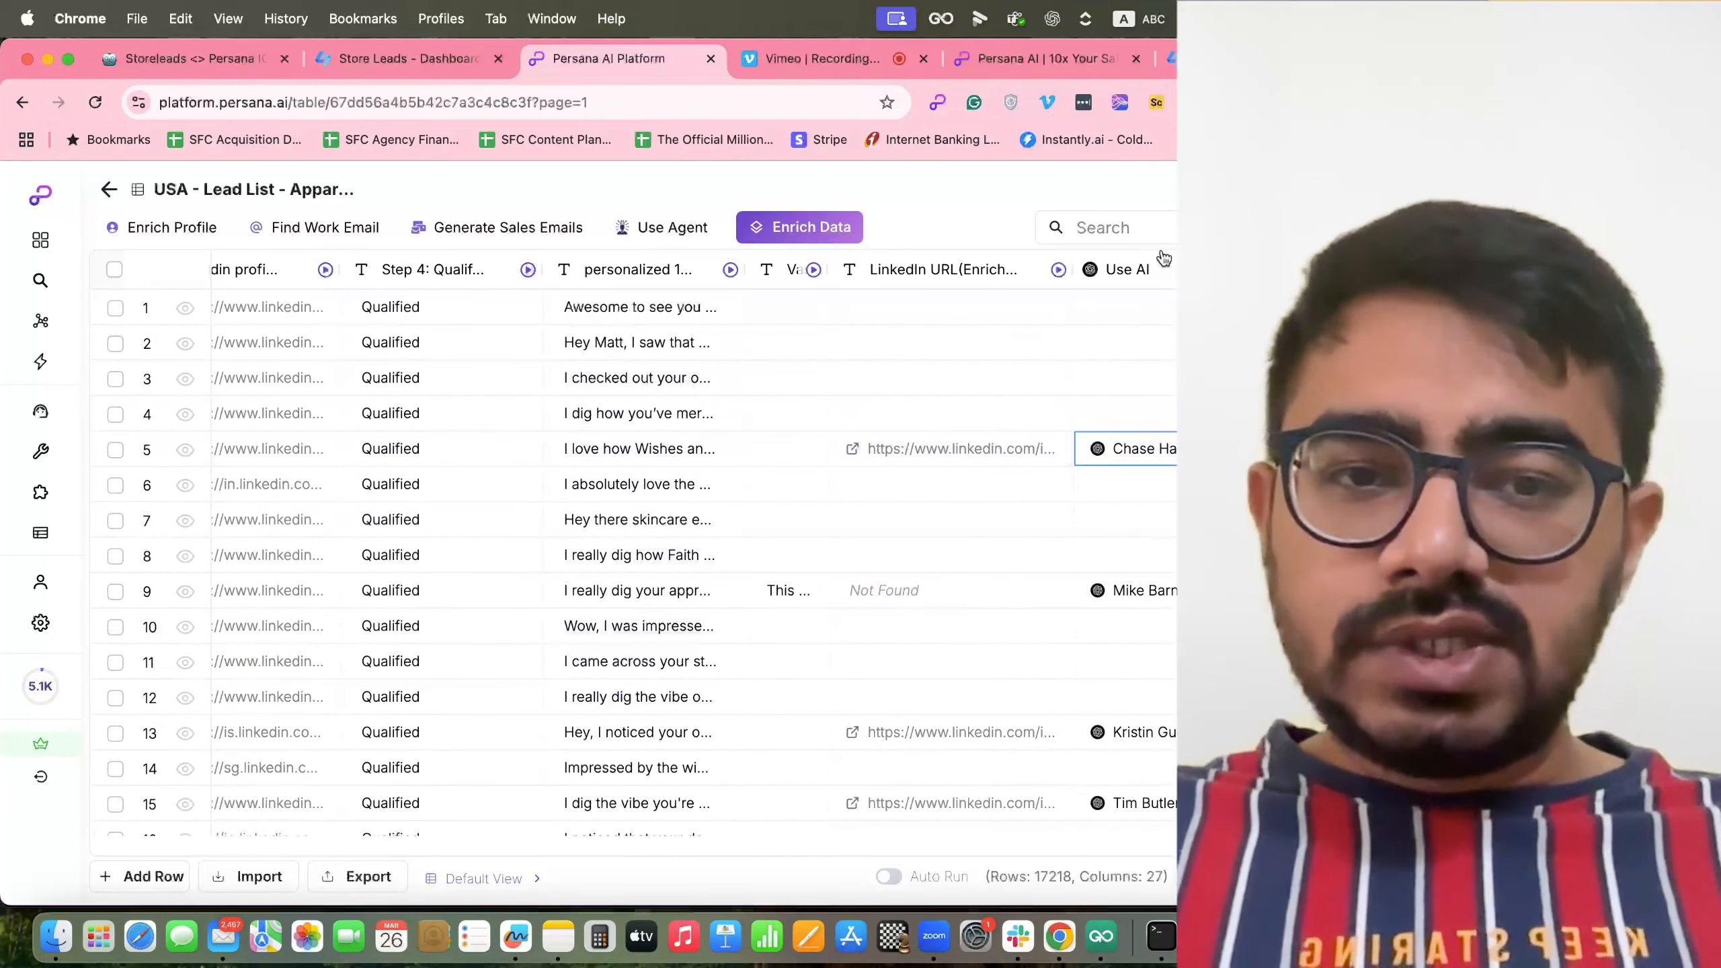
pyautogui.click(825, 227)
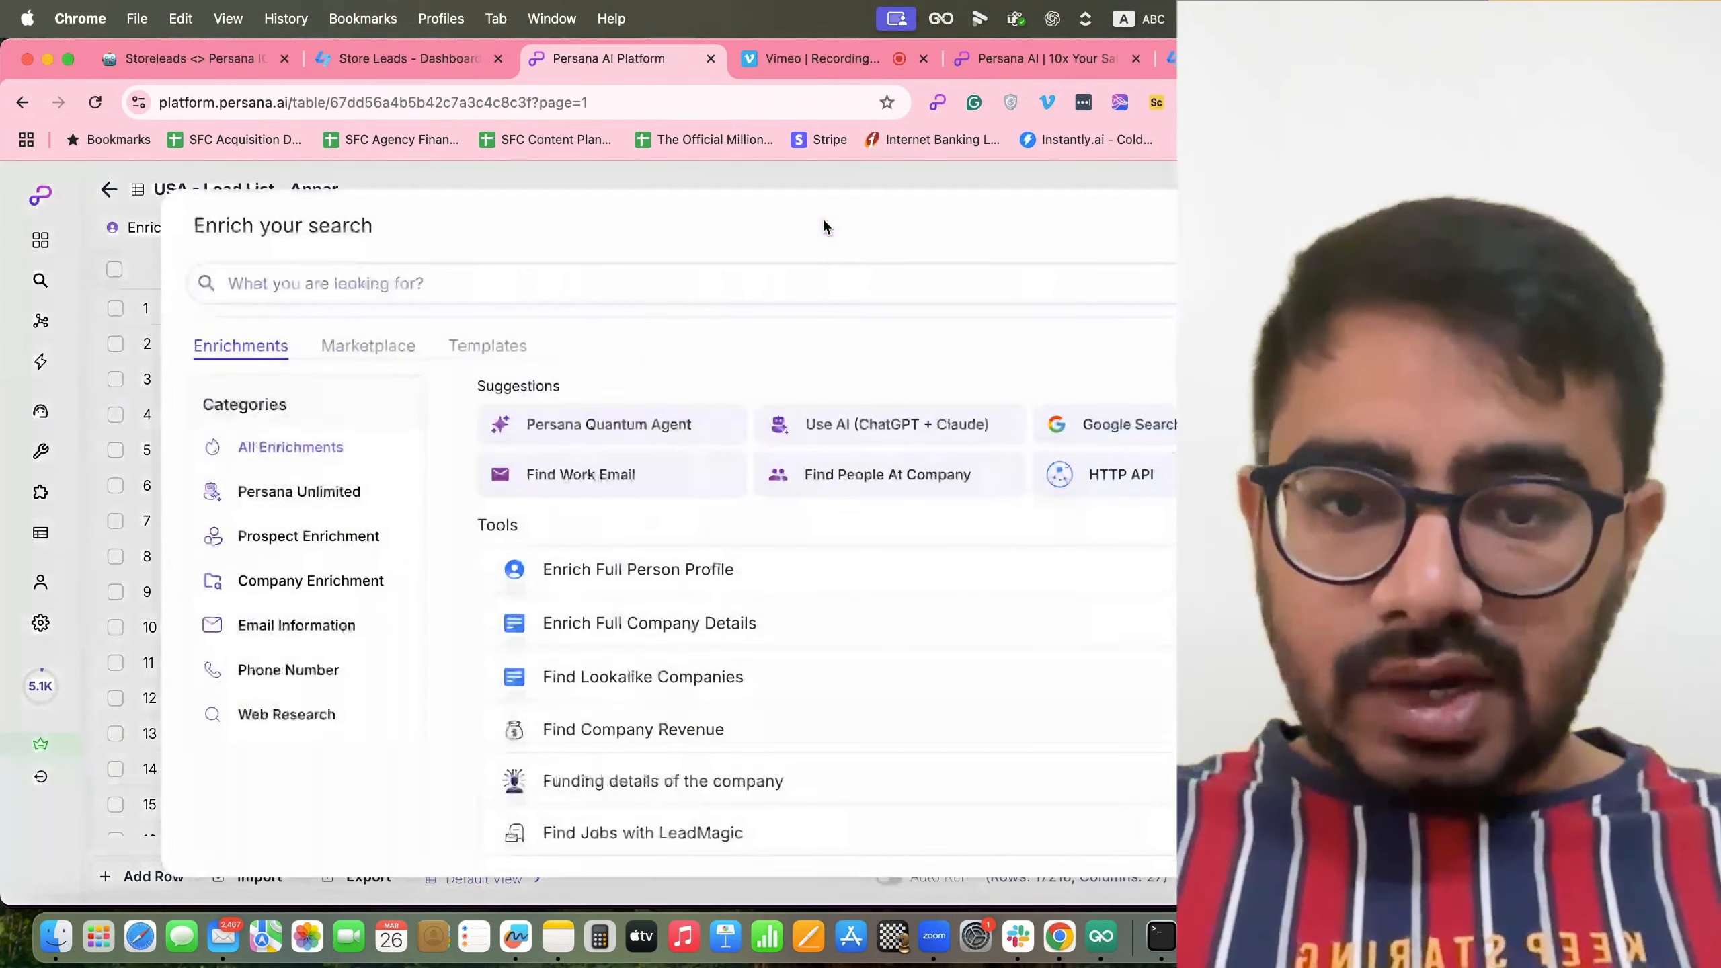
pyautogui.write('formla')
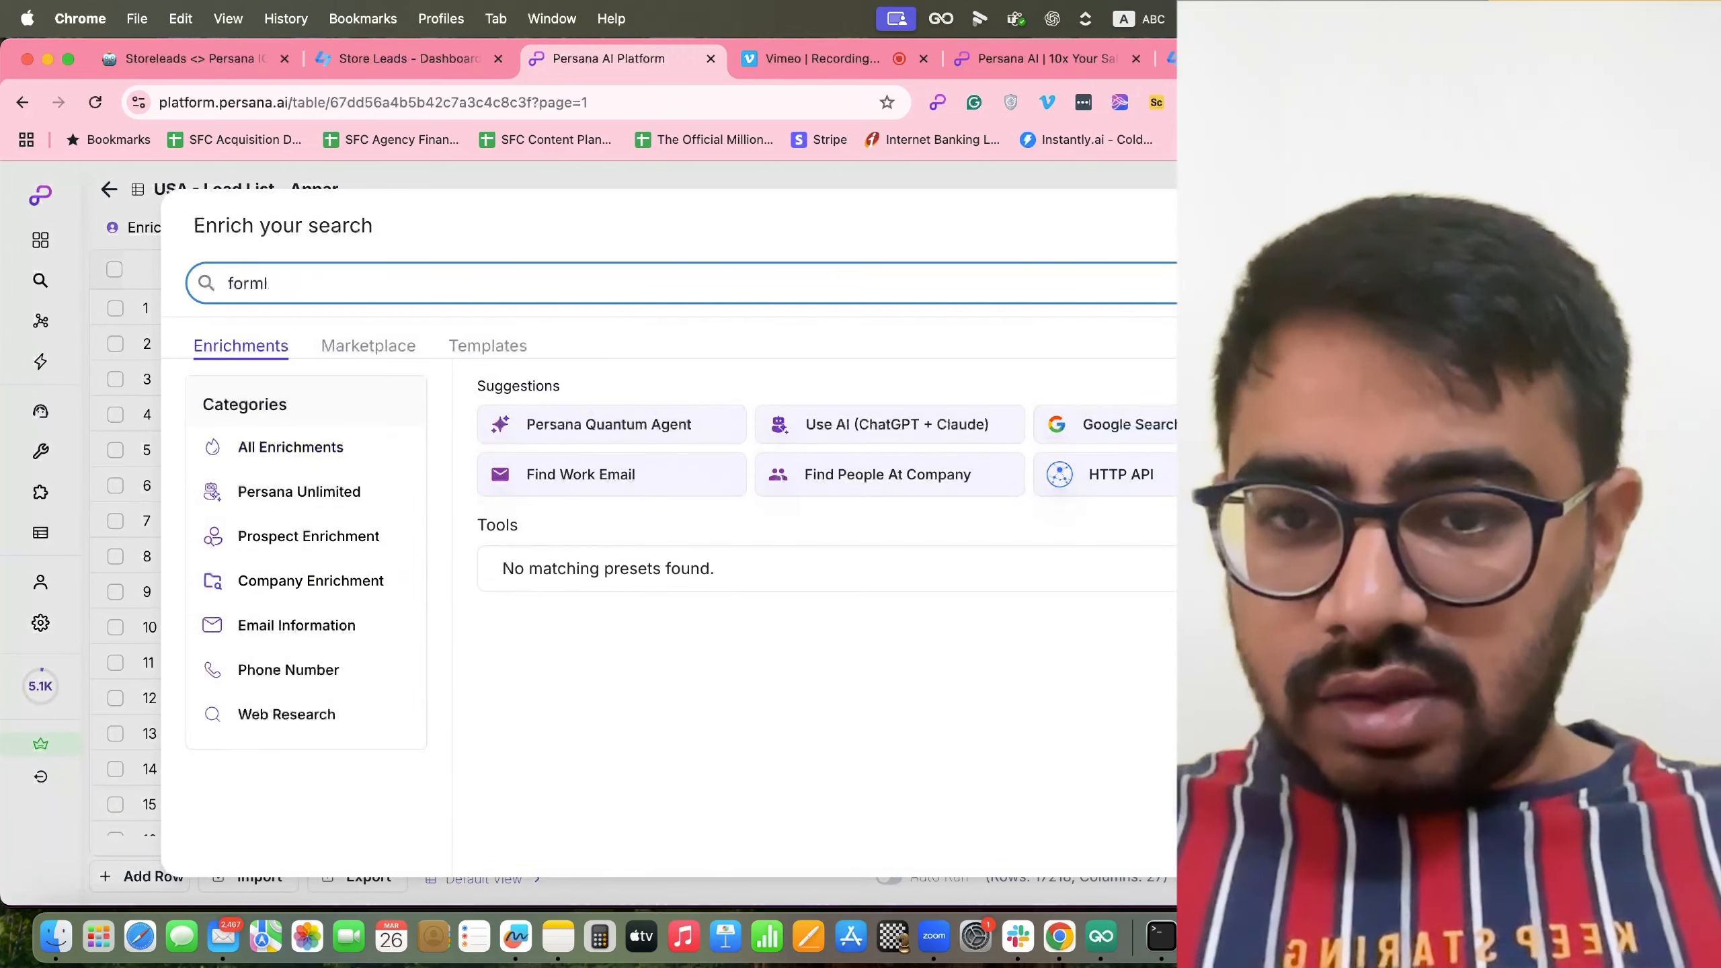
pyautogui.press('BackSpace')
pyautogui.press('BackSpace')
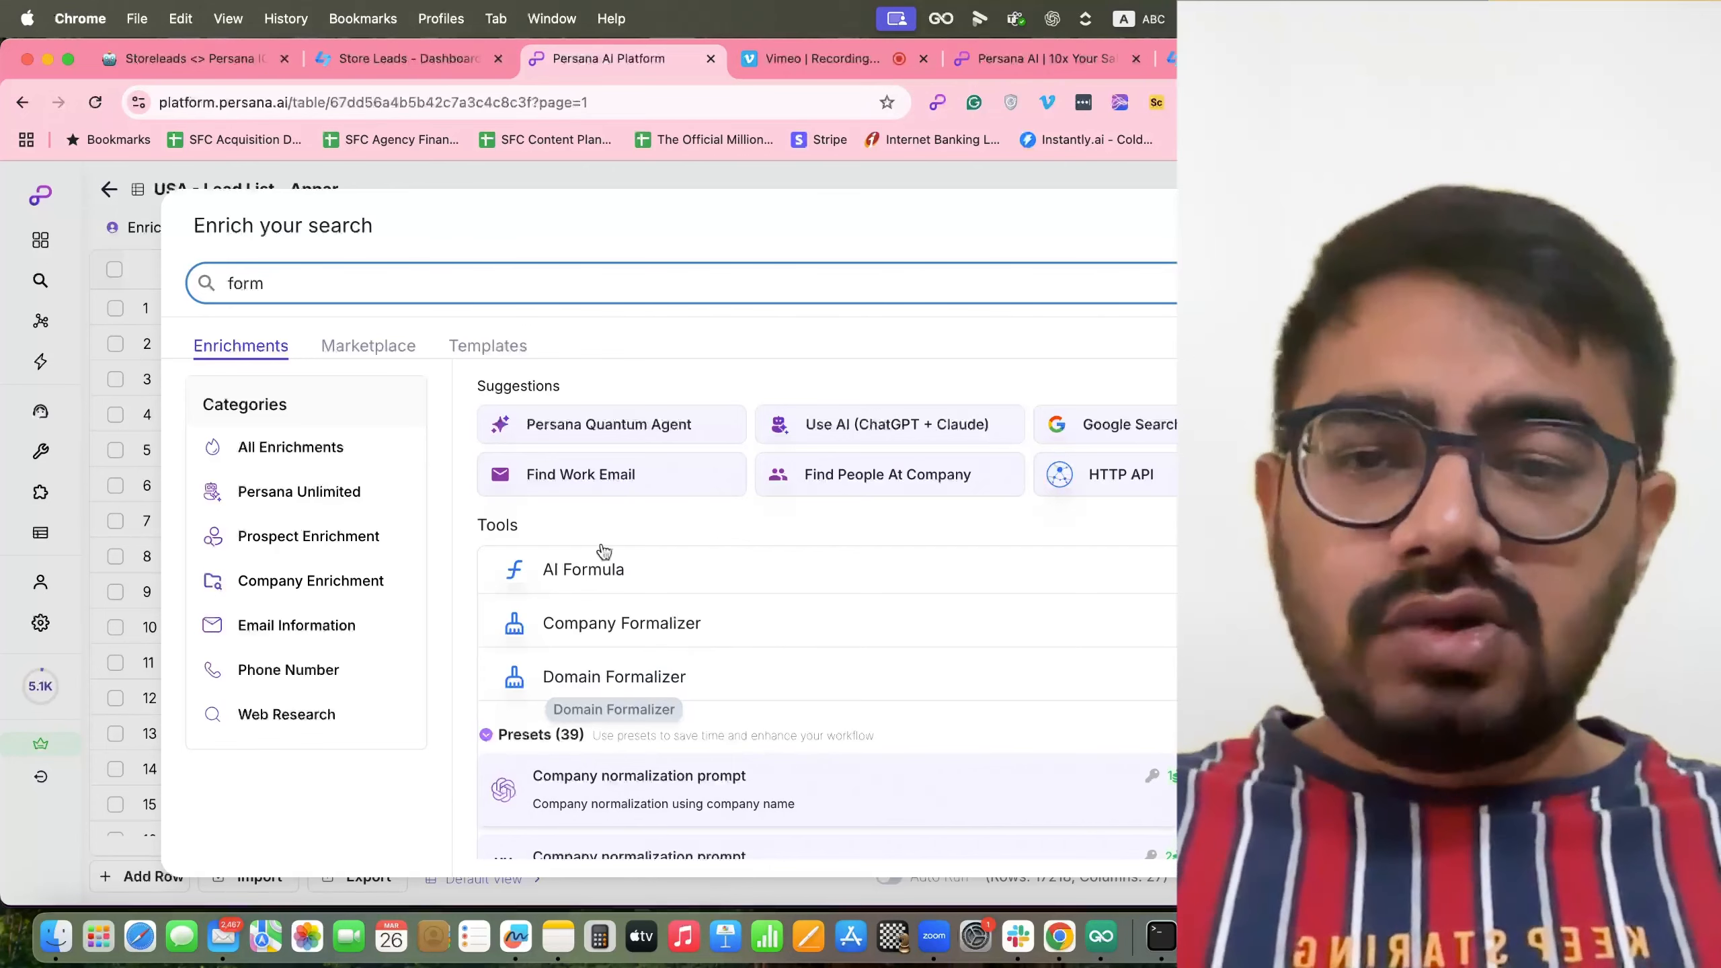
# Draft an AI Formula prompt 'Split the First Name and Last name from /', then discard it.
pyautogui.click(581, 574)
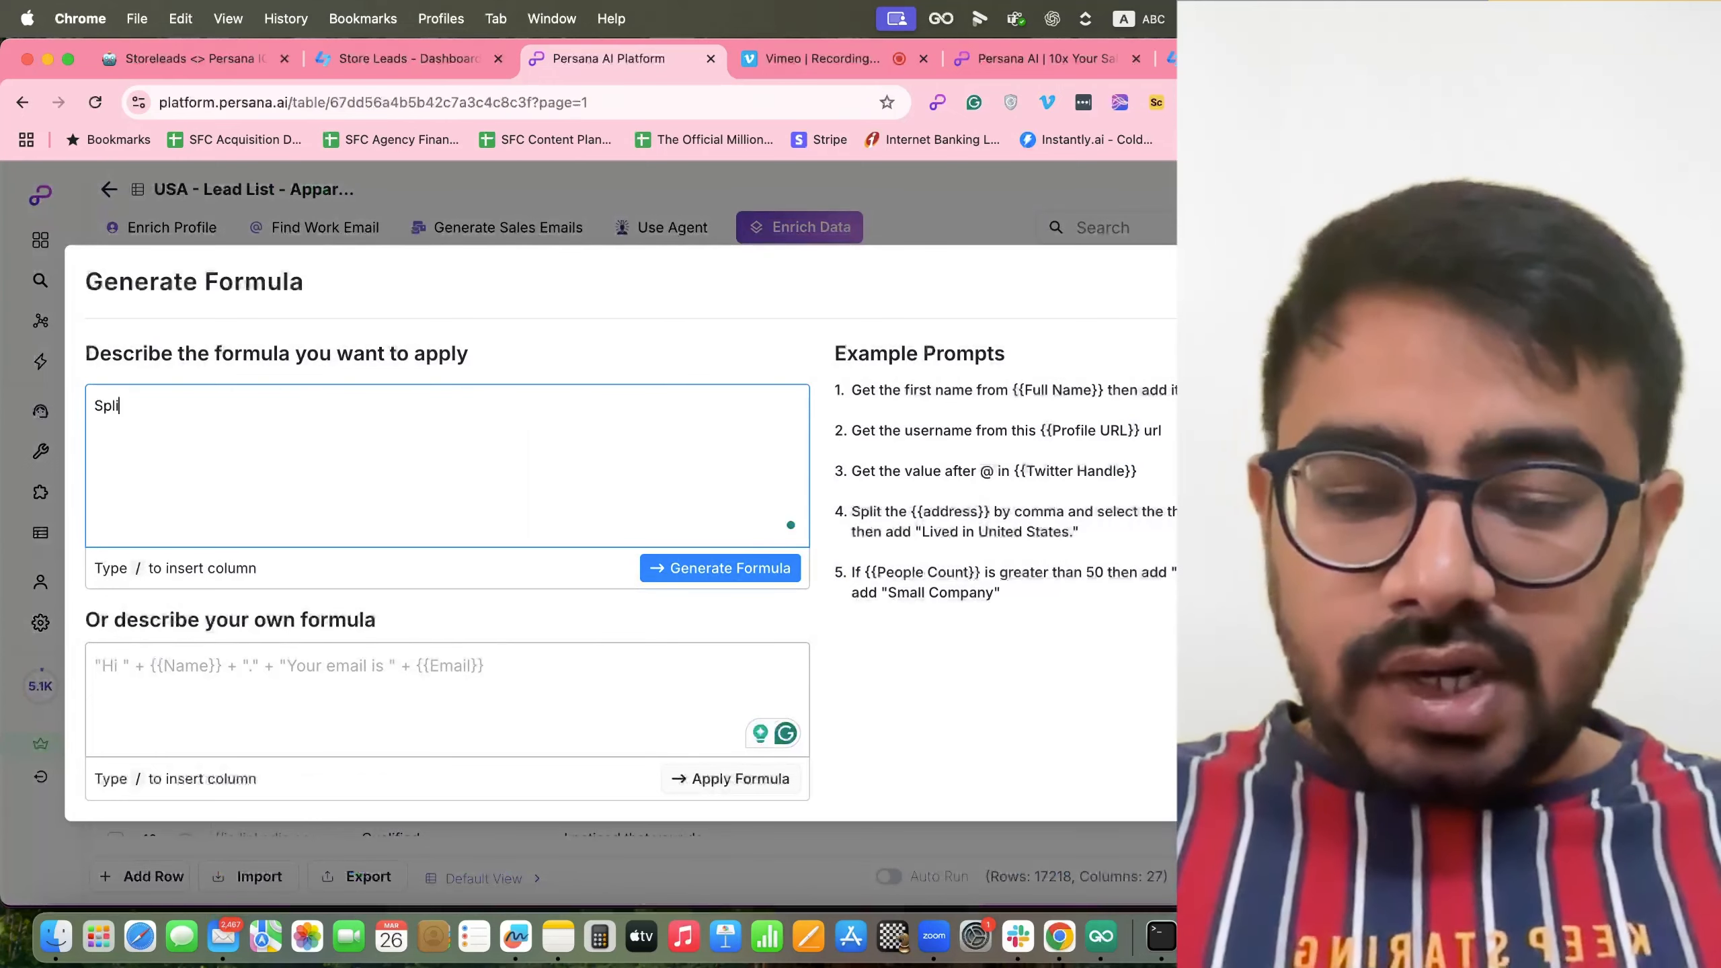
pyautogui.write('Split the ')
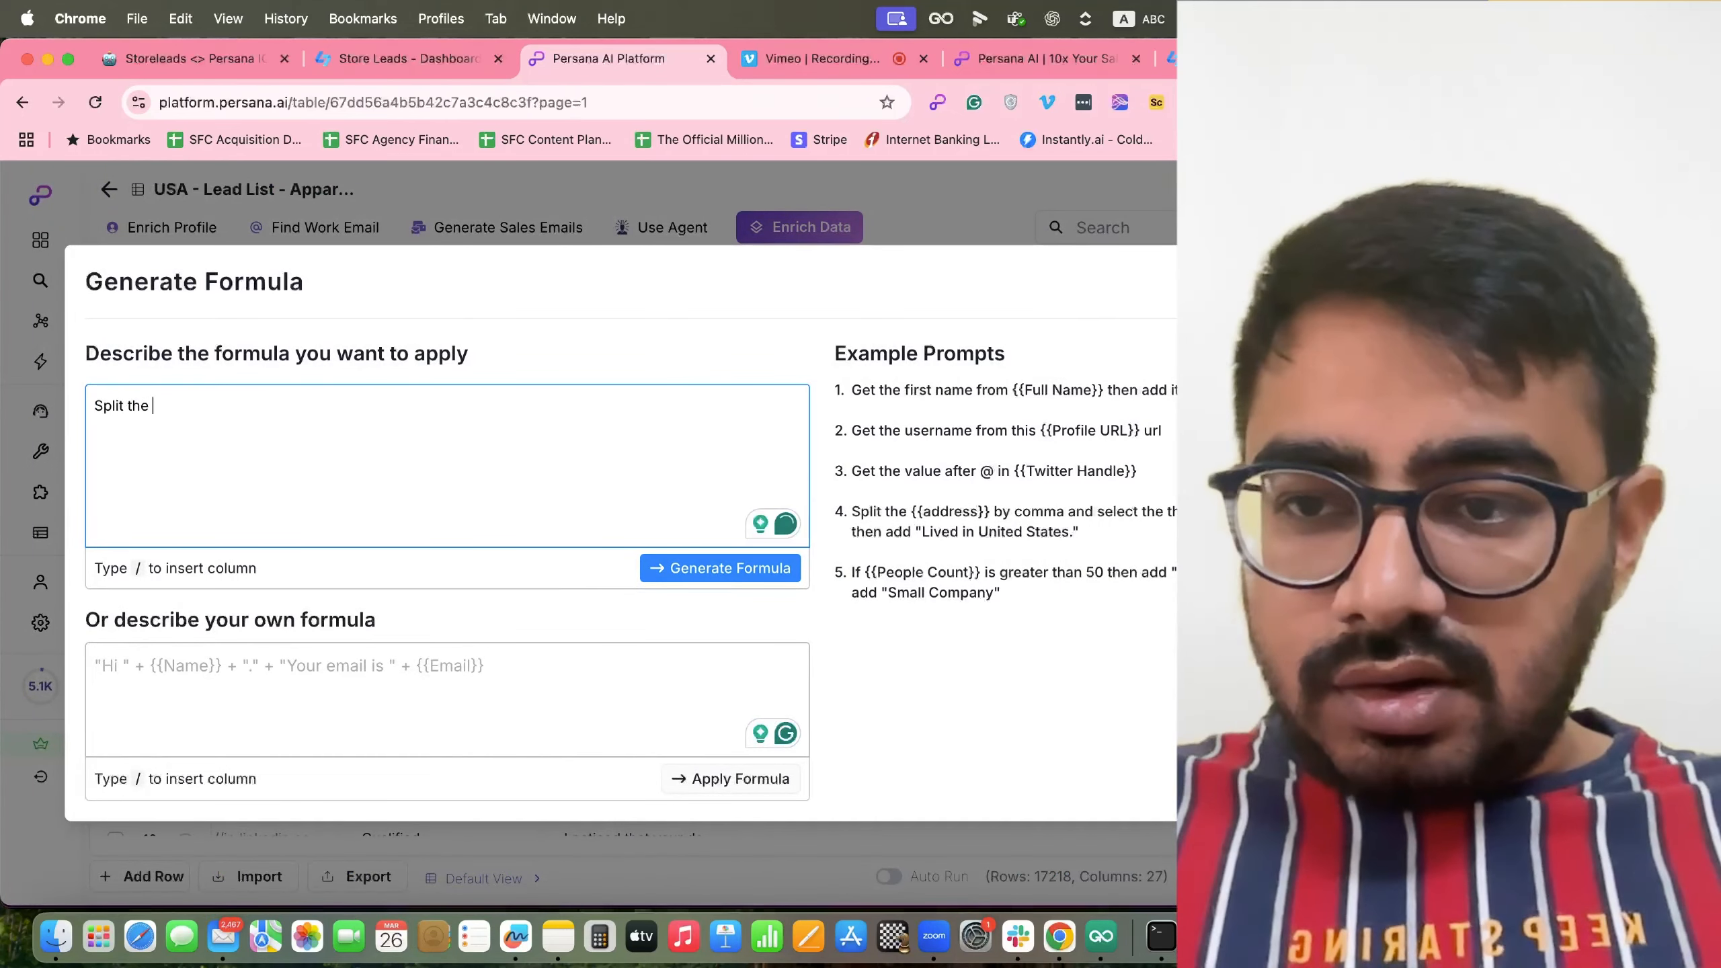
pyautogui.write('First ')
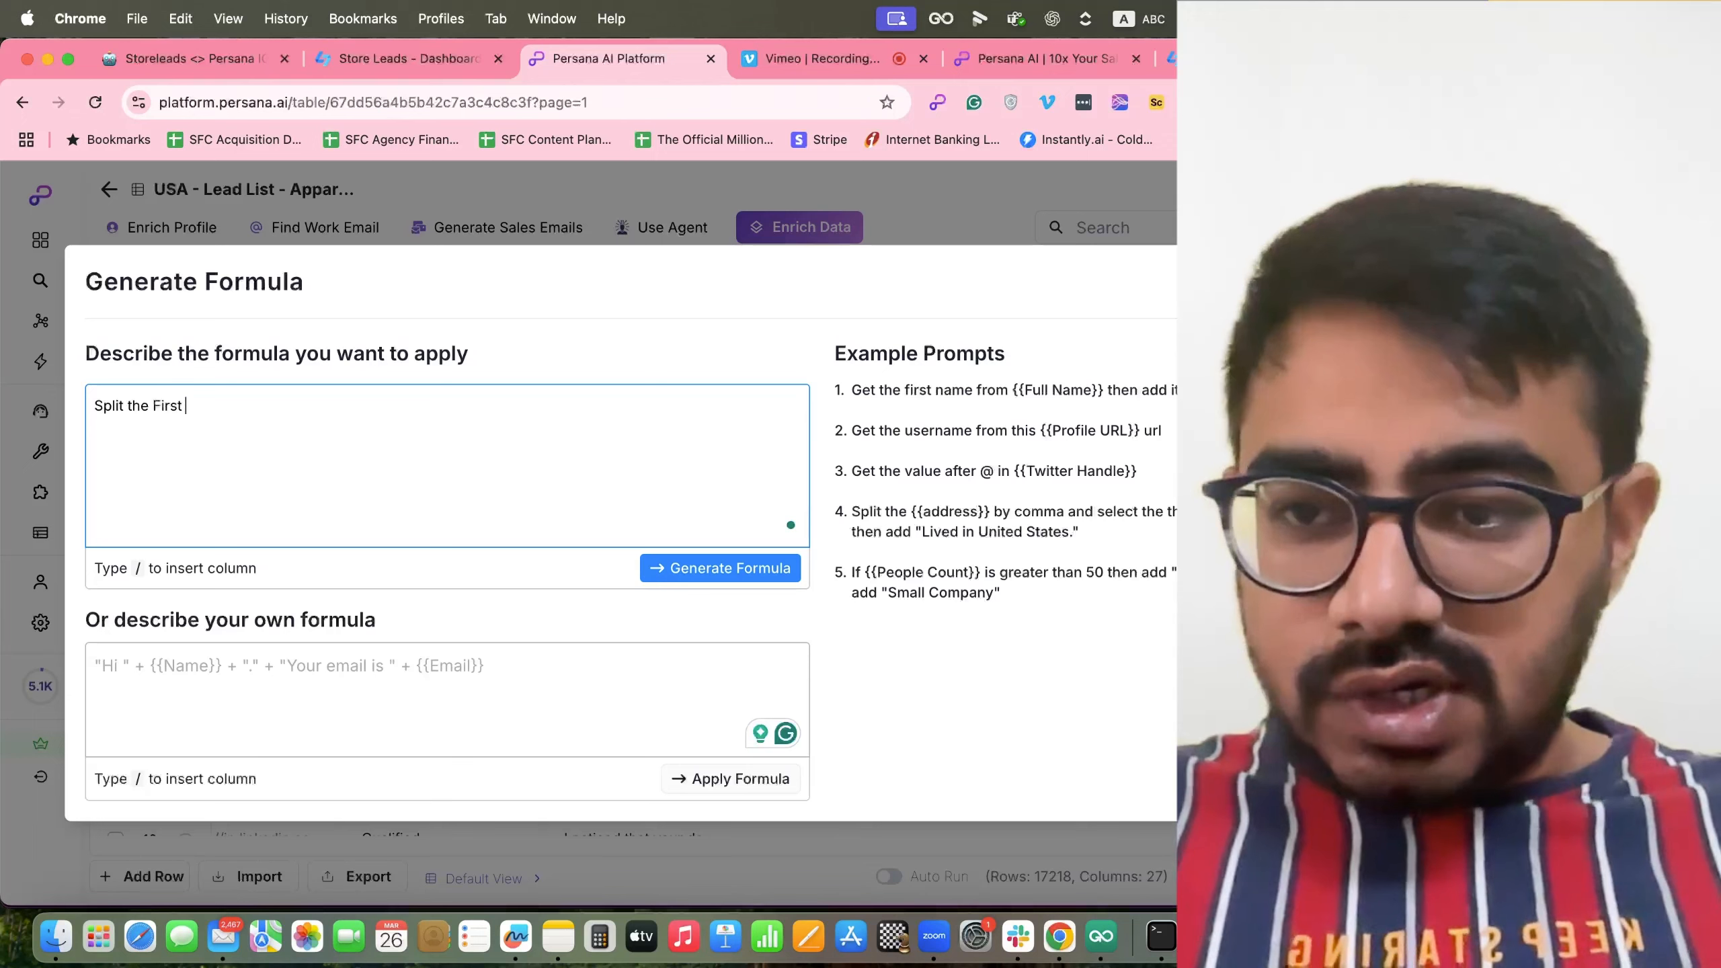
pyautogui.write('Name and Last n')
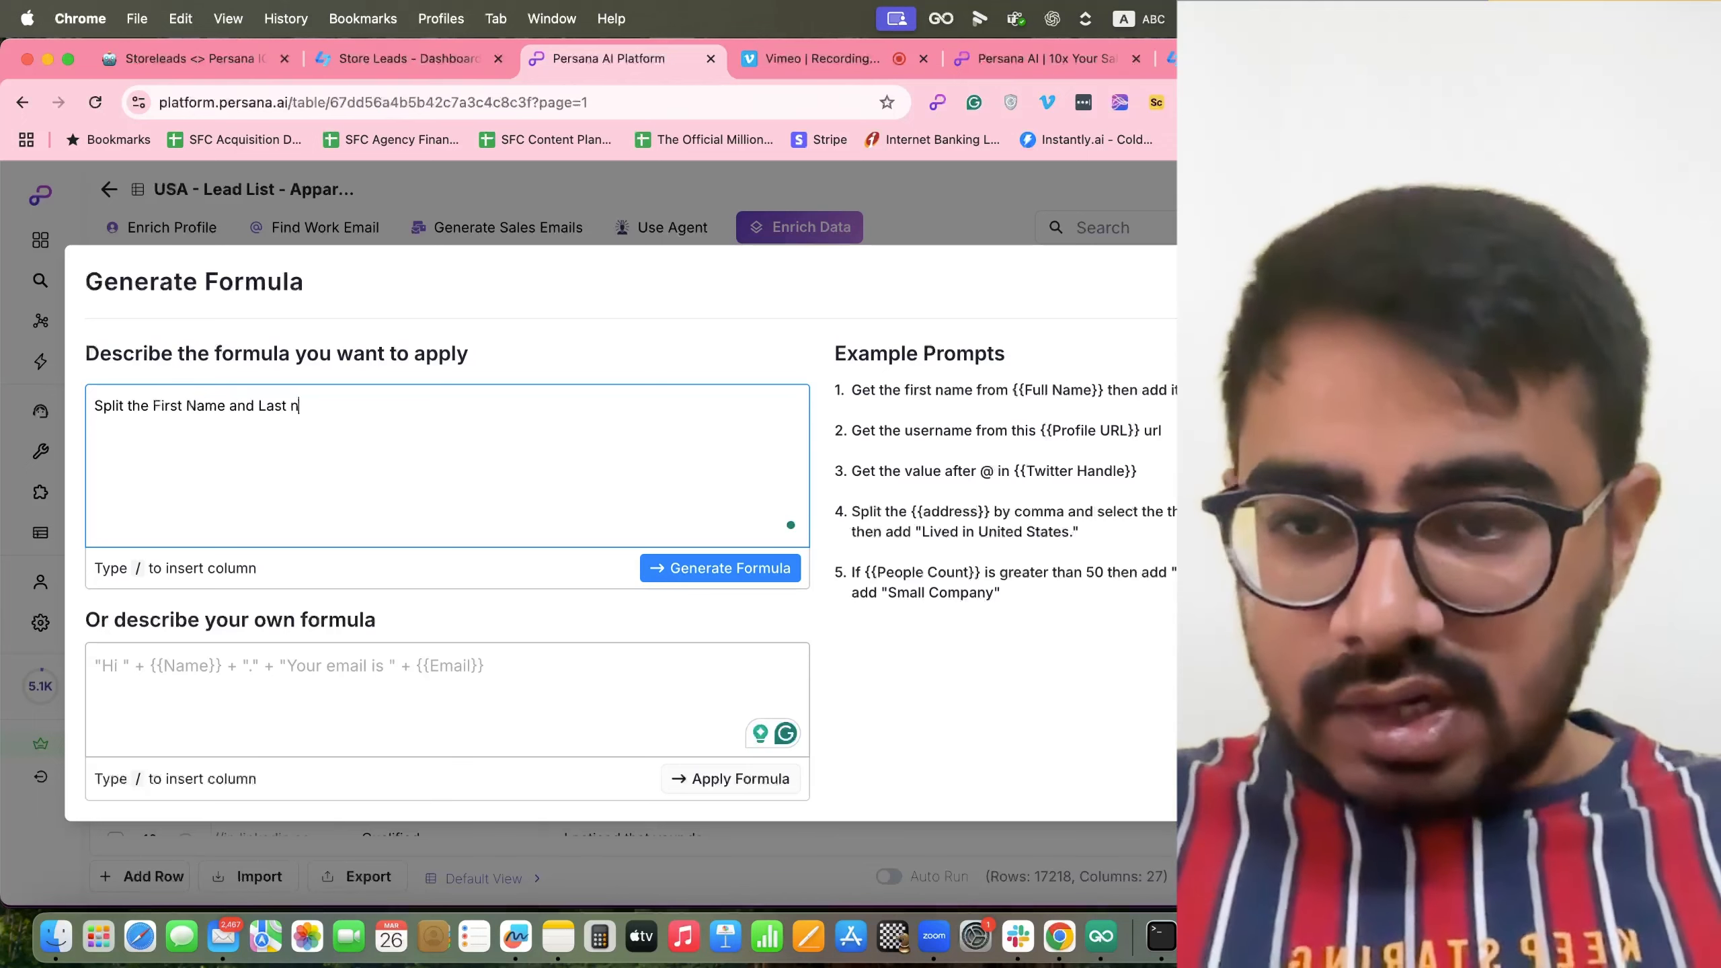
pyautogui.write('ame from /')
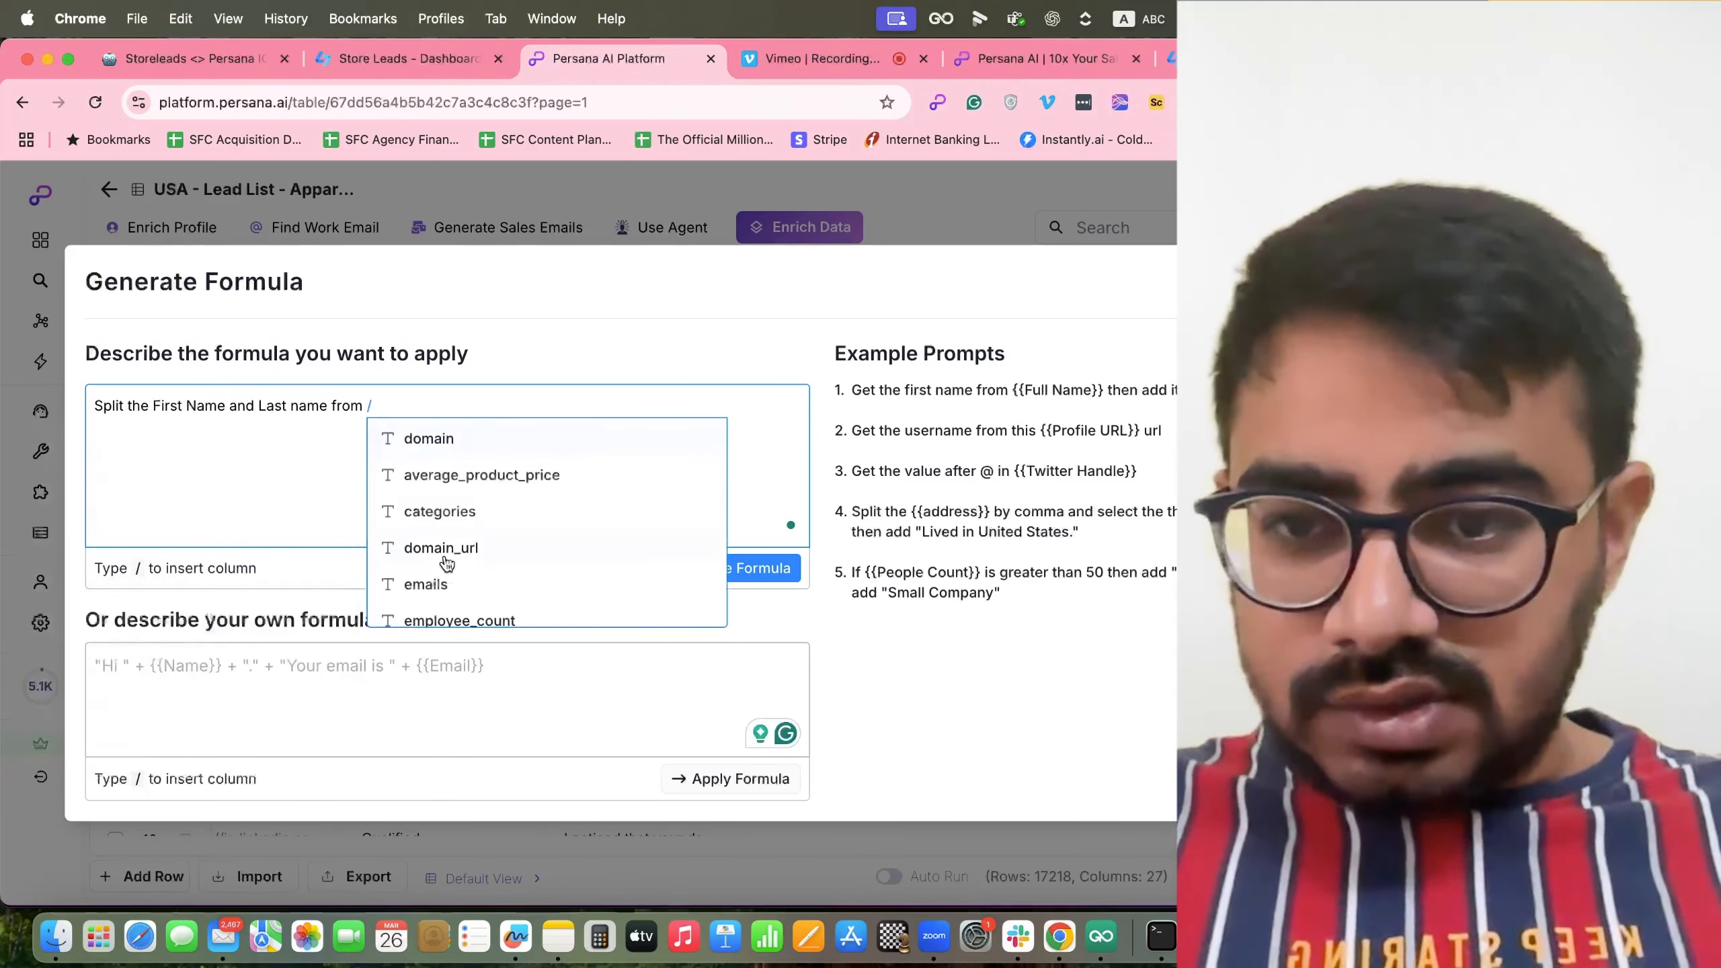
pyautogui.scroll(-10, 447, 563)
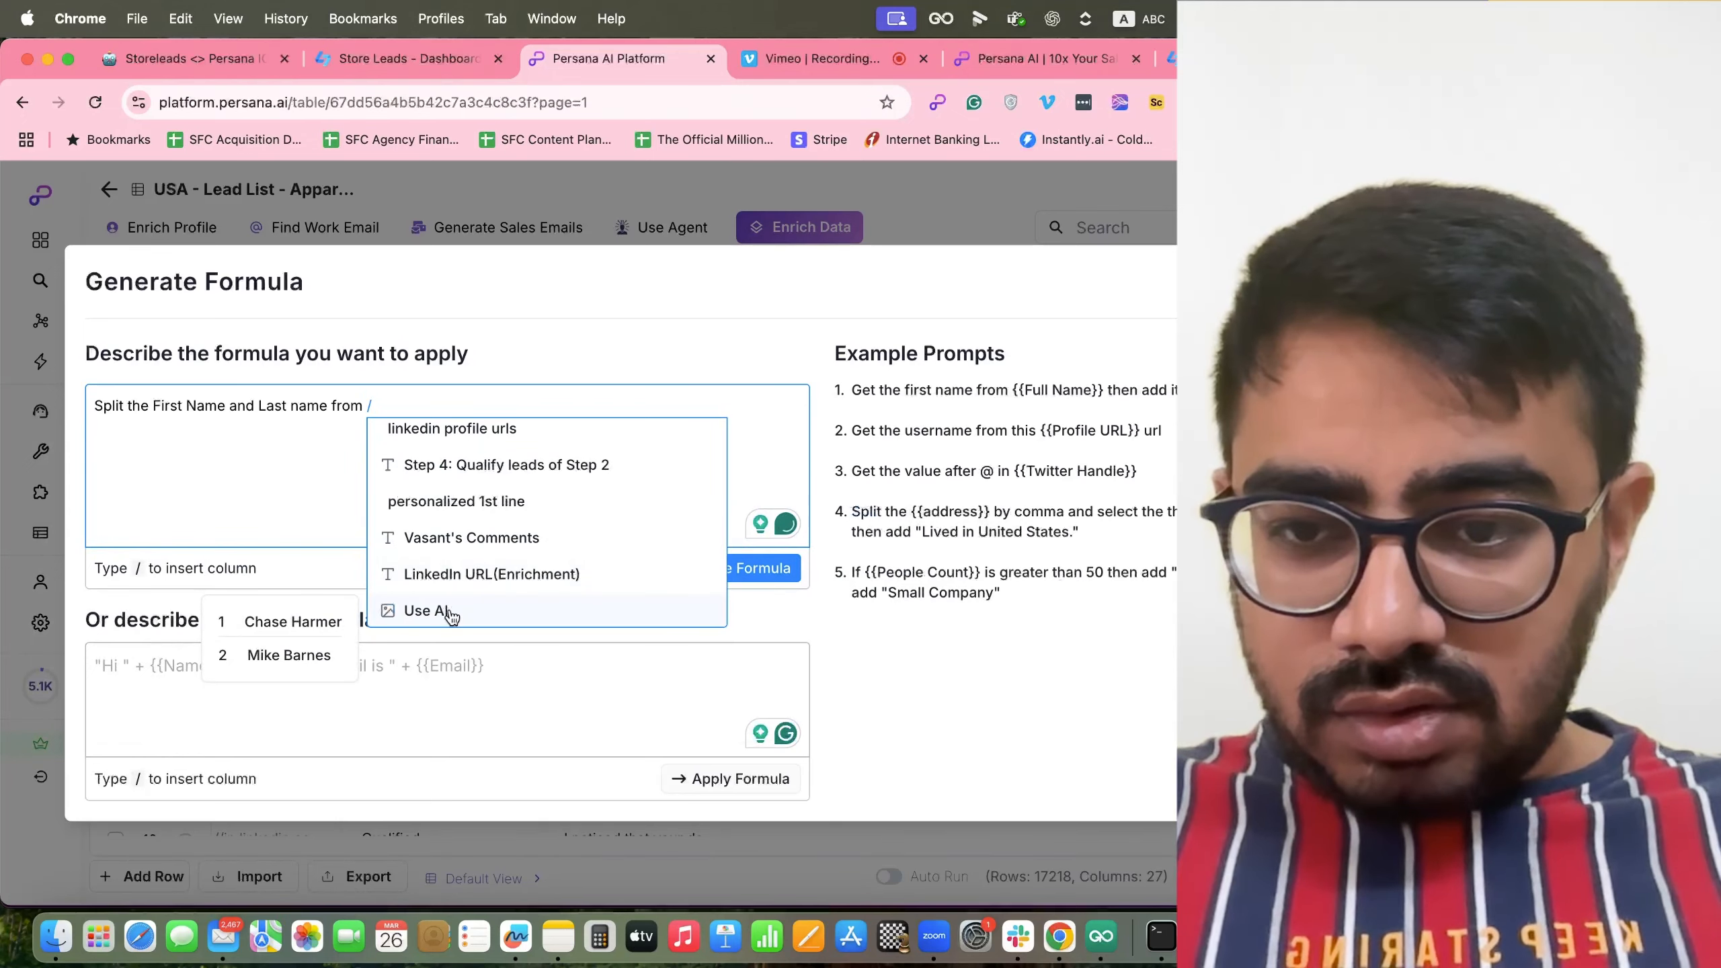
pyautogui.scroll(2, 464, 536)
pyautogui.scroll(-2, 463, 536)
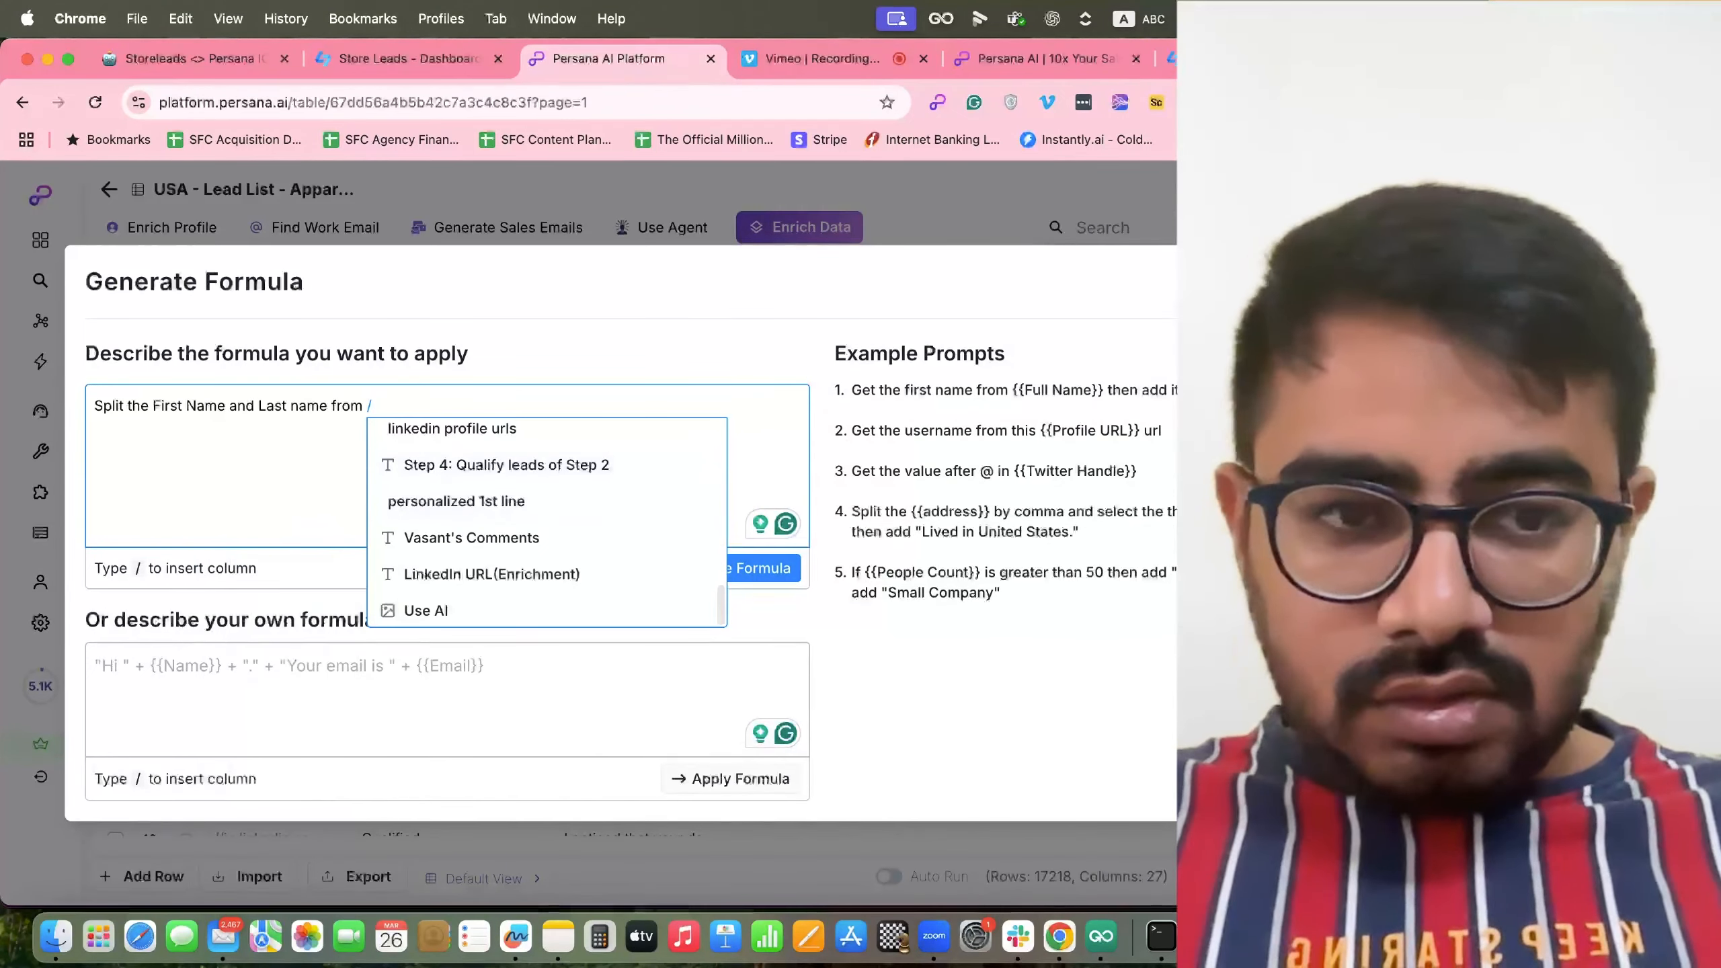
pyautogui.press('Escape')
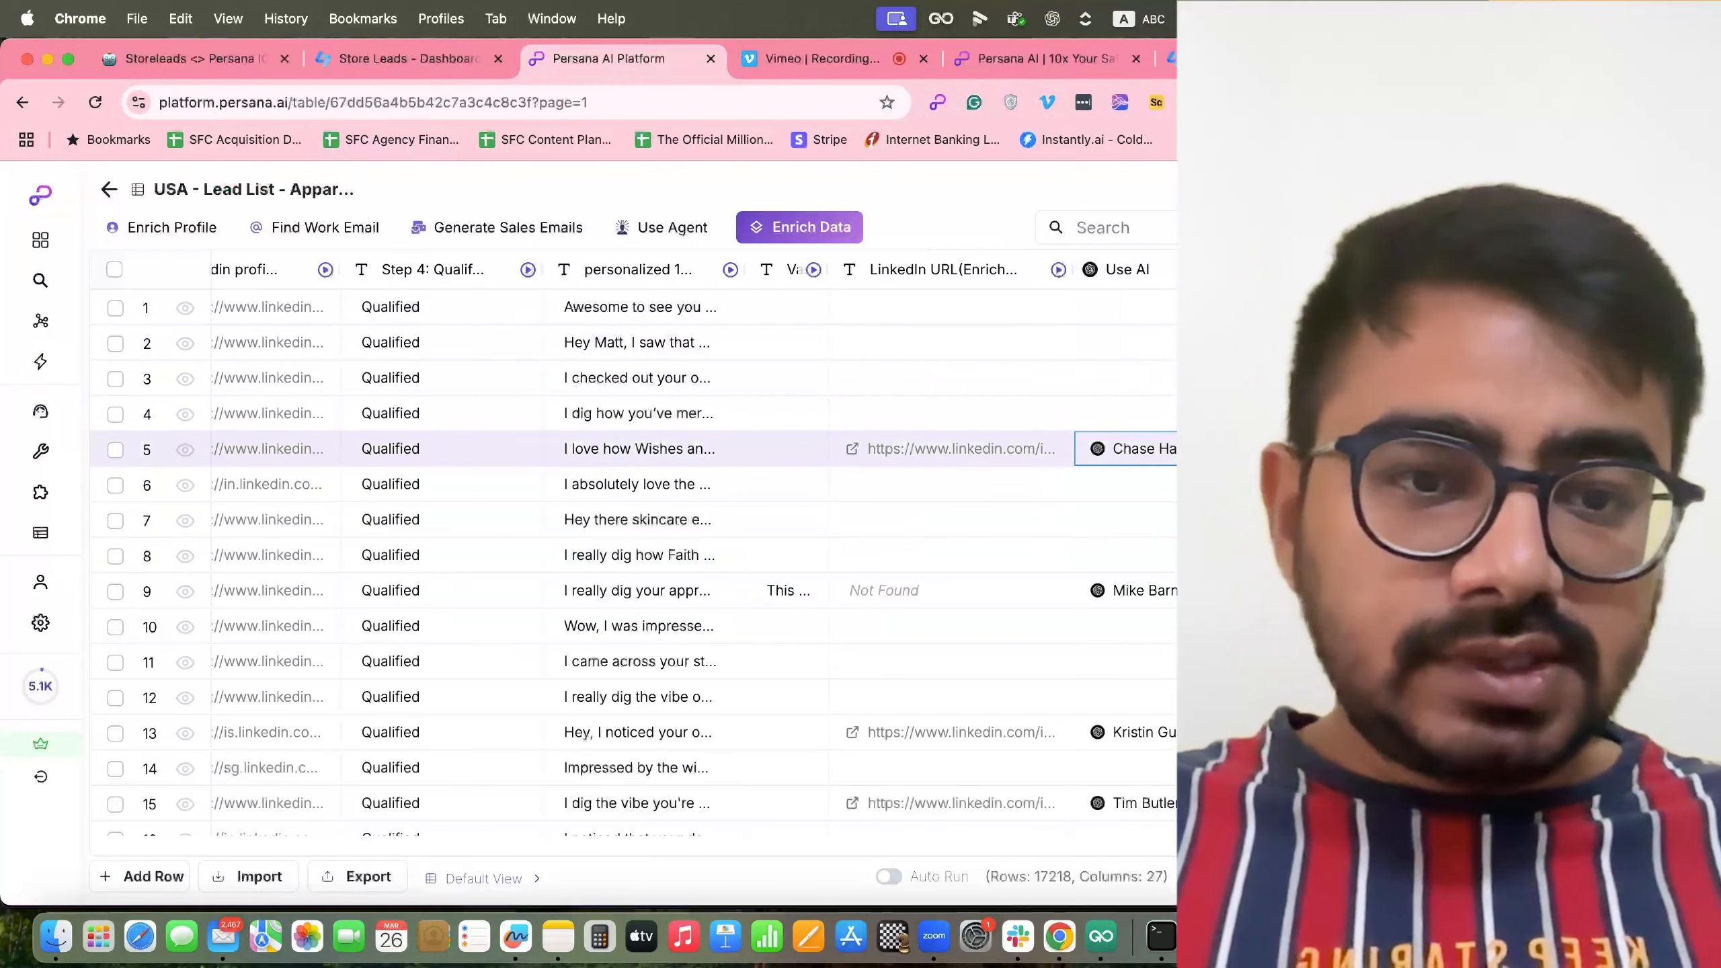
# Check a generated name in row 5, rename the Use AI column to 'Full Name', and reopen enrichments.
pyautogui.doubleClick(1130, 460)
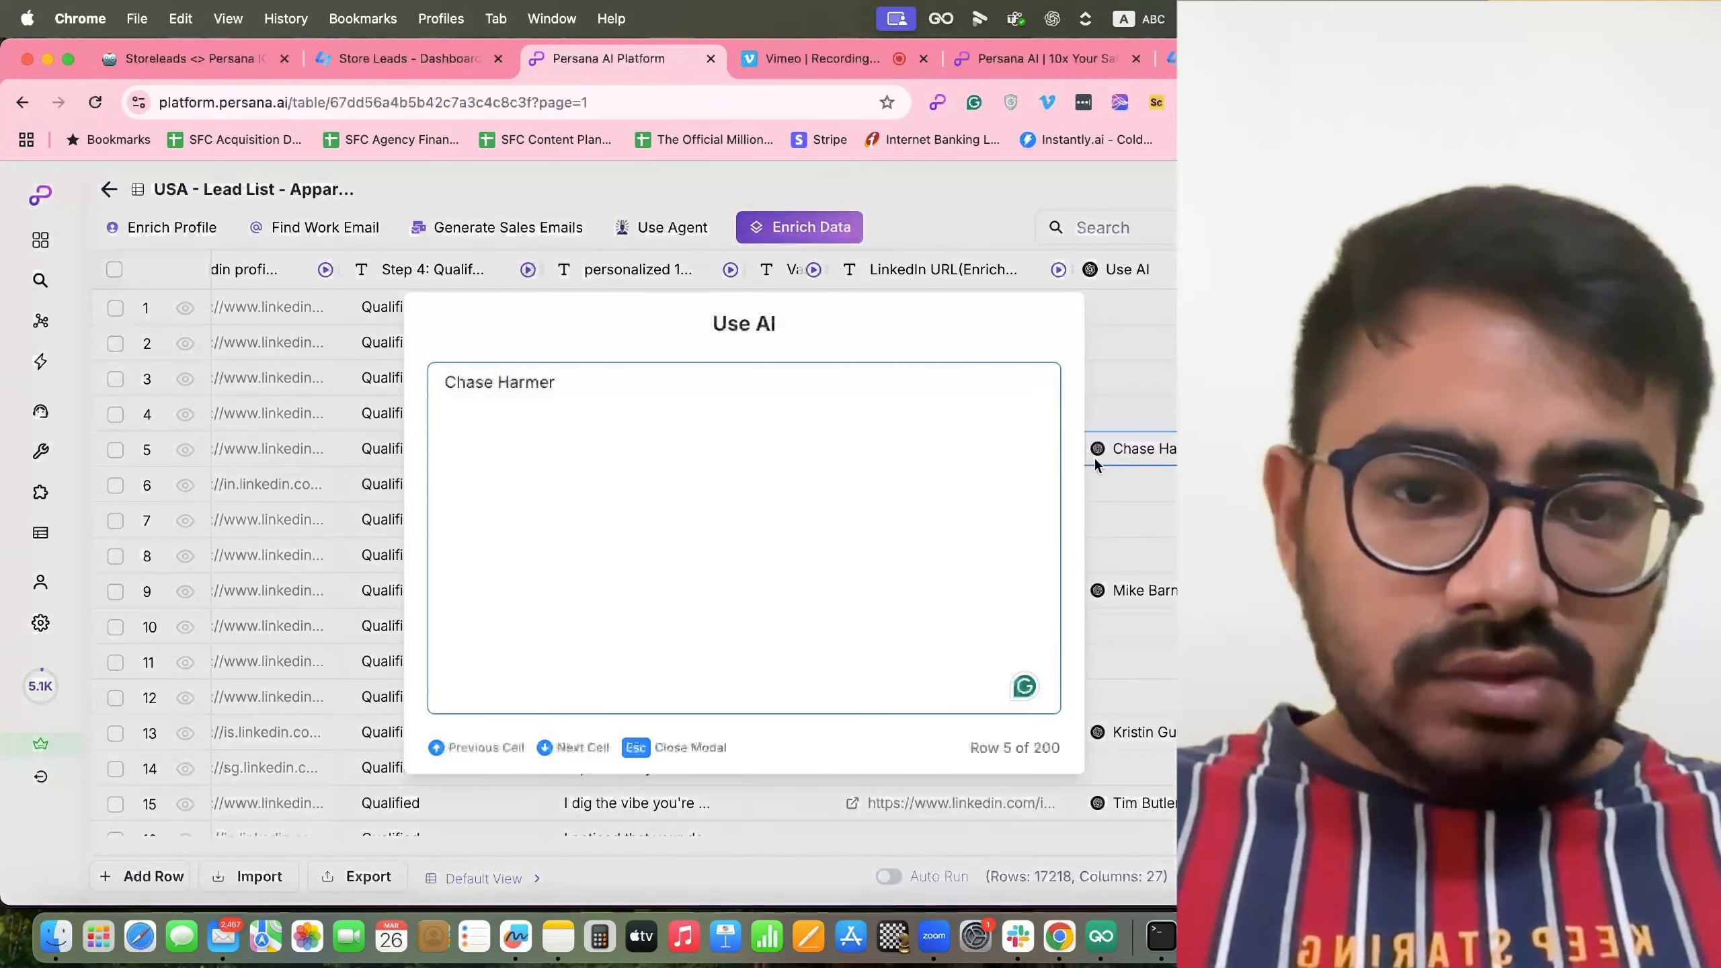
pyautogui.press('Escape')
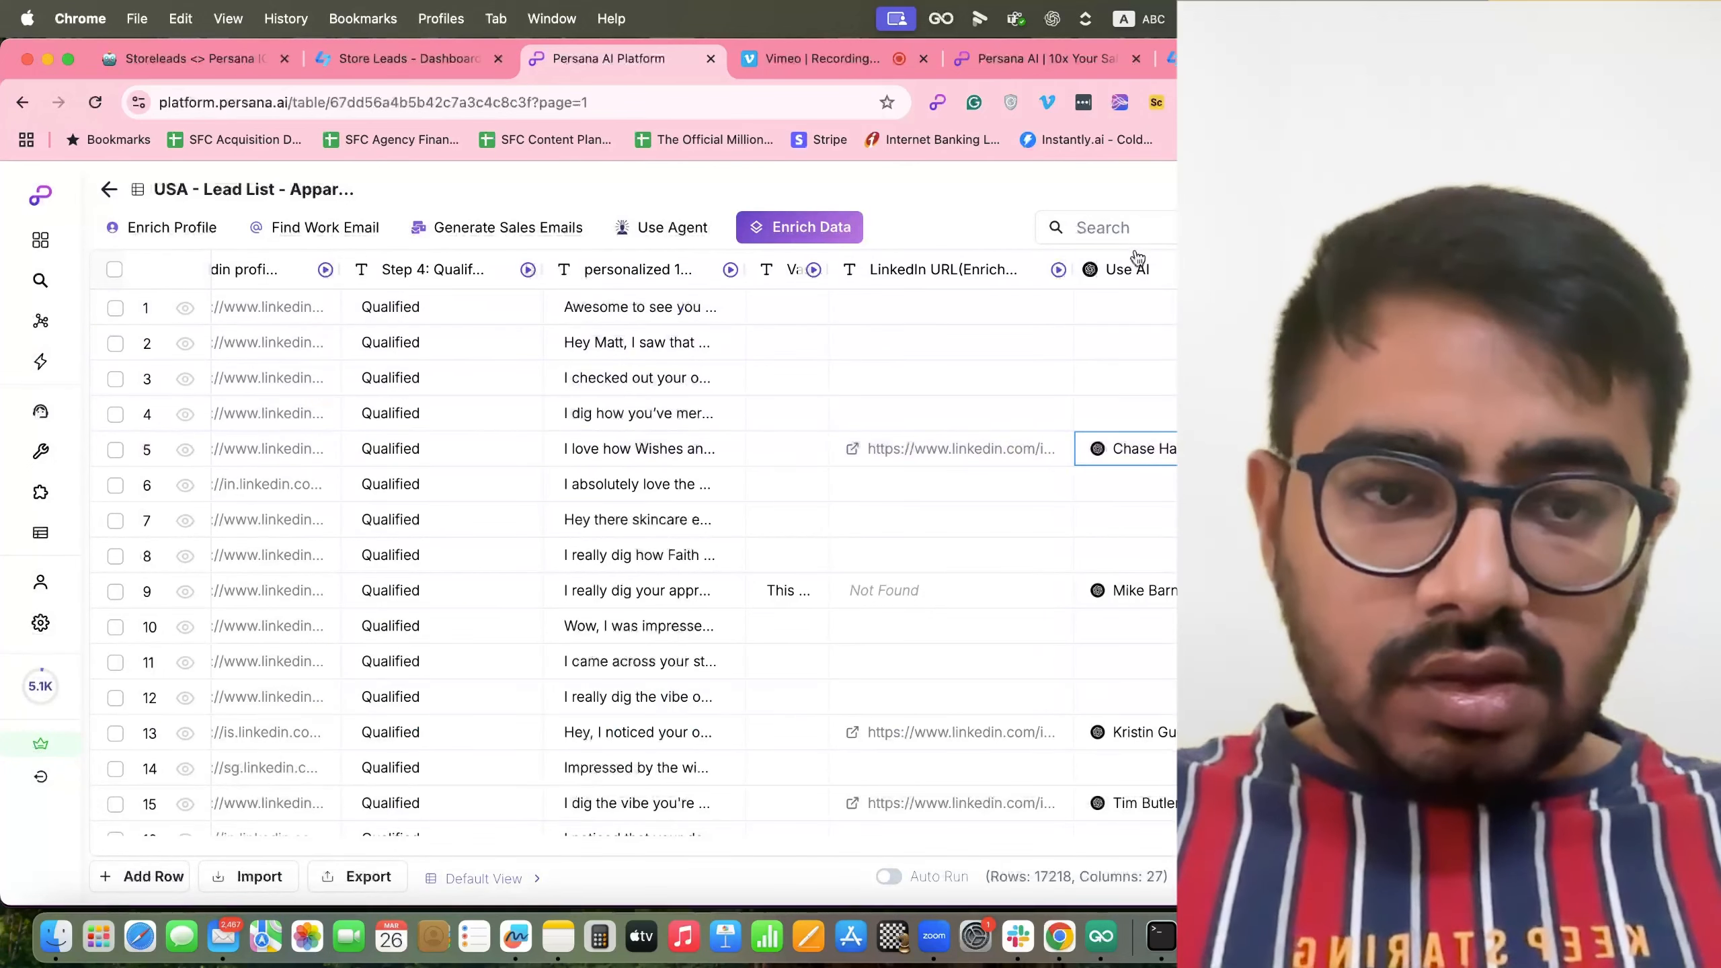
pyautogui.click(1142, 270)
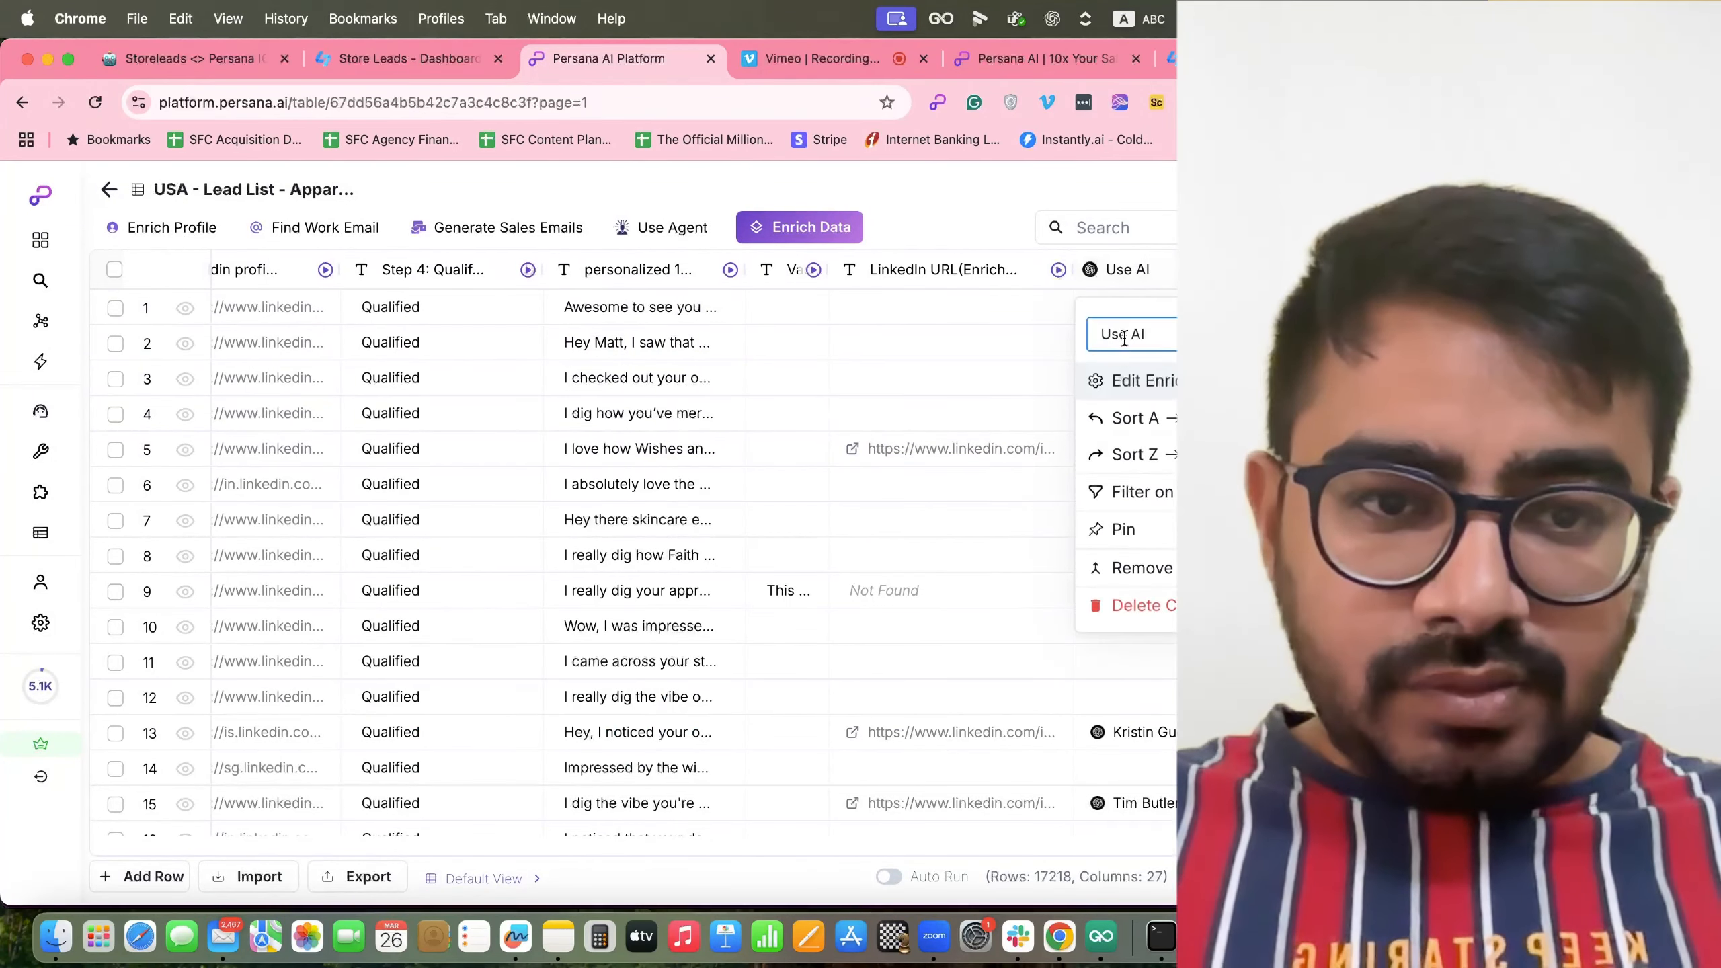
pyautogui.press('super+a')
pyautogui.write('Full Name')
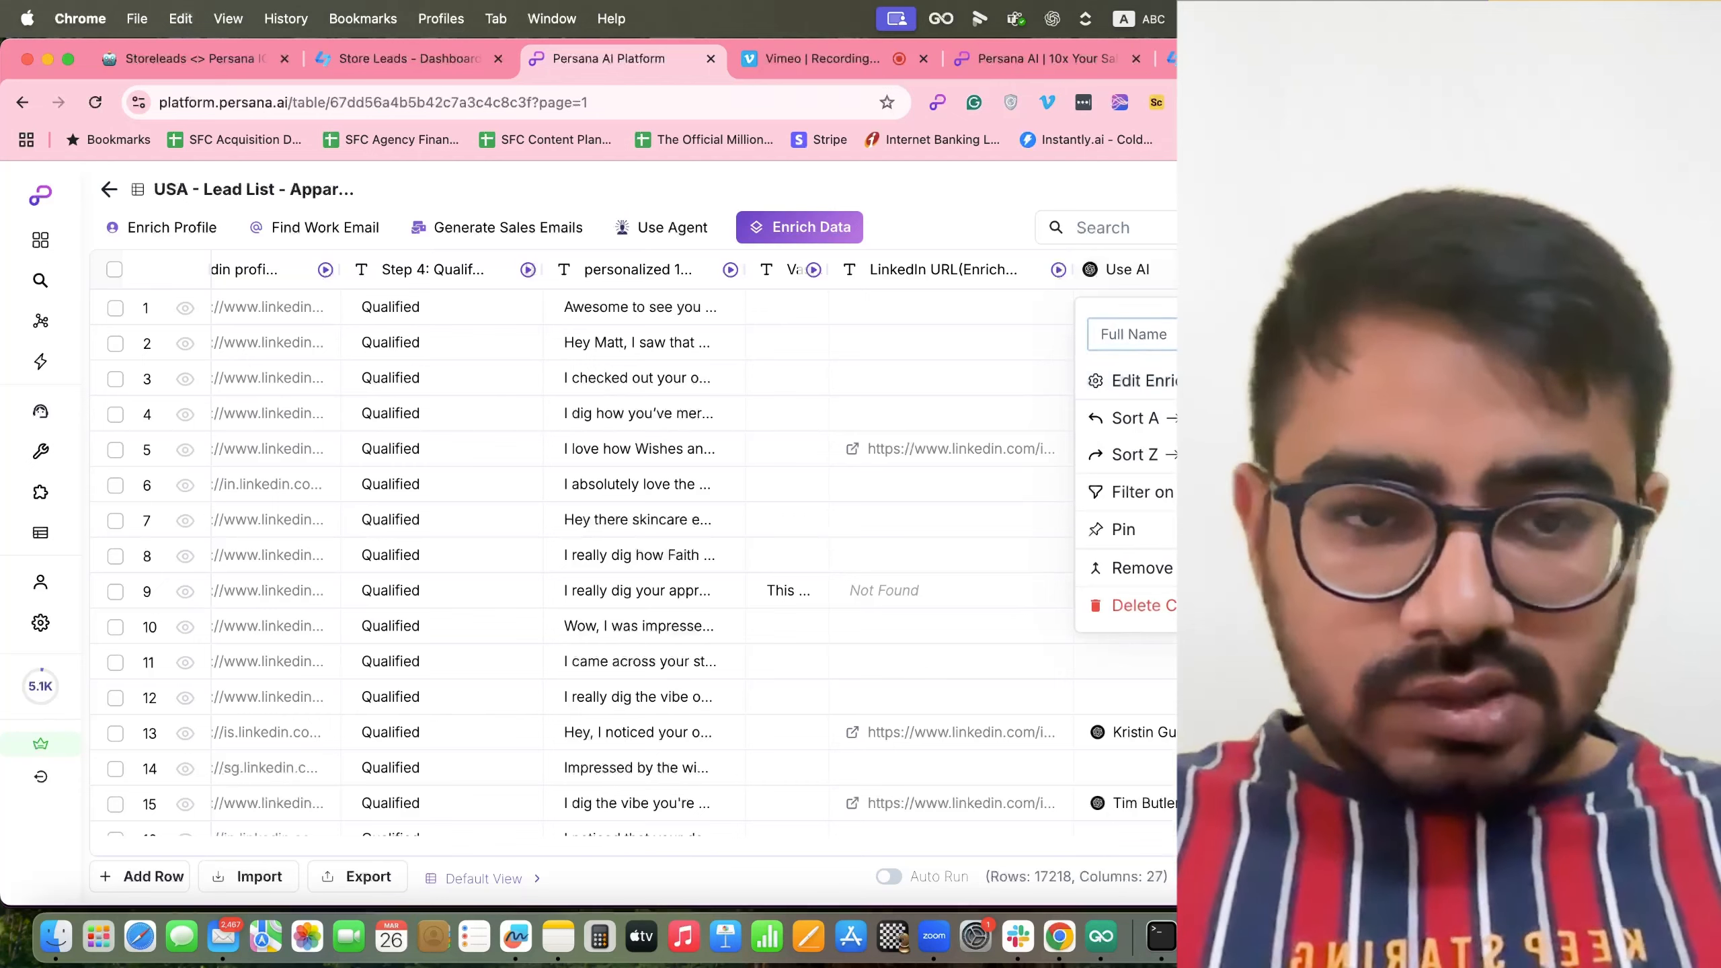
pyautogui.press('Return')
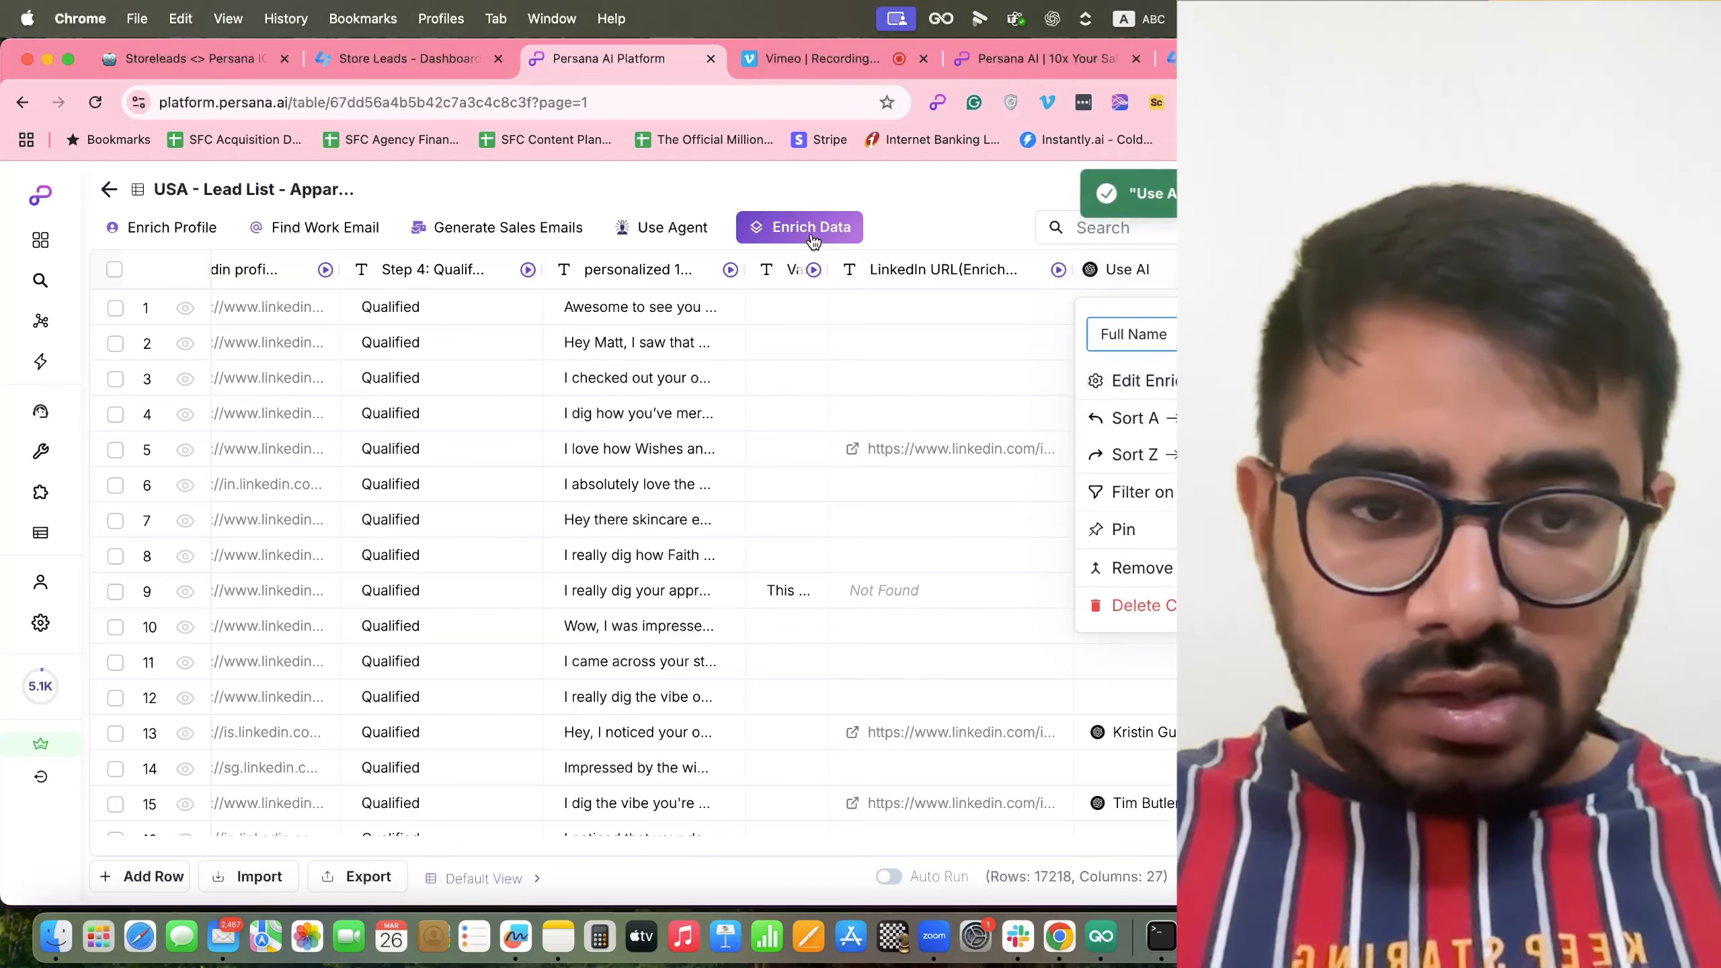
pyautogui.click(814, 239)
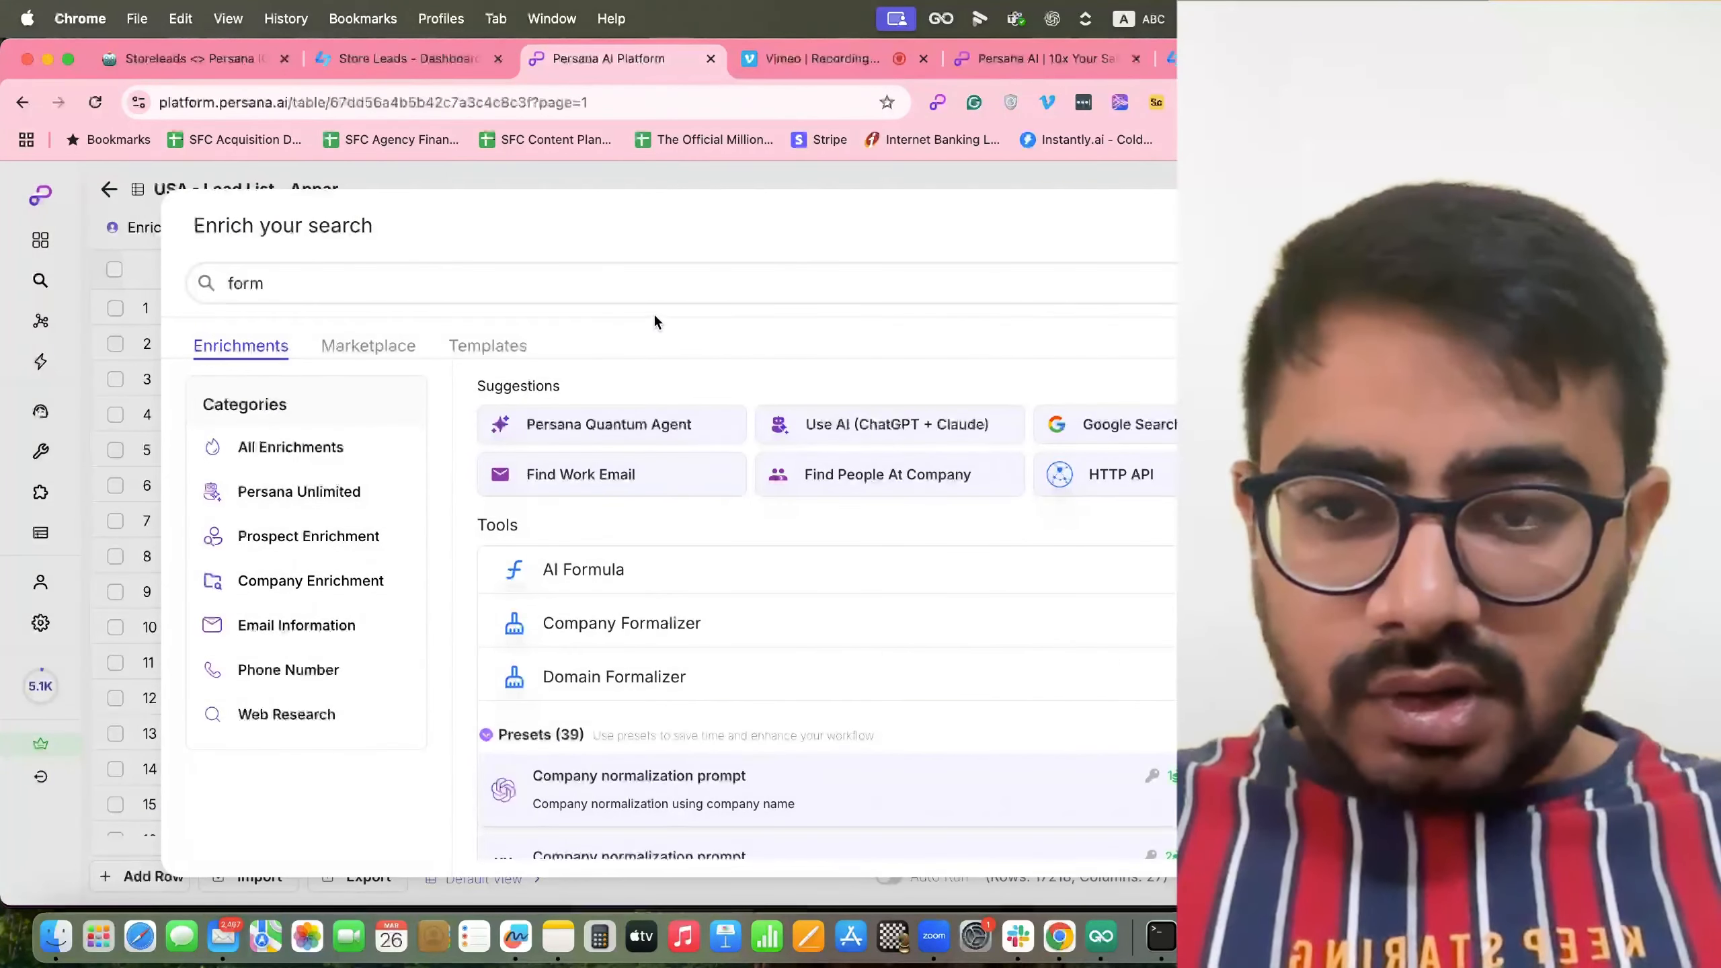
# Start an AI Formula whose prompt begins 'Split the 2 words from' plus the Full Name column.
pyautogui.click(623, 284)
pyautogui.write('ul')
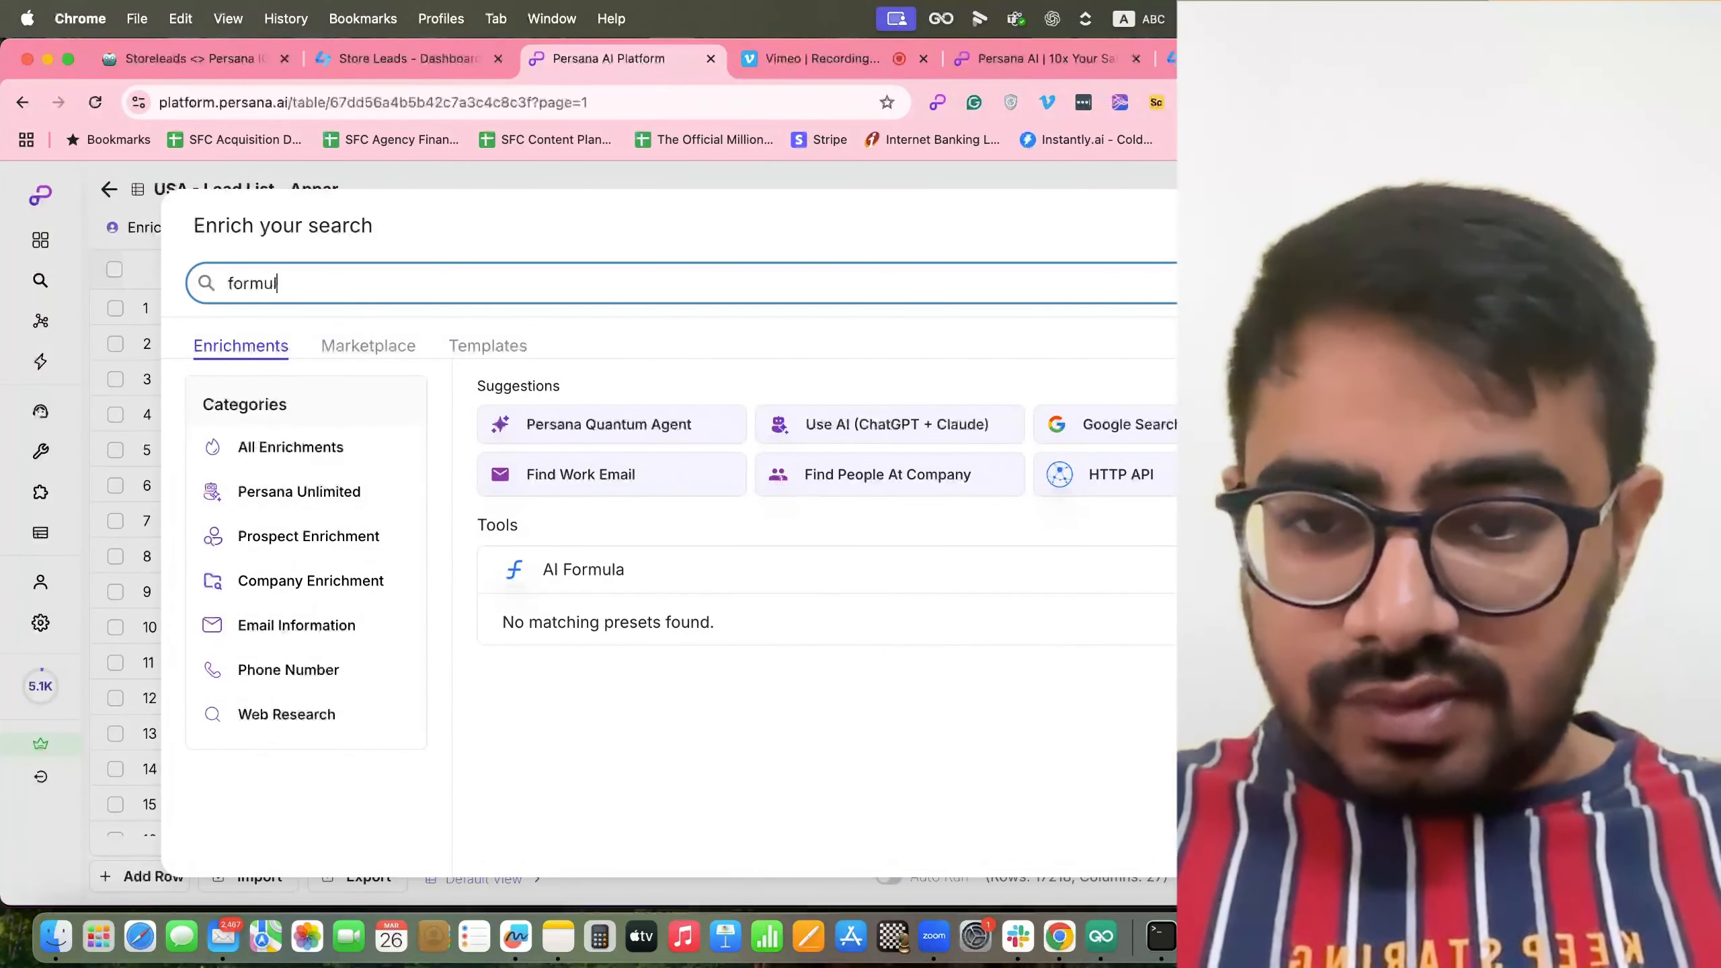
pyautogui.click(575, 584)
pyautogui.write('Spli')
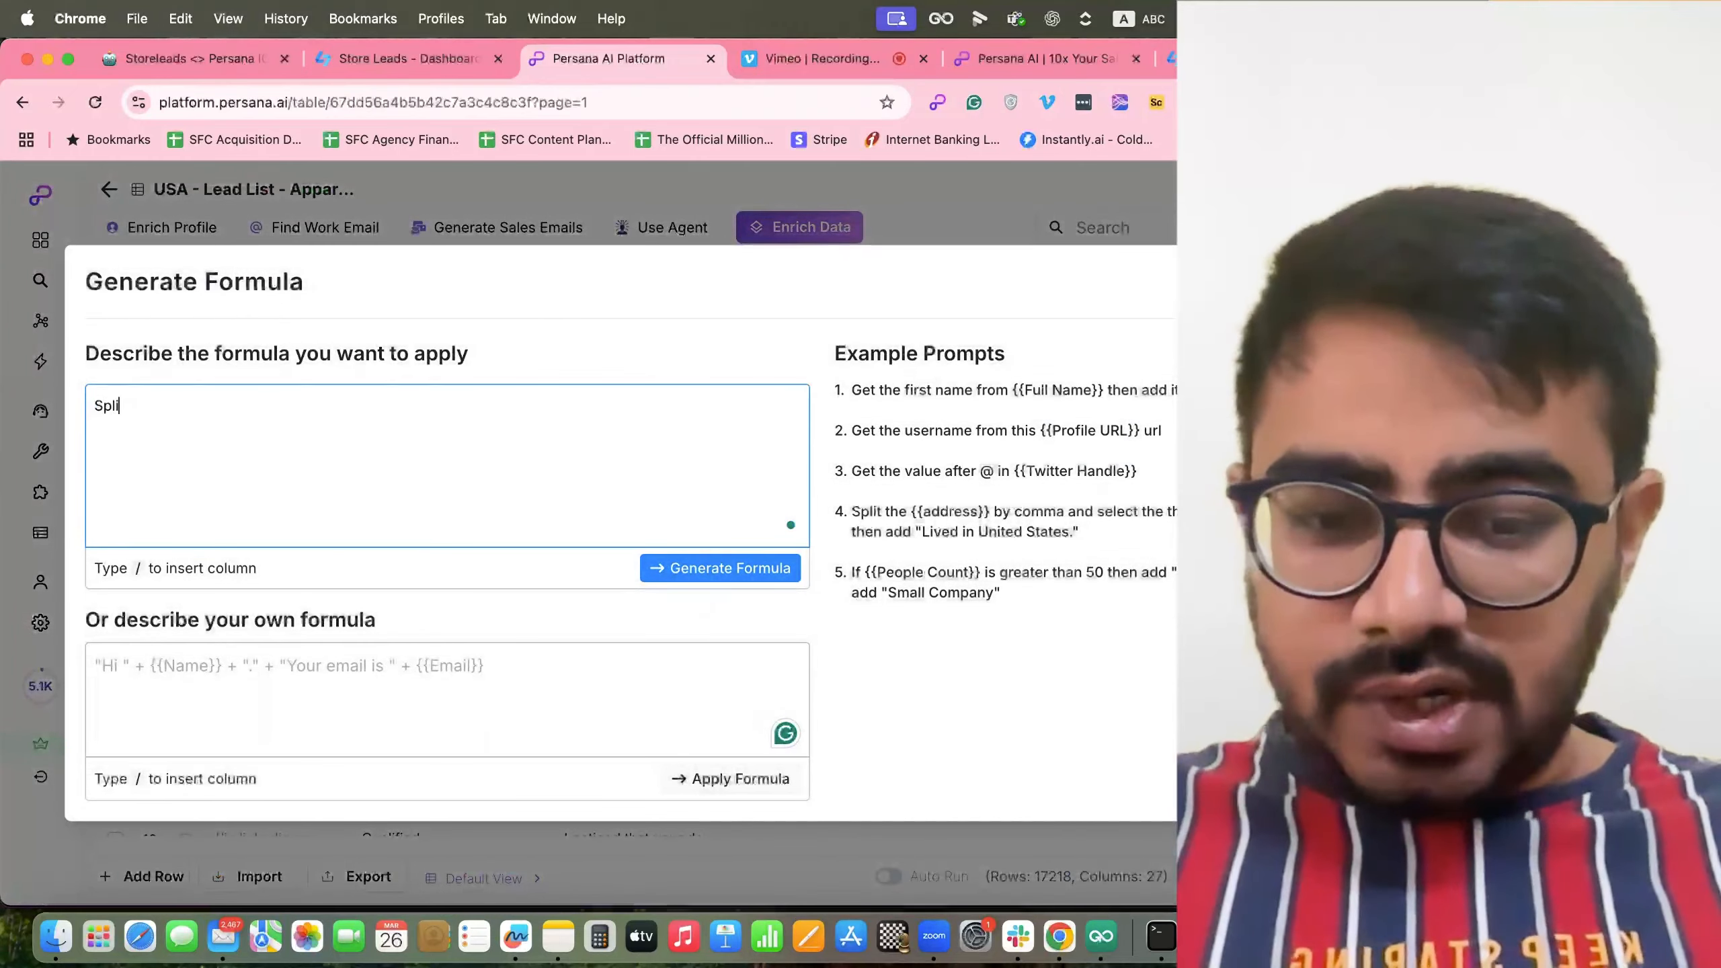
pyautogui.write('t the 2 words from /')
pyautogui.scroll(-5, 386, 557)
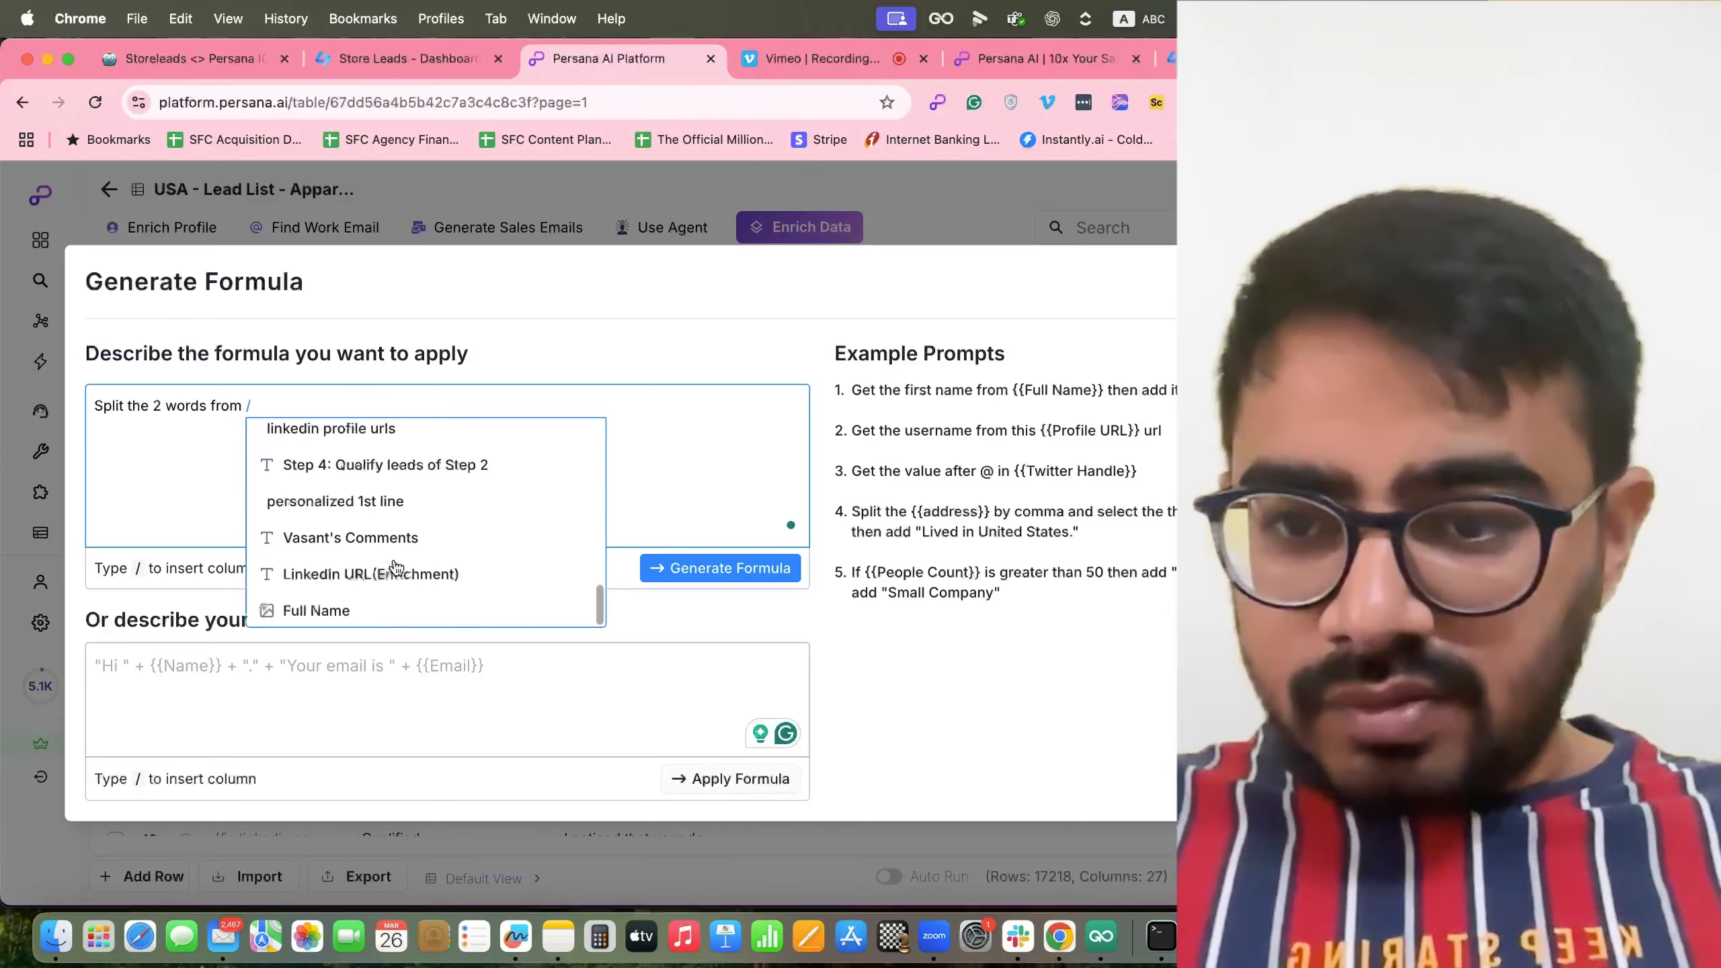
pyautogui.click(365, 603)
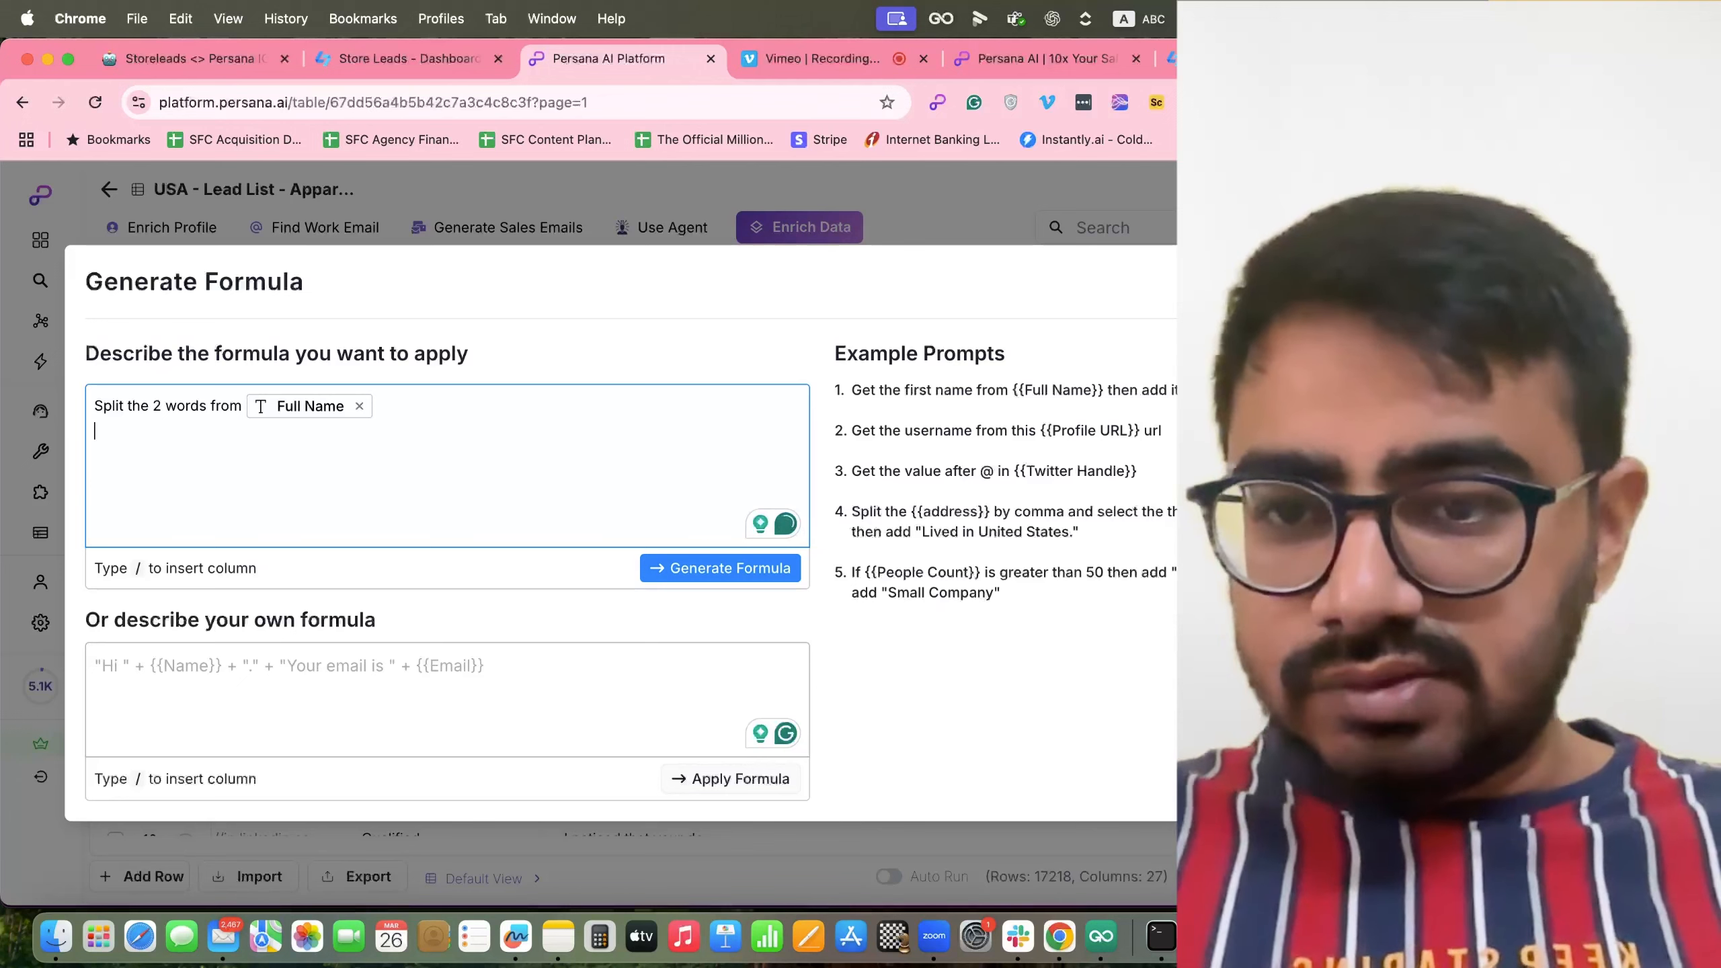
# Add an example full name split into two separate columns, forbid anything else, and generate the formula.
pyautogui.write('E.g.')
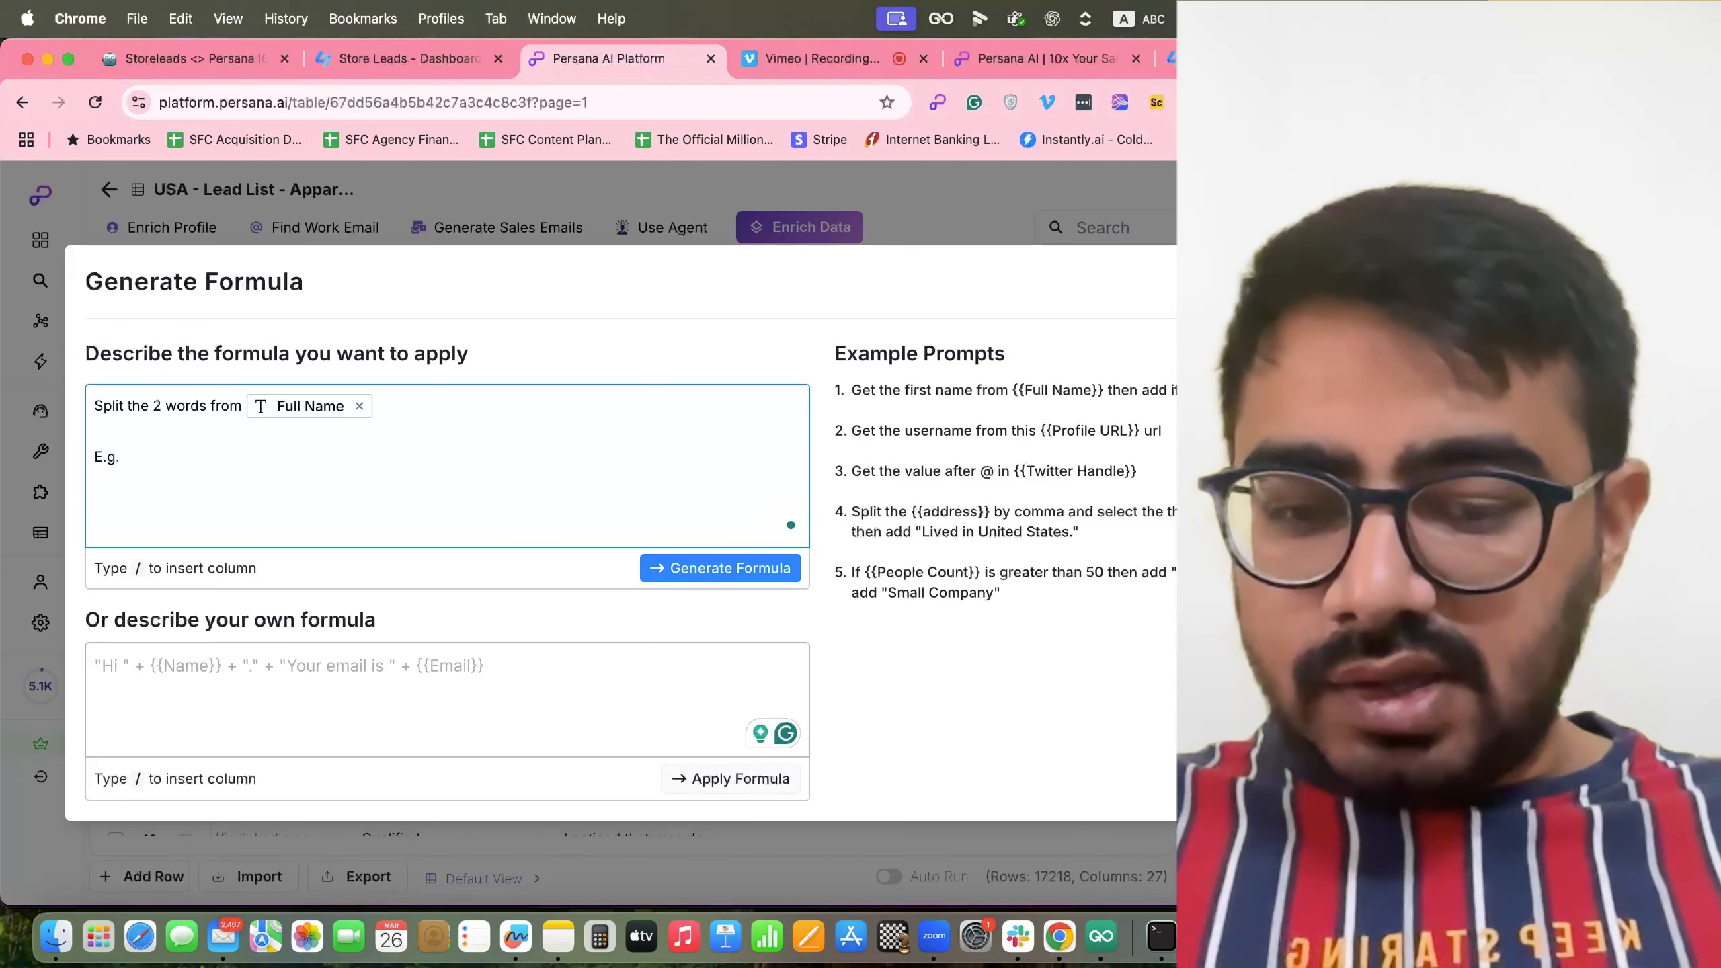
pyautogui.write(' If the ')
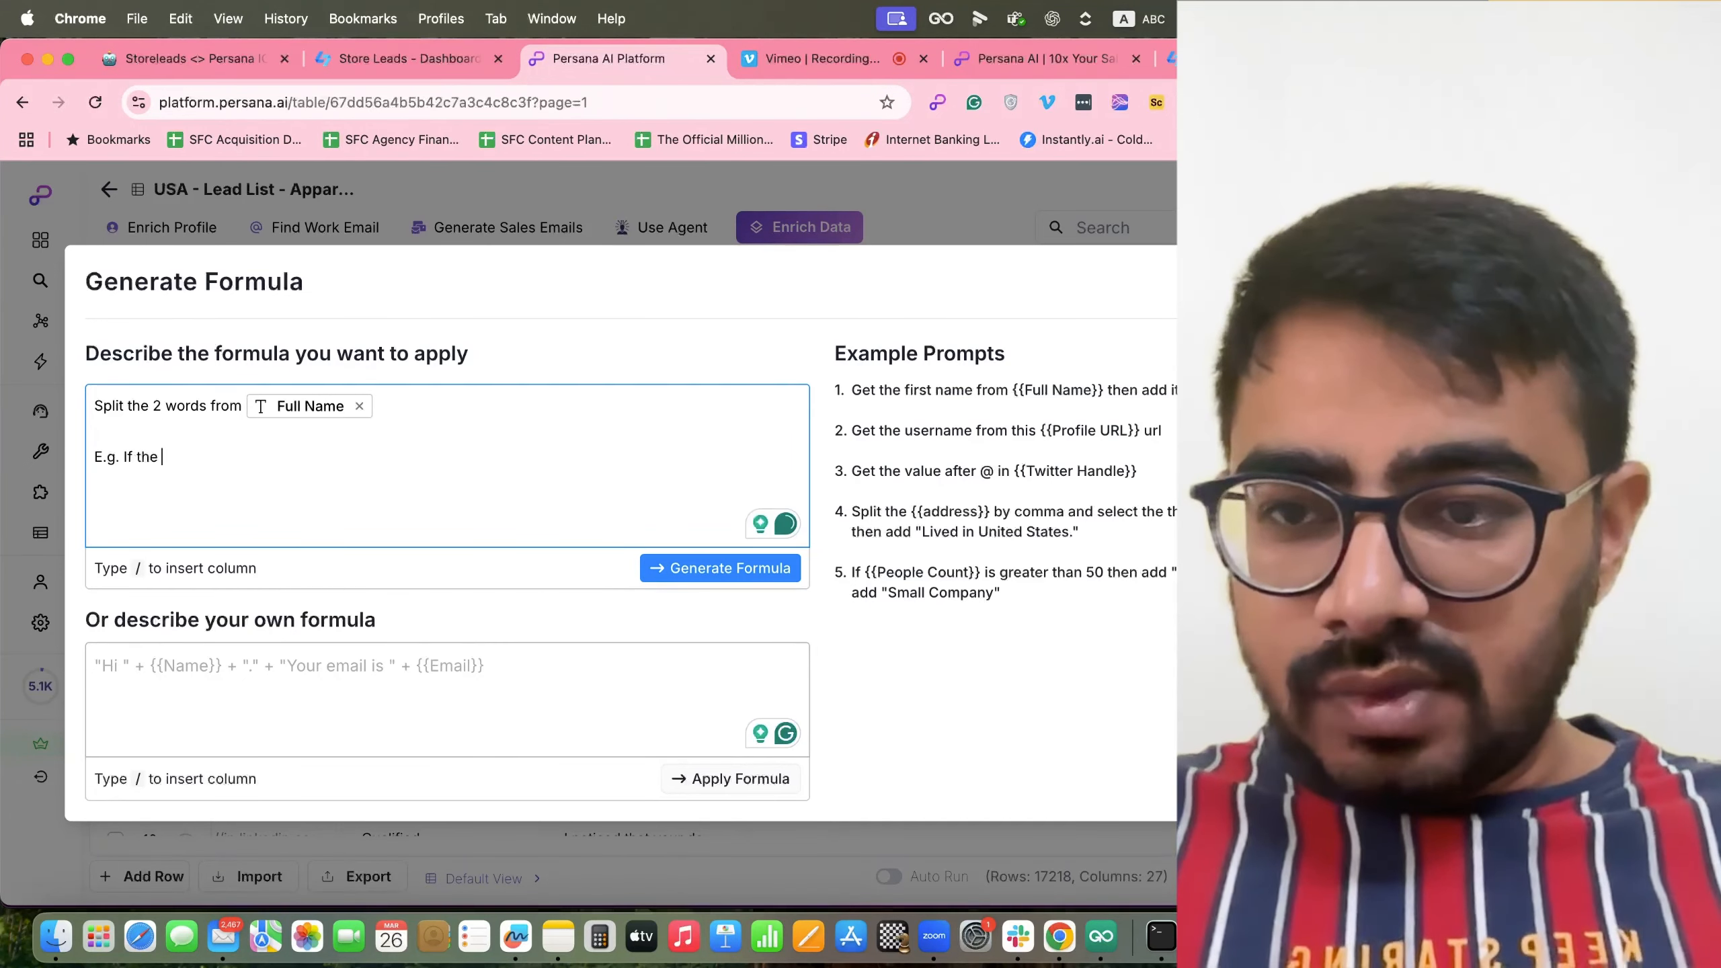
pyautogui.write('/')
pyautogui.scroll(-5, 307, 543)
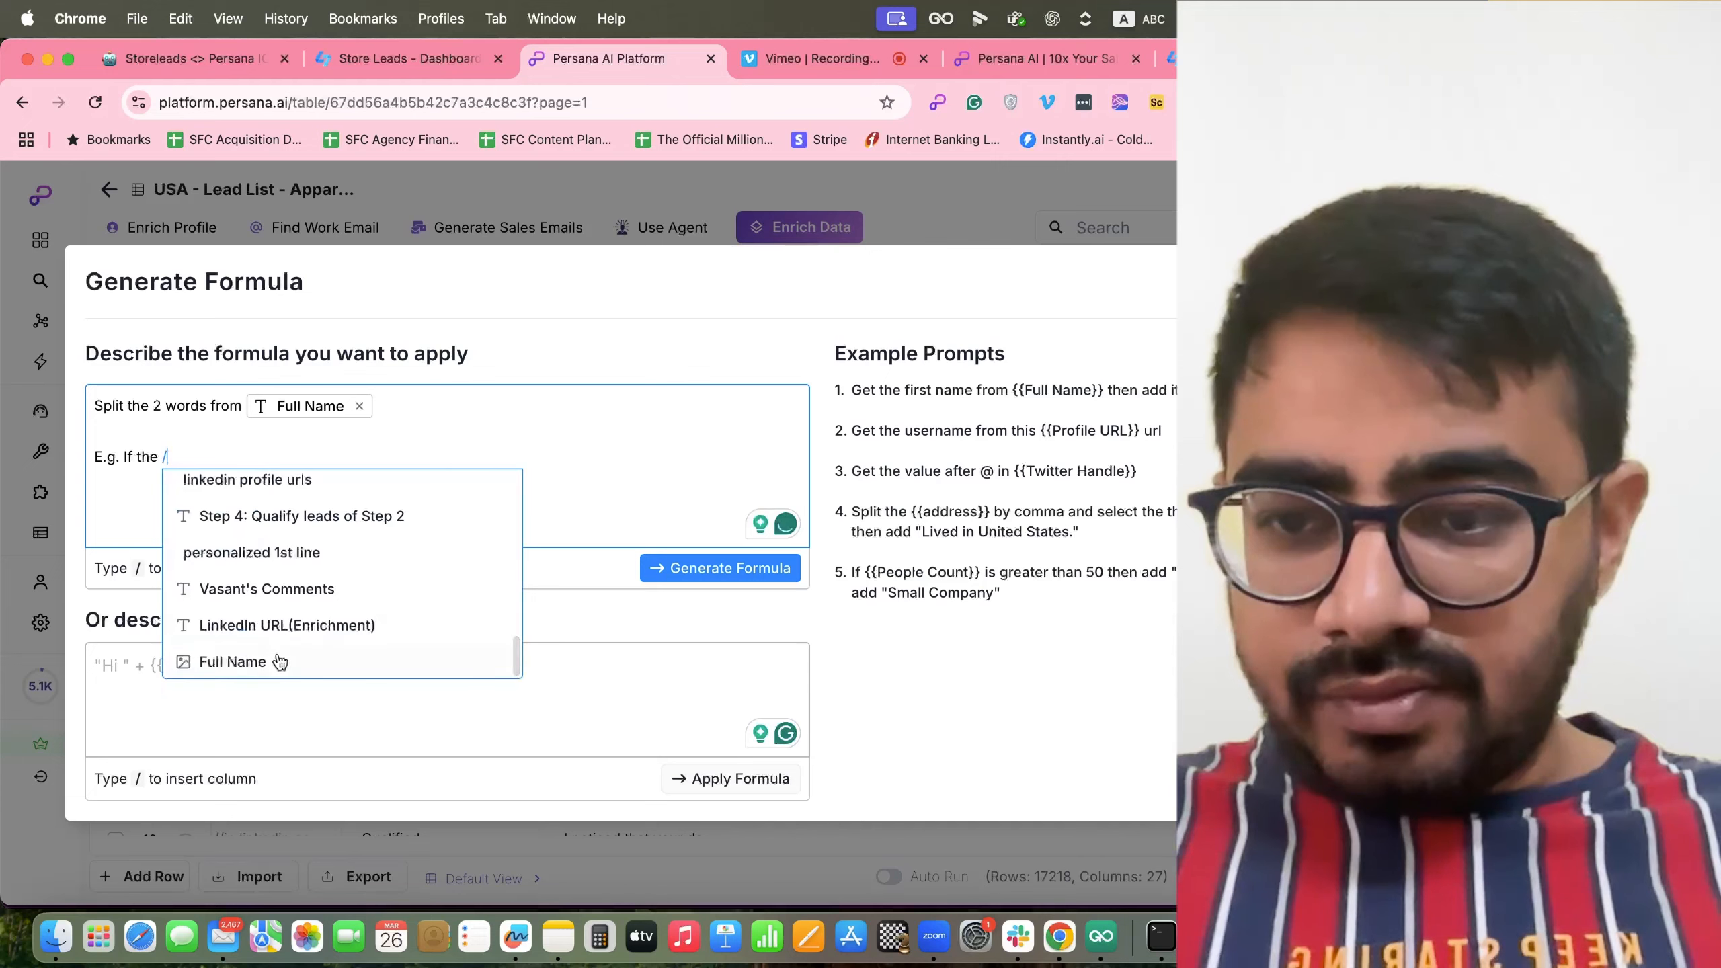
pyautogui.click(278, 656)
pyautogui.write('contains ')
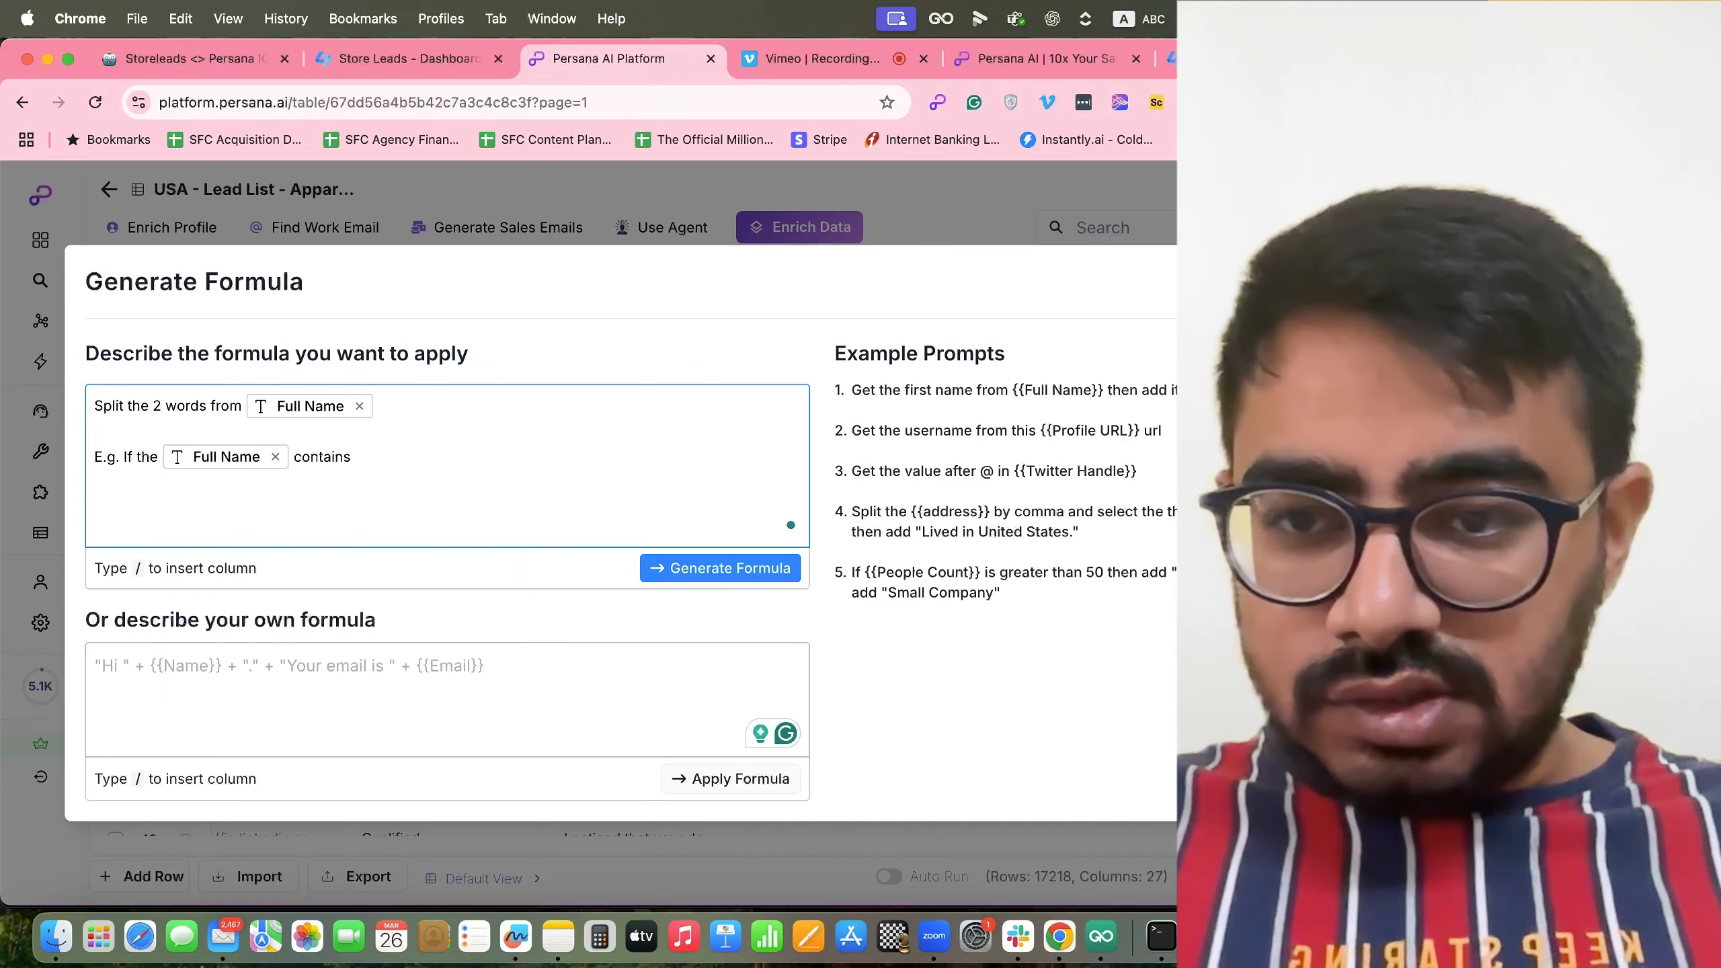
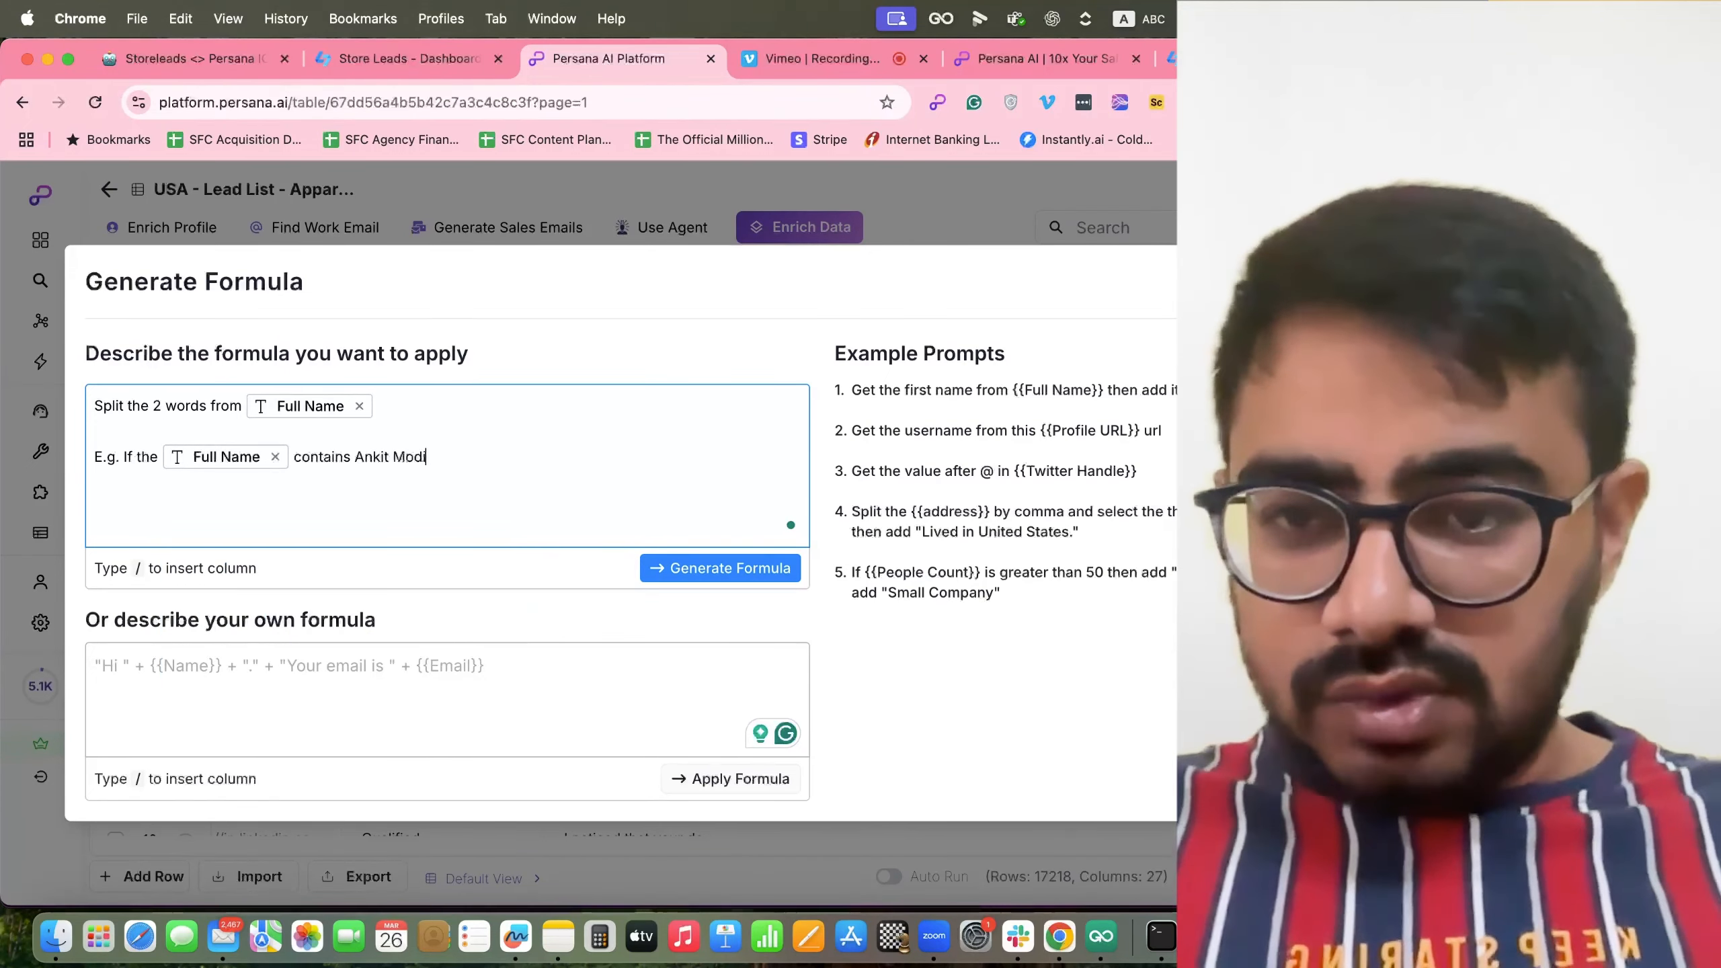
pyautogui.write(', the out')
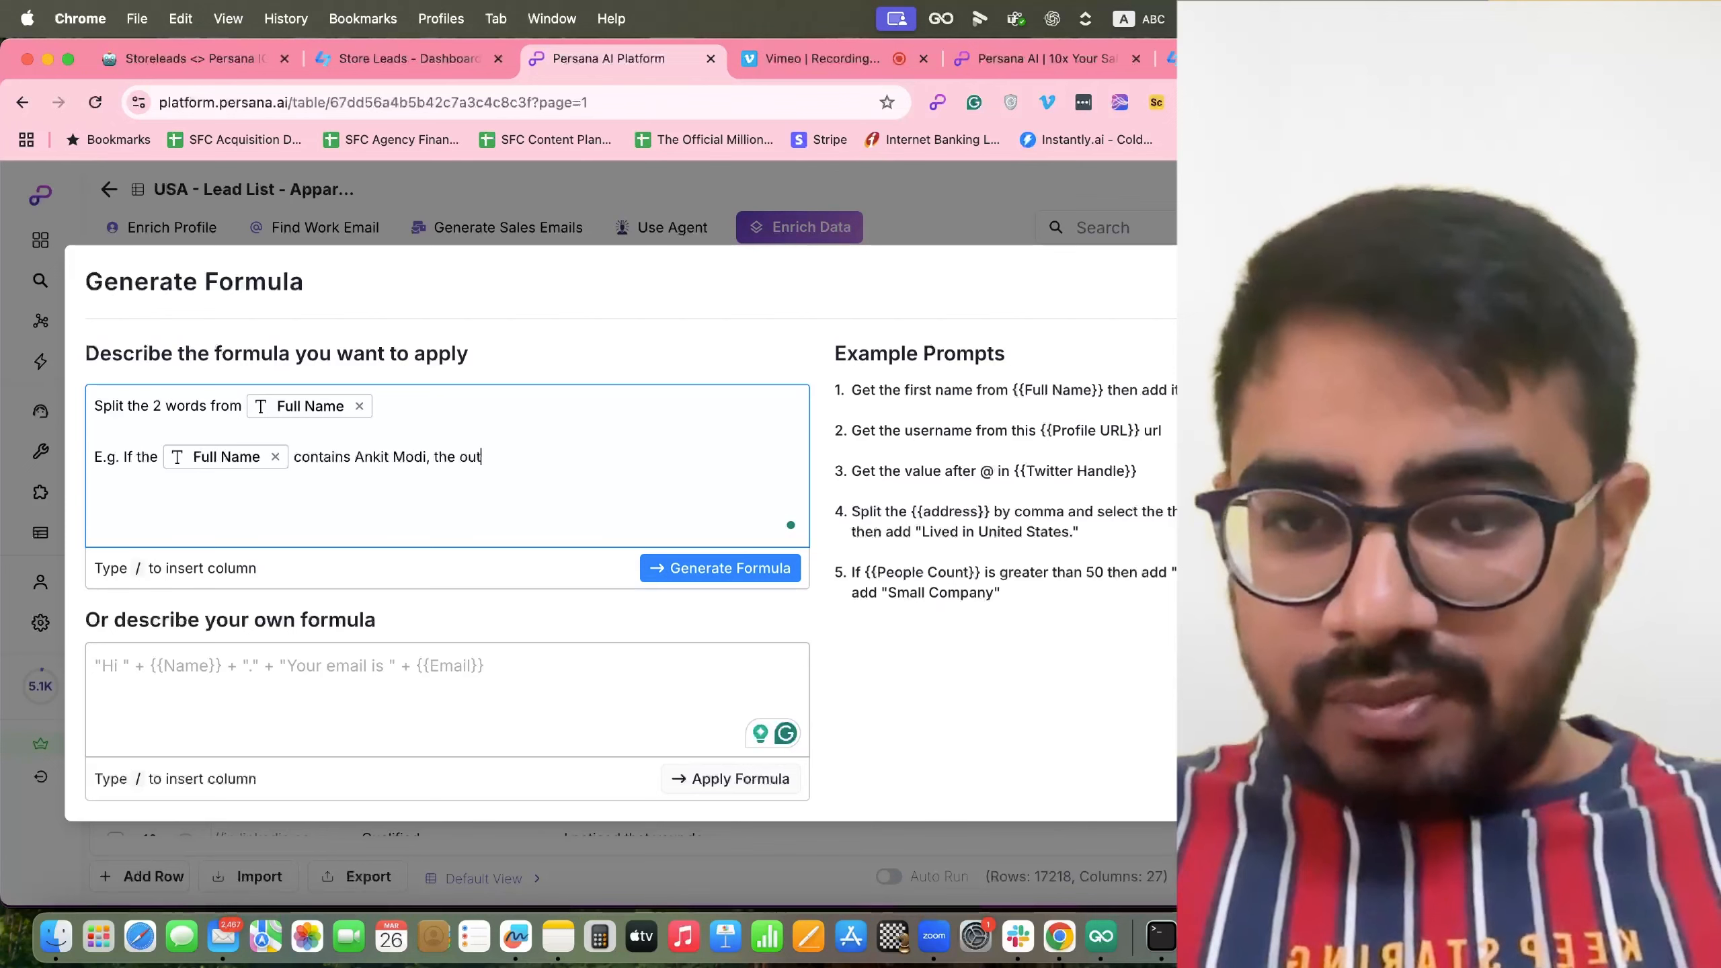
pyautogui.write('put should ')
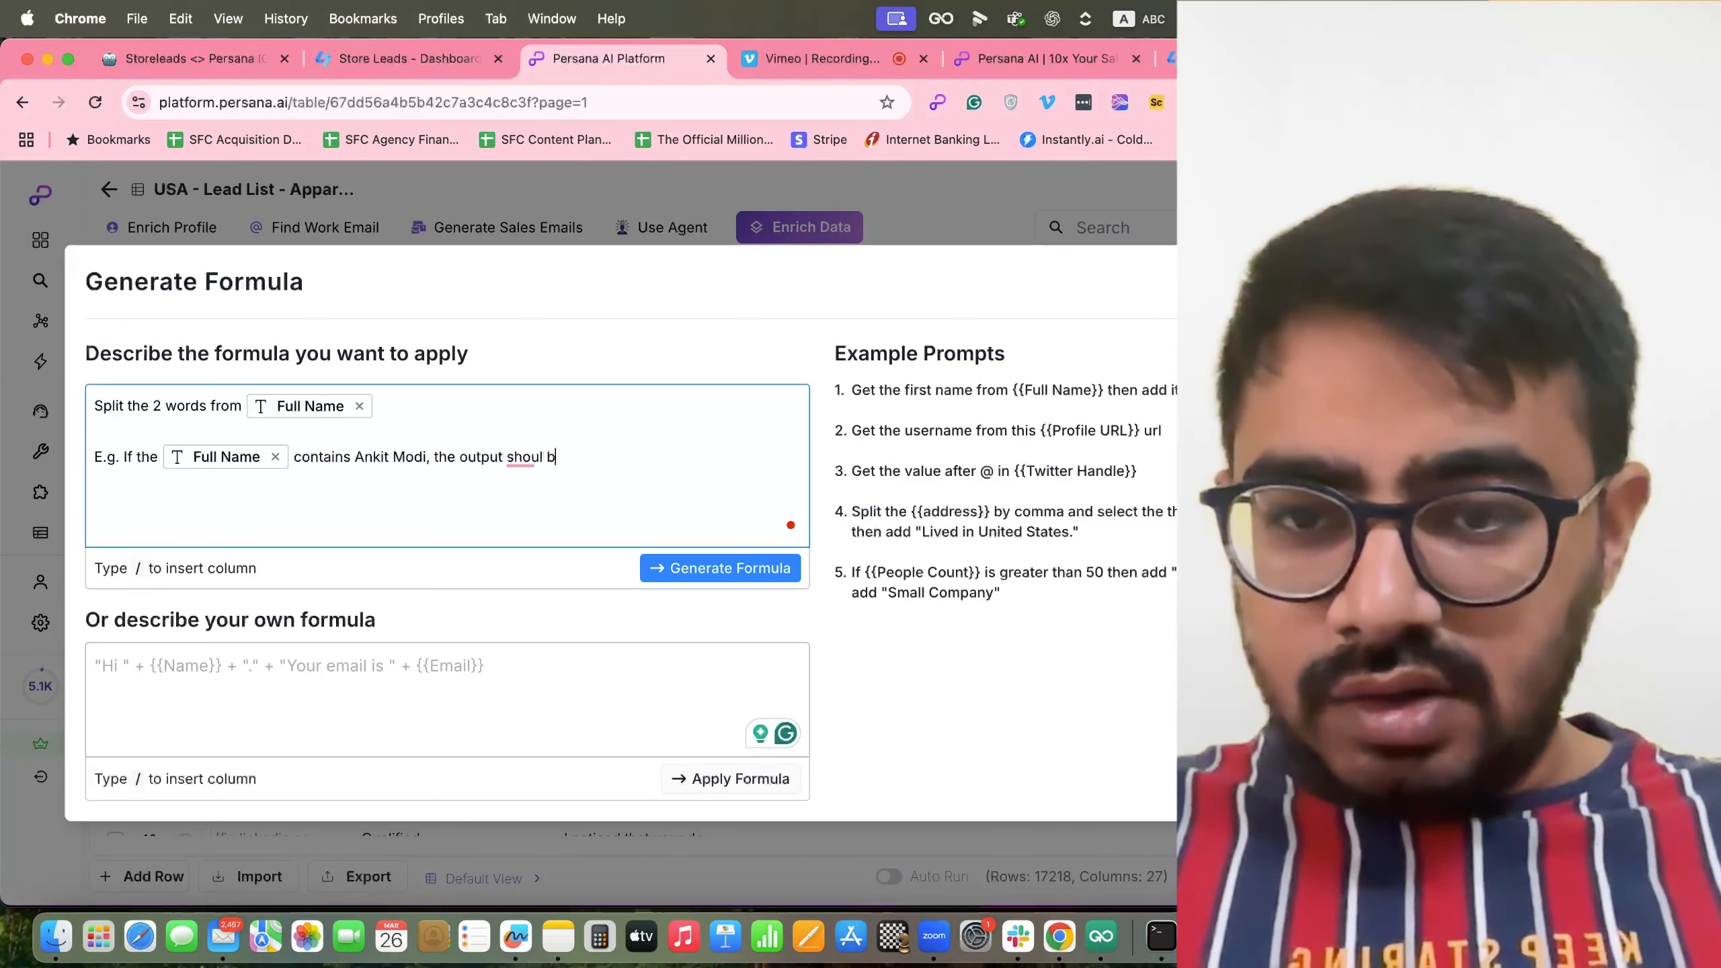
pyautogui.write('be 2 s')
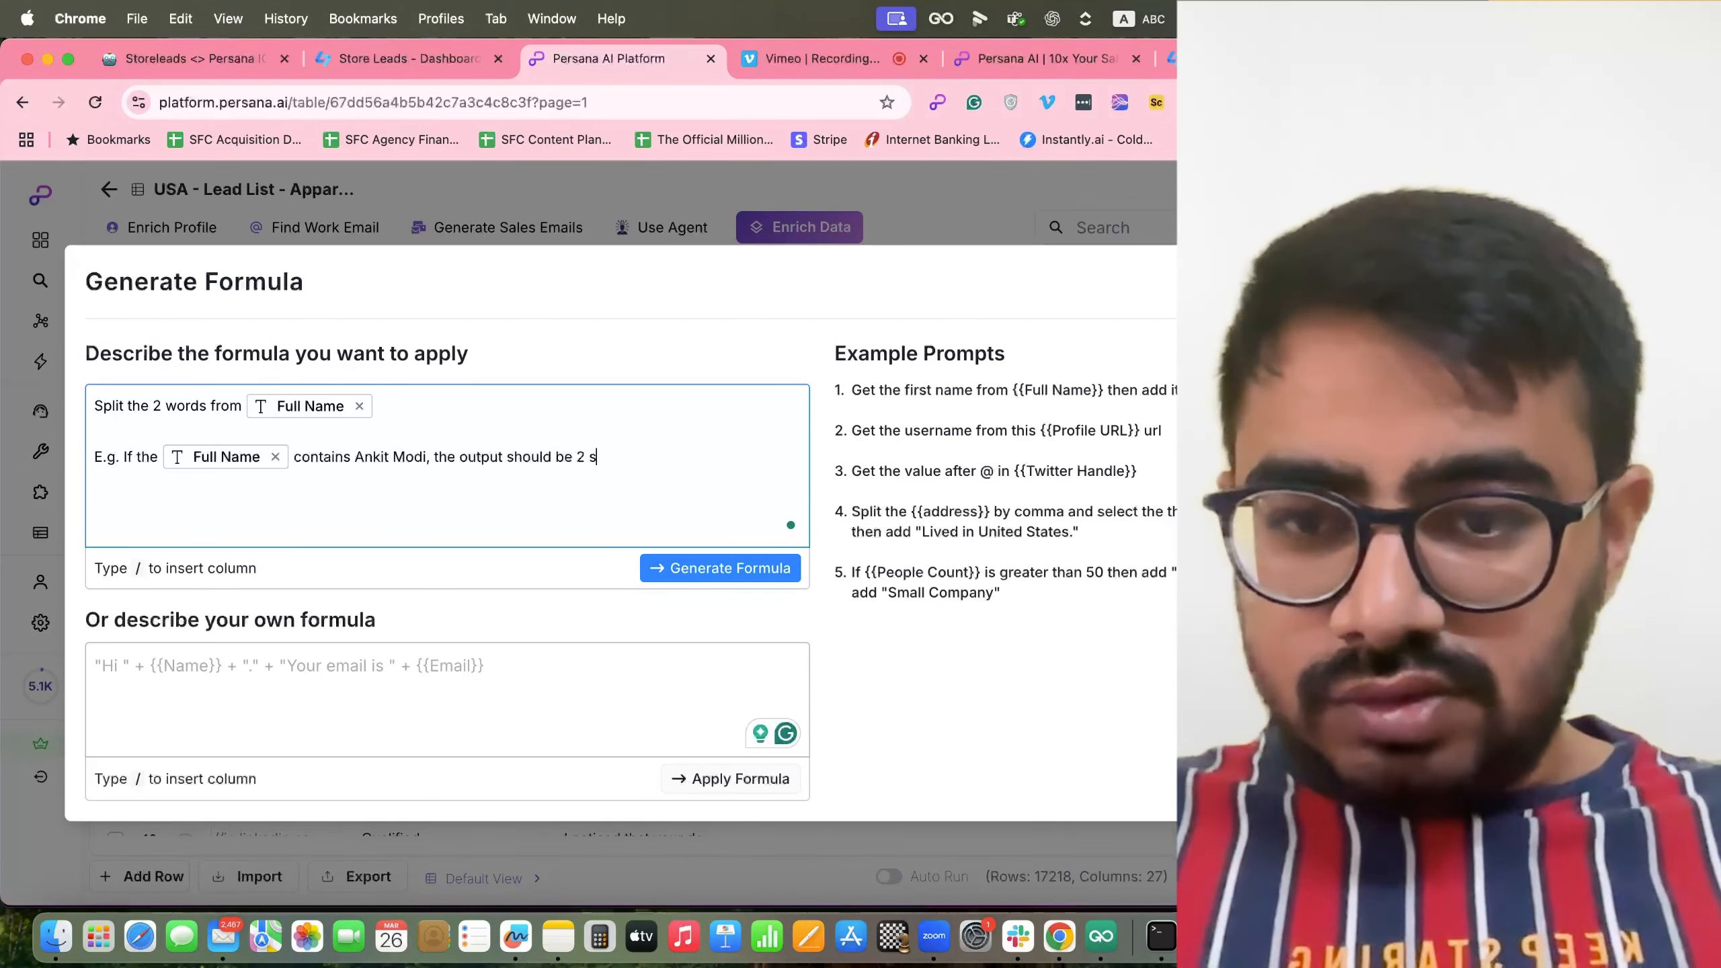
pyautogui.write('eperate colo')
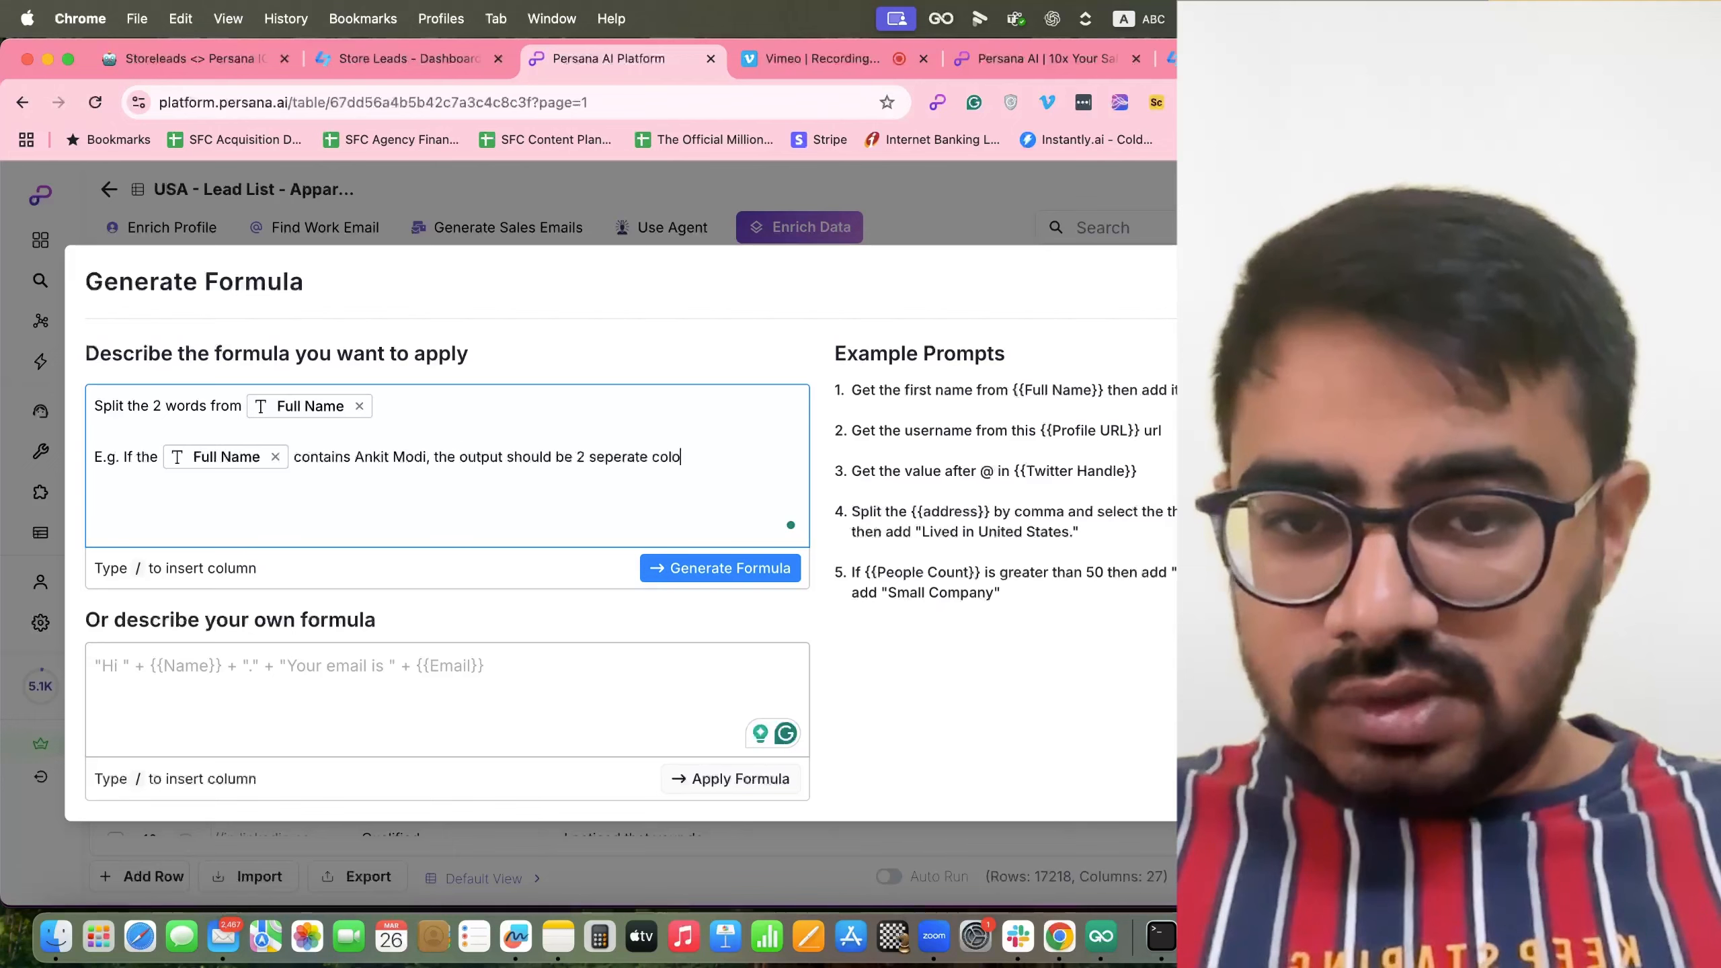
pyautogui.write("umns as 'A nk")
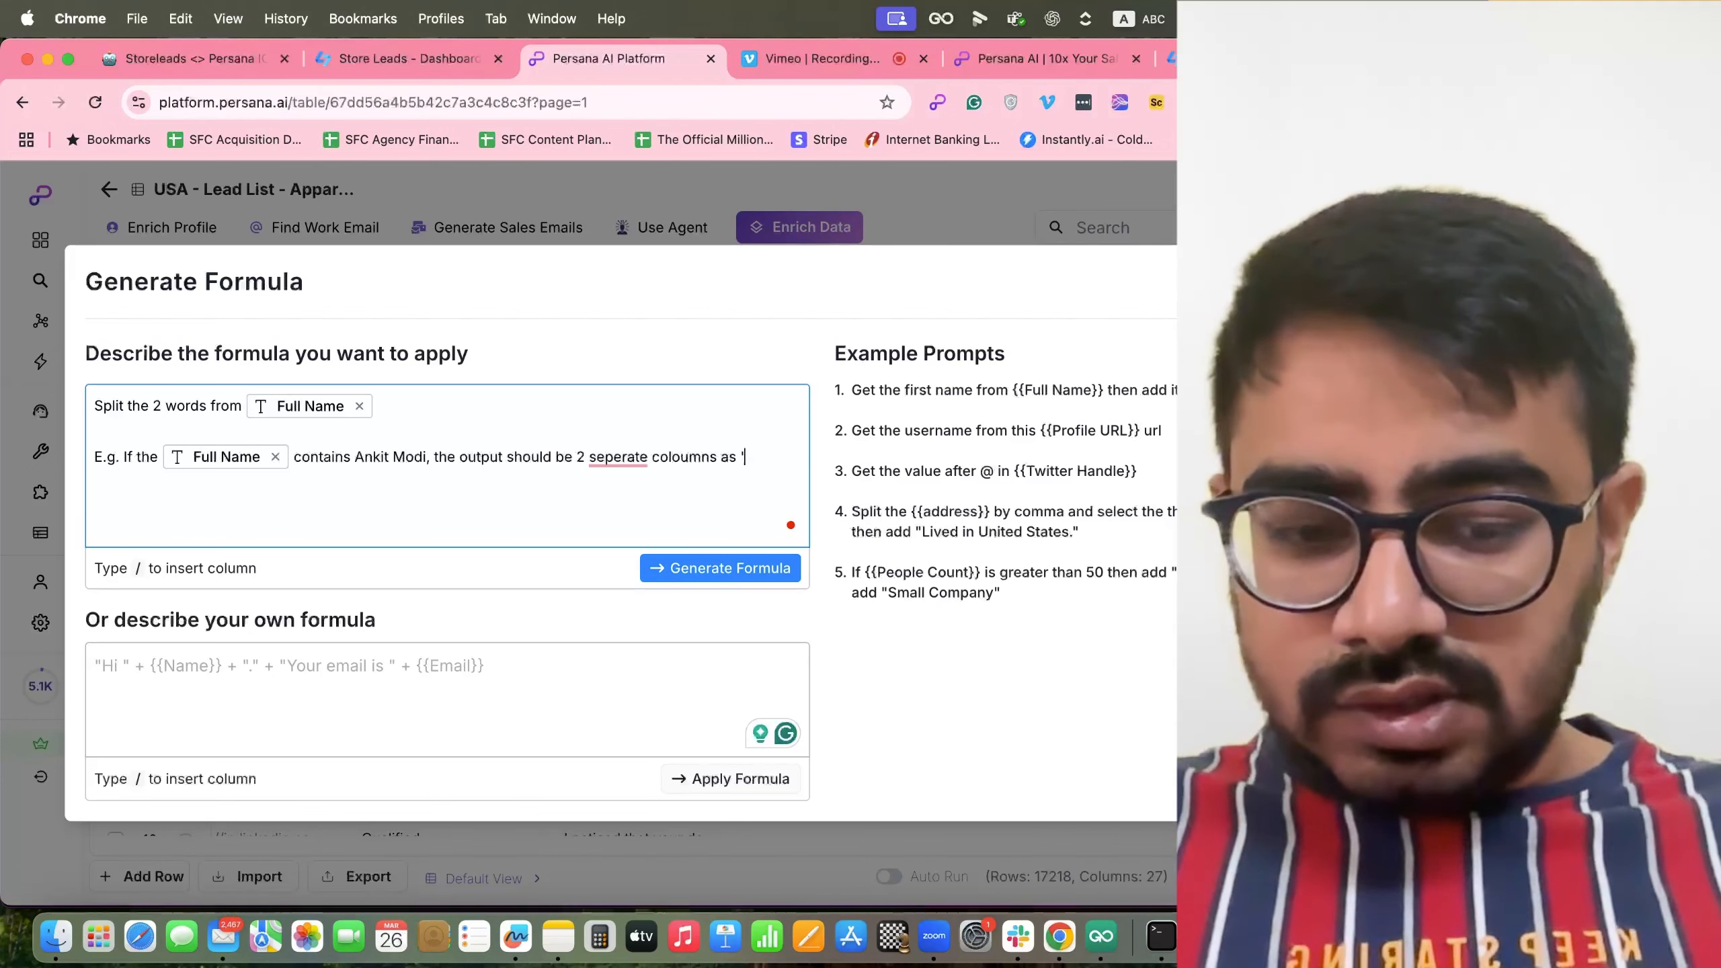
pyautogui.press('BackSpace')
pyautogui.press('BackSpace')
pyautogui.press('BackSpace')
pyautogui.press('BackSpace')
pyautogui.press('BackSpace')
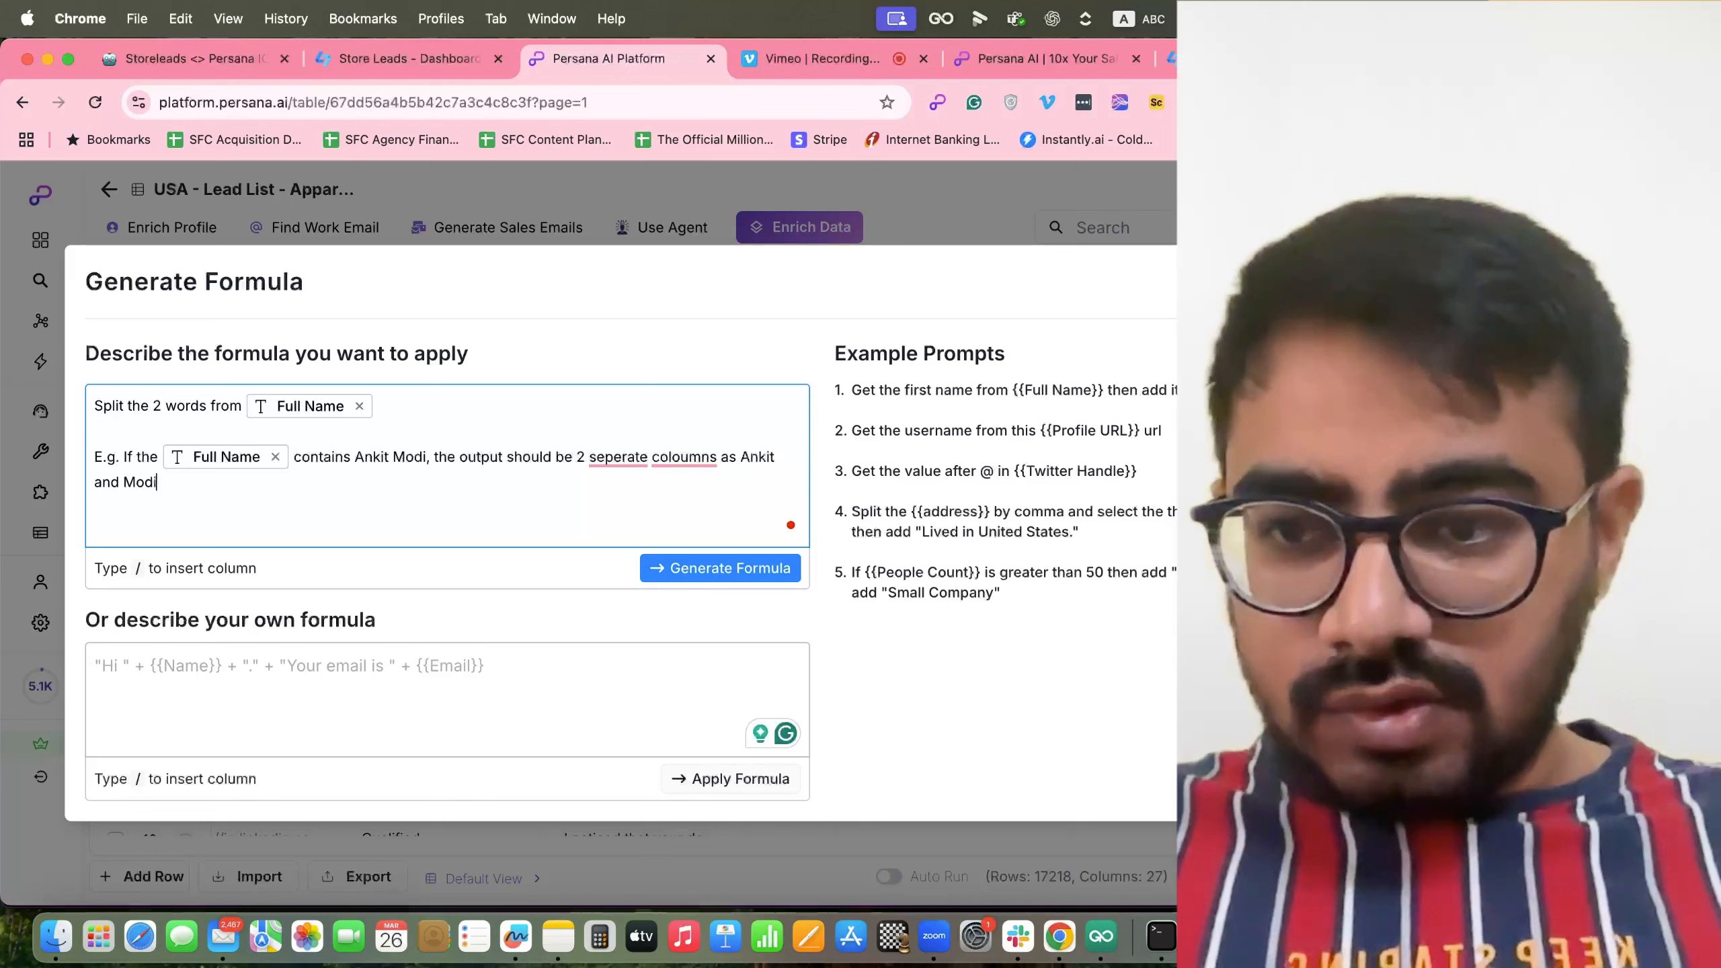
pyautogui.write(". Don't u")
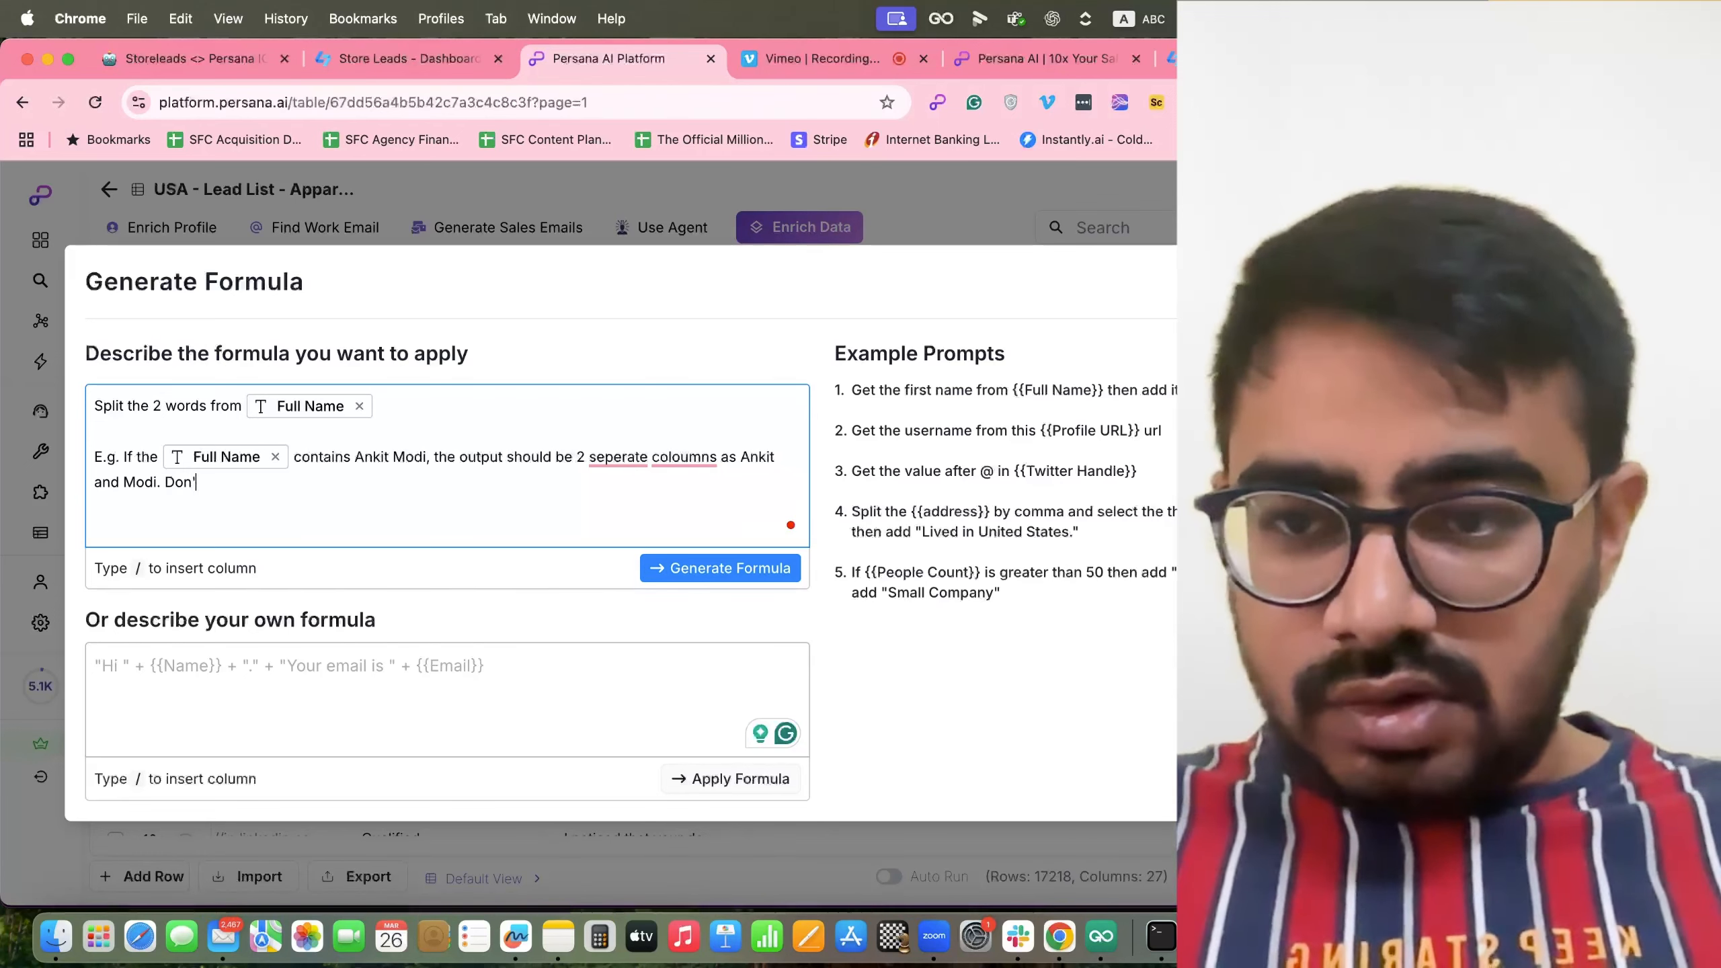
pyautogui.write("se 'A")
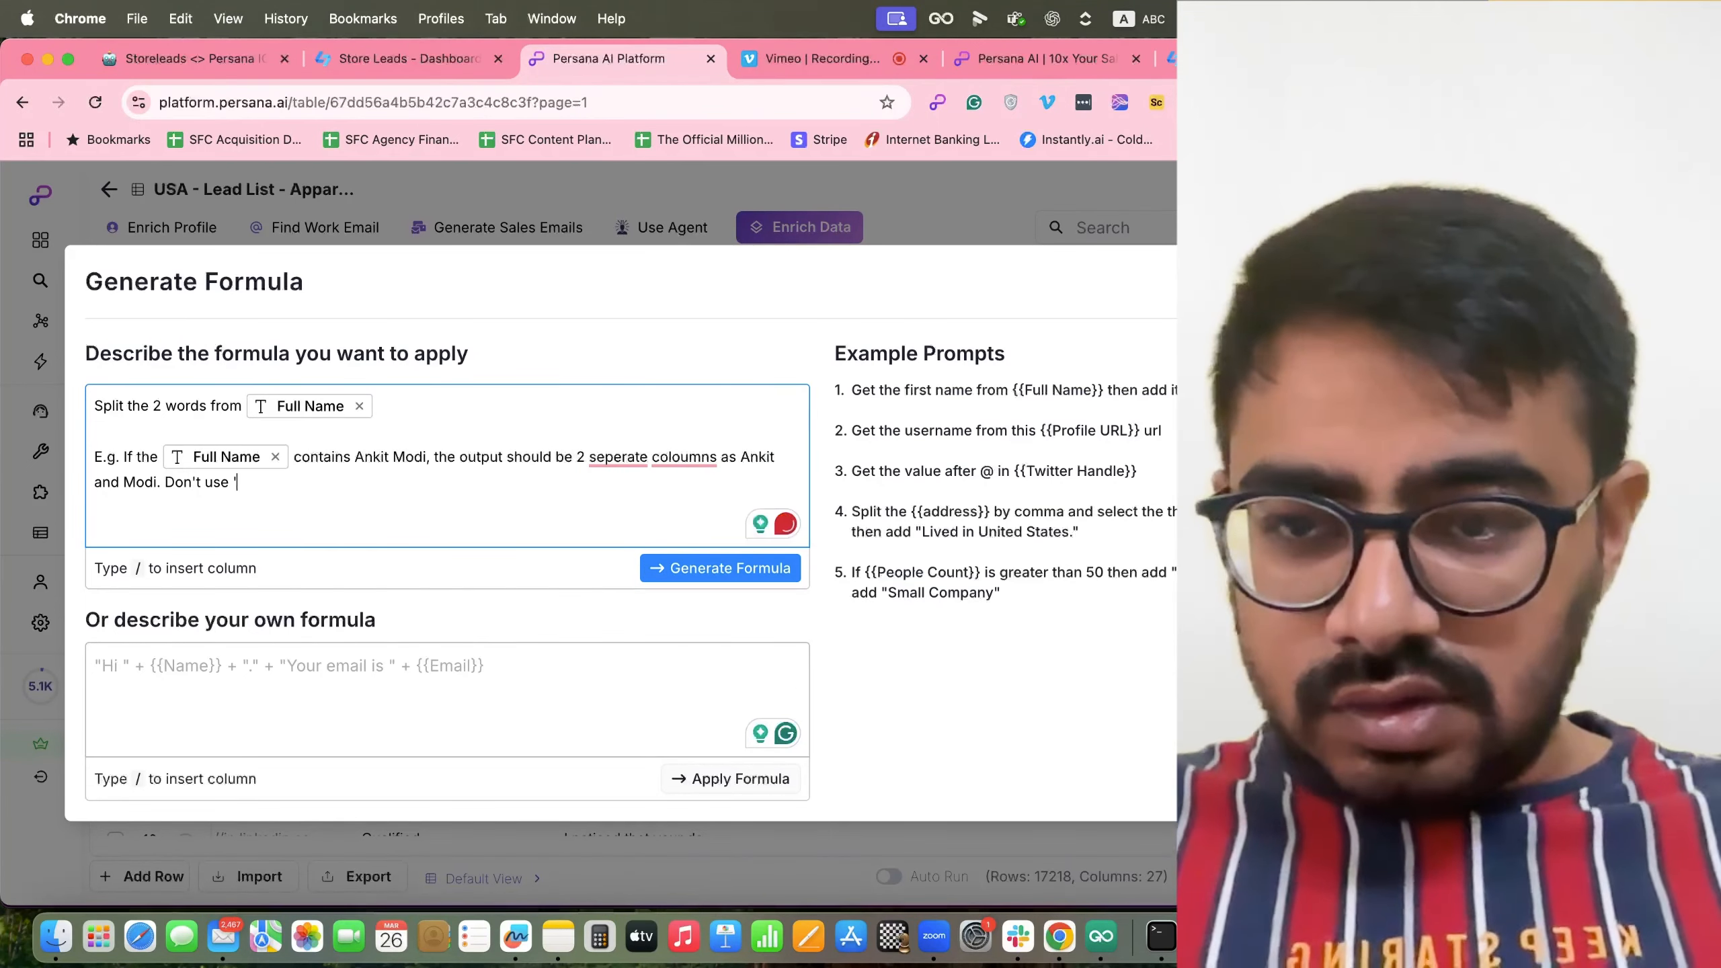
pyautogui.press('BackSpace')
pyautogui.press('BackSpace')
pyautogui.write('" or ant')
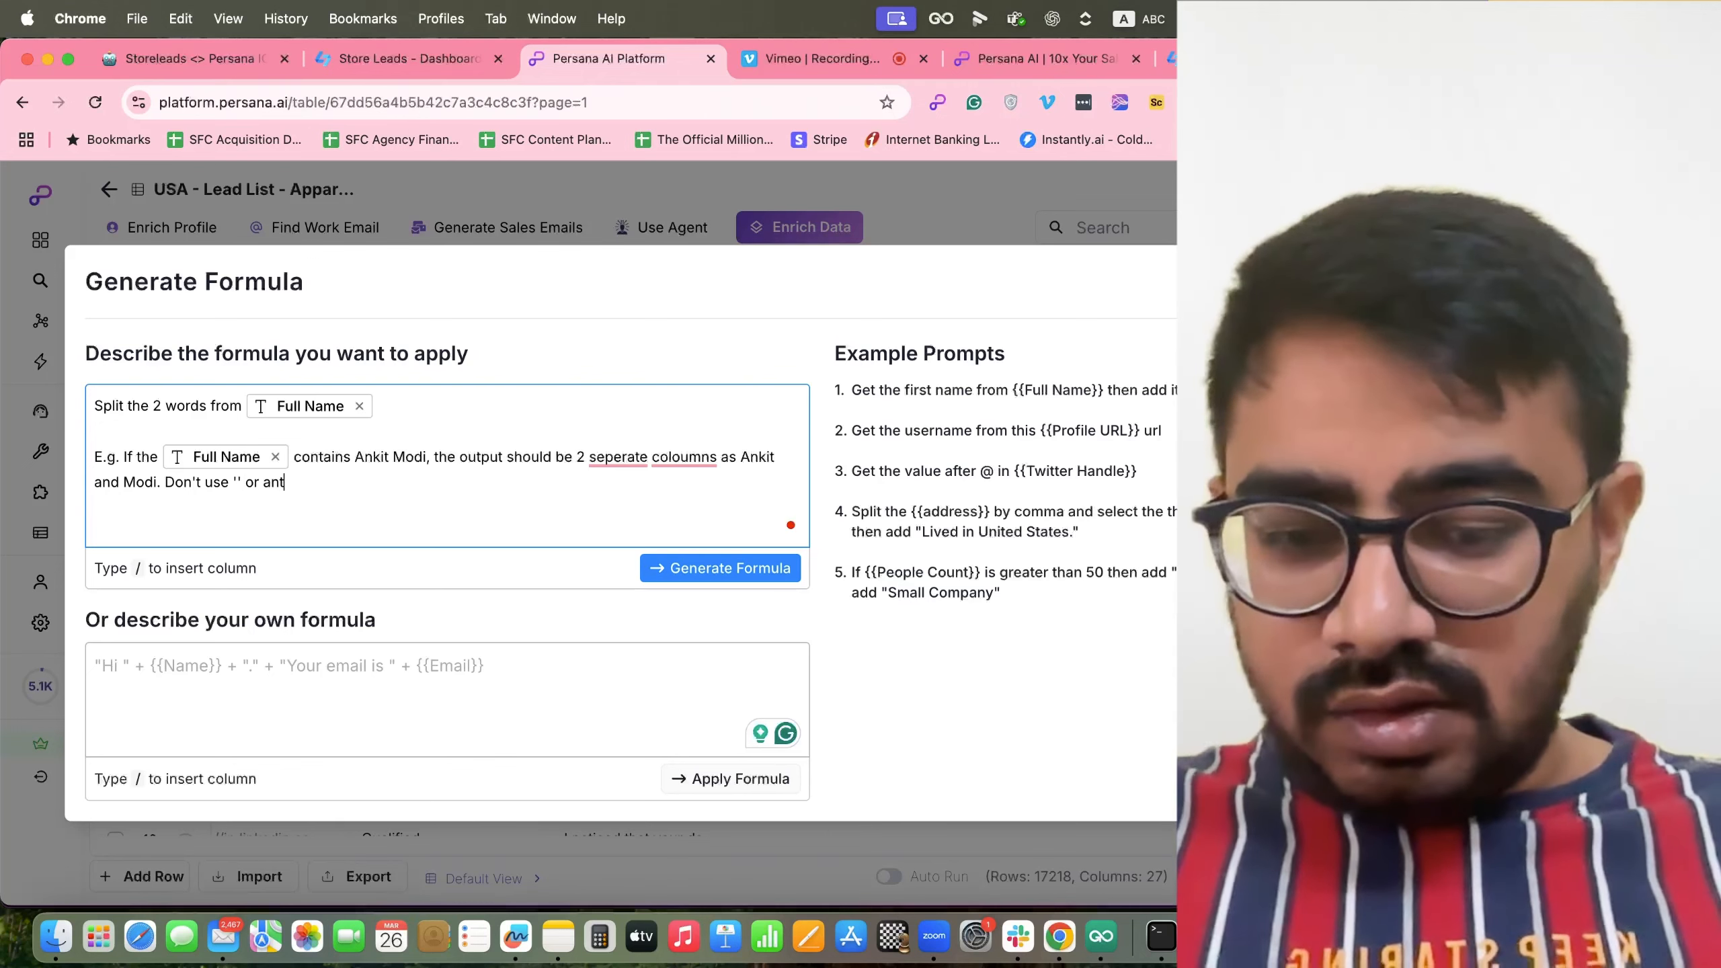
pyautogui.press('BackSpace')
pyautogui.write('ything else.')
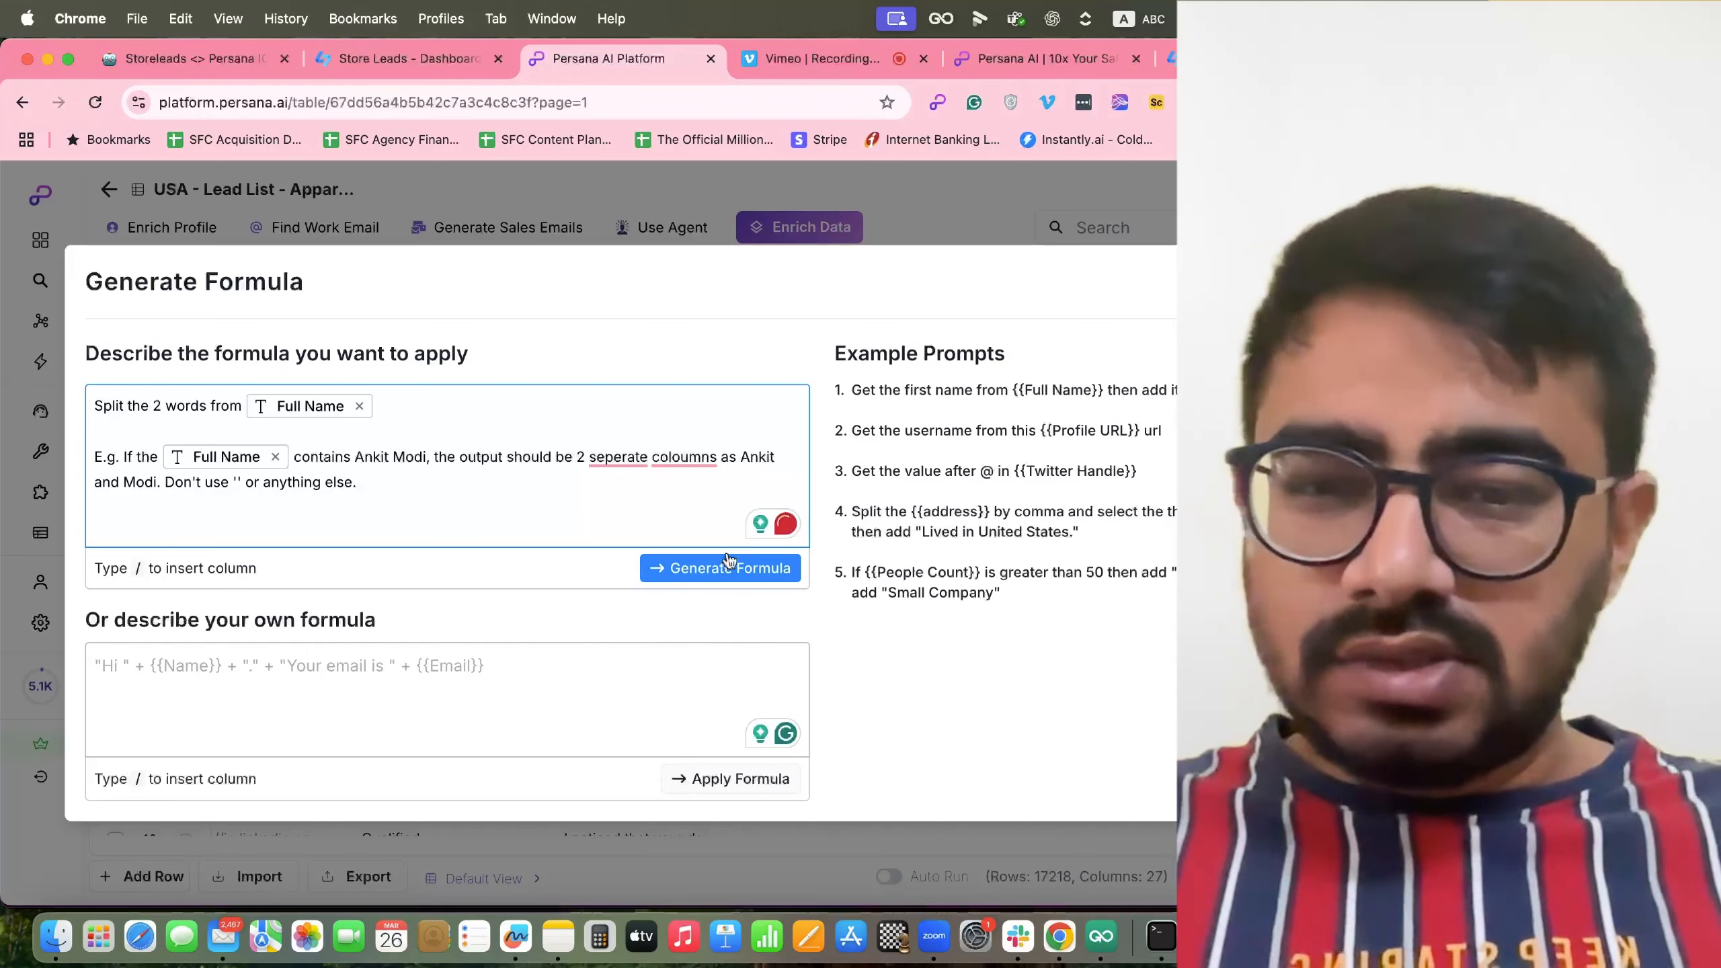
pyautogui.click(727, 567)
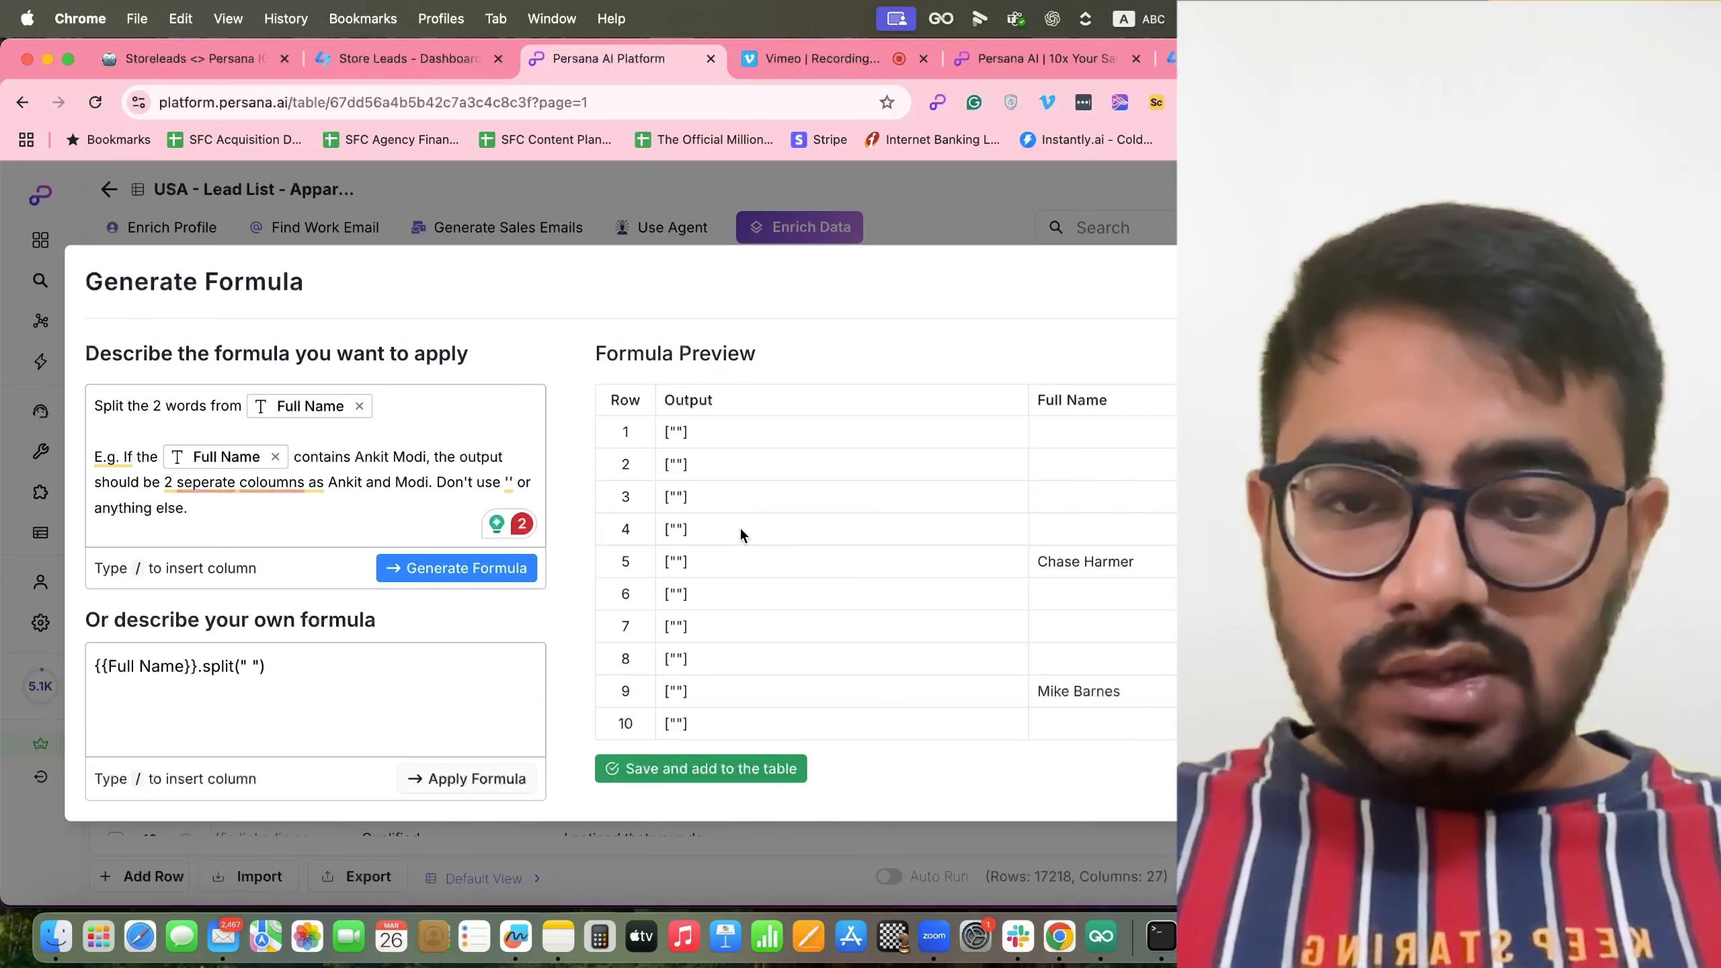
# Delete the trailing don't-use instruction from the prompt and regenerate the formula.
pyautogui.click(434, 484)
pyautogui.hotkey('shift', 'Down')
pyautogui.press('BackSpace')
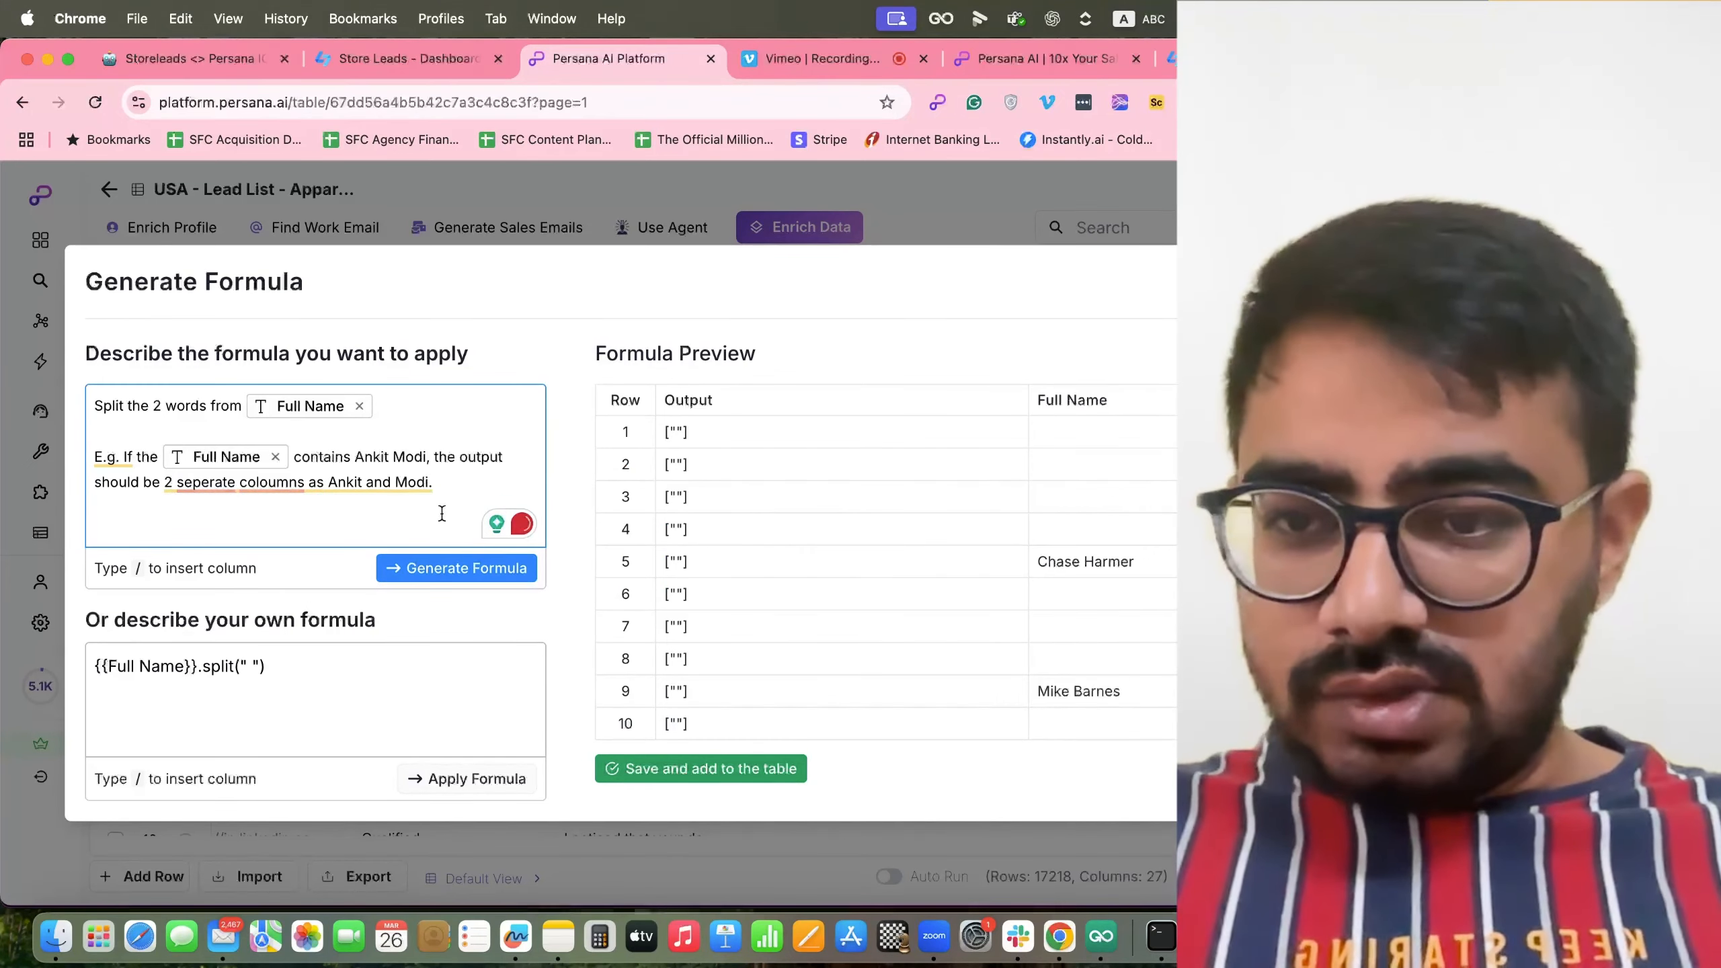
pyautogui.click(445, 569)
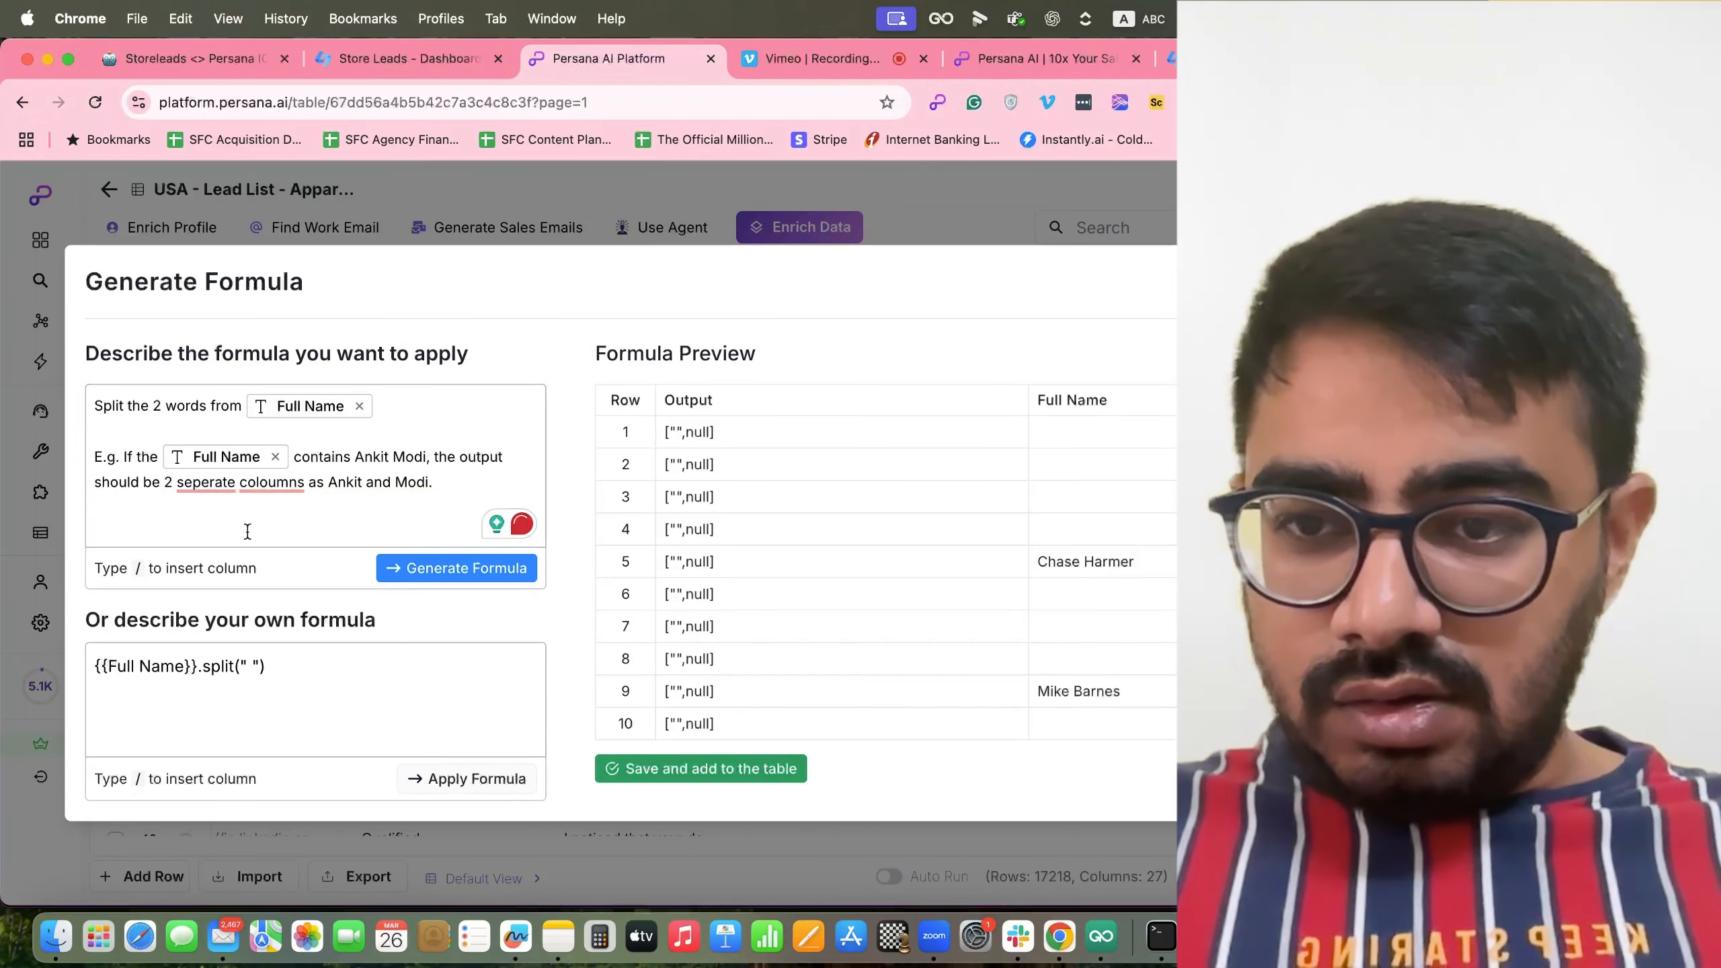
# Accept the spelling fixes 'columns' and 'separate', then regenerate the formula.
pyautogui.moveTo(270, 483)
pyautogui.click(267, 519)
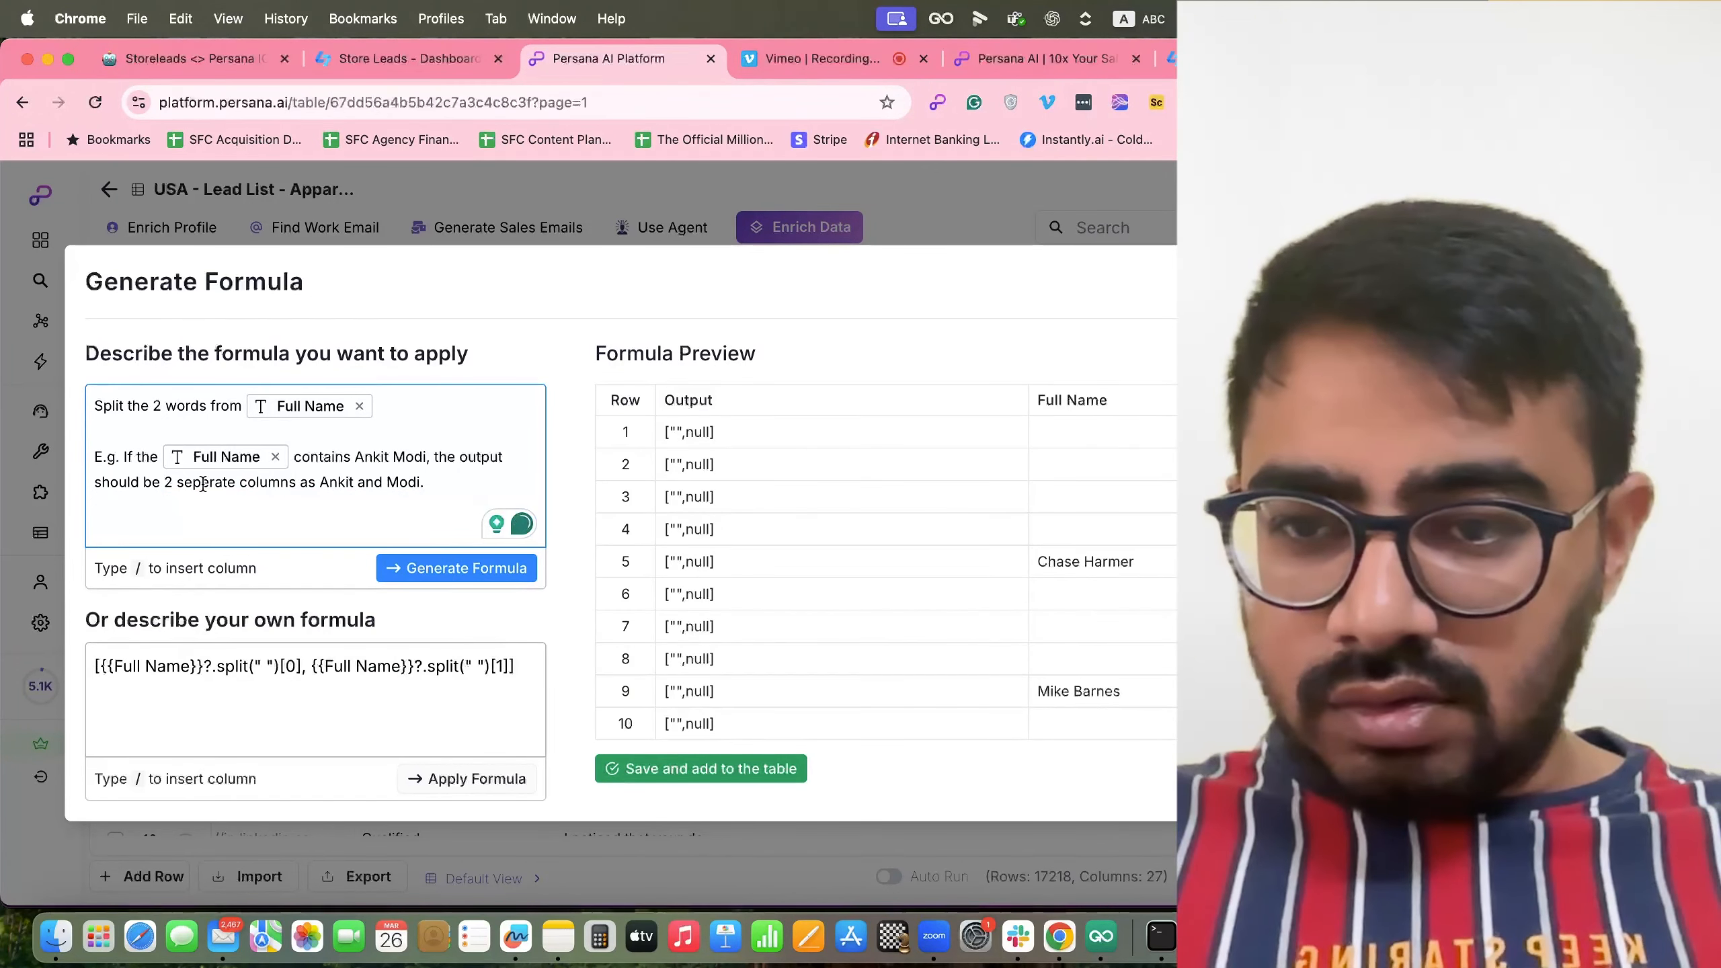
pyautogui.moveTo(203, 484)
pyautogui.click(211, 540)
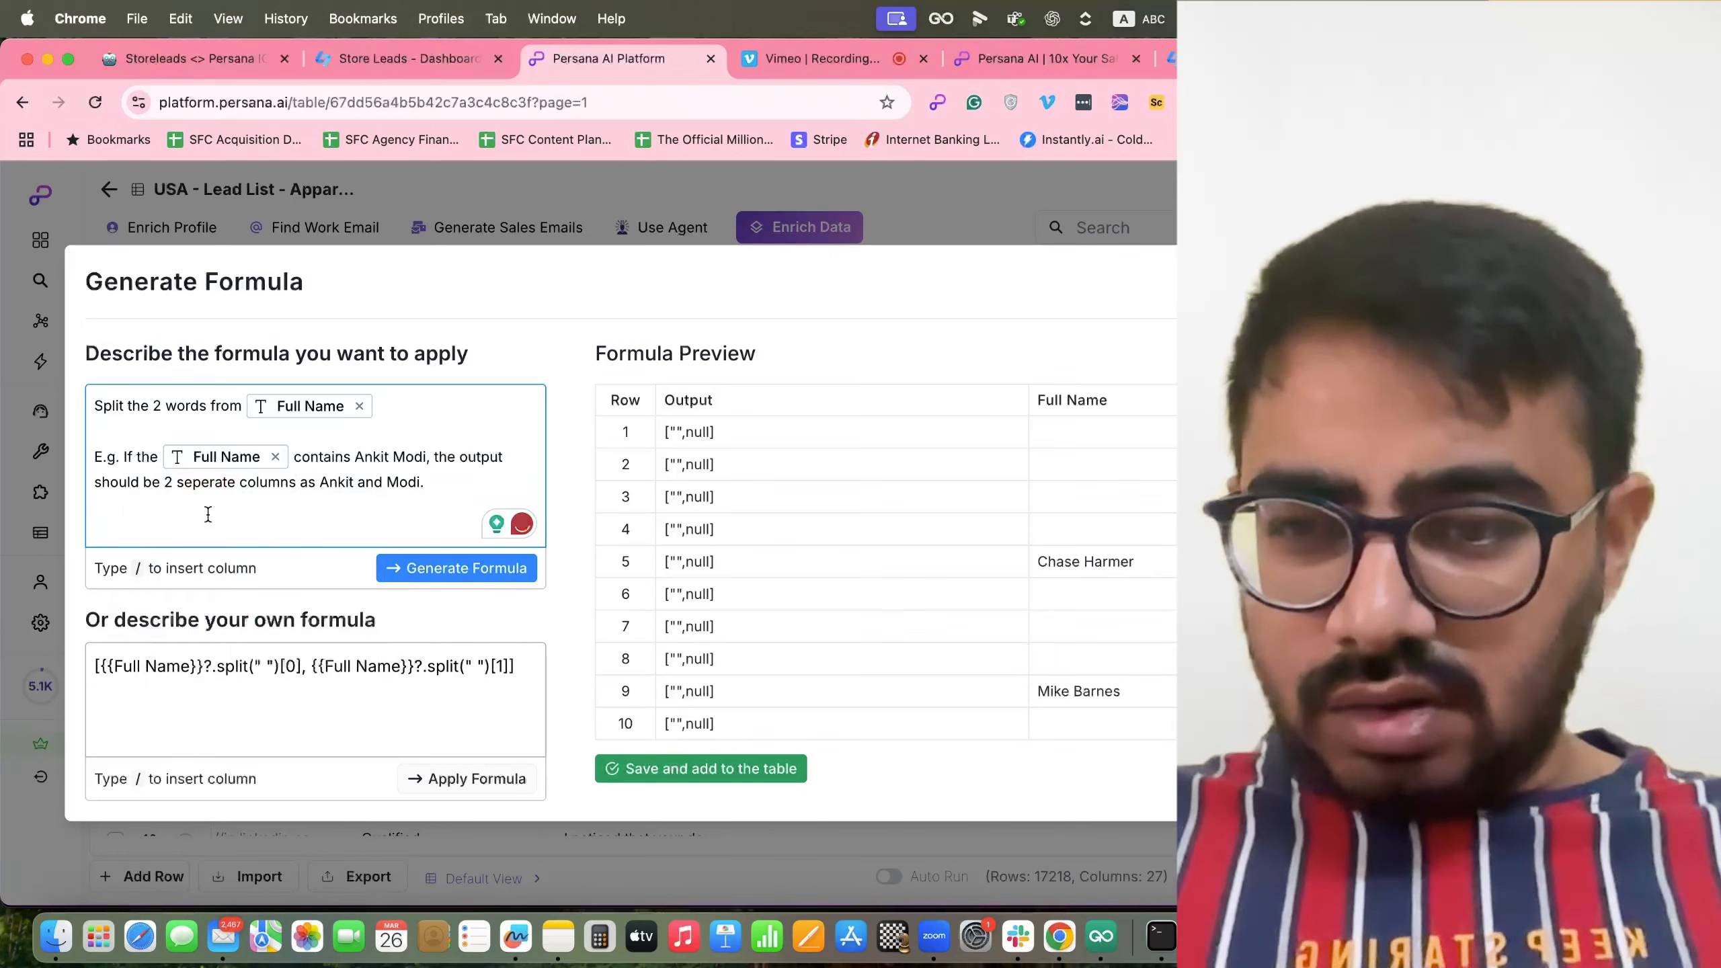
pyautogui.click(433, 566)
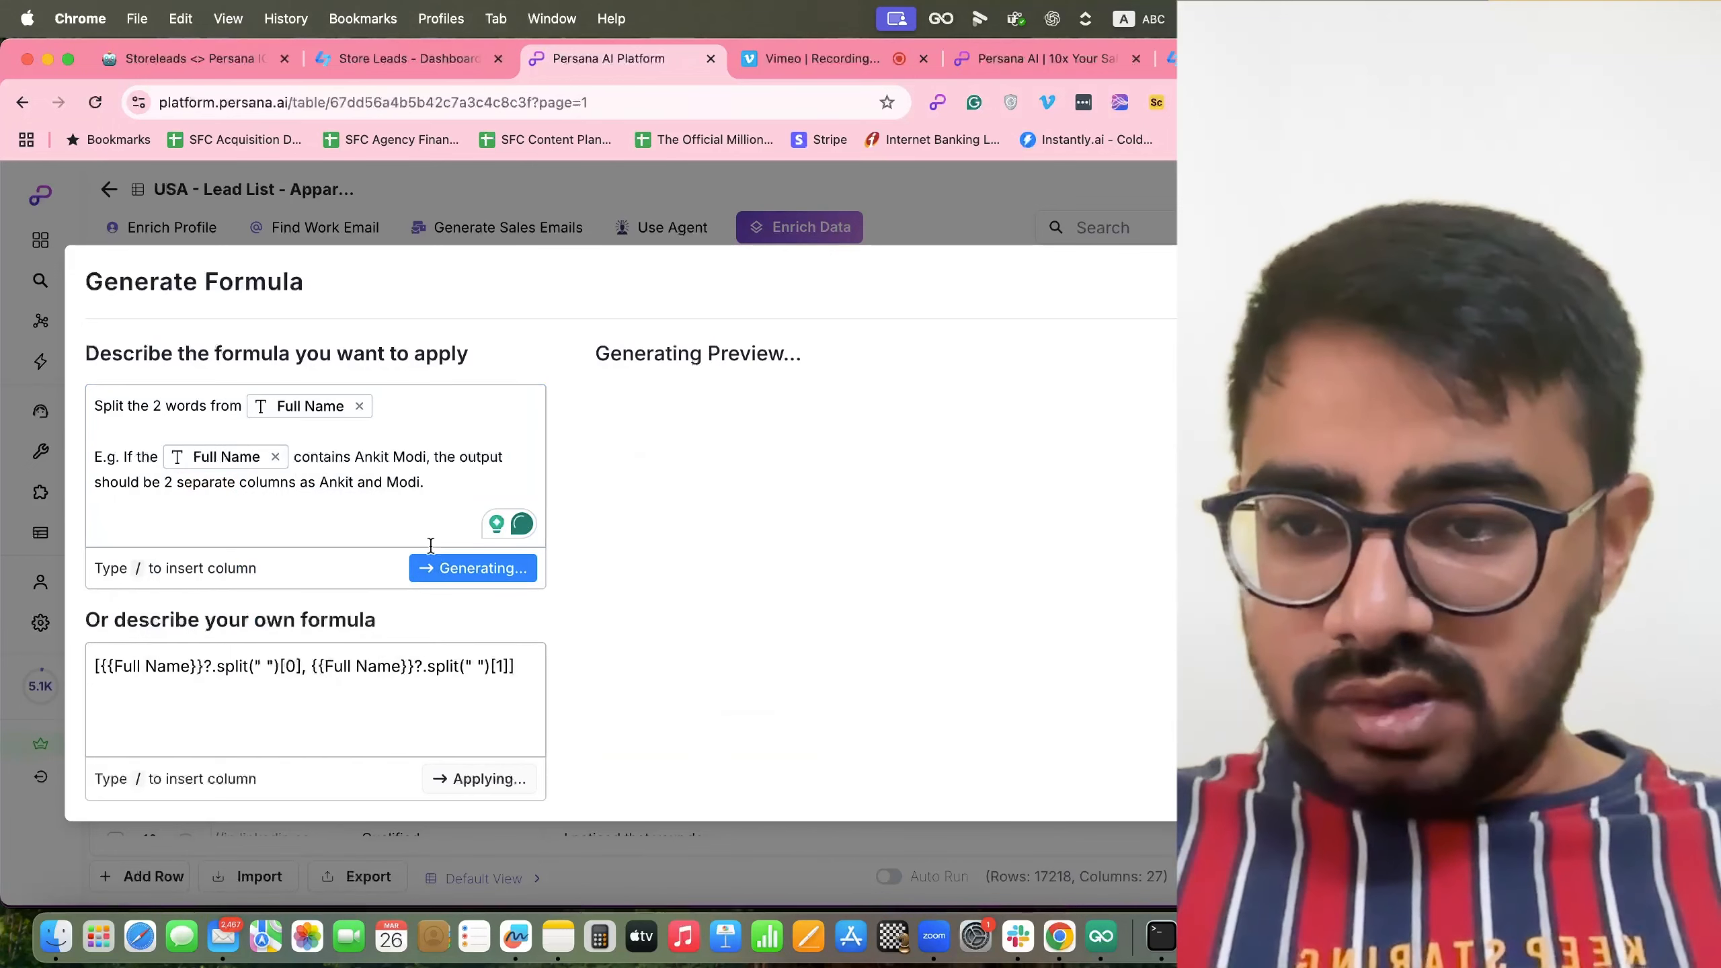
pyautogui.click(440, 484)
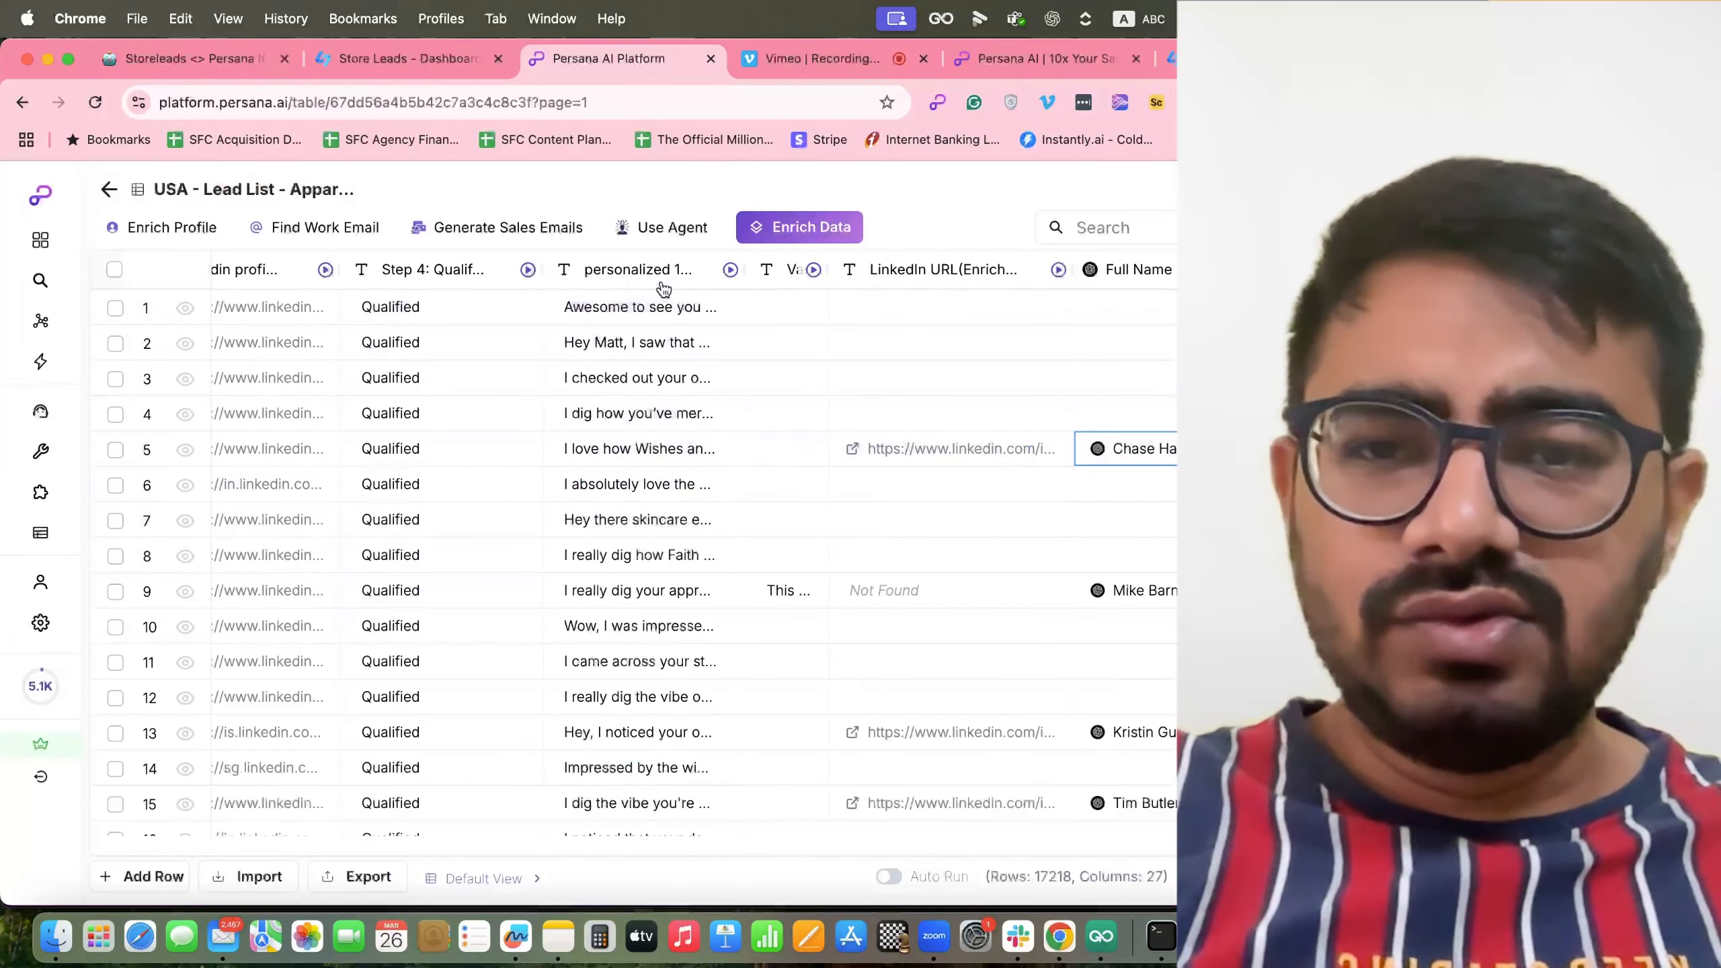
pyautogui.click(659, 279)
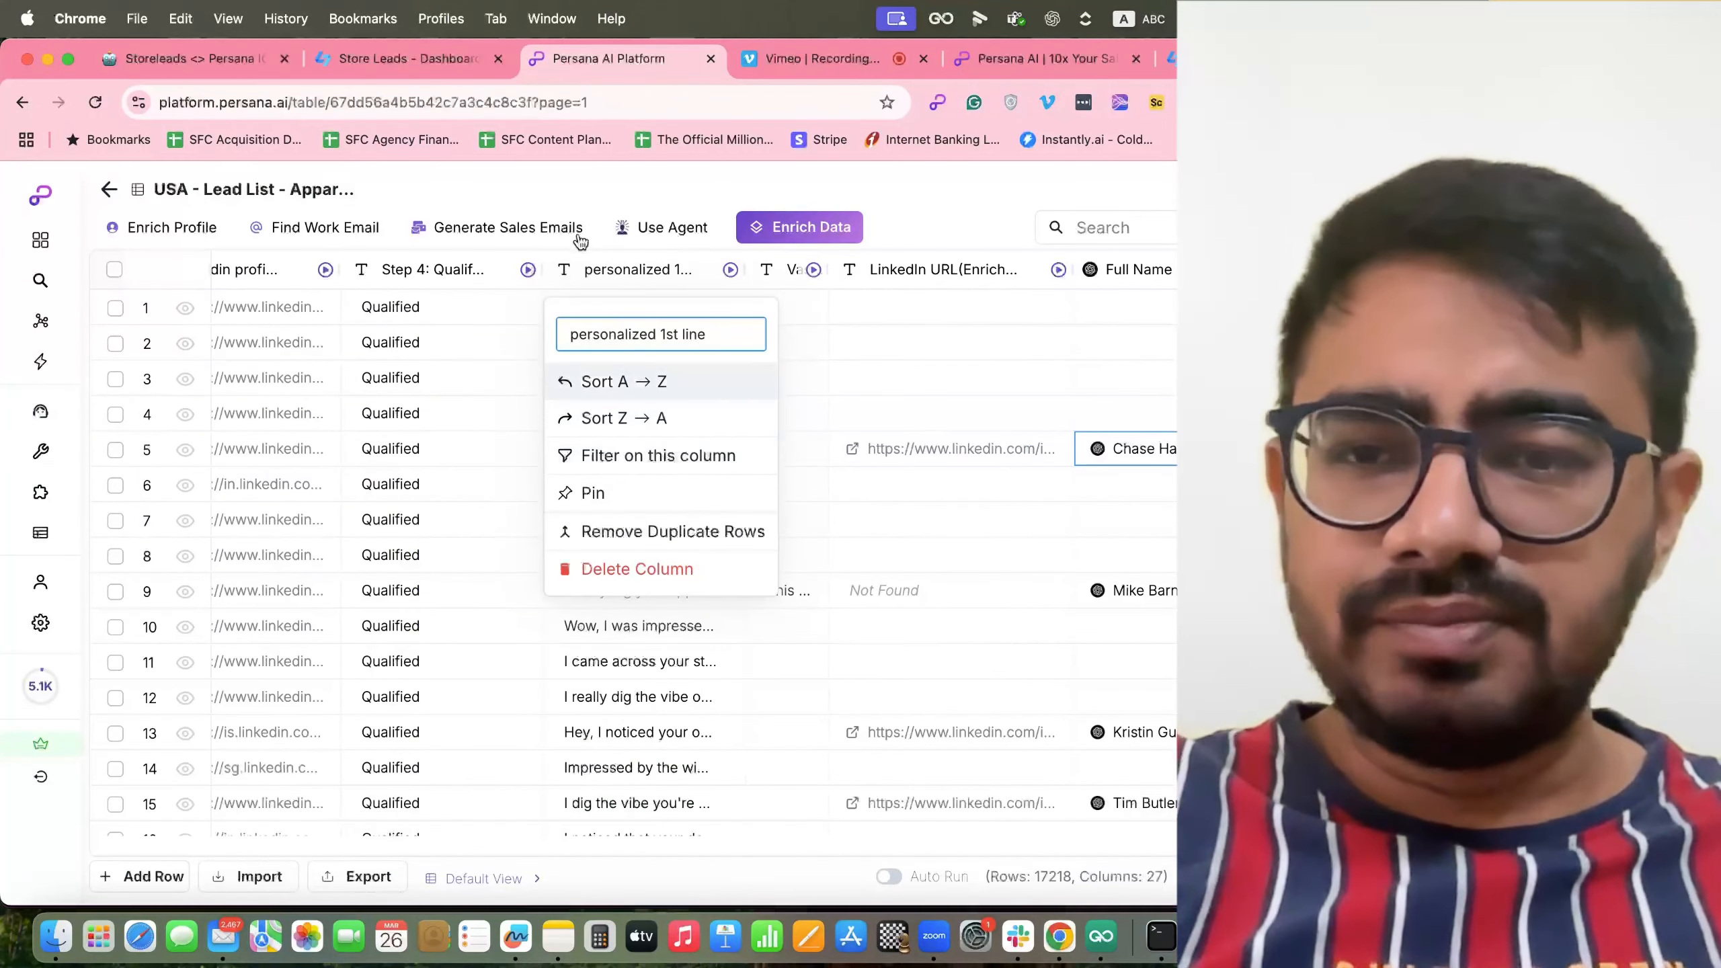
pyautogui.click(579, 186)
pyautogui.hscroll(-2, 666, 514)
pyautogui.hscroll(-5, 666, 515)
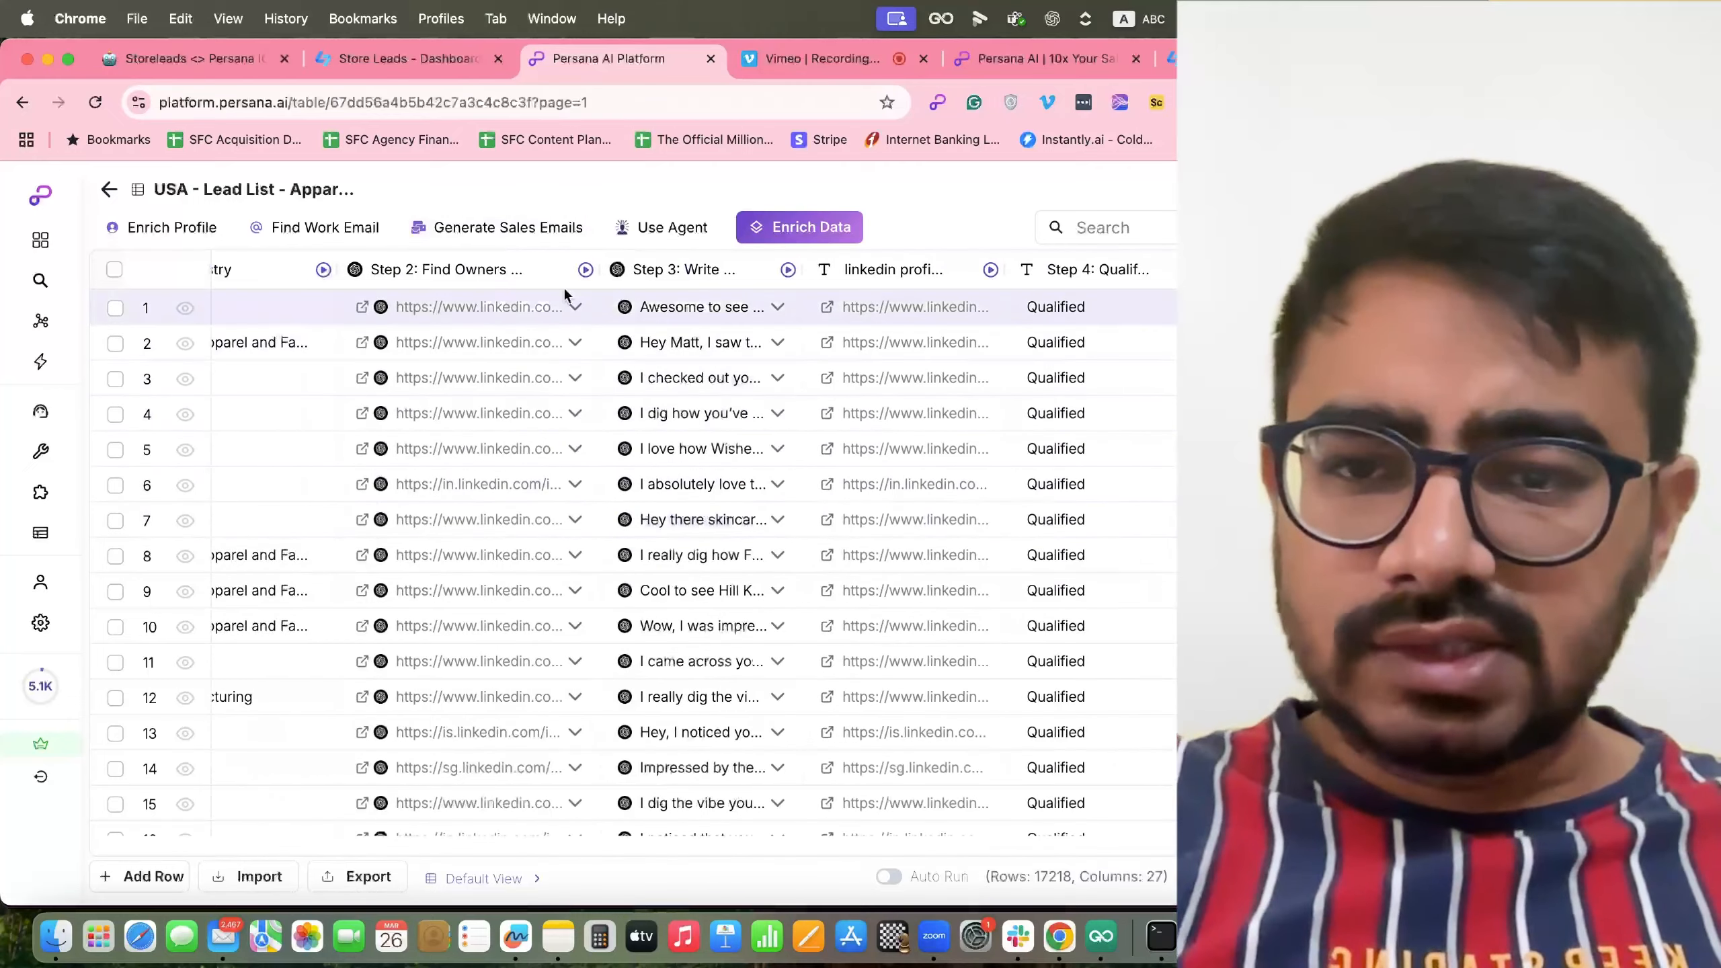
pyautogui.click(681, 271)
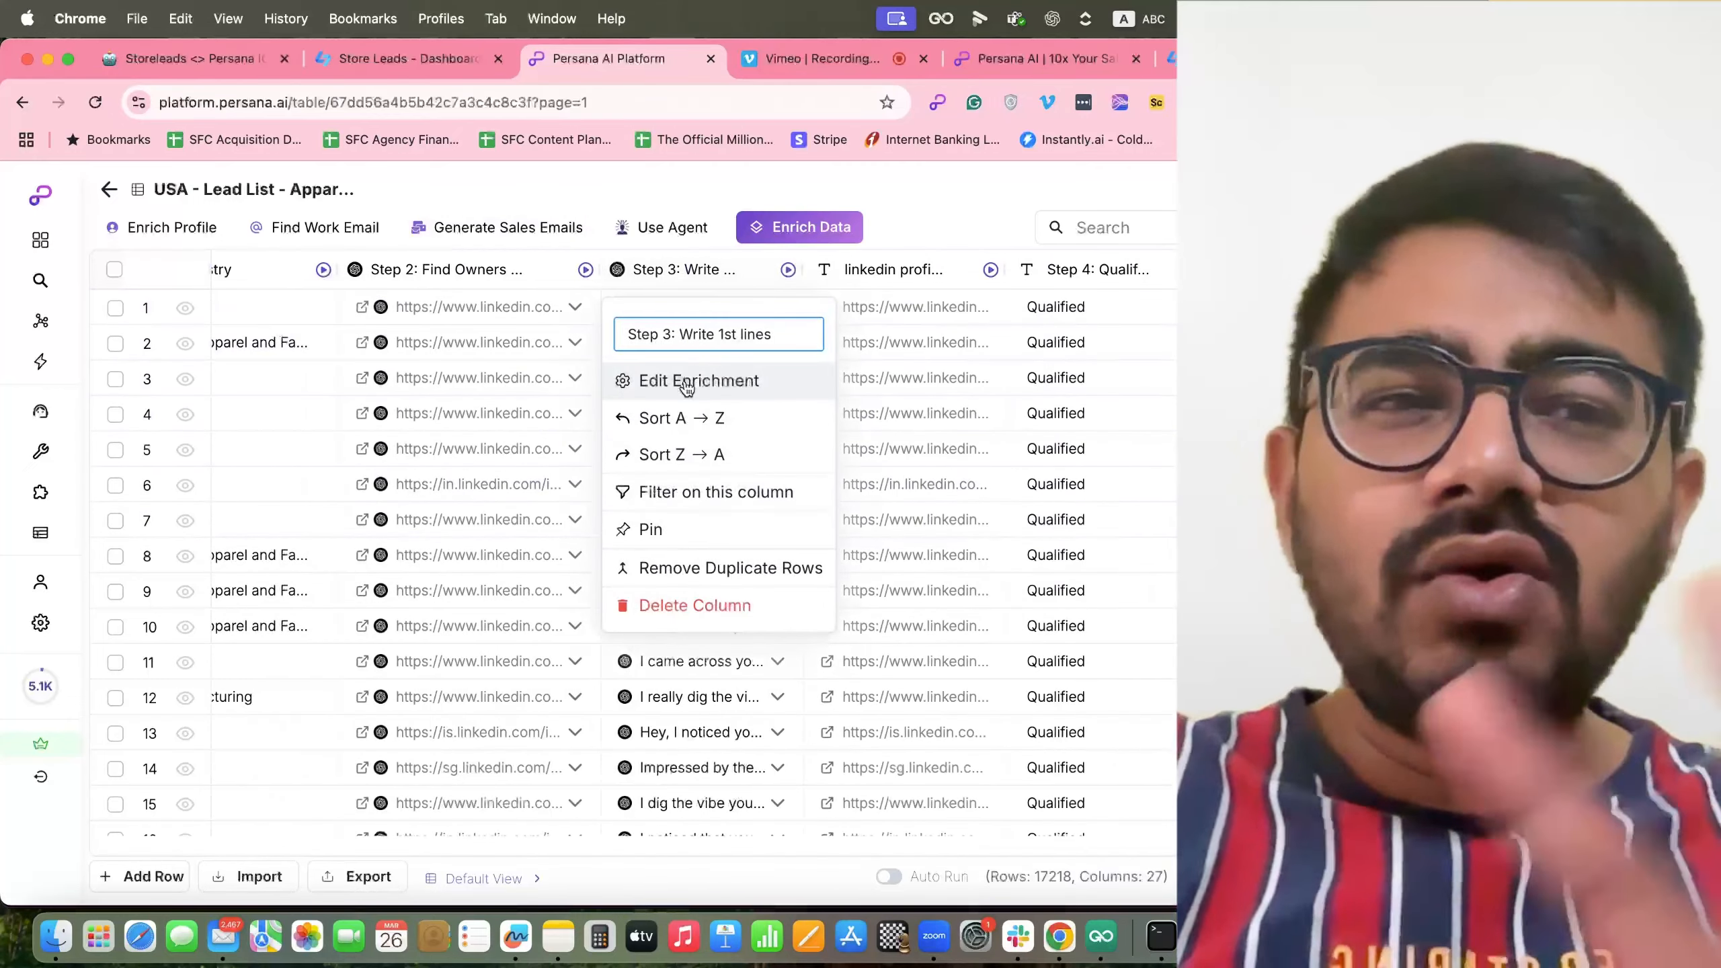
pyautogui.click(688, 383)
pyautogui.scroll(-3, 1084, 603)
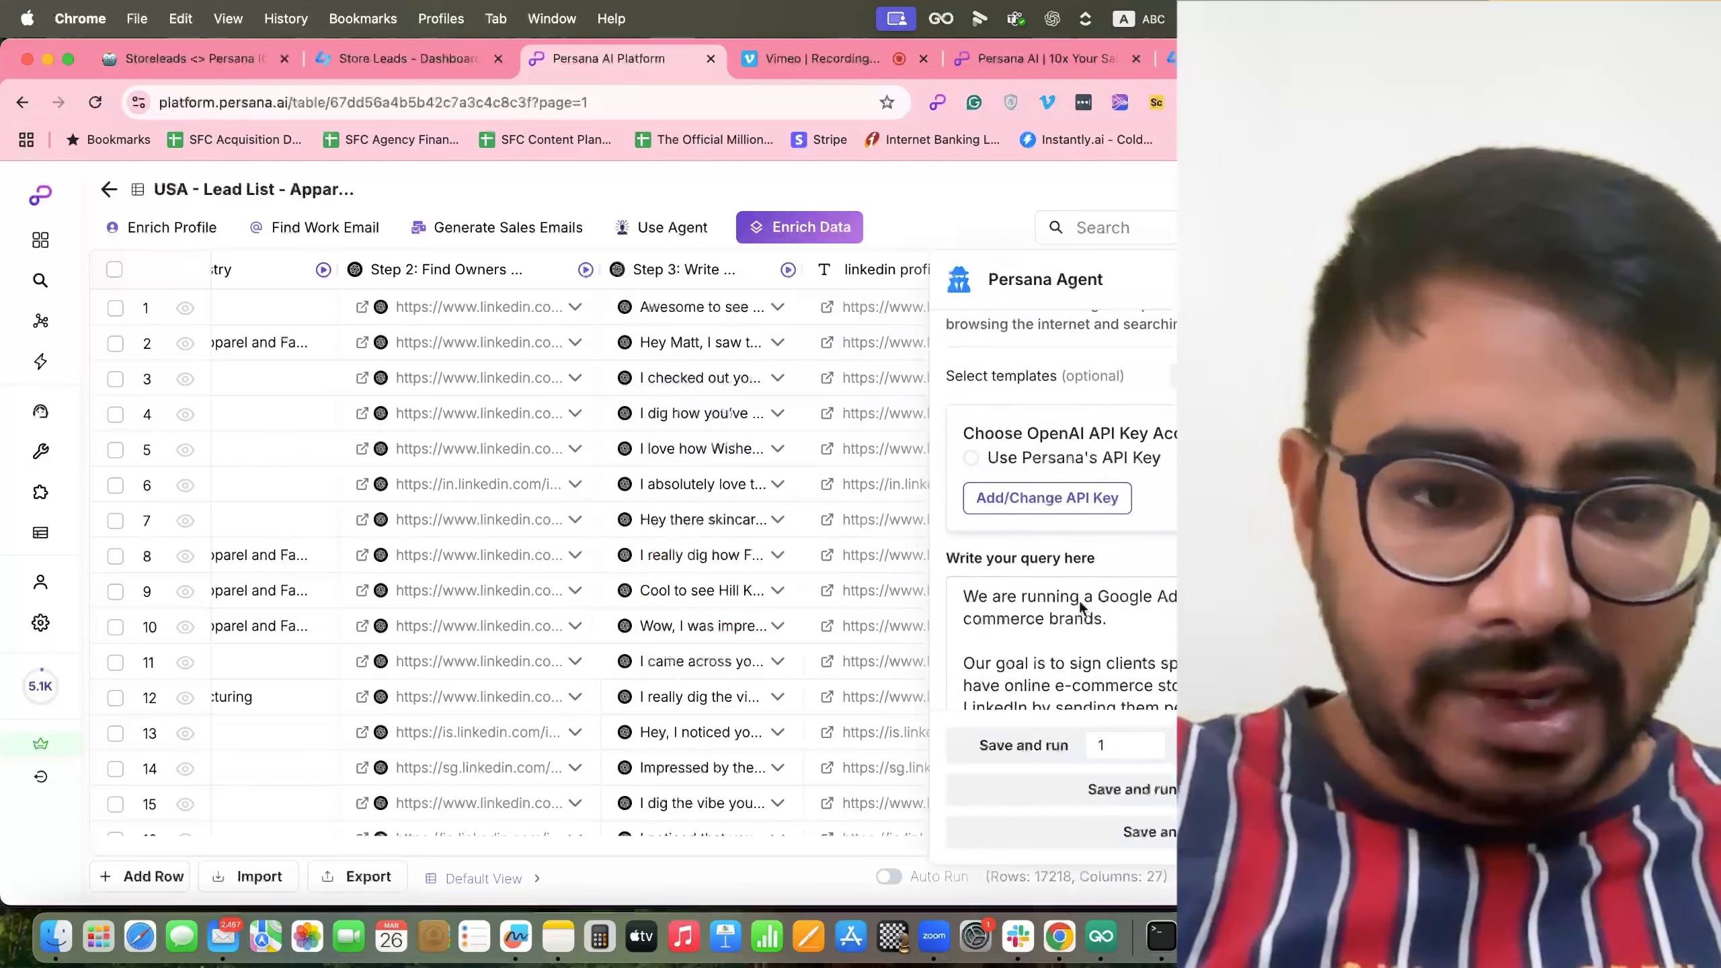
pyautogui.scroll(-3, 1081, 597)
pyautogui.scroll(-5, 1091, 440)
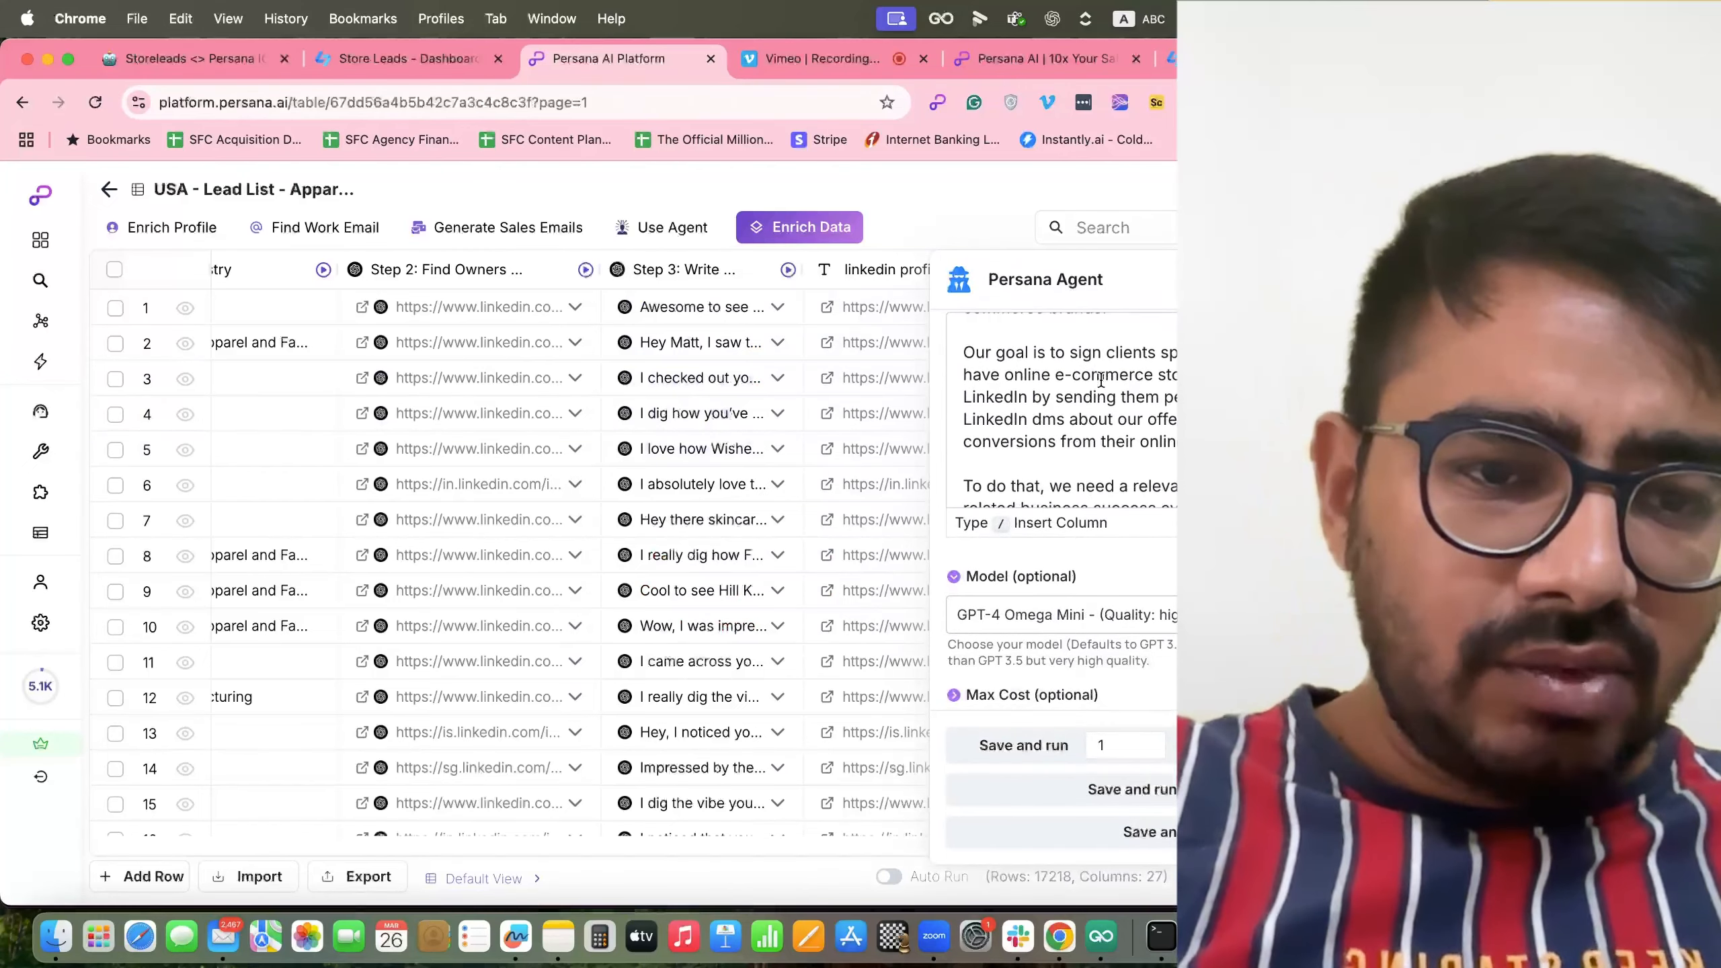
pyautogui.scroll(-3, 1100, 380)
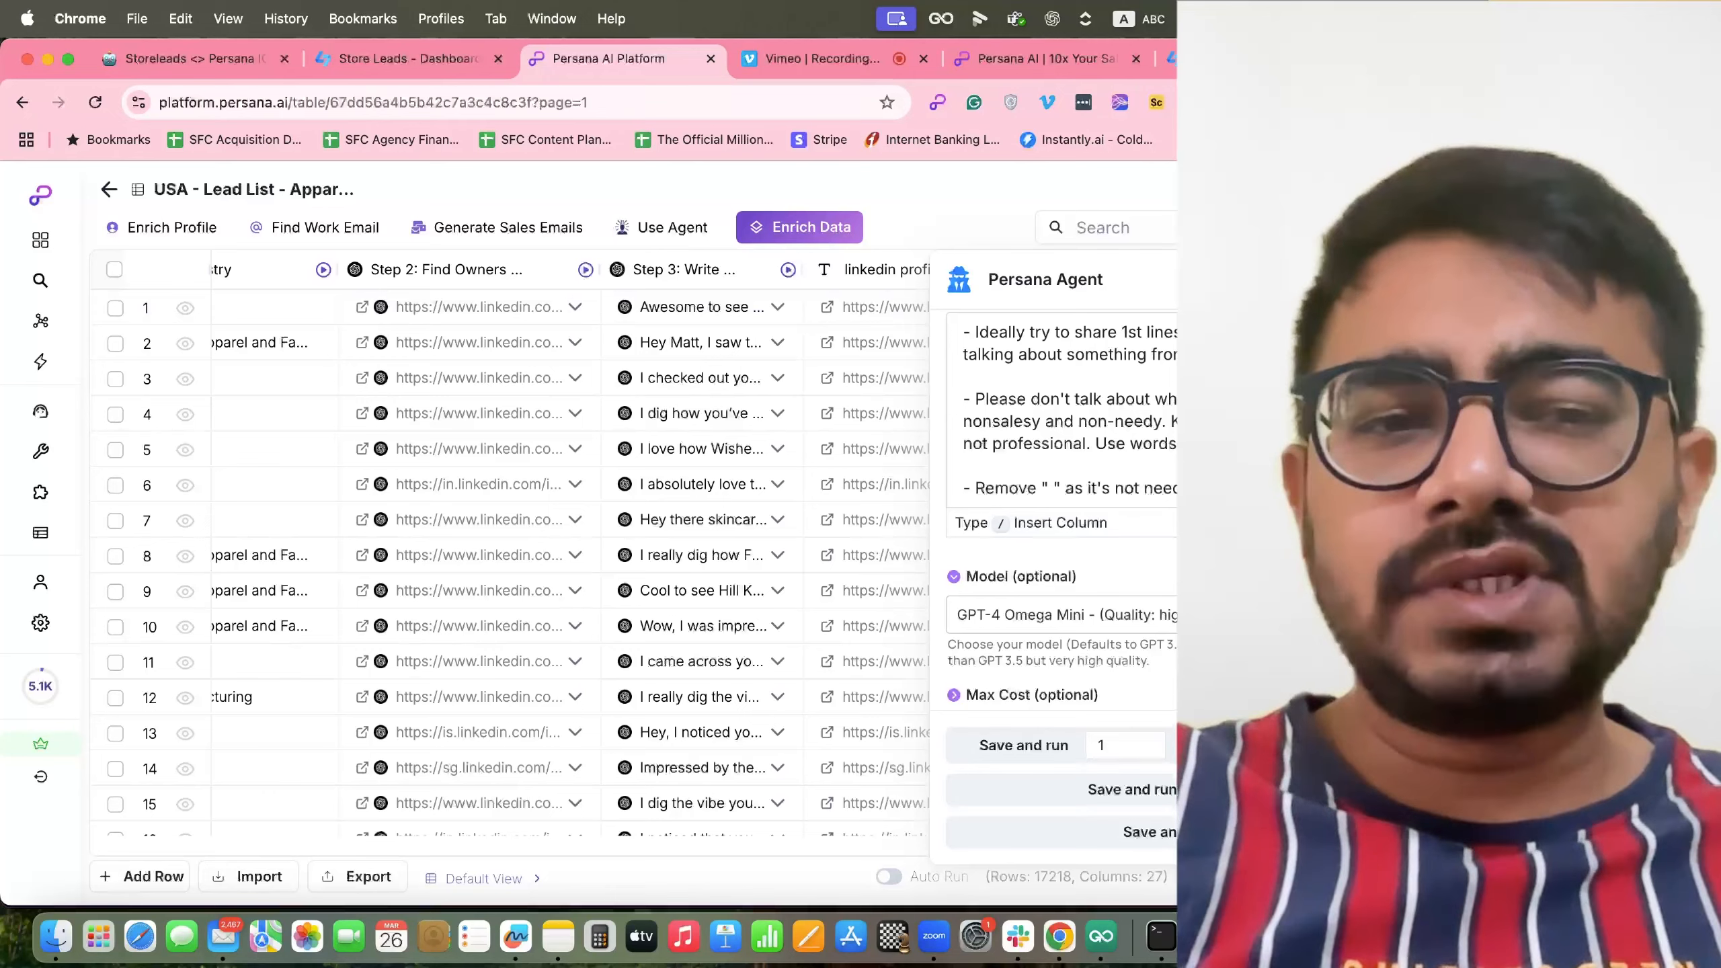
pyautogui.click(1422, 279)
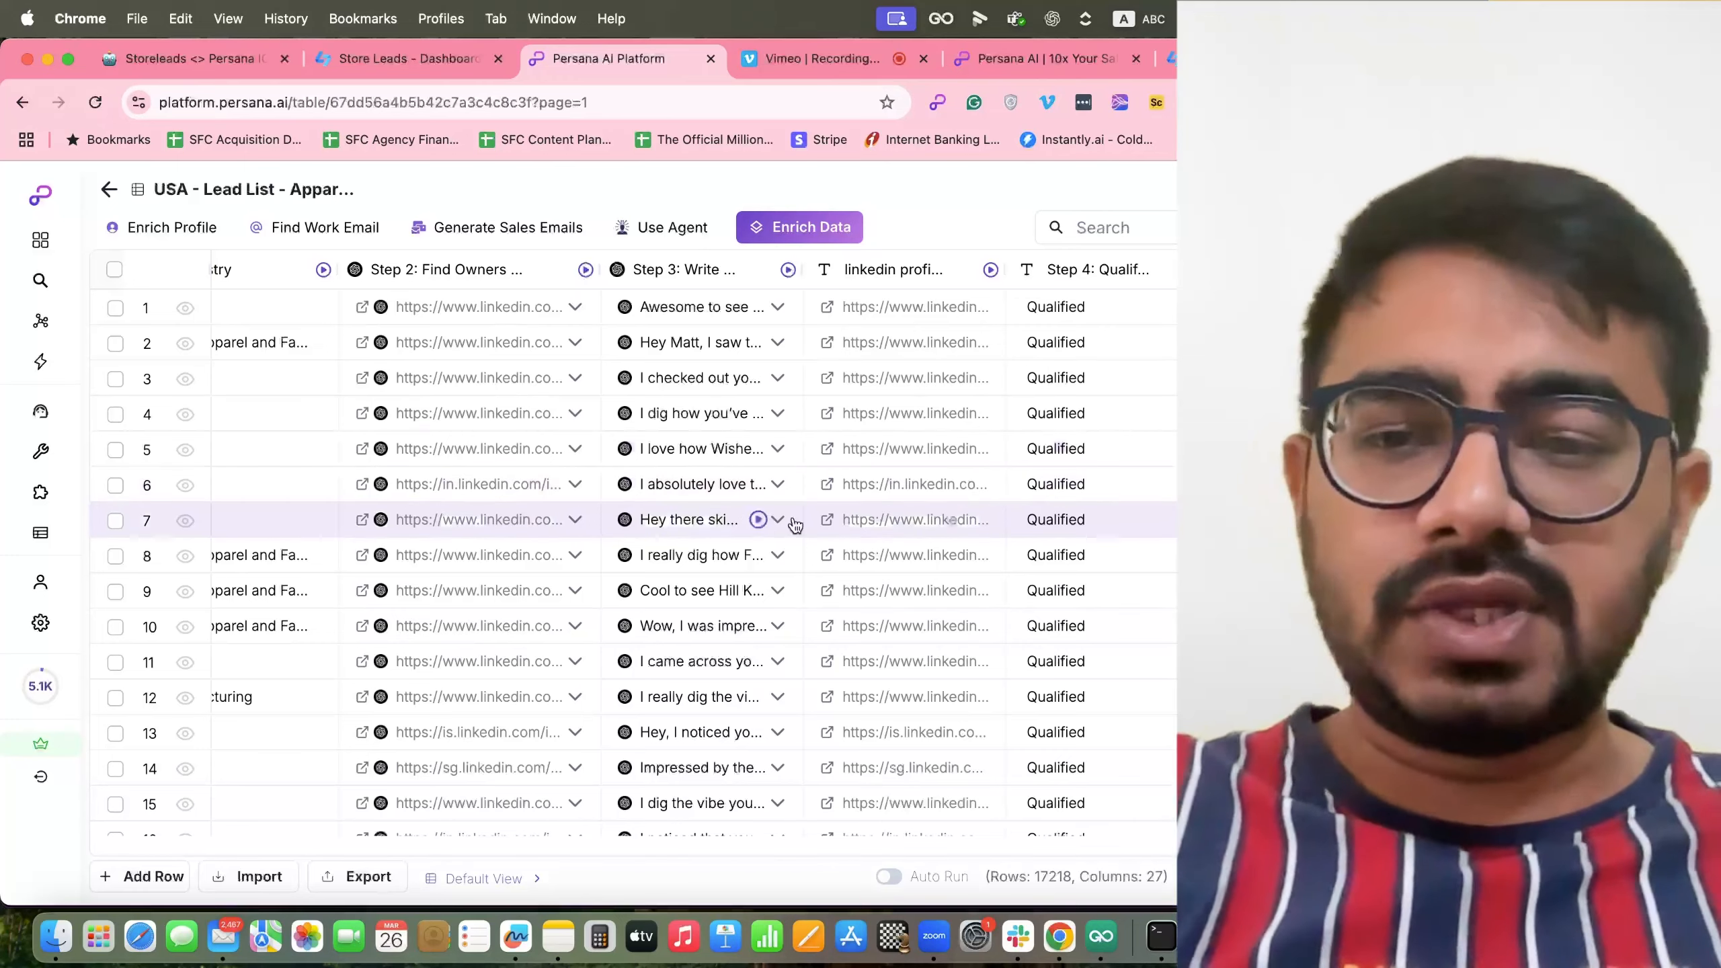
pyautogui.hscroll(-10, 794, 518)
pyautogui.hscroll(15, 798, 521)
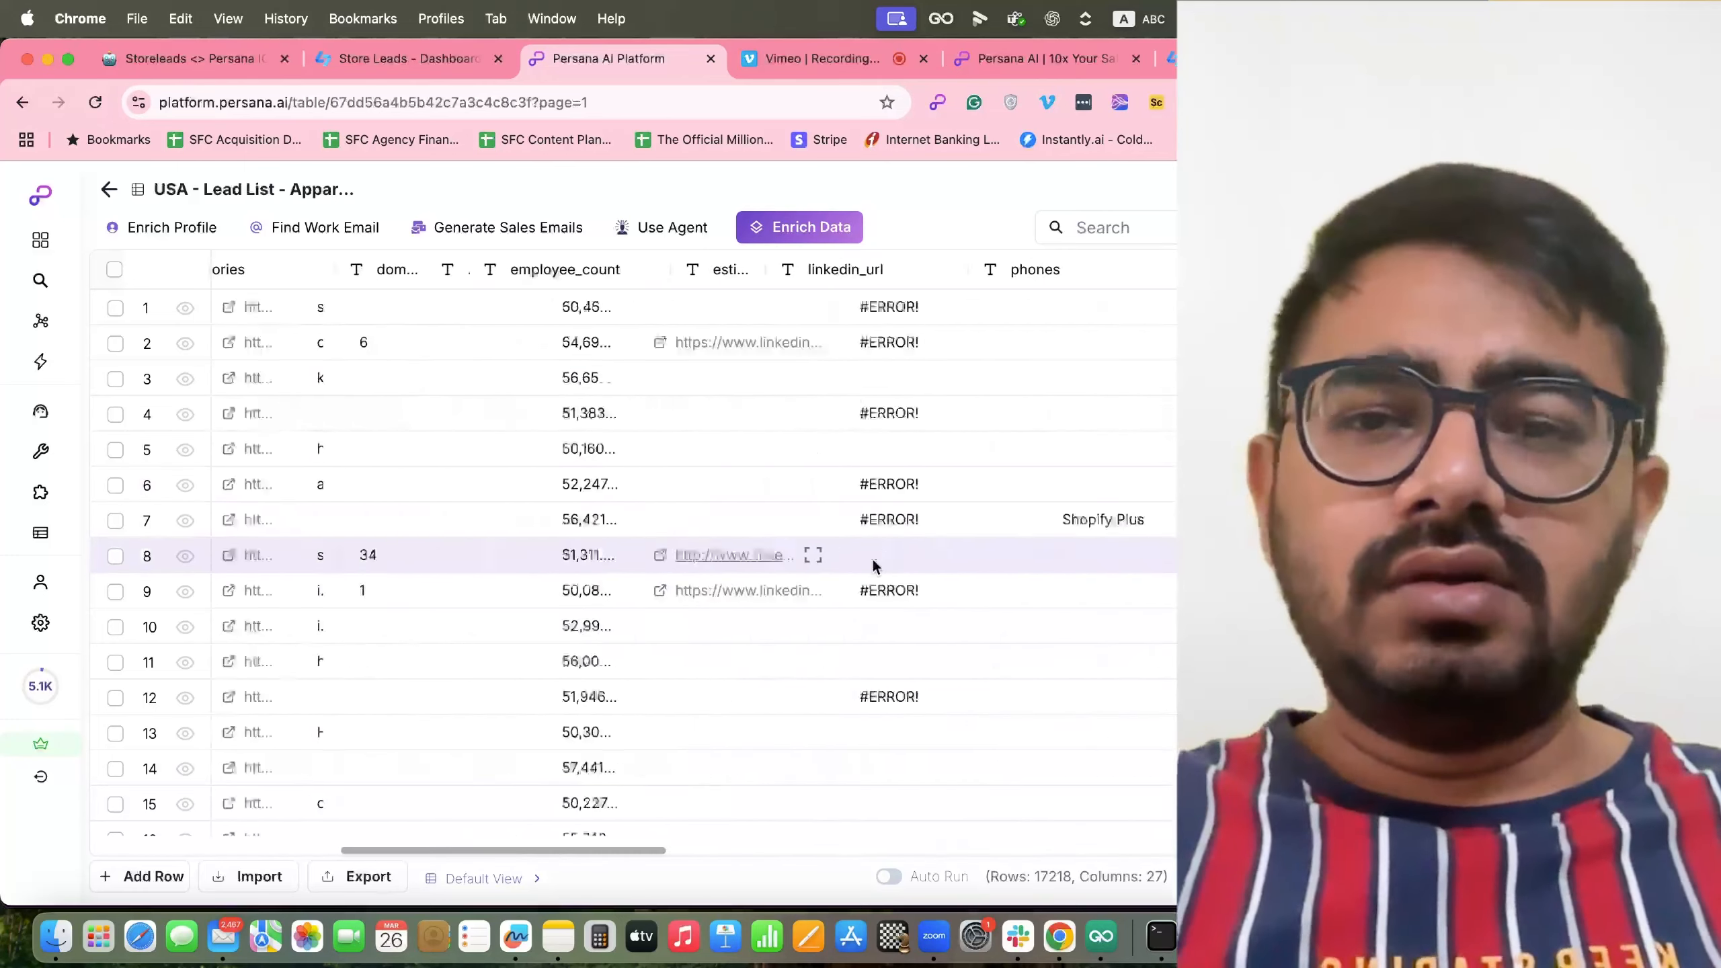
pyautogui.hscroll(14, 875, 567)
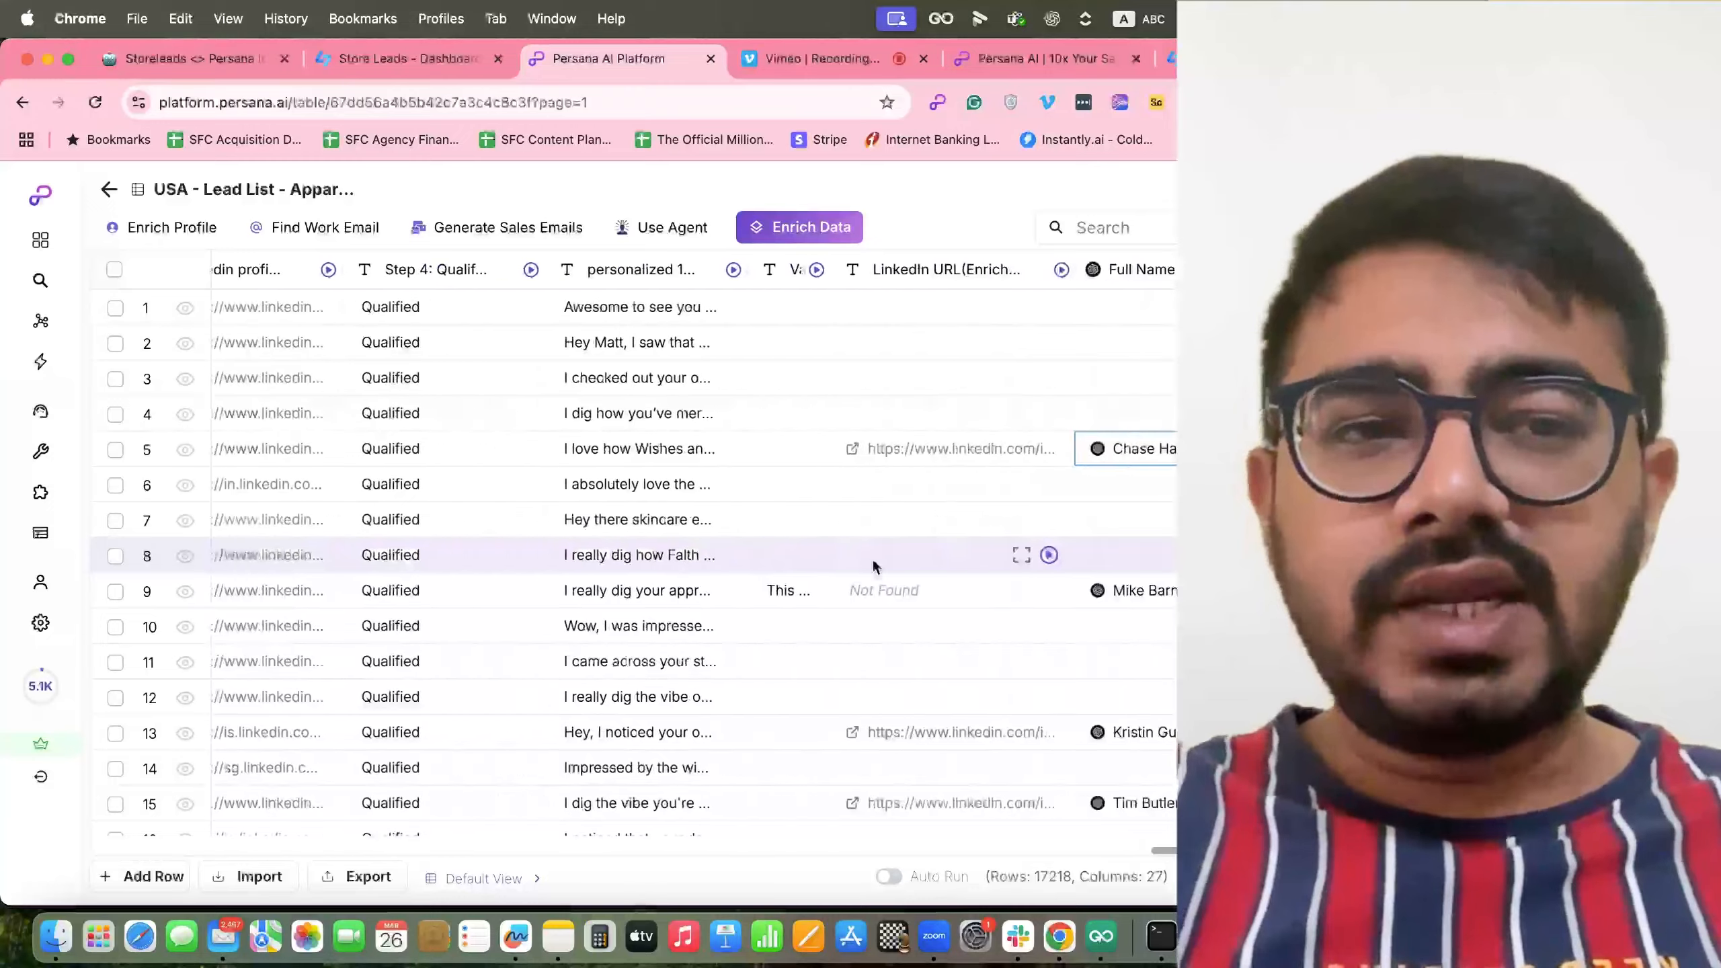
pyautogui.hscroll(-12, 875, 567)
pyautogui.hscroll(-12, 873, 566)
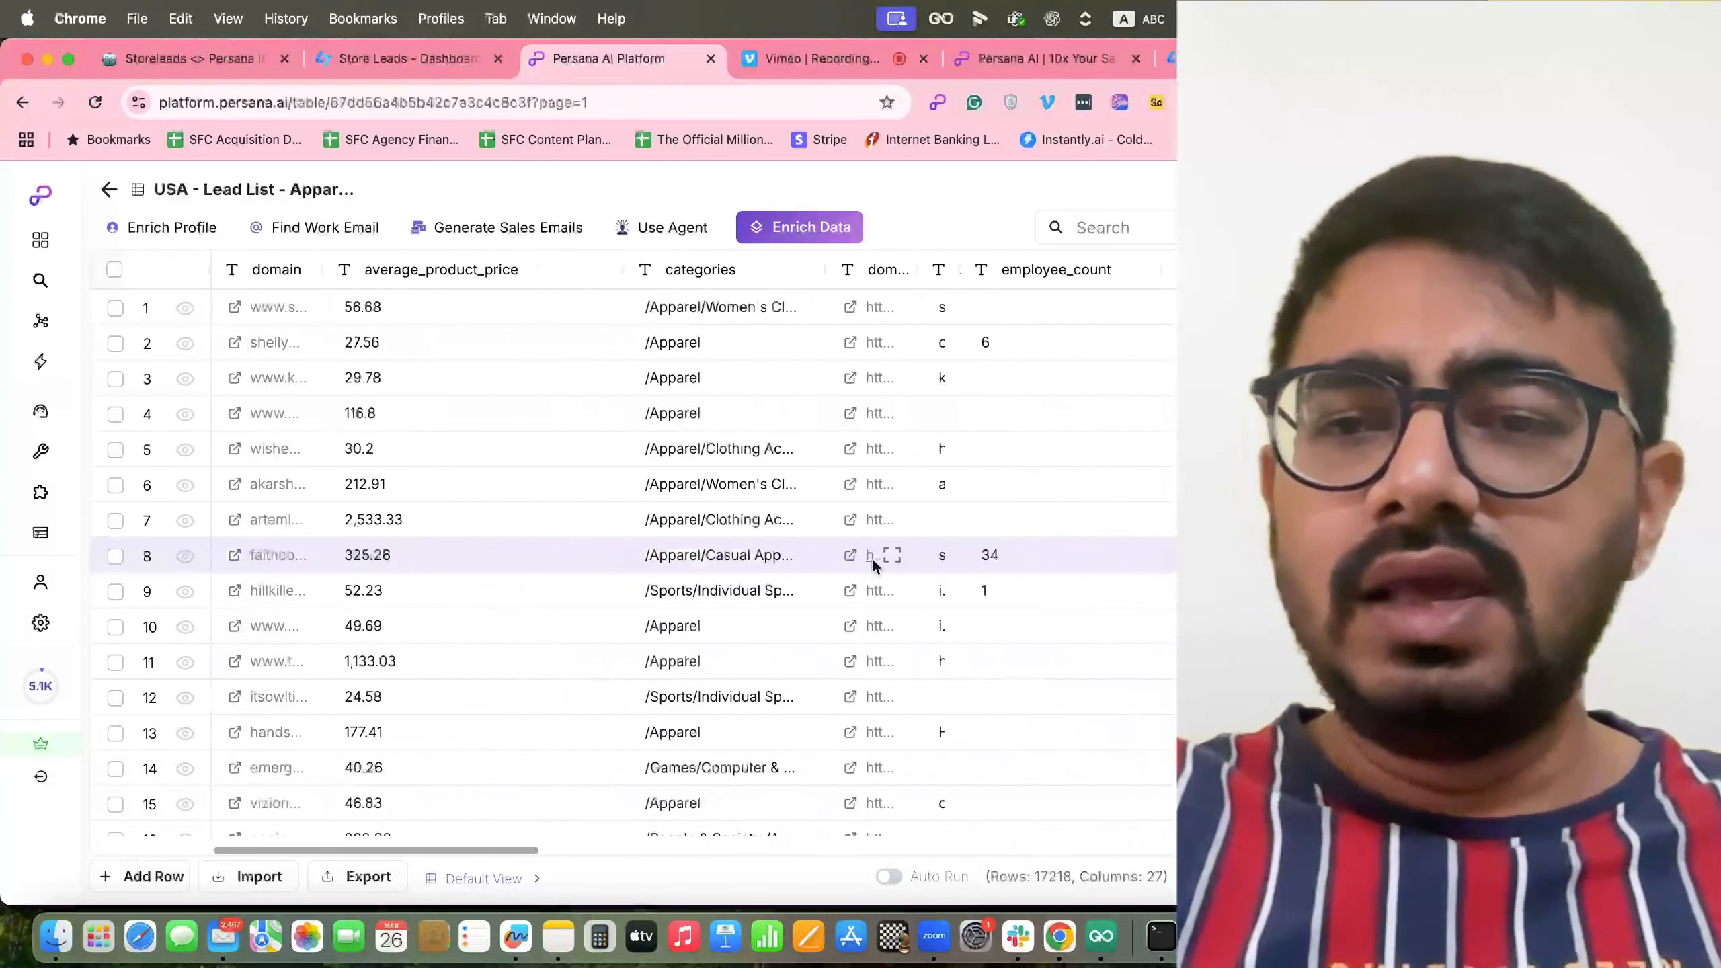